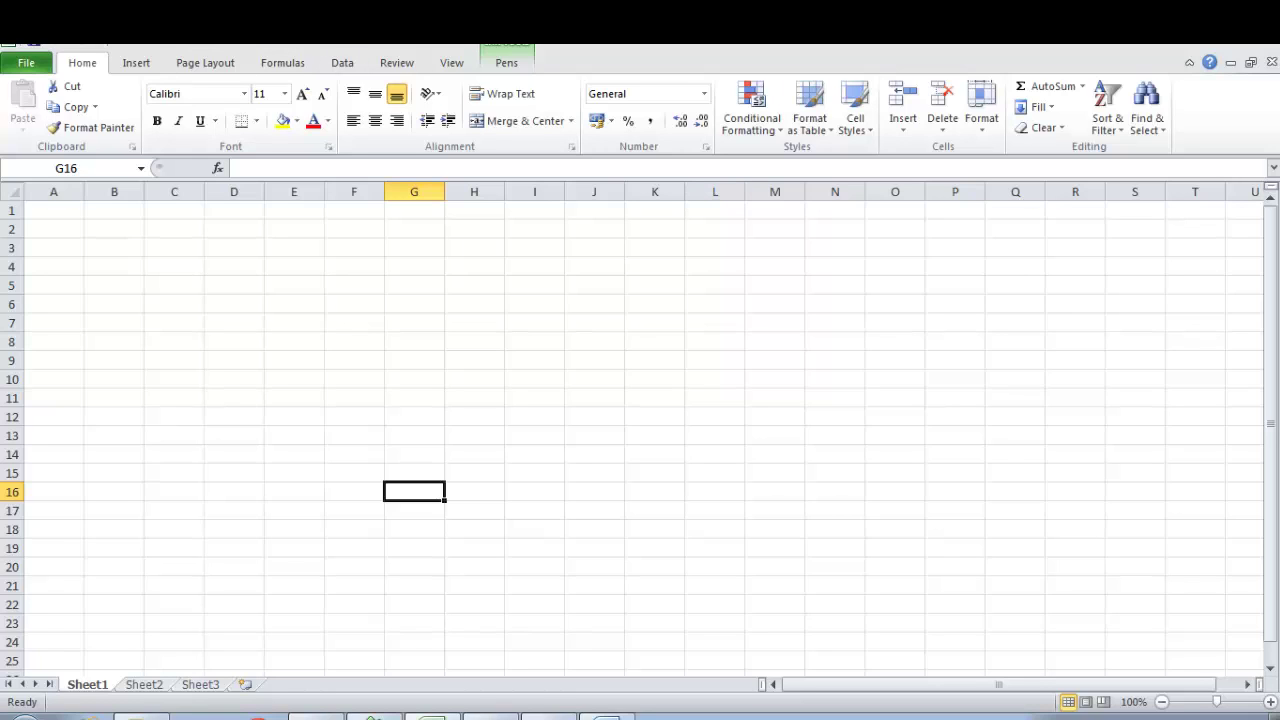
View Sheet2 and Sheet3, and return to Sheet1.
{"action": "key", "text": "ctrl+Page_Down"}
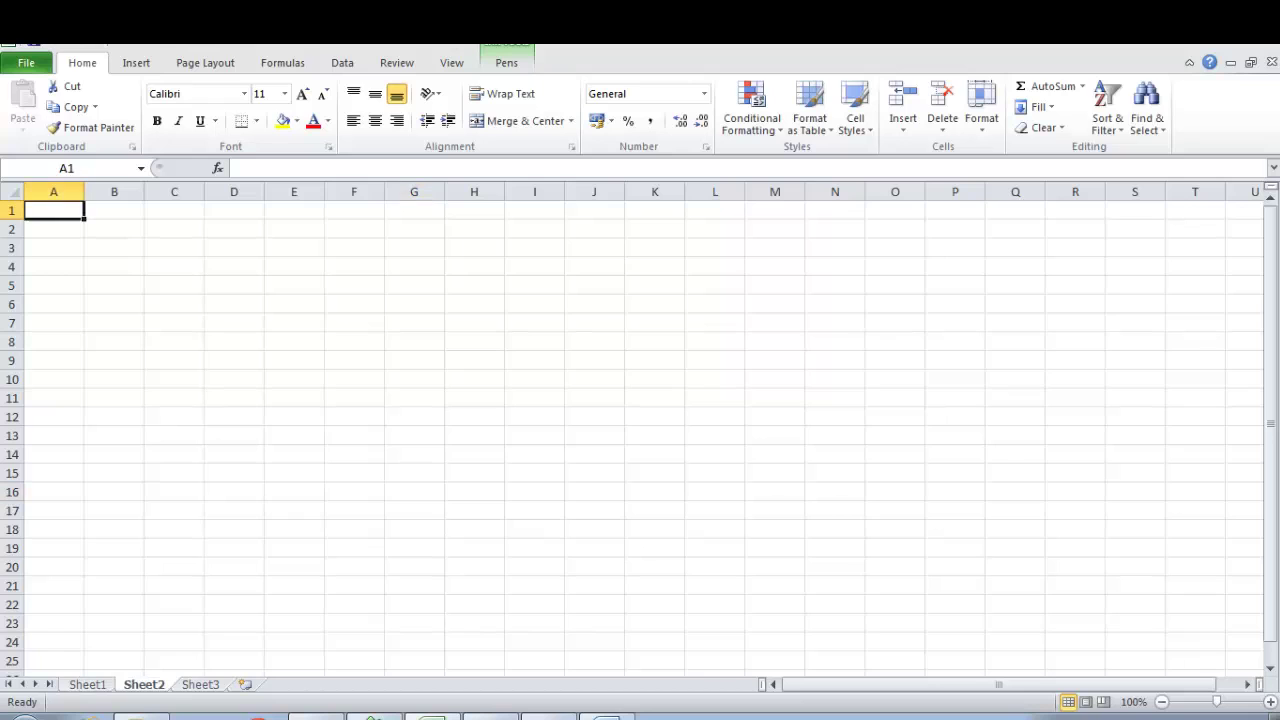
{"action": "key", "text": "ctrl+Page_Down"}
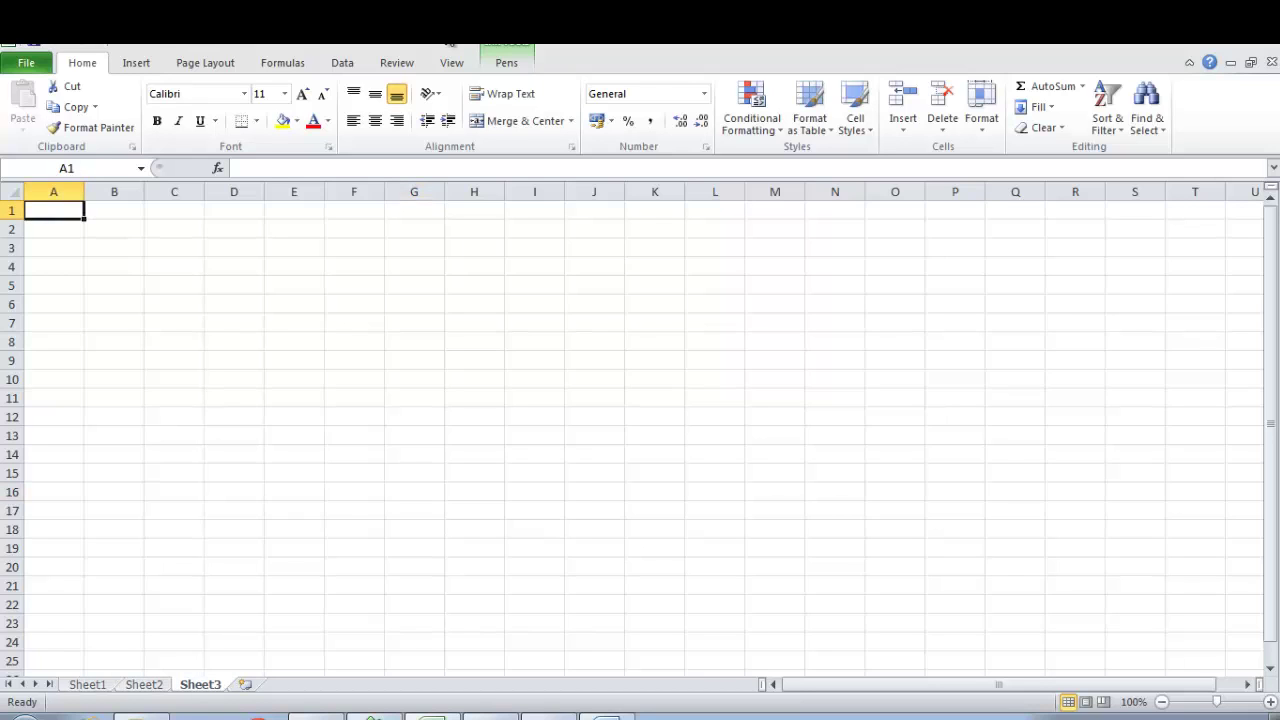
{"action": "key", "text": "ctrl+Page_Up"}
{"action": "key", "text": "ctrl+Page_Up"}
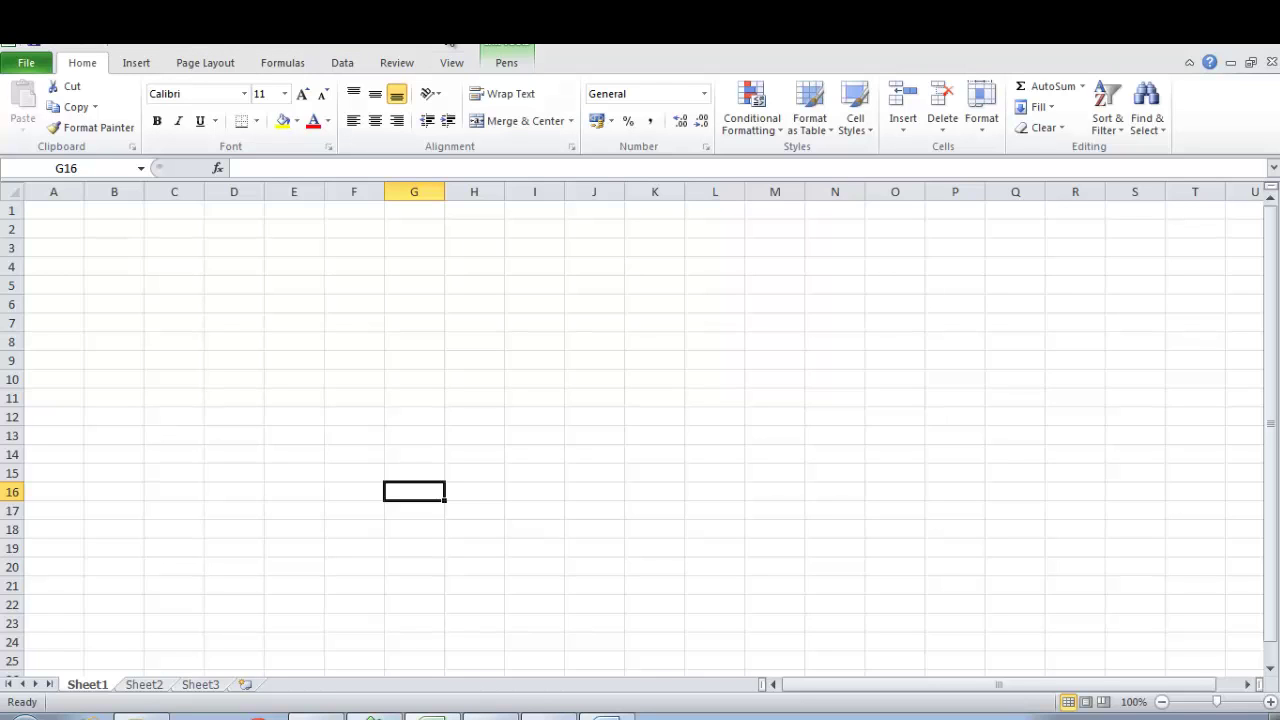
{"action": "left_click", "coordinate": [452, 62]}
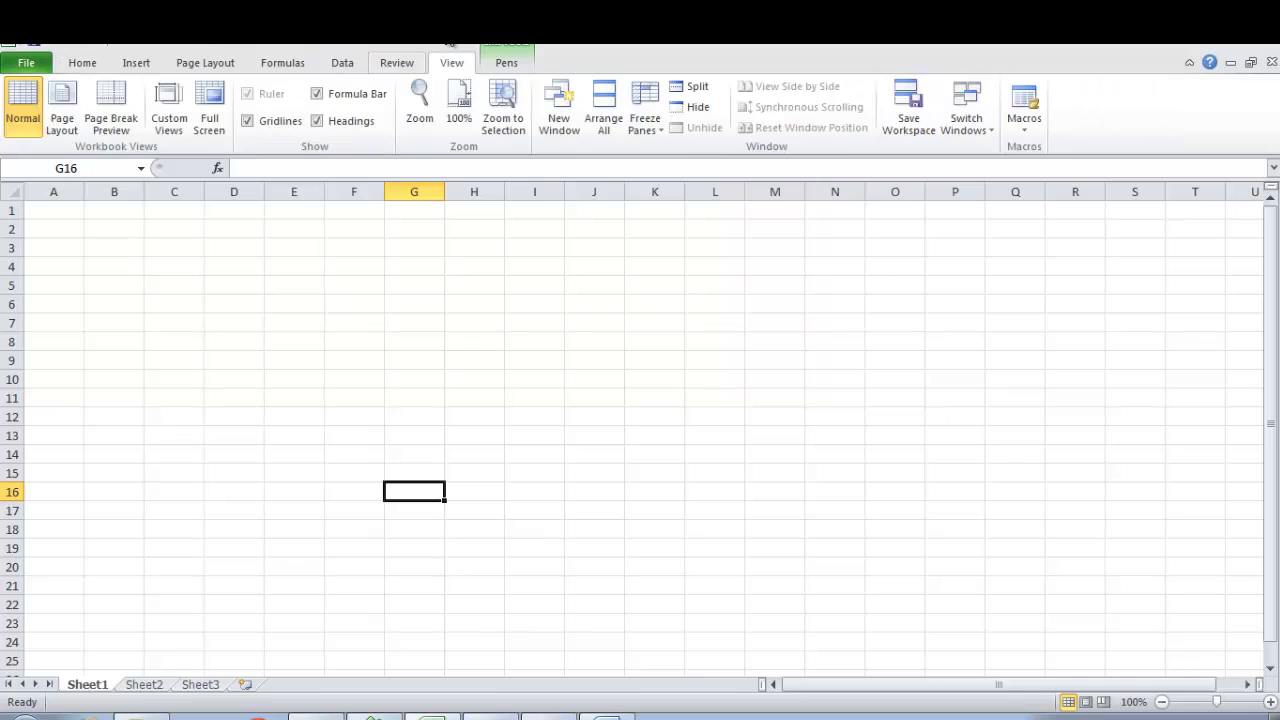
{"action": "left_click", "coordinate": [396, 62]}
{"action": "left_click", "coordinate": [342, 62]}
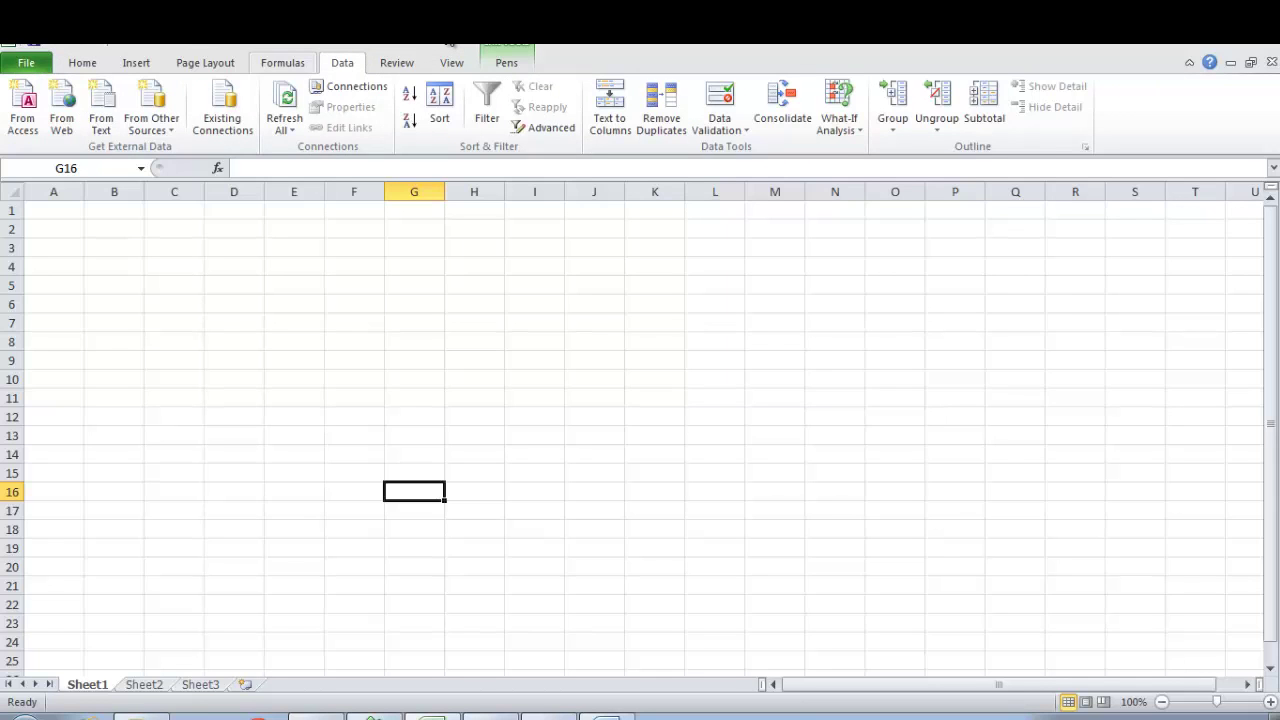
{"action": "left_click", "coordinate": [282, 62]}
{"action": "left_click", "coordinate": [205, 62]}
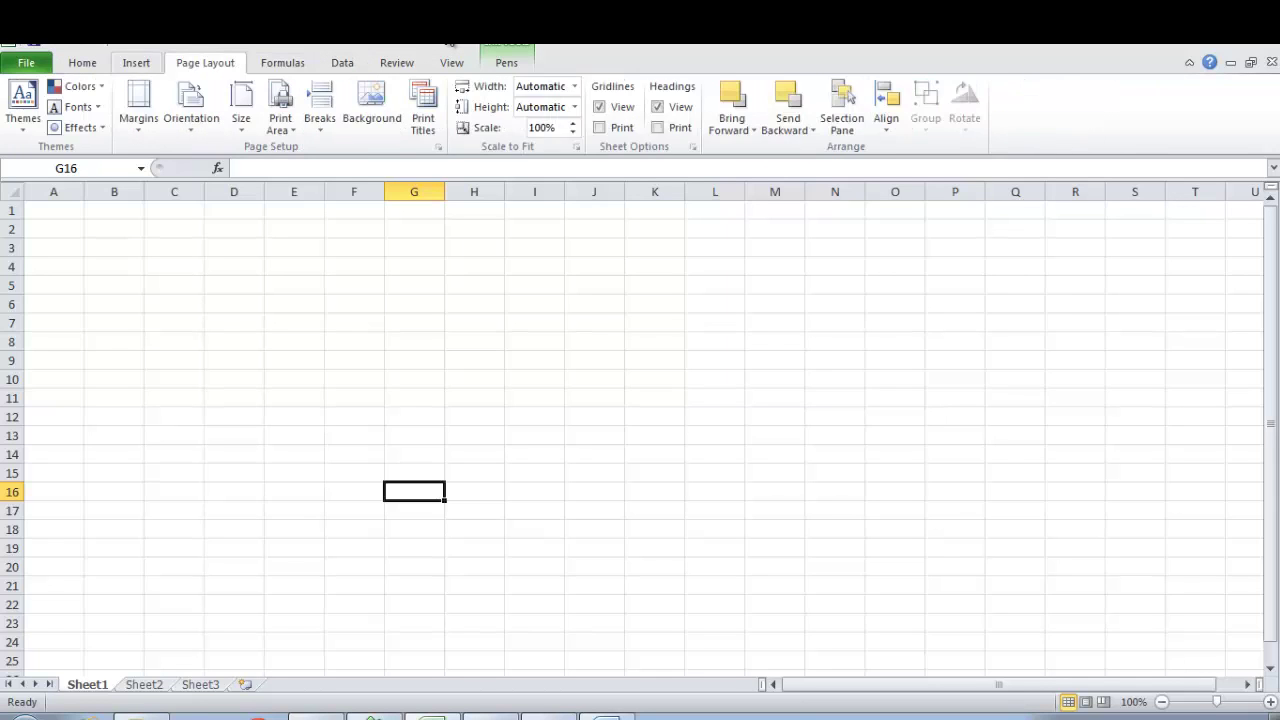
{"action": "left_click", "coordinate": [136, 62]}
{"action": "left_click", "coordinate": [82, 62]}
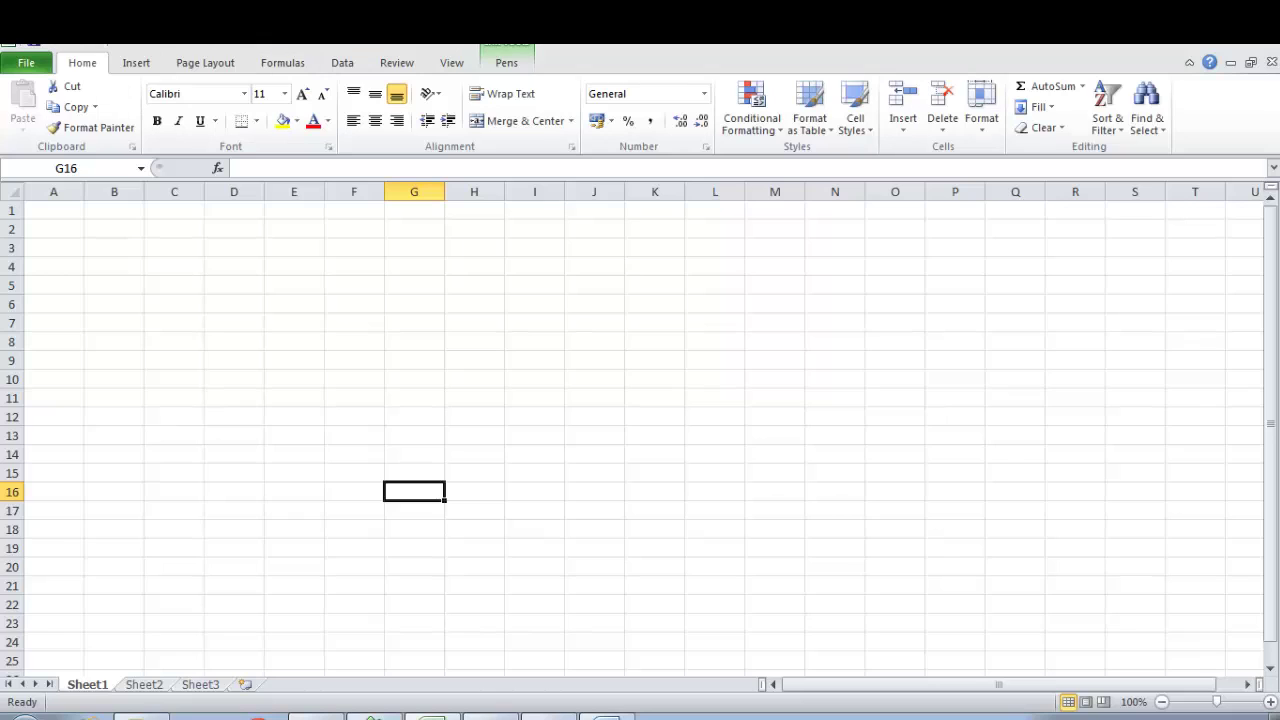
{"action": "left_click", "coordinate": [414, 342]}
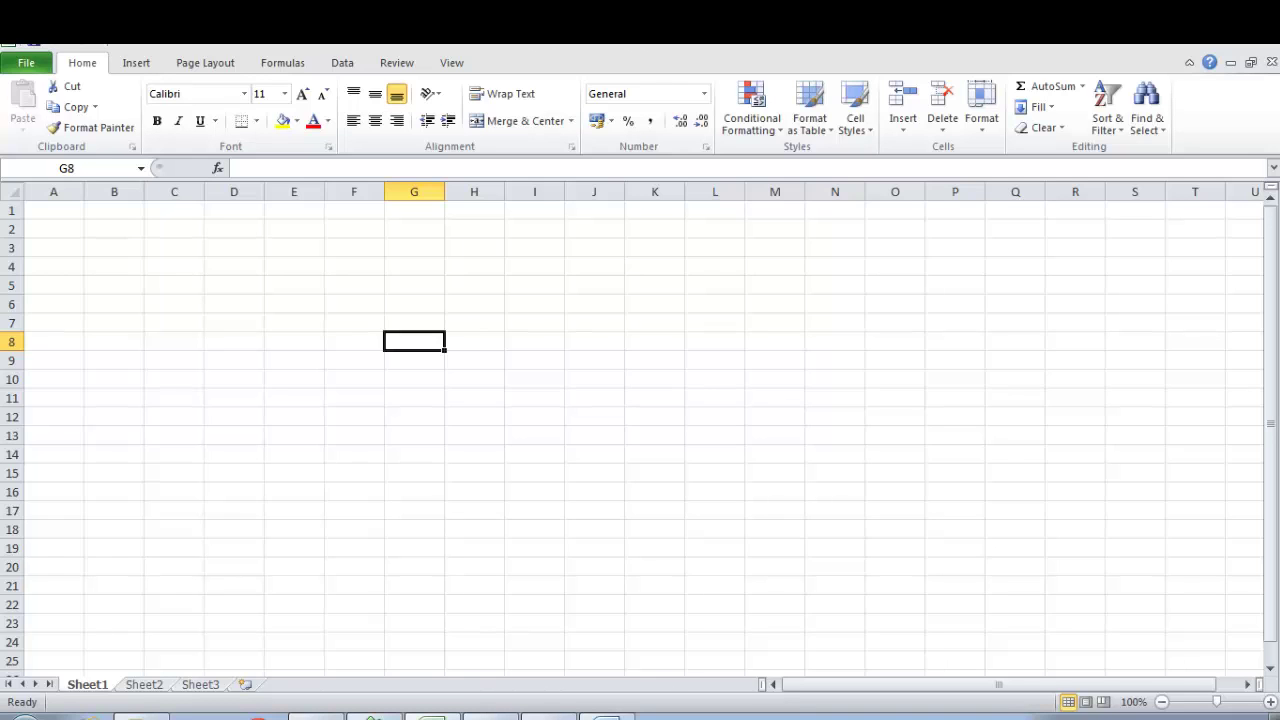
{"action": "key", "text": "Left"}
{"action": "key", "text": "Right"}
{"action": "key", "text": "Up"}
{"action": "key", "text": "Down"}
{"action": "key", "text": "Left"}
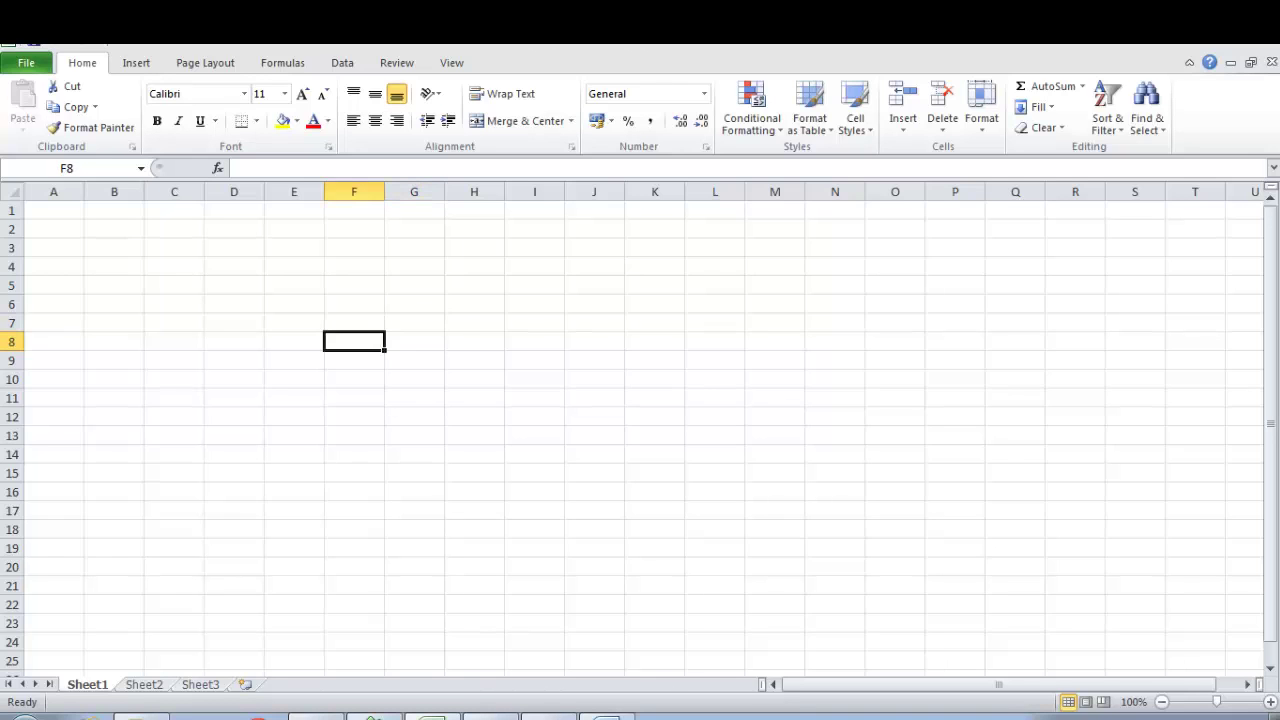
{"action": "key", "text": "Right"}
{"action": "key", "text": "Up"}
{"action": "key", "text": "Down"}
{"action": "key", "text": "Left"}
{"action": "key", "text": "Right"}
{"action": "key", "text": "Right"}
{"action": "key", "text": "Right"}
{"action": "key", "text": "Right"}
{"action": "key", "text": "Left"}
{"action": "key", "text": "Left"}
{"action": "key", "text": "Left"}
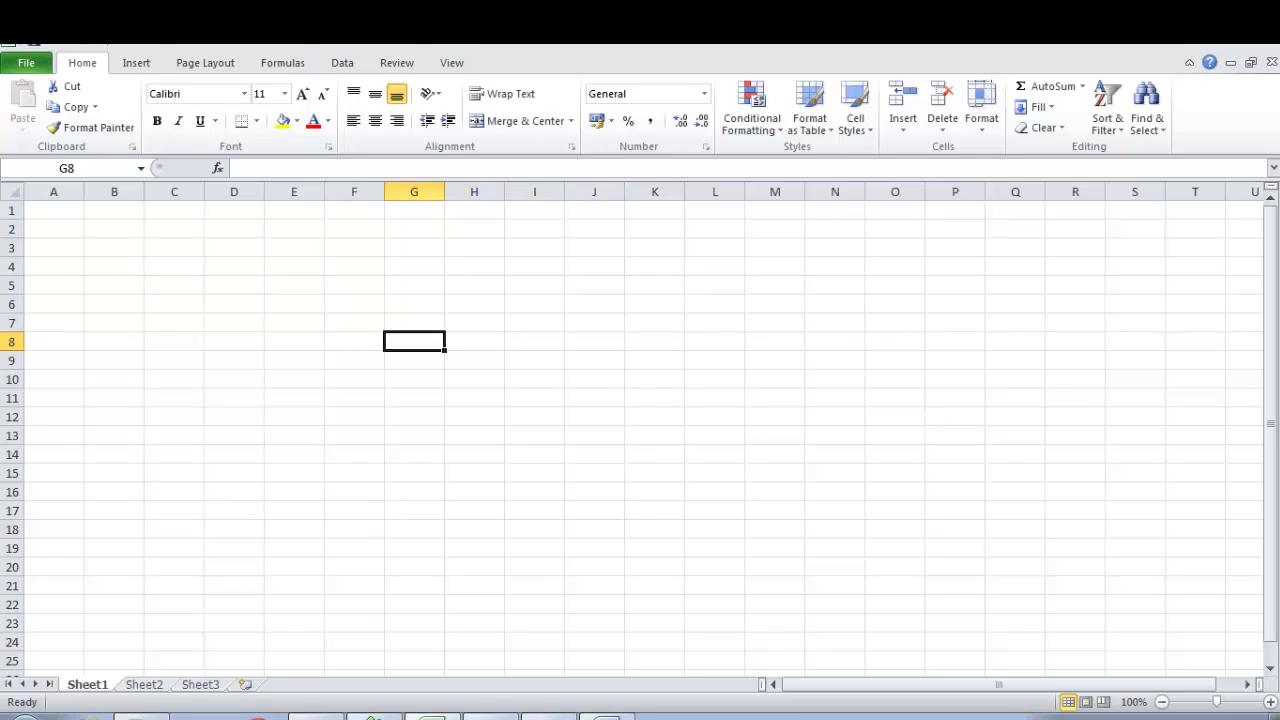
{"action": "key", "text": "Up"}
{"action": "key", "text": "Down"}
{"action": "key", "text": "Right"}
{"action": "key", "text": "Left"}
{"action": "key", "text": "Up"}
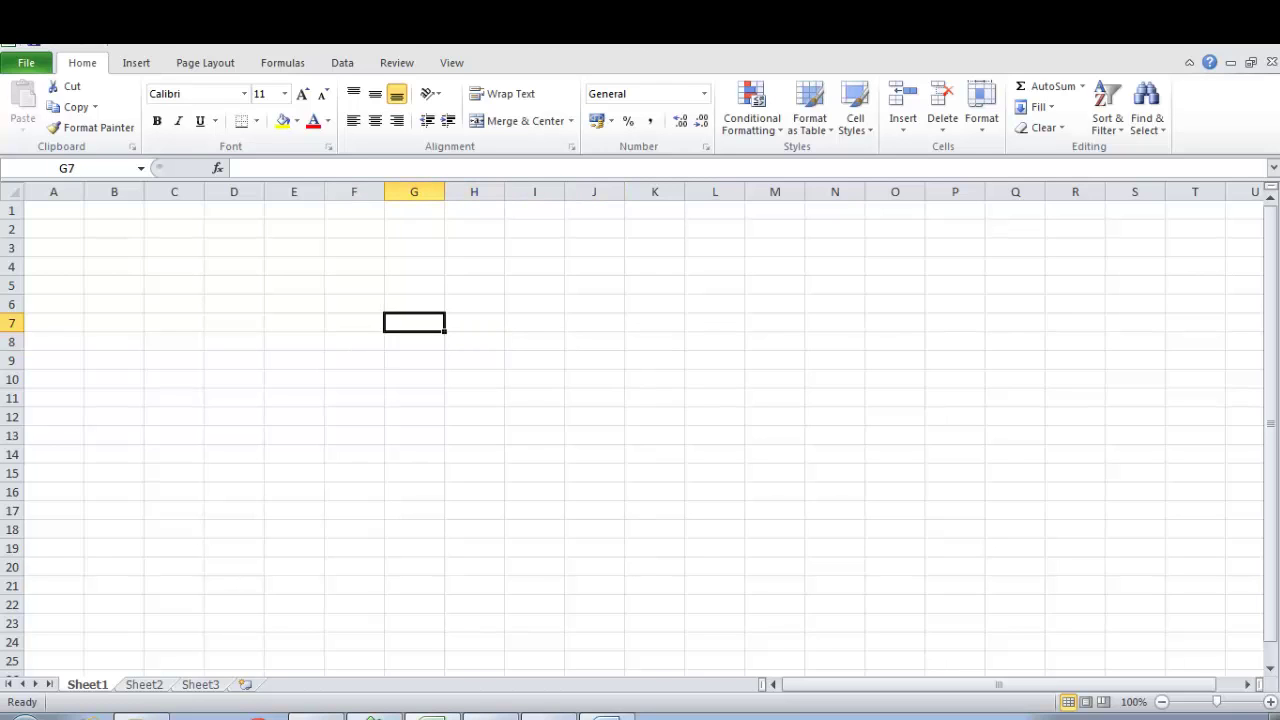
{"action": "key", "text": "Down"}
{"action": "key", "text": "Up"}
{"action": "key", "text": "Down"}
Enter the value 100000 in cell G7.
{"action": "key", "text": "Up"}
{"action": "type", "text": "100000"}
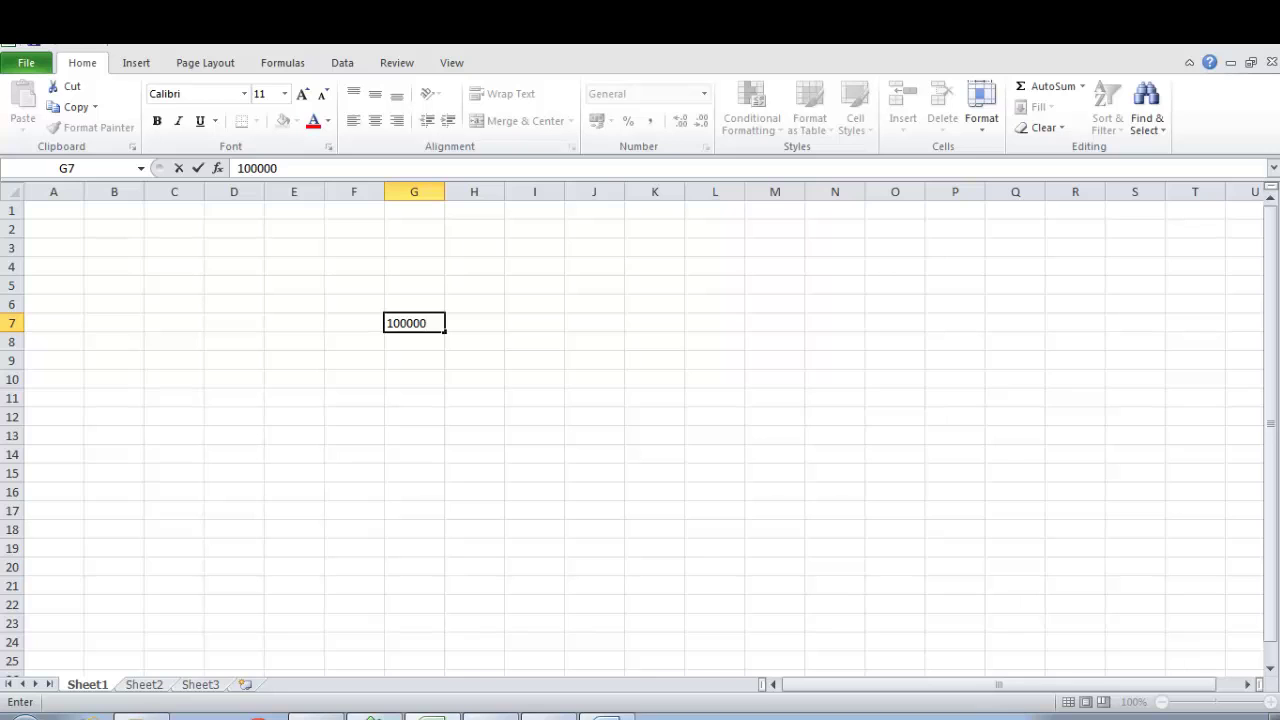
{"action": "key", "text": "Tab"}
{"action": "key", "text": "Left"}
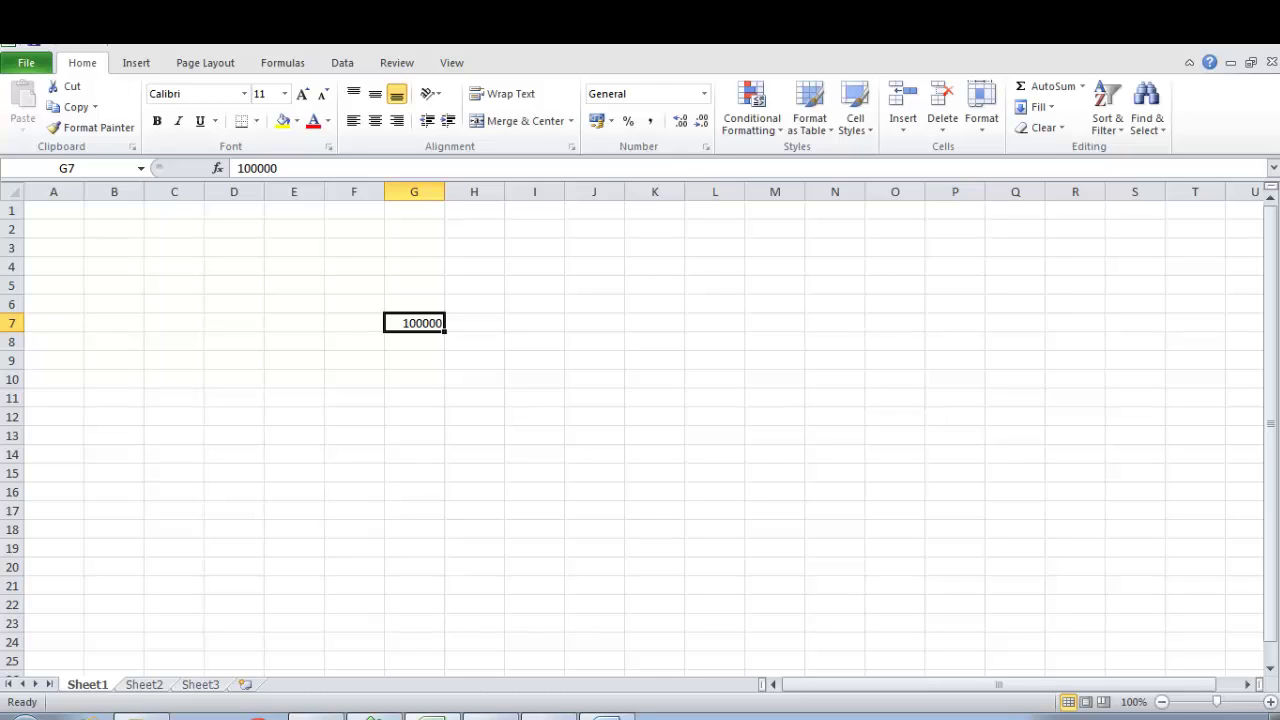
Enter the value 10000000 in cell G7, keeping that cell selected.
{"action": "type", "text": "10000000"}
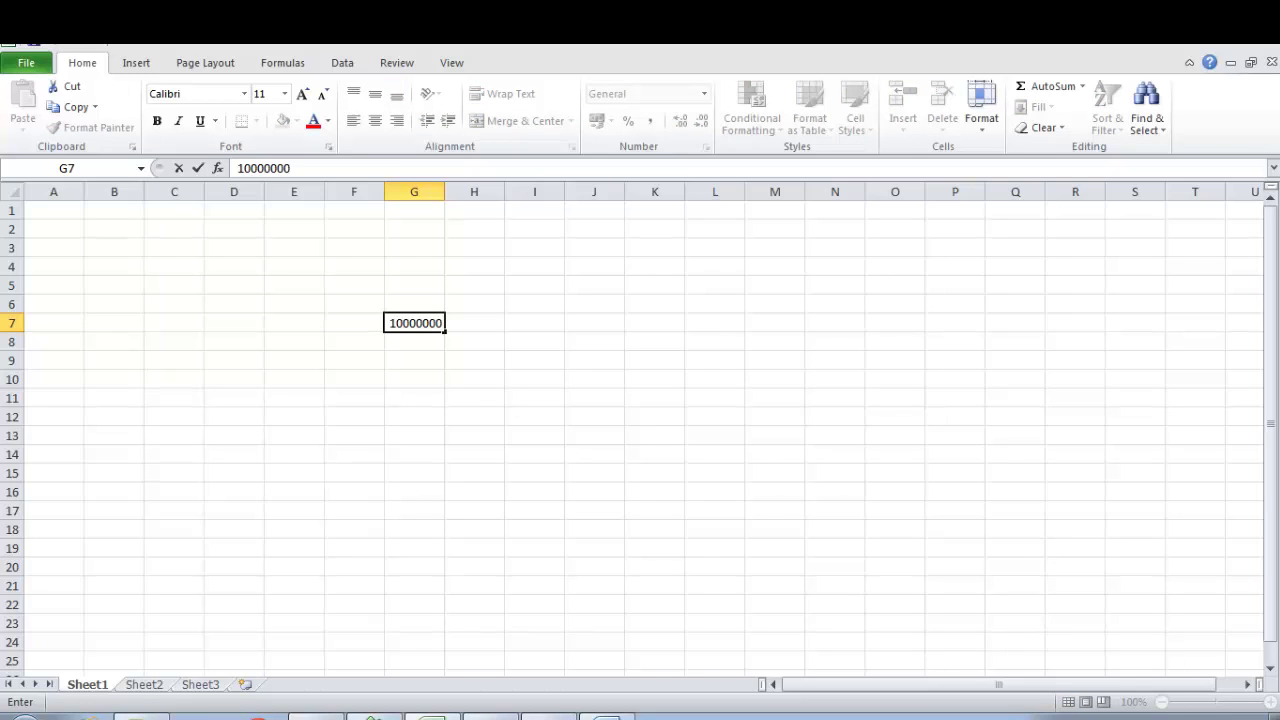
{"action": "key", "text": "Return"}
{"action": "key", "text": "Up"}
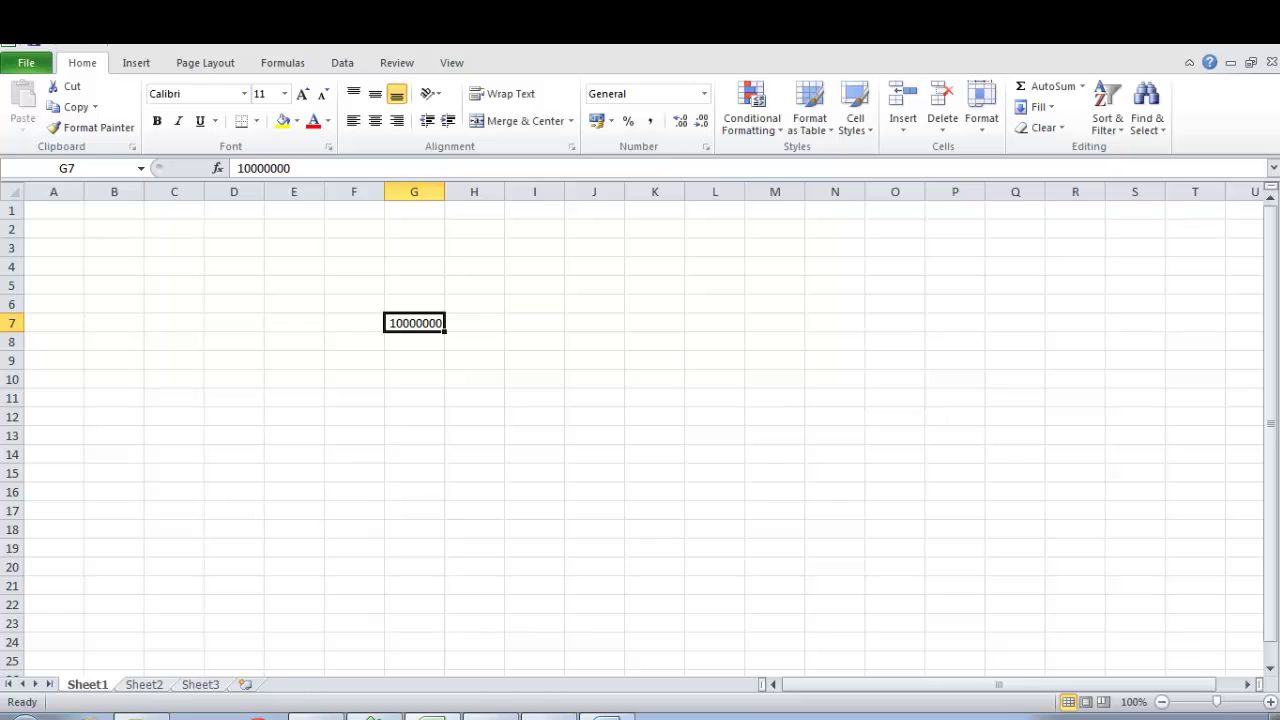
Open the Format Cells dialog for cell G7.
{"action": "key", "text": "shift+F10"}
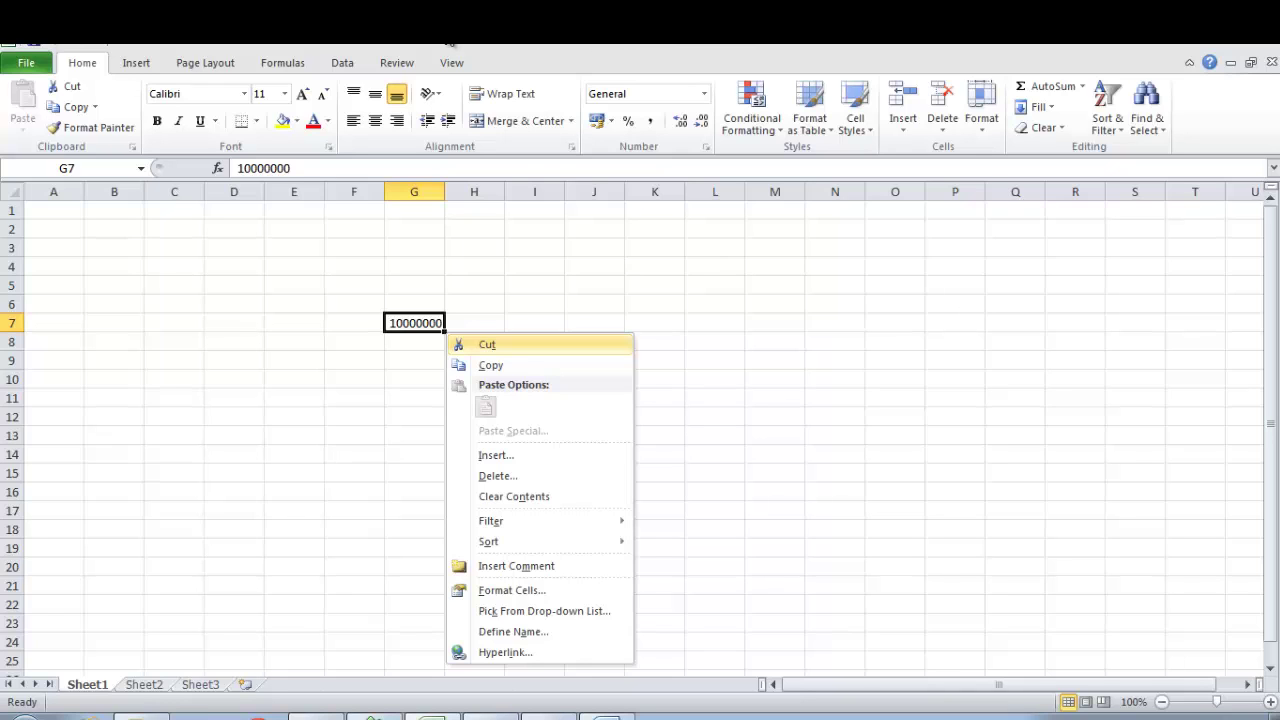
{"action": "key", "text": "Down"}
{"action": "key", "text": "Down"}
{"action": "key", "text": "Down"}
{"action": "key", "text": "Down"}
{"action": "key", "text": "Down"}
{"action": "key", "text": "Down"}
{"action": "key", "text": "Down"}
{"action": "key", "text": "Down"}
{"action": "key", "text": "Down"}
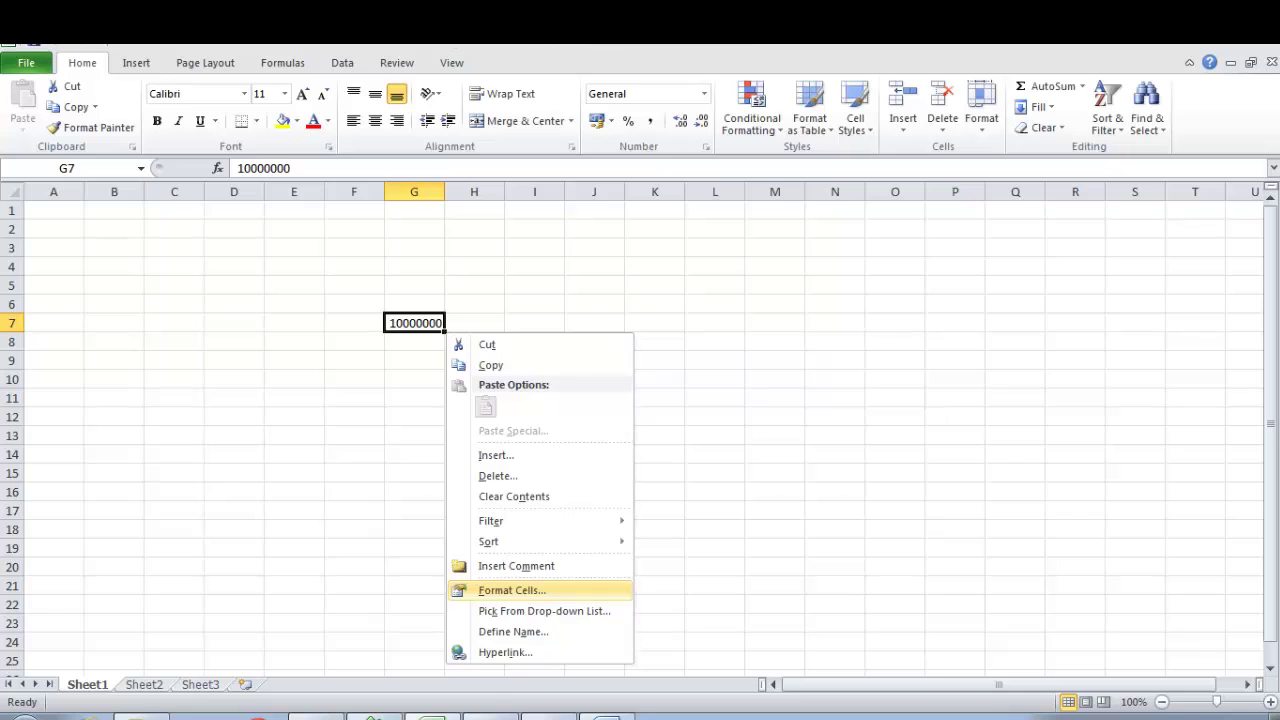
{"action": "left_click", "coordinate": [511, 590]}
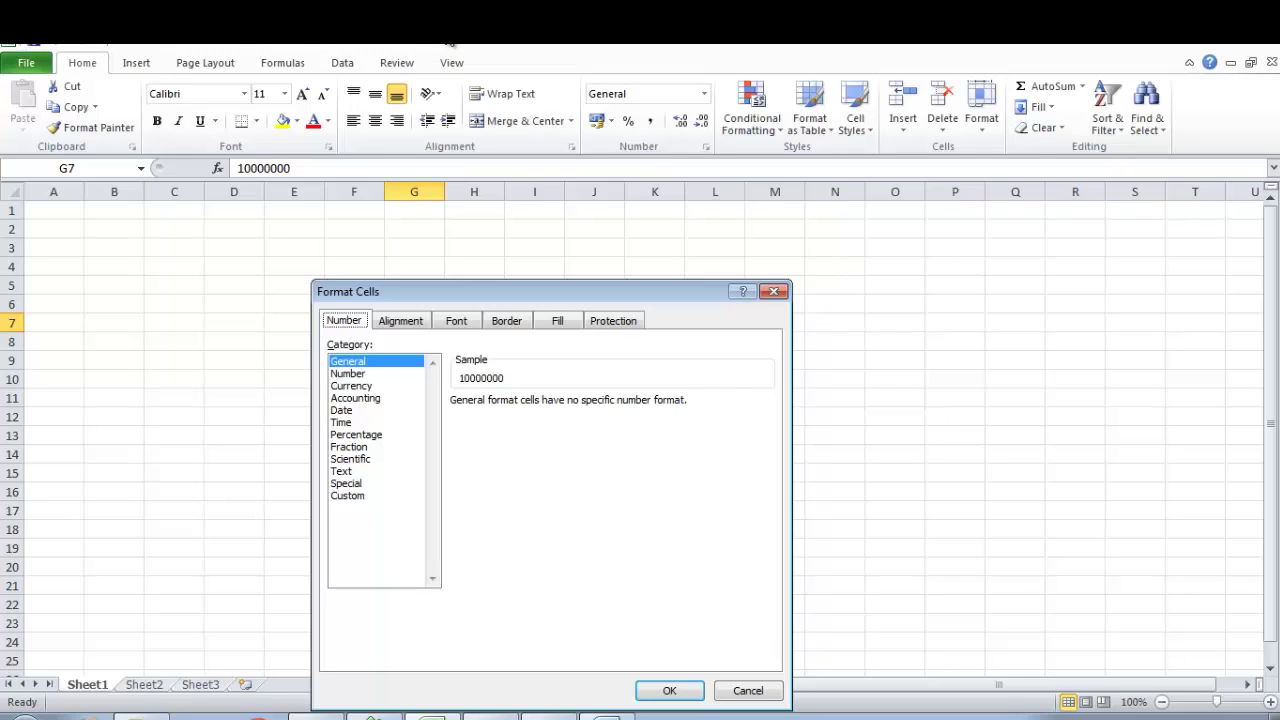
Look through the Alignment, Font, Border, Fill and Protection settings and return to the Number settings.
{"action": "key", "text": "Right"}
{"action": "key", "text": "Right"}
{"action": "key", "text": "Right"}
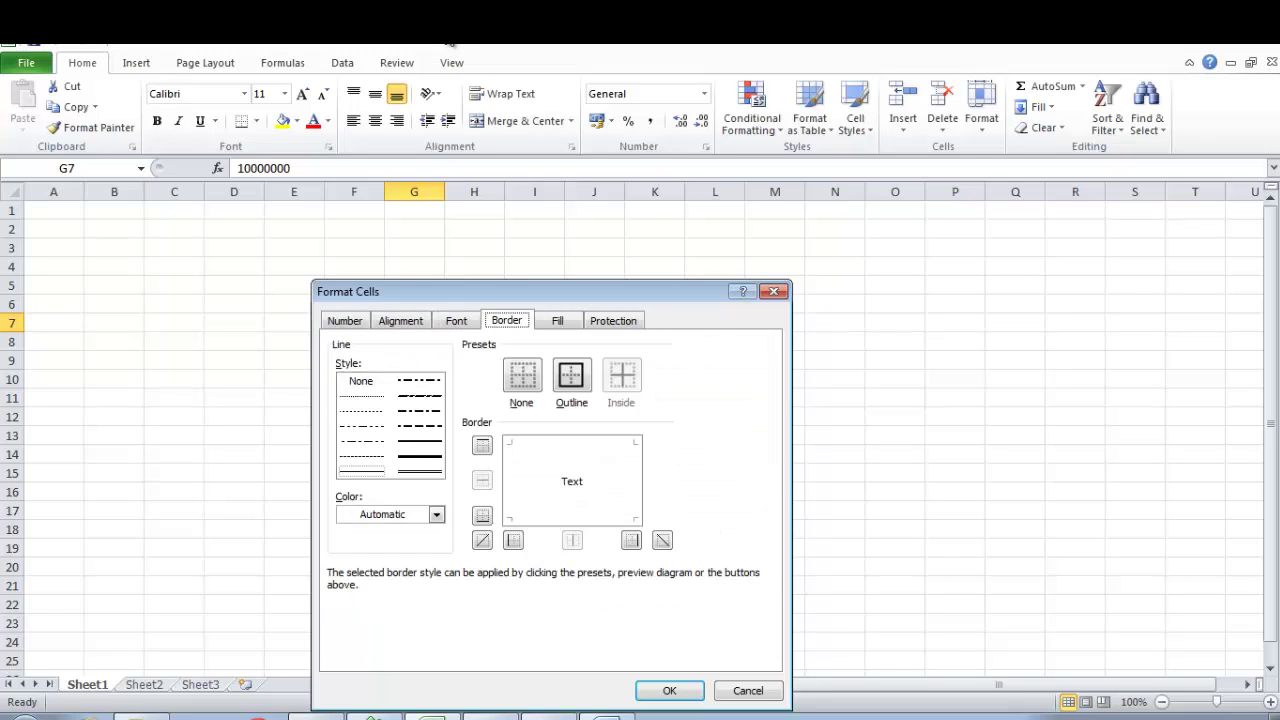
{"action": "key", "text": "Right"}
{"action": "key", "text": "Right"}
{"action": "key", "text": "Right"}
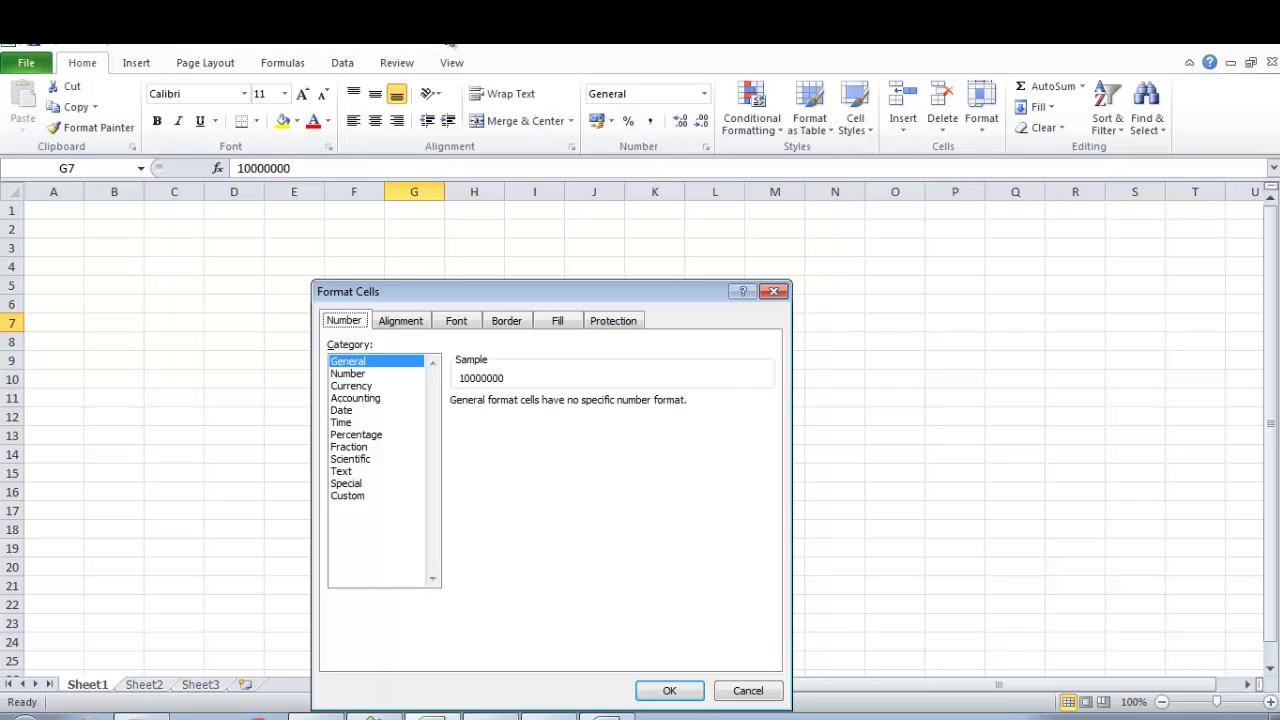
Choose the Number category with 0 decimal places and turn on the 1000 separator.
{"action": "key", "text": "Tab"}
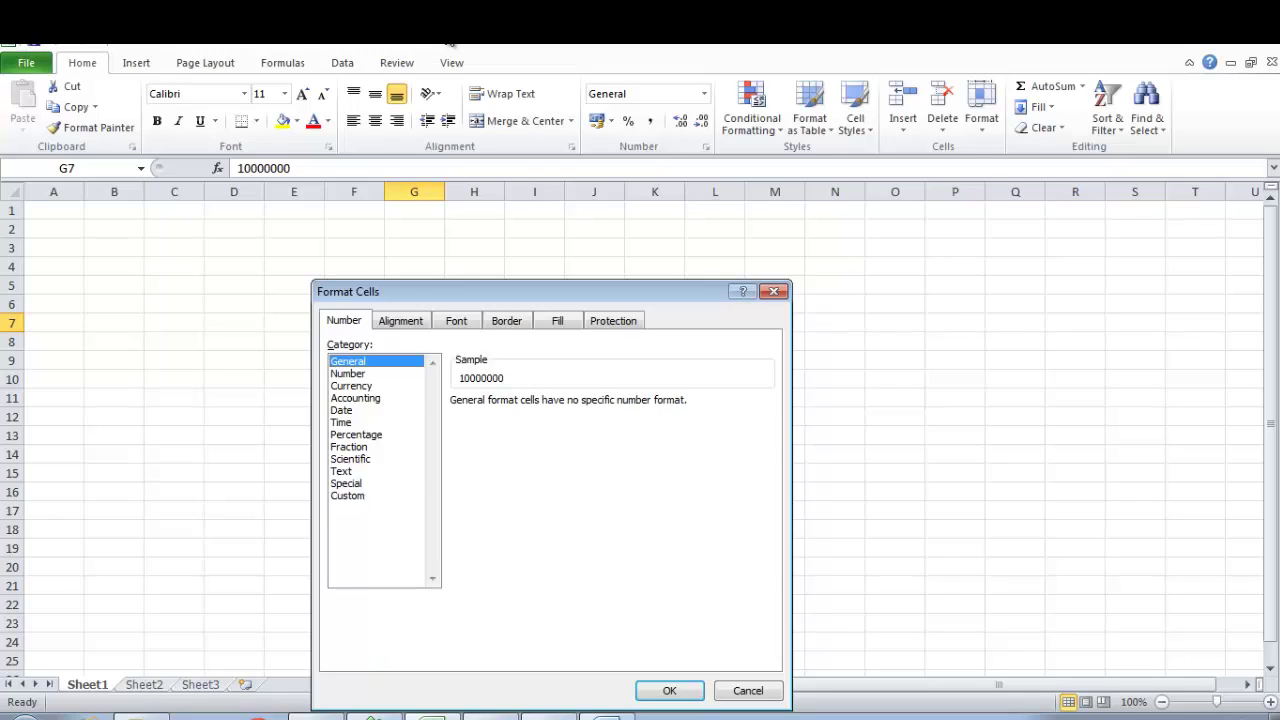
{"action": "key", "text": "Down"}
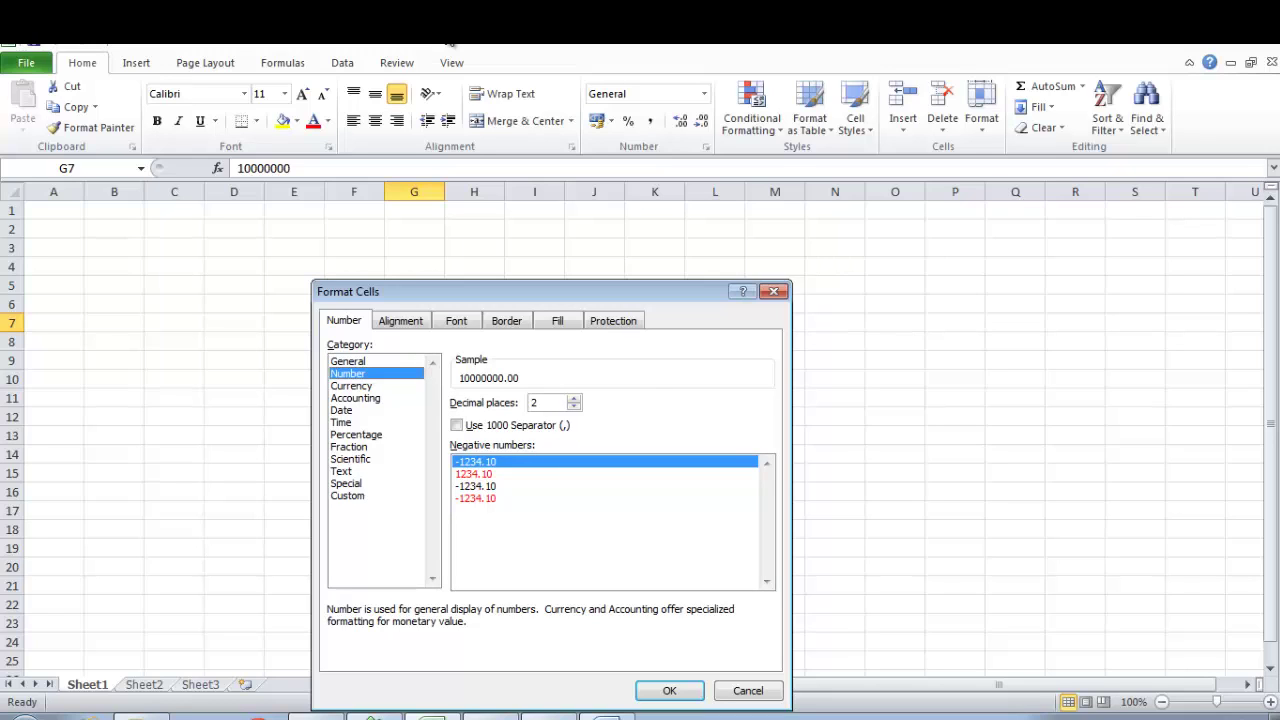
{"action": "key", "text": "Tab"}
{"action": "key", "text": "Down"}
{"action": "key", "text": "Down"}
{"action": "key", "text": "Tab"}
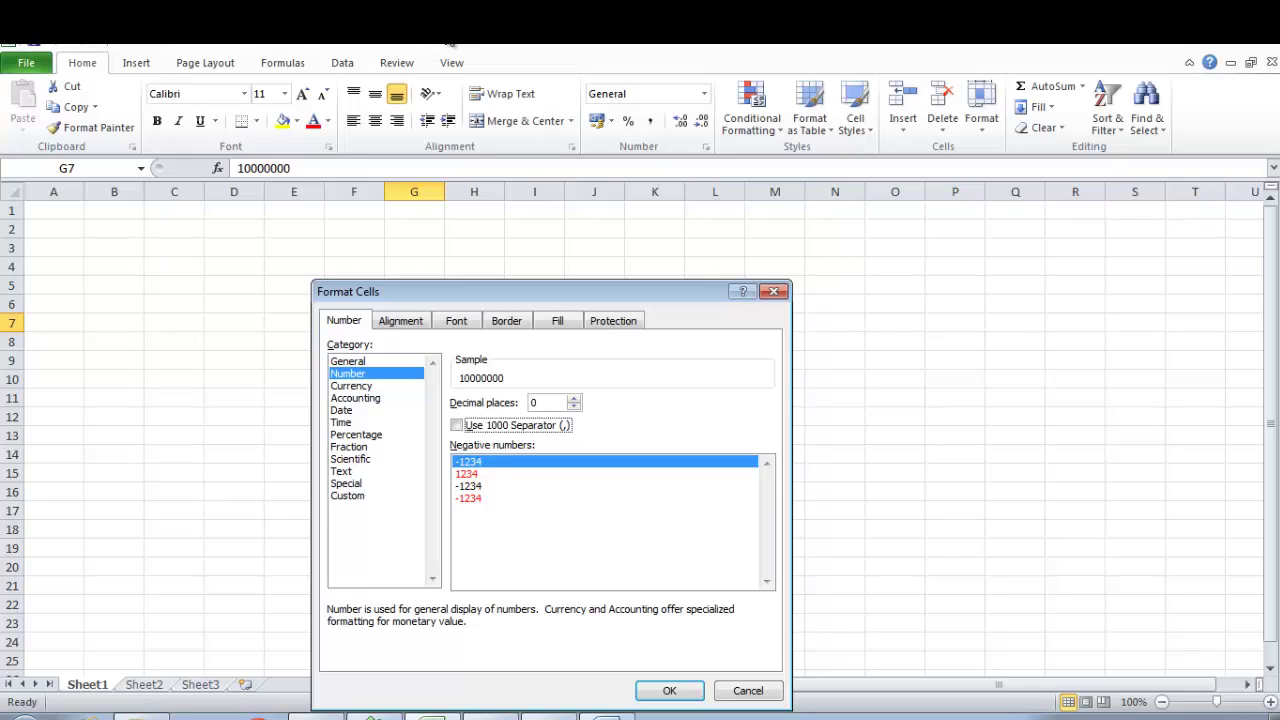
{"action": "key", "text": "space"}
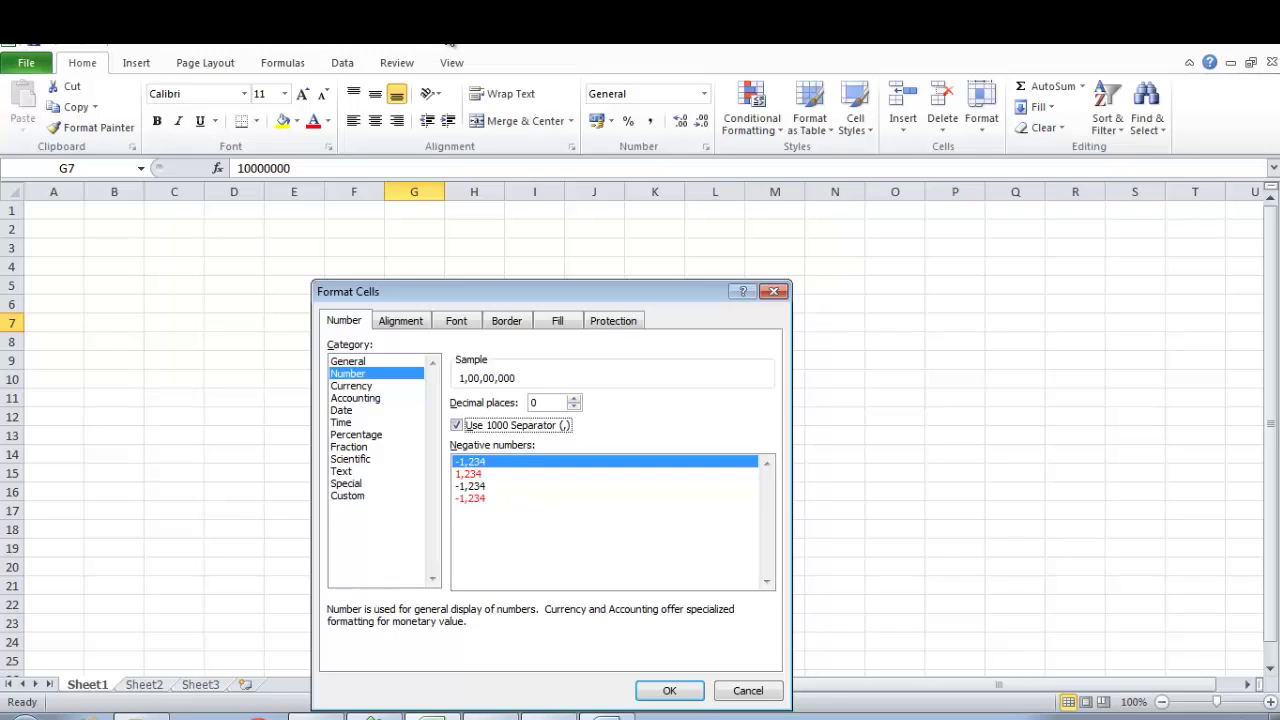
Choose the red -1,234 style for negative numbers and apply the number format to cell G7.
{"action": "key", "text": "Tab"}
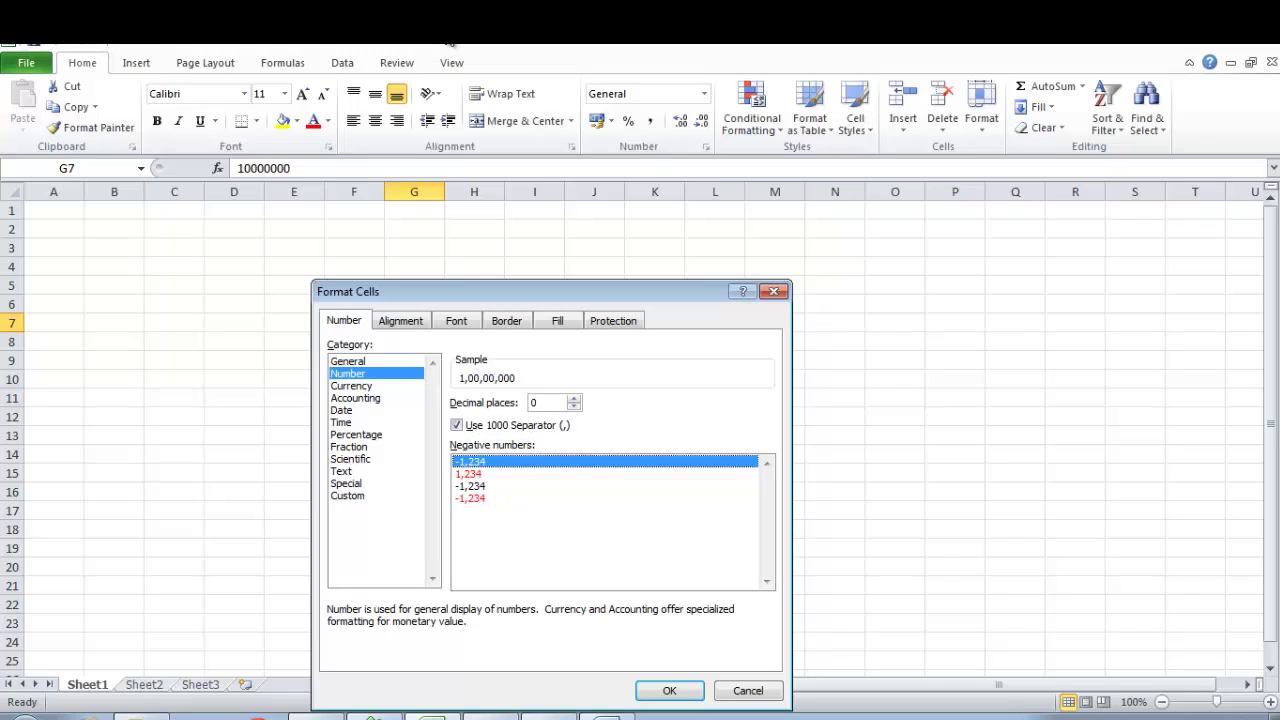
{"action": "key", "text": "Down"}
{"action": "key", "text": "Down"}
{"action": "key", "text": "Down"}
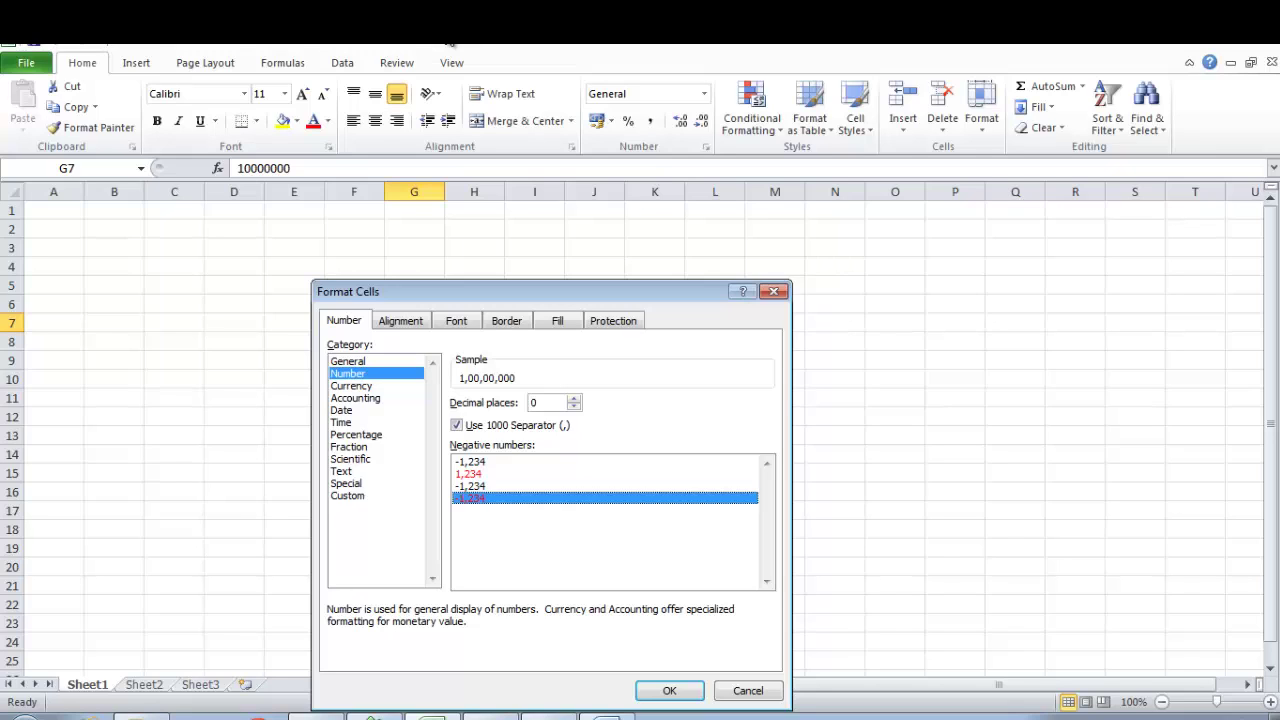
{"action": "key", "text": "Tab"}
{"action": "key", "text": "Return"}
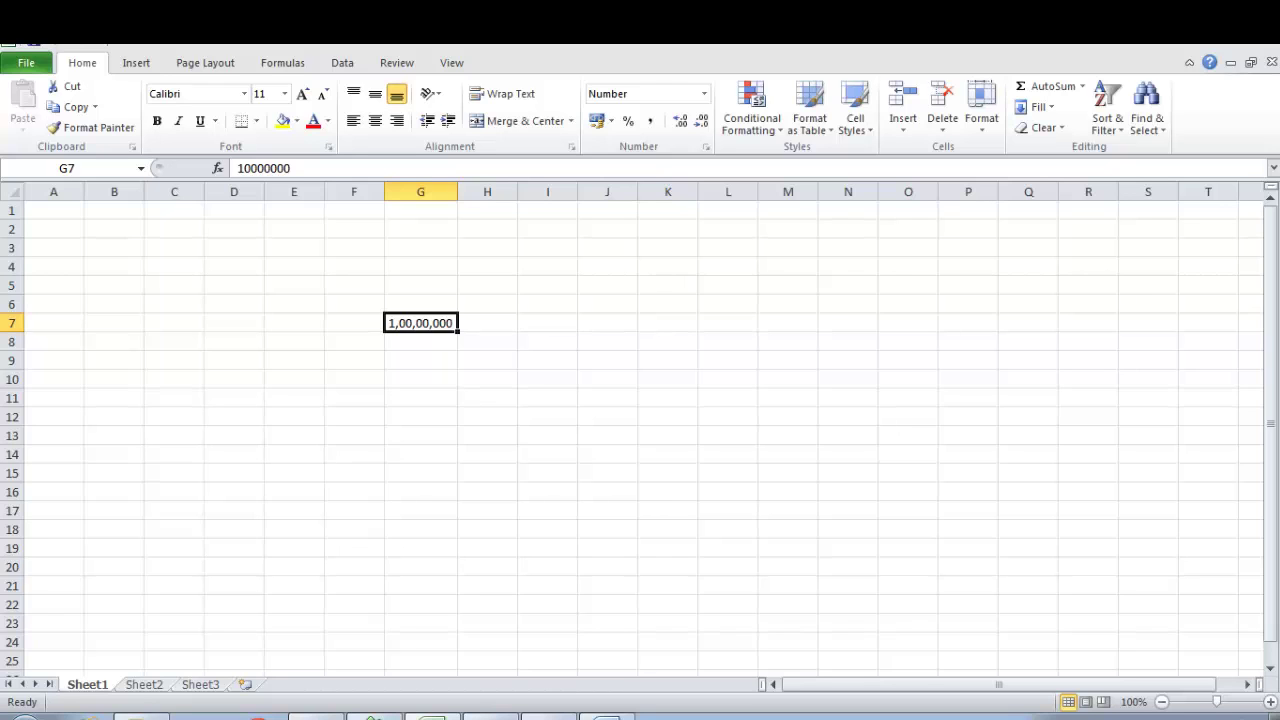
{"action": "key", "text": "Down"}
{"action": "key", "text": "Down"}
{"action": "key", "text": "Down"}
{"action": "key", "text": "Down"}
{"action": "key", "text": "Down"}
{"action": "key", "text": "Down"}
{"action": "key", "text": "Down"}
{"action": "key", "text": "Down"}
{"action": "key", "text": "Down"}
{"action": "key", "text": "Down"}
{"action": "key", "text": "Down"}
{"action": "key", "text": "Down"}
{"action": "key", "text": "Down"}
{"action": "key", "text": "Down"}
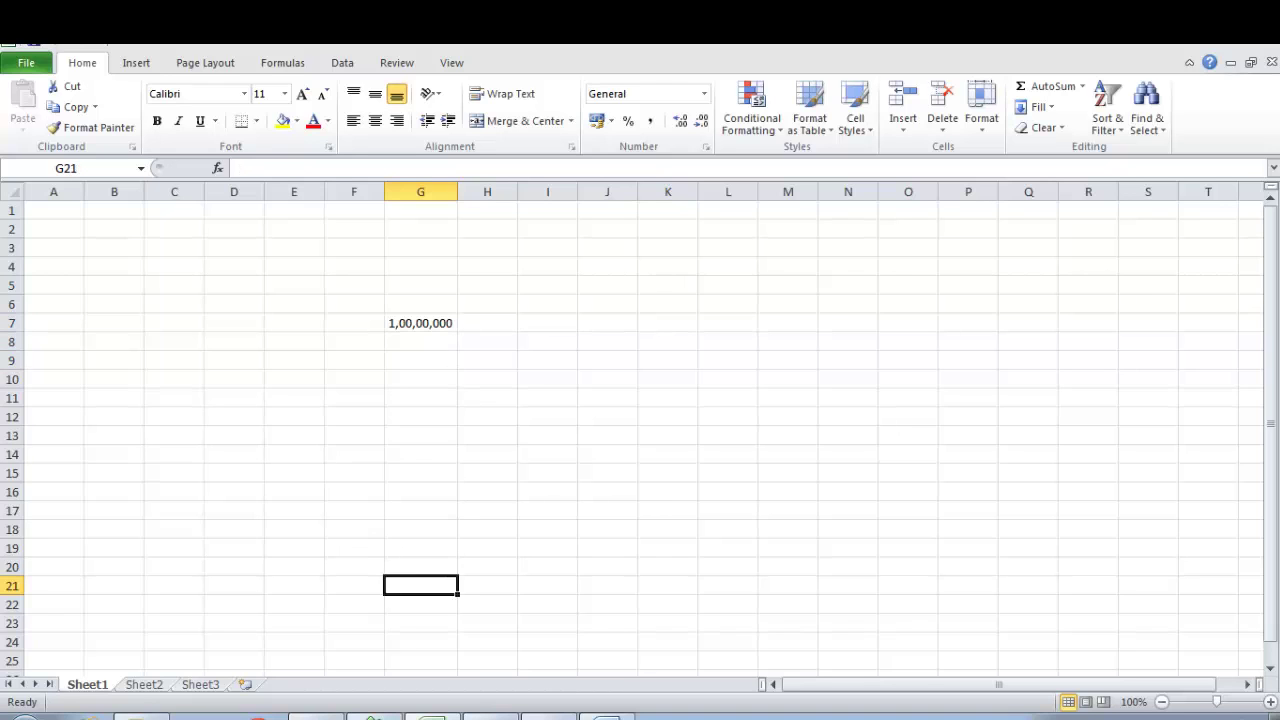
{"action": "key", "text": "ctrl+Up"}
{"action": "key", "text": "Down"}
{"action": "key", "text": "Down"}
{"action": "key", "text": "Down"}
{"action": "key", "text": "Up"}
{"action": "key", "text": "Up"}
{"action": "key", "text": "Up"}
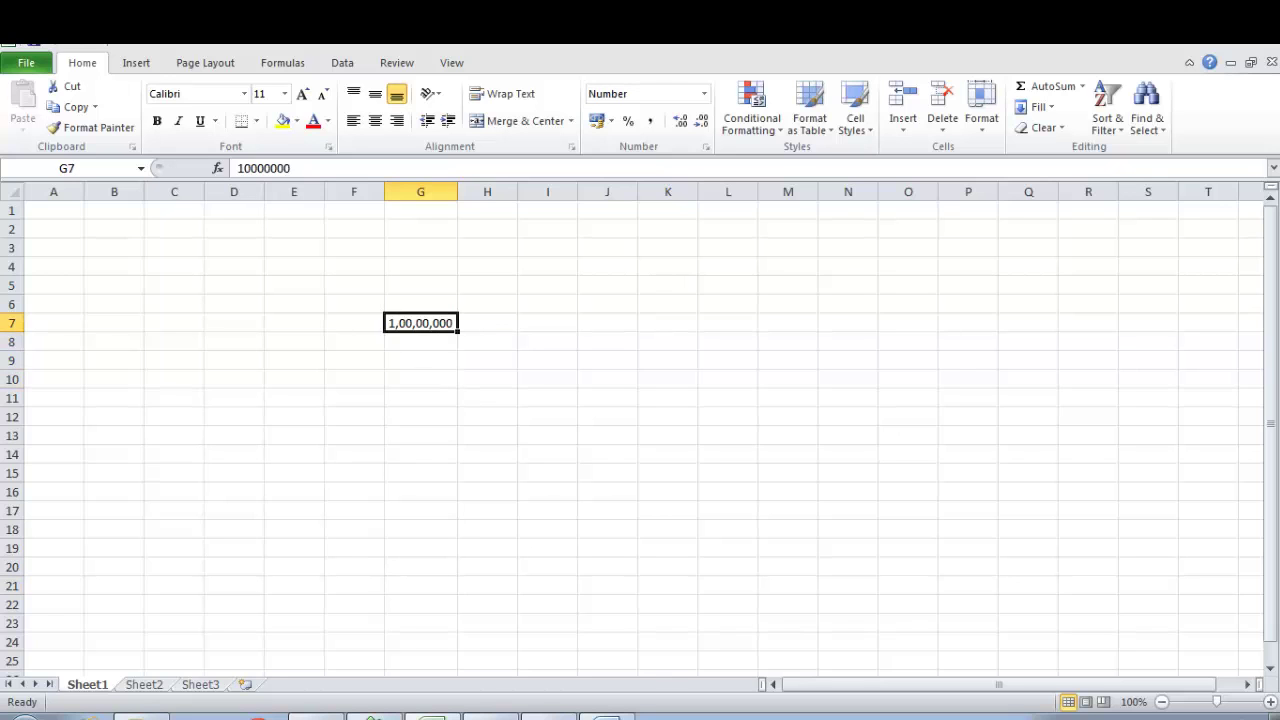
{"action": "key", "text": "Down"}
{"action": "key", "text": "Down"}
{"action": "key", "text": "Down"}
{"action": "key", "text": "Left"}
{"action": "key", "text": "Left"}
{"action": "key", "text": "Up"}
{"action": "key", "text": "Up"}
{"action": "key", "text": "Up"}
{"action": "key", "text": "Right"}
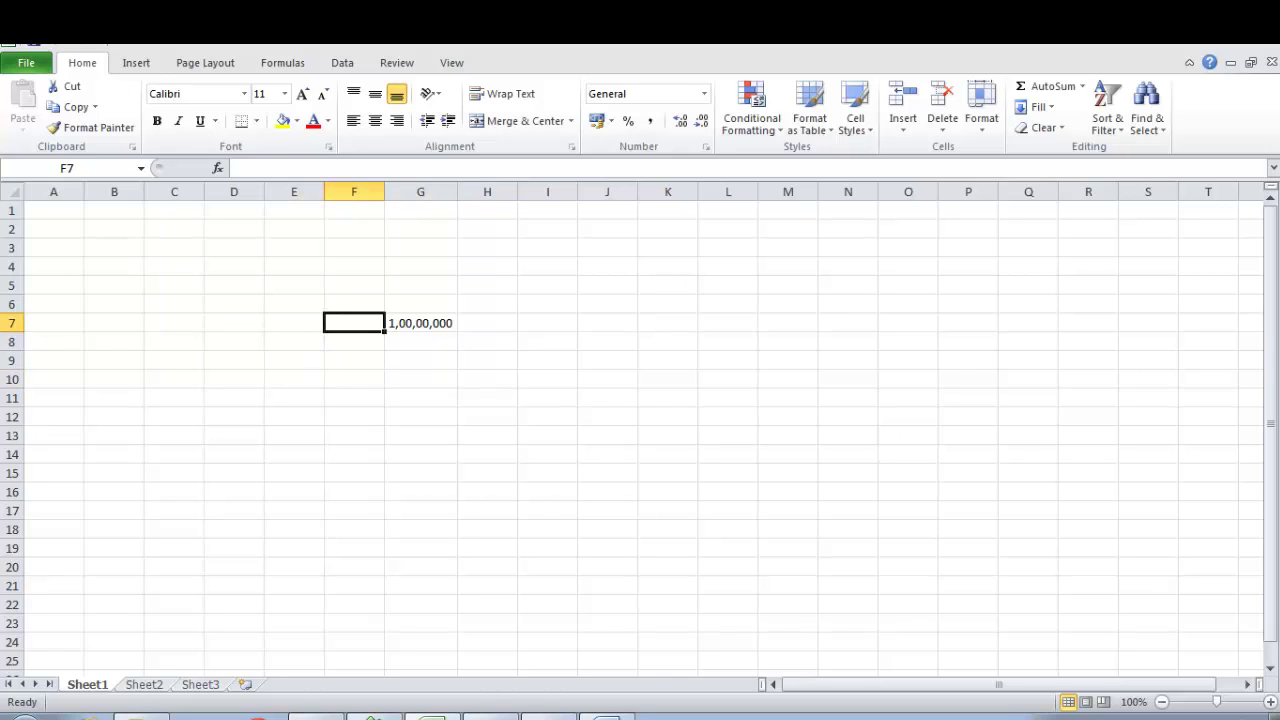
Enter the labels A, B, C and D down cells F10 to F13.
{"action": "key", "text": "Down"}
{"action": "key", "text": "Down"}
{"action": "key", "text": "Down"}
{"action": "key", "text": "Up"}
{"action": "key", "text": "Down"}
{"action": "type", "text": "A"}
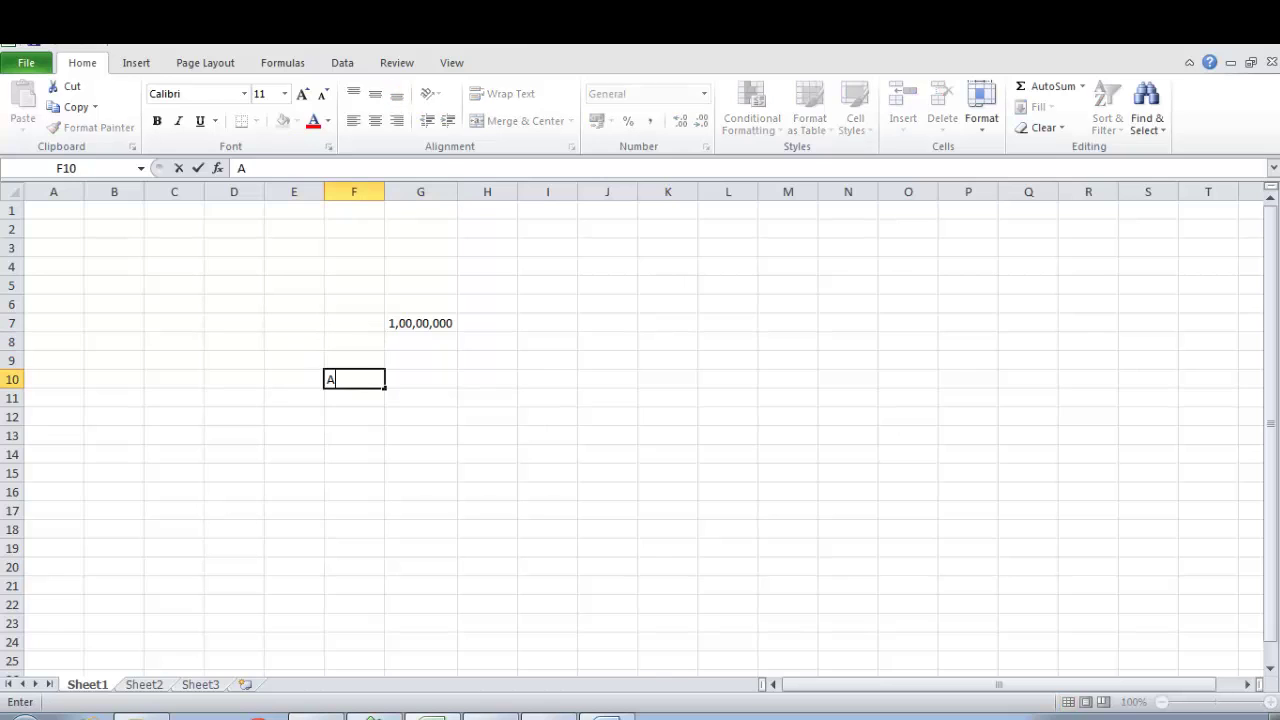
{"action": "key", "text": "Return"}
{"action": "type", "text": "B"}
{"action": "key", "text": "Return"}
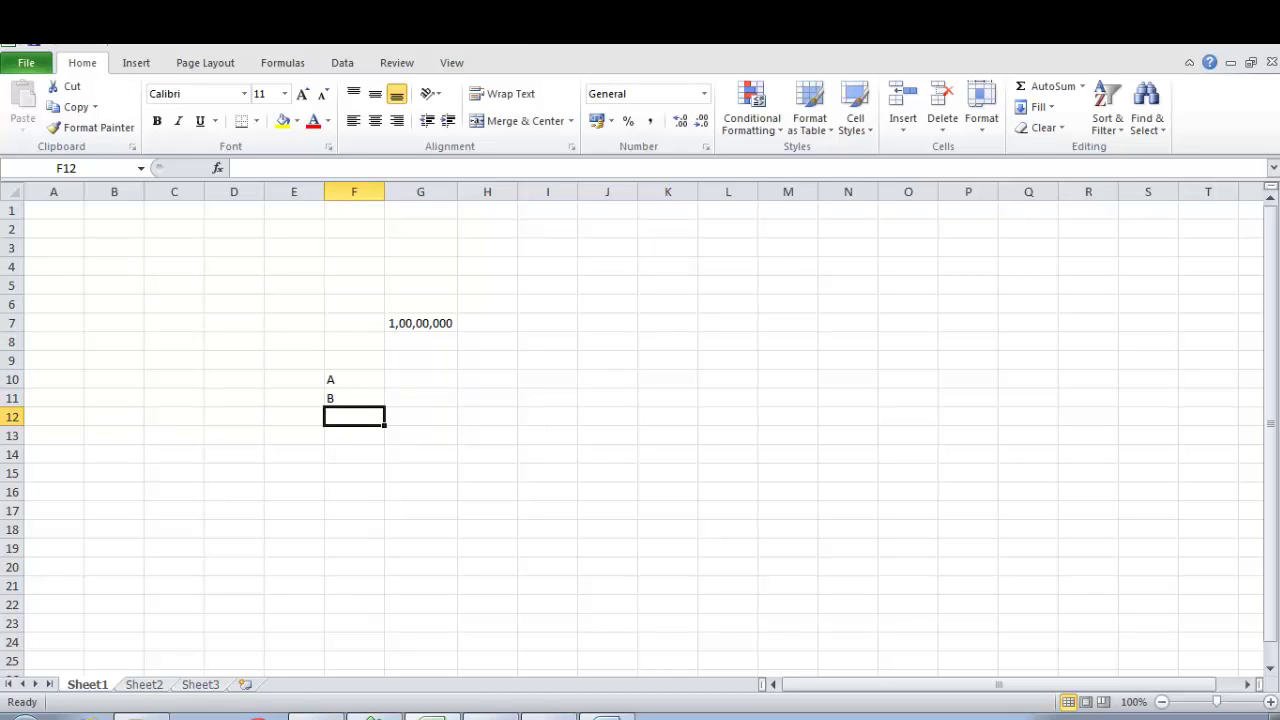
{"action": "type", "text": "C"}
{"action": "key", "text": "Return"}
{"action": "type", "text": "D"}
{"action": "key", "text": "Return"}
{"action": "key", "text": "Up"}
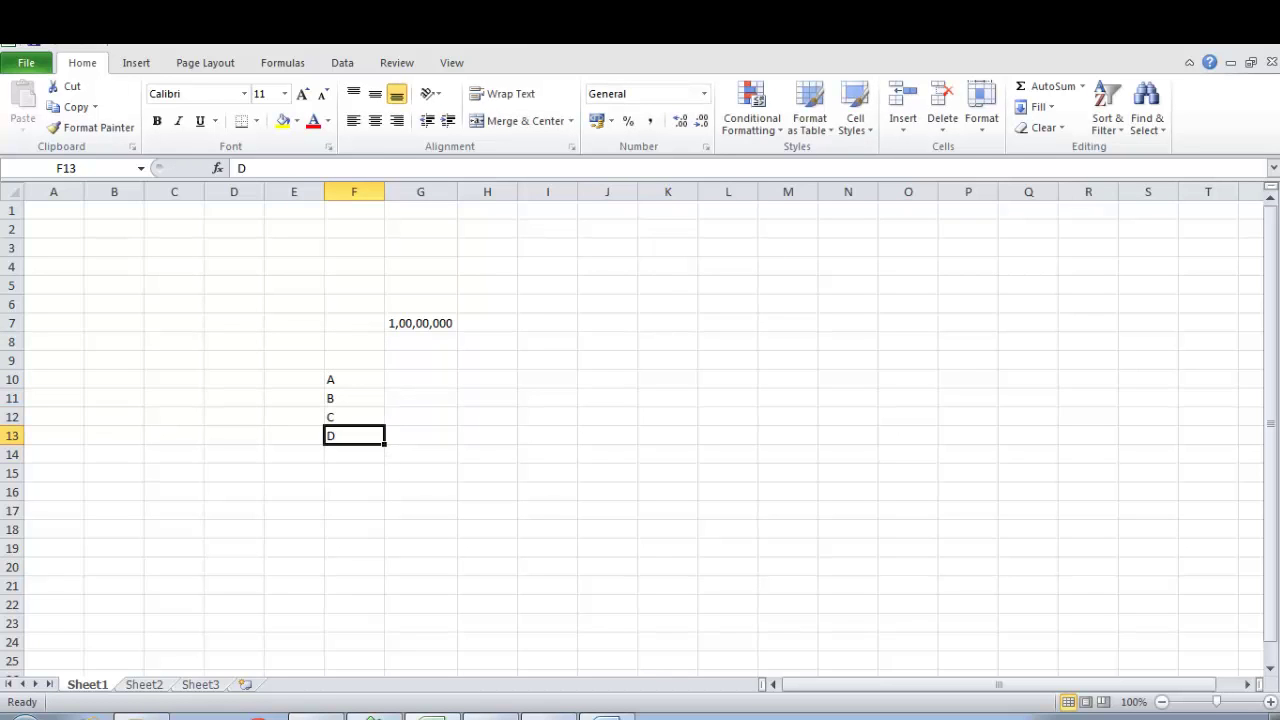
Enter the value 1234 in cell G10, beside label A.
{"action": "key", "text": "Up"}
{"action": "key", "text": "Up"}
{"action": "key", "text": "Up"}
{"action": "key", "text": "Right"}
{"action": "type", "text": "1234"}
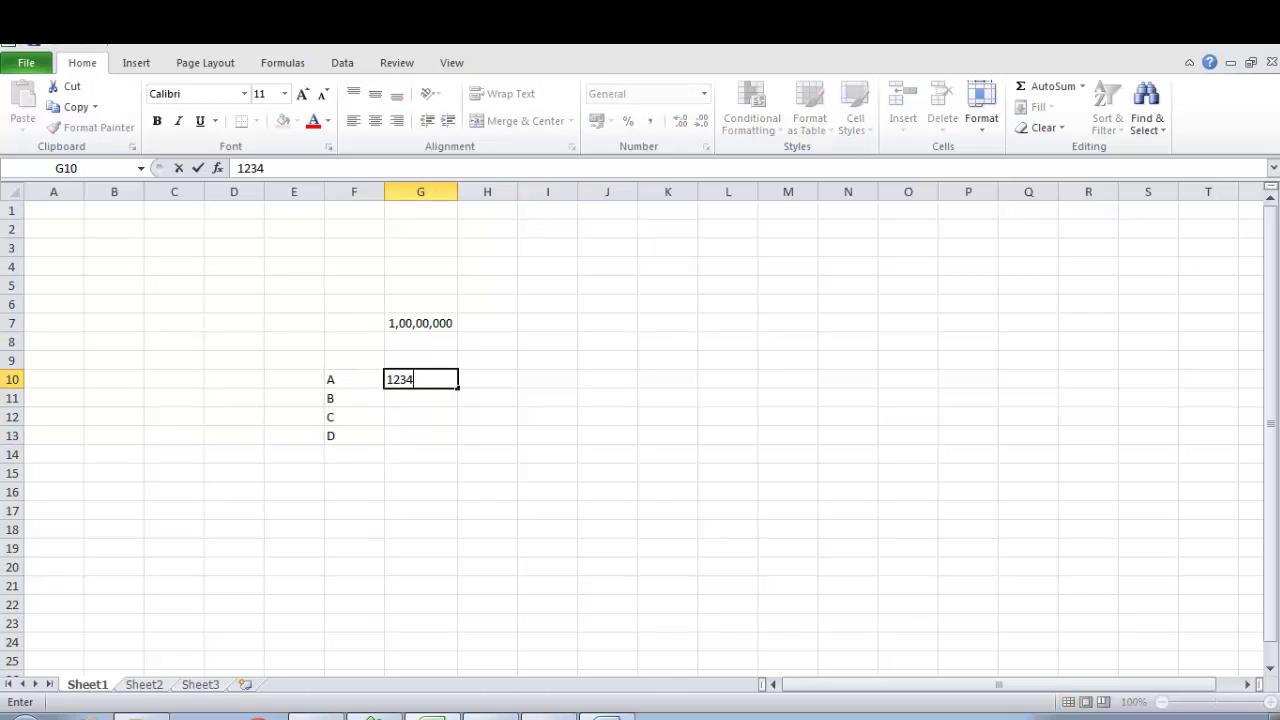
{"action": "key", "text": "Return"}
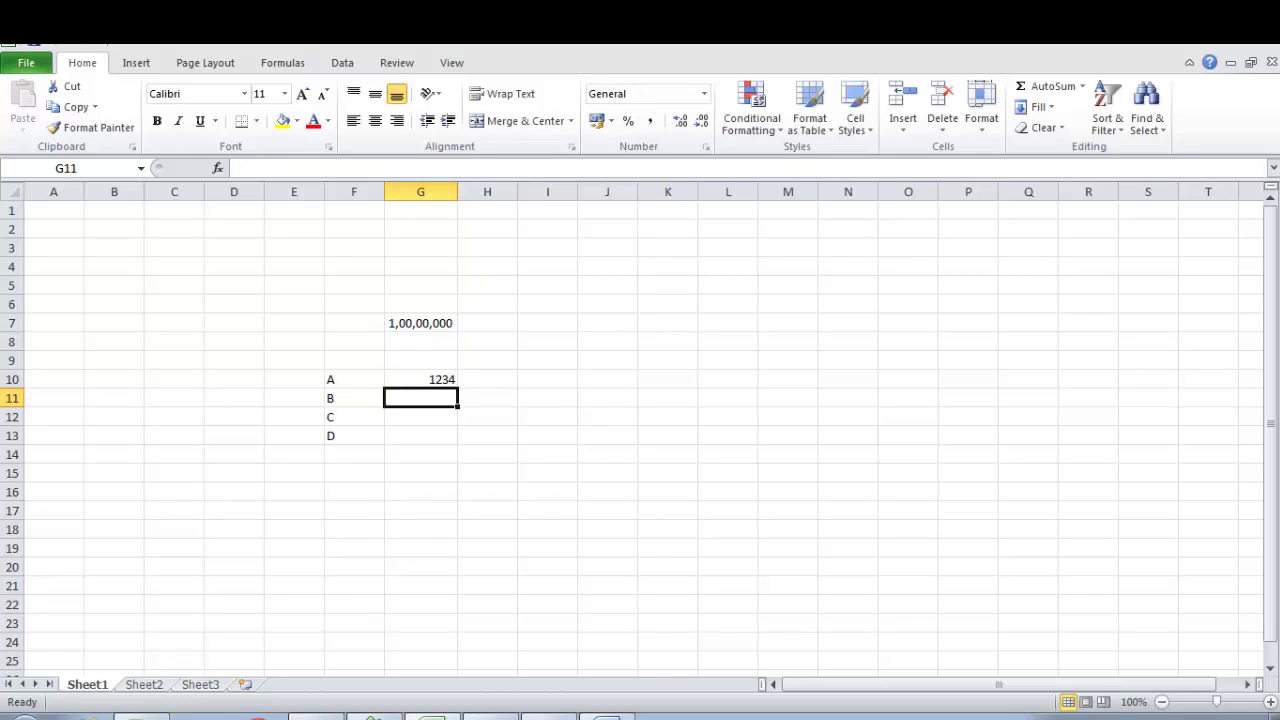
Enter the value 12345 in cell G11 and clear the labels C and D from cells F12 and F13.
{"action": "type", "text": "12345"}
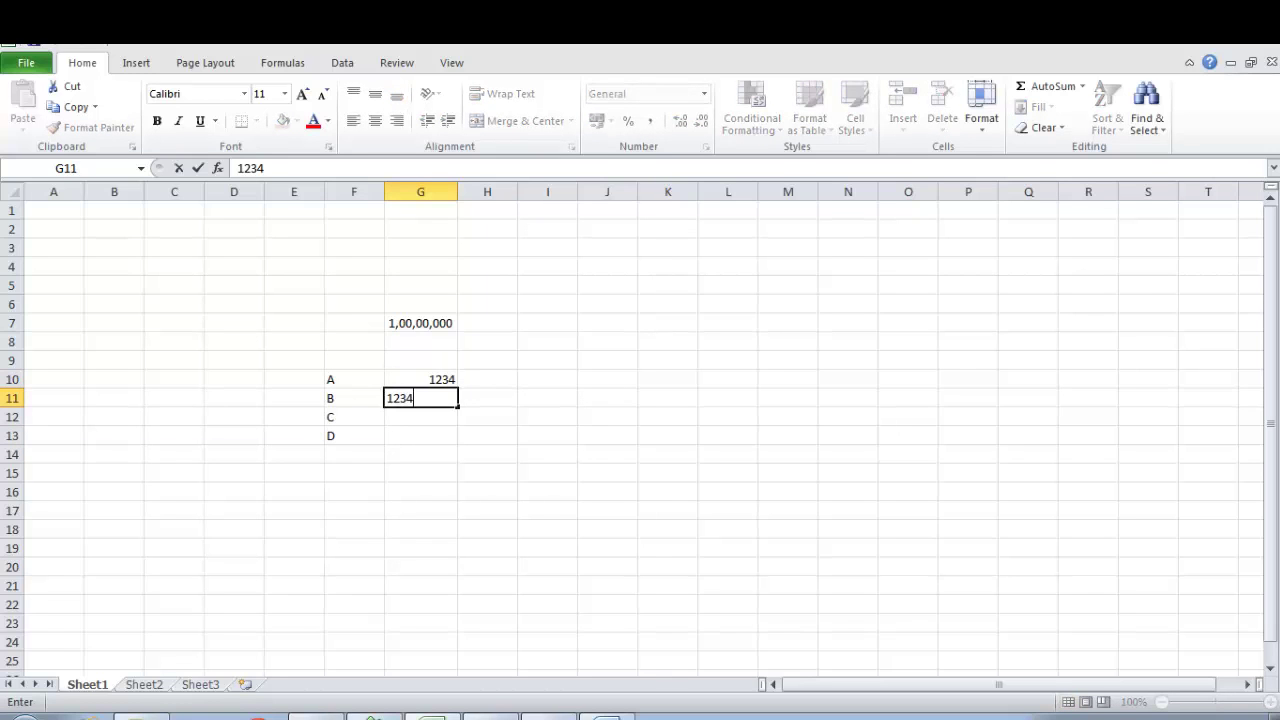
{"action": "key", "text": "Left"}
{"action": "key", "text": "Down"}
{"action": "key", "text": "shift+Down"}
{"action": "key", "text": "shift+Down"}
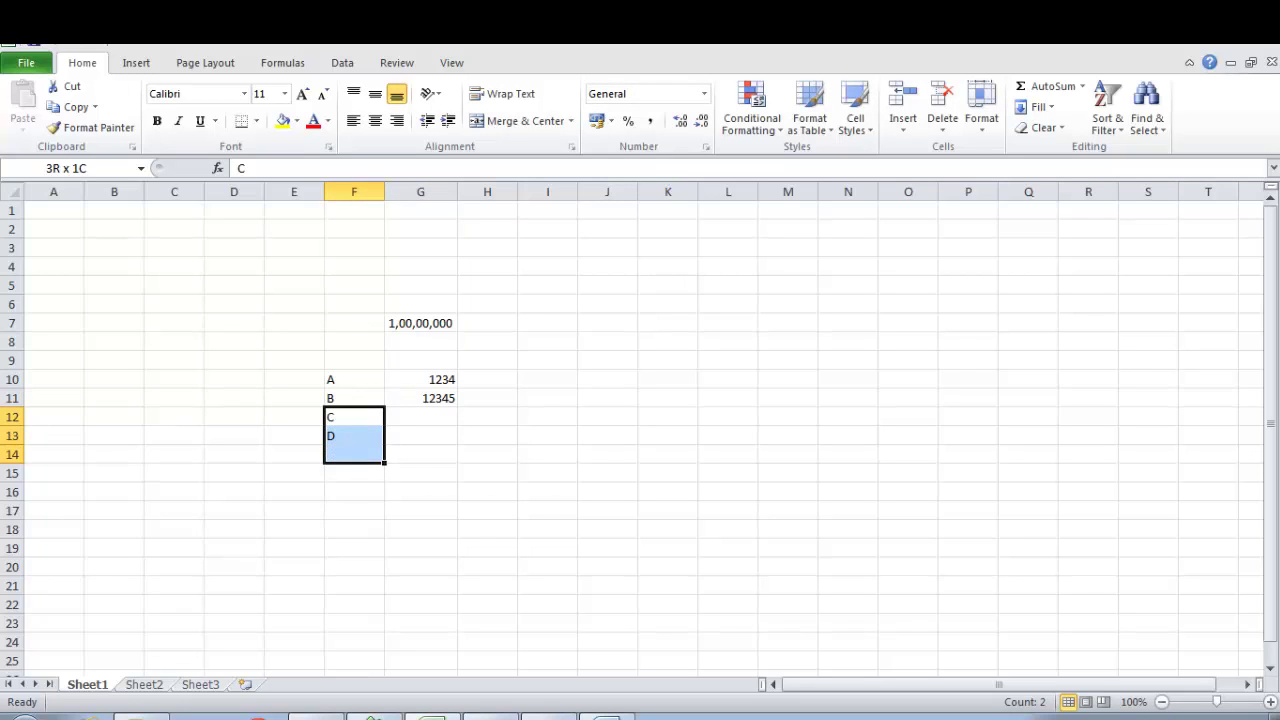
{"action": "key", "text": "shift+Up"}
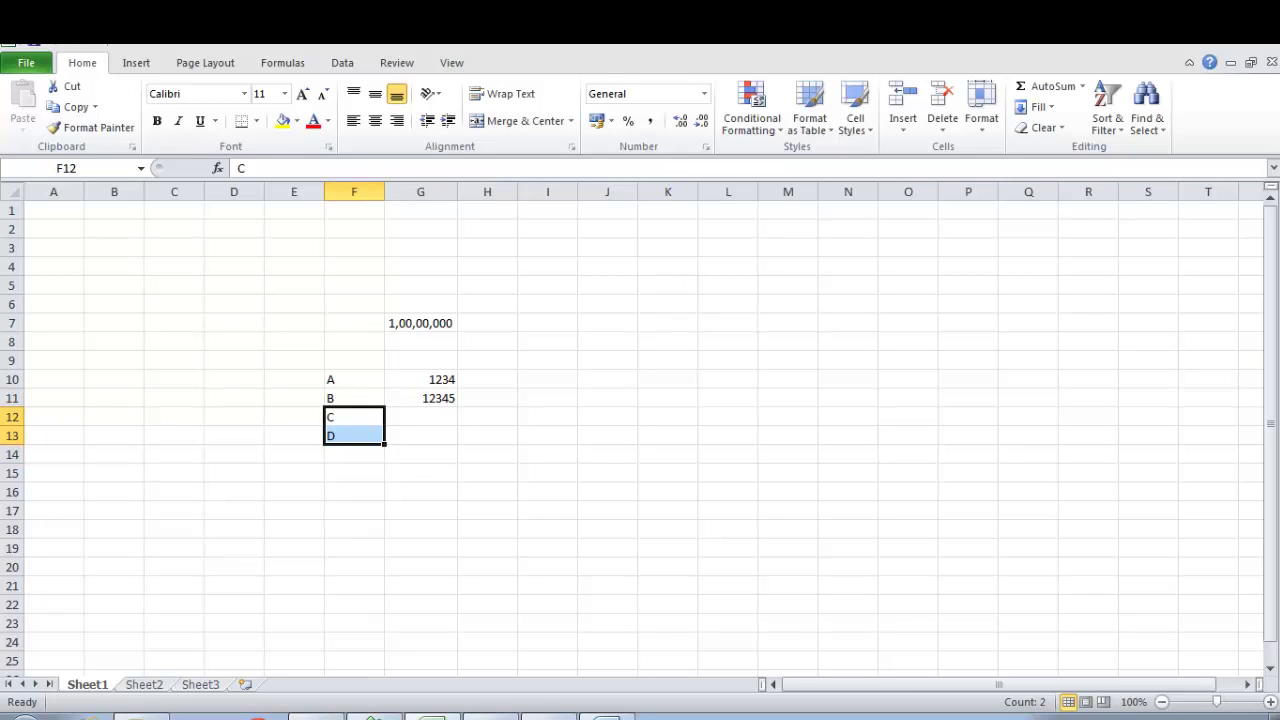
{"action": "key", "text": "Delete"}
{"action": "key", "text": "Up"}
{"action": "key", "text": "Down"}
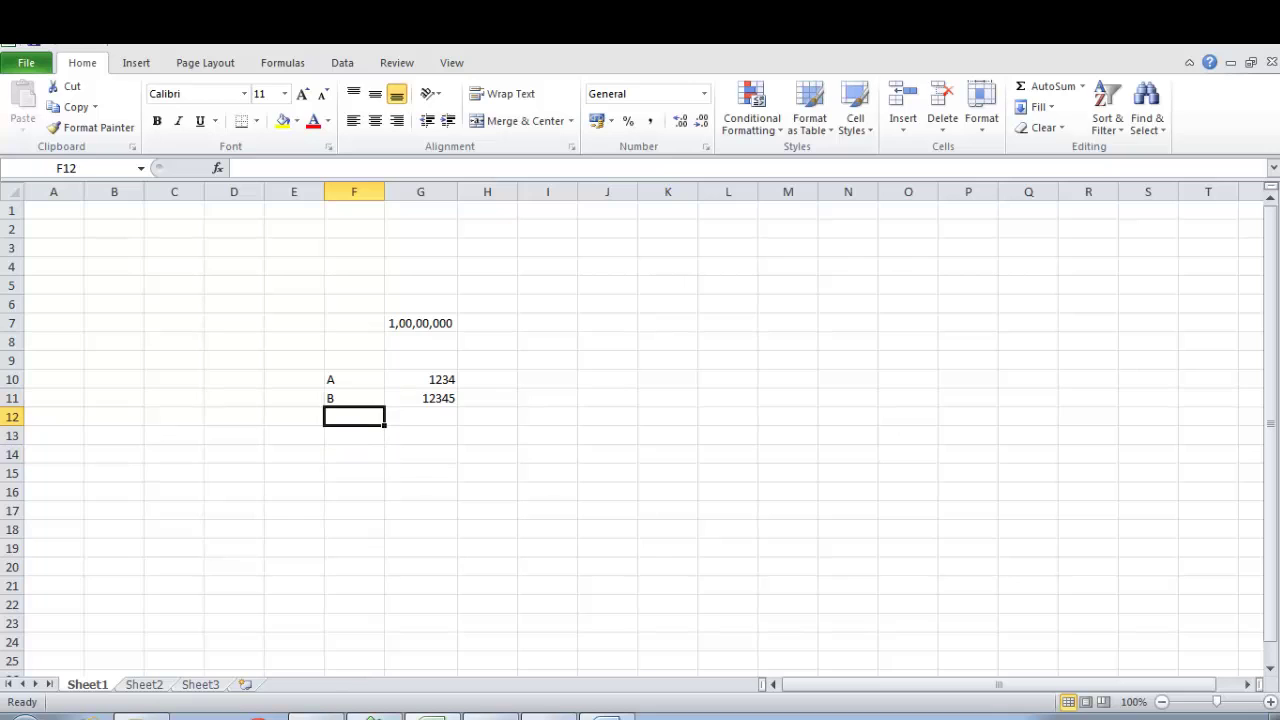
Enter the text labels A+B in cell F12 and B-A in cell F13.
{"action": "type", "text": "'A+B"}
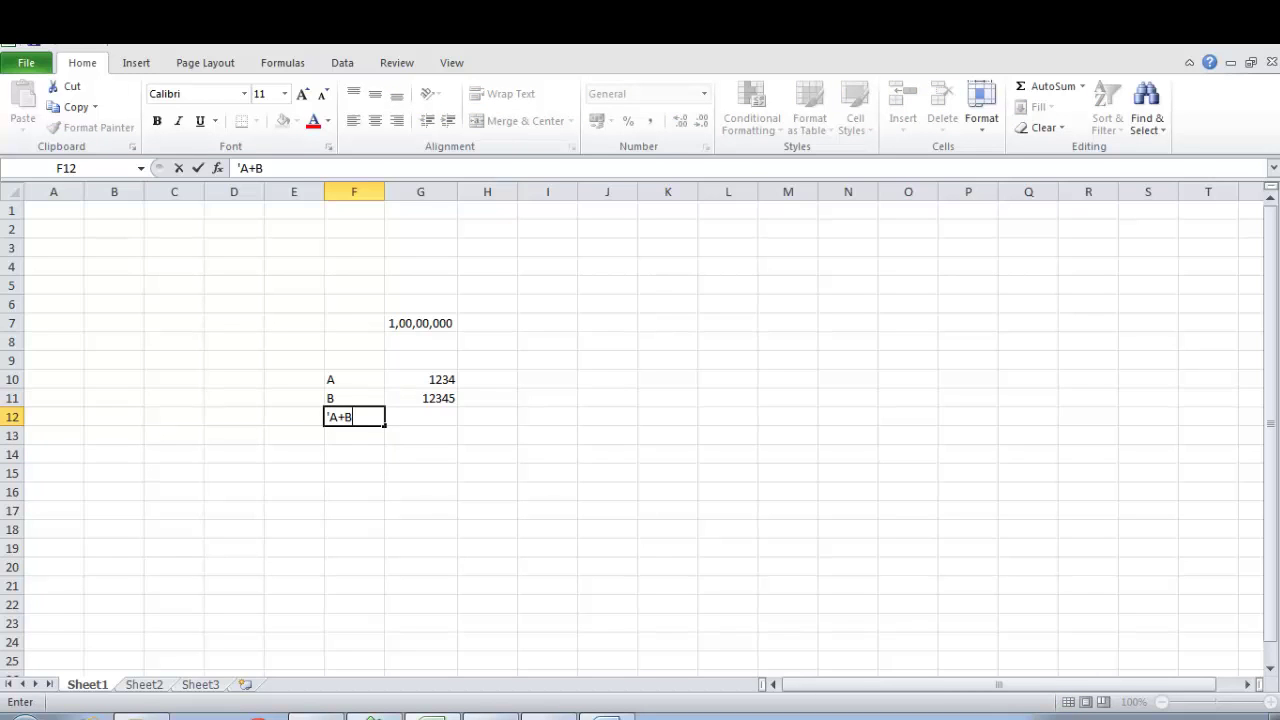
{"action": "key", "text": "Return"}
{"action": "type", "text": "'B"}
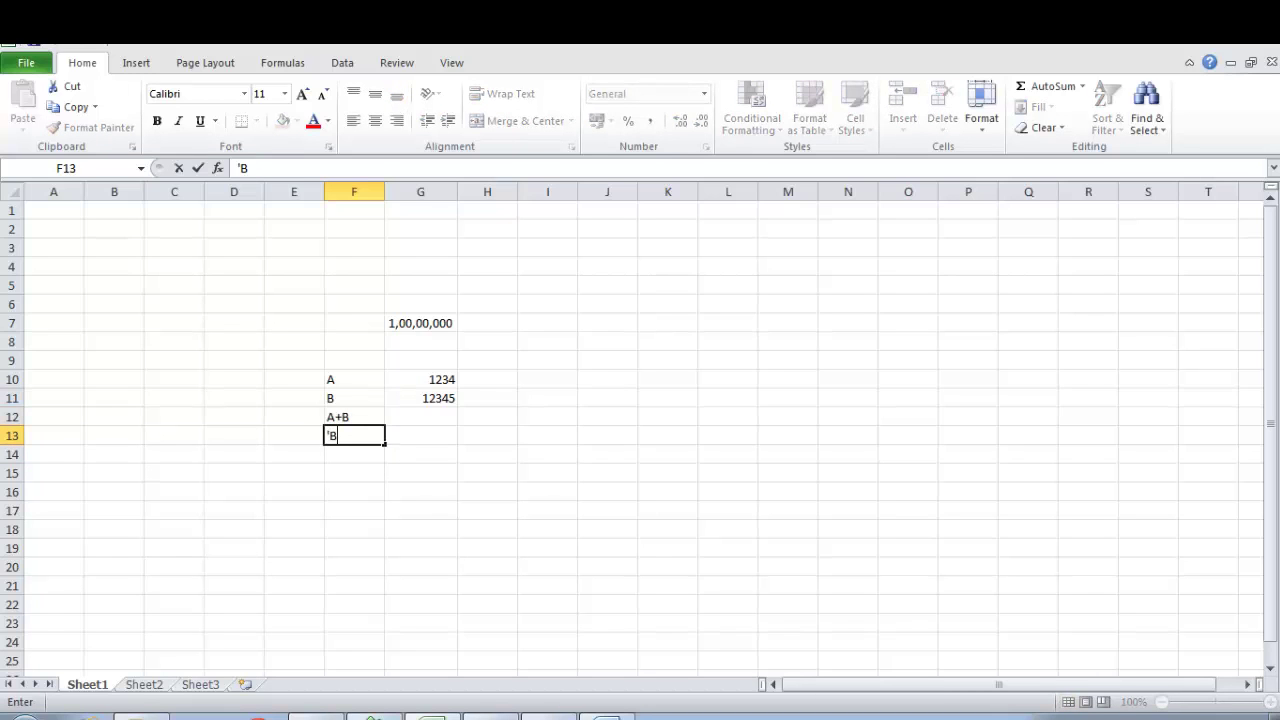
{"action": "type", "text": "-A"}
{"action": "key", "text": "Return"}
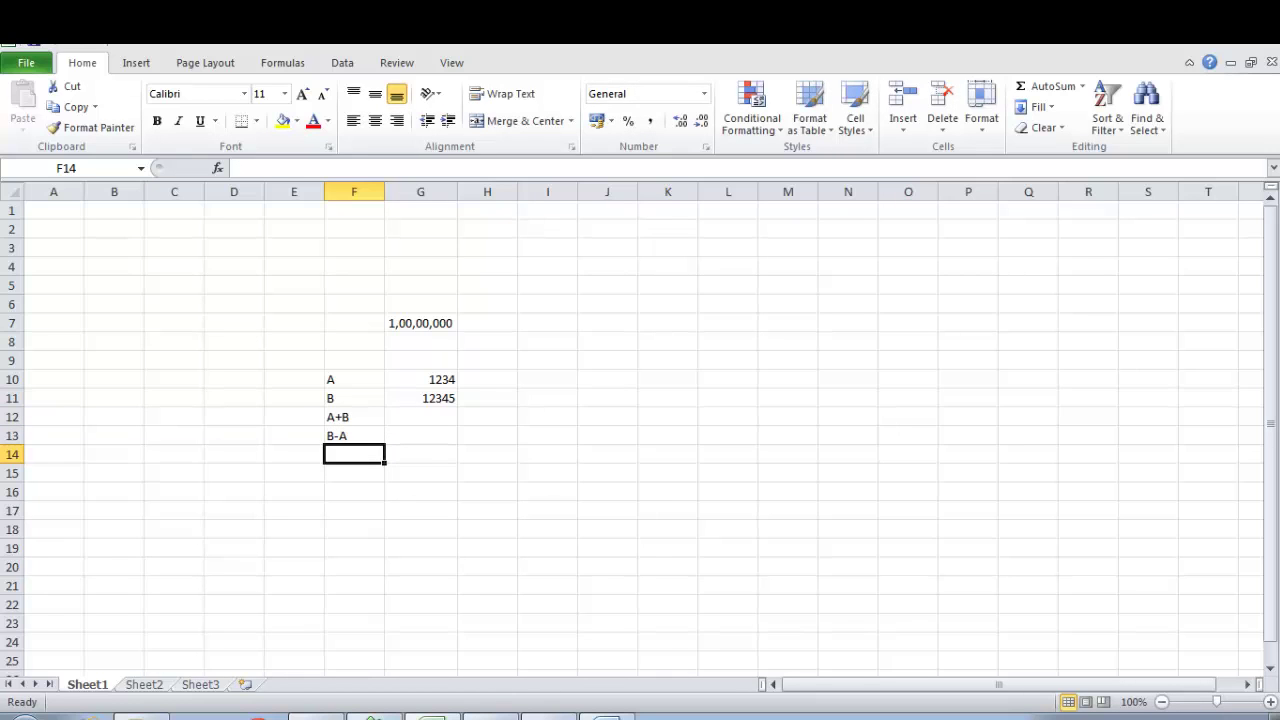
Enter the text labels A*B in cell F14 and B/A in cell F15.
{"action": "type", "text": "'A"}
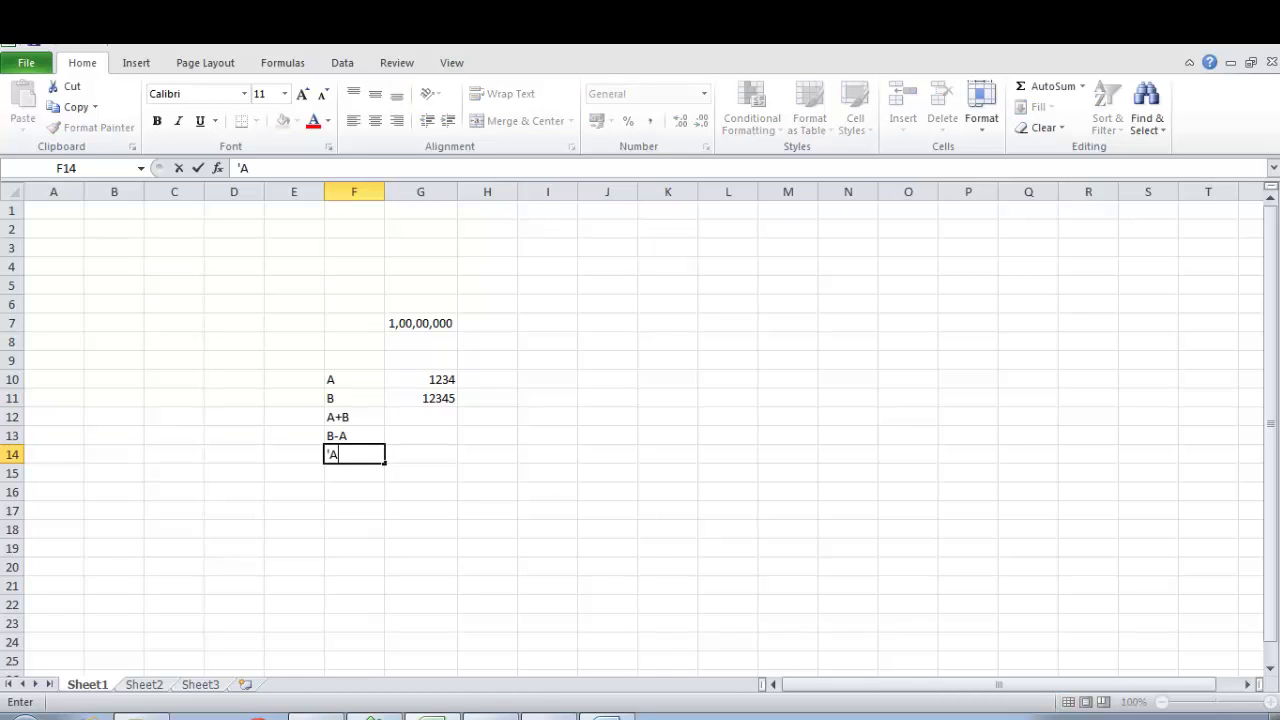
{"action": "type", "text": "*B"}
{"action": "key", "text": "Return"}
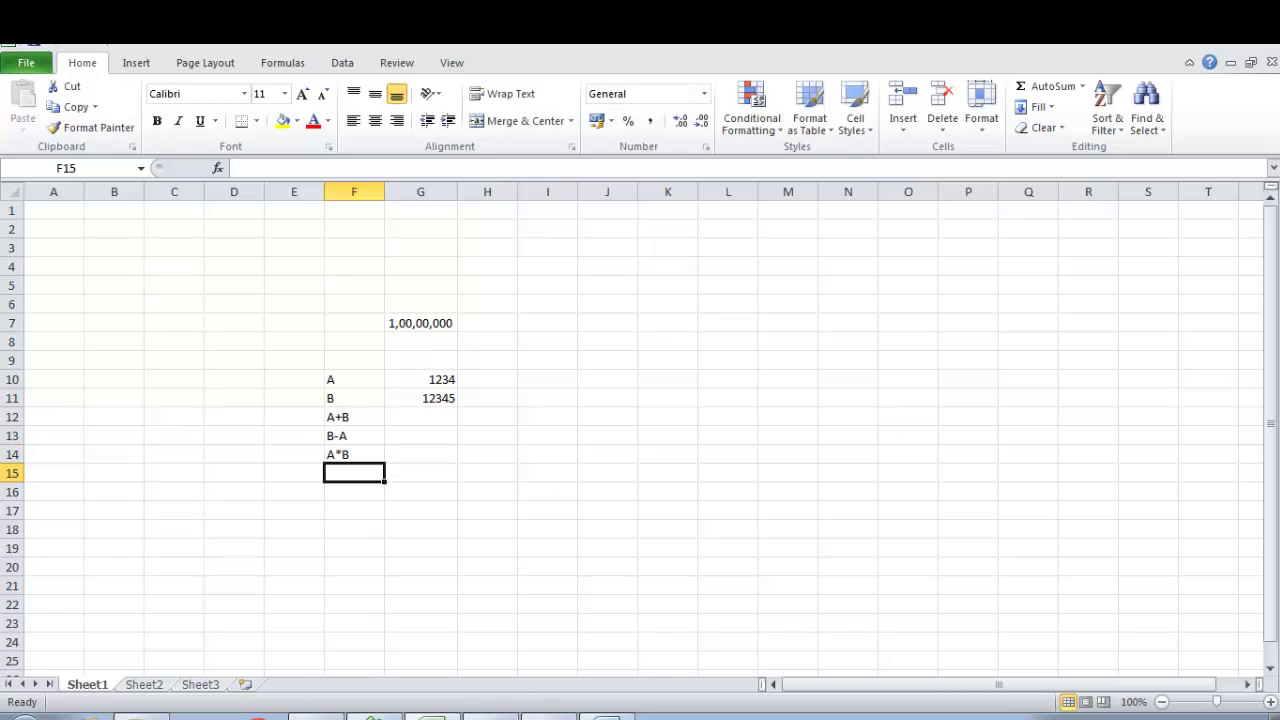
{"action": "type", "text": "'B"}
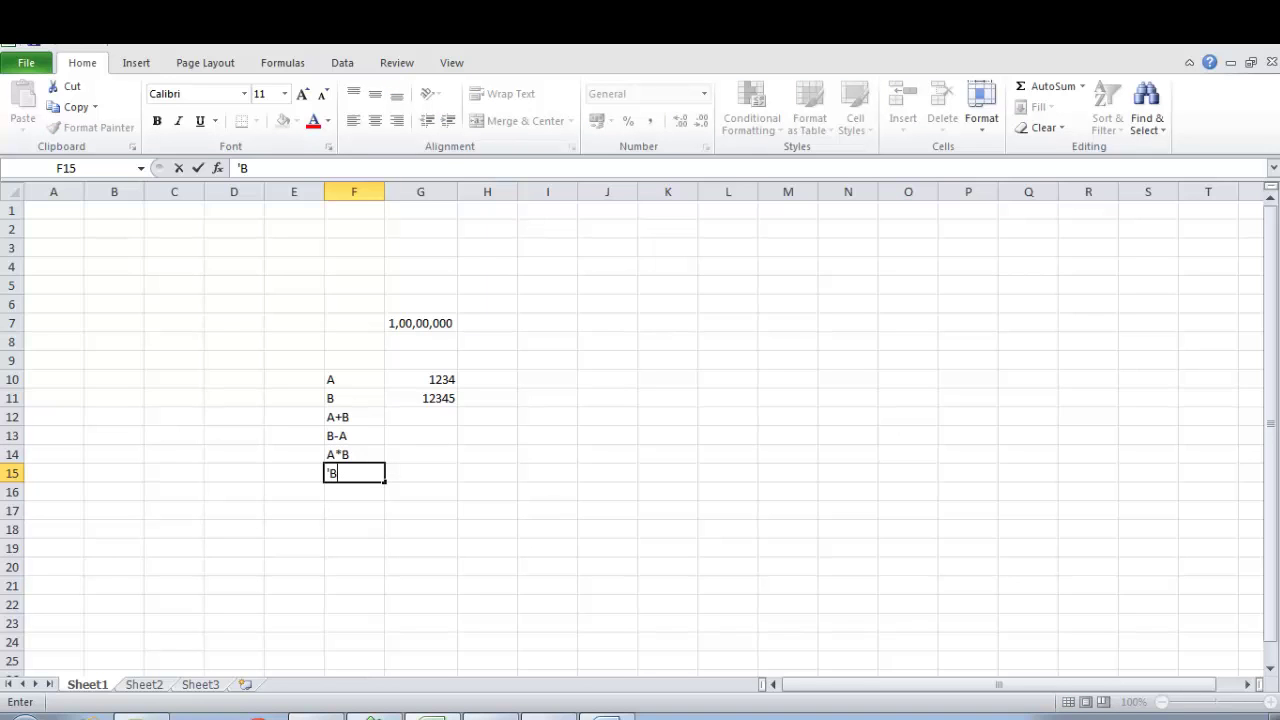
{"action": "key", "text": "BackSpace"}
{"action": "key", "text": "BackSpace"}
{"action": "type", "text": "'B/"}
{"action": "type", "text": "A"}
{"action": "key", "text": "Return"}
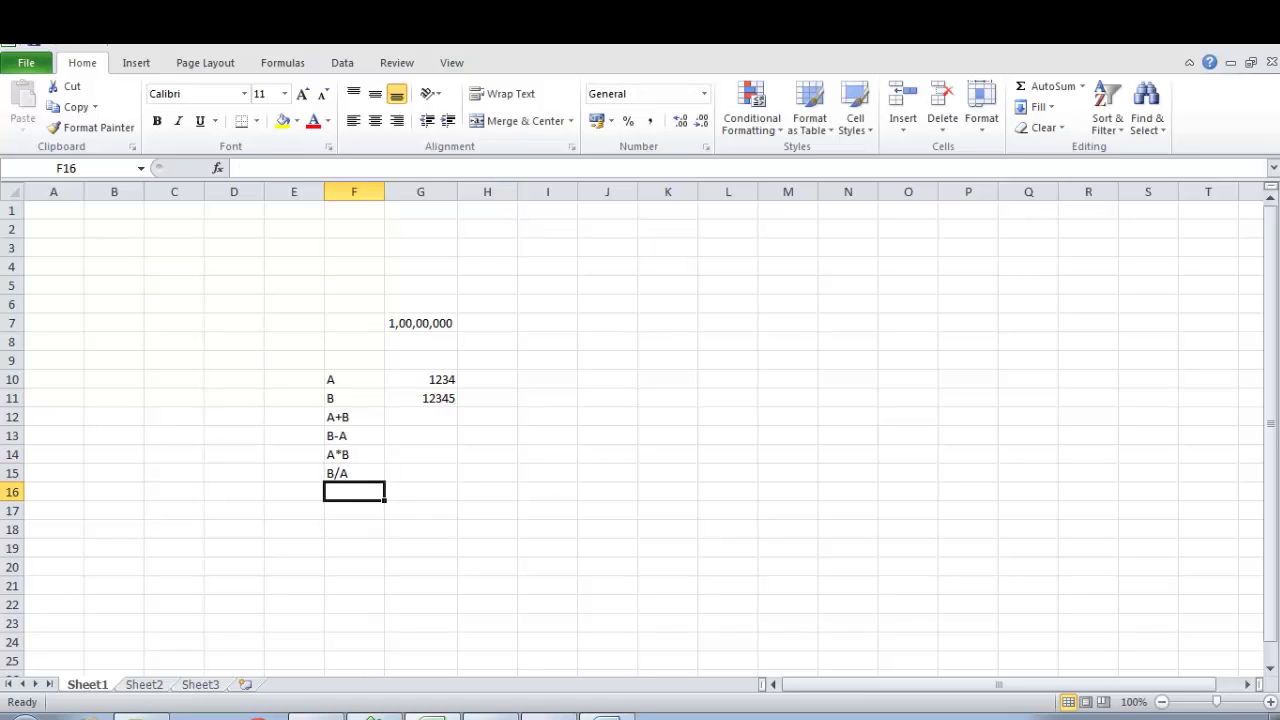
Enter the formula =G10+G11 in cell G12, beside the label A+B.
{"action": "key", "text": "Up"}
{"action": "key", "text": "Up"}
{"action": "key", "text": "Up"}
{"action": "key", "text": "Up"}
{"action": "key", "text": "Right"}
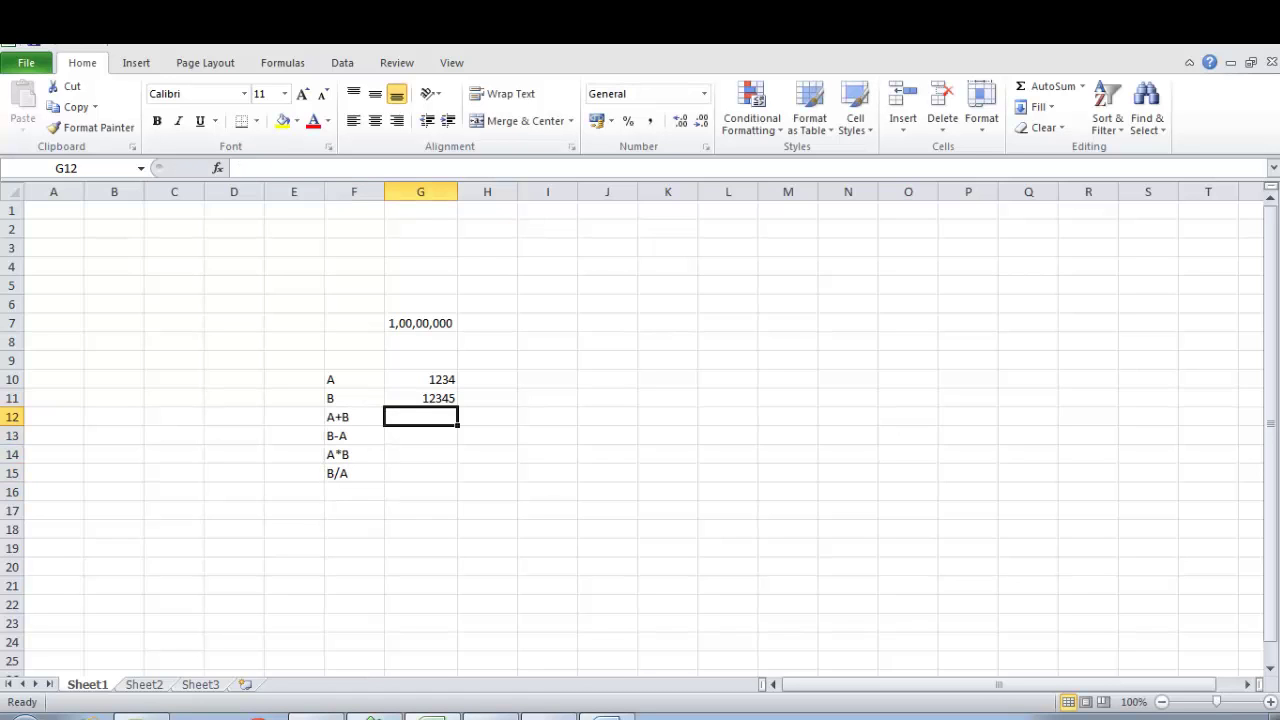
{"action": "type", "text": "="}
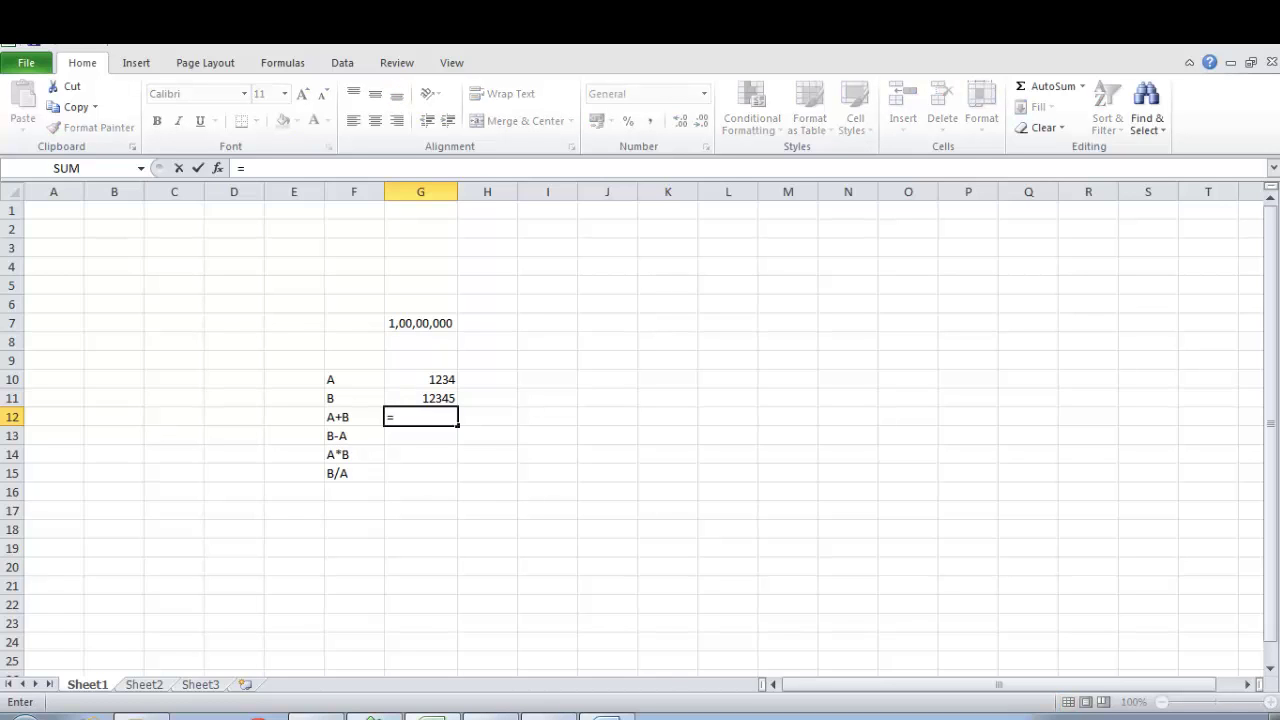
{"action": "key", "text": "Up"}
{"action": "key", "text": "Up"}
{"action": "type", "text": "+"}
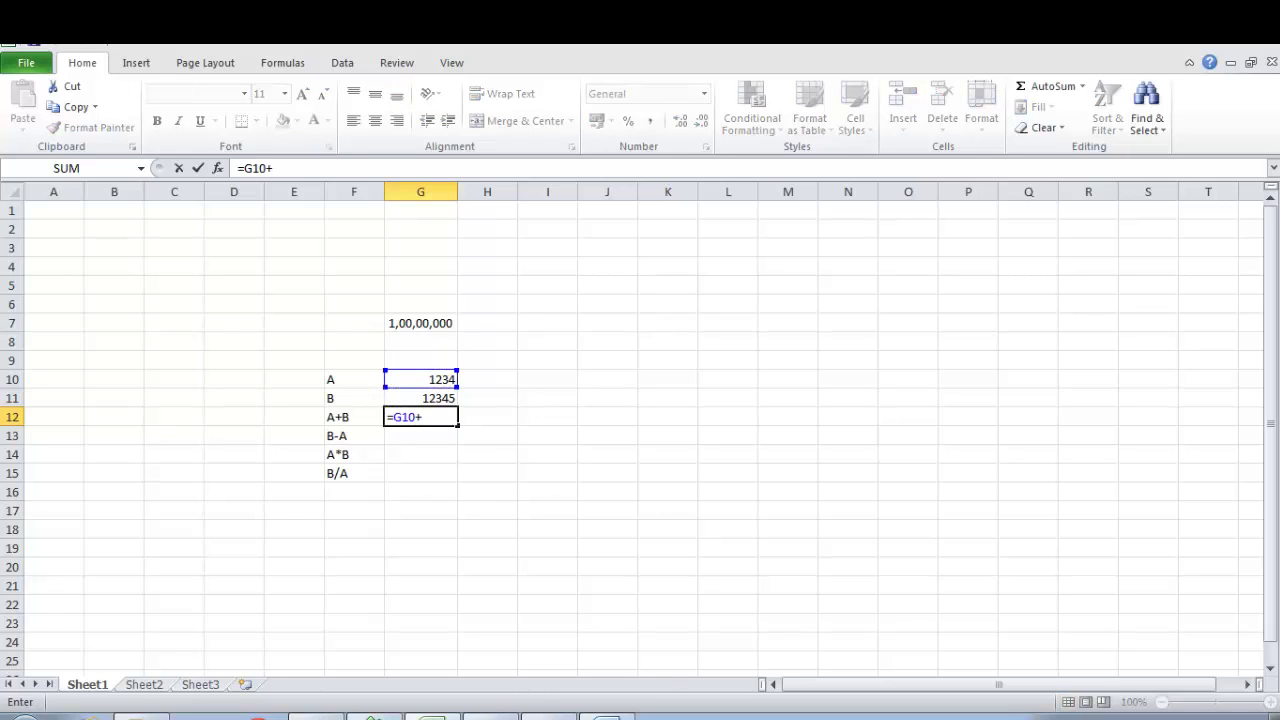
{"action": "key", "text": "Up"}
{"action": "key", "text": "Return"}
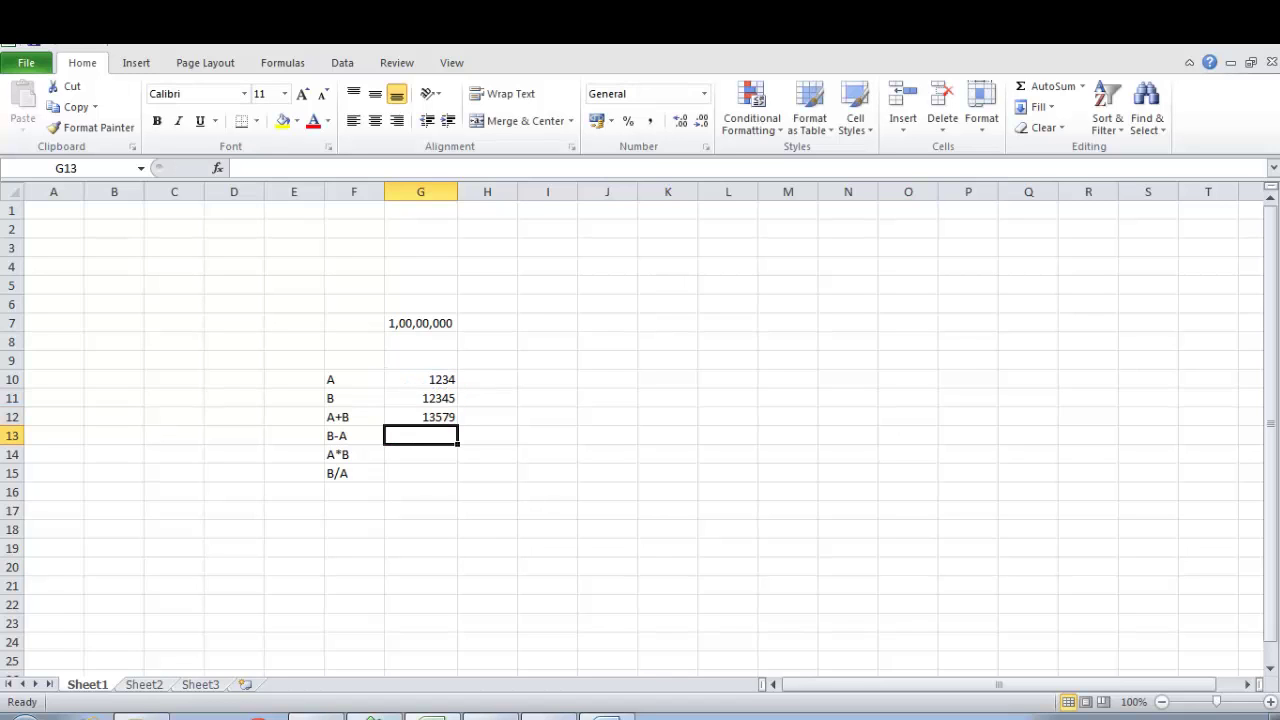
Enter the formula =G11-G10 in cell G13, beside the label B-A.
{"action": "key", "text": "Up"}
{"action": "key", "text": "Down"}
{"action": "type", "text": "="}
{"action": "key", "text": "Up"}
{"action": "key", "text": "Up"}
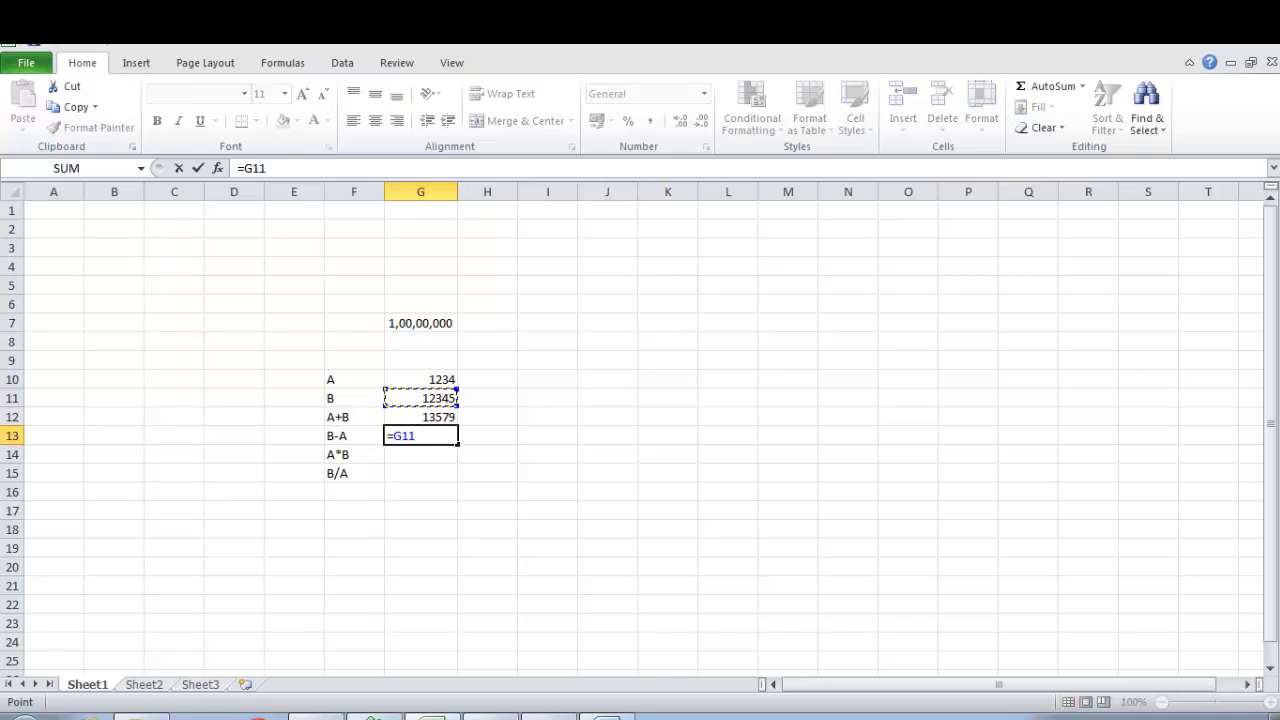
{"action": "type", "text": "-"}
{"action": "key", "text": "Up"}
{"action": "key", "text": "Up"}
{"action": "key", "text": "Up"}
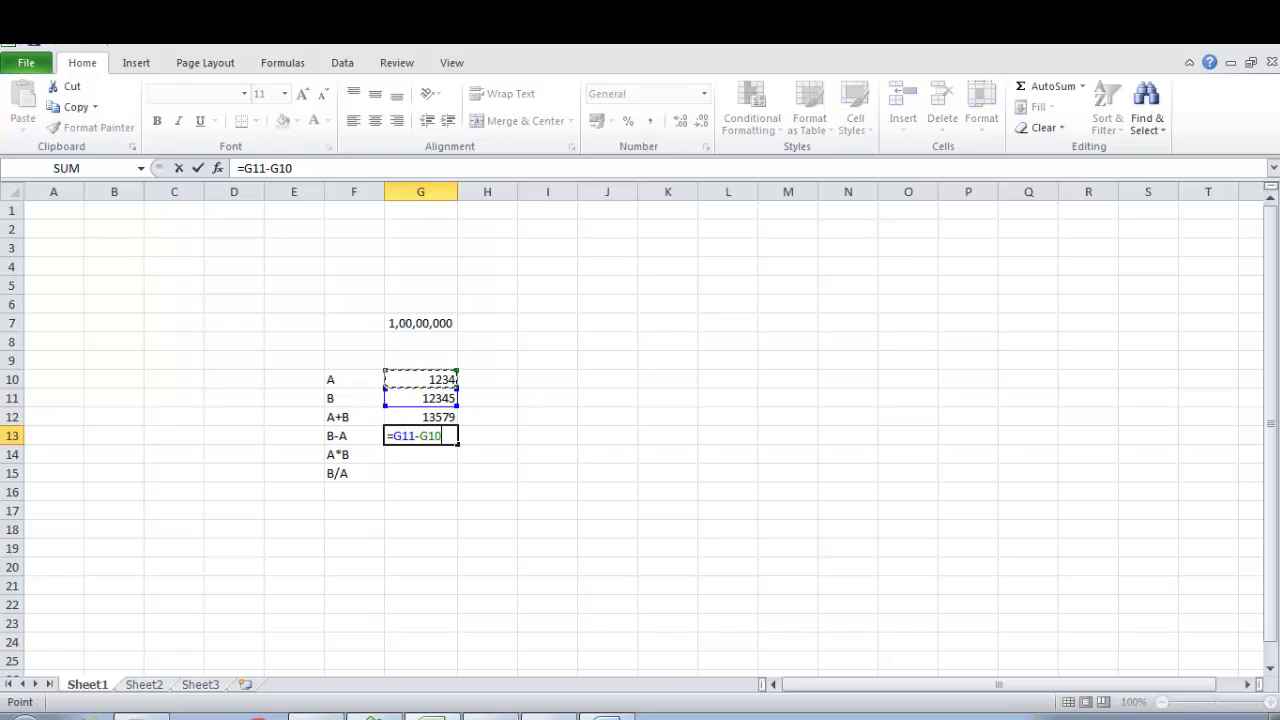
{"action": "key", "text": "Return"}
Enter the formula =G10*G12 in cell G14, beside the label A*B.
{"action": "type", "text": "="}
{"action": "key", "text": "Up"}
{"action": "key", "text": "Up"}
{"action": "key", "text": "Up"}
{"action": "key", "text": "Up"}
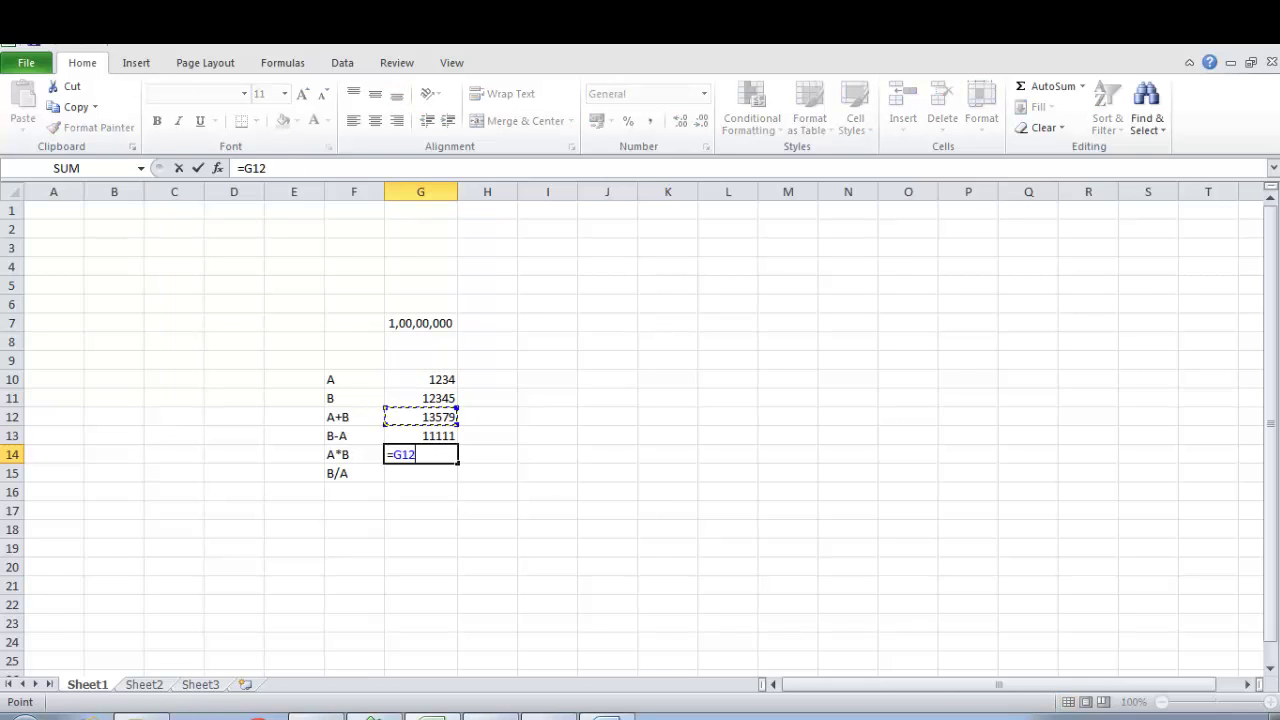
{"action": "type", "text": "*"}
{"action": "key", "text": "Up"}
{"action": "key", "text": "Up"}
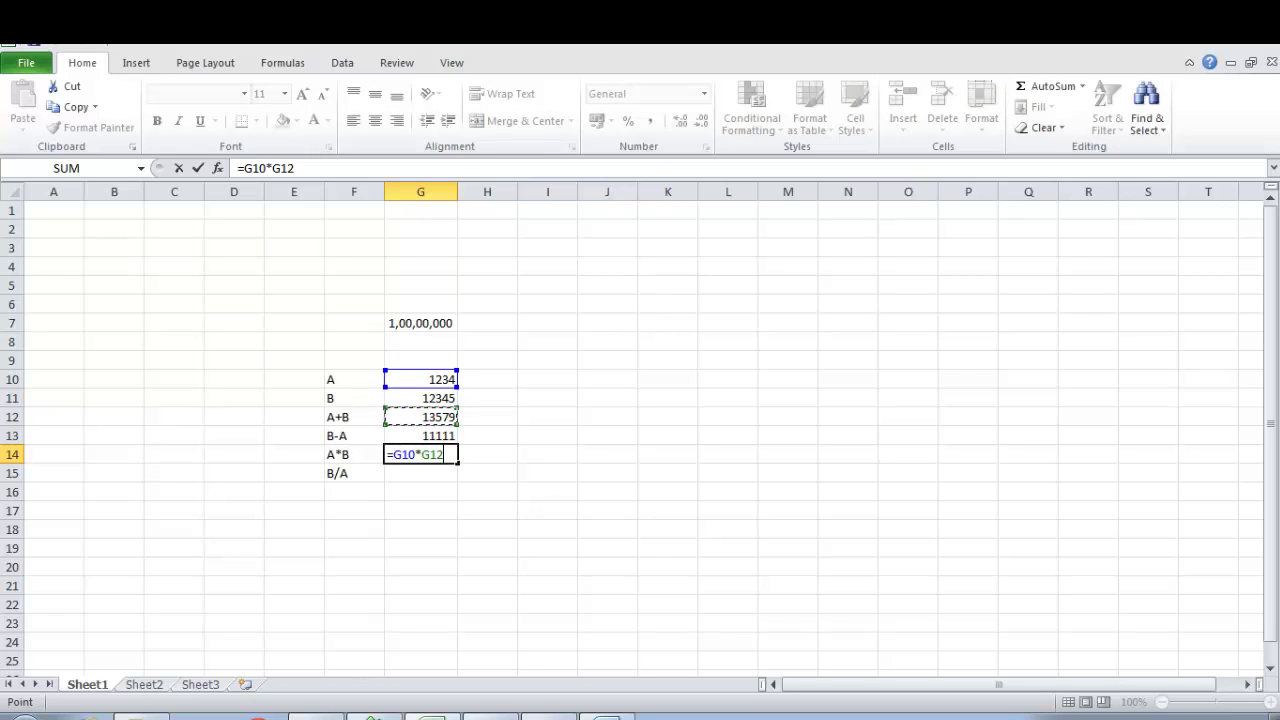
{"action": "key", "text": "Return"}
Change the label in cell F13 to A-B.
{"action": "key", "text": "Up"}
{"action": "key", "text": "Up"}
{"action": "key", "text": "Left"}
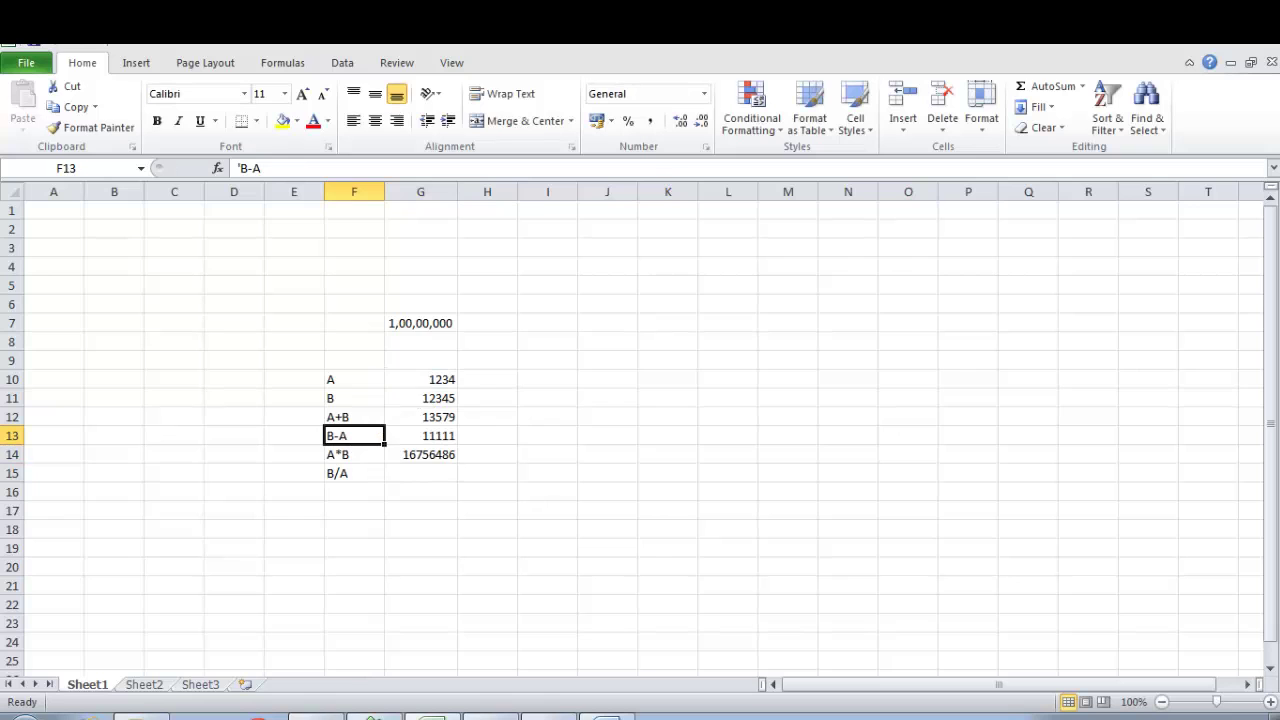
{"action": "type", "text": "A-B"}
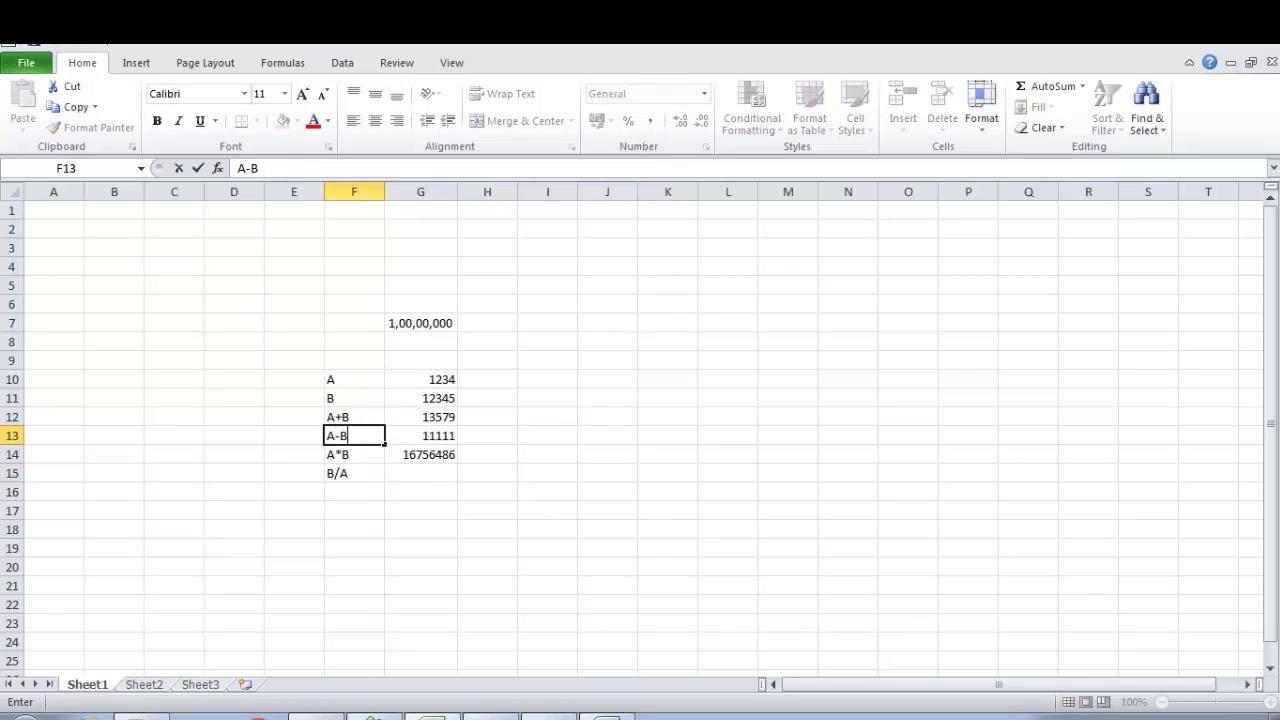
{"action": "key", "text": "Right"}
Replace the formula in cell G13 with =G10-G11 to match the label A-B.
{"action": "type", "text": "="}
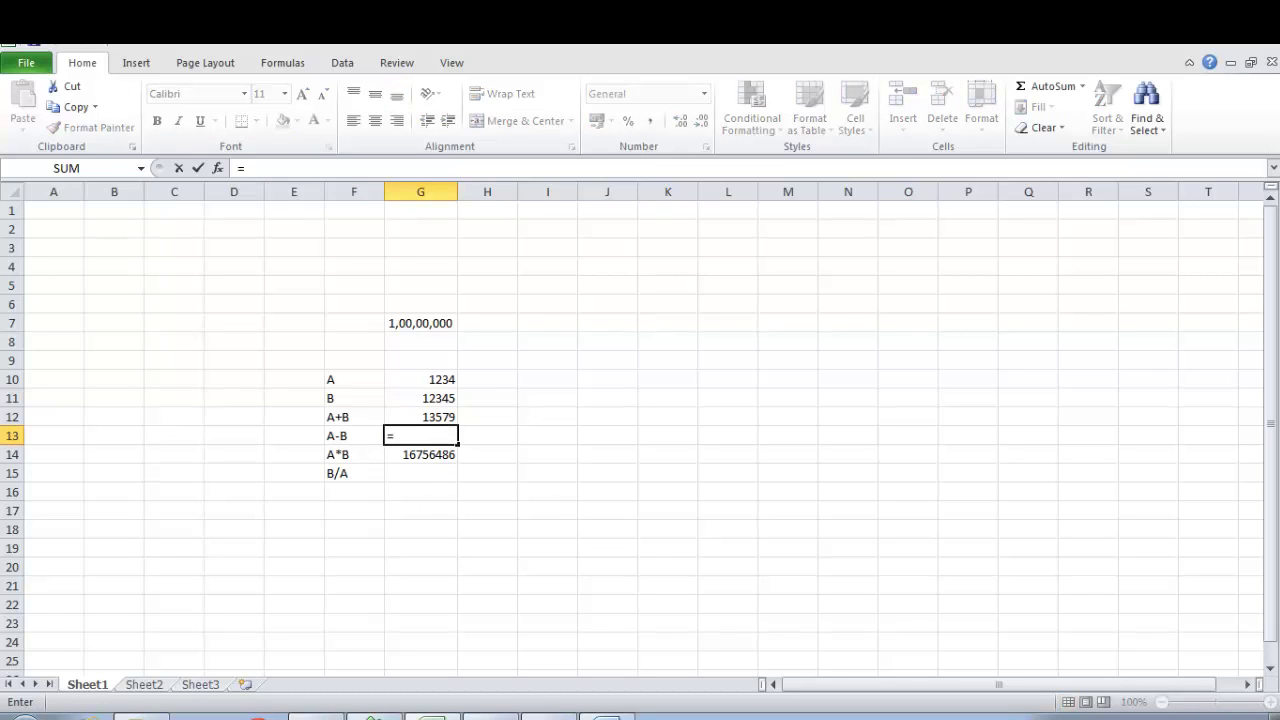
{"action": "key", "text": "Up"}
{"action": "key", "text": "Up"}
{"action": "key", "text": "Up"}
{"action": "type", "text": "-"}
{"action": "key", "text": "Up"}
{"action": "key", "text": "Up"}
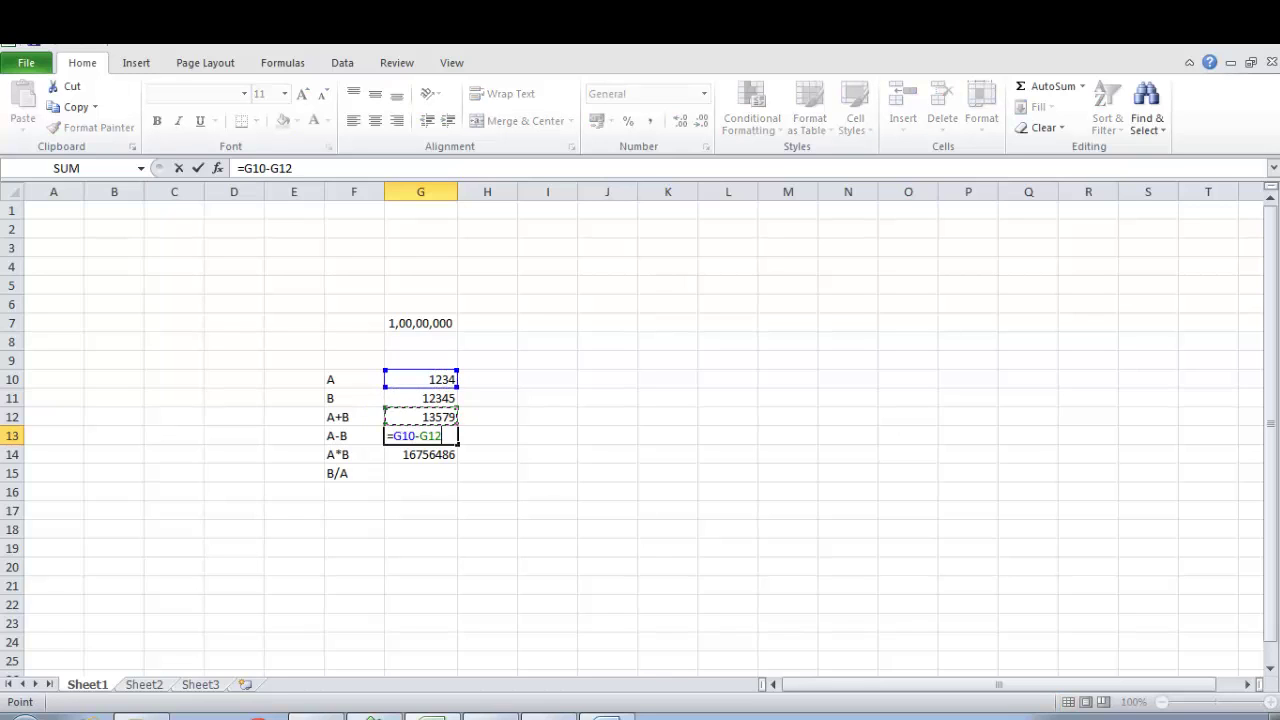
{"action": "key", "text": "Return"}
{"action": "key", "text": "Left"}
{"action": "key", "text": "Down"}
{"action": "key", "text": "Right"}
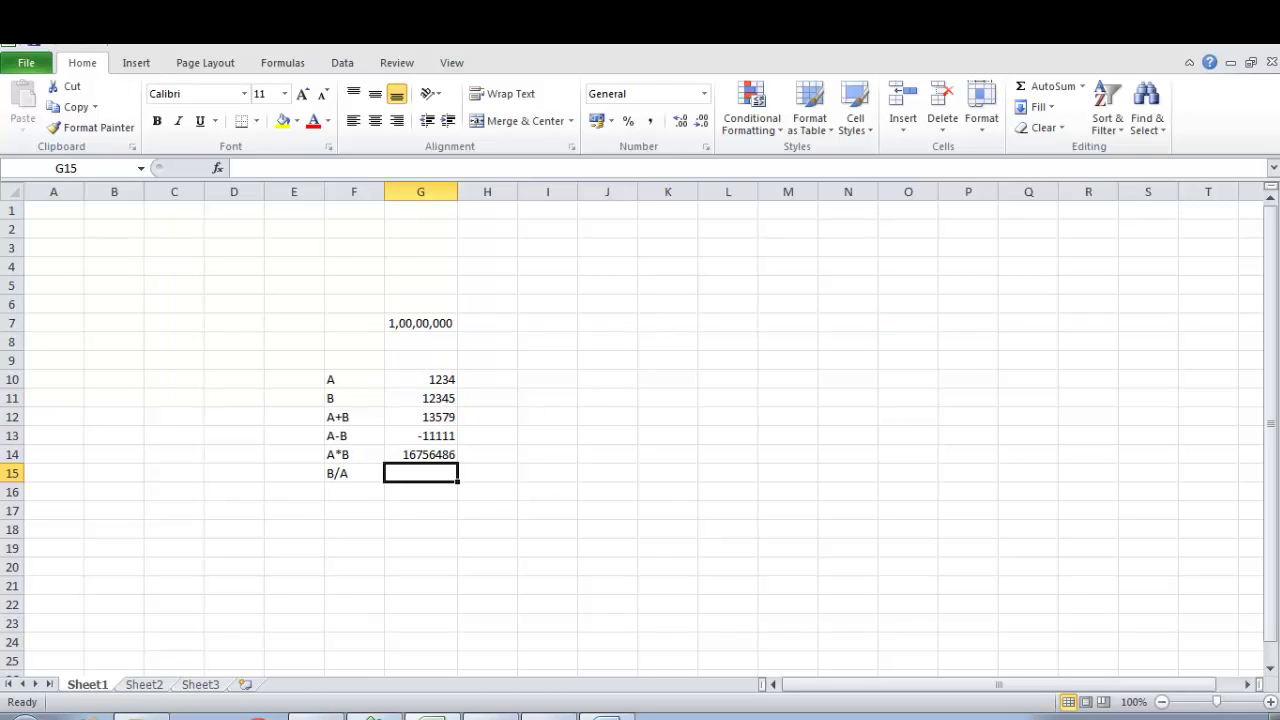
{"action": "type", "text": "="}
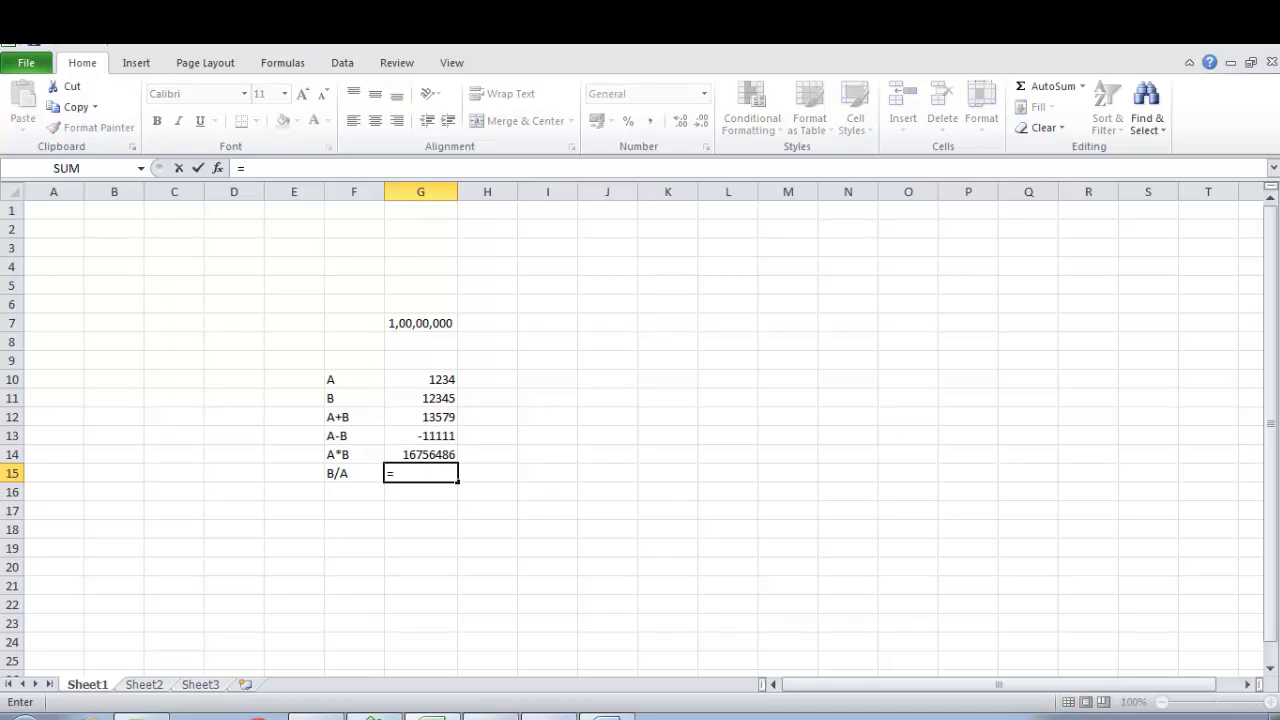
{"action": "key", "text": "Up"}
{"action": "key", "text": "Up"}
{"action": "key", "text": "Up"}
{"action": "key", "text": "Up"}
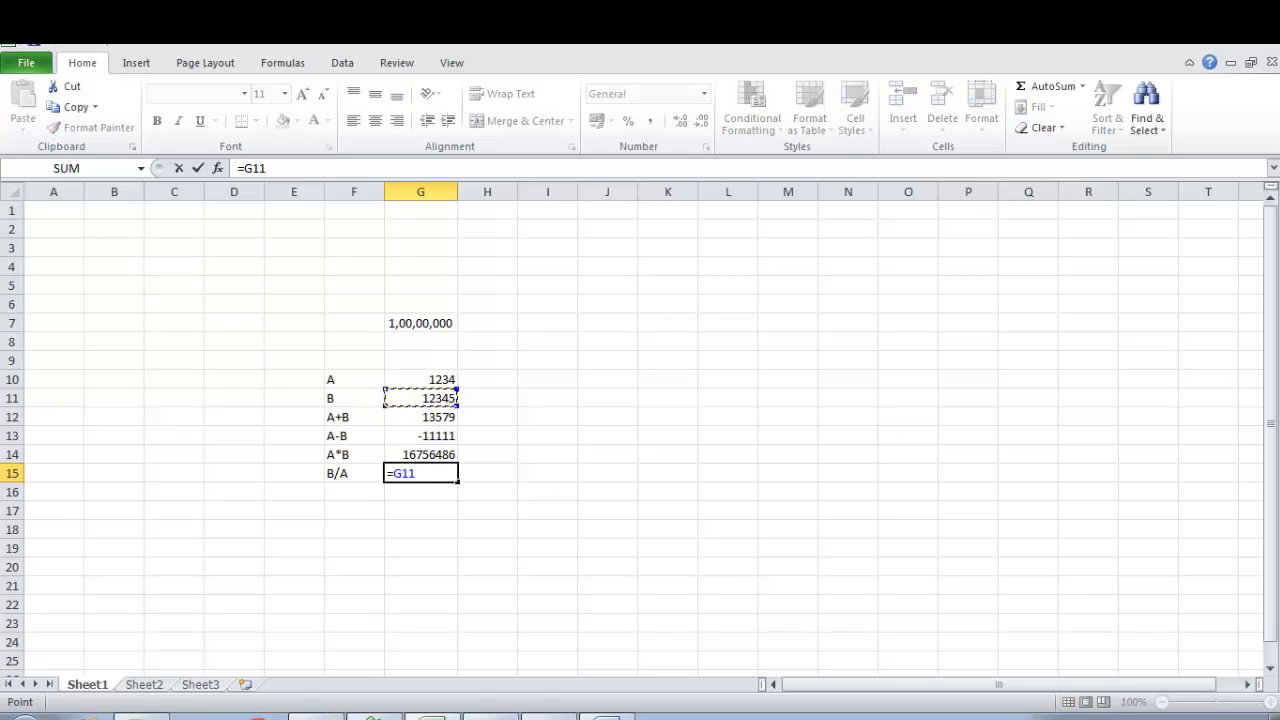
{"action": "key", "text": "Escape"}
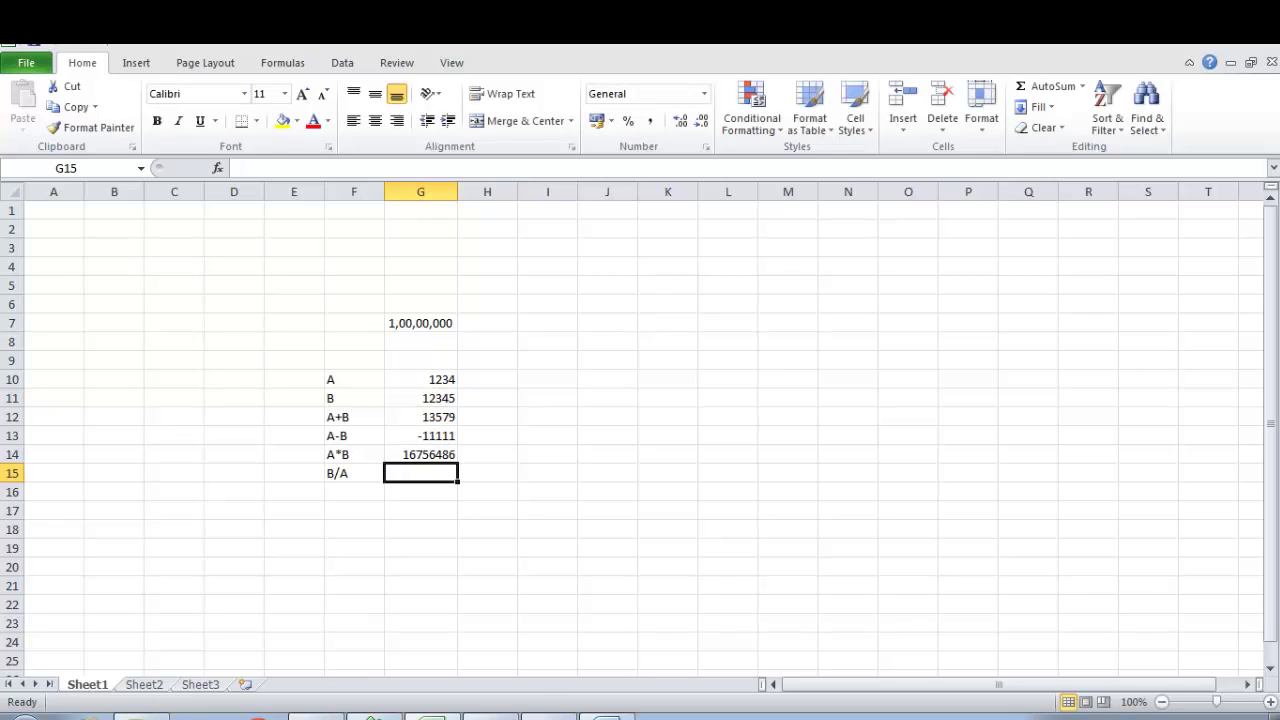
Change the label in cell F15 to A/B.
{"action": "key", "text": "Left"}
{"action": "type", "text": "A"}
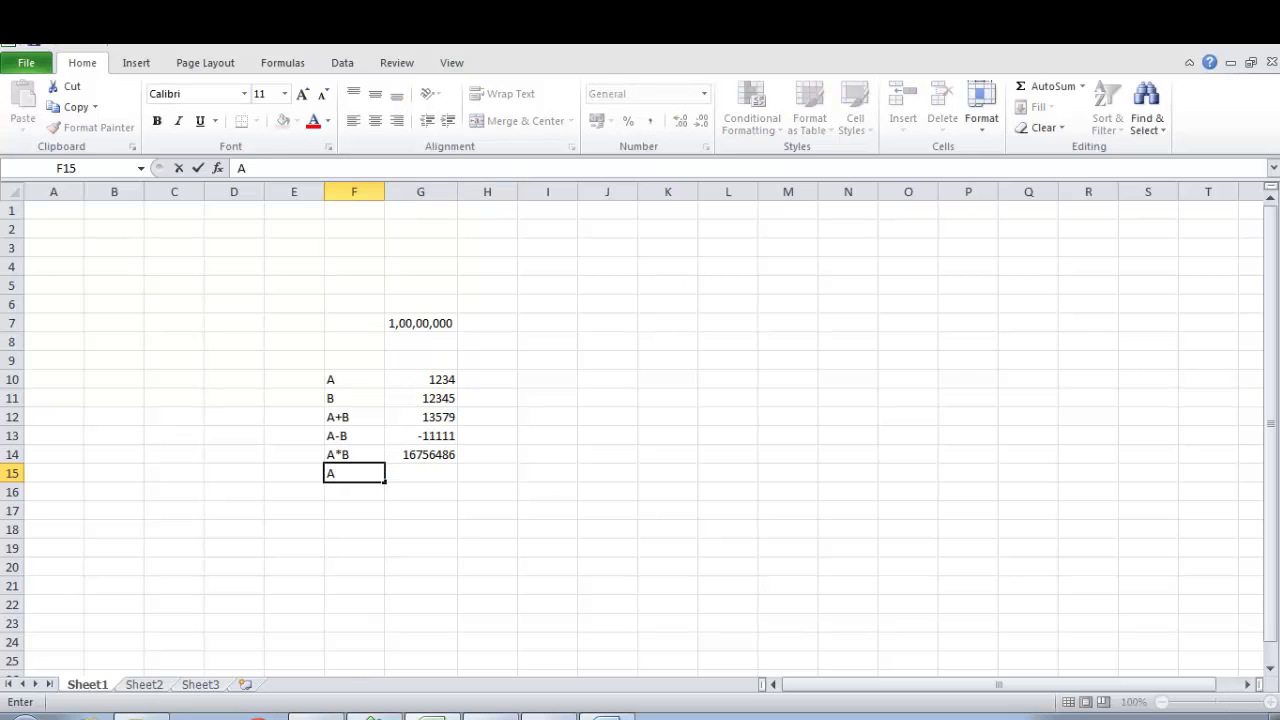
{"action": "type", "text": "/B"}
{"action": "key", "text": "Tab"}
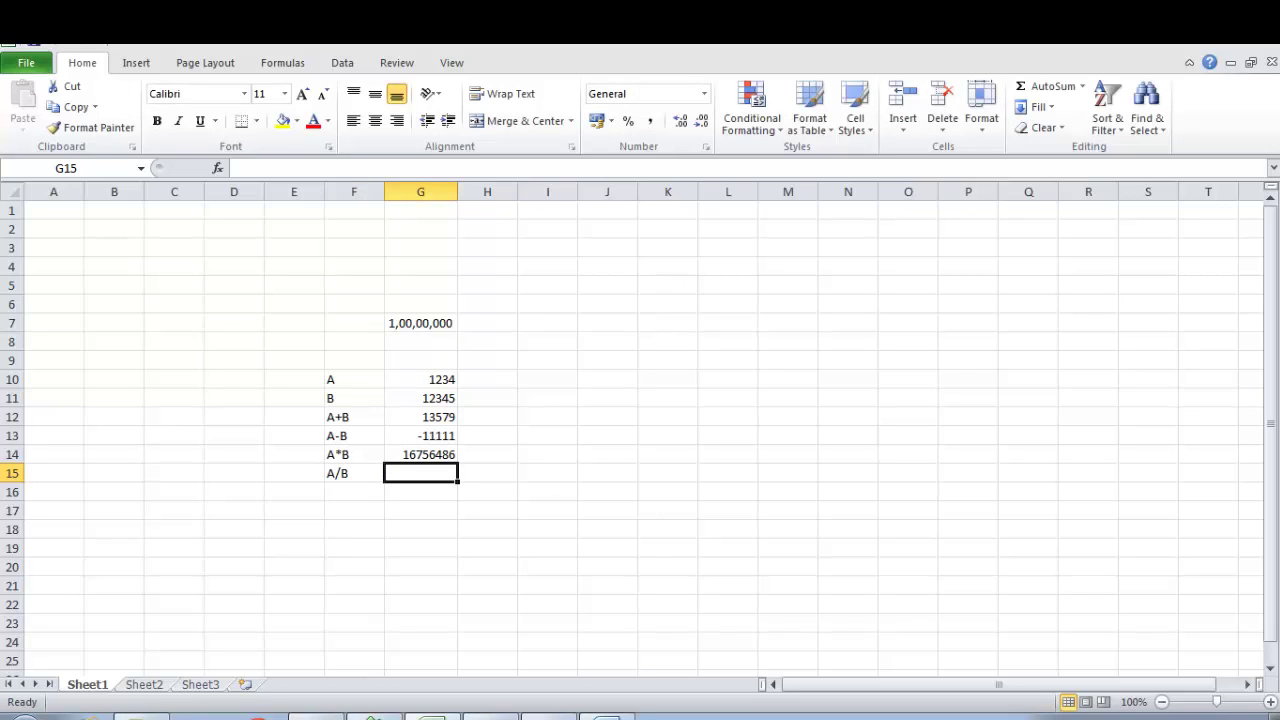
Enter the formula =G10/G11 in cell G15, beside the label A/B.
{"action": "type", "text": "="}
{"action": "key", "text": "Up"}
{"action": "key", "text": "Up"}
{"action": "key", "text": "Up"}
{"action": "key", "text": "Up"}
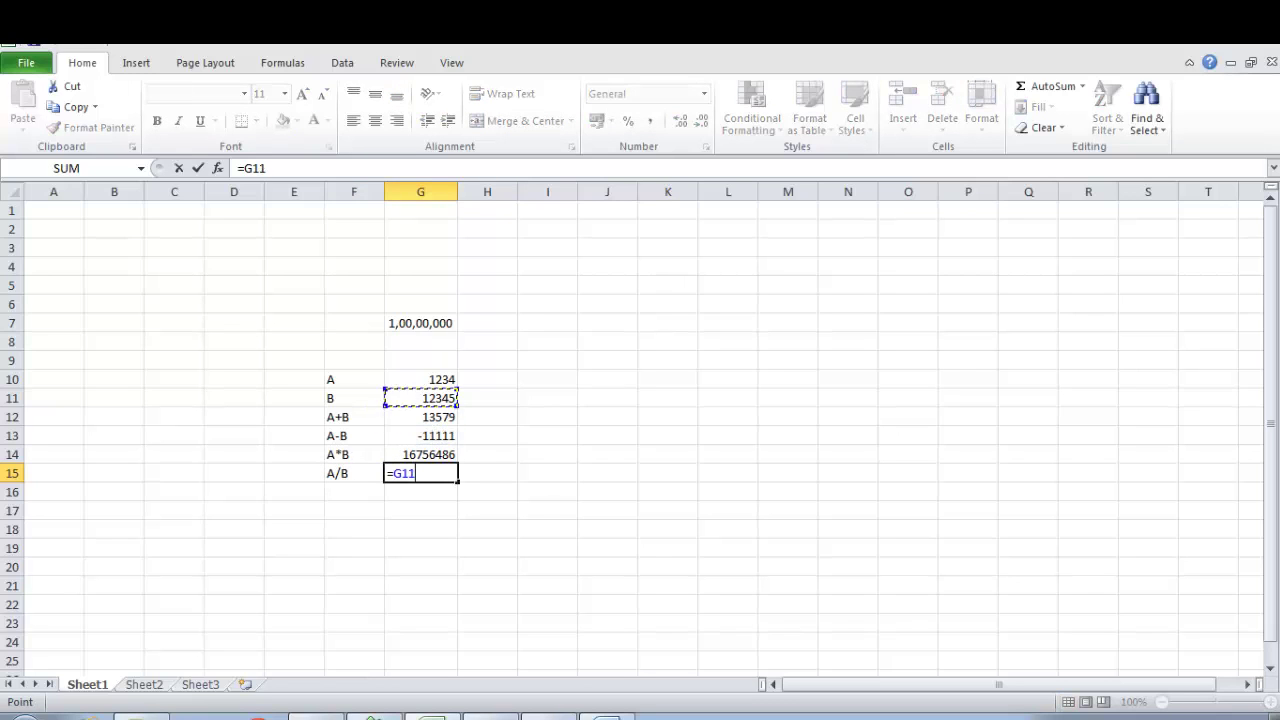
{"action": "key", "text": "Up"}
{"action": "type", "text": "/"}
{"action": "key", "text": "Up"}
{"action": "key", "text": "Up"}
{"action": "key", "text": "Up"}
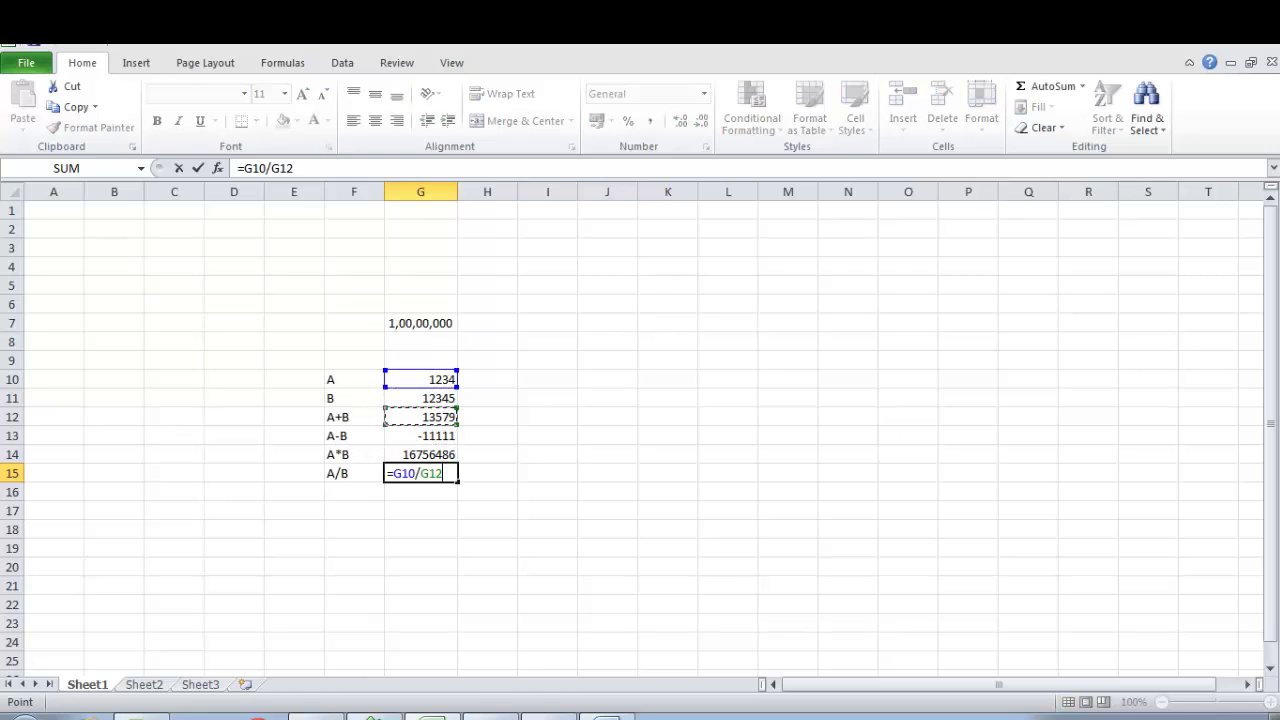
{"action": "key", "text": "Up"}
{"action": "key", "text": "Return"}
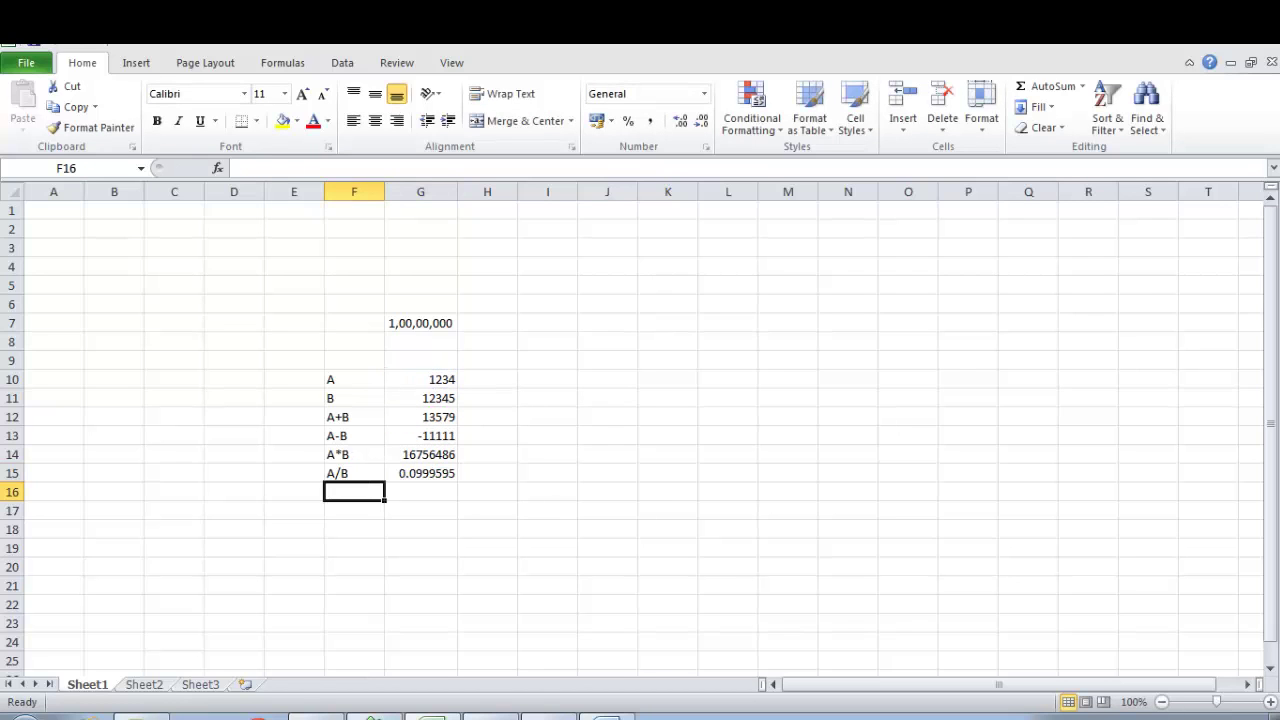
Format cells G10:G14 as Number with 0 decimal places, the 1000 separator and negative numbers in red with a minus sign.
{"action": "key", "text": "Up"}
{"action": "key", "text": "Right"}
{"action": "key", "text": "Up"}
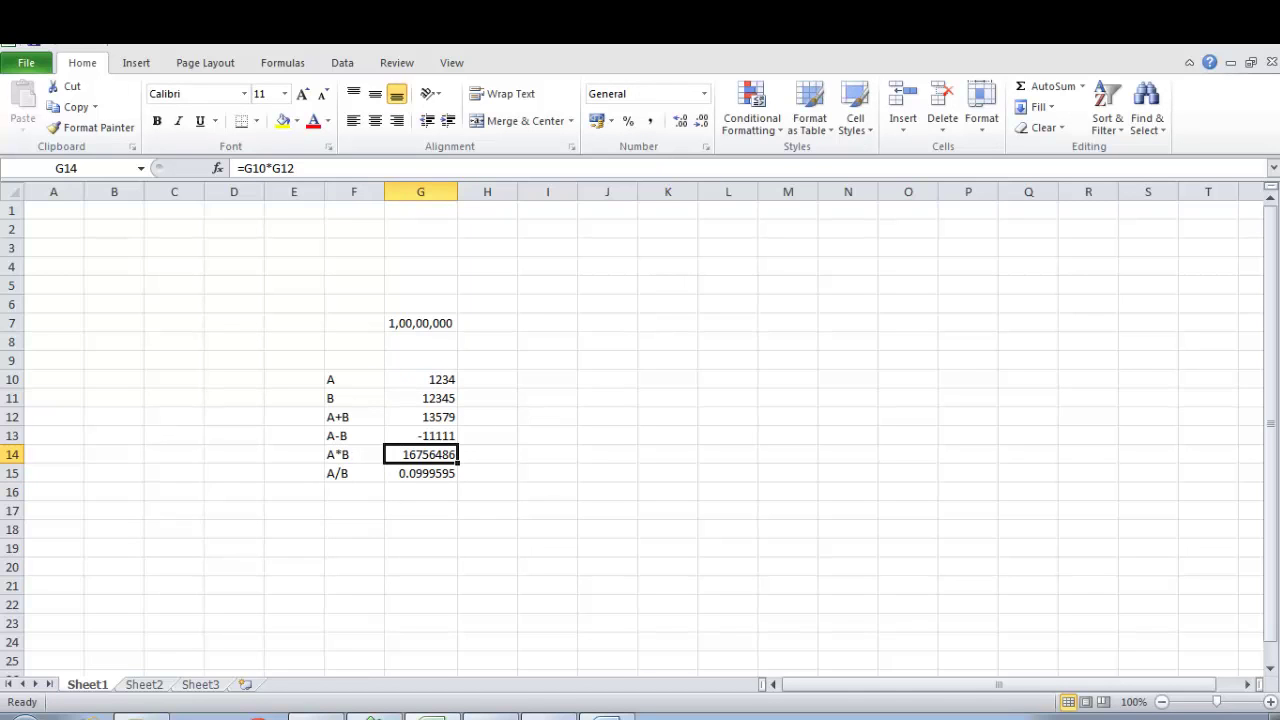
{"action": "key", "text": "shift+Up"}
{"action": "key", "text": "shift+Up"}
{"action": "key", "text": "shift+Up"}
{"action": "key", "text": "shift+Up"}
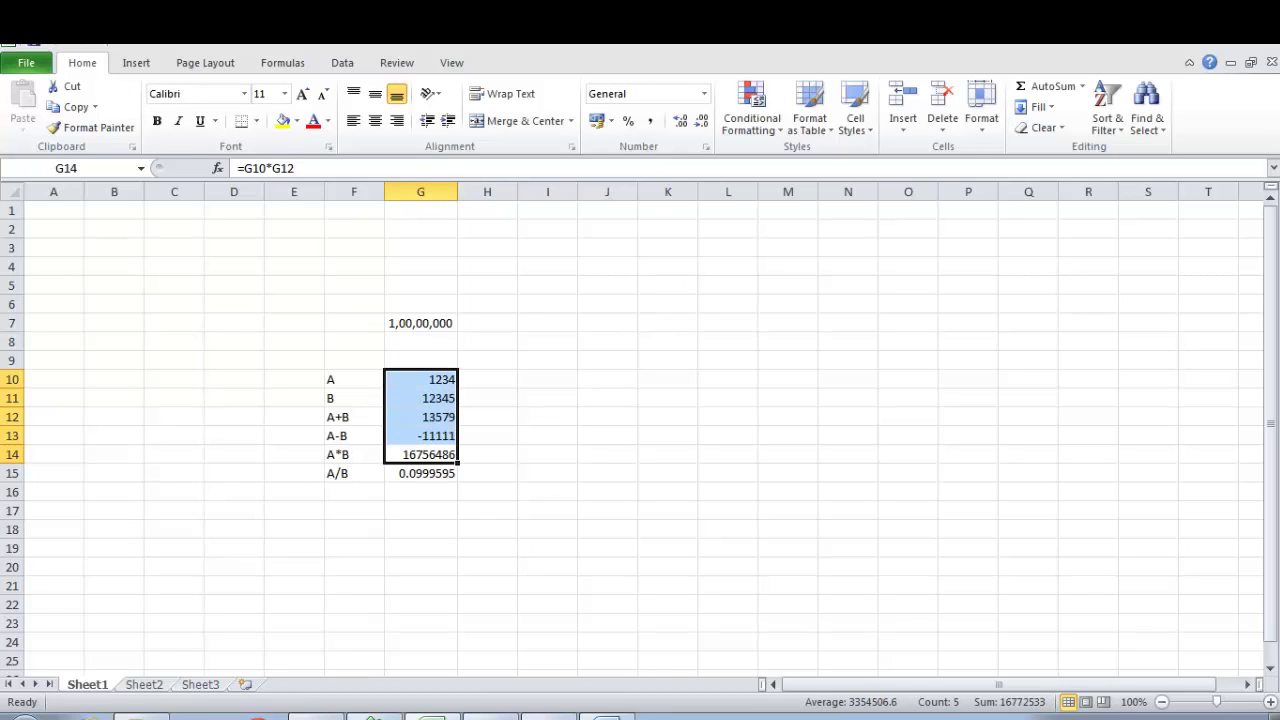
{"action": "key", "text": "shift+F10"}
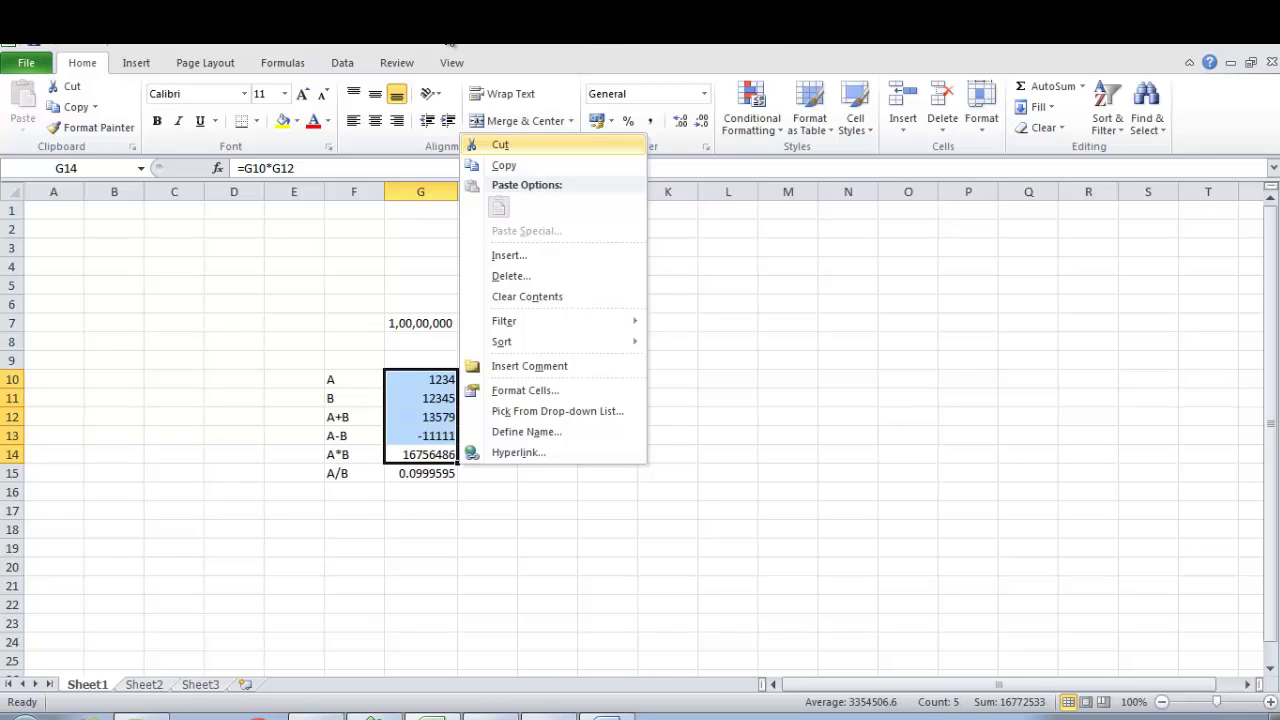
{"action": "key", "text": "f"}
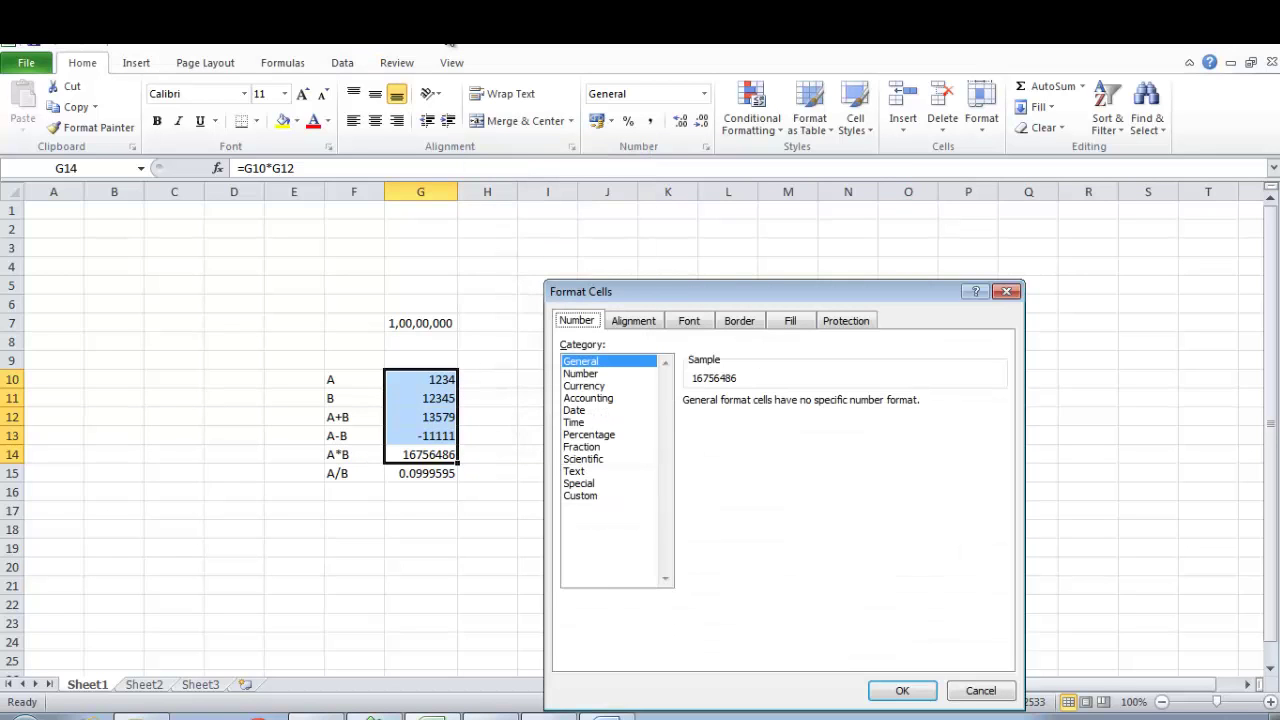
{"action": "left_click", "coordinate": [581, 374]}
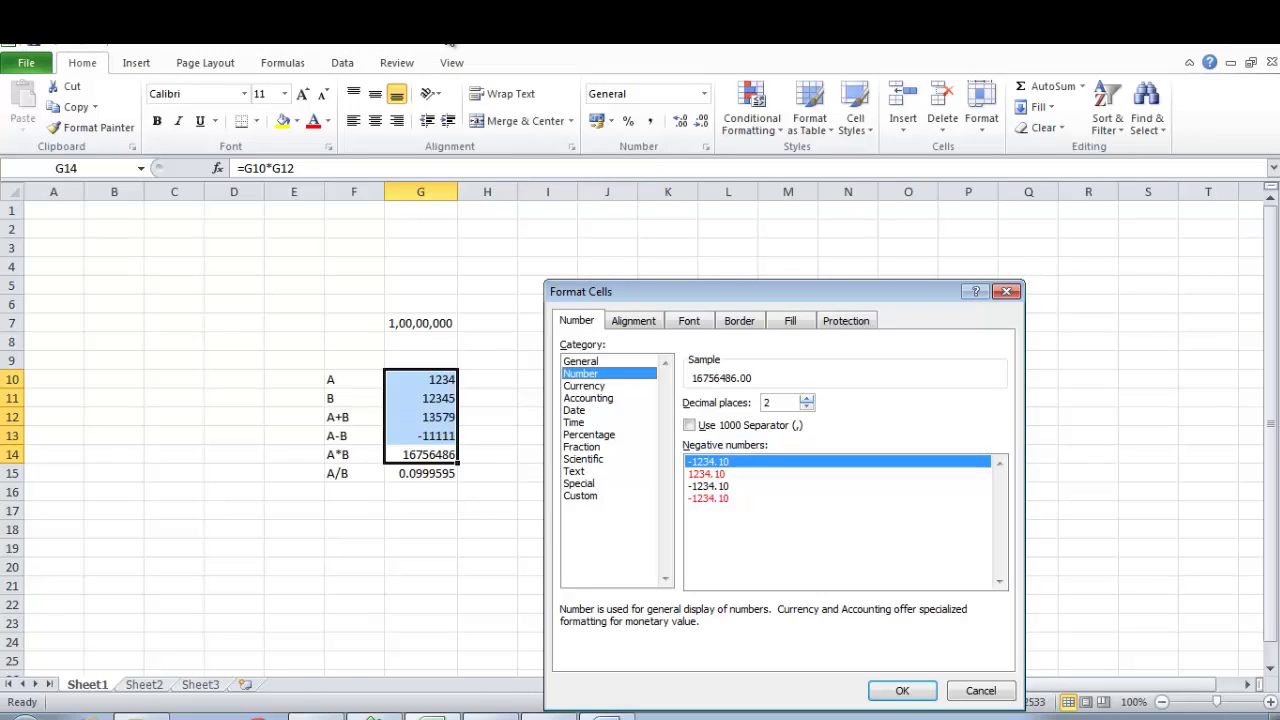
{"action": "double_click", "coordinate": [806, 407]}
{"action": "key", "text": "Tab"}
{"action": "key", "text": "space"}
{"action": "key", "text": "Tab"}
{"action": "key", "text": "Down"}
{"action": "key", "text": "Down"}
{"action": "key", "text": "Down"}
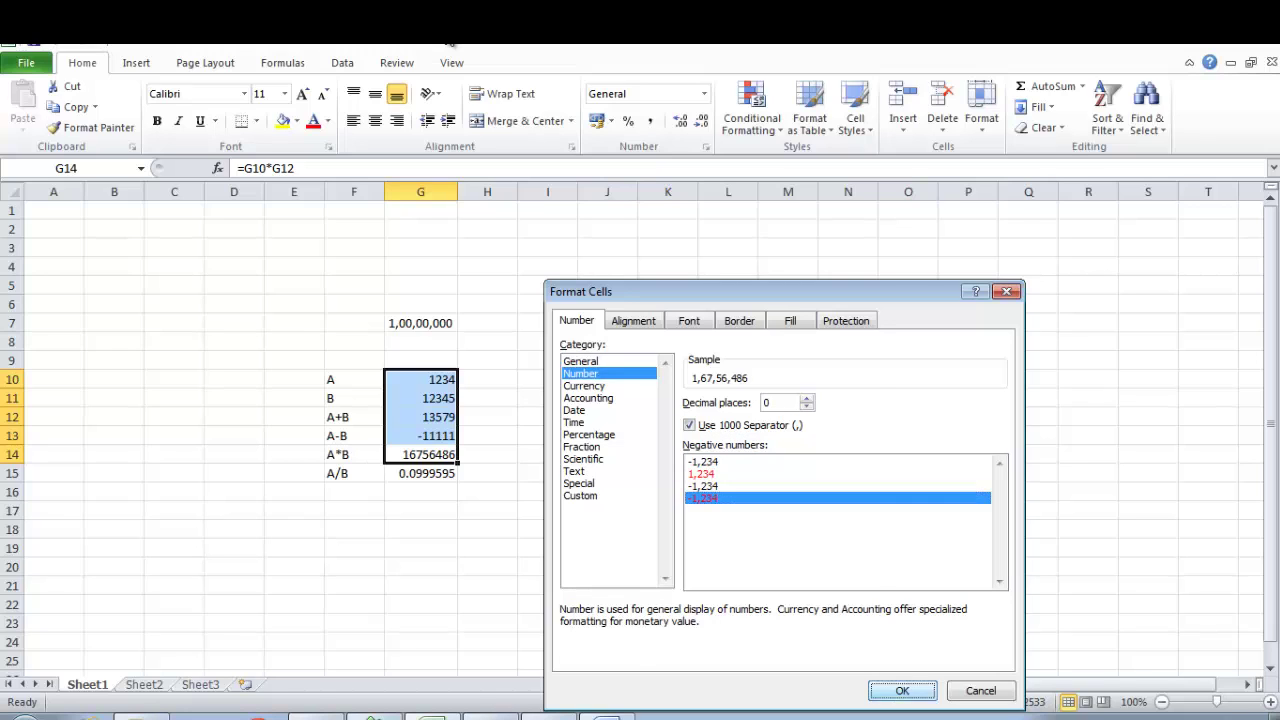
{"action": "key", "text": "Return"}
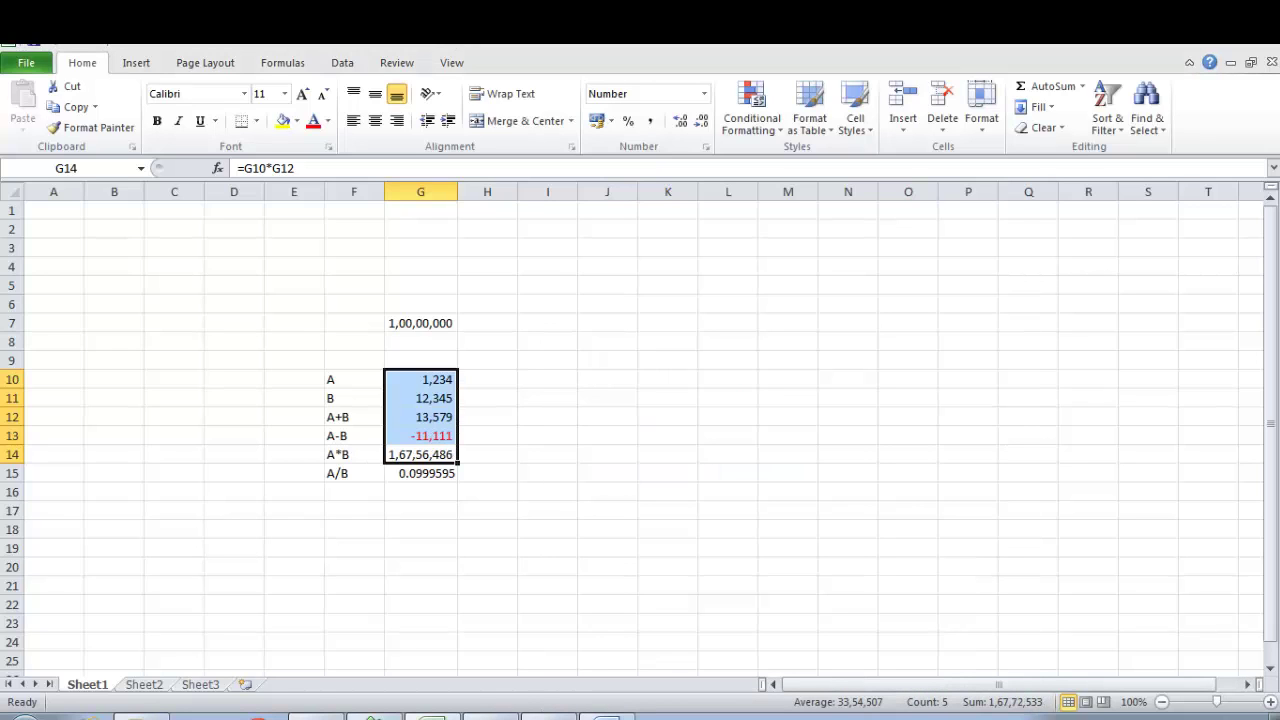
Format the A/B result in cell G15 as Percentage with 2 decimal places.
{"action": "key", "text": "Down"}
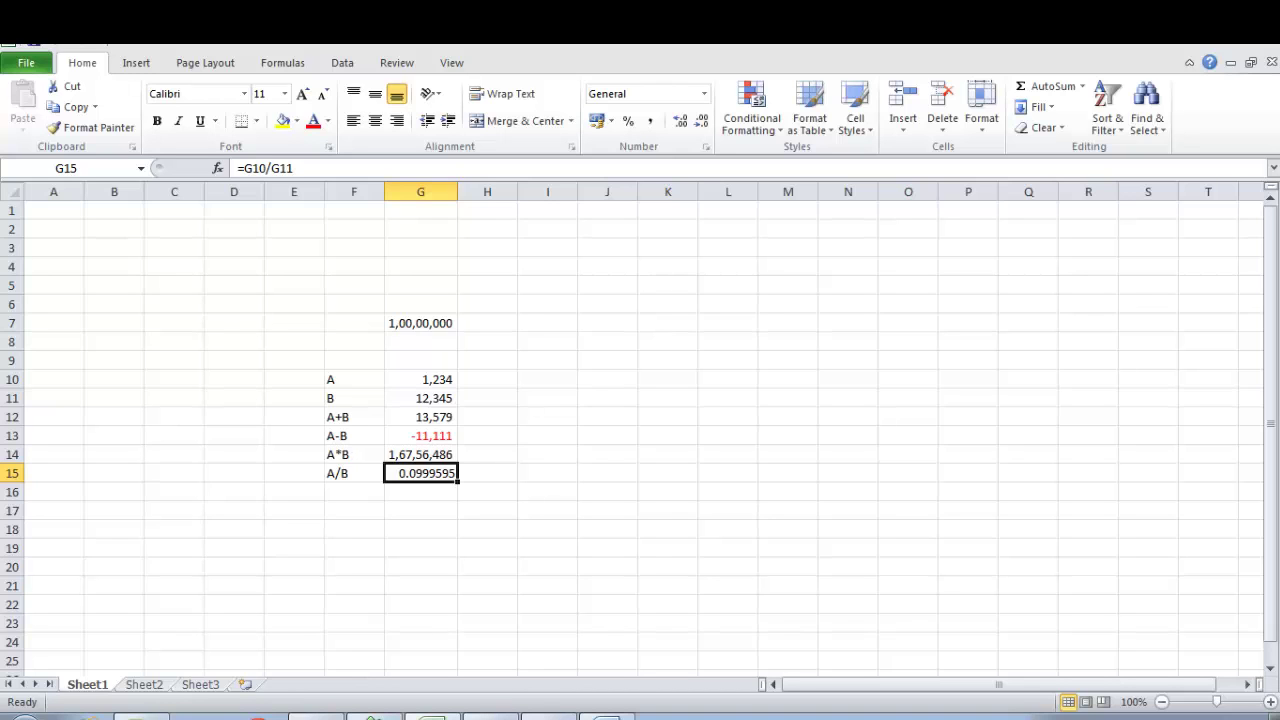
{"action": "key", "text": "shift+F10"}
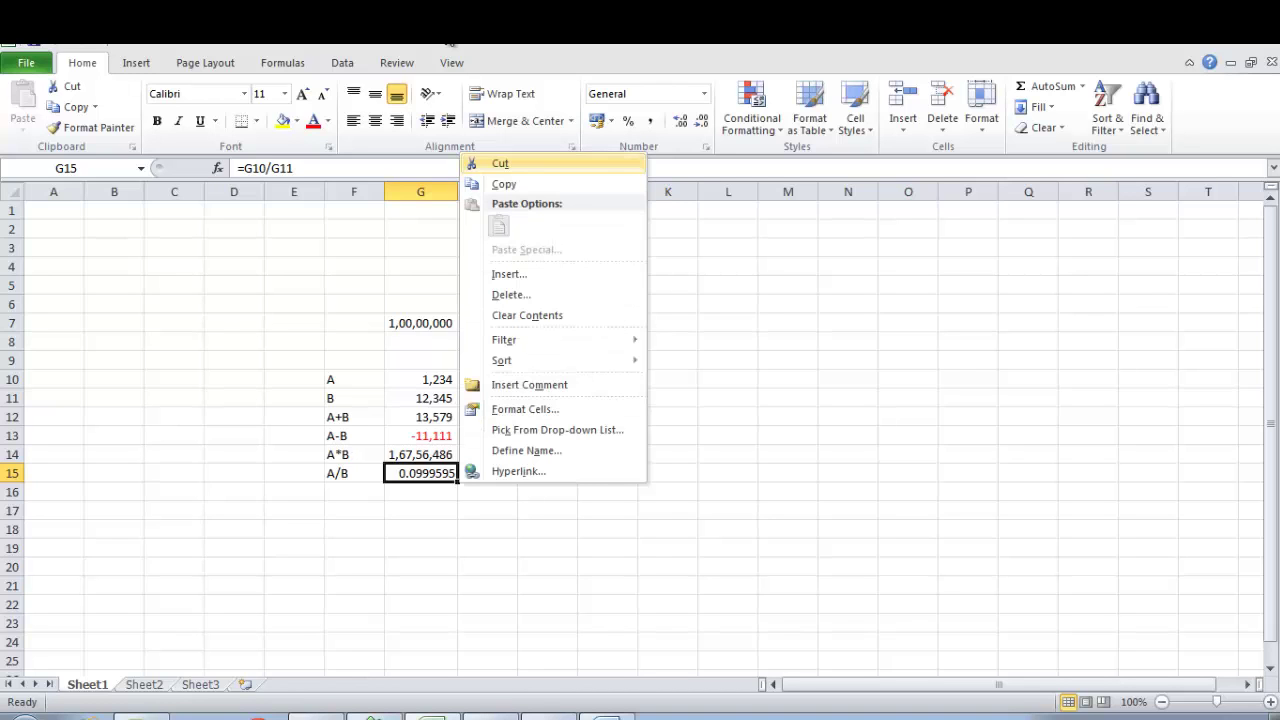
{"action": "key", "text": "f"}
{"action": "key", "text": "Escape"}
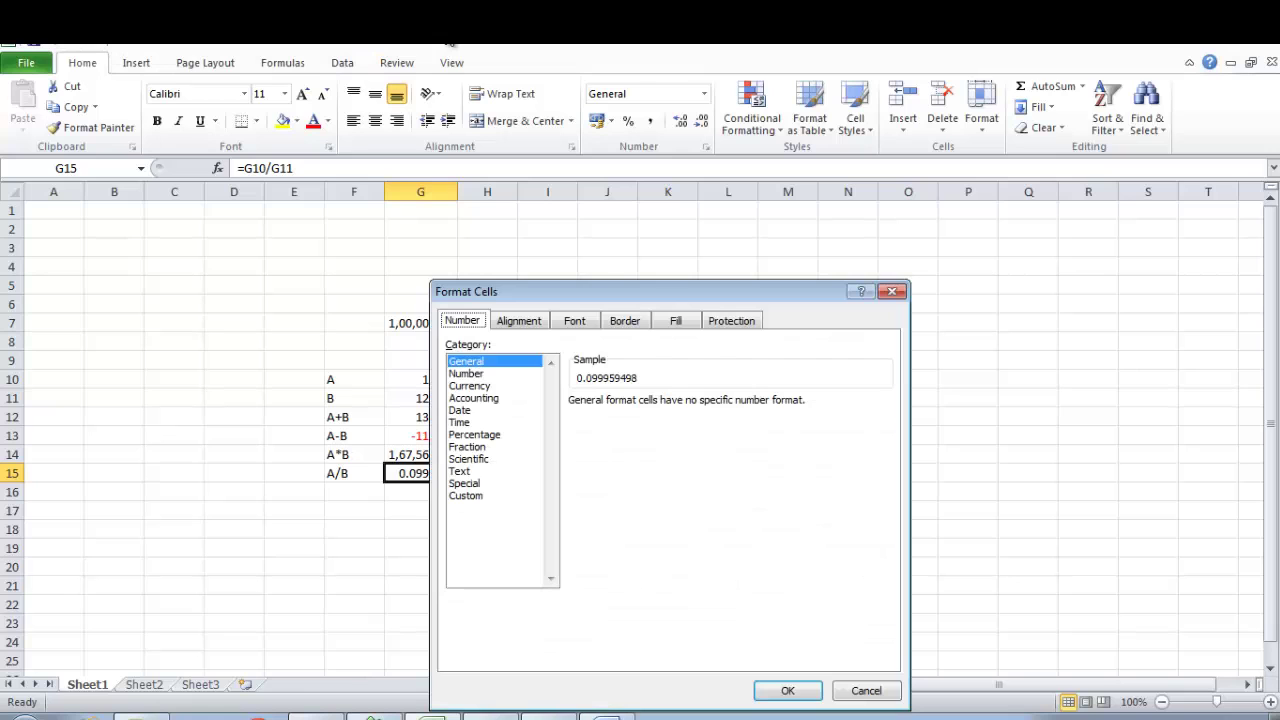
{"action": "key", "text": "Tab"}
{"action": "key", "text": "Down"}
{"action": "key", "text": "Down"}
{"action": "key", "text": "Down"}
{"action": "key", "text": "Down"}
{"action": "key", "text": "Down"}
{"action": "key", "text": "Down"}
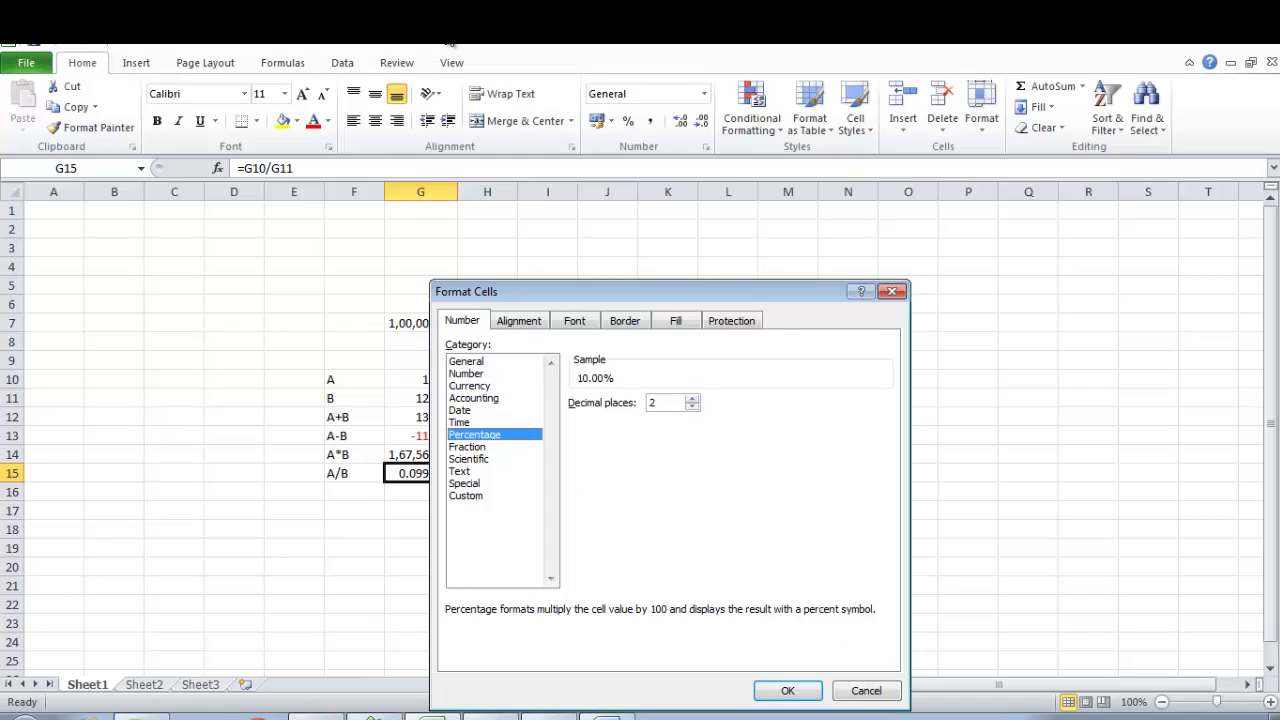
{"action": "key", "text": "Tab"}
{"action": "key", "text": "Return"}
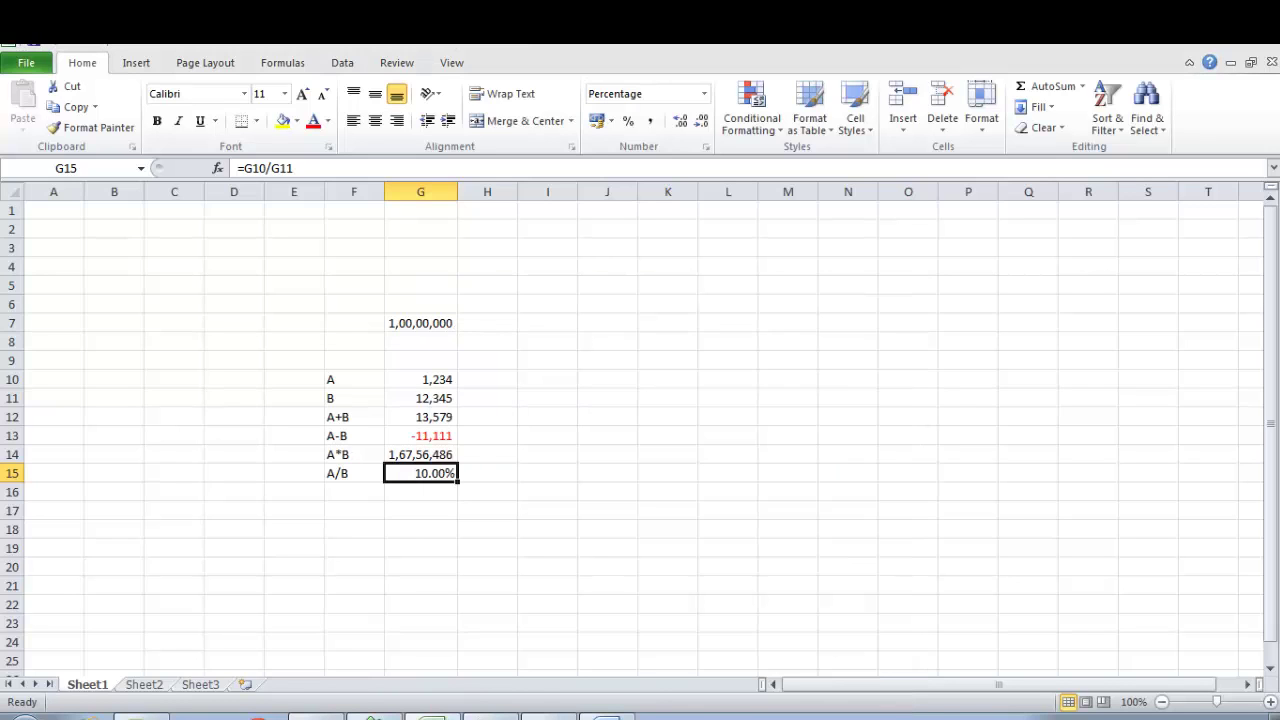
{"action": "key", "text": "Up"}
{"action": "key", "text": "Down"}
{"action": "key", "text": "Left"}
{"action": "key", "text": "Right"}
{"action": "key", "text": "Left"}
{"action": "key", "text": "Right"}
{"action": "key", "text": "Up"}
{"action": "key", "text": "Up"}
{"action": "key", "text": "Up"}
{"action": "key", "text": "Up"}
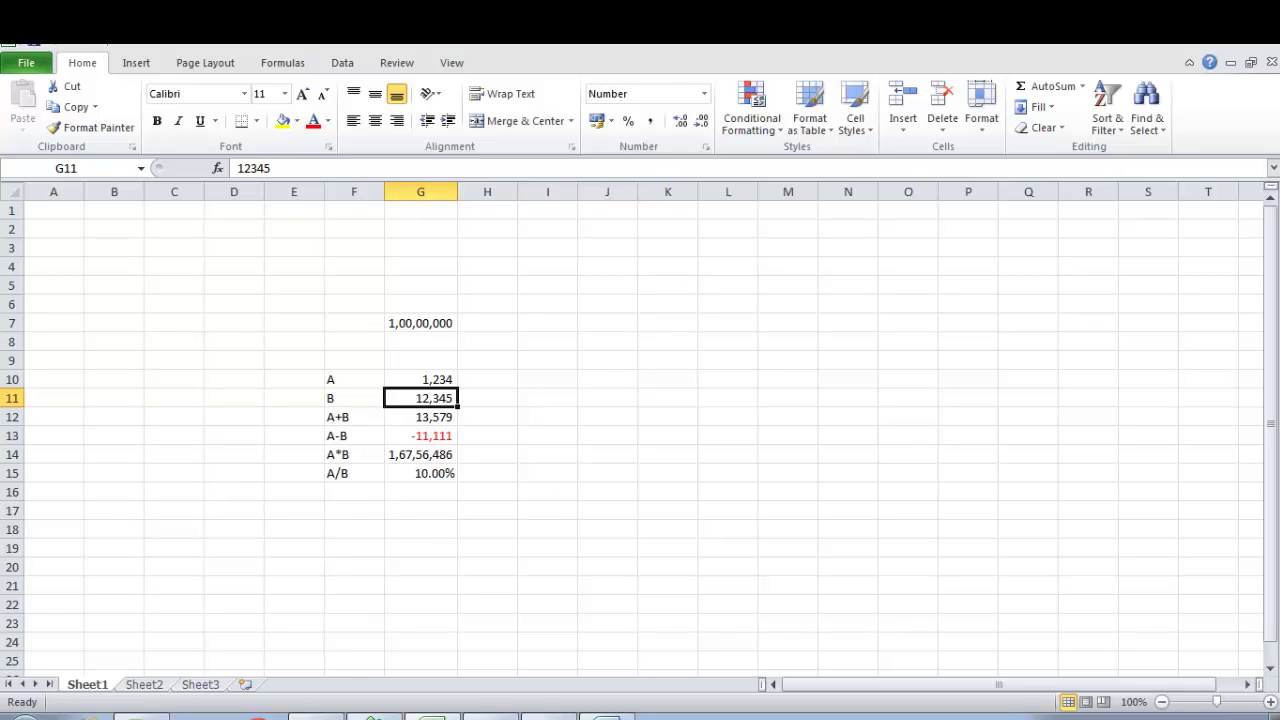
{"action": "key", "text": "Up"}
{"action": "key", "text": "Up"}
{"action": "key", "text": "Down"}
{"action": "key", "text": "Down"}
{"action": "key", "text": "Down"}
{"action": "key", "text": "Down"}
{"action": "key", "text": "Down"}
{"action": "key", "text": "Down"}
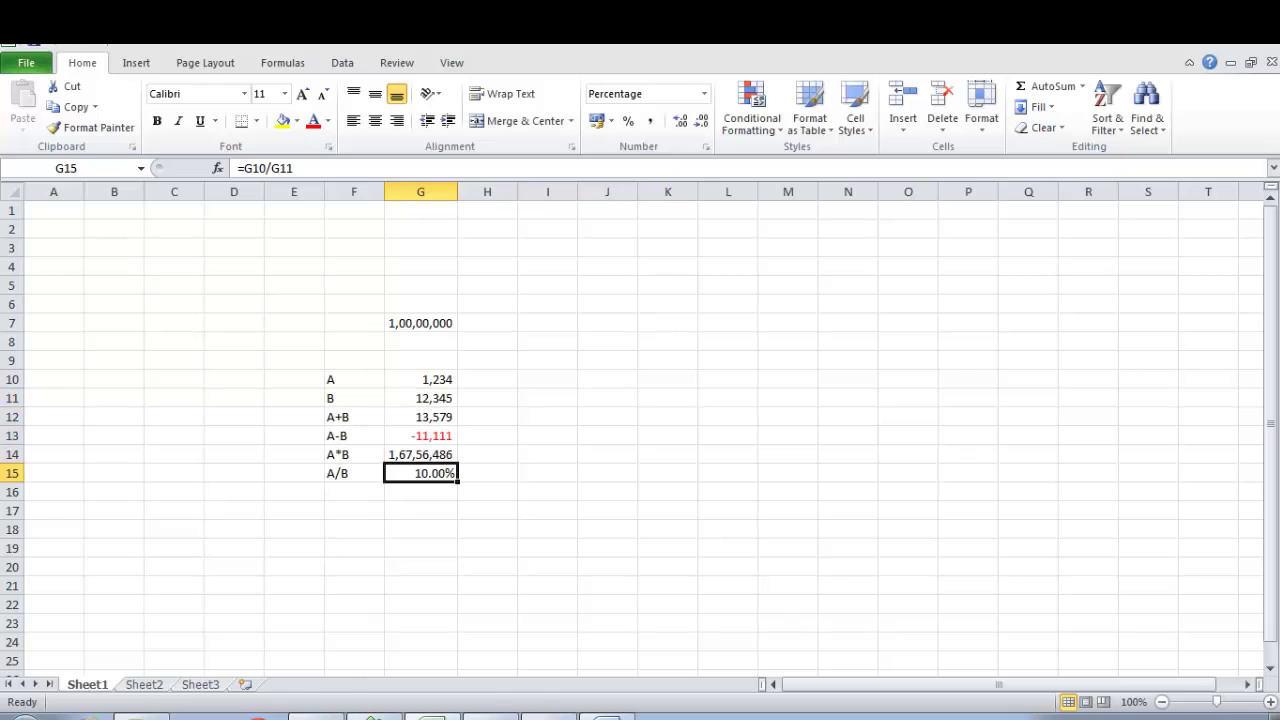
Apply the percent format without decimal places to the A/B result in cell G15.
{"action": "key", "text": "Up"}
{"action": "key", "text": "Down"}
{"action": "key", "text": "ctrl+shift+5"}
{"action": "key", "text": "Up"}
{"action": "key", "text": "Up"}
{"action": "key", "text": "Up"}
{"action": "key", "text": "Up"}
{"action": "key", "text": "Up"}
{"action": "key", "text": "Up"}
{"action": "key", "text": "Up"}
{"action": "key", "text": "Up"}
{"action": "key", "text": "Up"}
{"action": "key", "text": "Up"}
{"action": "key", "text": "Down"}
{"action": "key", "text": "Down"}
{"action": "key", "text": "Down"}
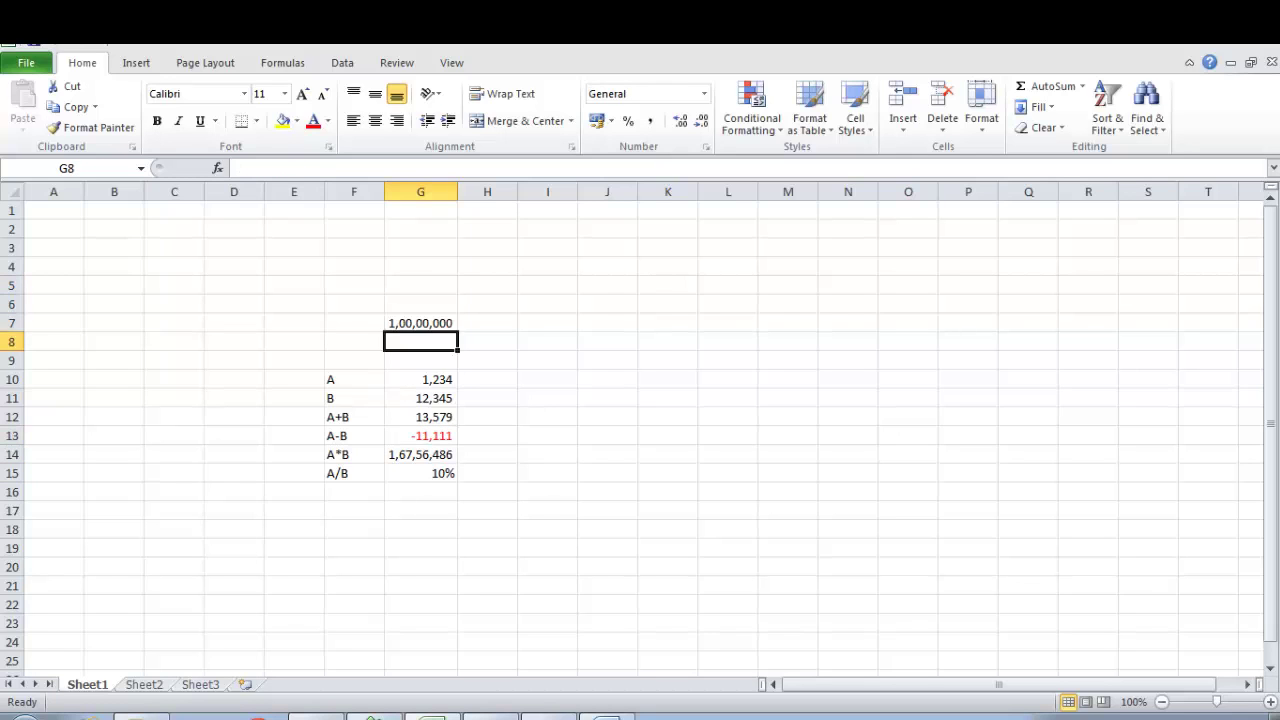
{"action": "key", "text": "Down"}
{"action": "key", "text": "Down"}
{"action": "key", "text": "Down"}
{"action": "key", "text": "Down"}
{"action": "key", "text": "Down"}
{"action": "key", "text": "Down"}
{"action": "key", "text": "Down"}
{"action": "key", "text": "Down"}
{"action": "key", "text": "Down"}
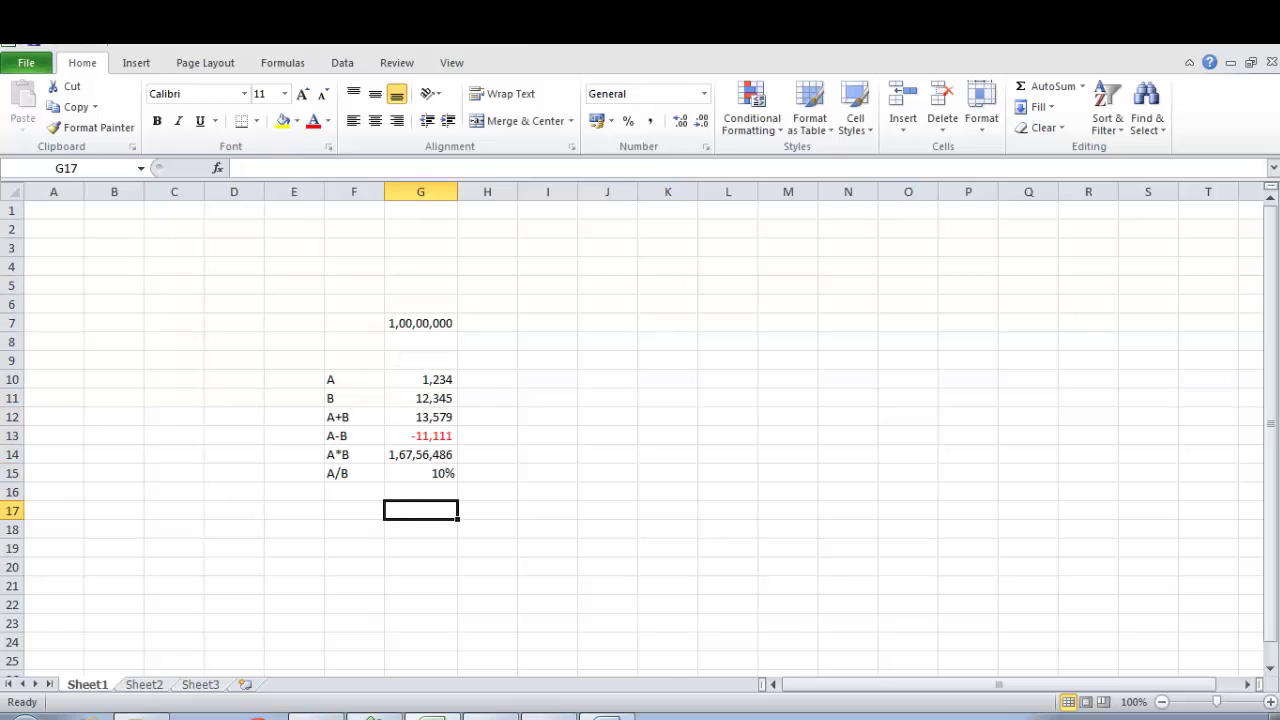
{"action": "key", "text": "Down"}
{"action": "key", "text": "Down"}
{"action": "key", "text": "Down"}
{"action": "key", "text": "Down"}
{"action": "key", "text": "Down"}
{"action": "key", "text": "Down"}
{"action": "key", "text": "Down"}
{"action": "key", "text": "Down"}
{"action": "key", "text": "Down"}
{"action": "key", "text": "Down"}
{"action": "key", "text": "Down"}
{"action": "key", "text": "Down"}
{"action": "key", "text": "Down"}
{"action": "key", "text": "Down"}
{"action": "key", "text": "Down"}
{"action": "key", "text": "Down"}
{"action": "key", "text": "Down"}
{"action": "key", "text": "Down"}
{"action": "key", "text": "Down"}
{"action": "key", "text": "Down"}
{"action": "key", "text": "Up"}
{"action": "key", "text": "Up"}
{"action": "key", "text": "Up"}
{"action": "key", "text": "Up"}
{"action": "key", "text": "Up"}
{"action": "key", "text": "Up"}
{"action": "key", "text": "Up"}
{"action": "key", "text": "Up"}
{"action": "key", "text": "Up"}
{"action": "key", "text": "Up"}
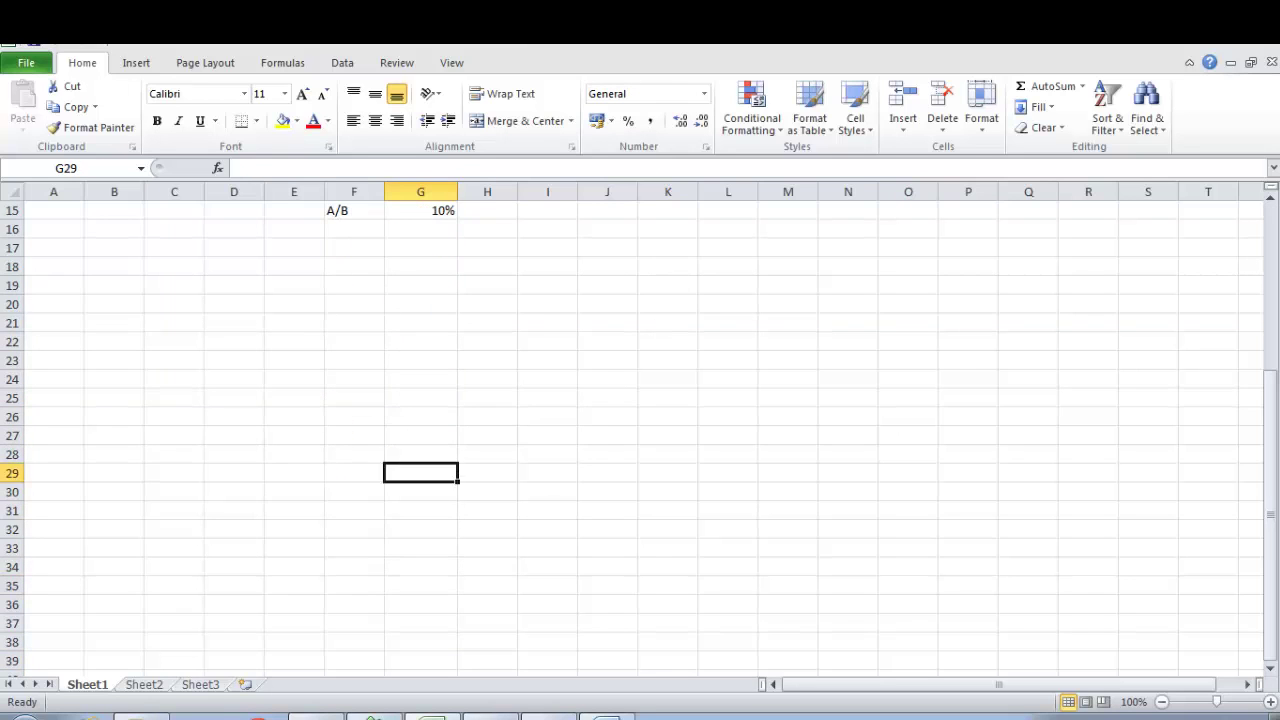
{"action": "key", "text": "Up"}
{"action": "key", "text": "Up"}
{"action": "key", "text": "Up"}
{"action": "key", "text": "Up"}
{"action": "key", "text": "Up"}
{"action": "key", "text": "Up"}
{"action": "key", "text": "Up"}
{"action": "key", "text": "Up"}
{"action": "key", "text": "Up"}
{"action": "key", "text": "Up"}
{"action": "key", "text": "Up"}
{"action": "key", "text": "Up"}
{"action": "key", "text": "Up"}
{"action": "key", "text": "Up"}
{"action": "key", "text": "Up"}
{"action": "key", "text": "Up"}
{"action": "key", "text": "Up"}
{"action": "key", "text": "Up"}
{"action": "key", "text": "Up"}
{"action": "key", "text": "Up"}
{"action": "key", "text": "Down"}
{"action": "key", "text": "Down"}
{"action": "key", "text": "Down"}
{"action": "key", "text": "Down"}
{"action": "key", "text": "Down"}
{"action": "key", "text": "Down"}
{"action": "key", "text": "Down"}
{"action": "key", "text": "Down"}
{"action": "key", "text": "Down"}
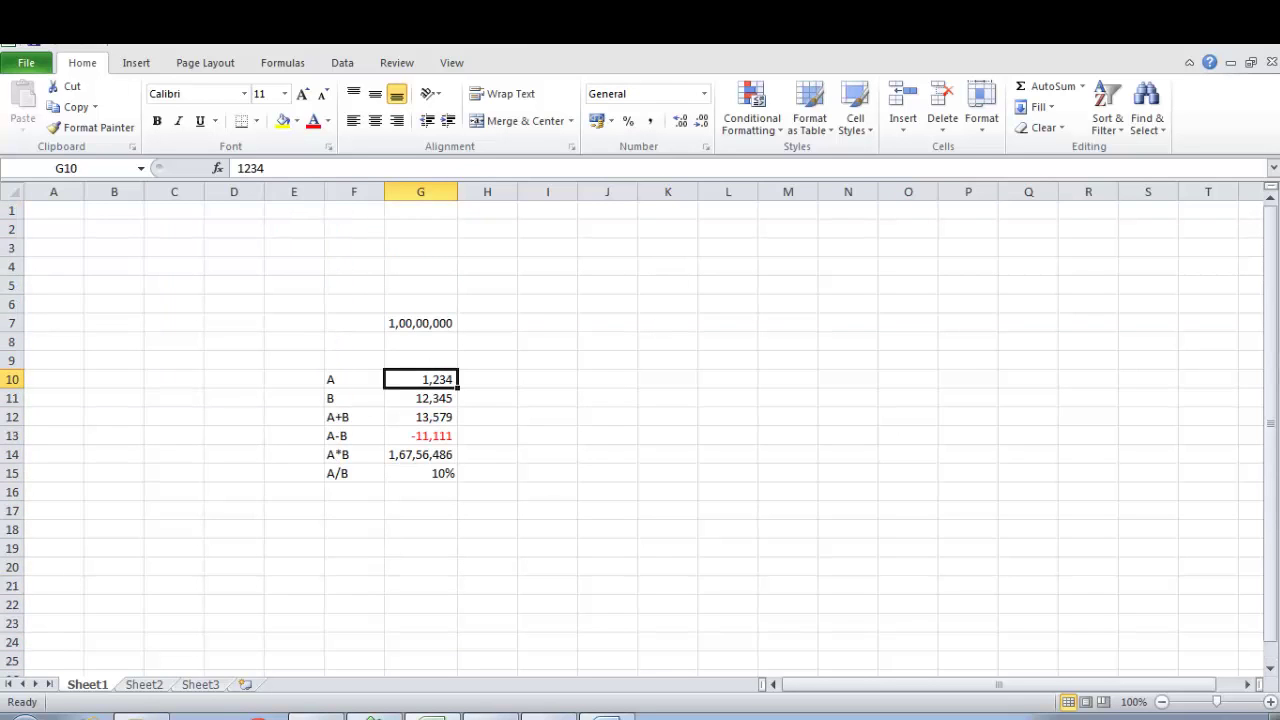
Enter the row labels A, B and C in cells K10 to K12.
{"action": "key", "text": "Right"}
{"action": "key", "text": "Right"}
{"action": "key", "text": "Right"}
{"action": "key", "text": "Right"}
{"action": "key", "text": "Right"}
{"action": "key", "text": "Left"}
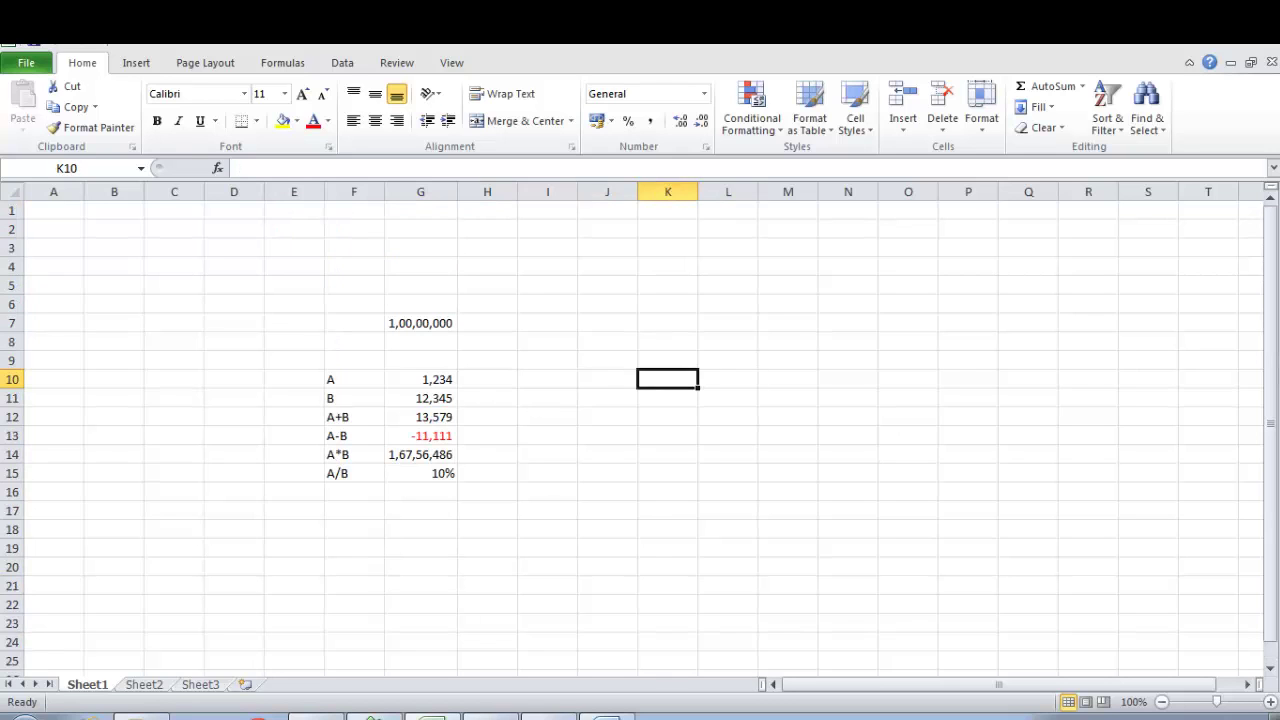
{"action": "type", "text": "A"}
{"action": "key", "text": "Return"}
{"action": "type", "text": "B"}
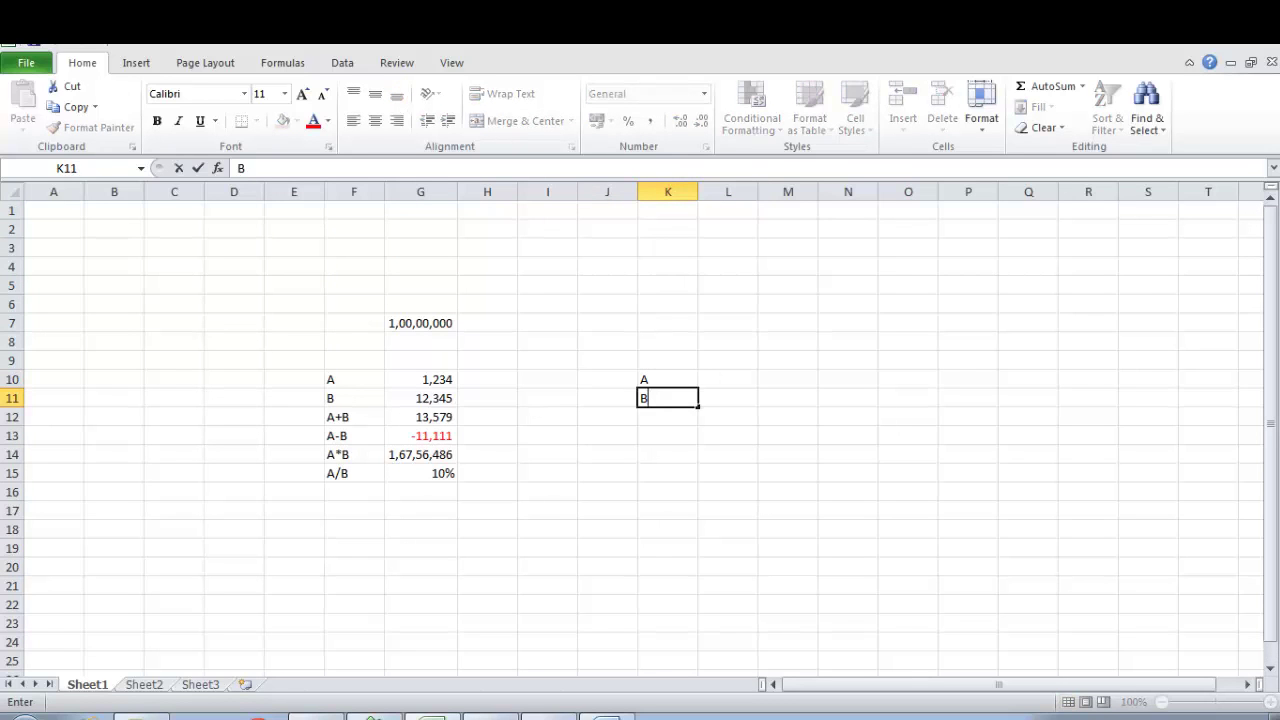
{"action": "key", "text": "Return"}
{"action": "type", "text": "C"}
{"action": "key", "text": "Return"}
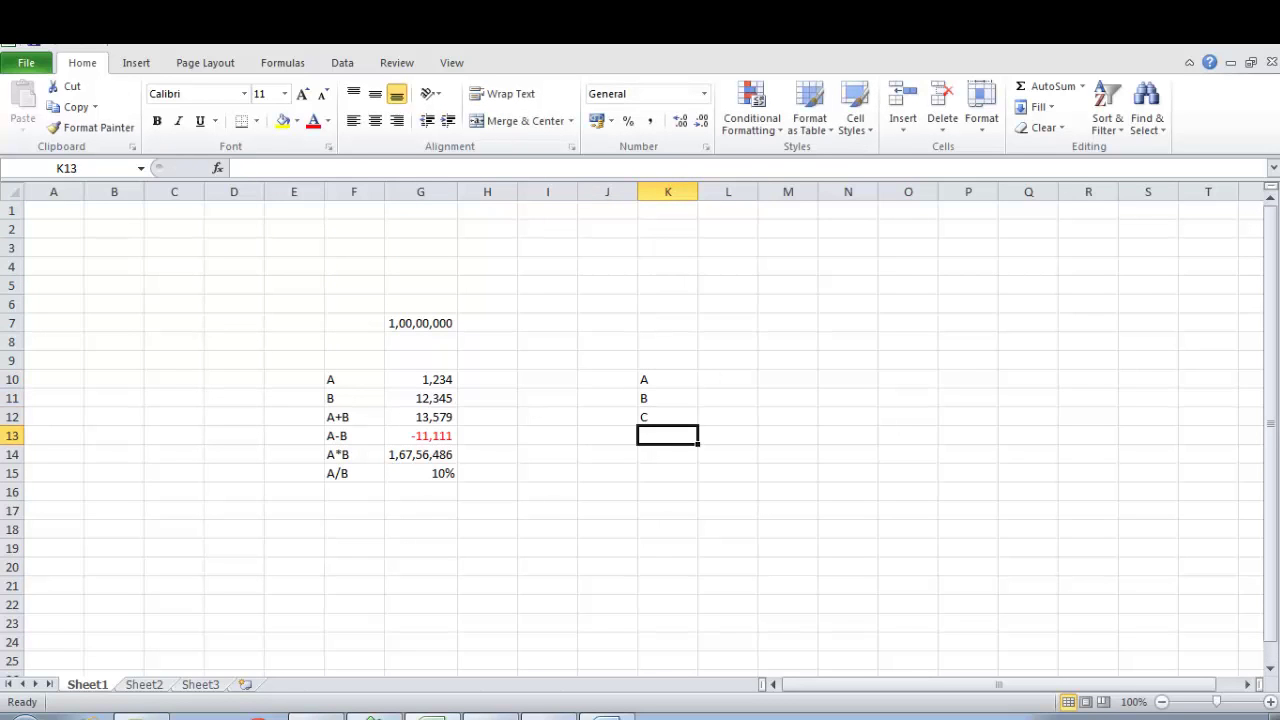
Enter the column headers P, Q and R in cells L9 to N9, above the A, B, C rows.
{"action": "key", "text": "Up"}
{"action": "key", "text": "Up"}
{"action": "key", "text": "Up"}
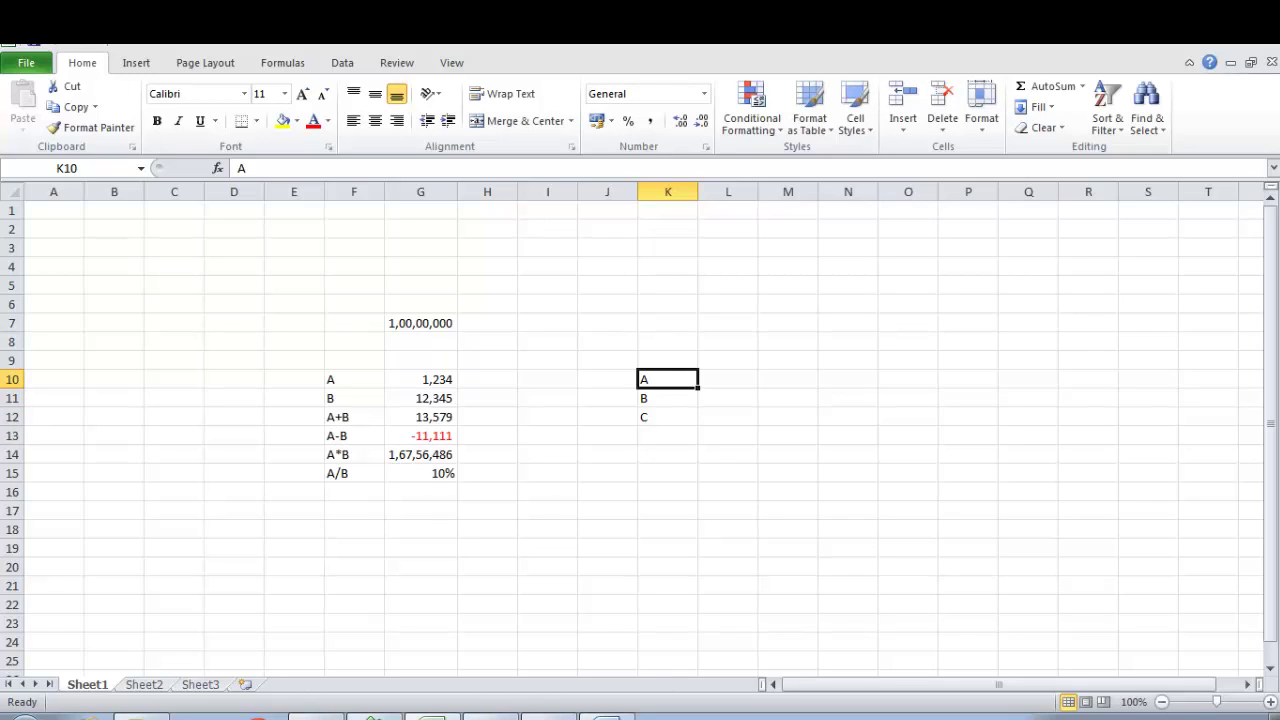
{"action": "key", "text": "Up"}
{"action": "key", "text": "Right"}
{"action": "type", "text": "P"}
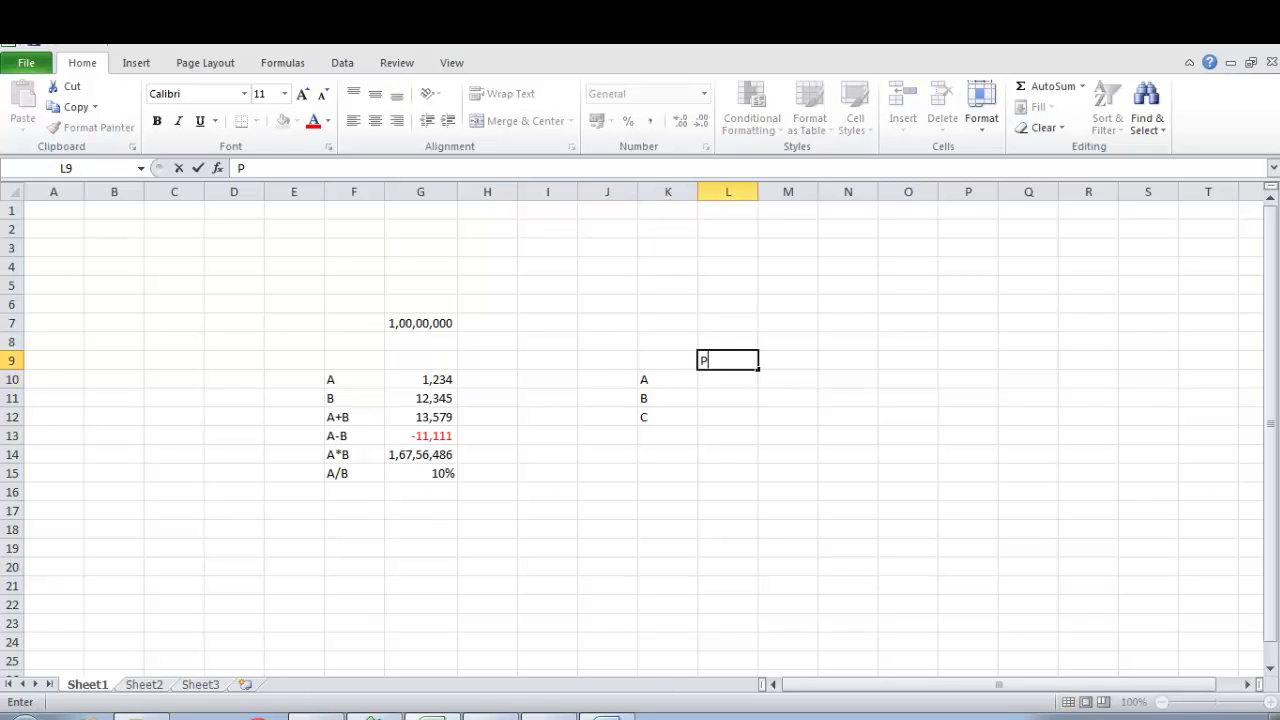
{"action": "key", "text": "Right"}
{"action": "type", "text": "Q"}
{"action": "key", "text": "Up"}
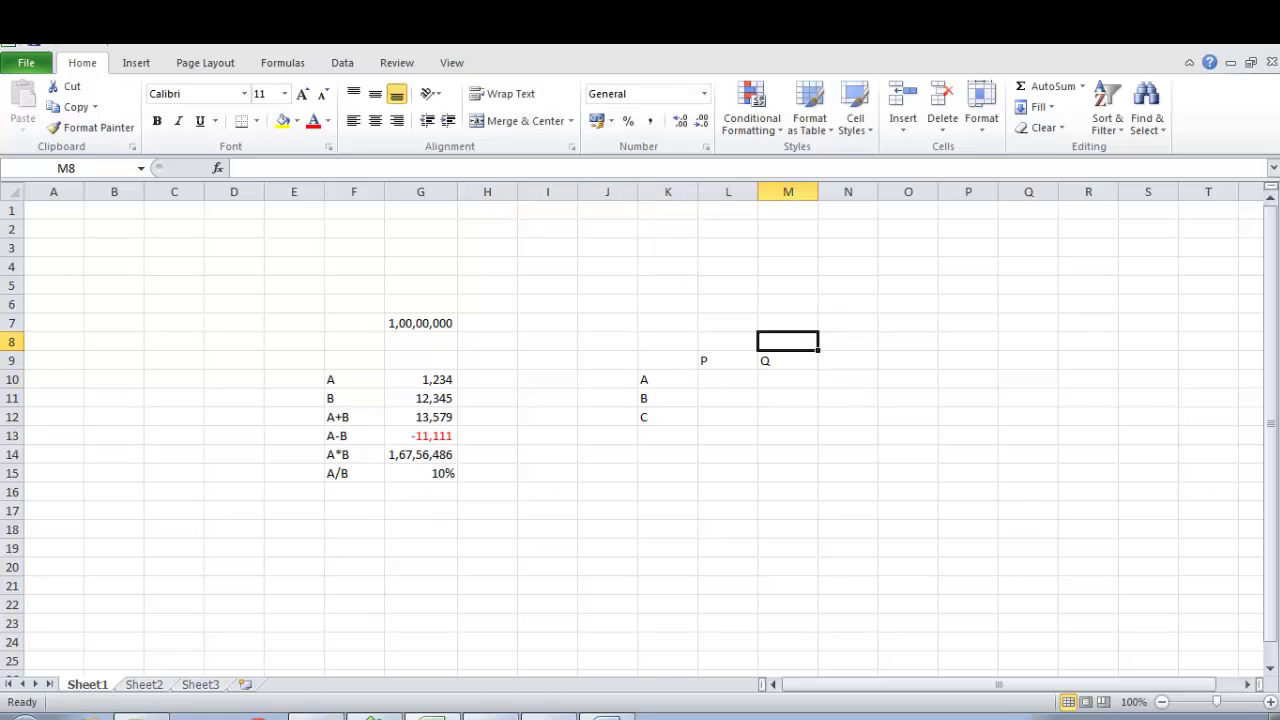
{"action": "key", "text": "Down"}
{"action": "key", "text": "Right"}
{"action": "type", "text": "R"}
{"action": "key", "text": "Return"}
{"action": "key", "text": "Left"}
{"action": "key", "text": "Left"}
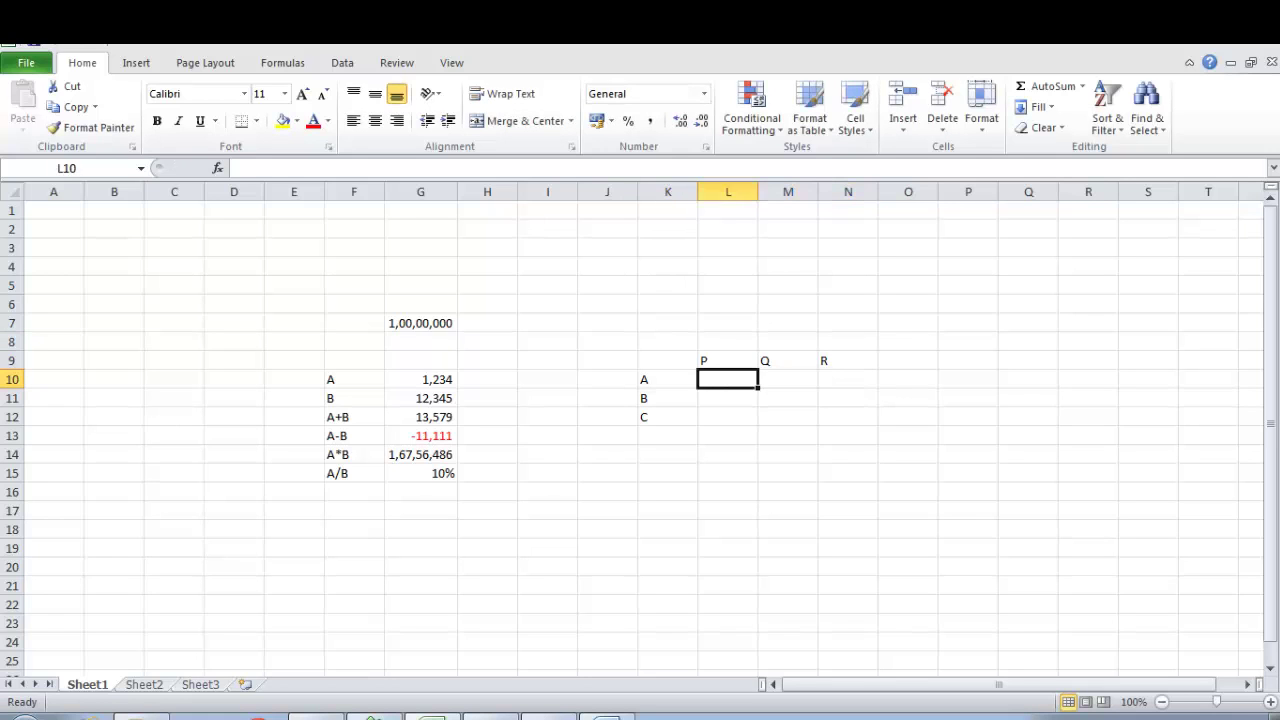
Enter the values 100, 200 and 300 for row A in cells L10 to N10.
{"action": "key", "text": "Left"}
{"action": "key", "text": "Right"}
{"action": "key", "text": "Down"}
{"action": "key", "text": "Up"}
{"action": "type", "text": "100"}
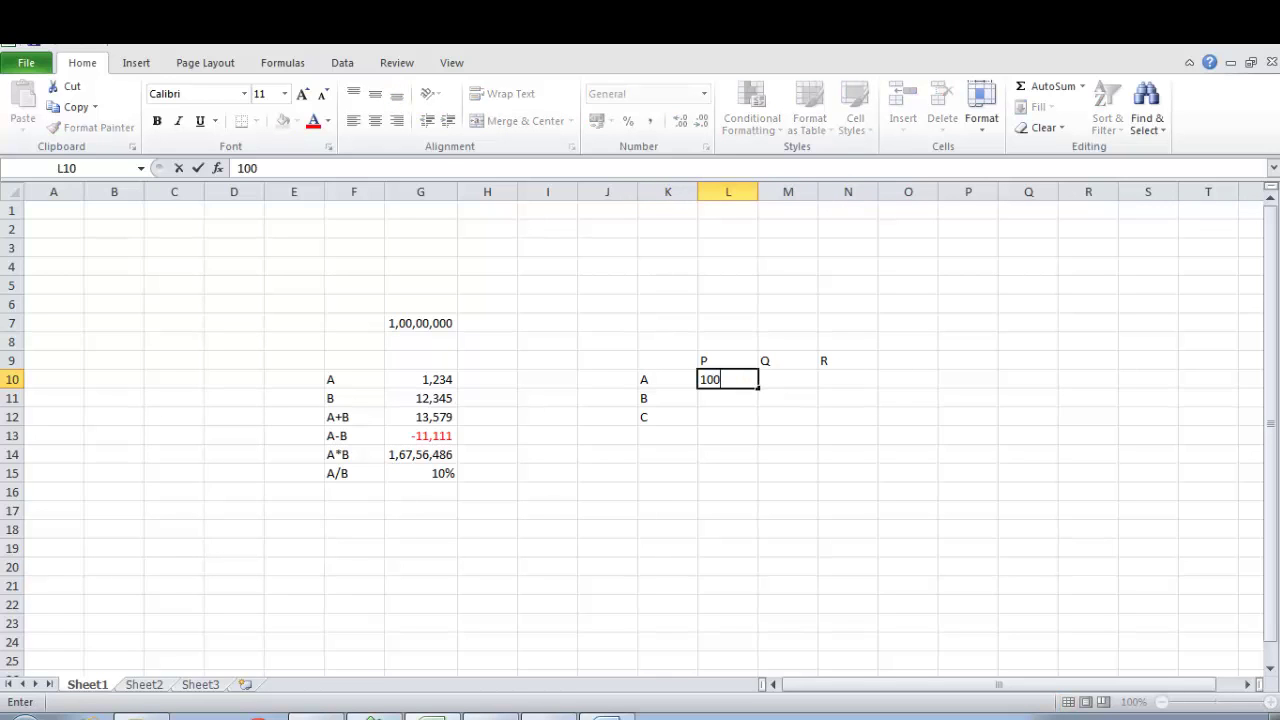
{"action": "key", "text": "Tab"}
{"action": "type", "text": "200"}
{"action": "key", "text": "Tab"}
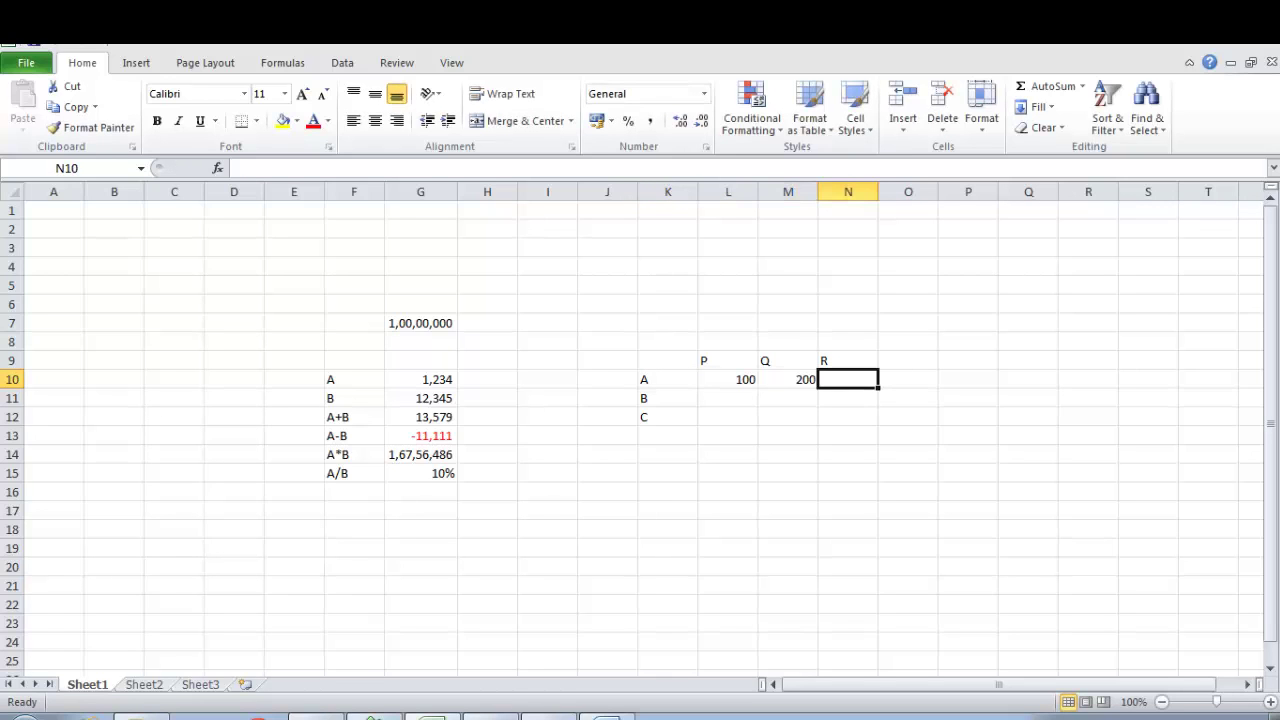
{"action": "type", "text": "300"}
{"action": "key", "text": "Return"}
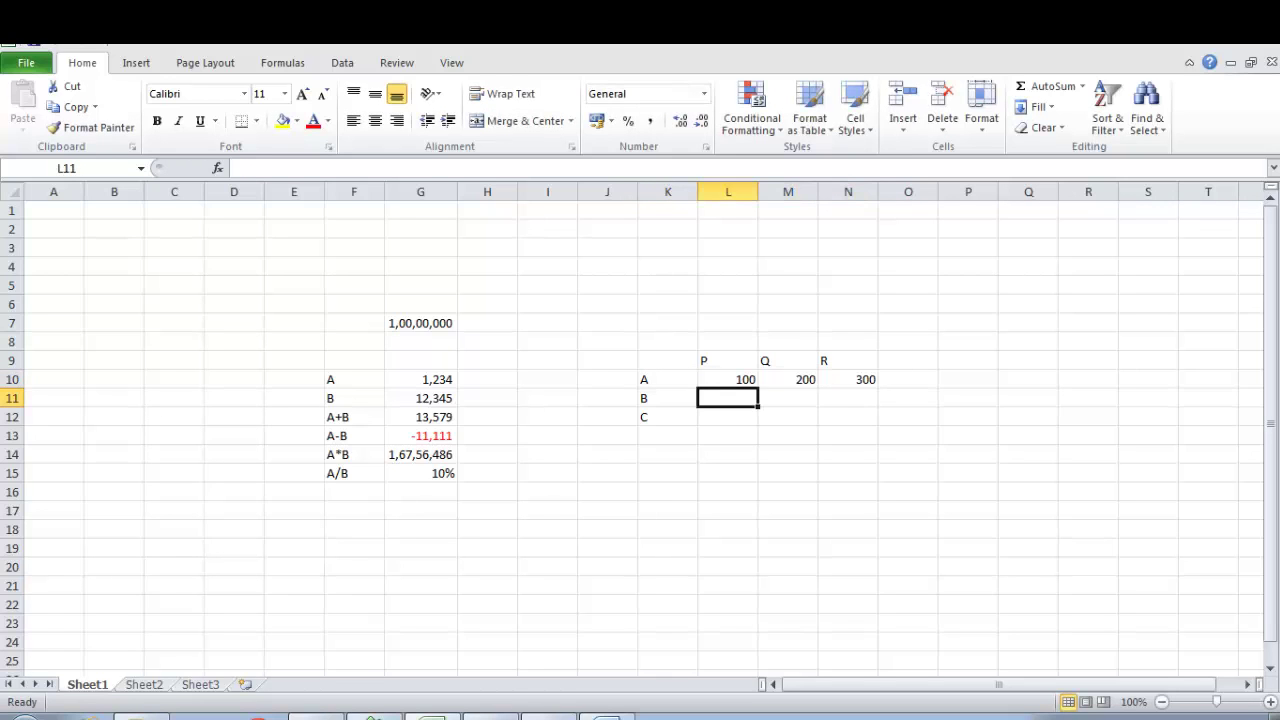
Enter the values 400, 500 and 600 for row B in cells L11 to N11.
{"action": "type", "text": "400"}
{"action": "key", "text": "Tab"}
{"action": "type", "text": "50"}
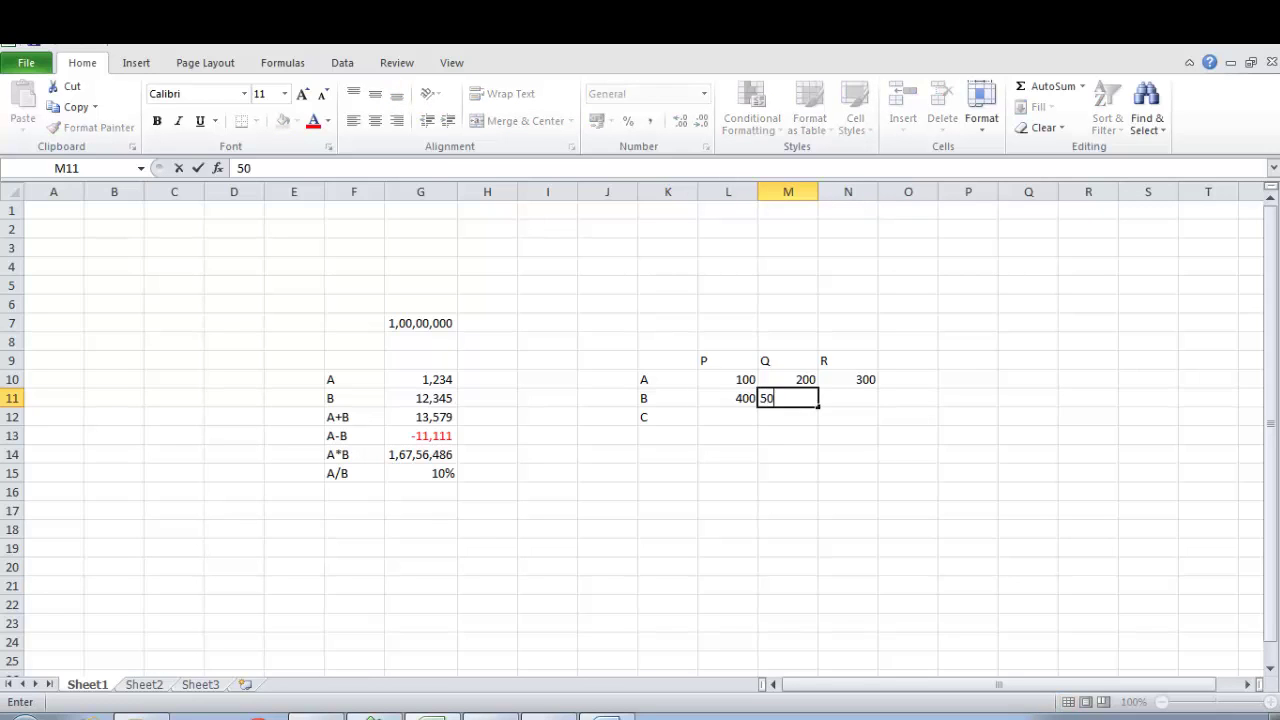
{"action": "key", "text": "Tab"}
{"action": "key", "text": "Left"}
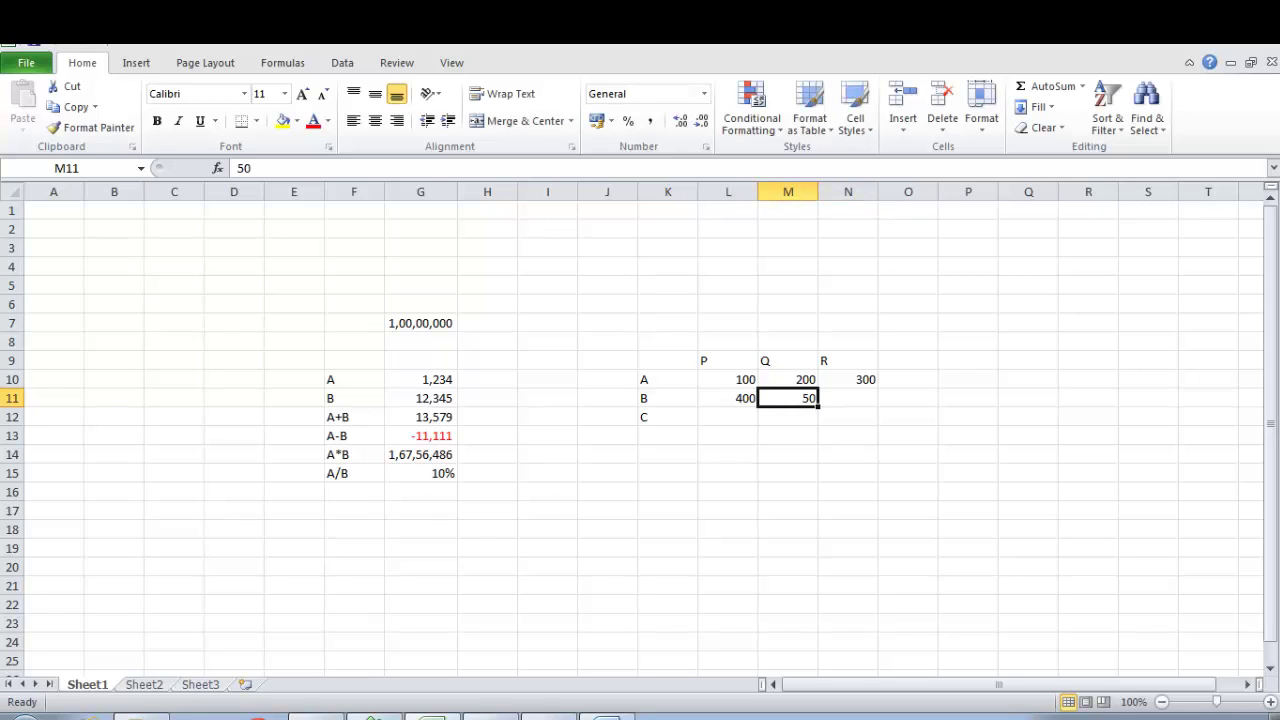
{"action": "key", "text": "F2"}
{"action": "type", "text": "0"}
{"action": "key", "text": "Tab"}
{"action": "type", "text": "600"}
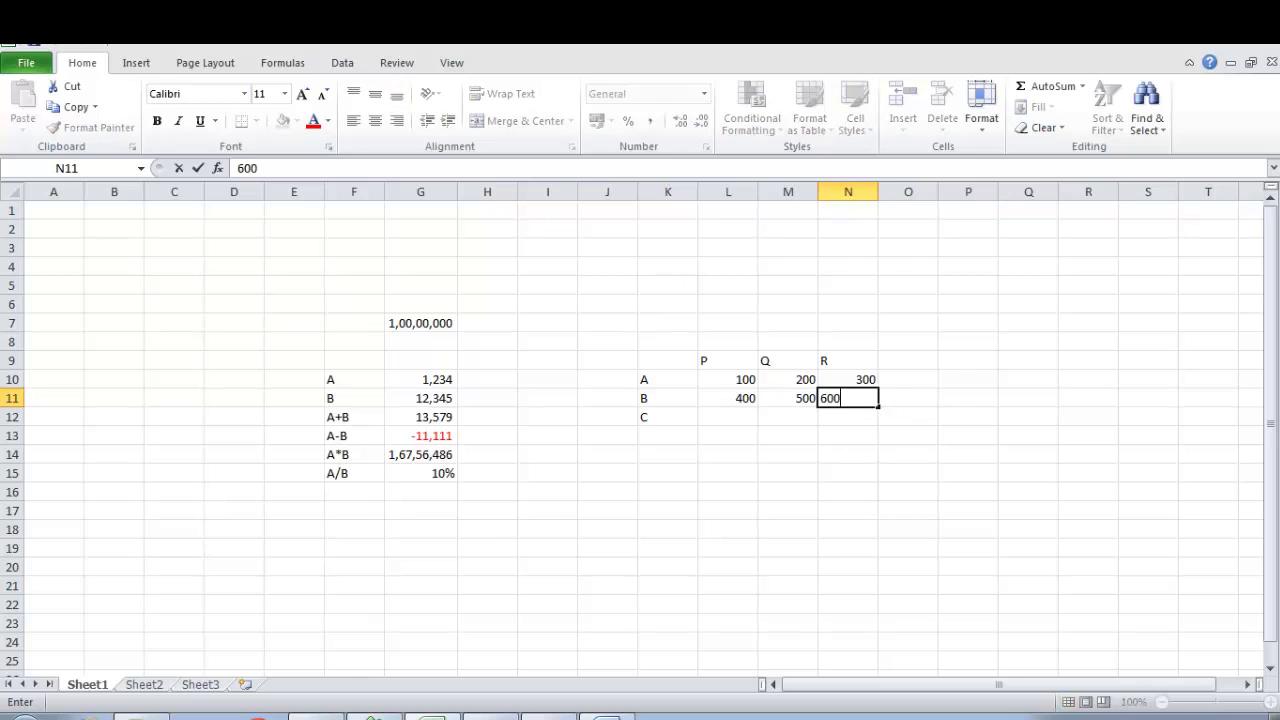
{"action": "key", "text": "Return"}
Enter the values 700, 800 and 900 for row C in cells L12 to N12.
{"action": "key", "text": "Left"}
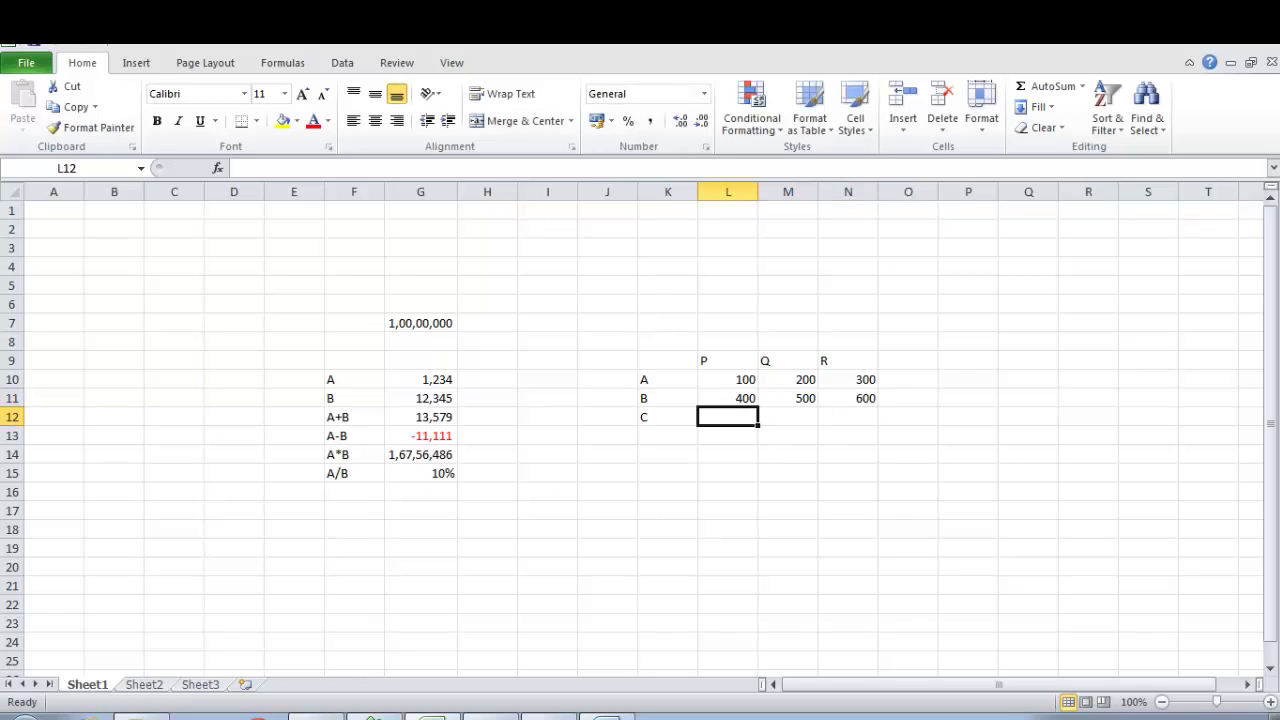
{"action": "type", "text": "700"}
{"action": "key", "text": "Tab"}
{"action": "type", "text": "800"}
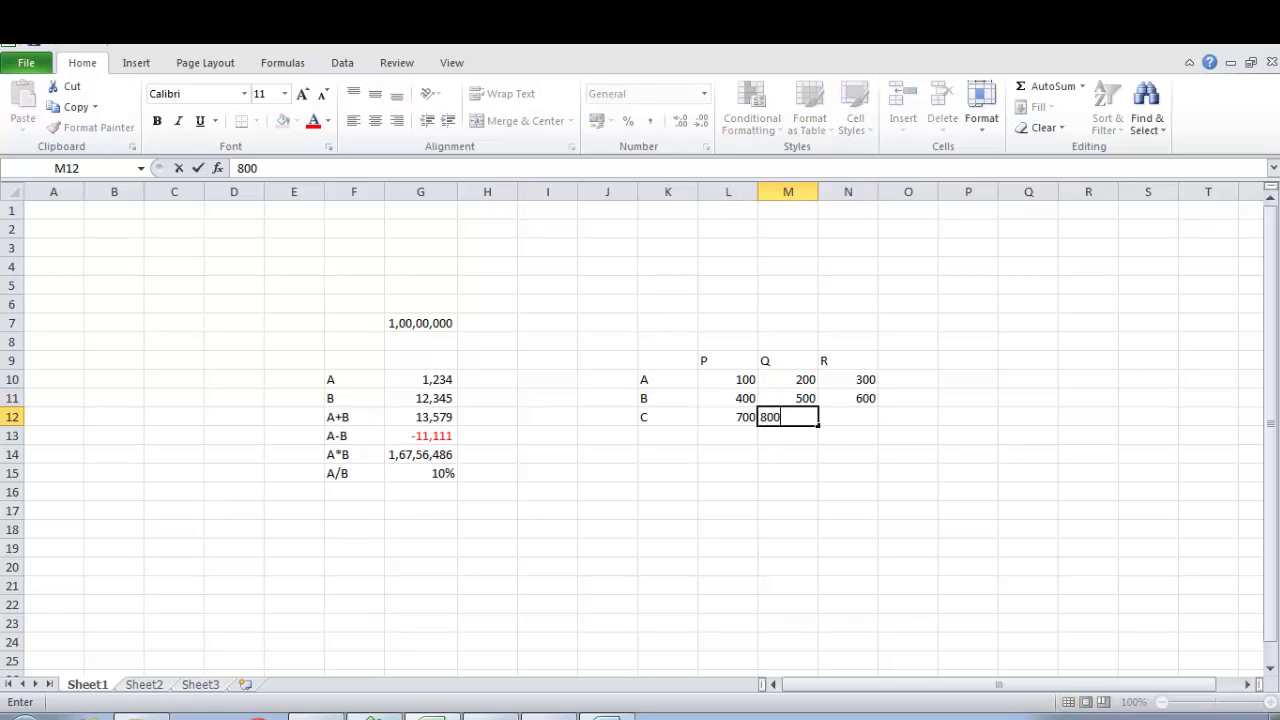
{"action": "key", "text": "Tab"}
{"action": "type", "text": "900"}
{"action": "key", "text": "Tab"}
{"action": "key", "text": "Left"}
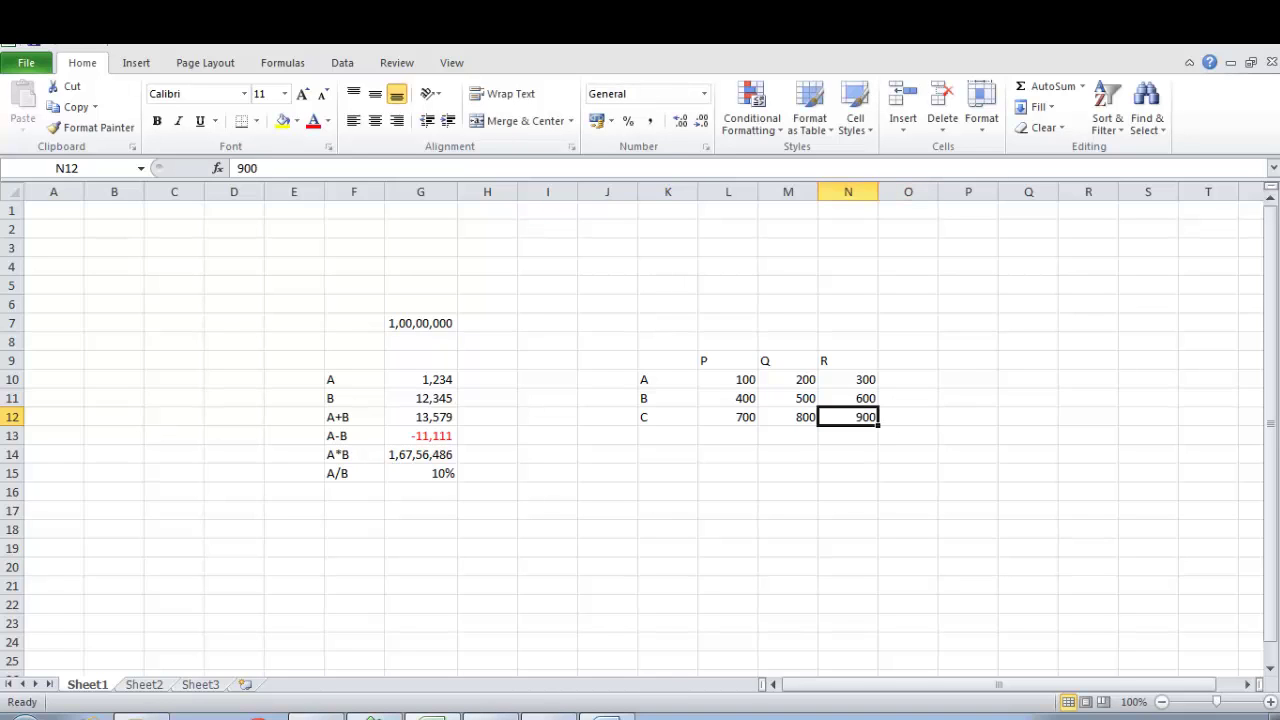
Replace the column headers in cells L9 to N9 with R1, R2 and R3.
{"action": "key", "text": "Left"}
{"action": "key", "text": "Left"}
{"action": "key", "text": "Left"}
{"action": "key", "text": "Up"}
{"action": "key", "text": "Up"}
{"action": "key", "text": "Up"}
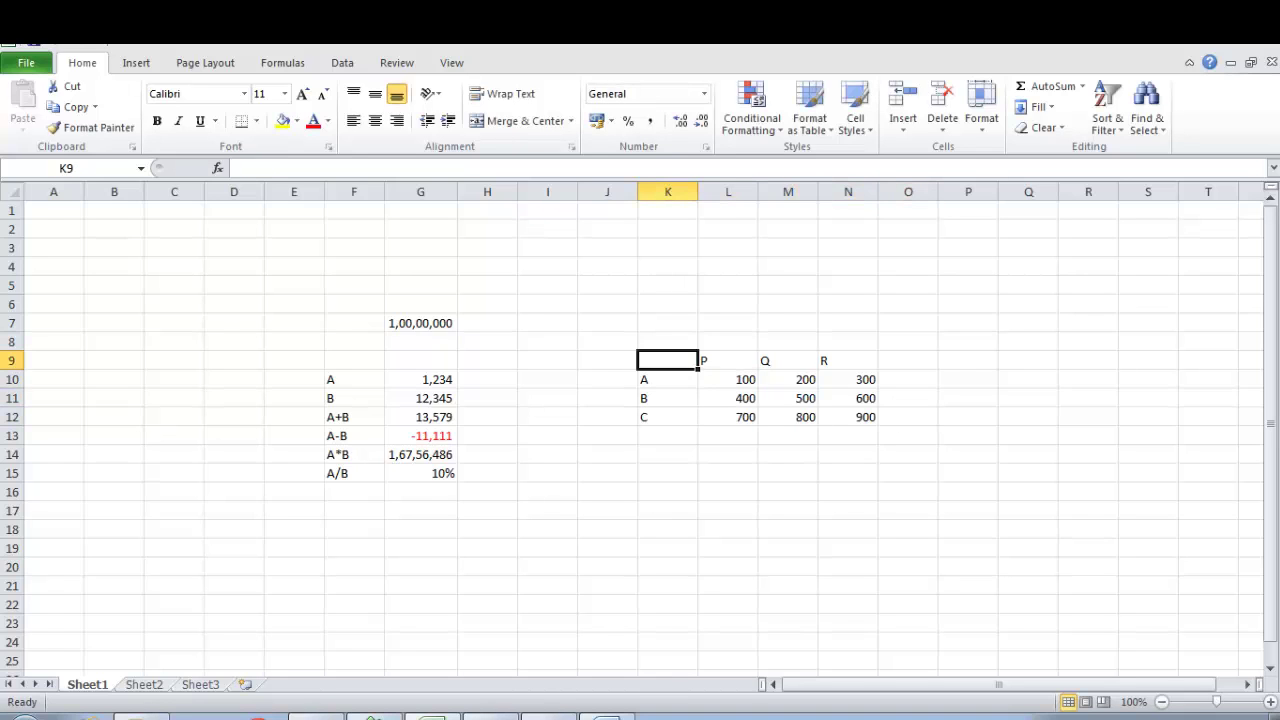
{"action": "key", "text": "Down"}
{"action": "key", "text": "Up"}
{"action": "key", "text": "Right"}
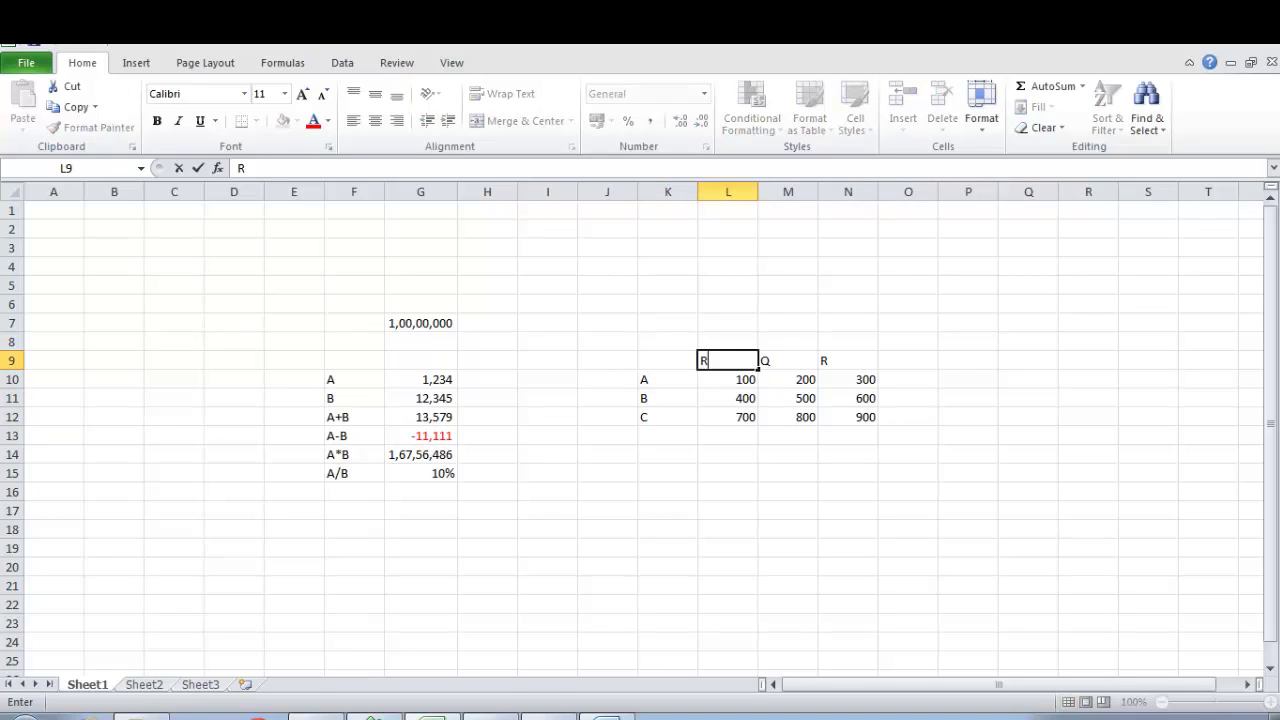
{"action": "type", "text": "R1"}
{"action": "key", "text": "Tab"}
{"action": "type", "text": "R2"}
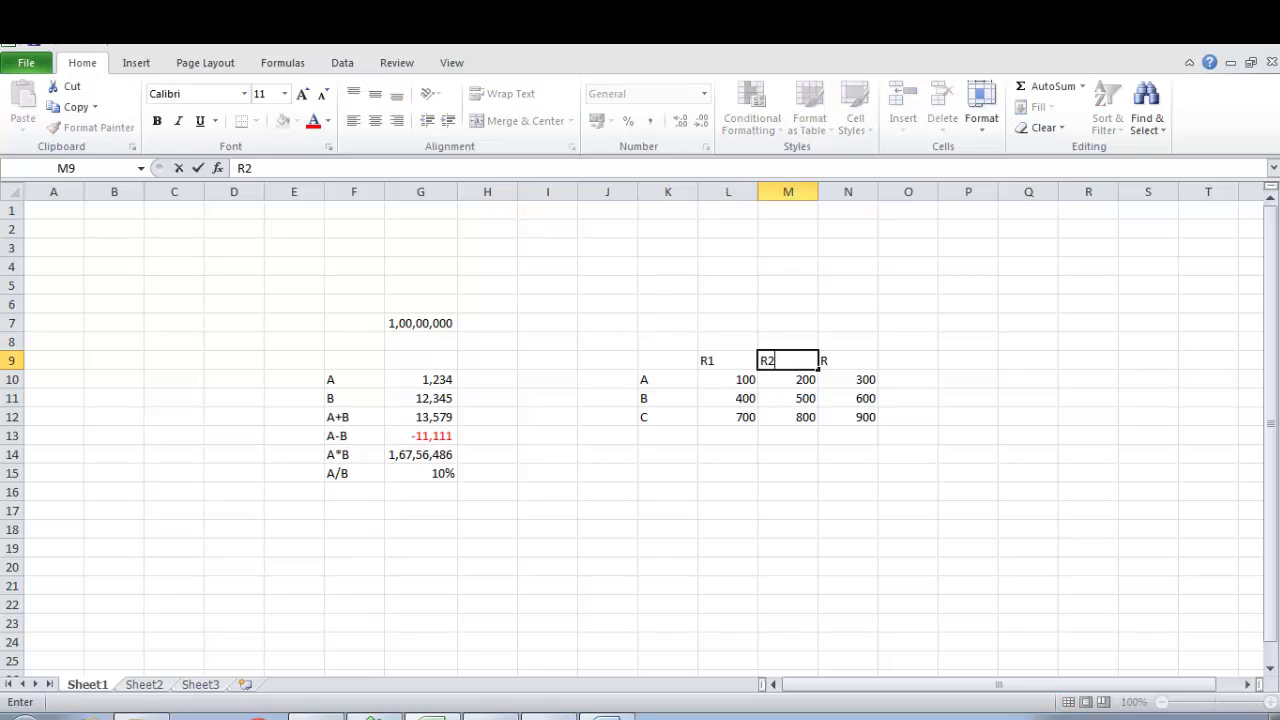
{"action": "key", "text": "Tab"}
{"action": "type", "text": "R3"}
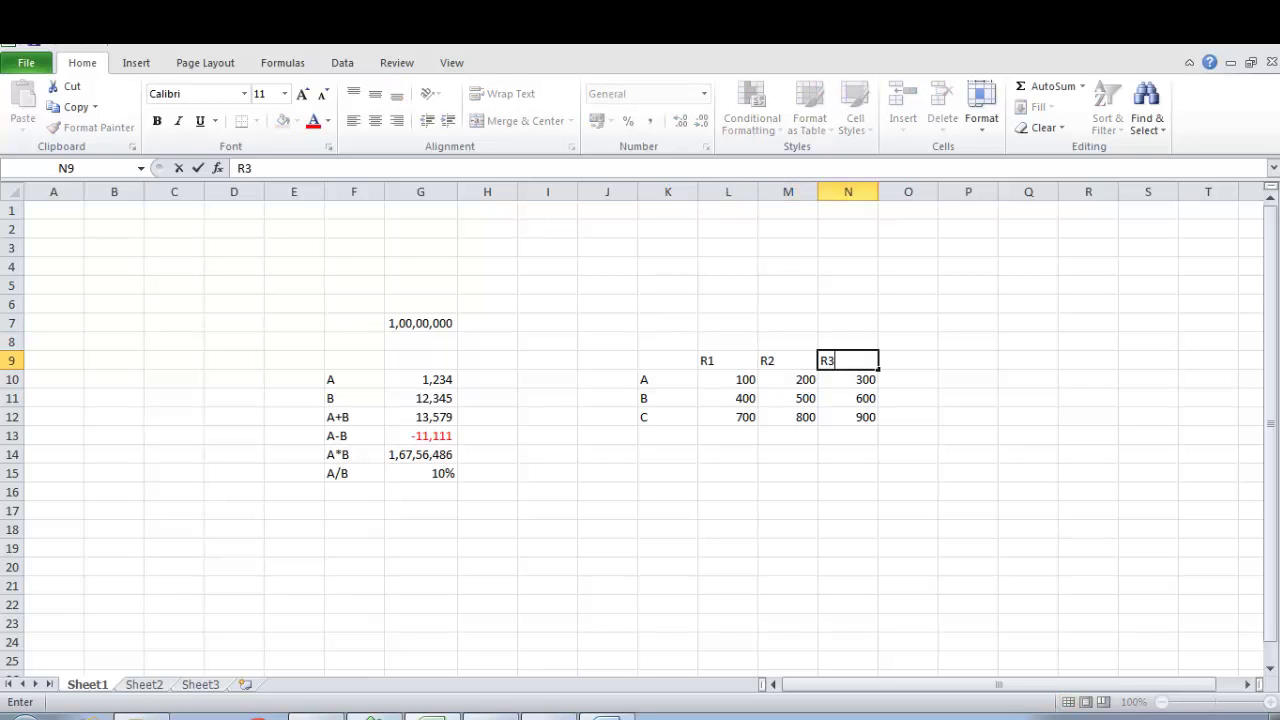
{"action": "key", "text": "Down"}
Right-align the column headers R1, R2 and R3 in cells L9 to N9.
{"action": "key", "text": "Down"}
{"action": "key", "text": "Down"}
{"action": "key", "text": "Left"}
{"action": "key", "text": "Left"}
{"action": "key", "text": "Down"}
{"action": "key", "text": "Up"}
{"action": "key", "text": "Up"}
{"action": "key", "text": "Up"}
{"action": "key", "text": "Up"}
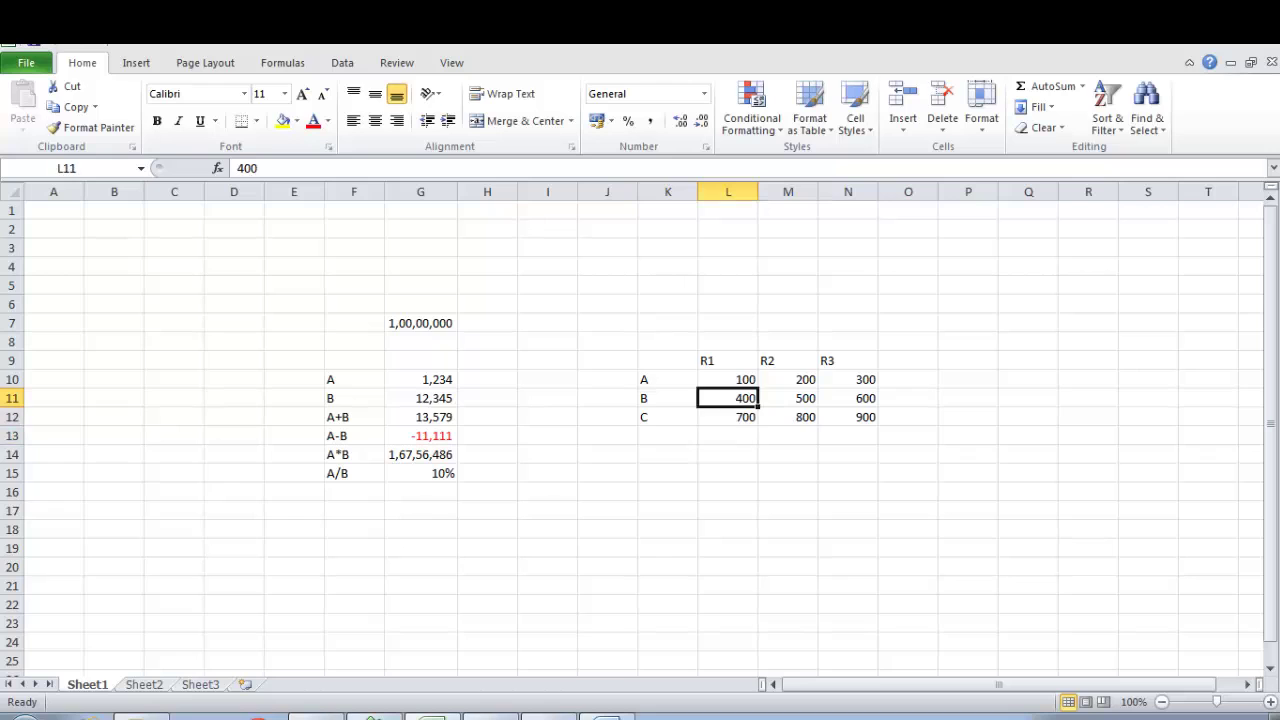
{"action": "key", "text": "shift+Right"}
{"action": "key", "text": "shift+Right"}
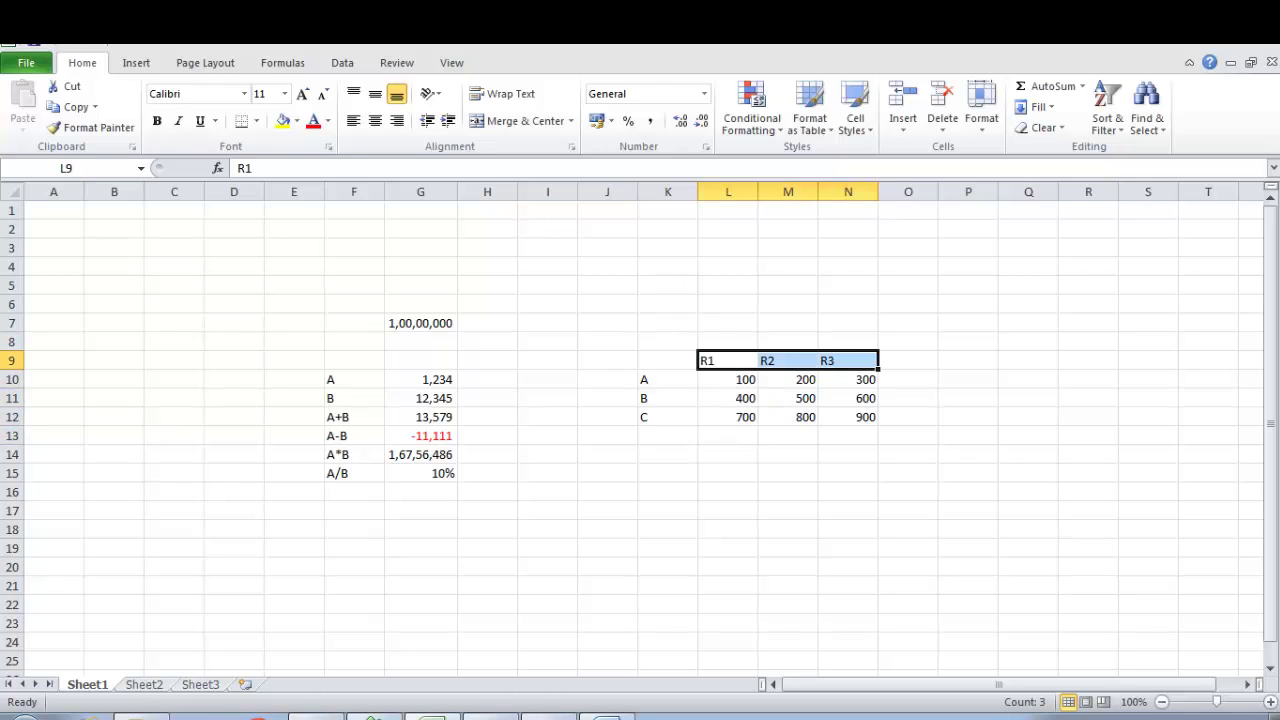
{"action": "key", "text": "alt+h"}
{"action": "key", "text": "a"}
{"action": "key", "text": "r"}
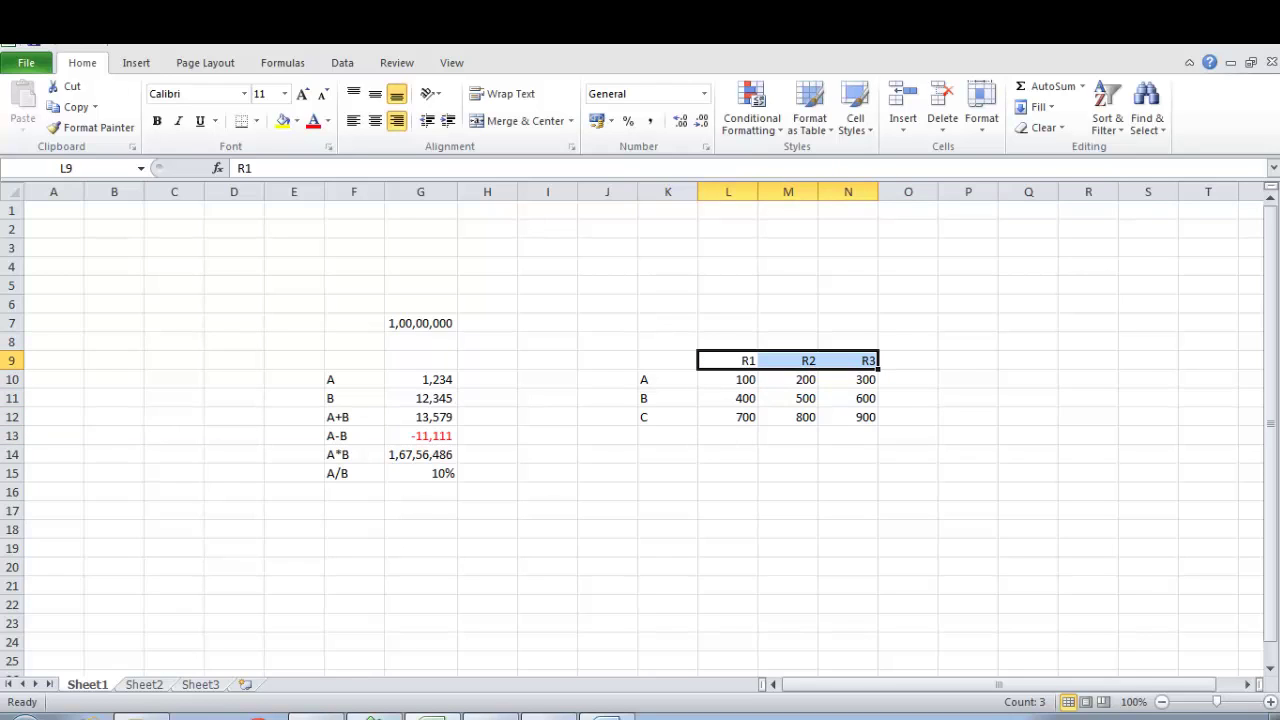
Enter the row label Total in cell K13, directly below row label C.
{"action": "key", "text": "Down"}
{"action": "key", "text": "Down"}
{"action": "key", "text": "Down"}
{"action": "key", "text": "Down"}
{"action": "key", "text": "Down"}
{"action": "key", "text": "Down"}
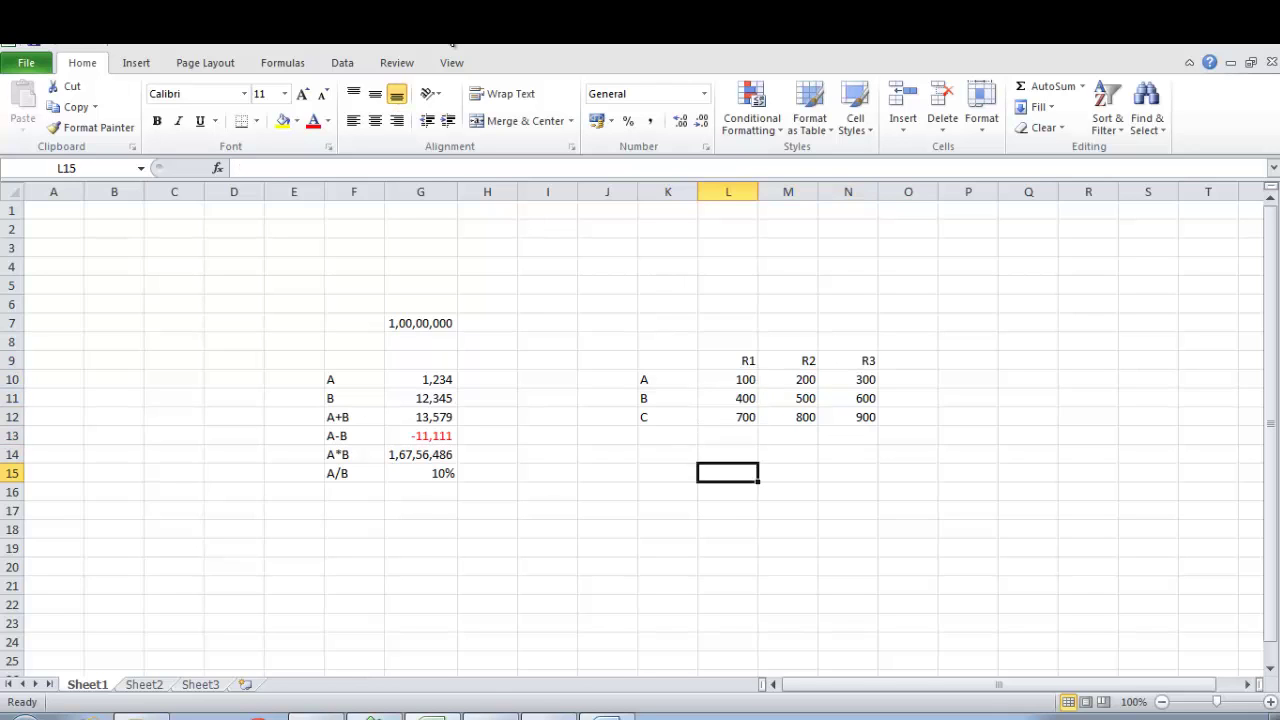
{"action": "key", "text": "Up"}
{"action": "key", "text": "Up"}
{"action": "key", "text": "Left"}
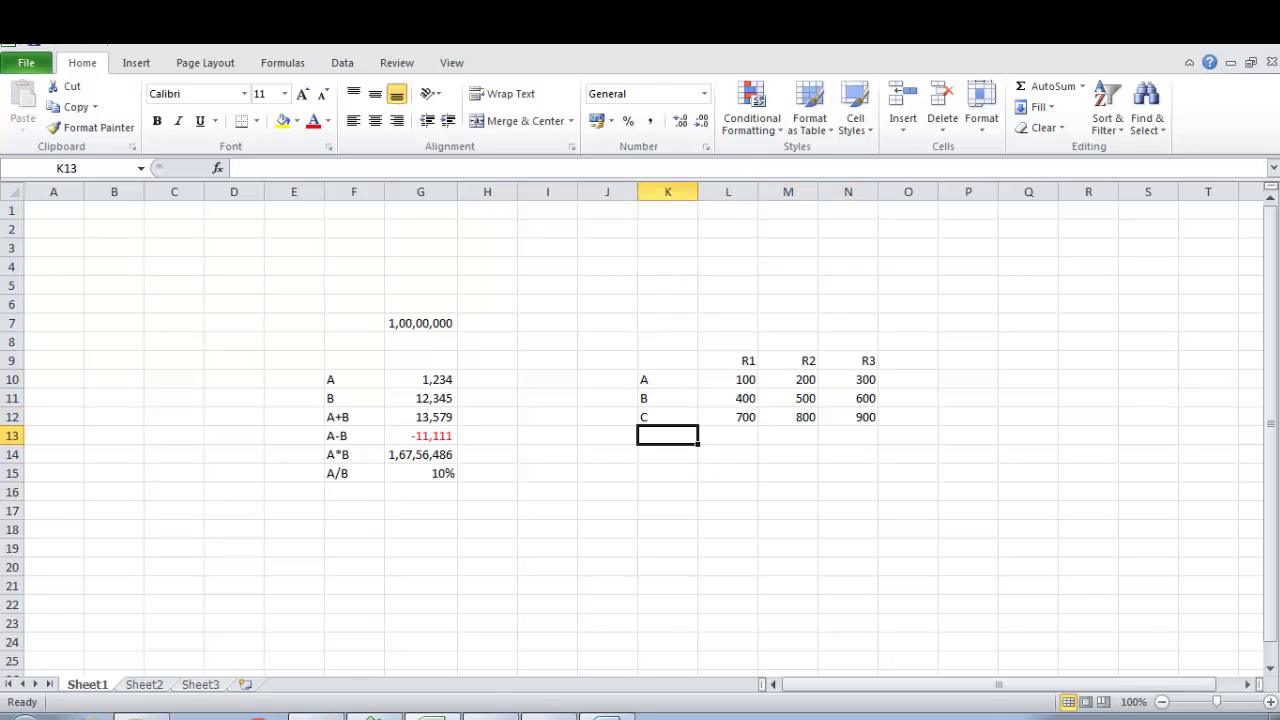
{"action": "type", "text": "Total"}
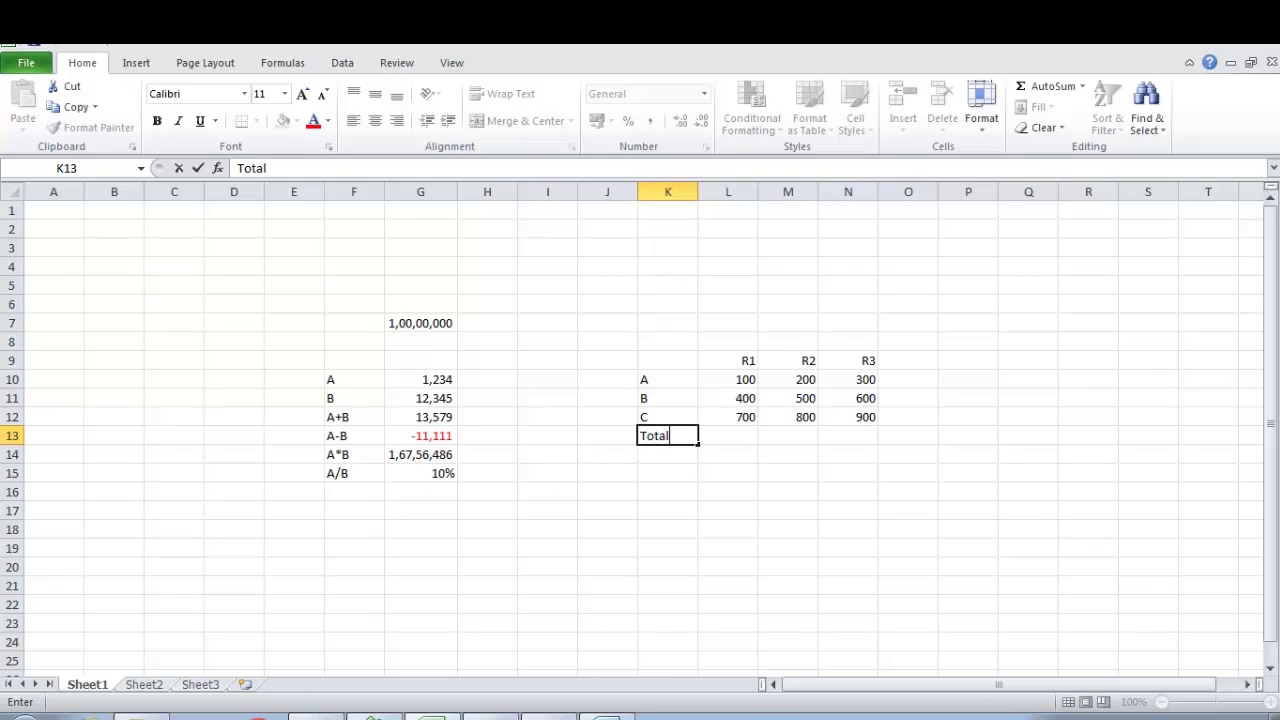
{"action": "key", "text": "Return"}
Enter the title "% contributon of A, B, & C each to each of R1, R2, R3." in cell K6.
{"action": "key", "text": "Up"}
{"action": "key", "text": "Up"}
{"action": "key", "text": "Up"}
{"action": "key", "text": "Up"}
{"action": "key", "text": "Up"}
{"action": "key", "text": "Up"}
{"action": "key", "text": "Up"}
{"action": "key", "text": "Up"}
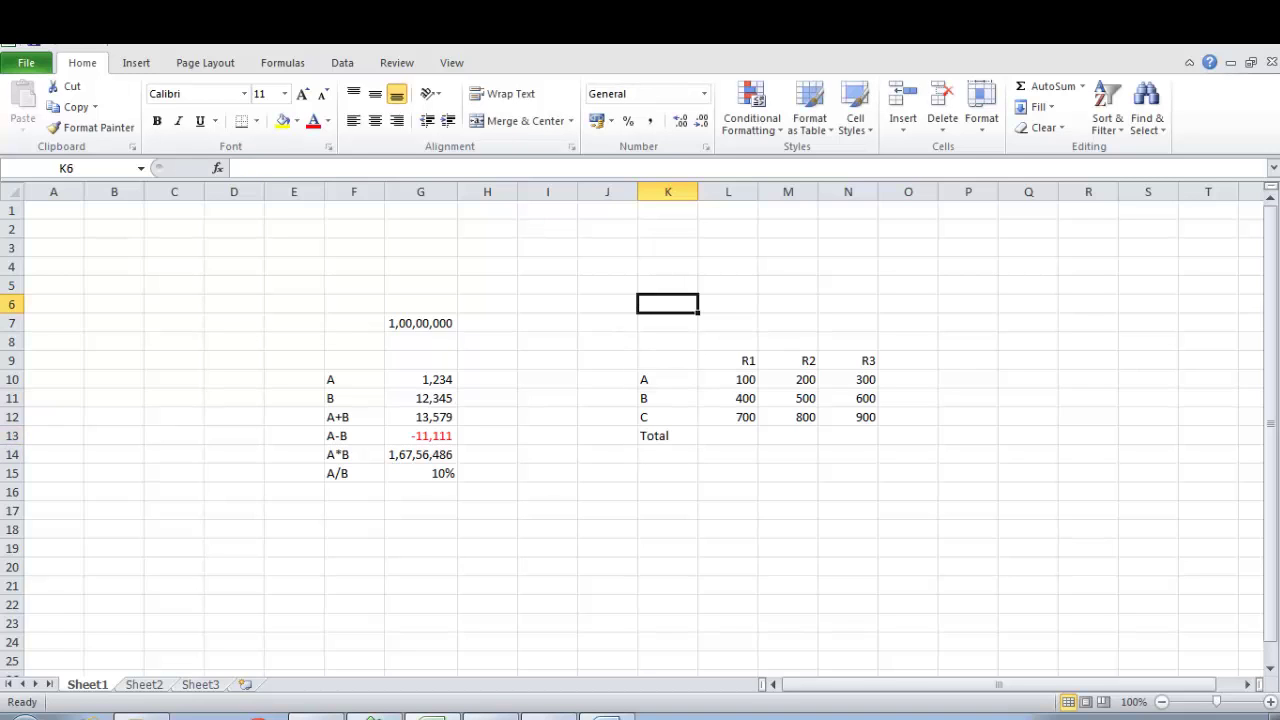
{"action": "type", "text": "%"}
{"action": "key", "text": "BackSpace"}
{"action": "type", "text": "% c"}
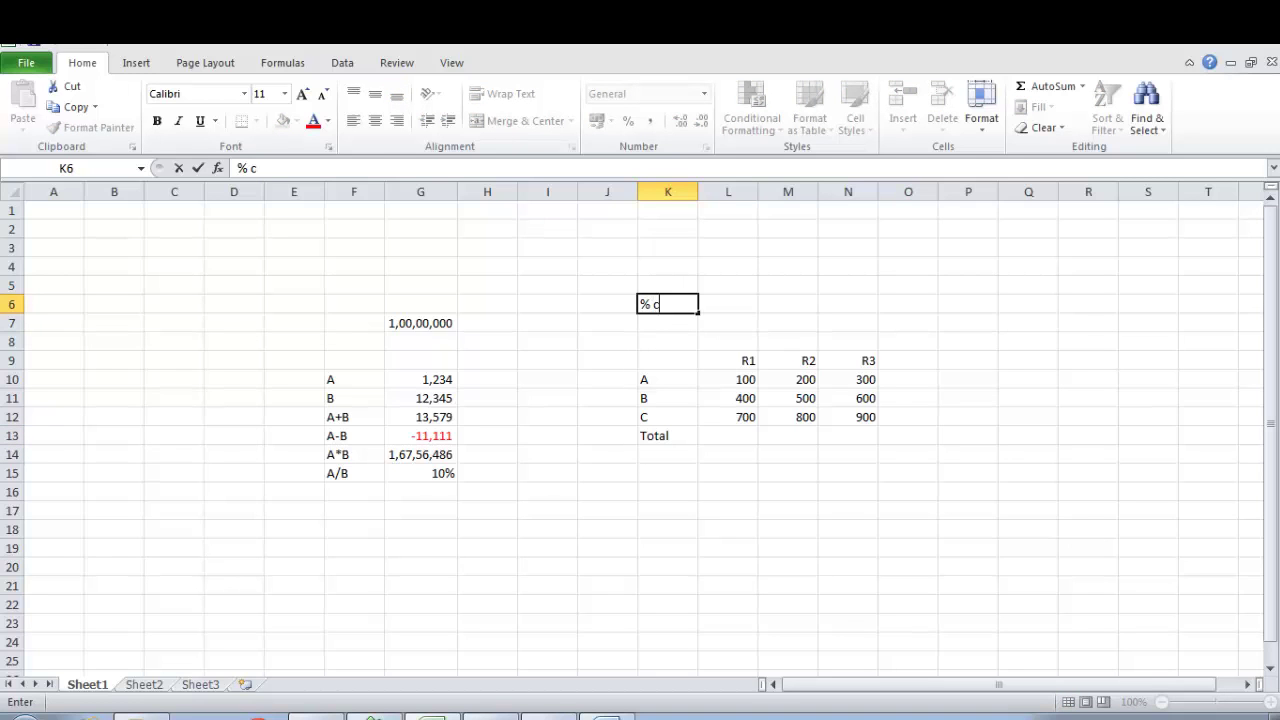
{"action": "type", "text": "ontributon o"}
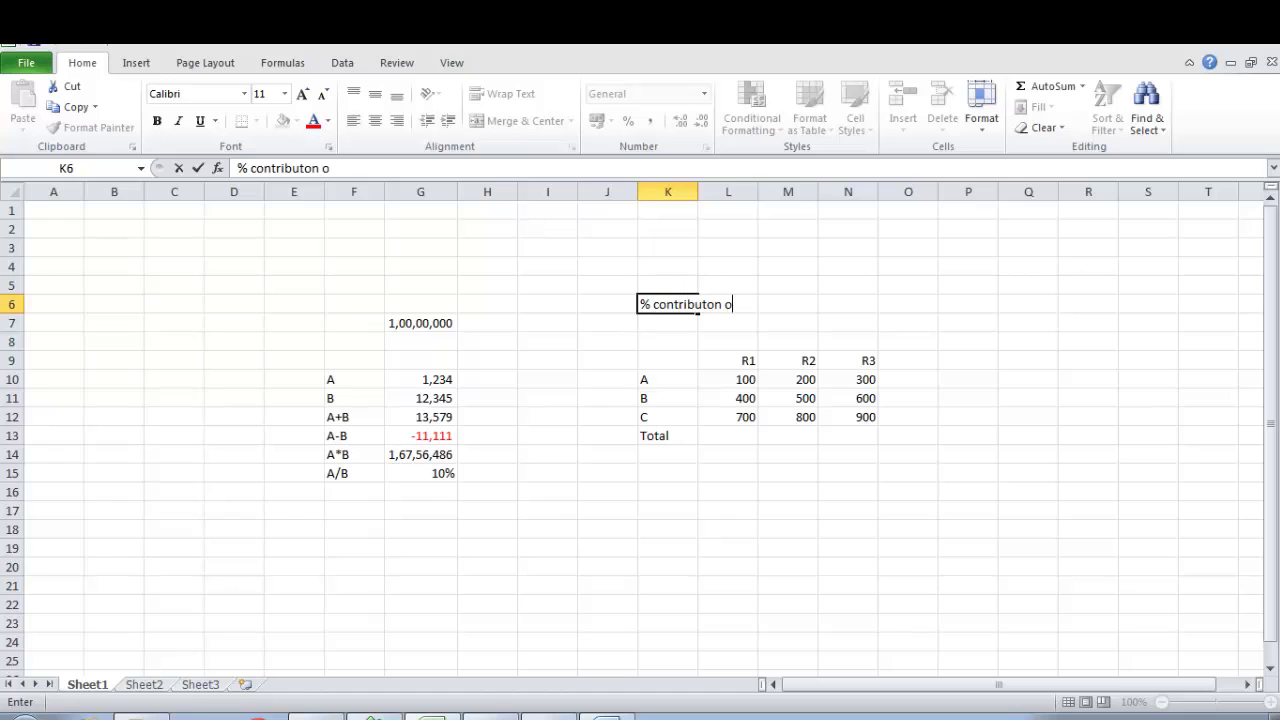
{"action": "type", "text": "f A, B, & C each to each "}
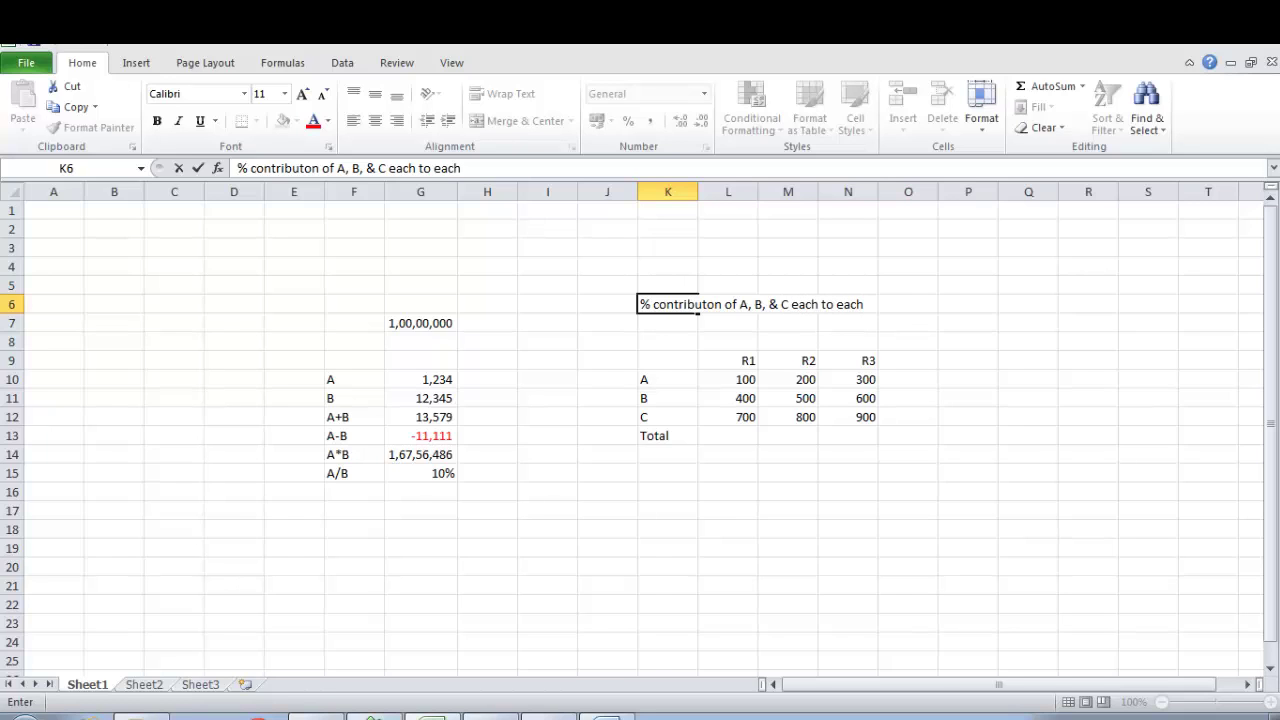
{"action": "type", "text": "of R1, R2, R"}
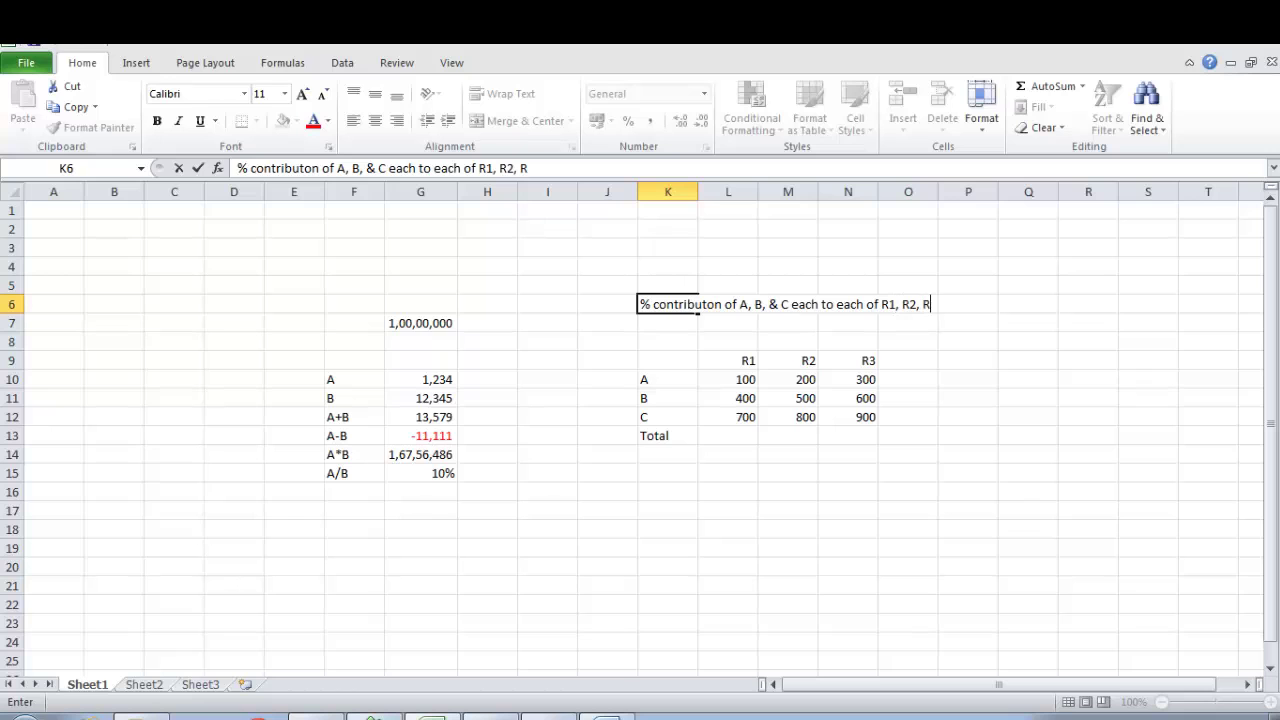
{"action": "type", "text": "3."}
{"action": "key", "text": "Return"}
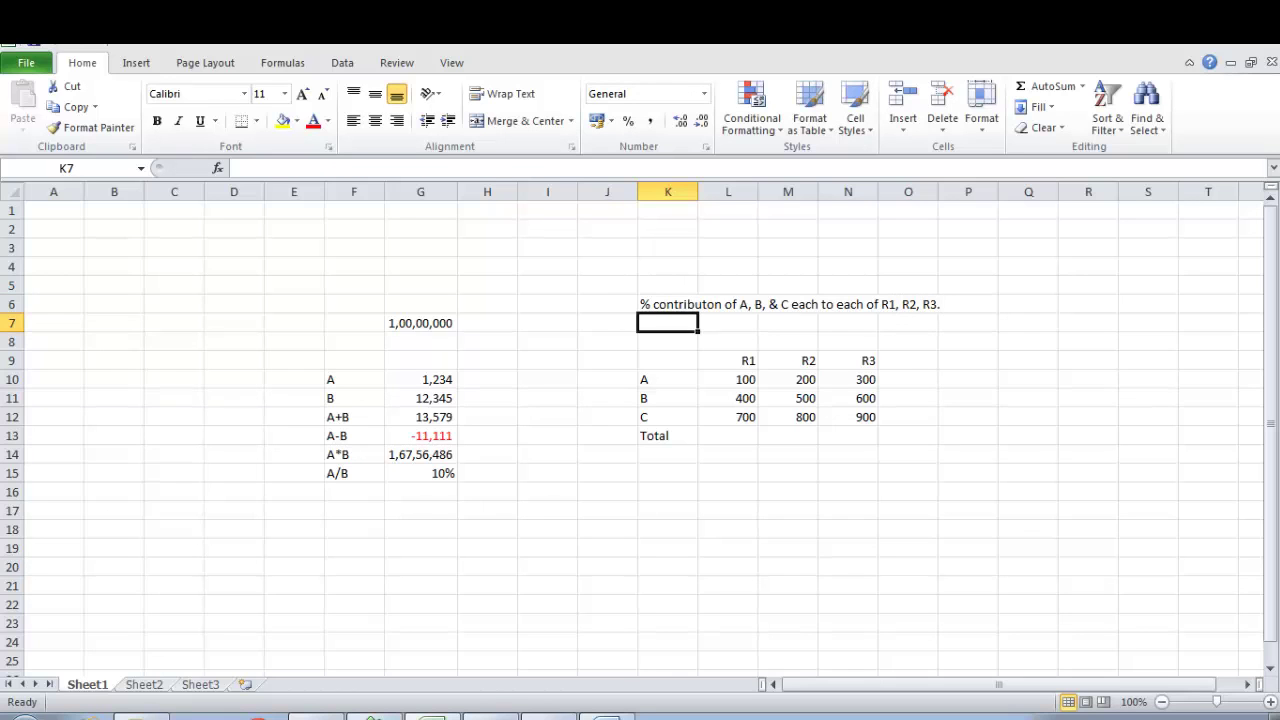
Total the R1 column in cell L13 with the formula =L10+L11+L12.
{"action": "key", "text": "Down"}
{"action": "key", "text": "Down"}
{"action": "key", "text": "Down"}
{"action": "key", "text": "Down"}
{"action": "key", "text": "Down"}
{"action": "key", "text": "Down"}
{"action": "key", "text": "Right"}
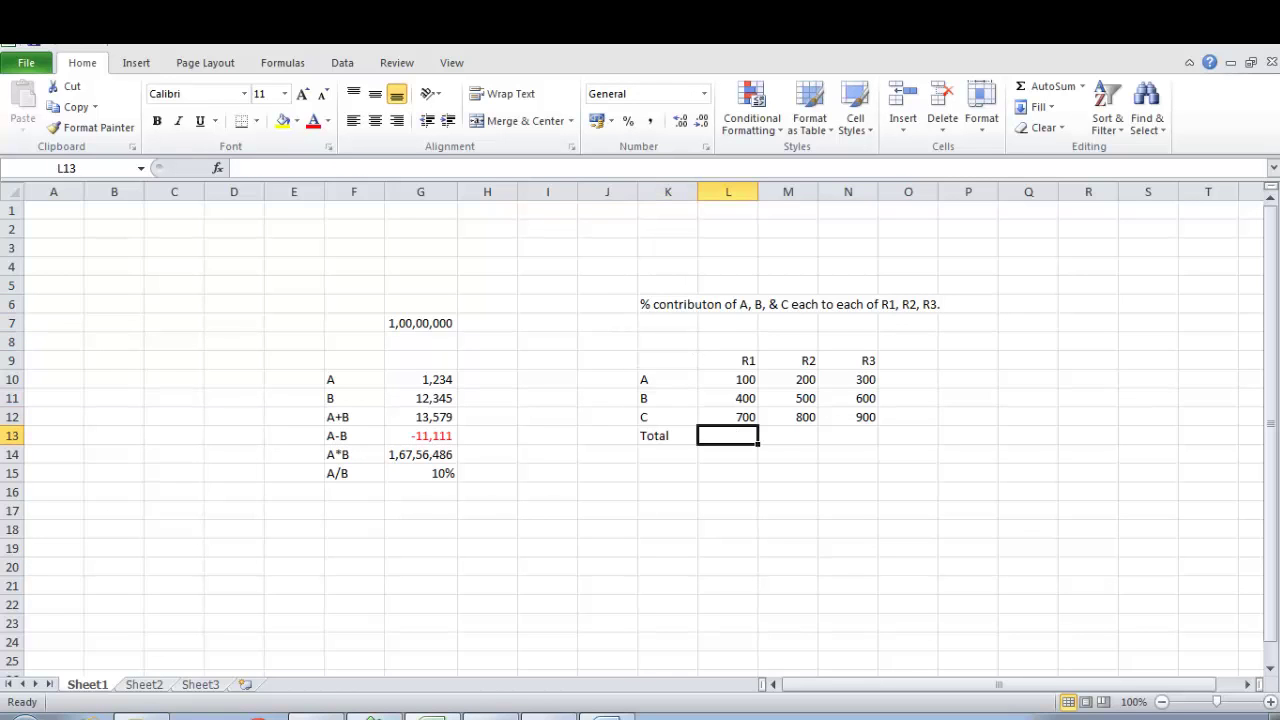
{"action": "type", "text": "="}
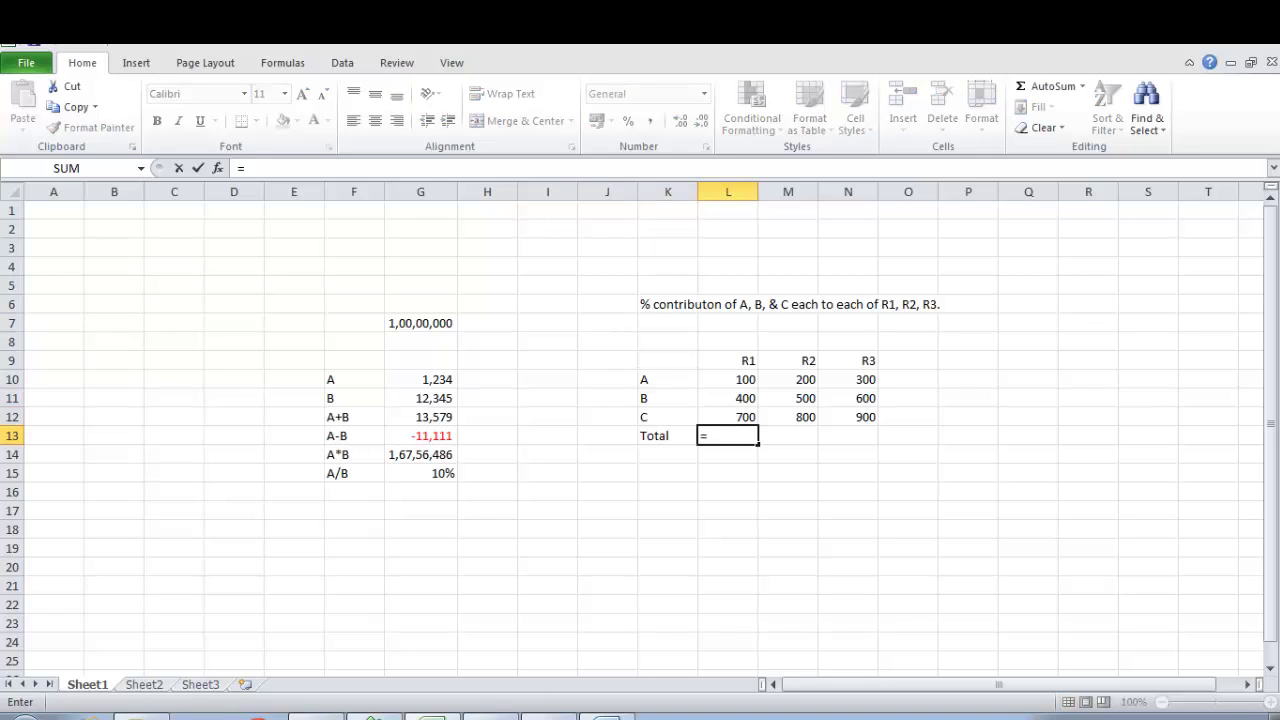
{"action": "key", "text": "Up"}
{"action": "key", "text": "Up"}
{"action": "key", "text": "Up"}
{"action": "type", "text": "+"}
{"action": "key", "text": "Up"}
{"action": "key", "text": "Up"}
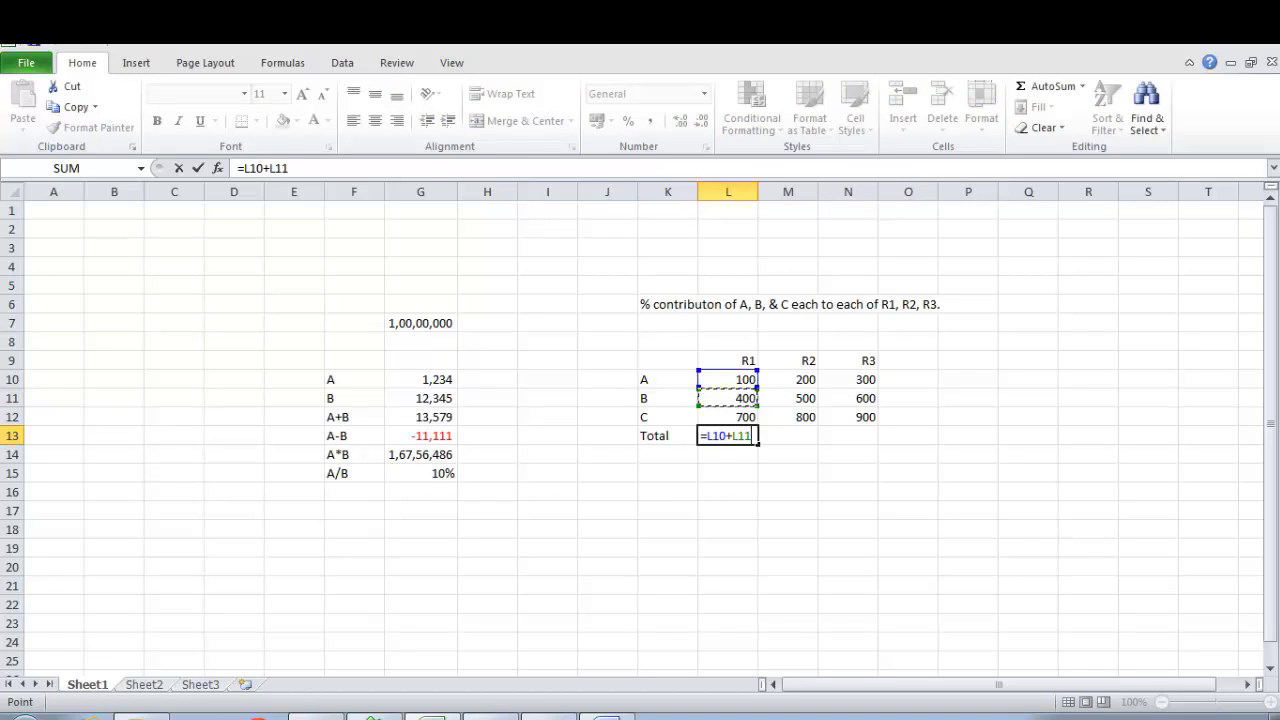
{"action": "type", "text": "+"}
{"action": "key", "text": "Up"}
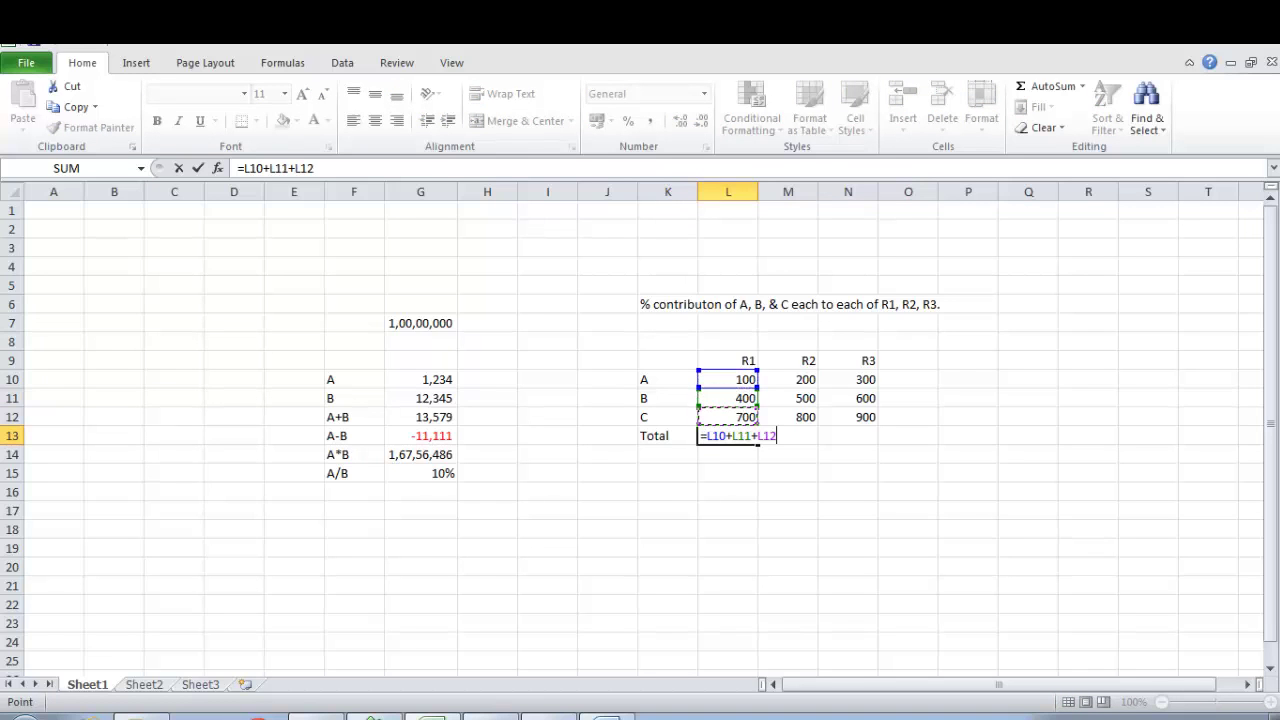
{"action": "key", "text": "Return"}
{"action": "key", "text": "Up"}
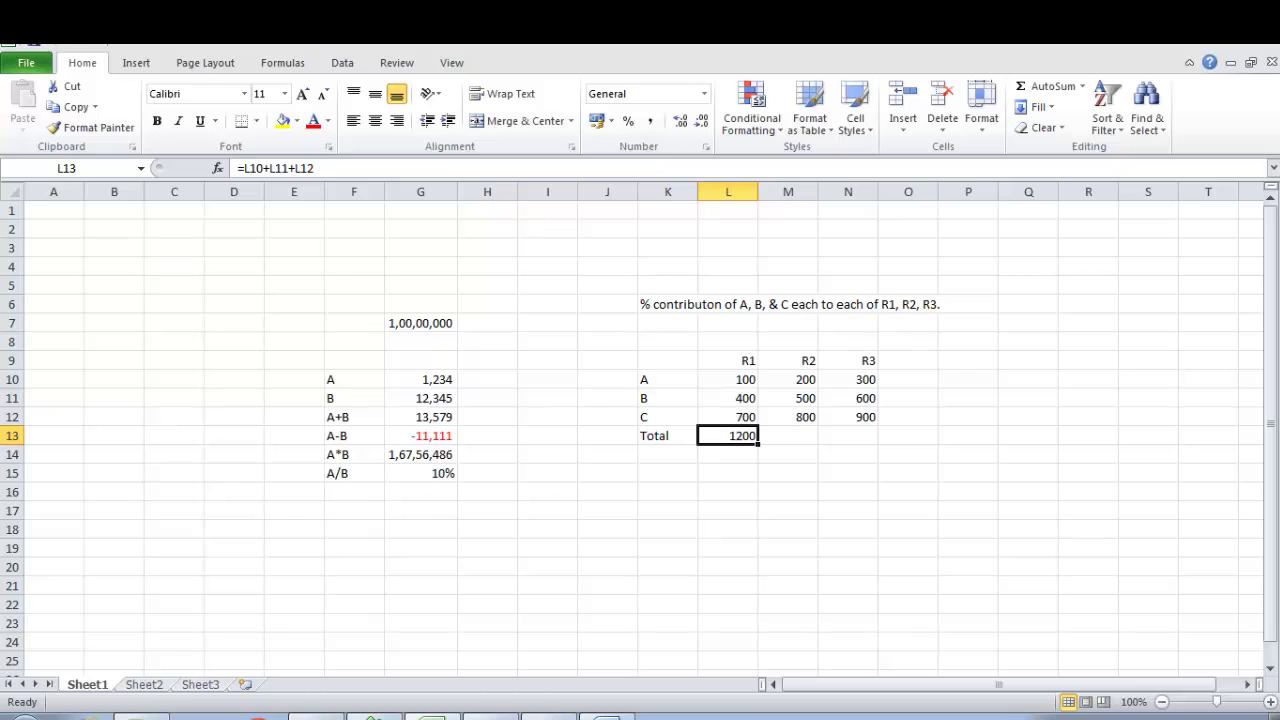
Replace the R1 total formula in cell L13 with =SUM(L10:L12).
{"action": "key", "text": "Left"}
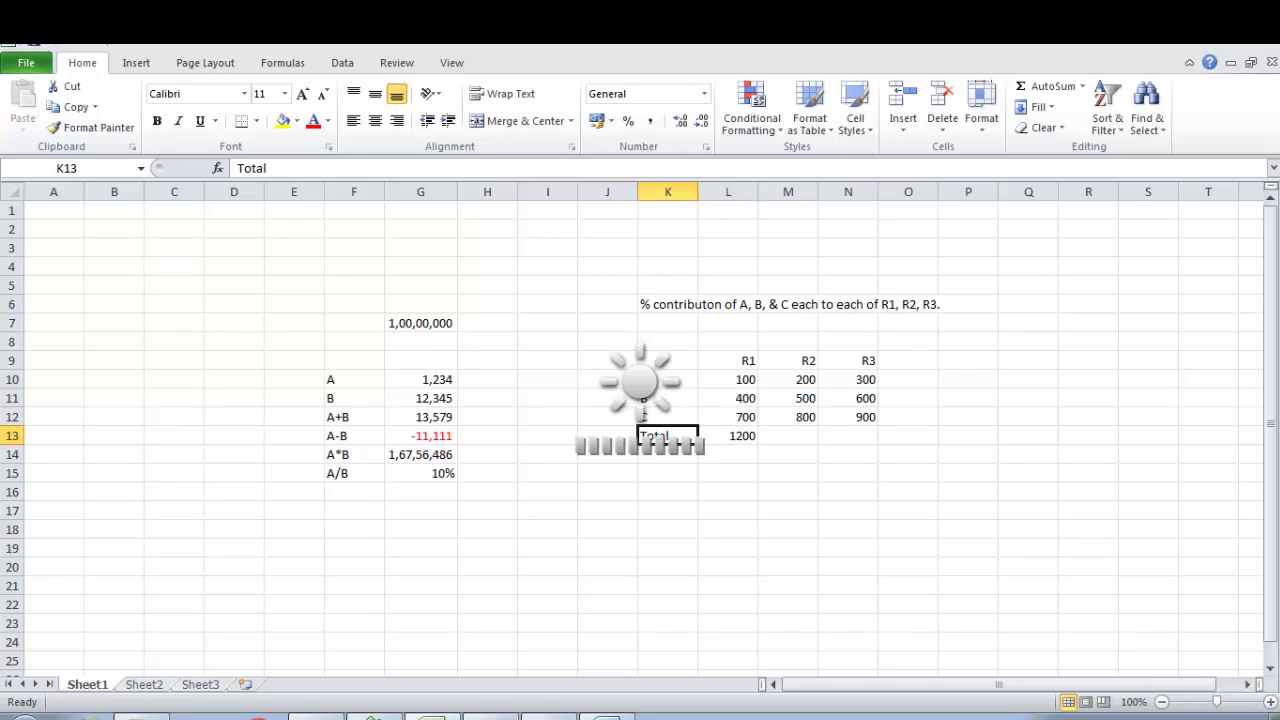
{"action": "key", "text": "Right"}
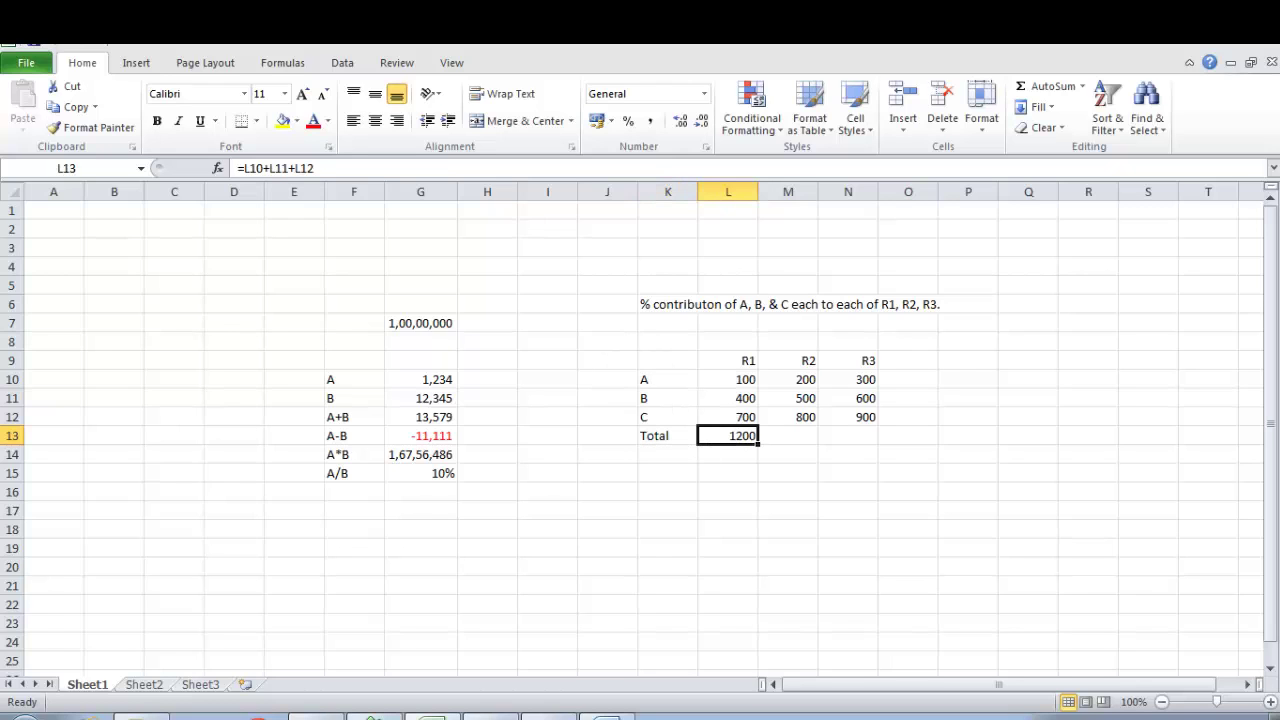
{"action": "type", "text": "=sum"}
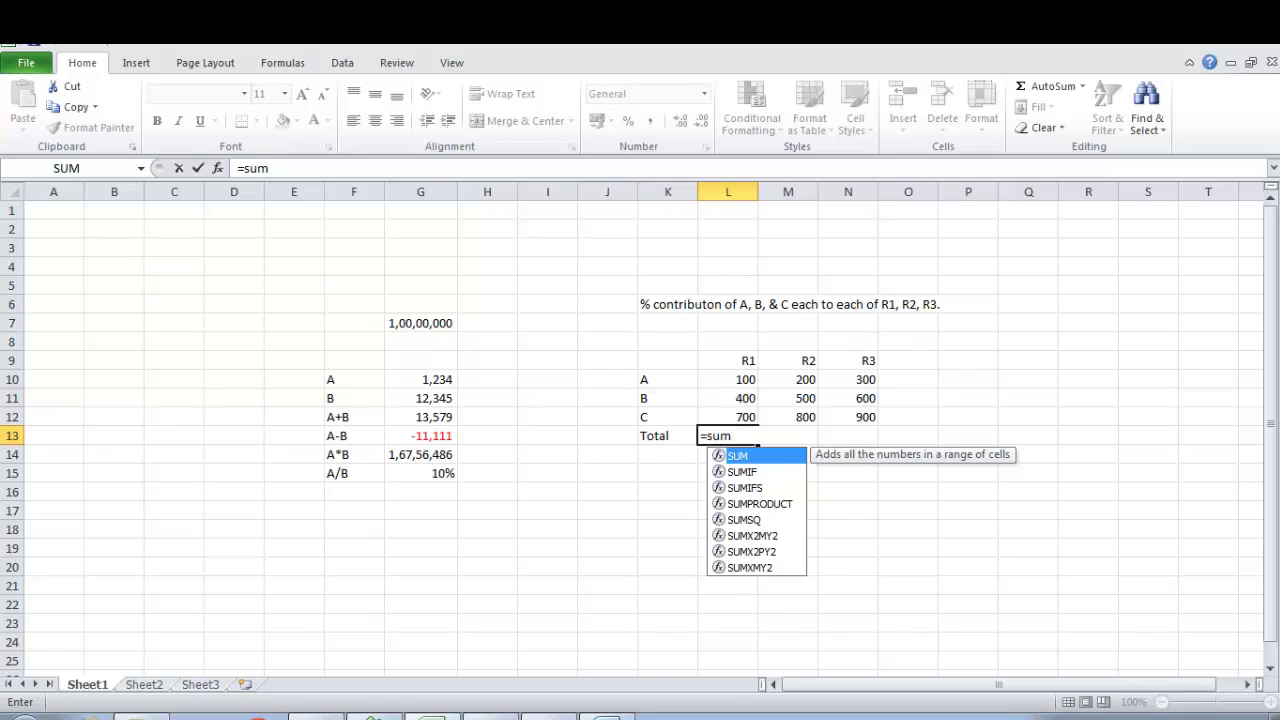
{"action": "key", "text": "Tab"}
{"action": "key", "text": "Up"}
{"action": "key", "text": "shift+Up"}
{"action": "key", "text": "shift+Up"}
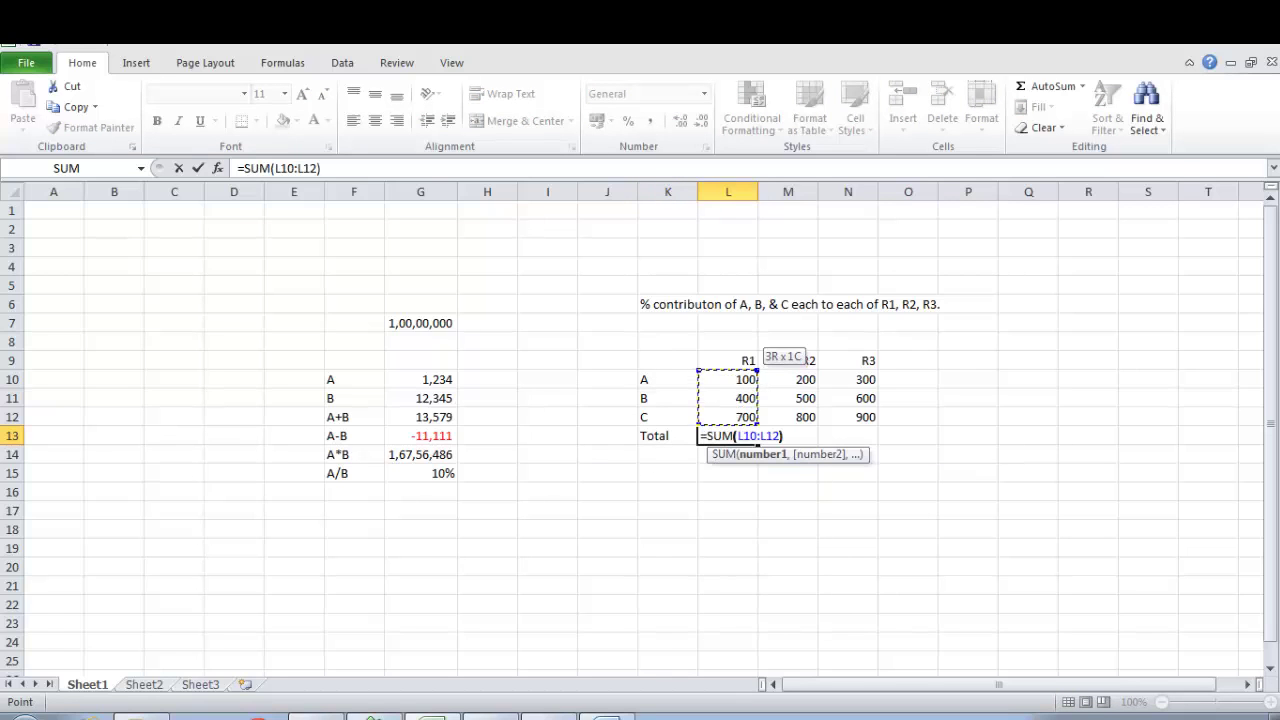
{"action": "key", "text": "Return"}
Copy the R1 total formula from cell L13 to the R2 and R3 totals in M13:N13.
{"action": "key", "text": "Up"}
{"action": "key", "text": "shift+Right"}
{"action": "key", "text": "shift+Right"}
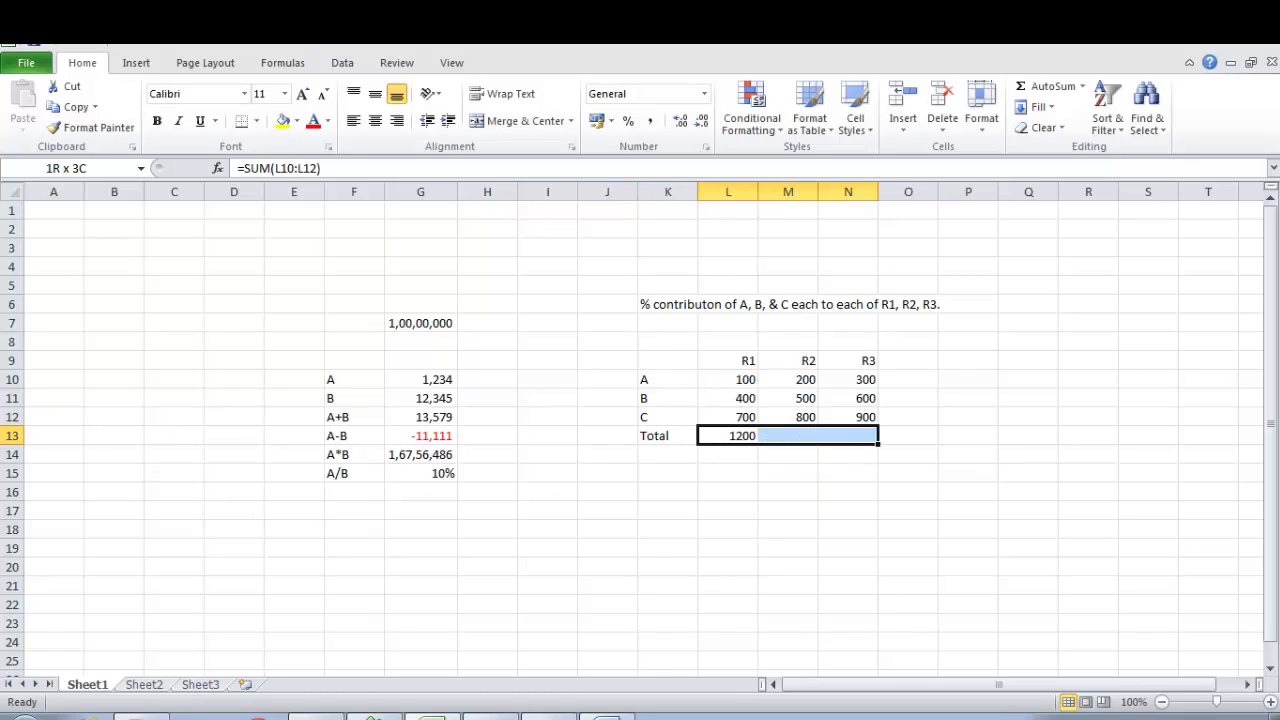
{"action": "key", "text": "Left"}
{"action": "key", "text": "Right"}
{"action": "key", "text": "ctrl+c"}
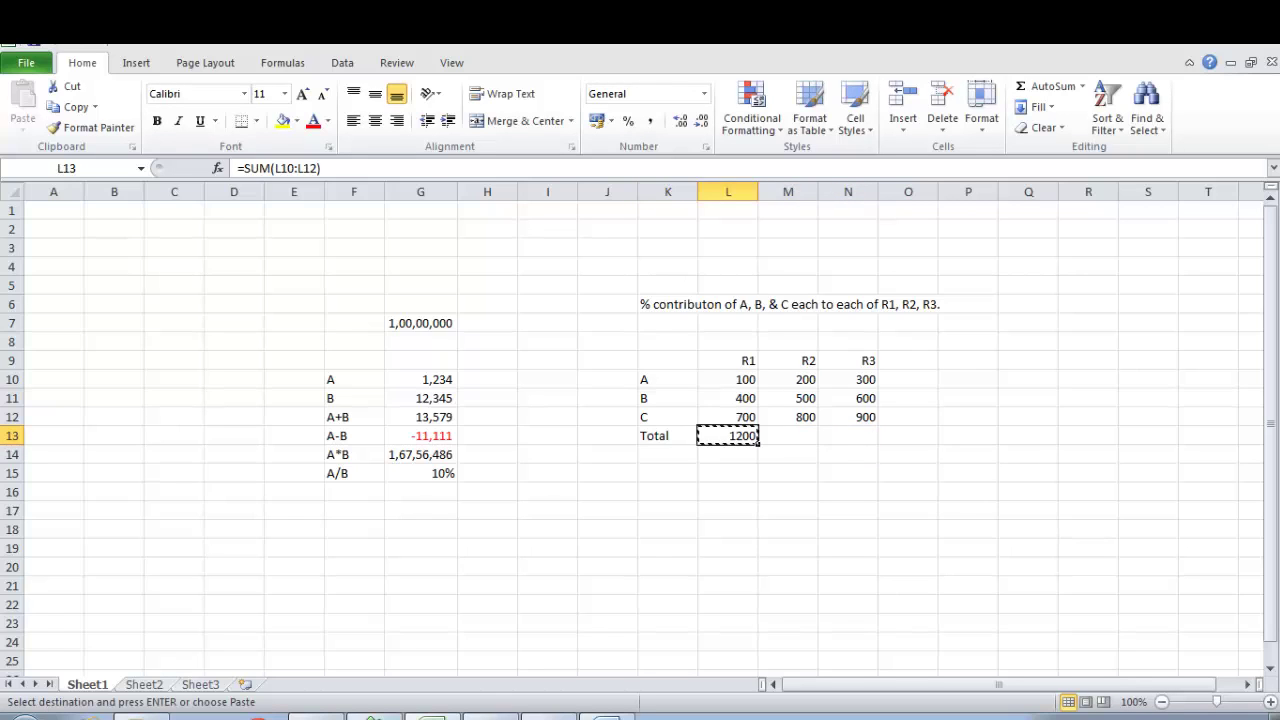
{"action": "key", "text": "Right"}
{"action": "key", "text": "shift+Right"}
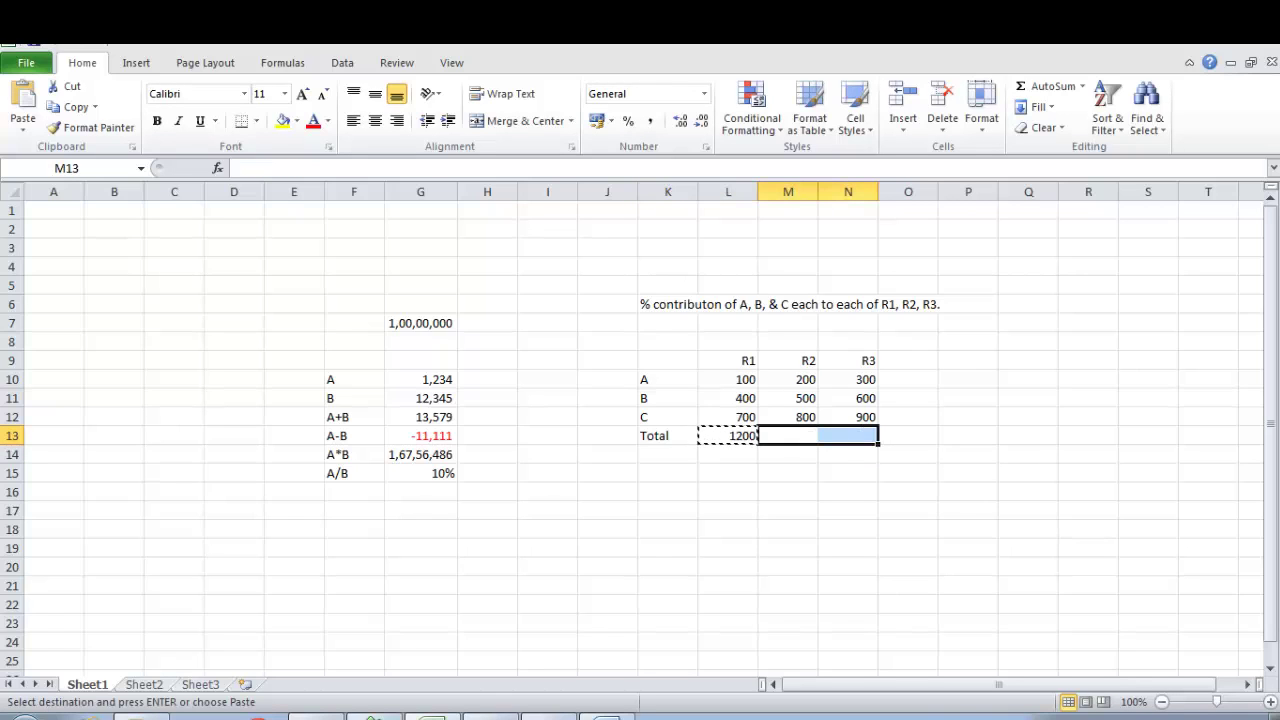
{"action": "key", "text": "ctrl+v"}
{"action": "key", "text": "Escape"}
{"action": "key", "text": "Left"}
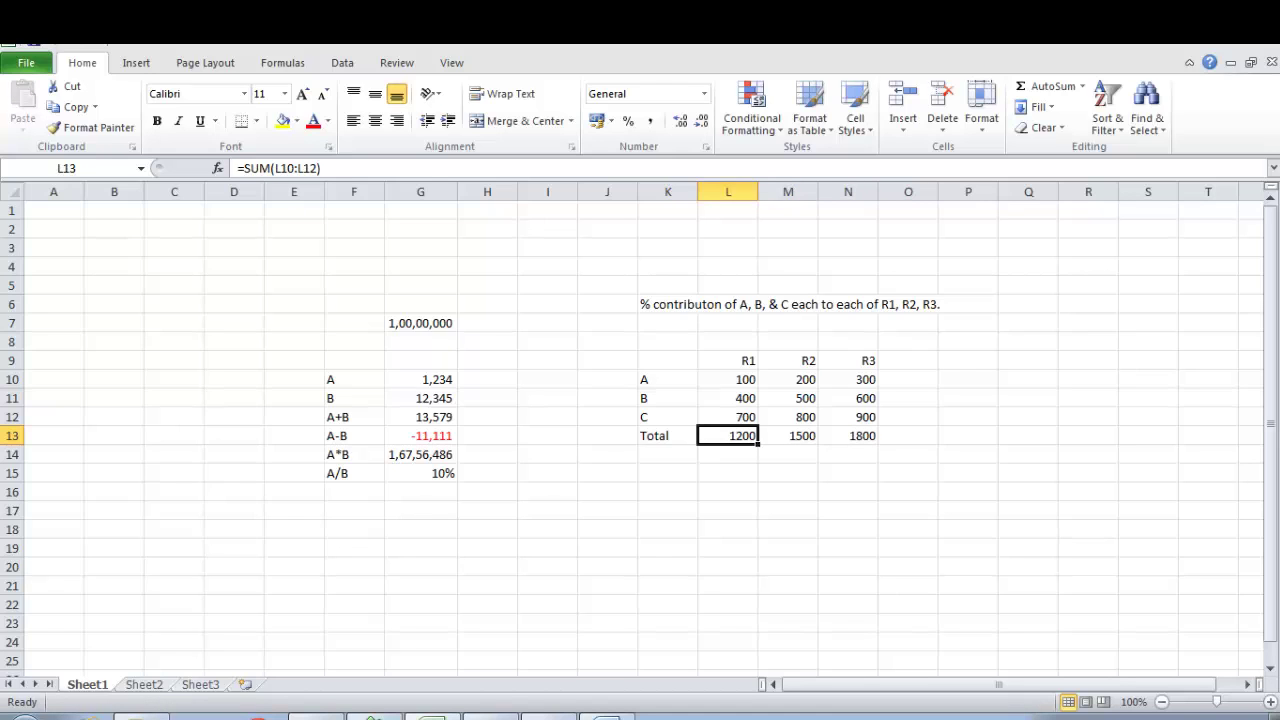
Inspect the ranges referenced by the total formulas in cells L13 and M13.
{"action": "key", "text": "F2"}
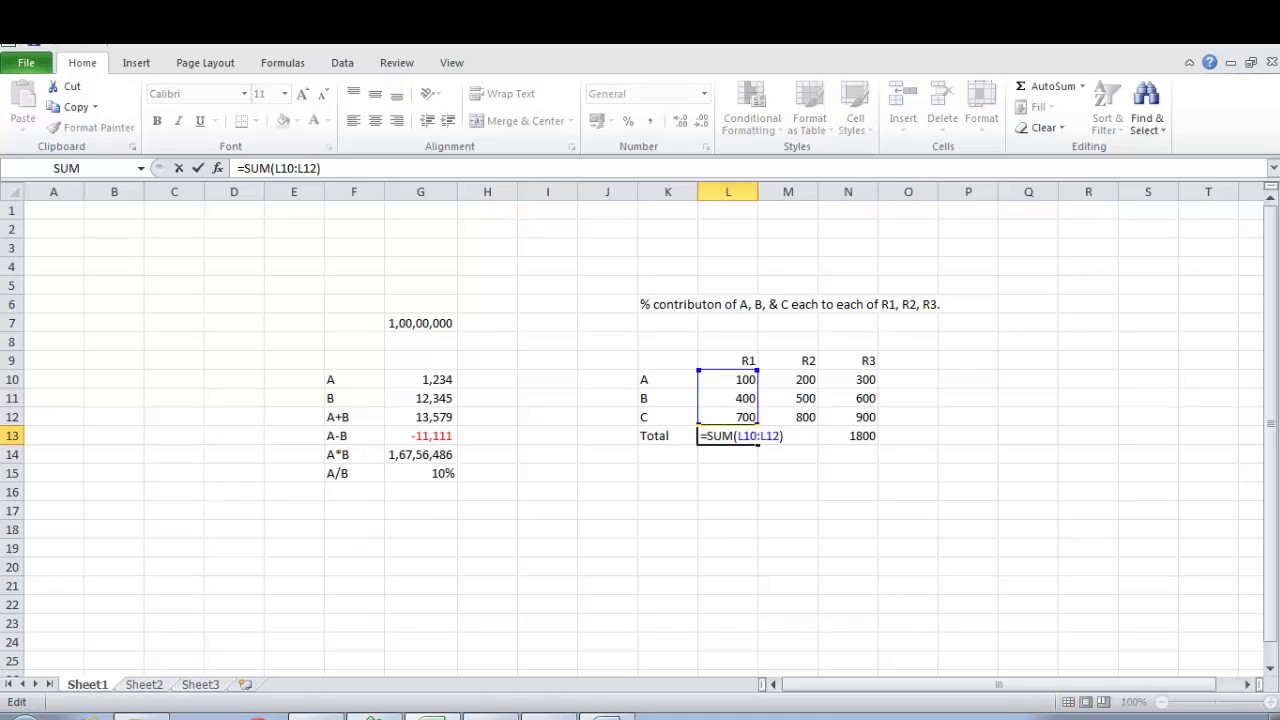
{"action": "key", "text": "Escape"}
{"action": "left_click", "coordinate": [788, 435]}
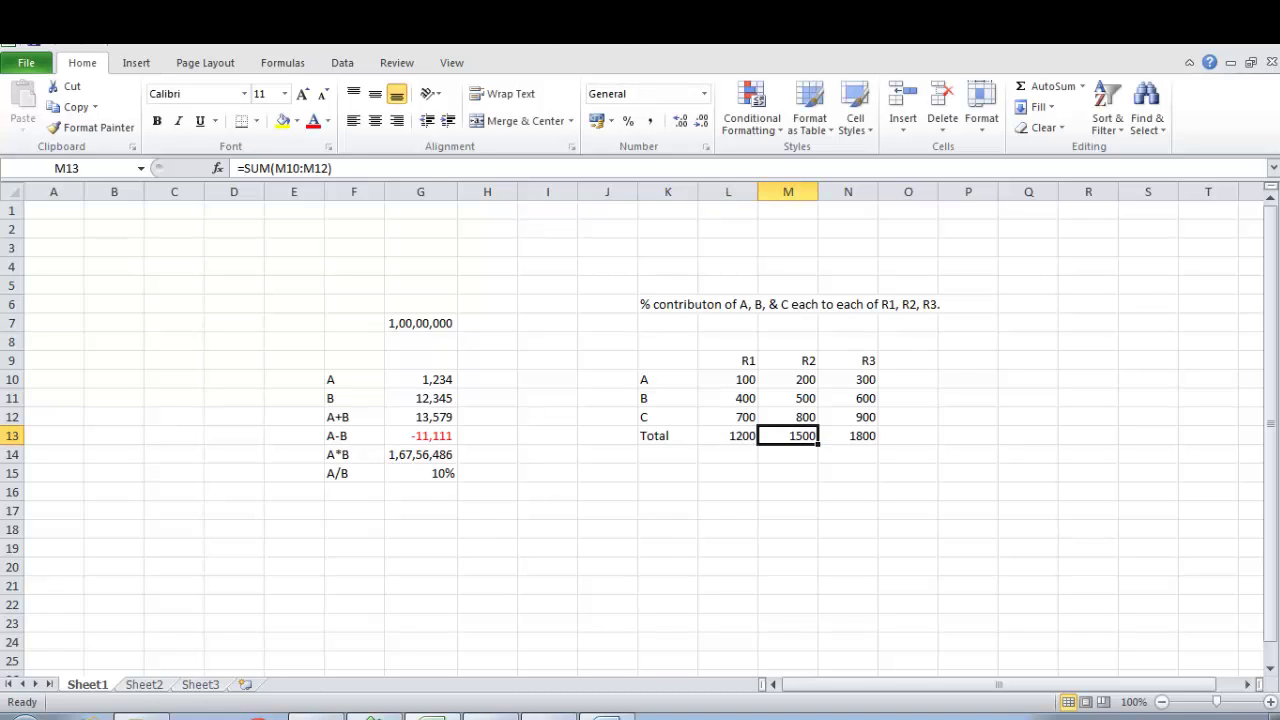
{"action": "key", "text": "F2"}
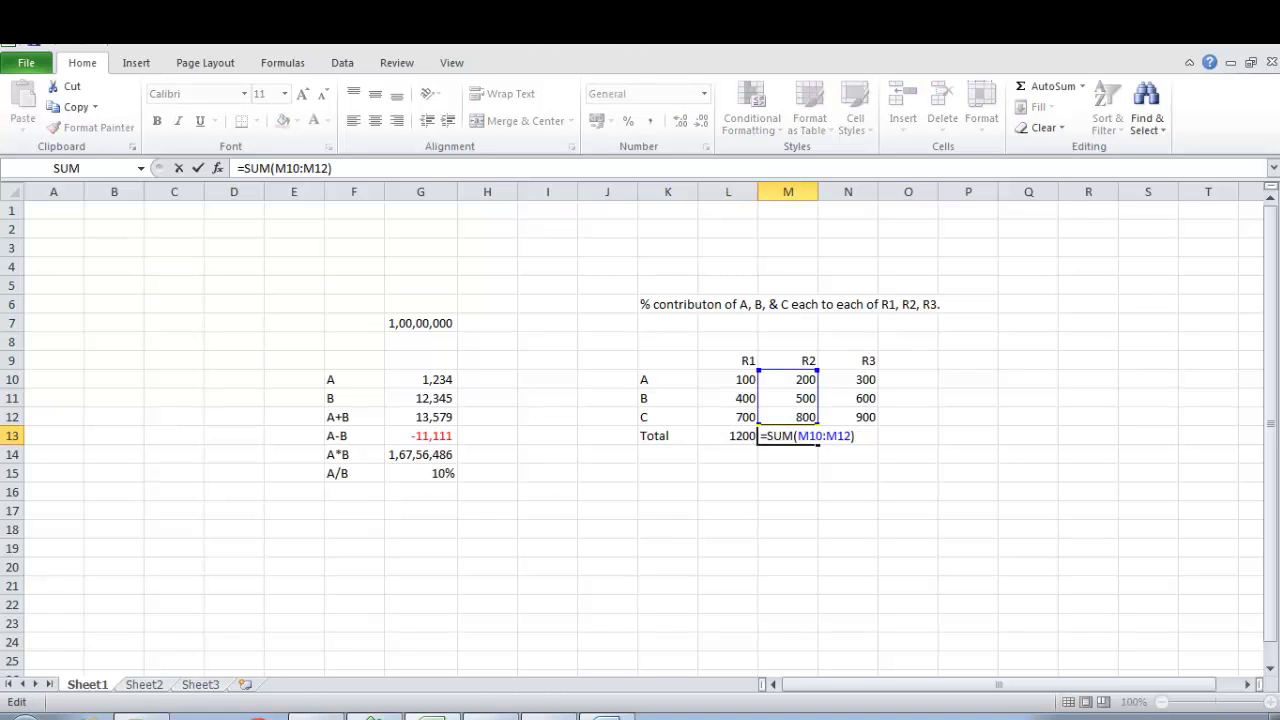
{"action": "key", "text": "Escape"}
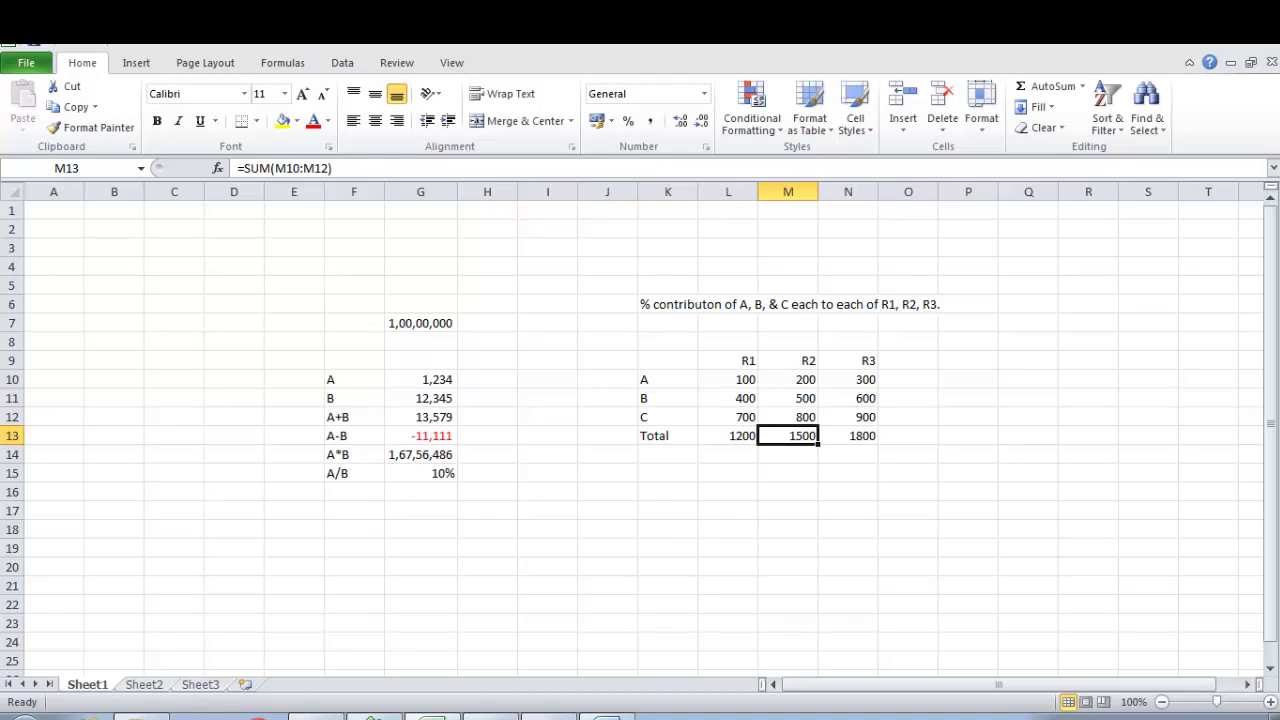
{"action": "key", "text": "Right"}
{"action": "key", "text": "Left"}
{"action": "key", "text": "Left"}
{"action": "key", "text": "Right"}
{"action": "key", "text": "Left"}
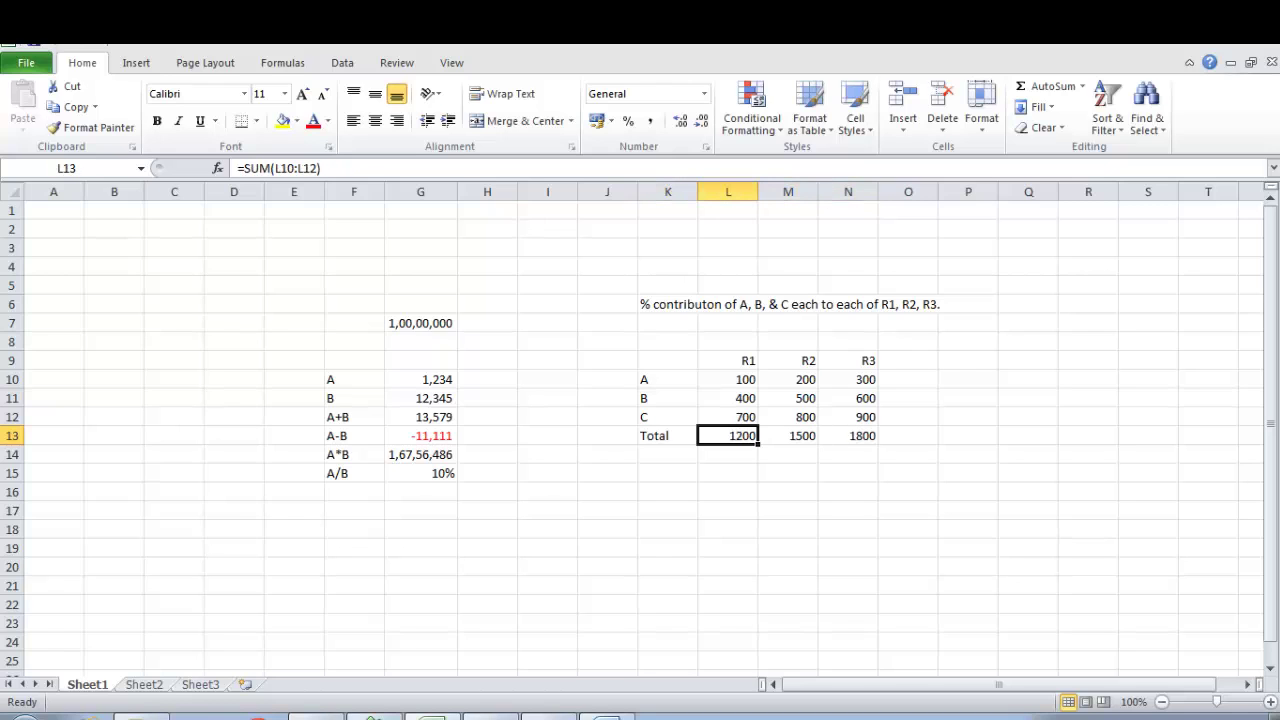
Clear the three column totals in cells L13:N13.
{"action": "key", "text": "shift+Right"}
{"action": "key", "text": "shift+Right"}
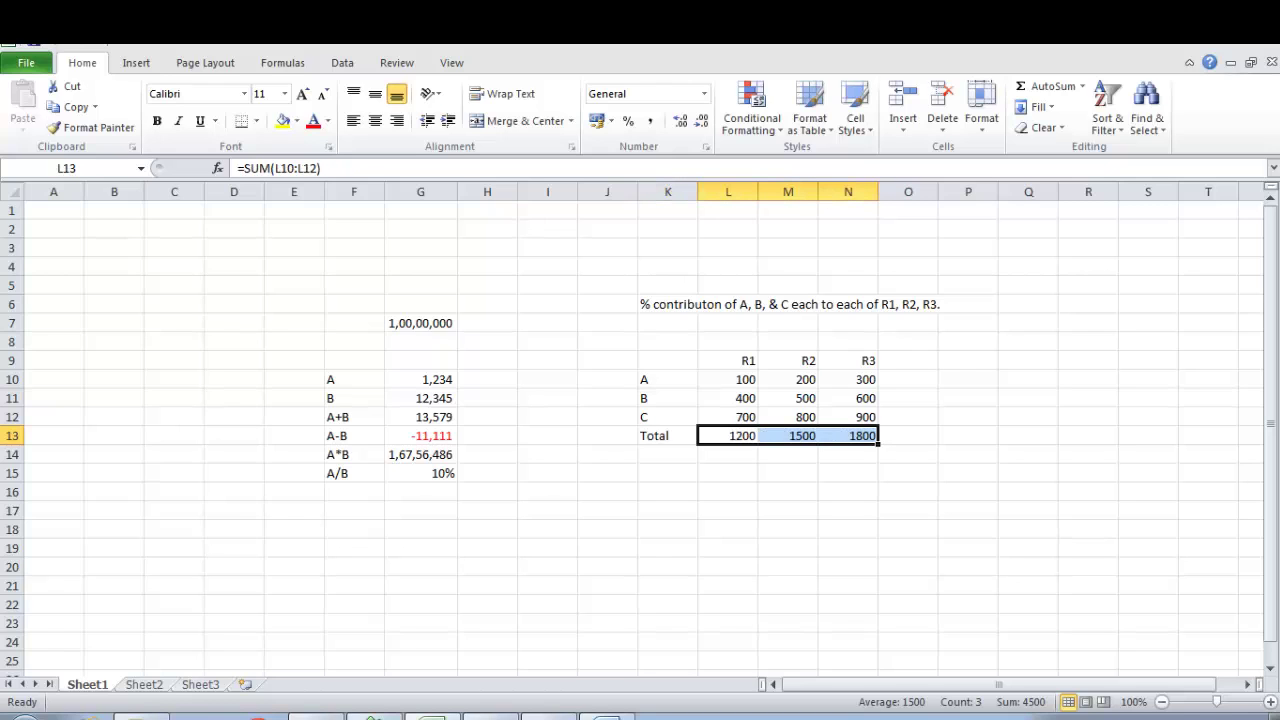
{"action": "key", "text": "Delete"}
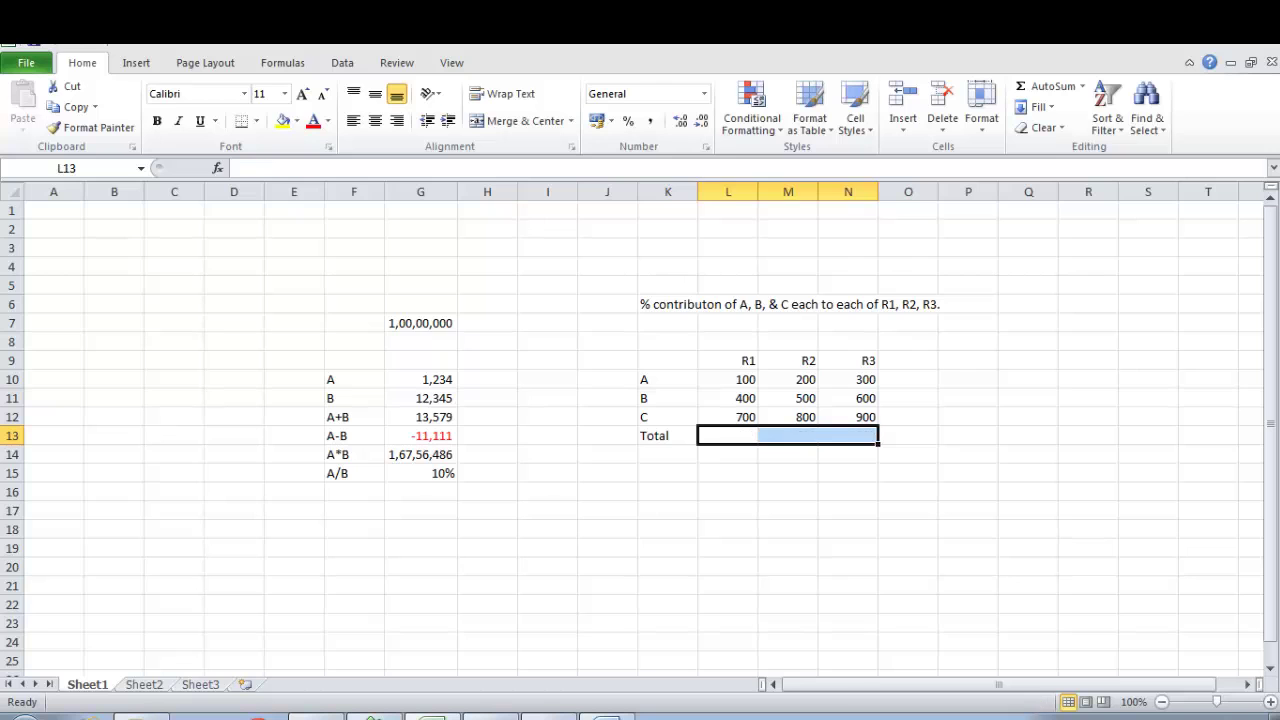
Total the R1 column in cell L13 with the formula =SUM(L10:L12).
{"action": "key", "text": "Left"}
{"action": "key", "text": "Right"}
{"action": "type", "text": "=sum"}
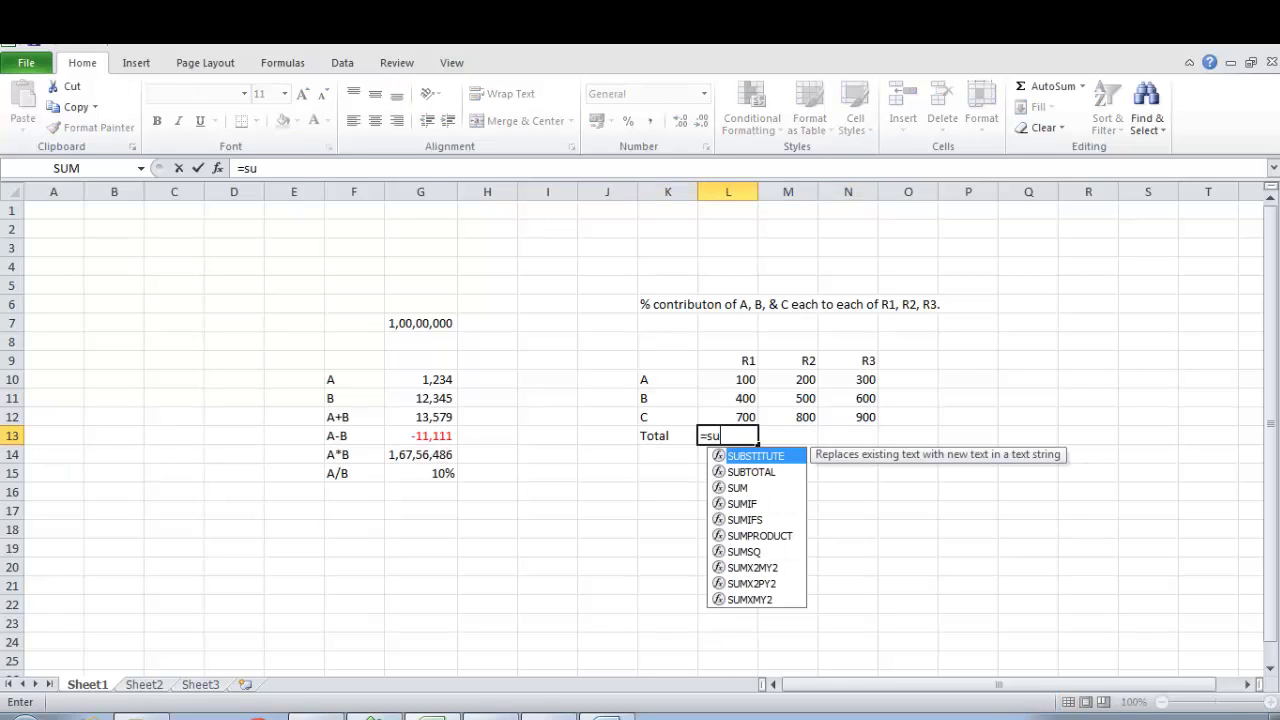
{"action": "key", "text": "Tab"}
{"action": "key", "text": "Up"}
{"action": "key", "text": "shift+Up"}
{"action": "key", "text": "shift+Up"}
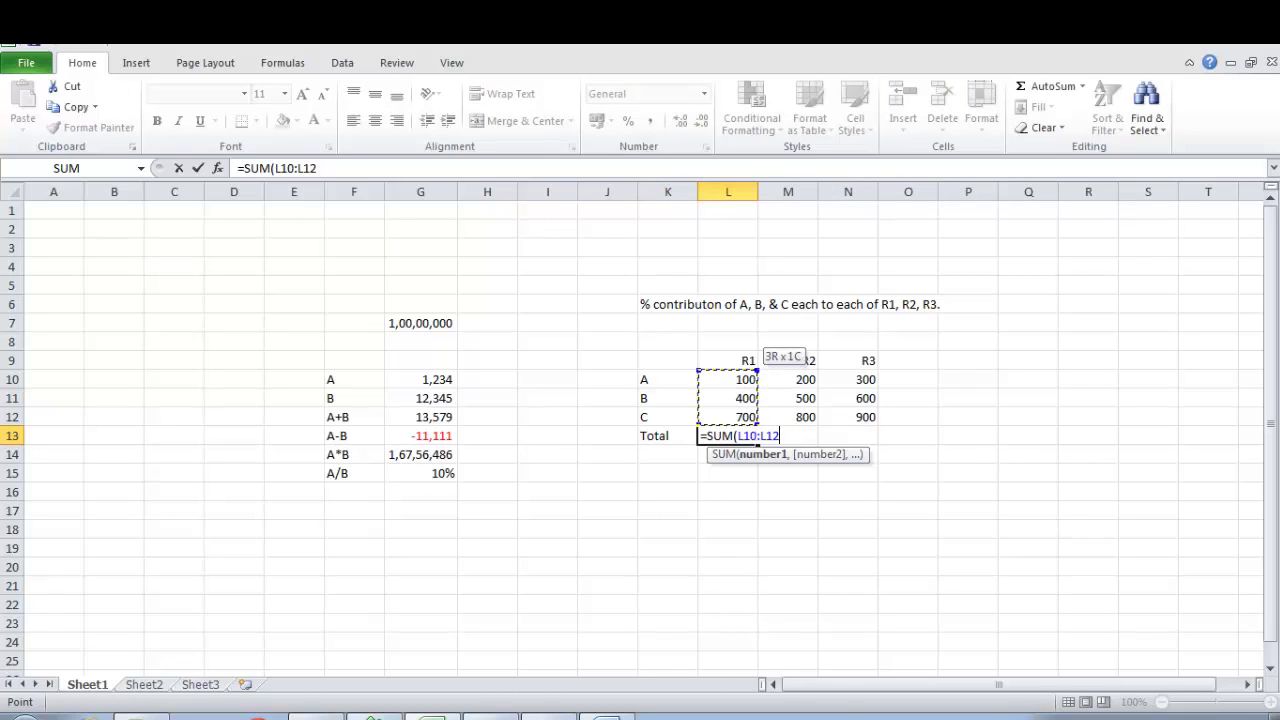
{"action": "key", "text": "Return"}
Copy the SUM formula in cell L13 across to cells M13:N13.
{"action": "key", "text": "Up"}
{"action": "key", "text": "shift+Right"}
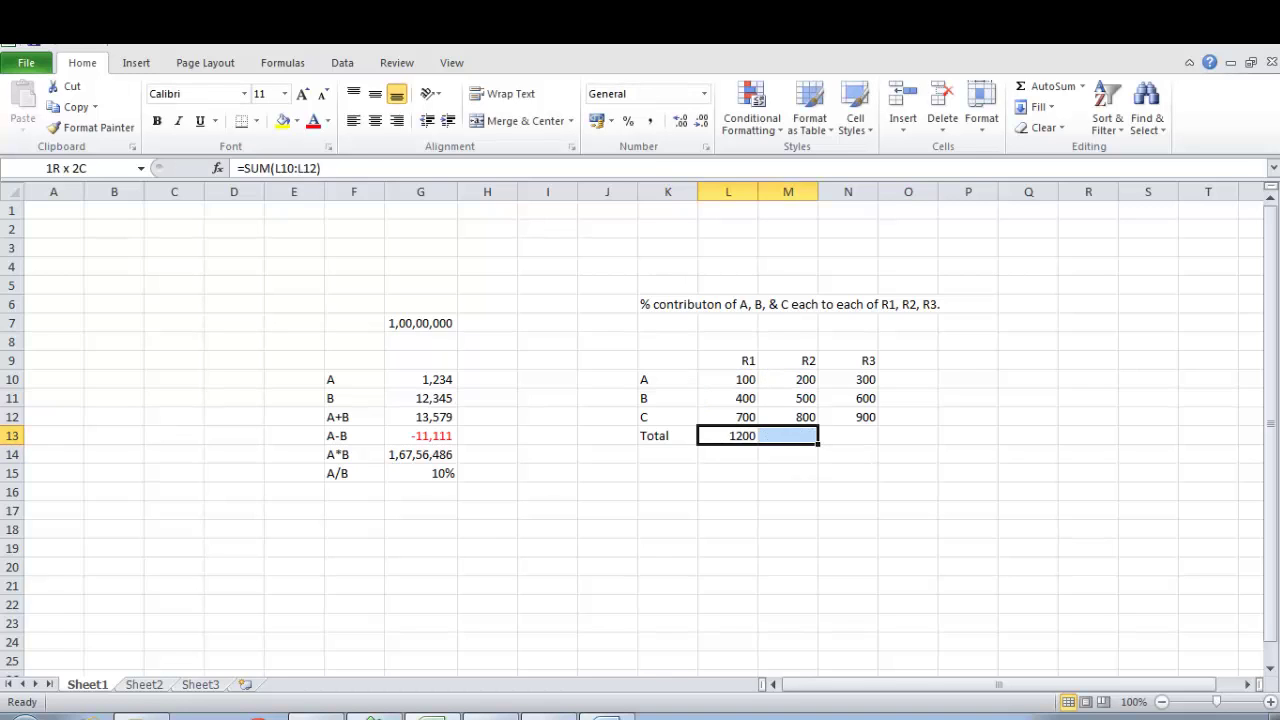
{"action": "key", "text": "shift+Left"}
{"action": "key", "text": "ctrl+c"}
{"action": "key", "text": "Right"}
{"action": "key", "text": "shift+Right"}
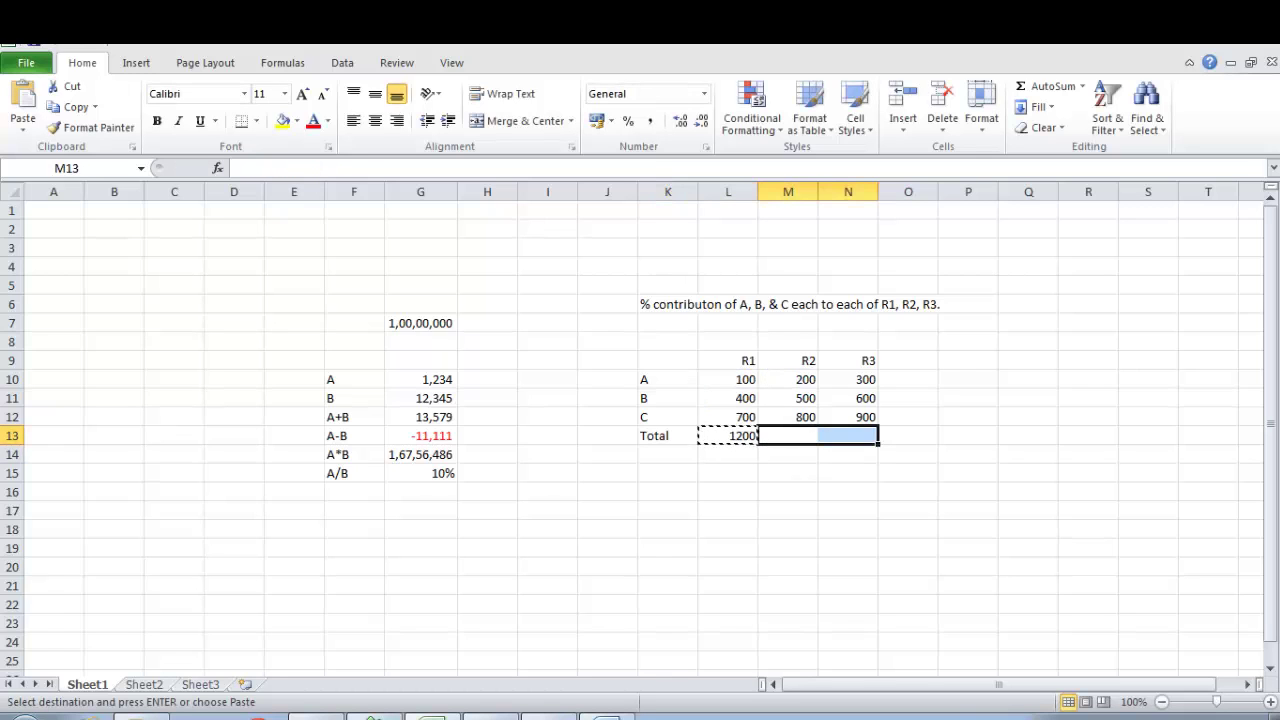
{"action": "key", "text": "ctrl+v"}
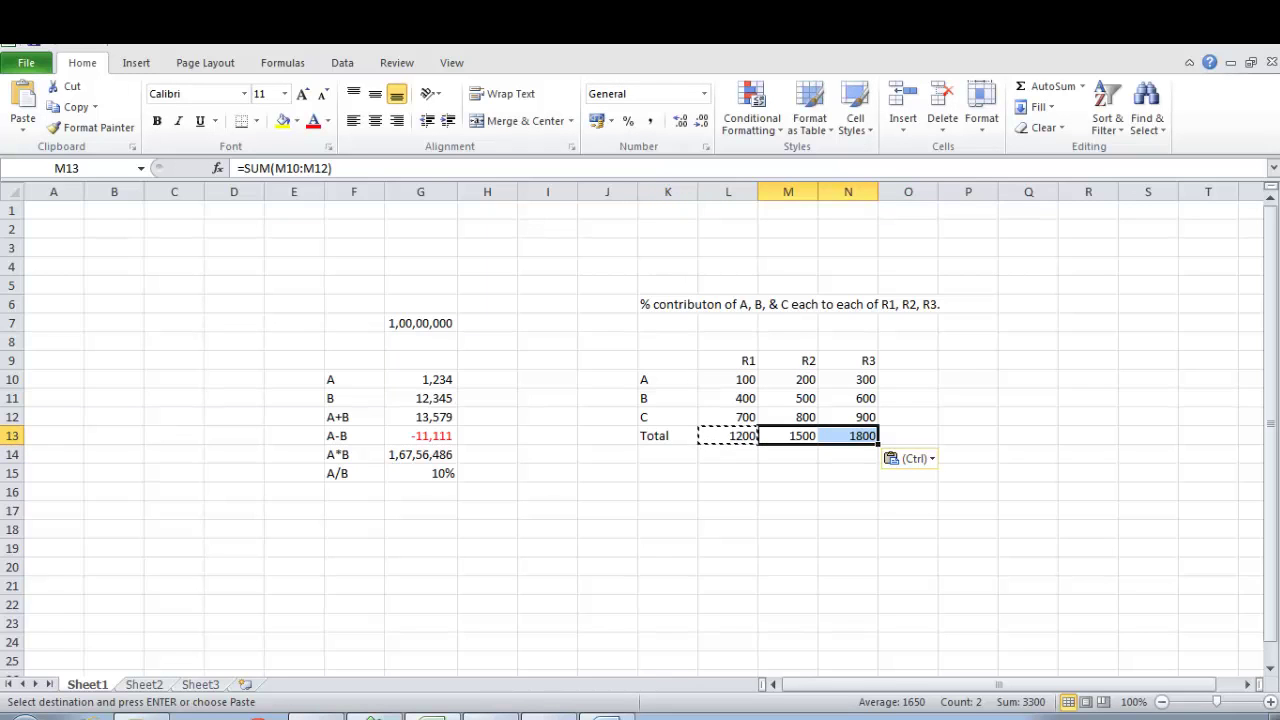
{"action": "key", "text": "Escape"}
Examine the total formulas in L13, M13 and N13 to compare the column range each one references.
{"action": "key", "text": "Left"}
{"action": "key", "text": "shift+Right"}
{"action": "key", "text": "shift+Right"}
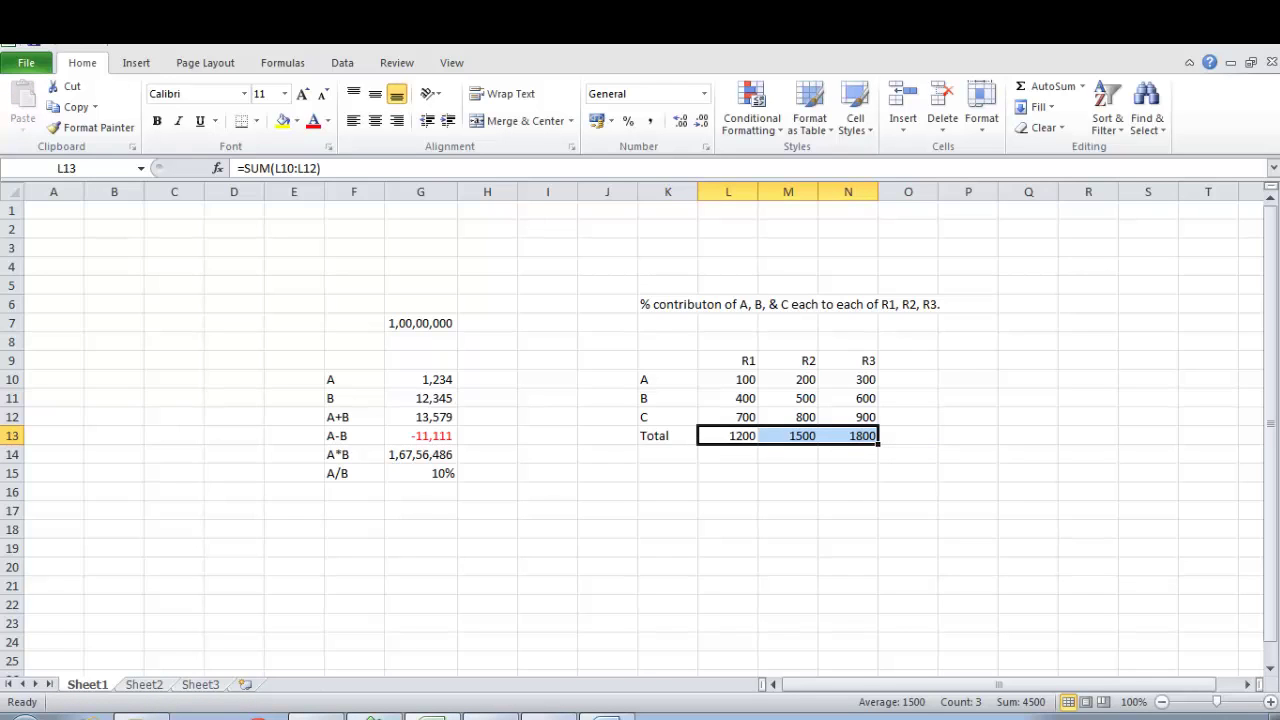
{"action": "key", "text": "Left"}
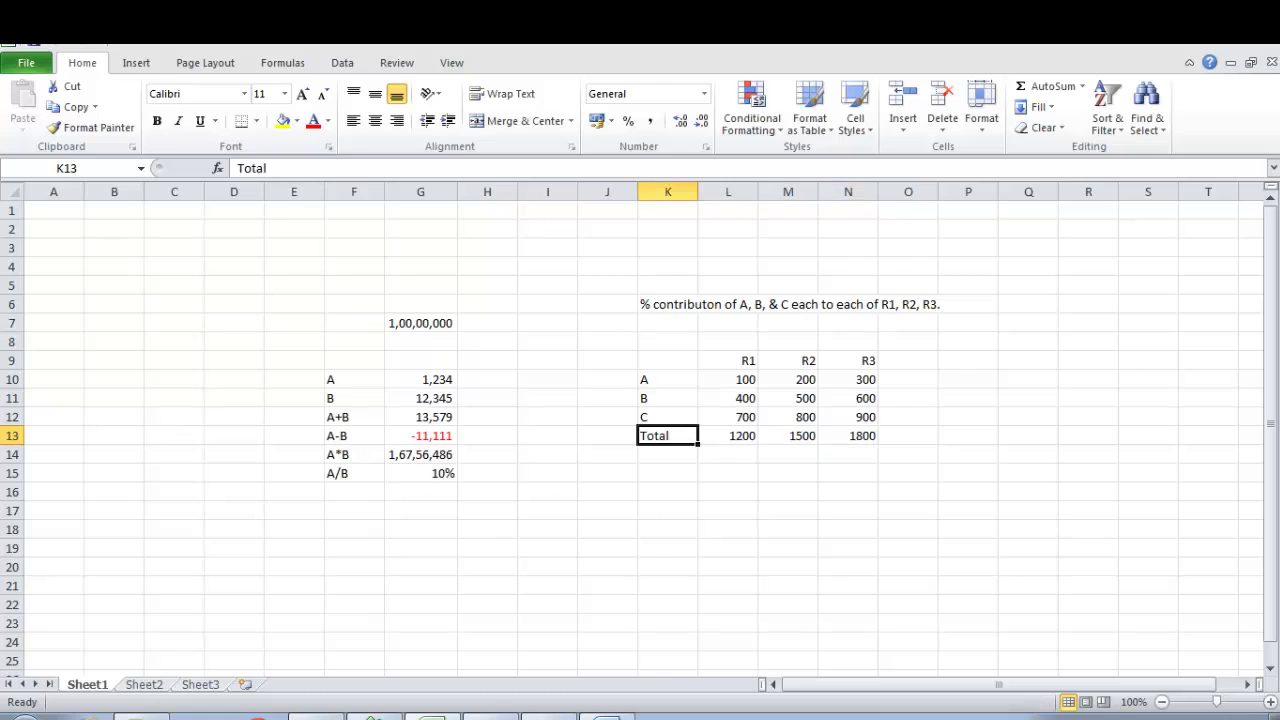
{"action": "key", "text": "Right"}
{"action": "key", "text": "F2"}
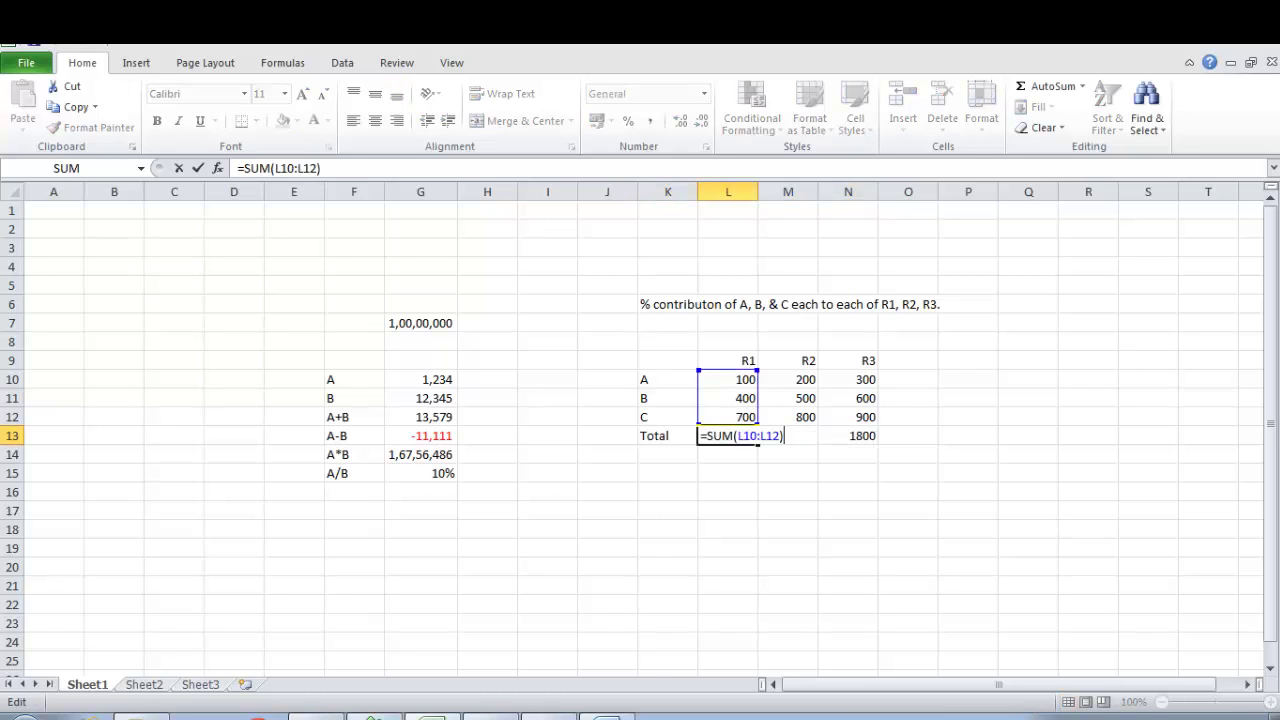
{"action": "key", "text": "Escape"}
{"action": "key", "text": "Right"}
{"action": "key", "text": "Right"}
{"action": "key", "text": "F2"}
{"action": "key", "text": "Escape"}
{"action": "key", "text": "Left"}
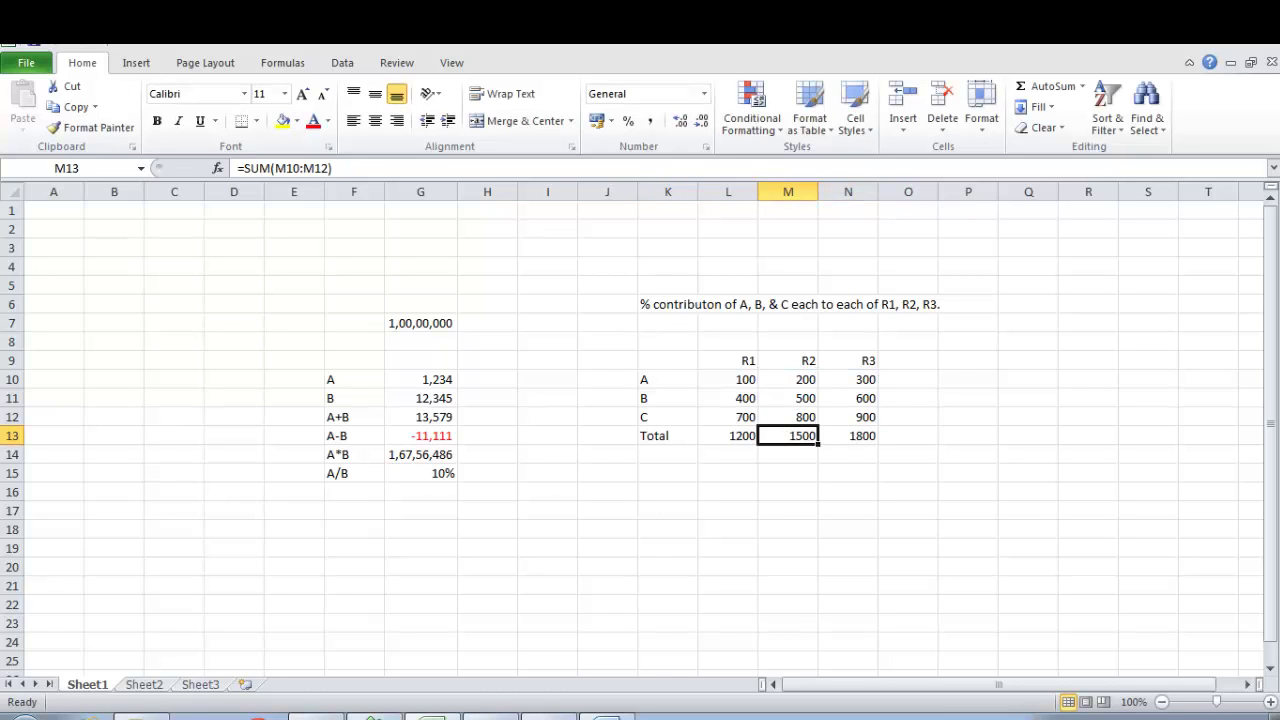
{"action": "key", "text": "Left"}
{"action": "key", "text": "F2"}
{"action": "key", "text": "Escape"}
{"action": "key", "text": "Right"}
{"action": "key", "text": "F2"}
{"action": "key", "text": "Escape"}
{"action": "key", "text": "Right"}
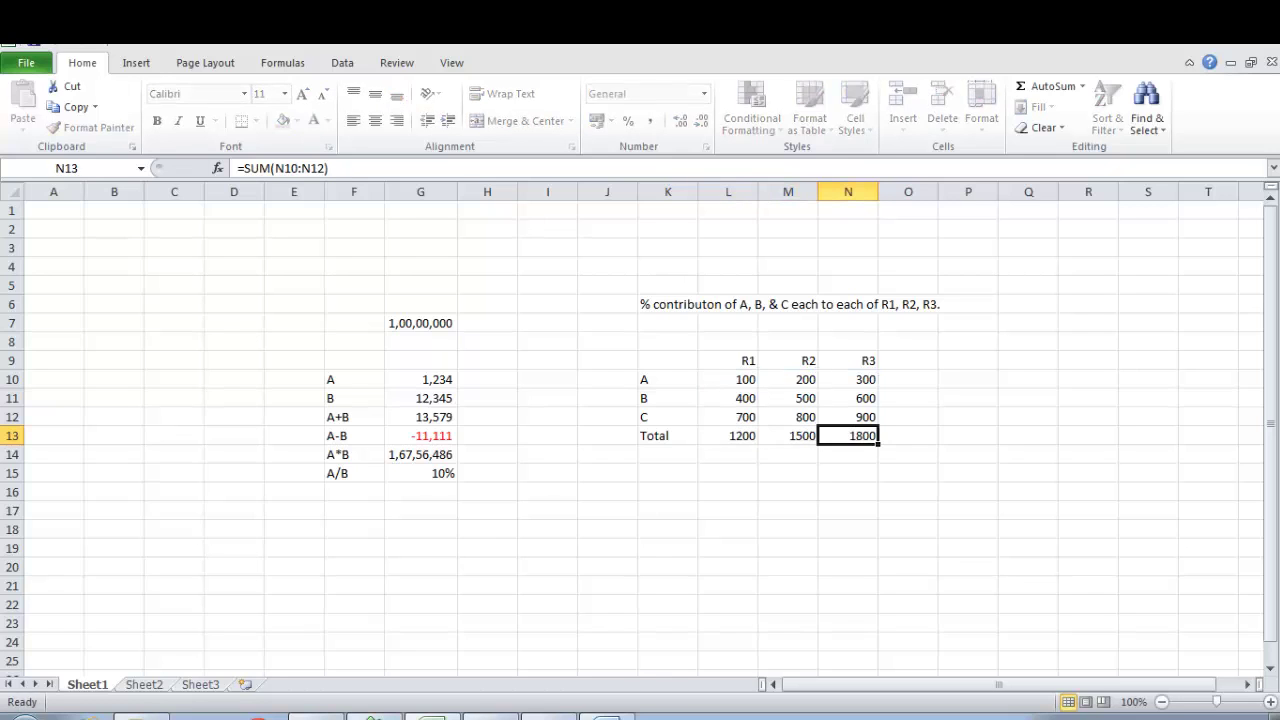
{"action": "key", "text": "F2"}
{"action": "key", "text": "Escape"}
{"action": "key", "text": "Left"}
{"action": "key", "text": "Left"}
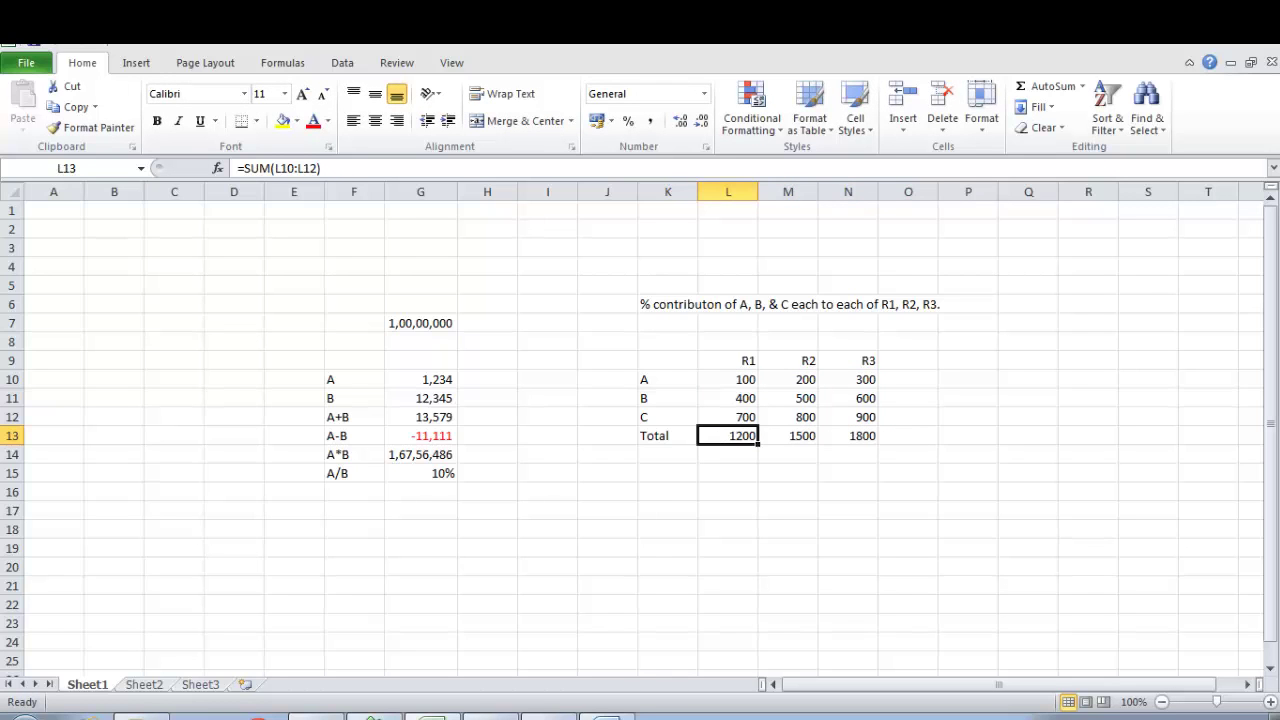
Copy the R1 total formula from cell L13 to L18 and inspect the range it references there.
{"action": "key", "text": "ctrl+c"}
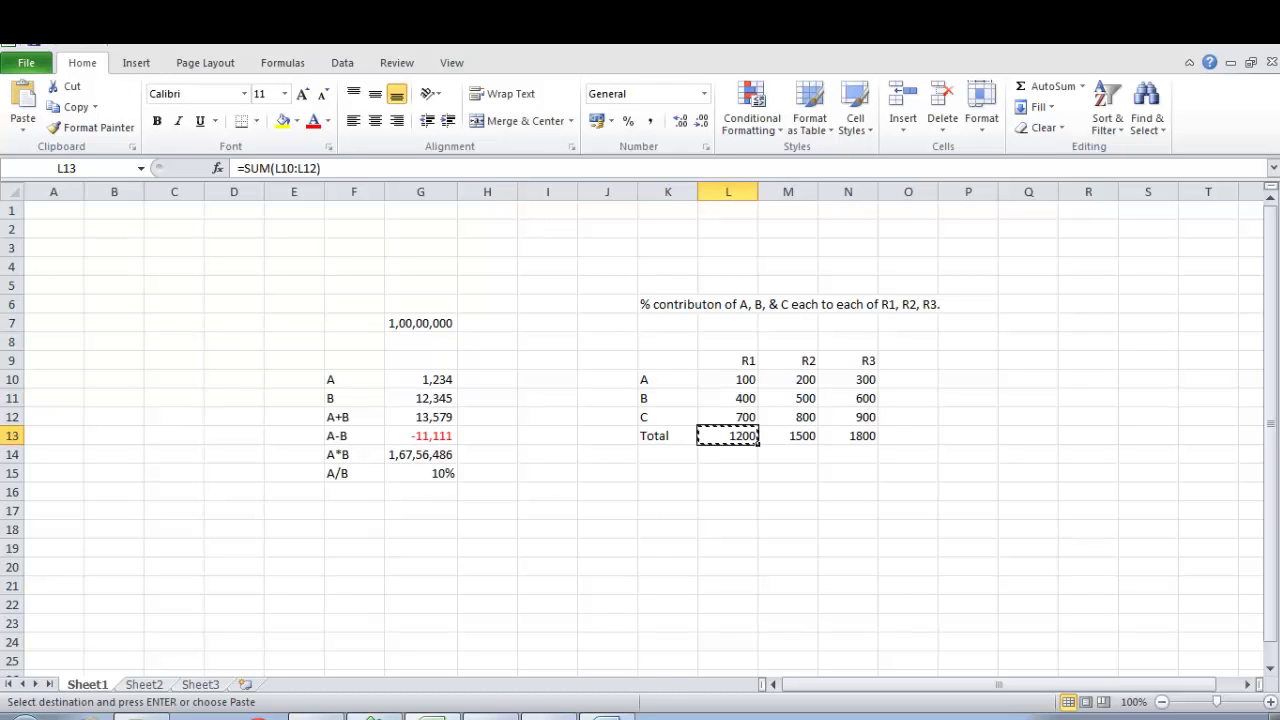
{"action": "key", "text": "Down"}
{"action": "key", "text": "Down"}
{"action": "key", "text": "Down"}
{"action": "key", "text": "Down"}
{"action": "key", "text": "Down"}
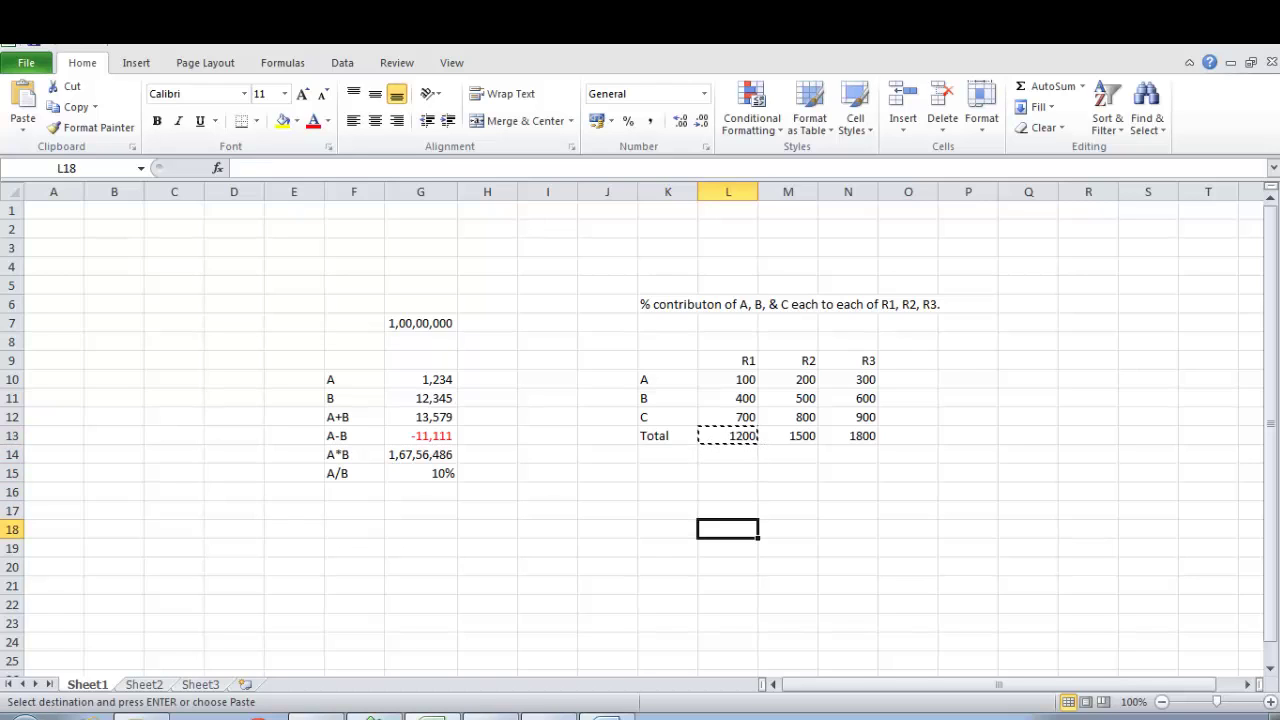
{"action": "key", "text": "ctrl+v"}
{"action": "key", "text": "Escape"}
{"action": "key", "text": "F2"}
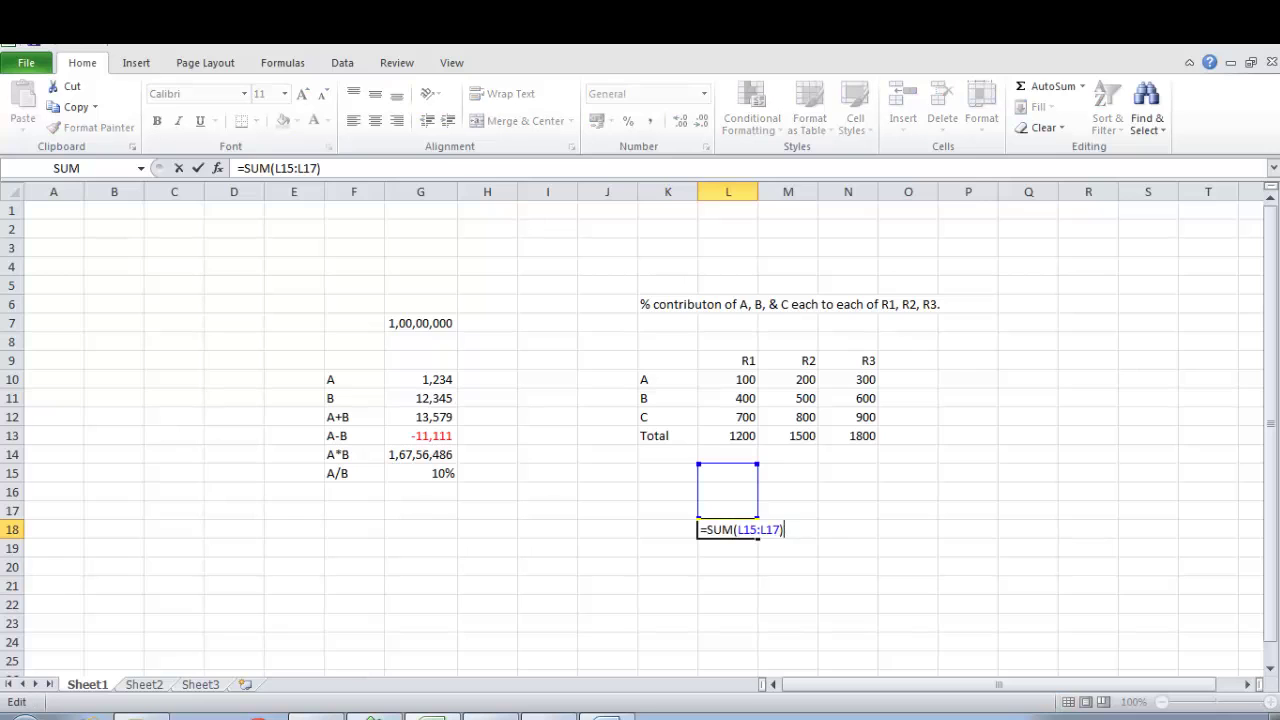
{"action": "key", "text": "Escape"}
Delete the copied formula from cell L18 and return to the R1 total.
{"action": "key", "text": "Up"}
{"action": "key", "text": "Down"}
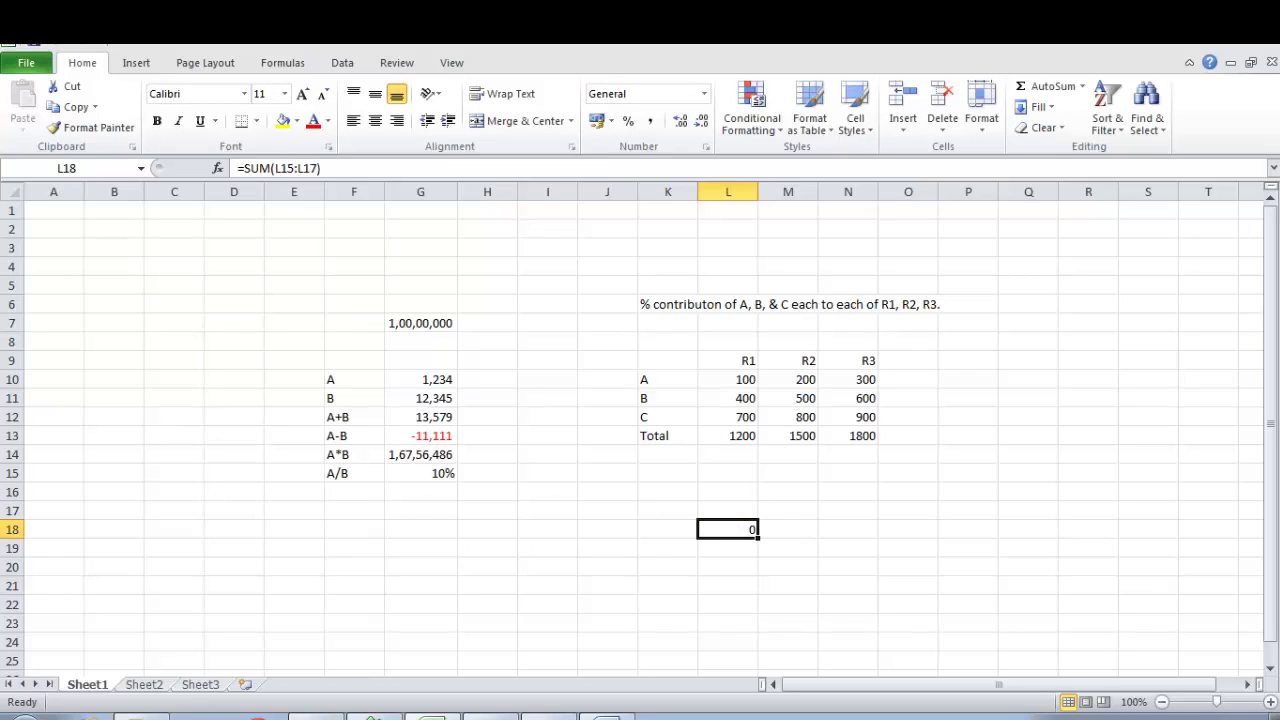
{"action": "key", "text": "Delete"}
{"action": "key", "text": "ctrl+Up"}
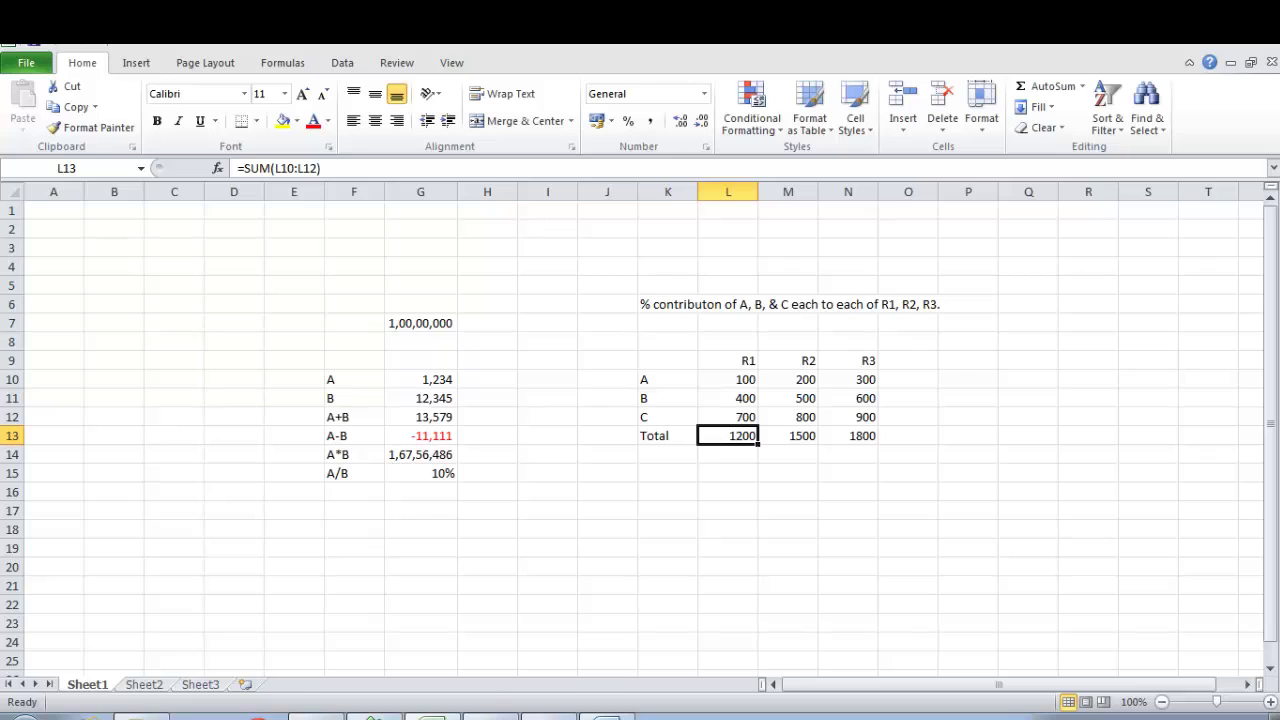
Clear the totals in L13:N13 and total the R1 values L10:L12 in cell L13 with AutoSum.
{"action": "key", "text": "shift+Right"}
{"action": "key", "text": "shift+Right"}
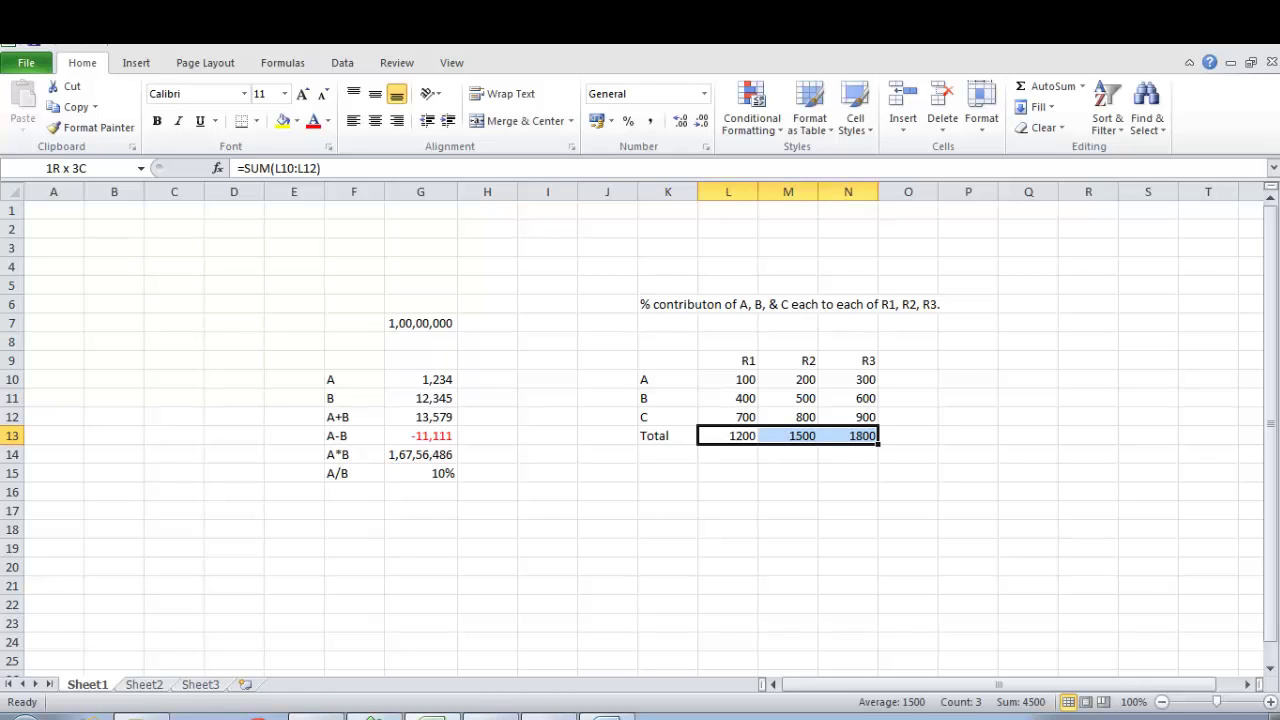
{"action": "key", "text": "Delete"}
{"action": "key", "text": "Left"}
{"action": "key", "text": "Right"}
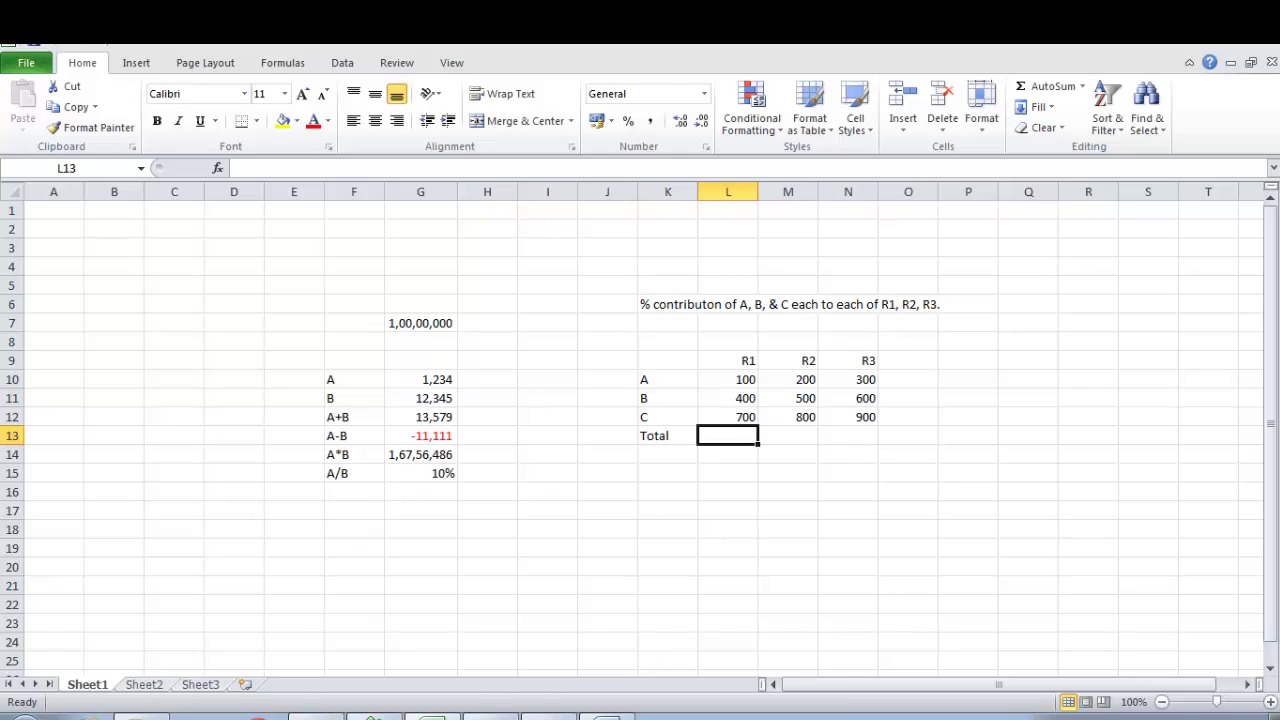
{"action": "key", "text": "alt+equal"}
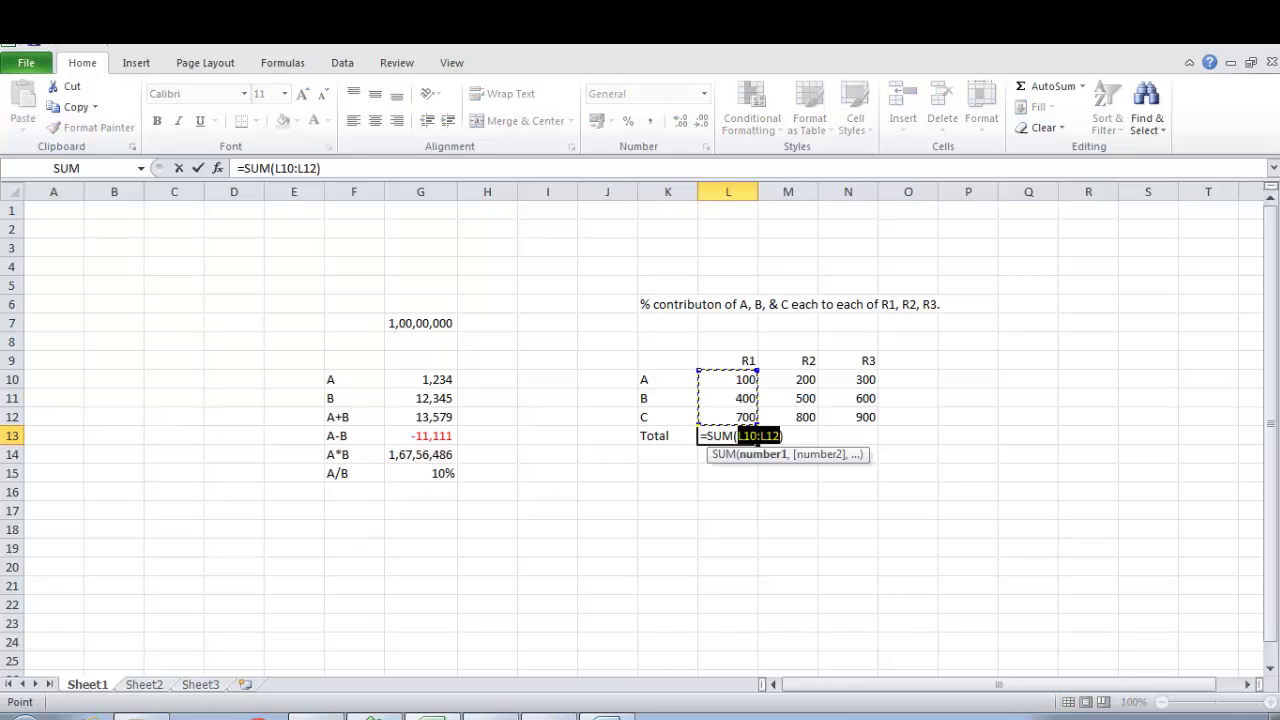
{"action": "key", "text": "Return"}
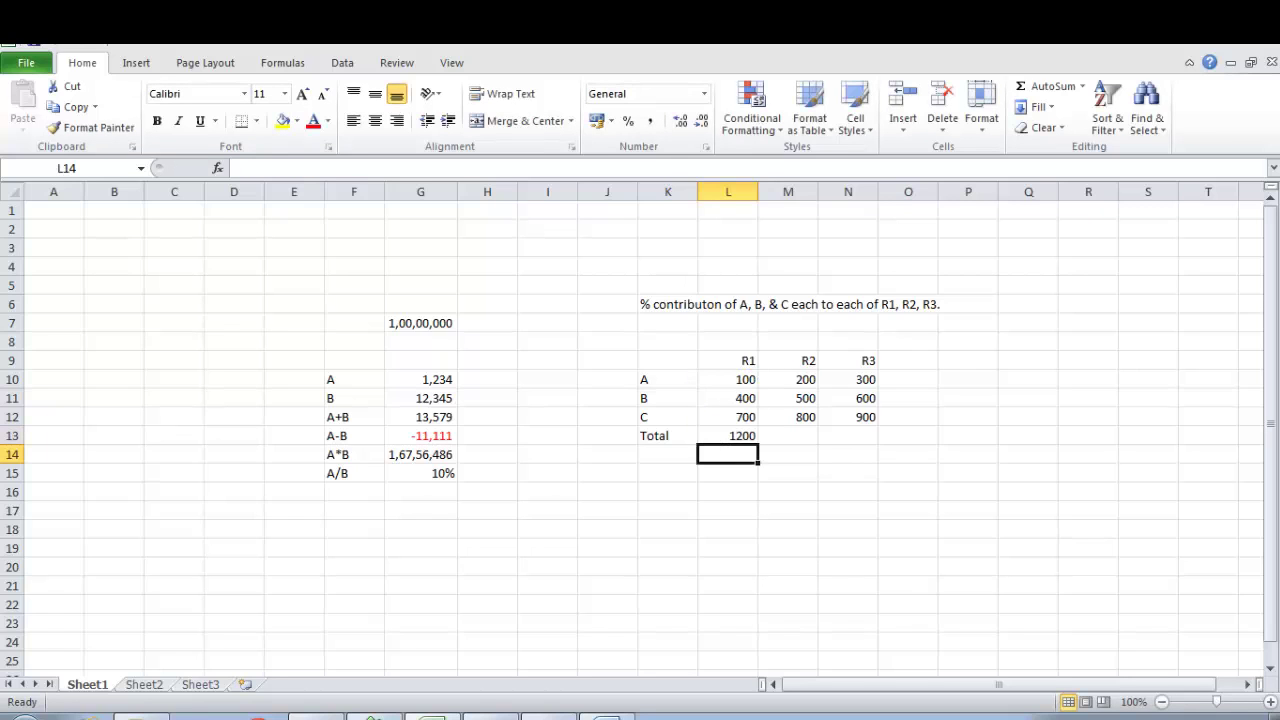
Copy the AutoSum formula from cell L13 to the R2 and R3 totals in M13:N13.
{"action": "key", "text": "Up"}
{"action": "key", "text": "ctrl+c"}
{"action": "key", "text": "Right"}
{"action": "key", "text": "shift+Right"}
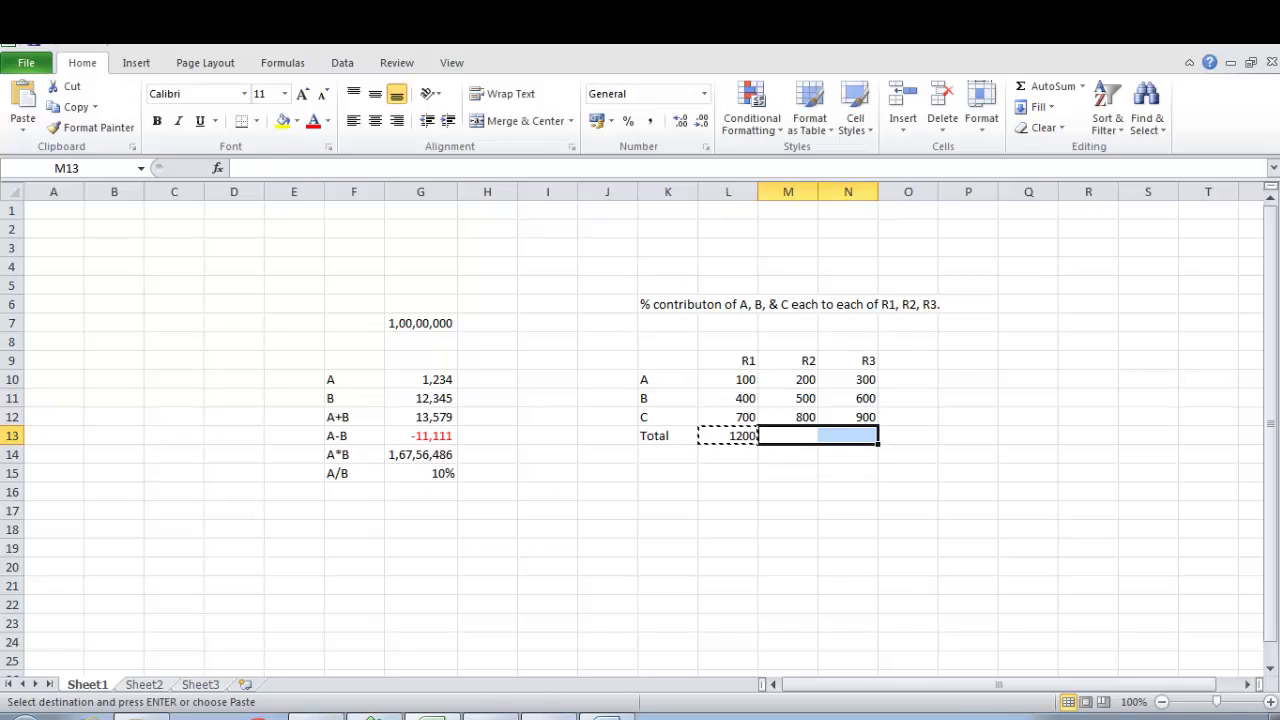
{"action": "key", "text": "ctrl+v"}
{"action": "key", "text": "Left"}
{"action": "key", "text": "Left"}
{"action": "key", "text": "Right"}
{"action": "key", "text": "Right"}
{"action": "key", "text": "Right"}
{"action": "key", "text": "Escape"}
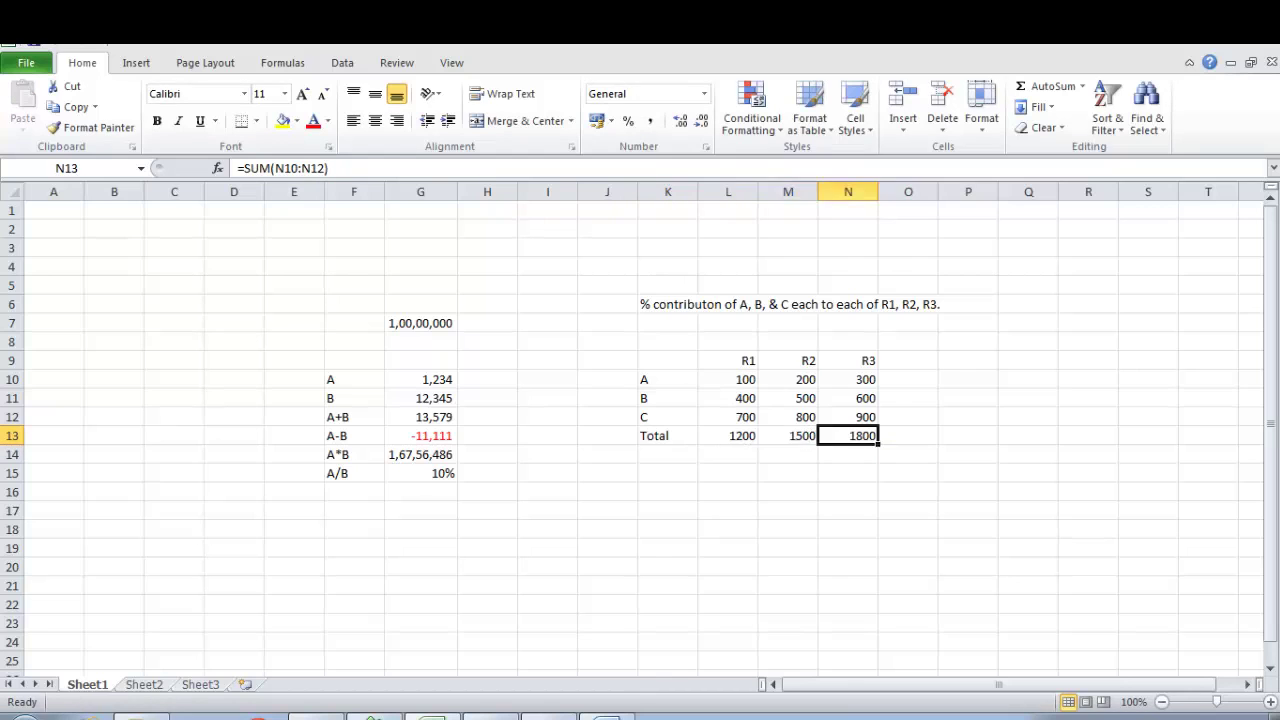
Inspect the ranges used by the AutoSum formula in L13 and its copies in the Total row.
{"action": "key", "text": "Left"}
{"action": "key", "text": "Left"}
{"action": "key", "text": "F2"}
{"action": "key", "text": "Escape"}
{"action": "key", "text": "Right"}
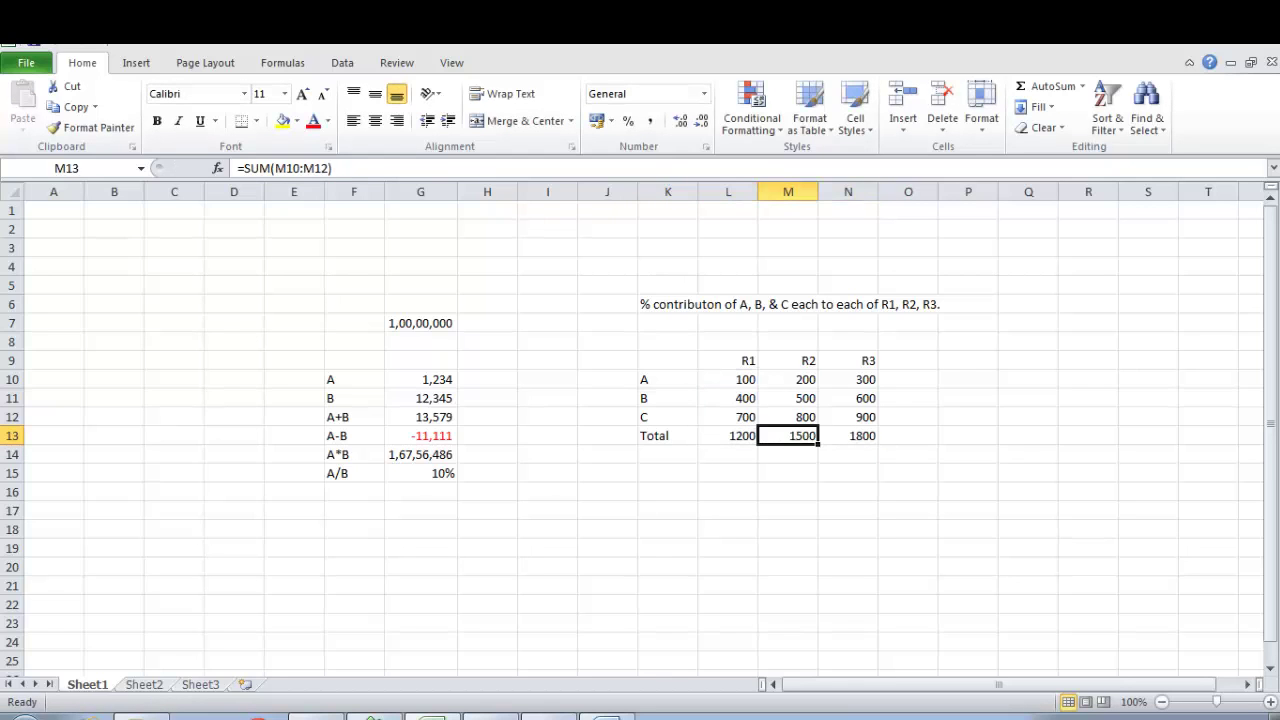
{"action": "key", "text": "Right"}
{"action": "key", "text": "F2"}
{"action": "key", "text": "Escape"}
{"action": "key", "text": "Left"}
{"action": "key", "text": "Left"}
Clear the R2 and R3 totals in cells M13:N13.
{"action": "key", "text": "Right"}
{"action": "key", "text": "shift+Right"}
{"action": "key", "text": "Delete"}
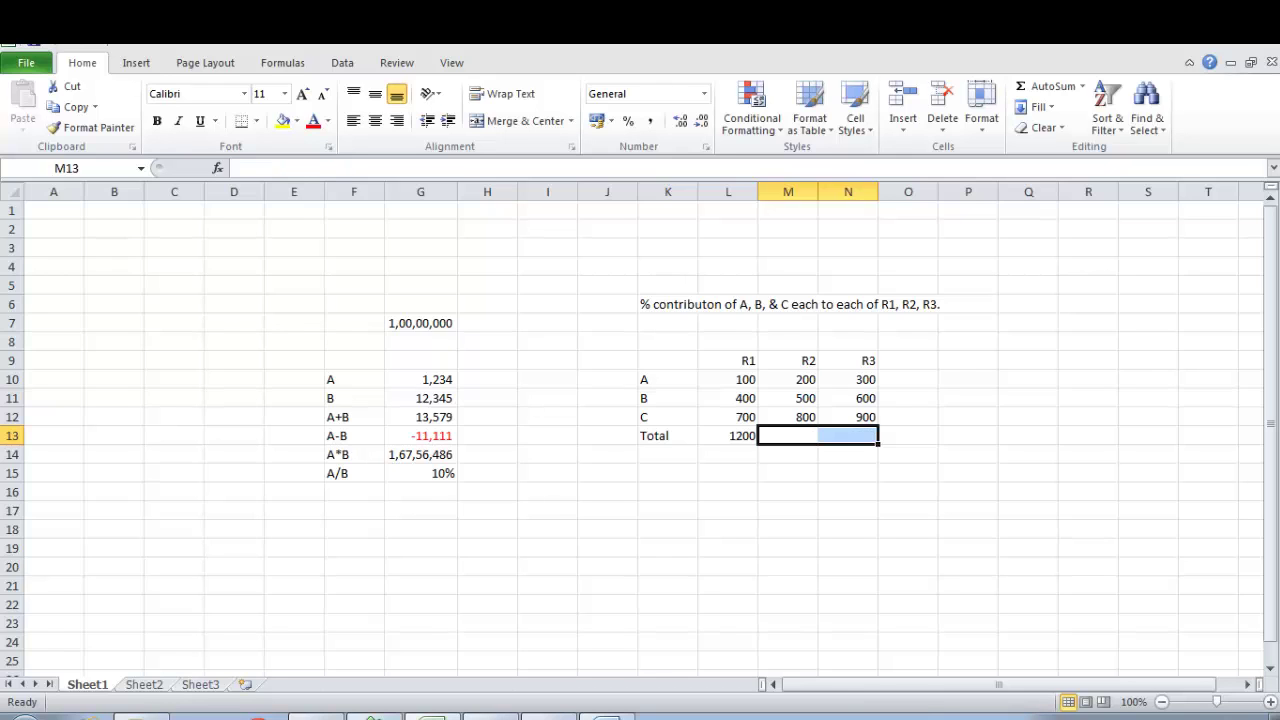
Fill the R1 total formula in L13 across to the R2 and R3 totals in M13:N13.
{"action": "key", "text": "Left"}
{"action": "key", "text": "shift+Right"}
{"action": "key", "text": "shift+Right"}
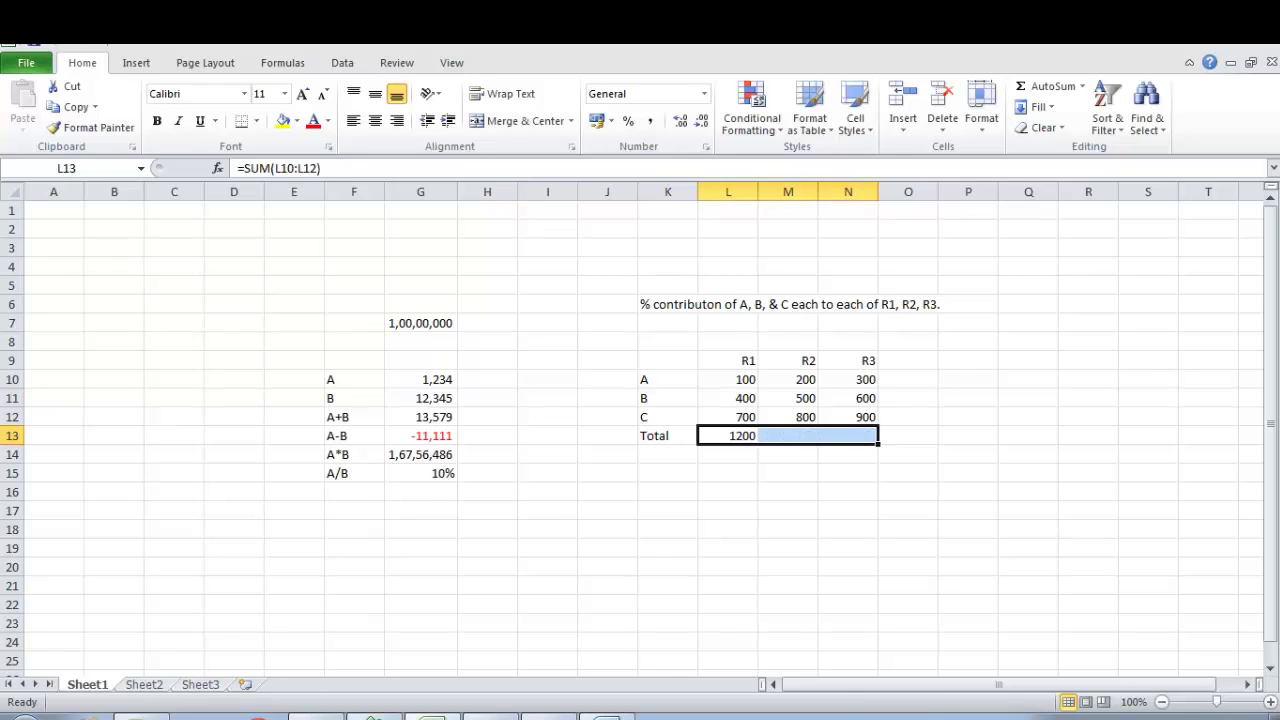
{"action": "key", "text": "shift+Left"}
{"action": "key", "text": "shift+Left"}
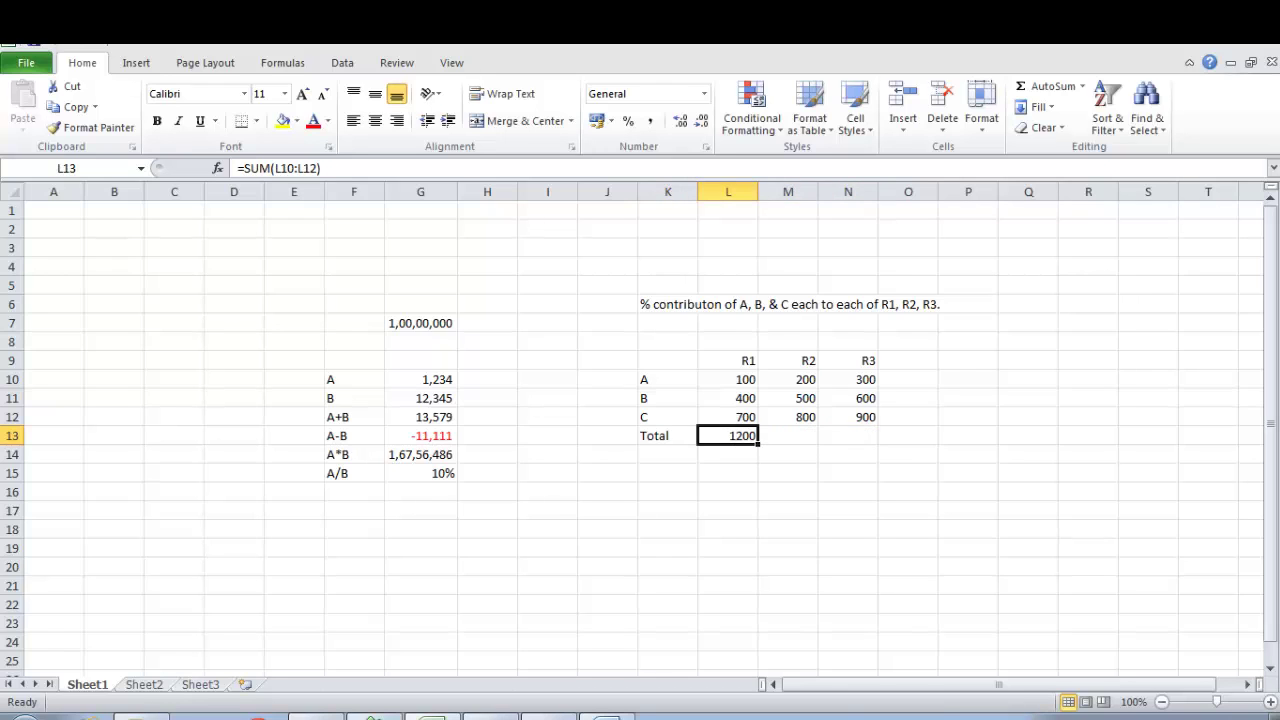
{"action": "key", "text": "shift+Right"}
{"action": "key", "text": "shift+Right"}
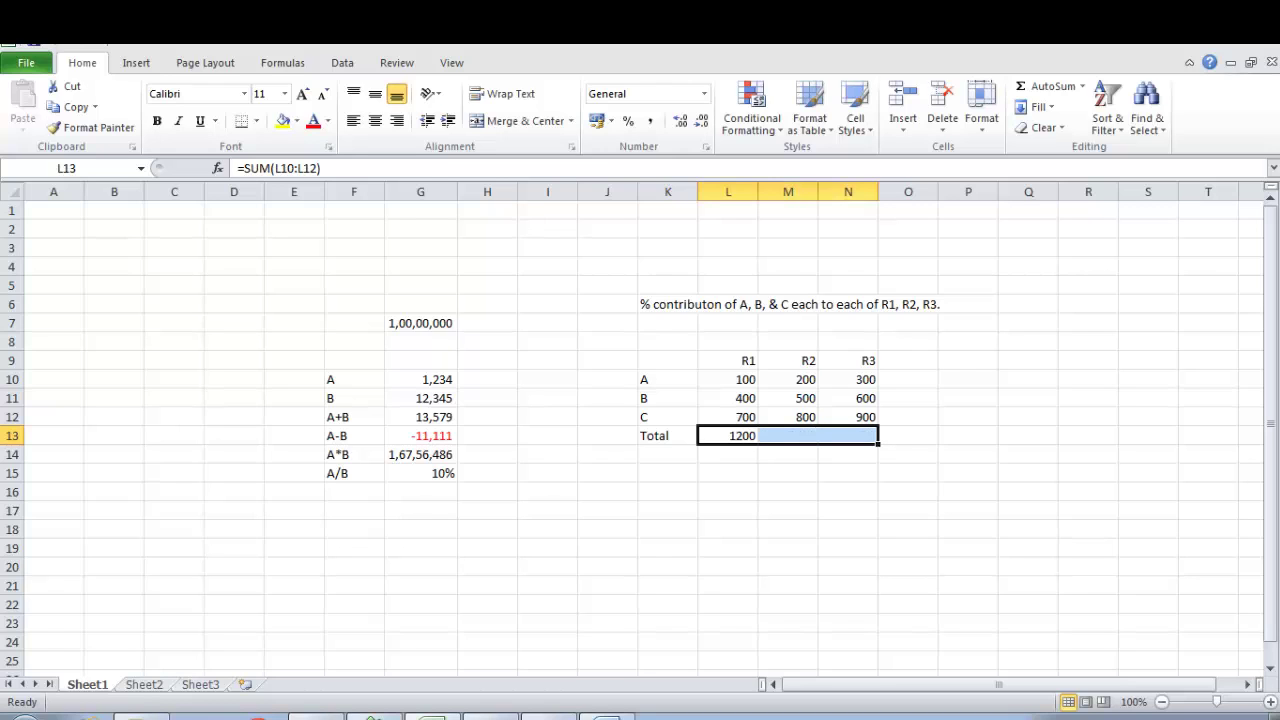
{"action": "key", "text": "ctrl+r"}
Check the ranges summed by the filled formulas in M13 and N13.
{"action": "key", "text": "Left"}
{"action": "key", "text": "Right"}
{"action": "key", "text": "Right"}
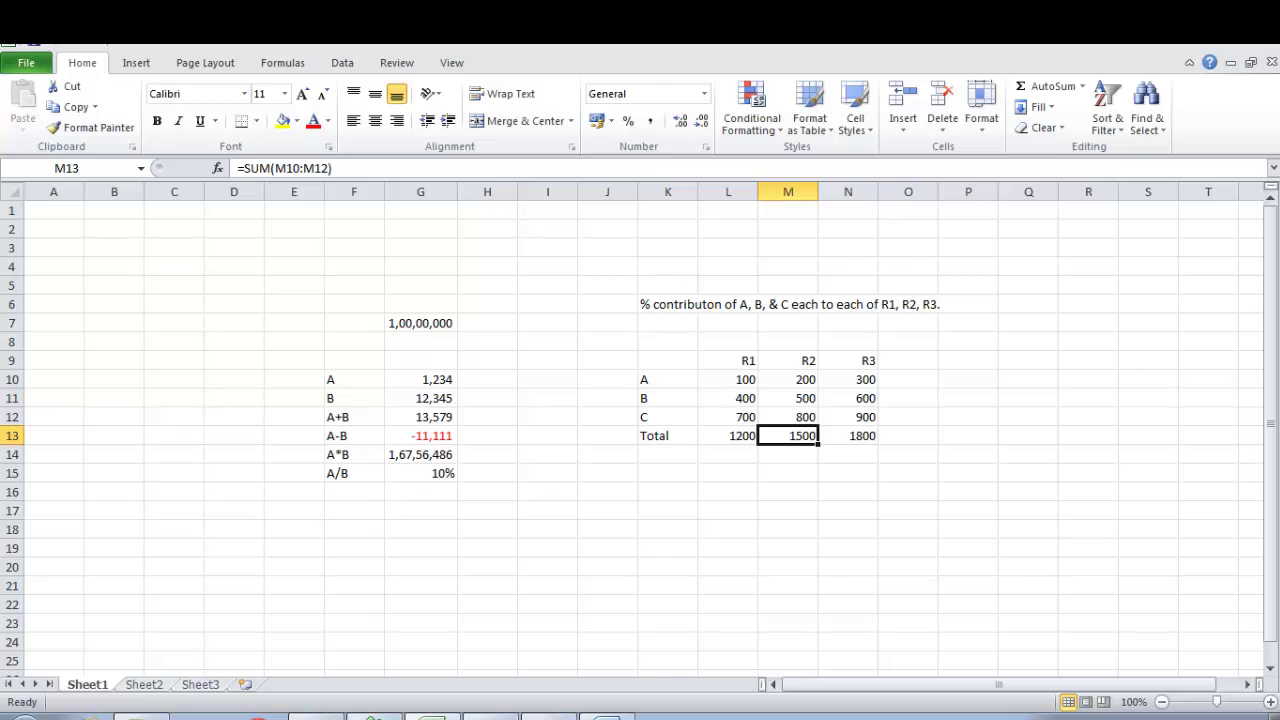
{"action": "key", "text": "F2"}
{"action": "key", "text": "Tab"}
{"action": "key", "text": "F2"}
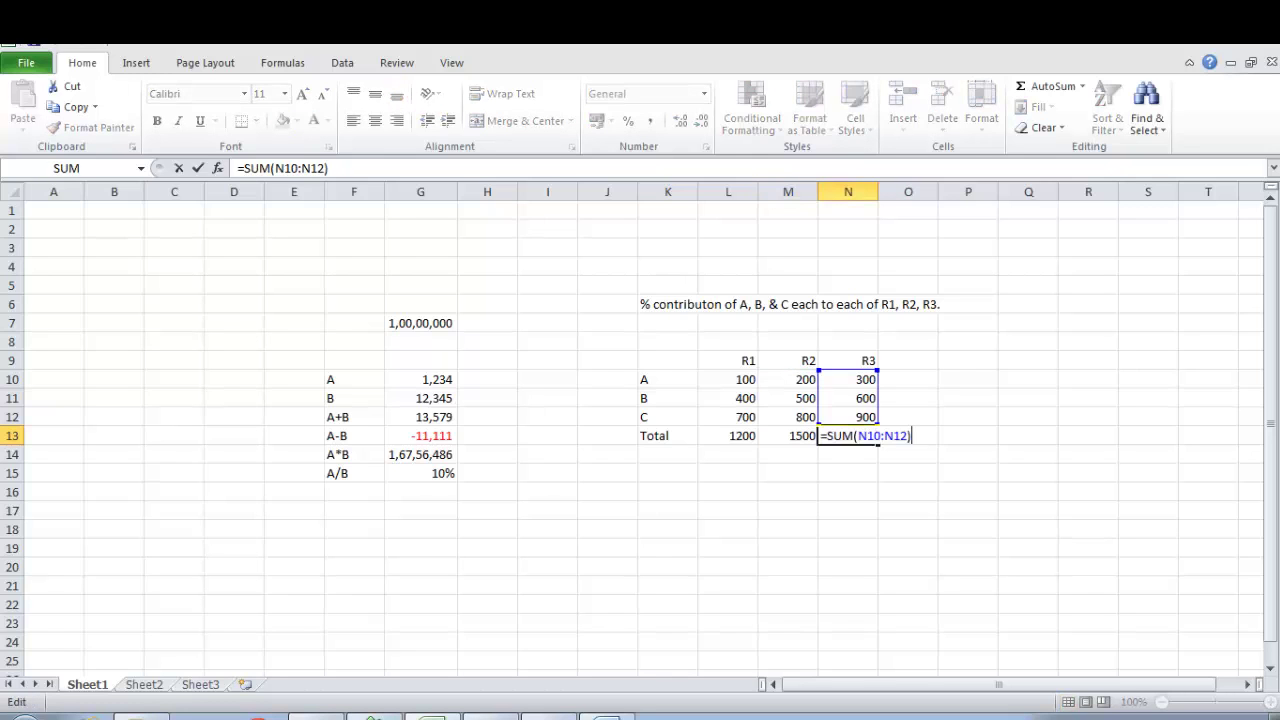
Clear the filled R2 and R3 totals in M13:N13.
{"action": "key", "text": "shift+Tab"}
{"action": "key", "text": "shift+Right"}
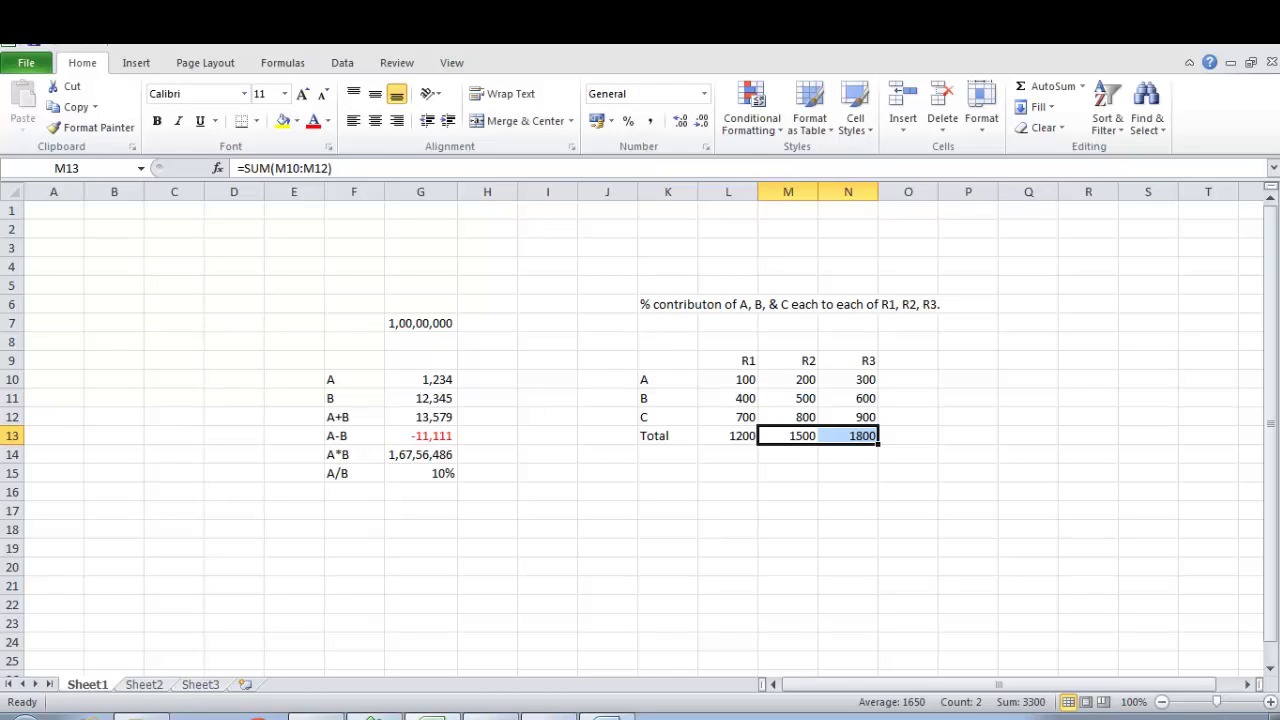
{"action": "key", "text": "Delete"}
Fill the SUM formula from L13 rightward into M13:N13 again.
{"action": "key", "text": "Left"}
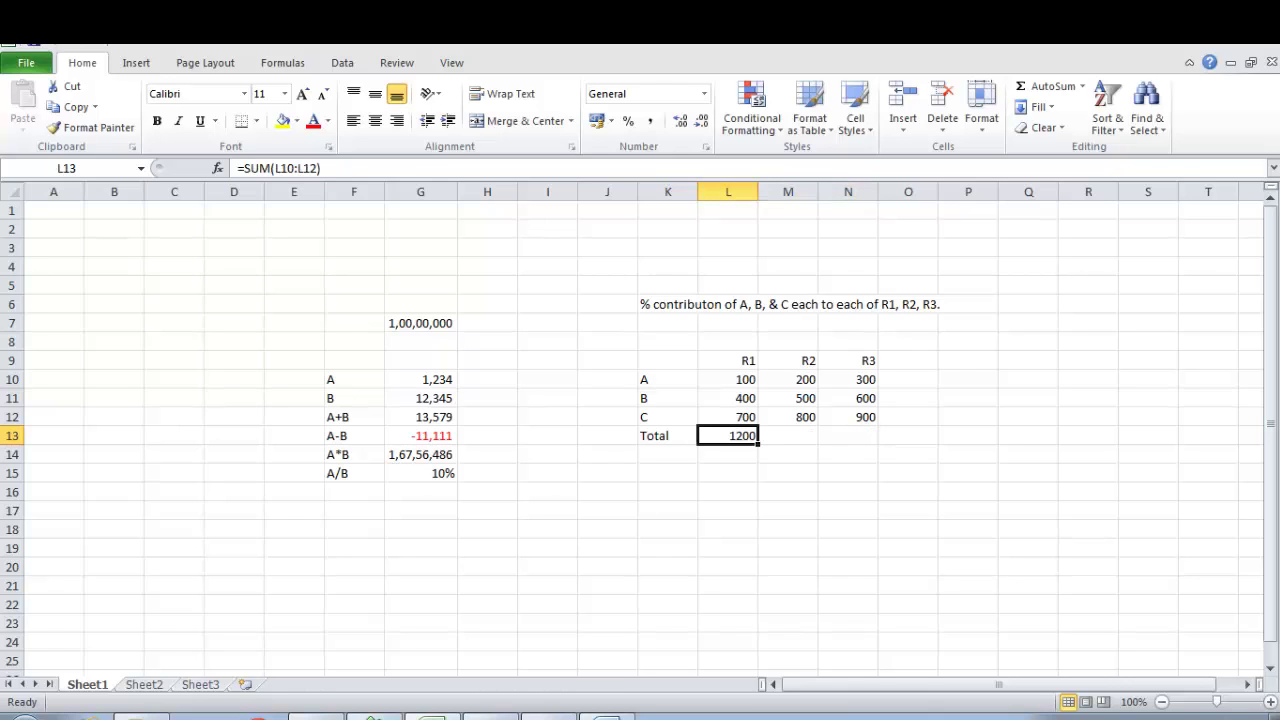
{"action": "key", "text": "shift+Right"}
{"action": "key", "text": "shift+Right"}
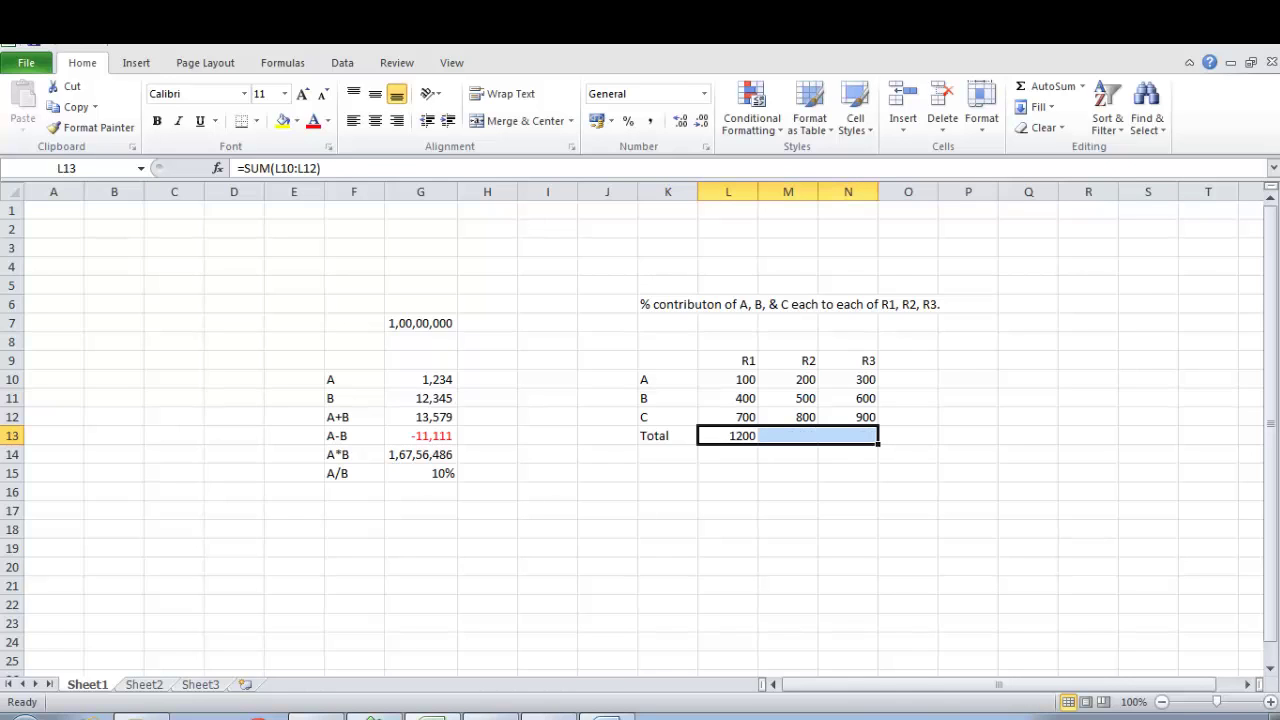
{"action": "key", "text": "ctrl+r"}
{"action": "key", "text": "Down"}
{"action": "key", "text": "Up"}
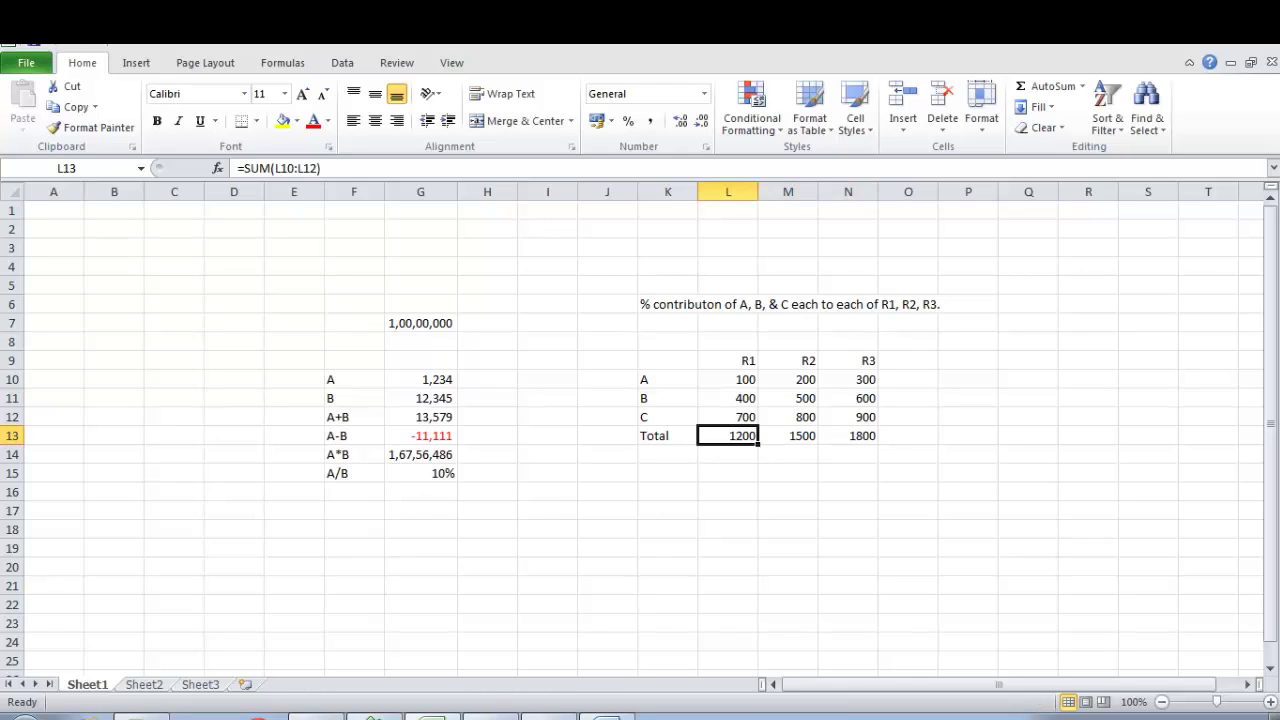
Fill the R1 total formula in L13 down into L14:L15.
{"action": "key", "text": "shift+Down"}
{"action": "key", "text": "shift+Down"}
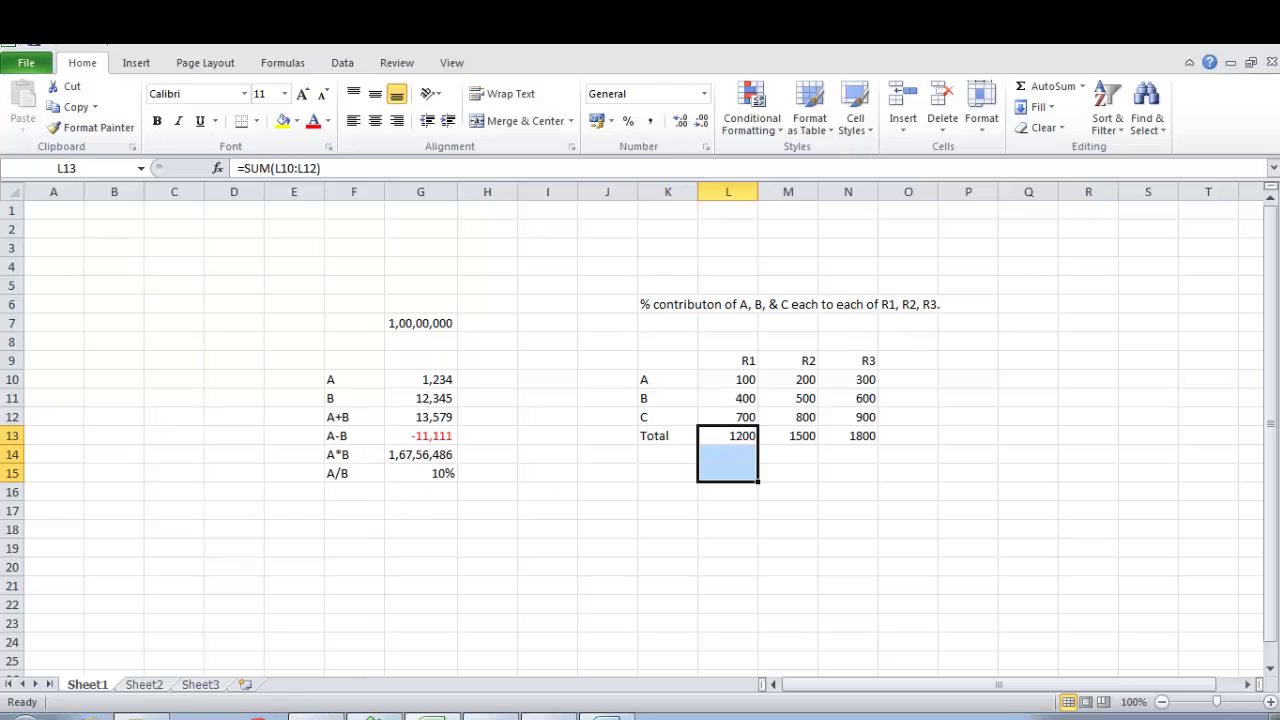
{"action": "key", "text": "ctrl+d"}
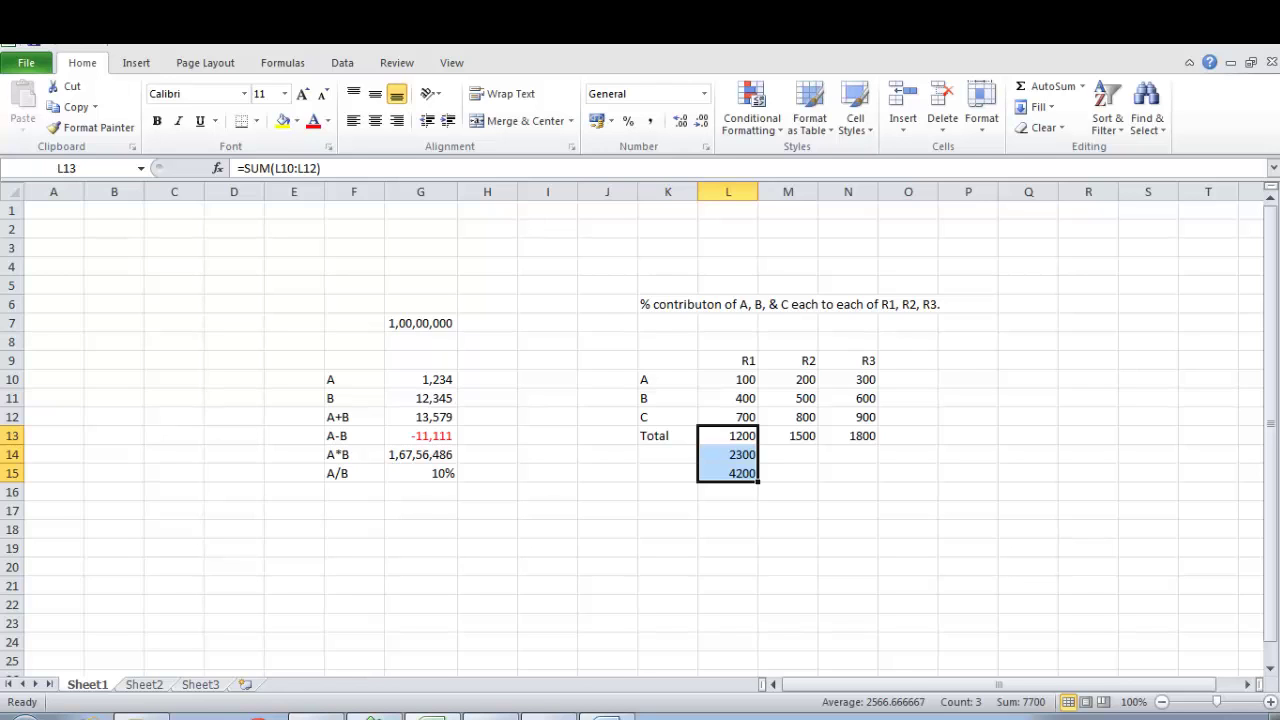
Examine the formulas filled down in L14 and L15 and compare them with those in the Total row.
{"action": "key", "text": "Down"}
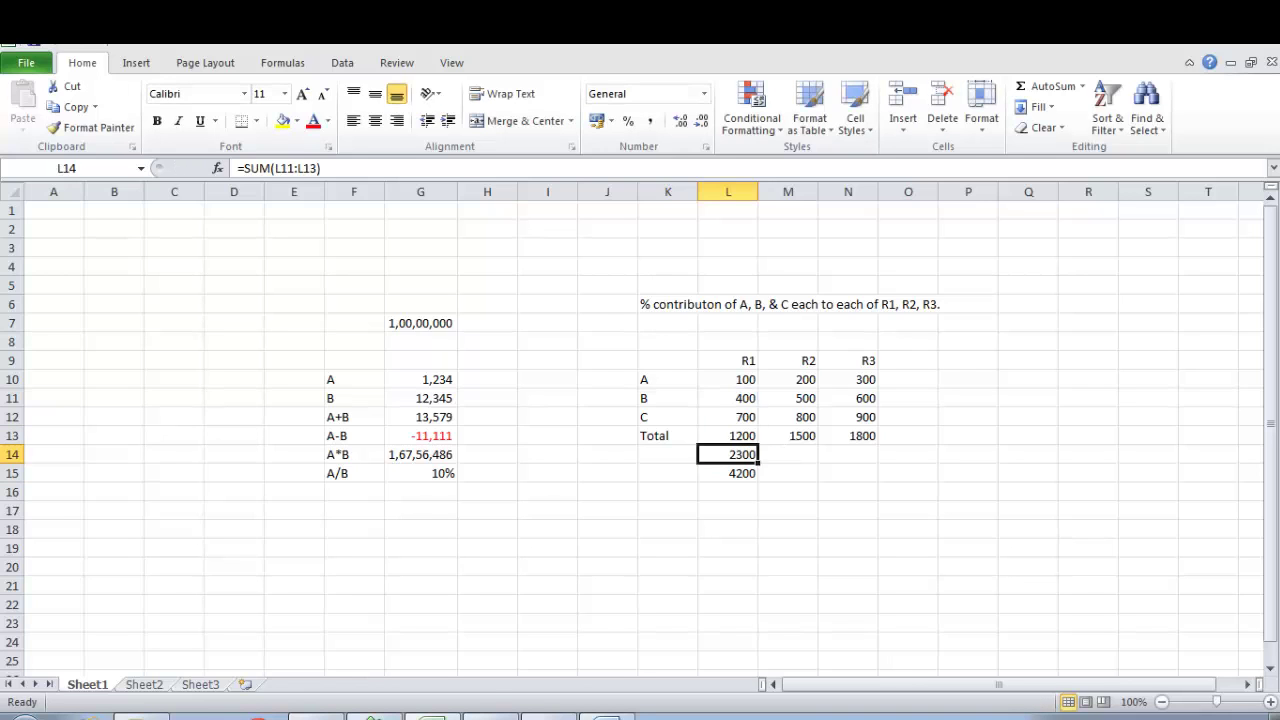
{"action": "key", "text": "Down"}
{"action": "key", "text": "F2"}
{"action": "key", "text": "Escape"}
{"action": "key", "text": "Up"}
{"action": "key", "text": "Up"}
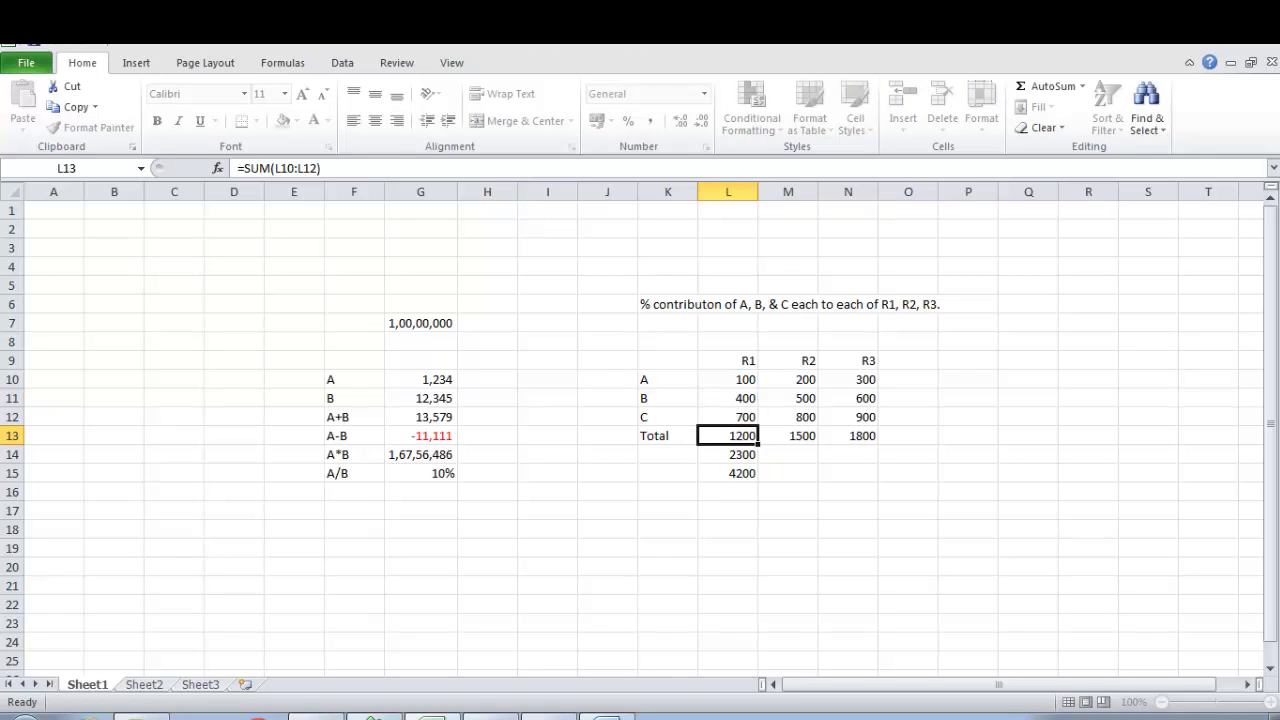
{"action": "key", "text": "Right"}
{"action": "key", "text": "Right"}
{"action": "key", "text": "Left"}
{"action": "key", "text": "Left"}
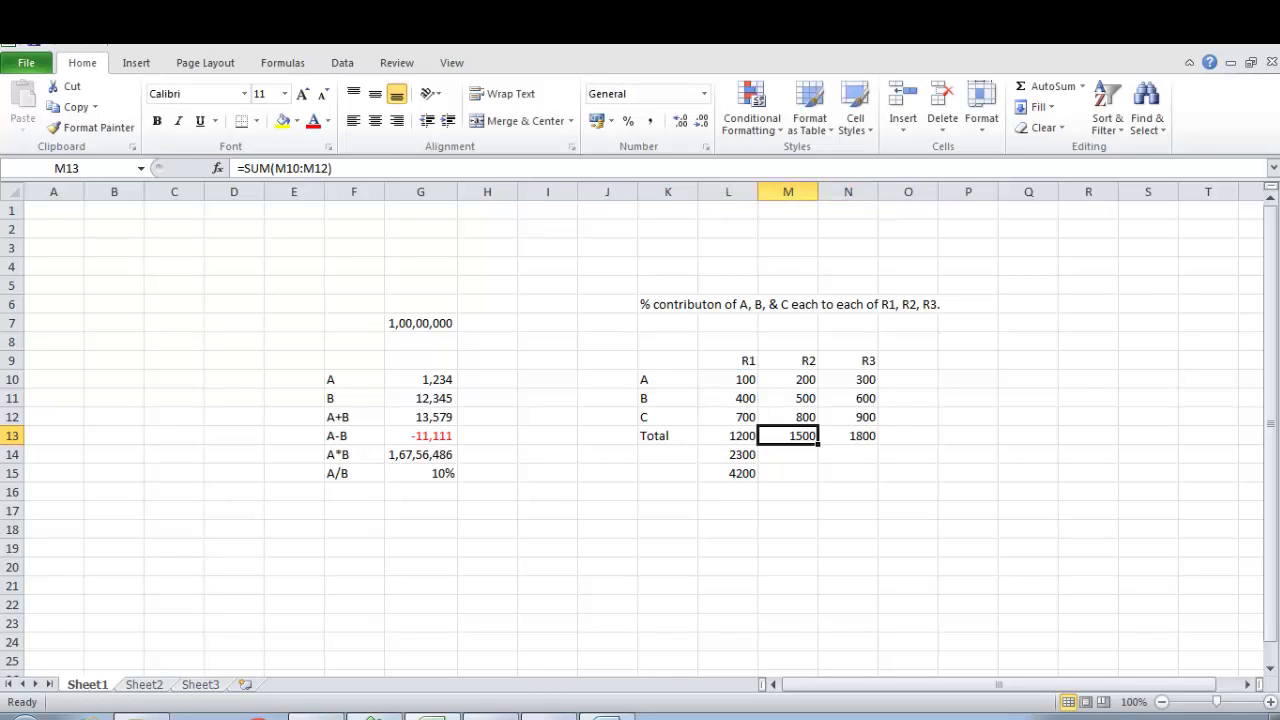
Clear the filled-down formulas in cells L14:L15.
{"action": "key", "text": "Down"}
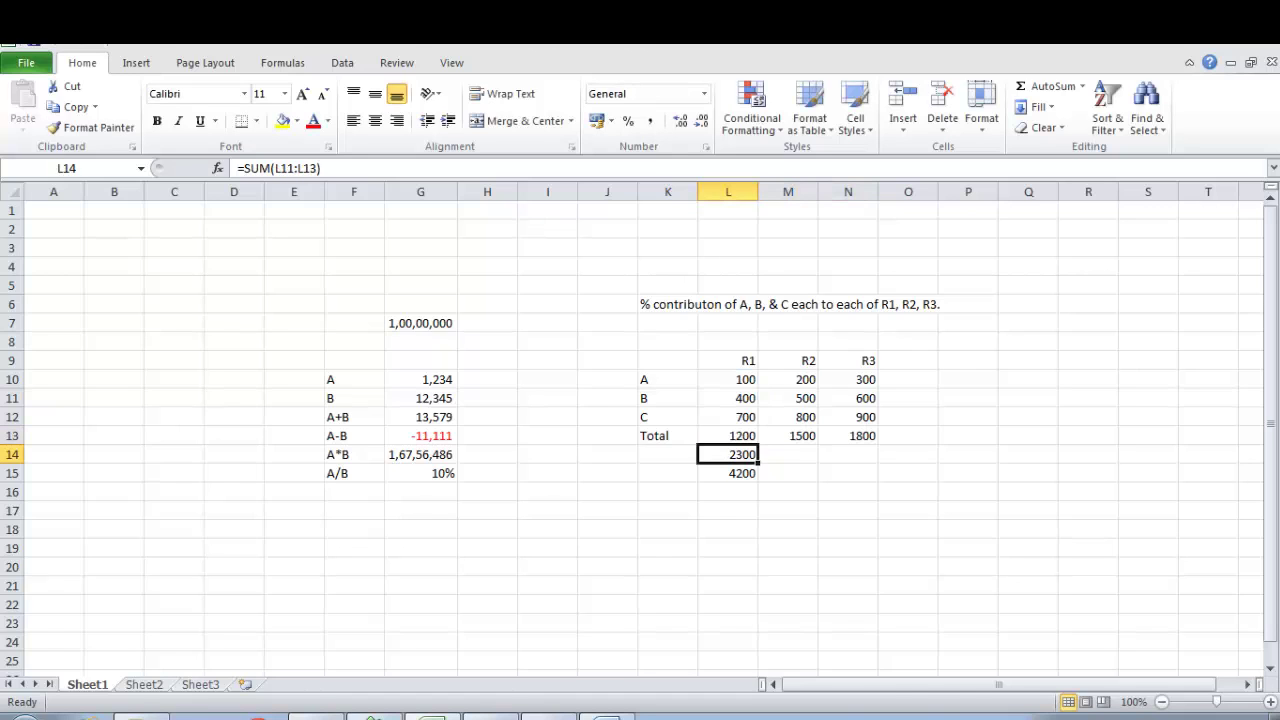
{"action": "key", "text": "shift+Down"}
{"action": "key", "text": "Delete"}
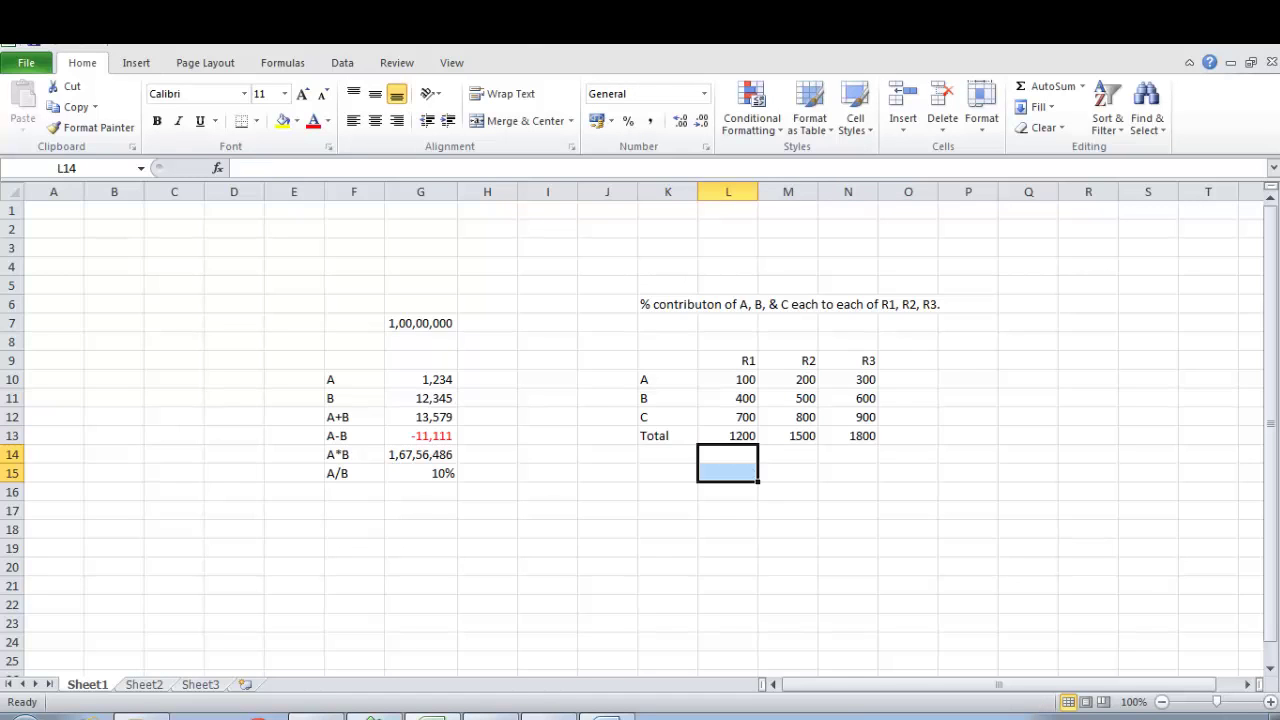
Re-enter the R1 total of L10:L12 in cell L13 with AutoSum.
{"action": "key", "text": "Up"}
{"action": "key", "text": "Up"}
{"action": "key", "text": "Up"}
{"action": "key", "text": "Up"}
{"action": "key", "text": "Down"}
{"action": "key", "text": "Down"}
{"action": "key", "text": "Down"}
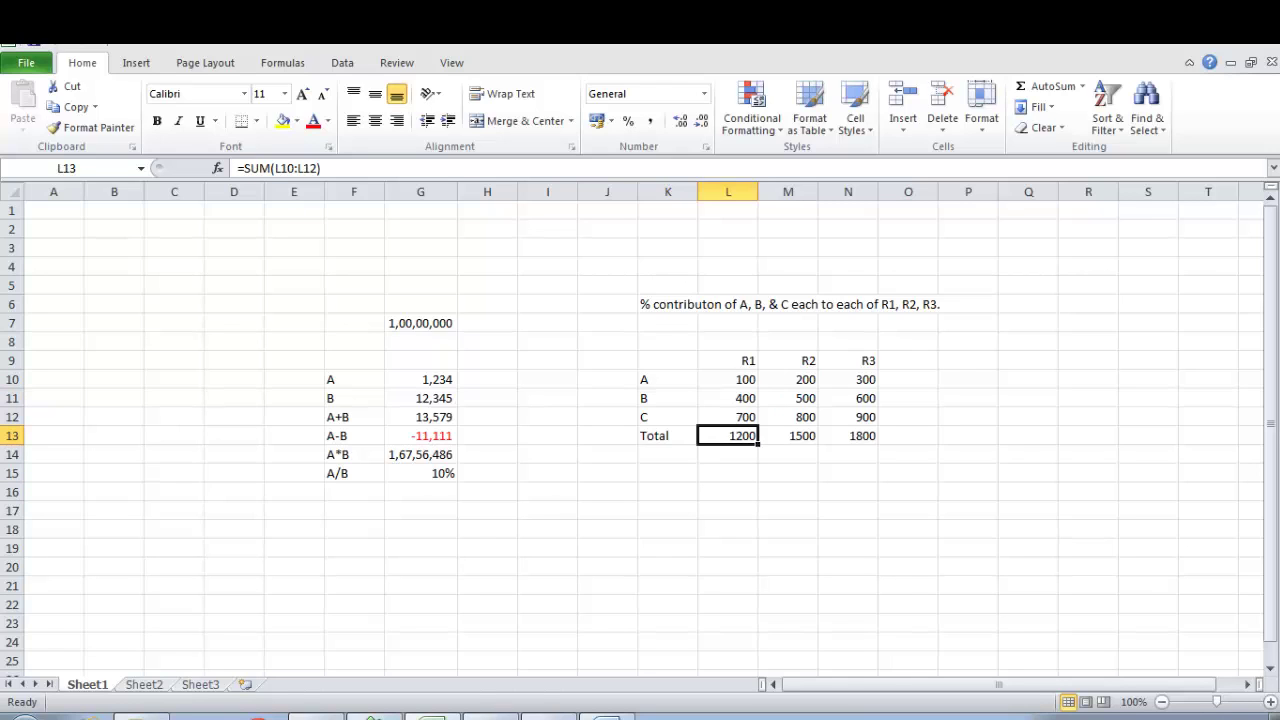
{"action": "key", "text": "F2"}
{"action": "key", "text": "Escape"}
{"action": "key", "text": "alt+equal"}
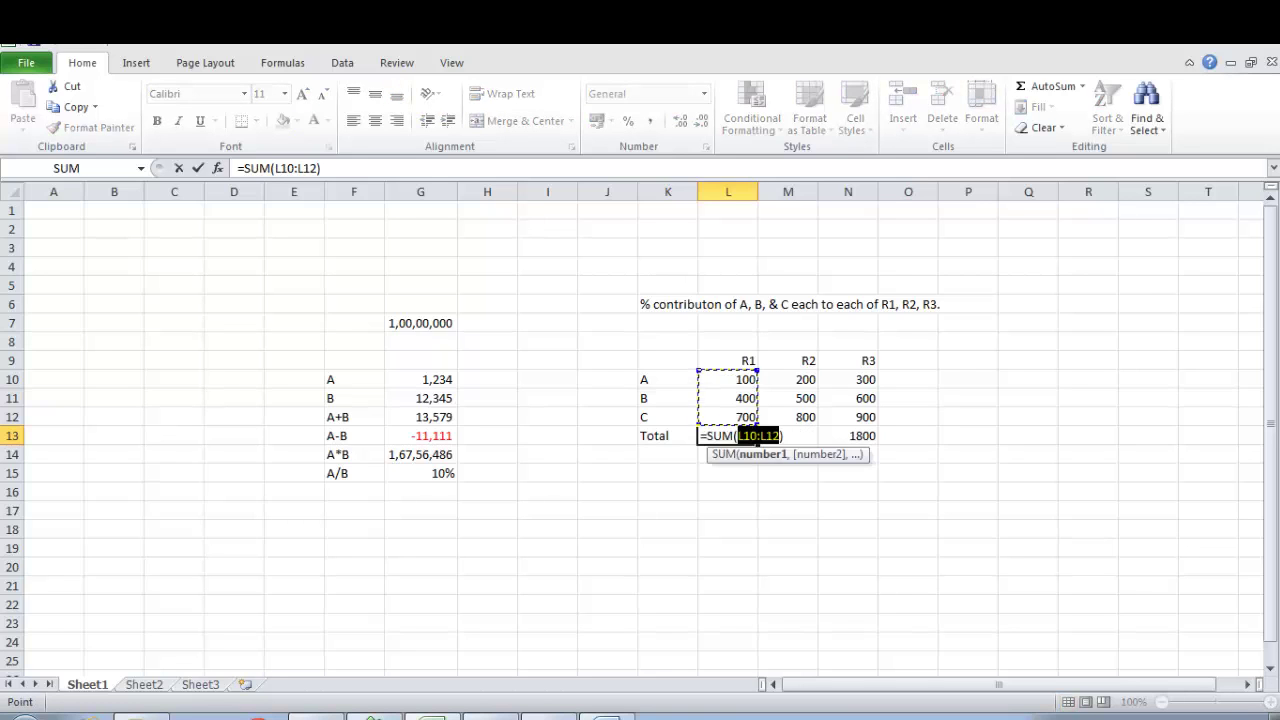
{"action": "key", "text": "Return"}
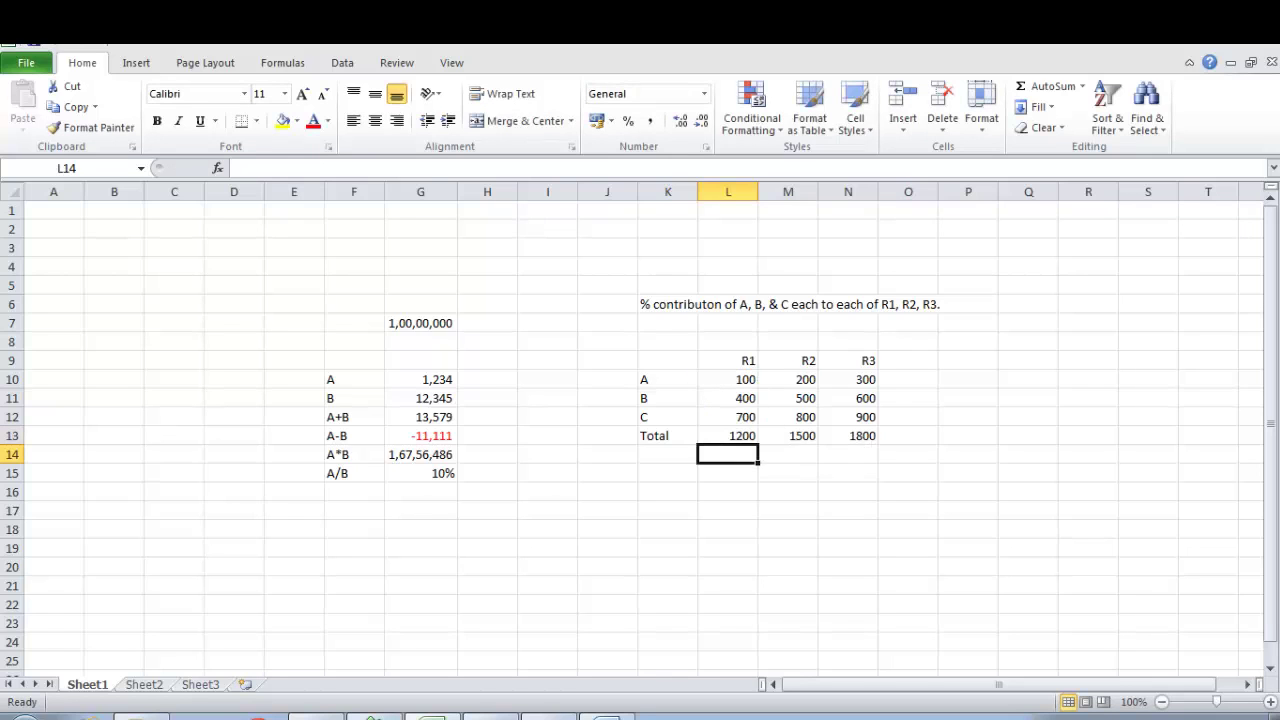
Fill the Total row formulas in L13:N13 down into L14:N15.
{"action": "key", "text": "Up"}
{"action": "key", "text": "shift+Right"}
{"action": "key", "text": "shift+Right"}
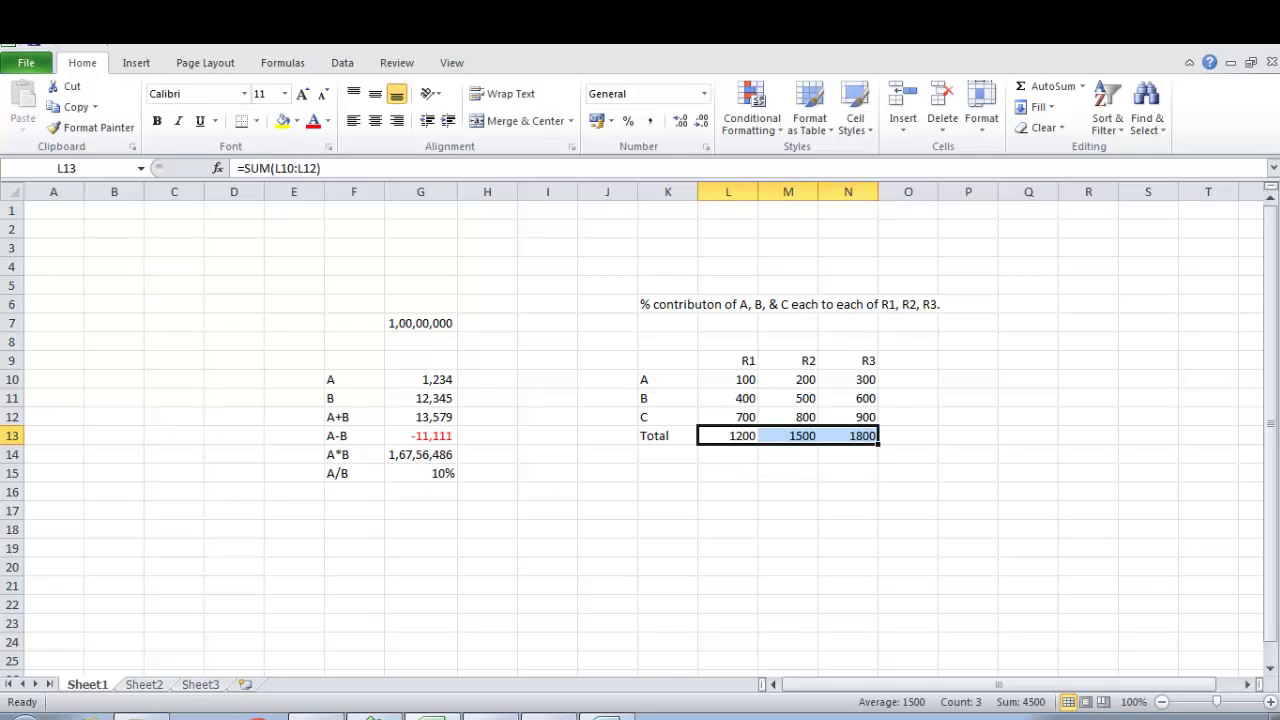
{"action": "key", "text": "Down"}
{"action": "key", "text": "Up"}
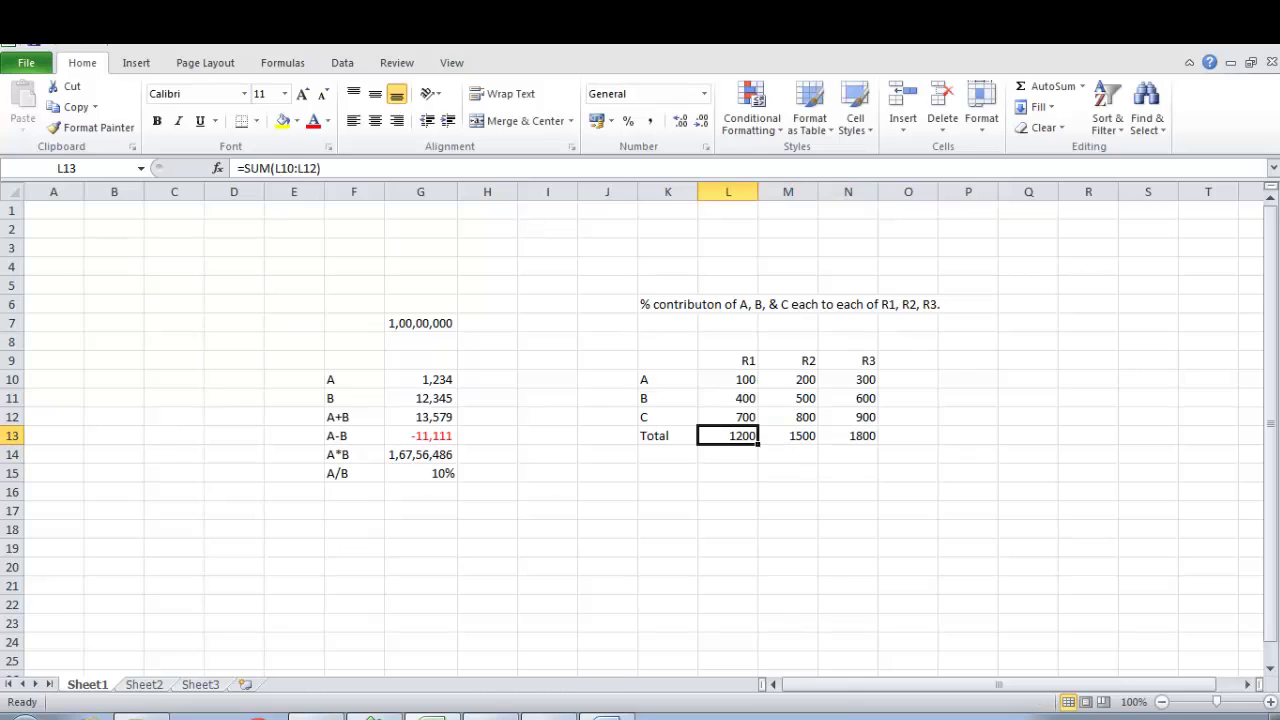
{"action": "key", "text": "shift+Right"}
{"action": "key", "text": "shift+Right"}
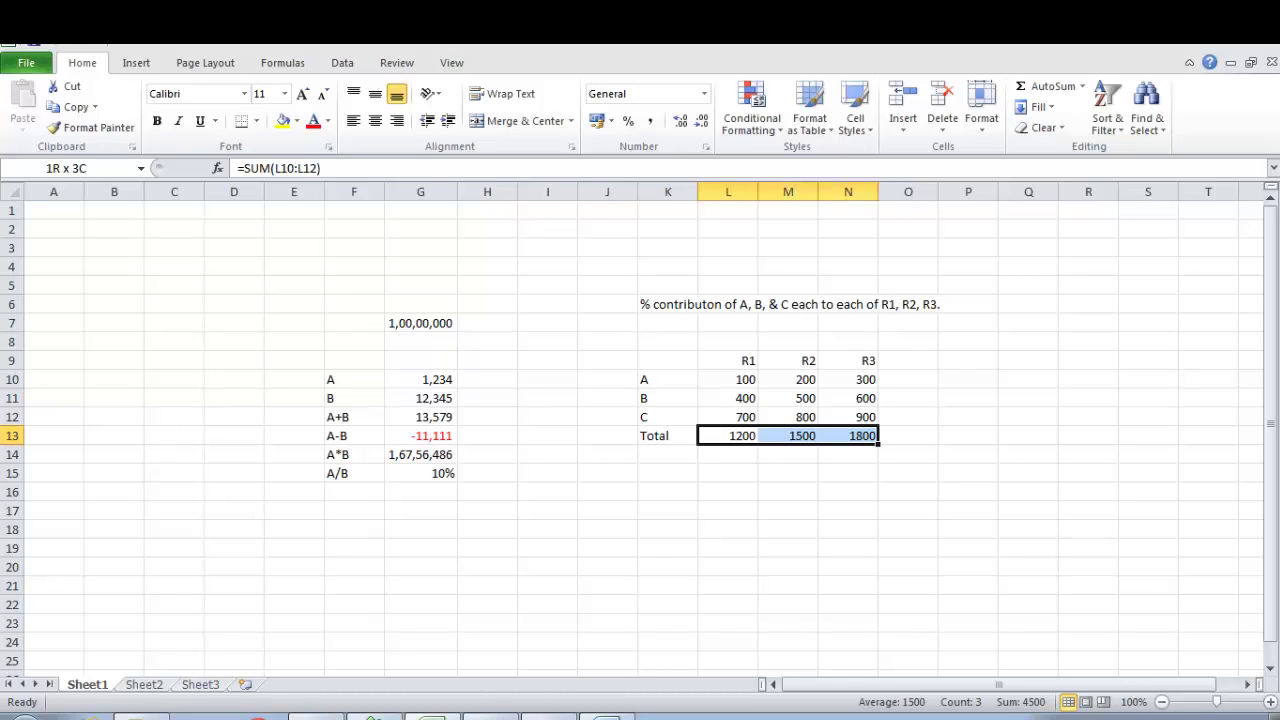
{"action": "key", "text": "shift+Down"}
{"action": "key", "text": "shift+Down"}
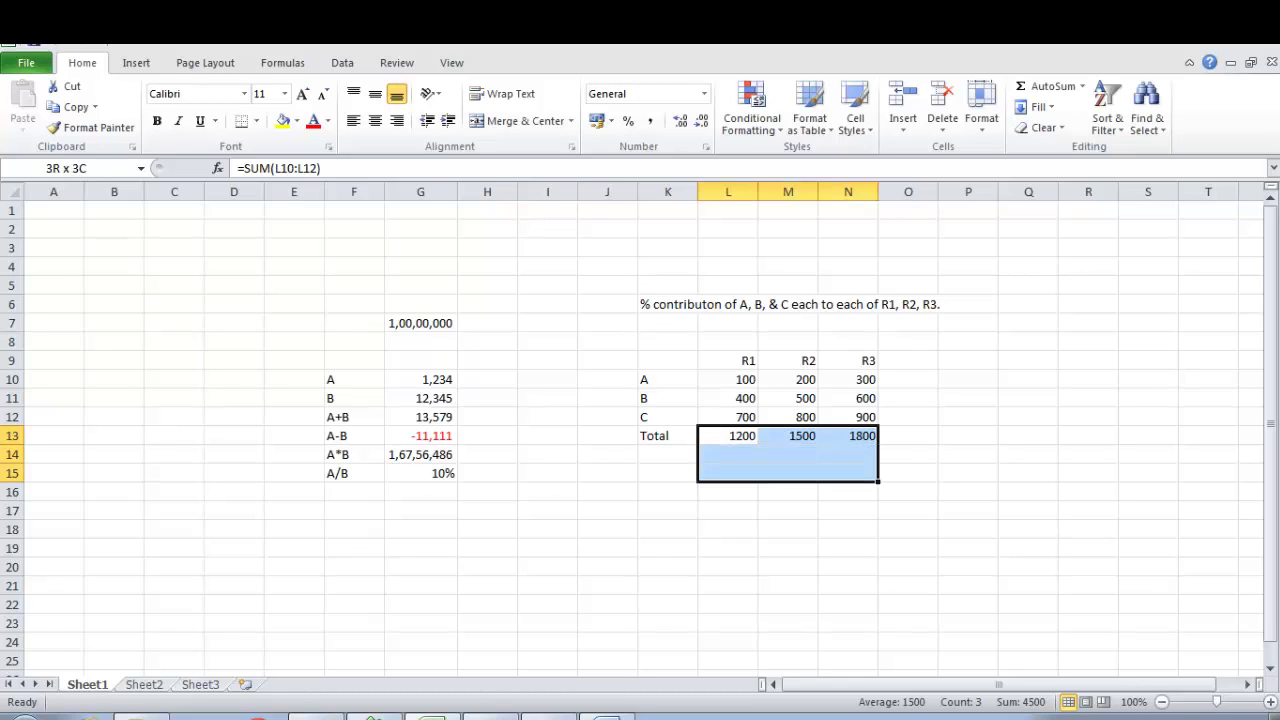
{"action": "key", "text": "ctrl+d"}
Clear the filled-down formulas in L14:N15.
{"action": "key", "text": "Down"}
{"action": "key", "text": "shift+Right"}
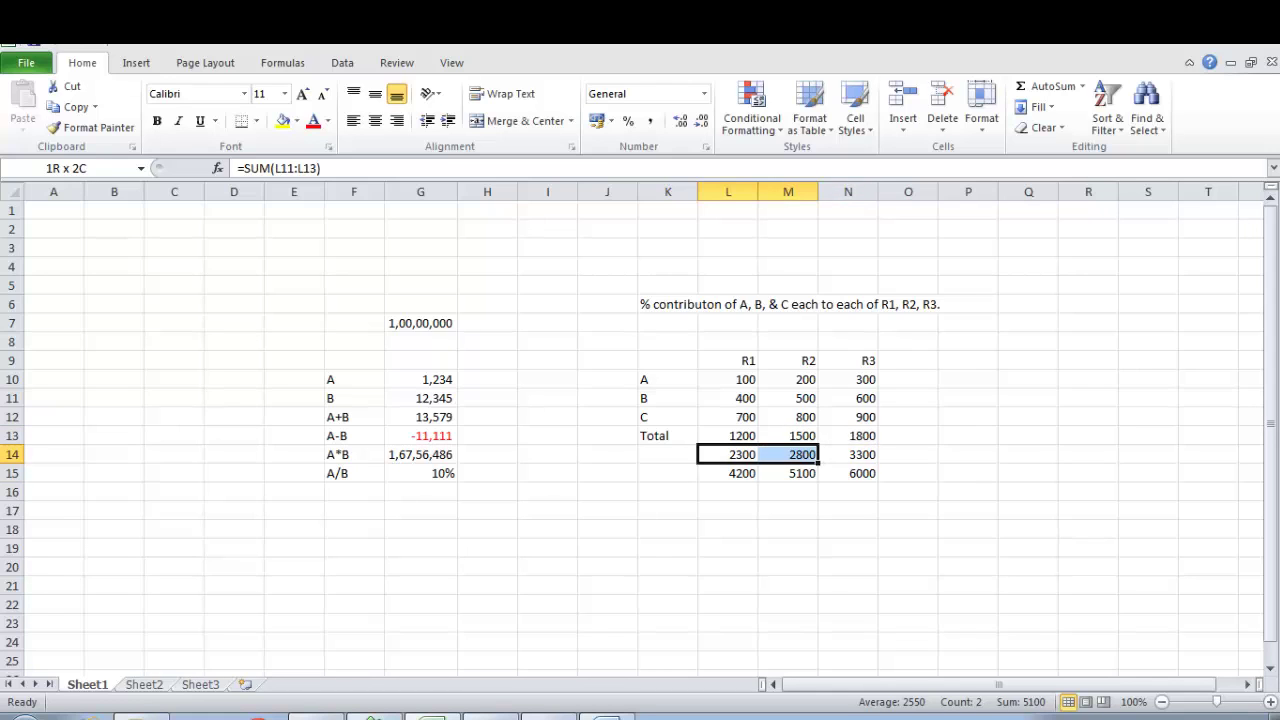
{"action": "key", "text": "shift+Right"}
{"action": "key", "text": "shift+Down"}
{"action": "key", "text": "Delete"}
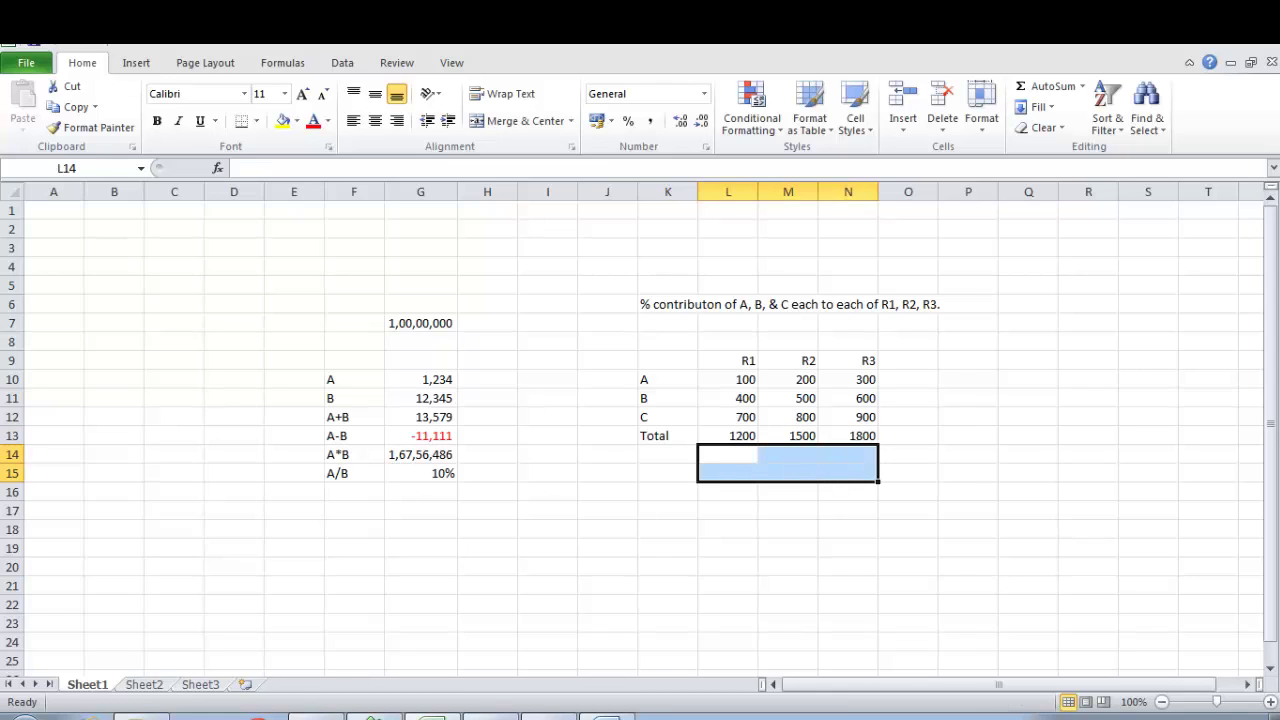
{"action": "key", "text": "Left"}
{"action": "key", "text": "Up"}
{"action": "key", "text": "Down"}
{"action": "key", "text": "Down"}
{"action": "key", "text": "Down"}
{"action": "key", "text": "Up"}
{"action": "key", "text": "Up"}
{"action": "key", "text": "Up"}
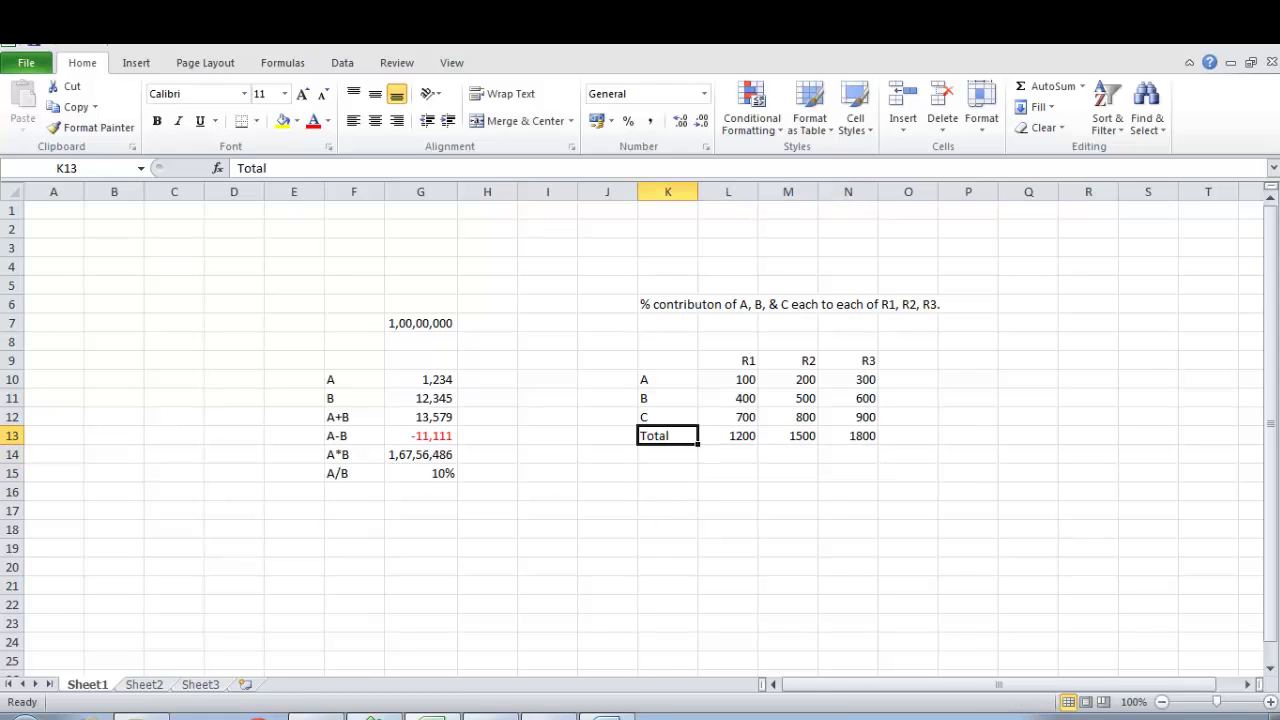
{"action": "key", "text": "Down"}
{"action": "key", "text": "Down"}
{"action": "key", "text": "Down"}
{"action": "key", "text": "Down"}
{"action": "key", "text": "Up"}
{"action": "key", "text": "Up"}
{"action": "key", "text": "Up"}
{"action": "key", "text": "Down"}
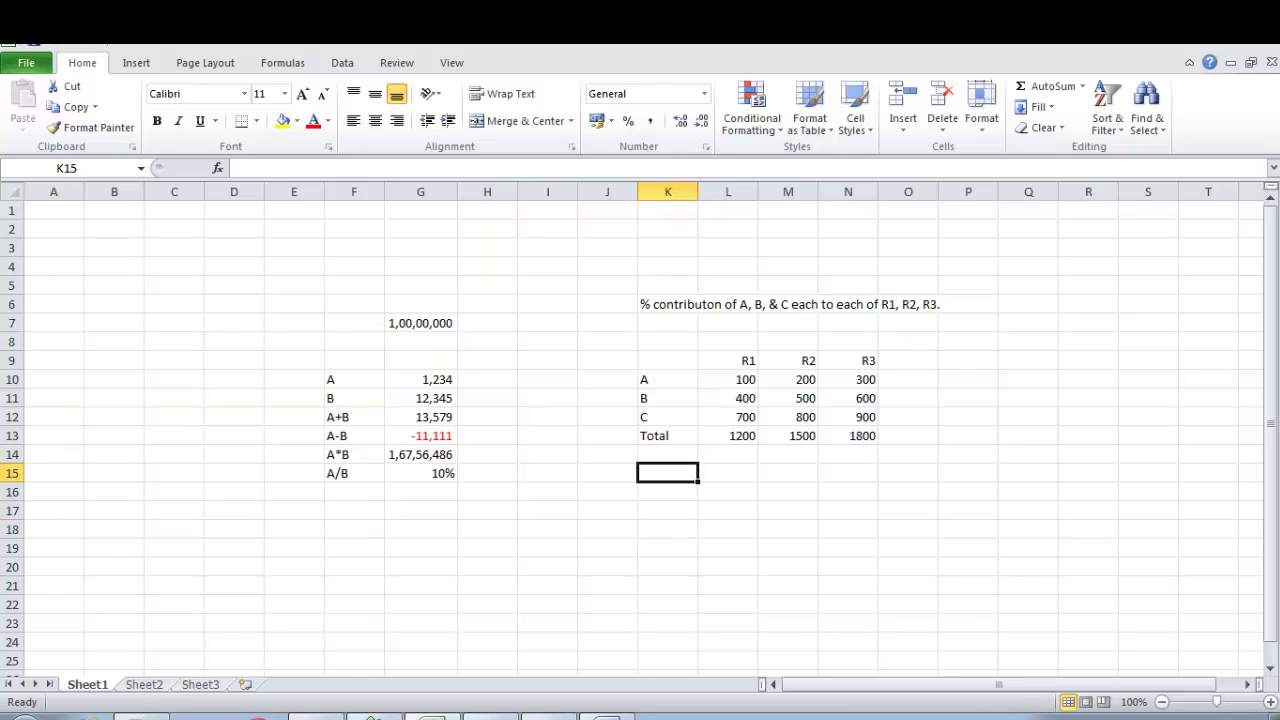
{"action": "key", "text": "Down"}
Copy the row labels A, B, C and Total from K10:K13 to K16:K19.
{"action": "key", "text": "Up"}
{"action": "key", "text": "Up"}
{"action": "key", "text": "Up"}
{"action": "key", "text": "Up"}
{"action": "key", "text": "Up"}
{"action": "key", "text": "Up"}
{"action": "key", "text": "shift+Down"}
{"action": "key", "text": "shift+Down"}
{"action": "key", "text": "shift+Down"}
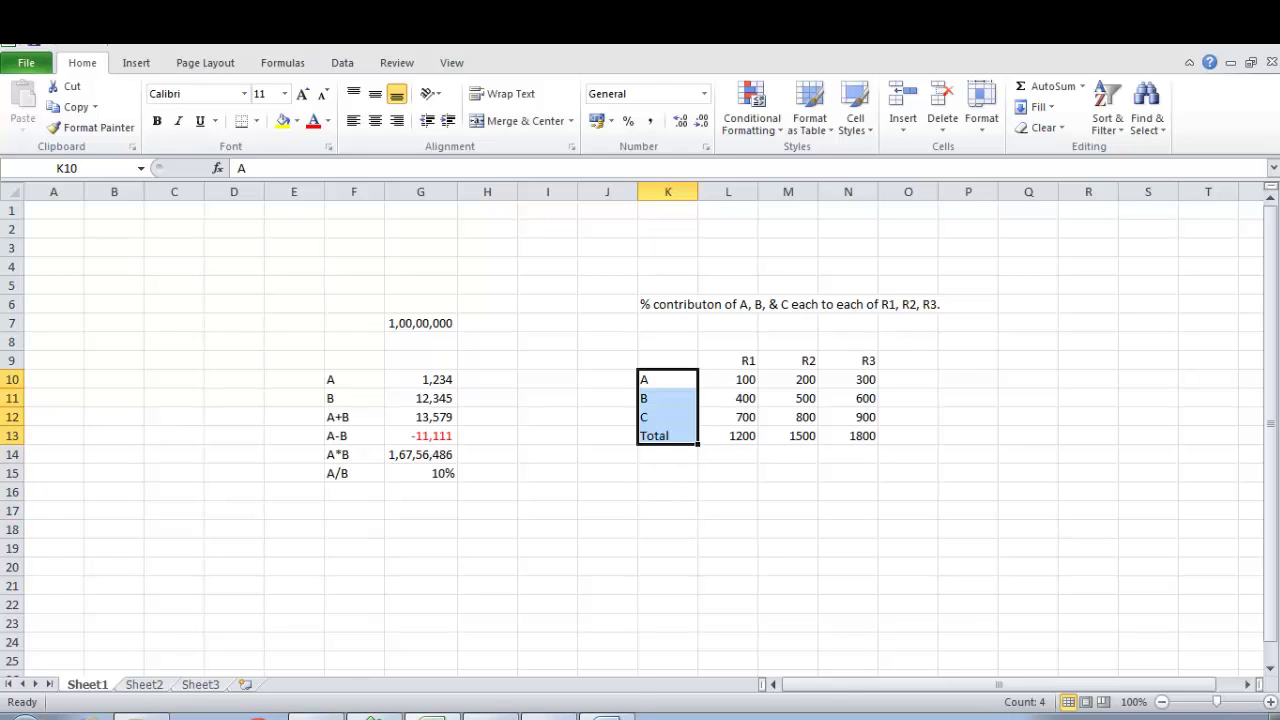
{"action": "key", "text": "ctrl+c"}
{"action": "key", "text": "Right"}
{"action": "key", "text": "Left"}
{"action": "key", "text": "Down"}
{"action": "key", "text": "Down"}
{"action": "key", "text": "Down"}
{"action": "key", "text": "Down"}
{"action": "key", "text": "Down"}
{"action": "key", "text": "Down"}
{"action": "key", "text": "Down"}
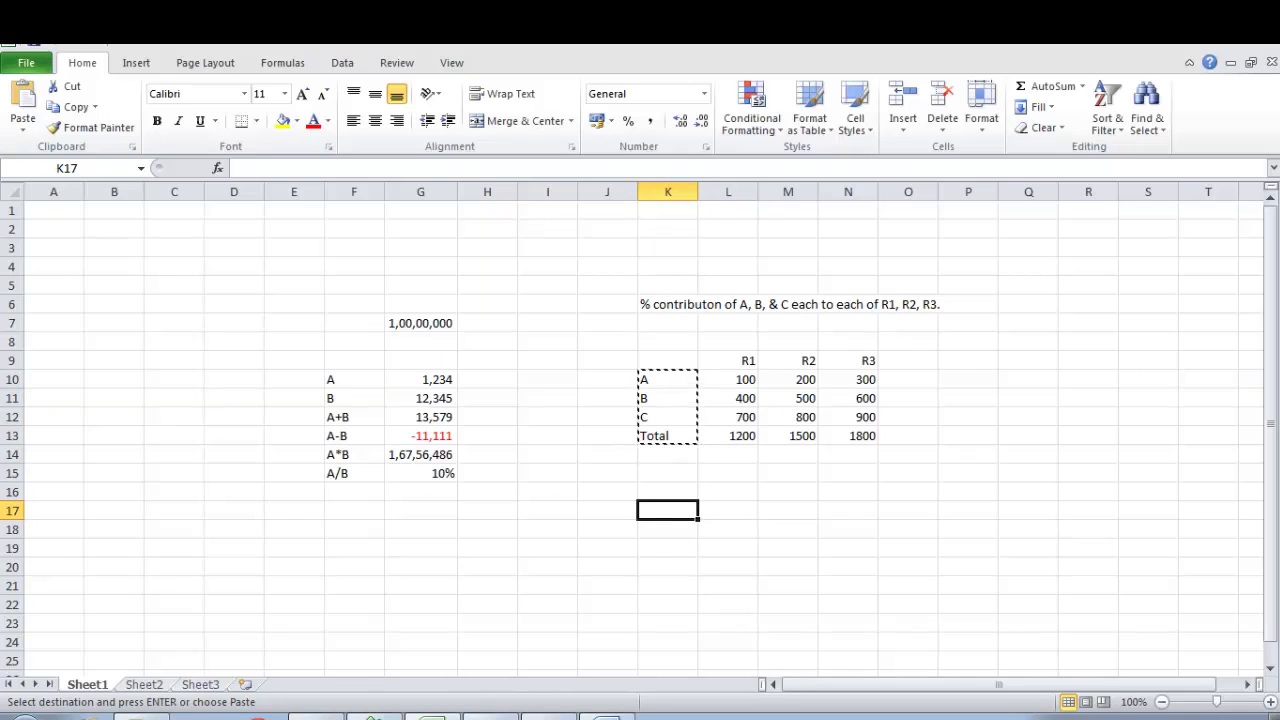
{"action": "key", "text": "Up"}
{"action": "key", "text": "ctrl+v"}
Copy the column headers R1, R2 and R3 from L9:N9 to L15:N15.
{"action": "key", "text": "Right"}
{"action": "key", "text": "Up"}
{"action": "key", "text": "Up"}
{"action": "key", "text": "Up"}
{"action": "key", "text": "Up"}
{"action": "key", "text": "Up"}
{"action": "key", "text": "Up"}
{"action": "key", "text": "Up"}
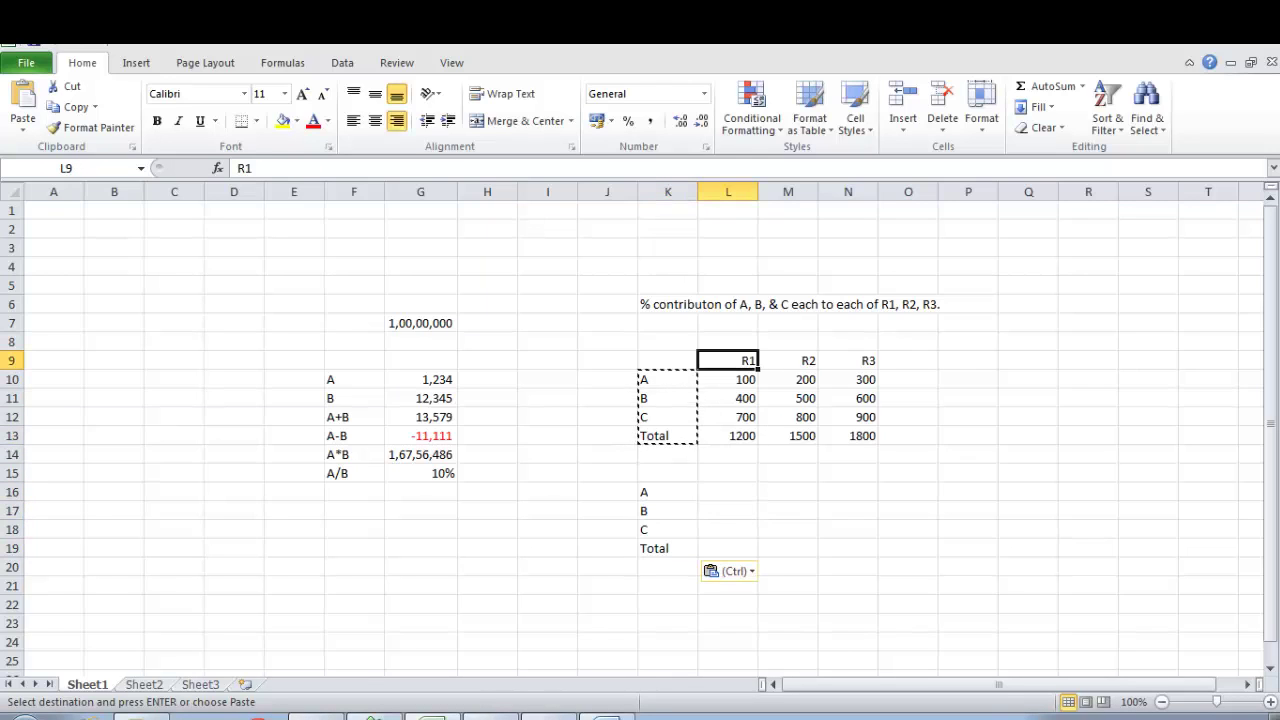
{"action": "key", "text": "shift+Right"}
{"action": "key", "text": "shift+Right"}
{"action": "key", "text": "ctrl+c"}
{"action": "key", "text": "Down"}
{"action": "key", "text": "Down"}
{"action": "key", "text": "Down"}
{"action": "key", "text": "Down"}
{"action": "key", "text": "Down"}
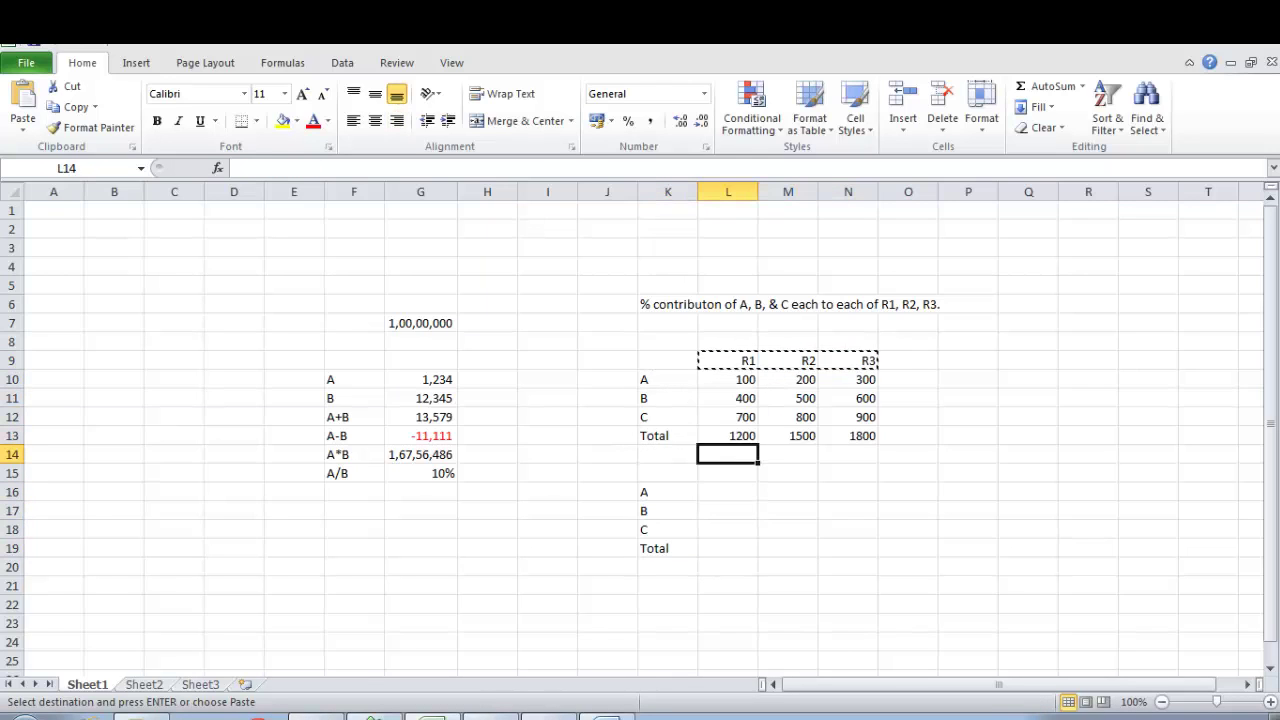
{"action": "key", "text": "Down"}
{"action": "key", "text": "ctrl+v"}
{"action": "key", "text": "Escape"}
Enter the formula =L10/L$13 in L16, locking the row of the R1 total.
{"action": "key", "text": "Down"}
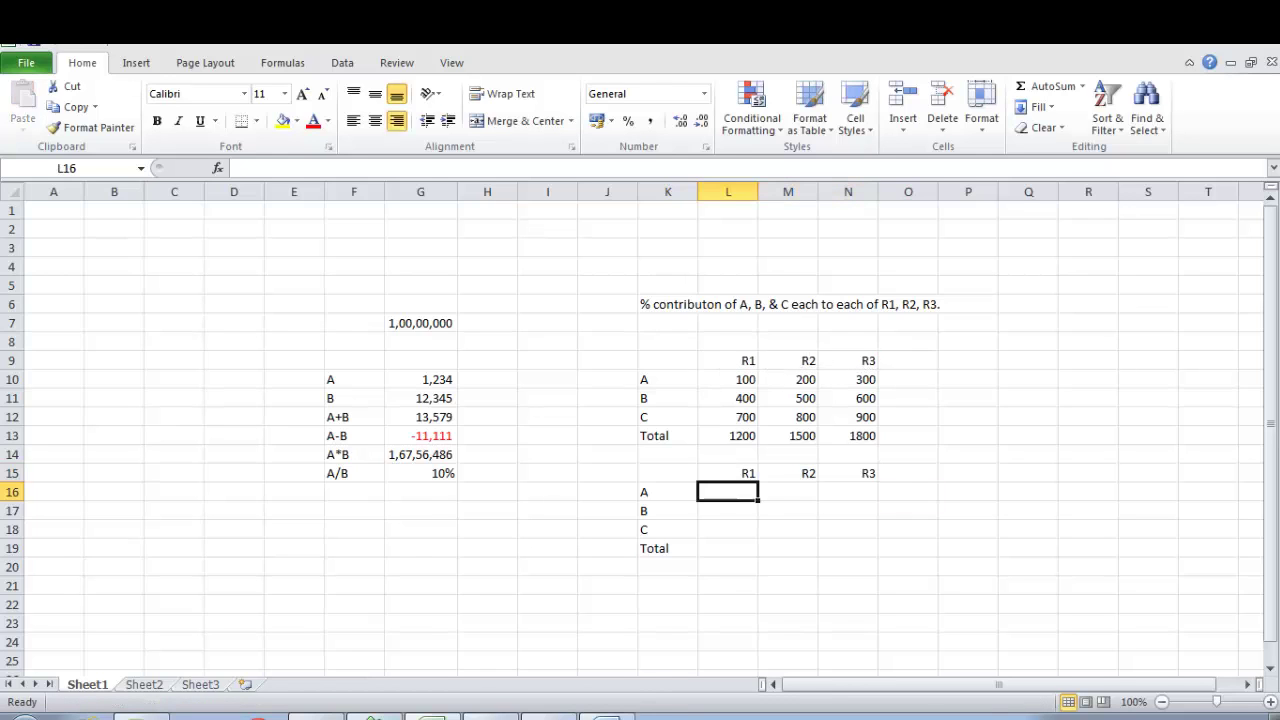
{"action": "type", "text": "="}
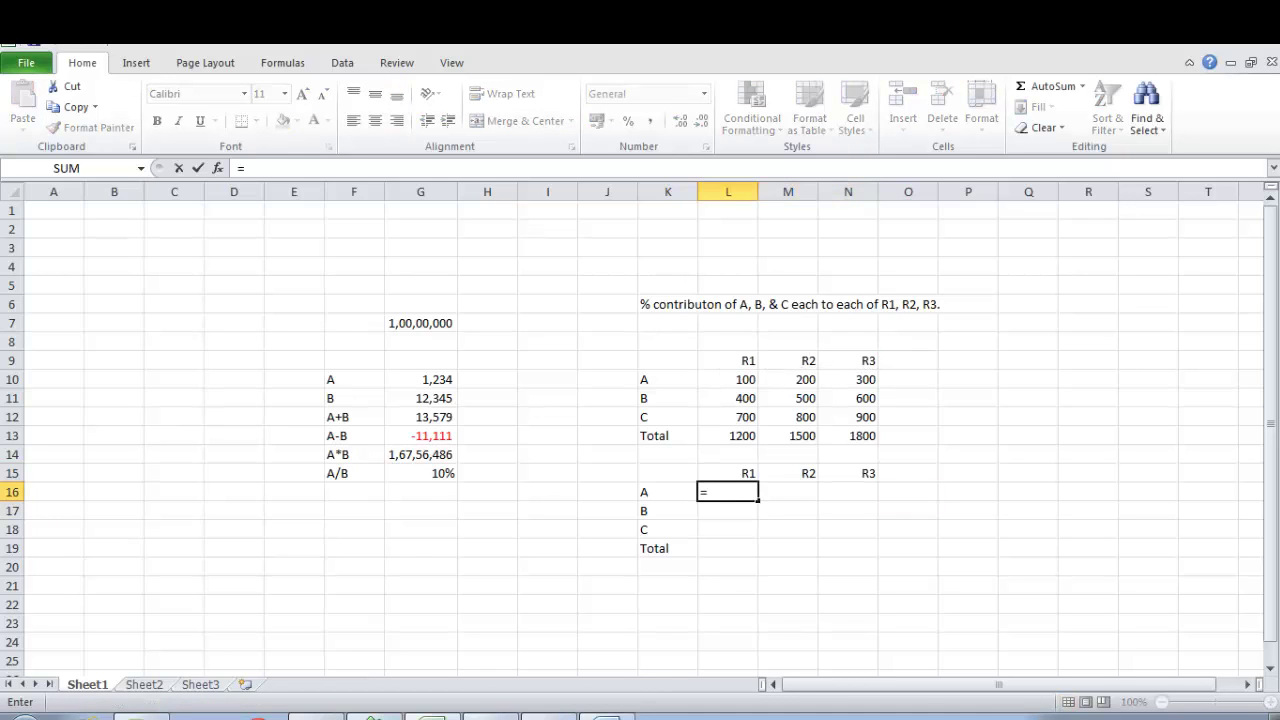
{"action": "key", "text": "Up"}
{"action": "key", "text": "Up"}
{"action": "key", "text": "Up"}
{"action": "key", "text": "Up"}
{"action": "key", "text": "Up"}
{"action": "key", "text": "Up"}
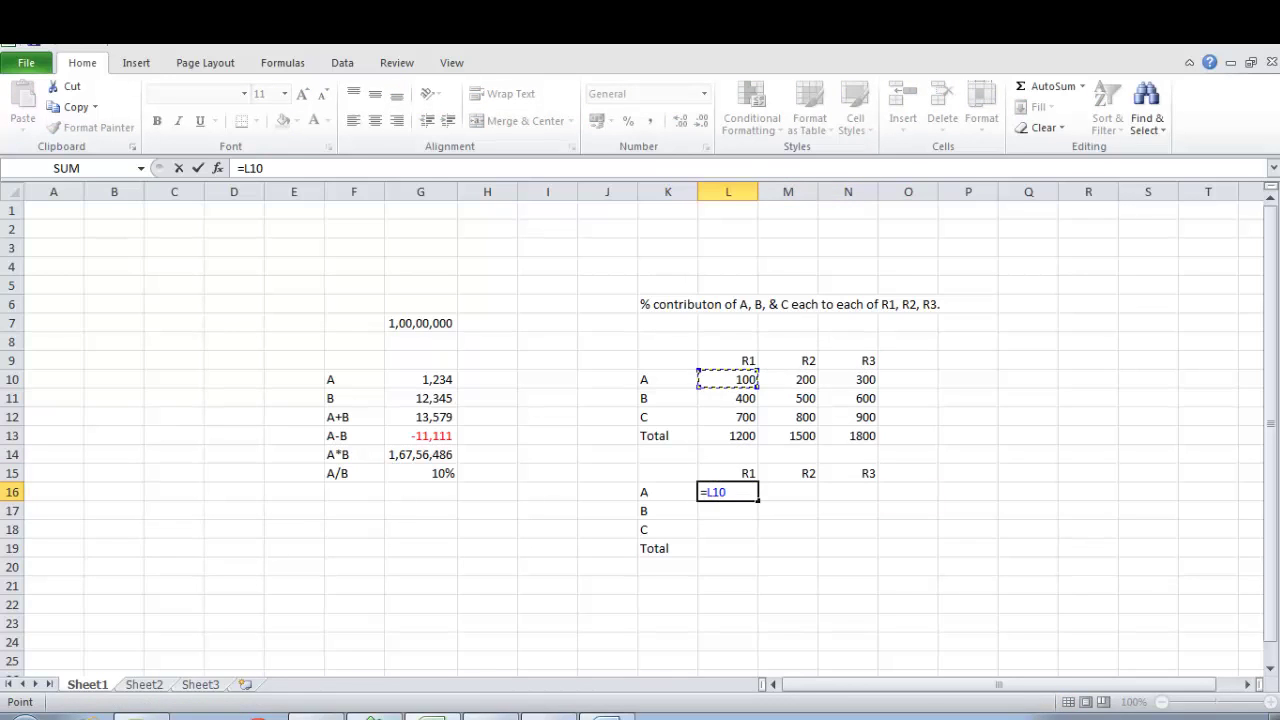
{"action": "type", "text": "/"}
{"action": "key", "text": "Up"}
{"action": "key", "text": "Up"}
{"action": "key", "text": "Up"}
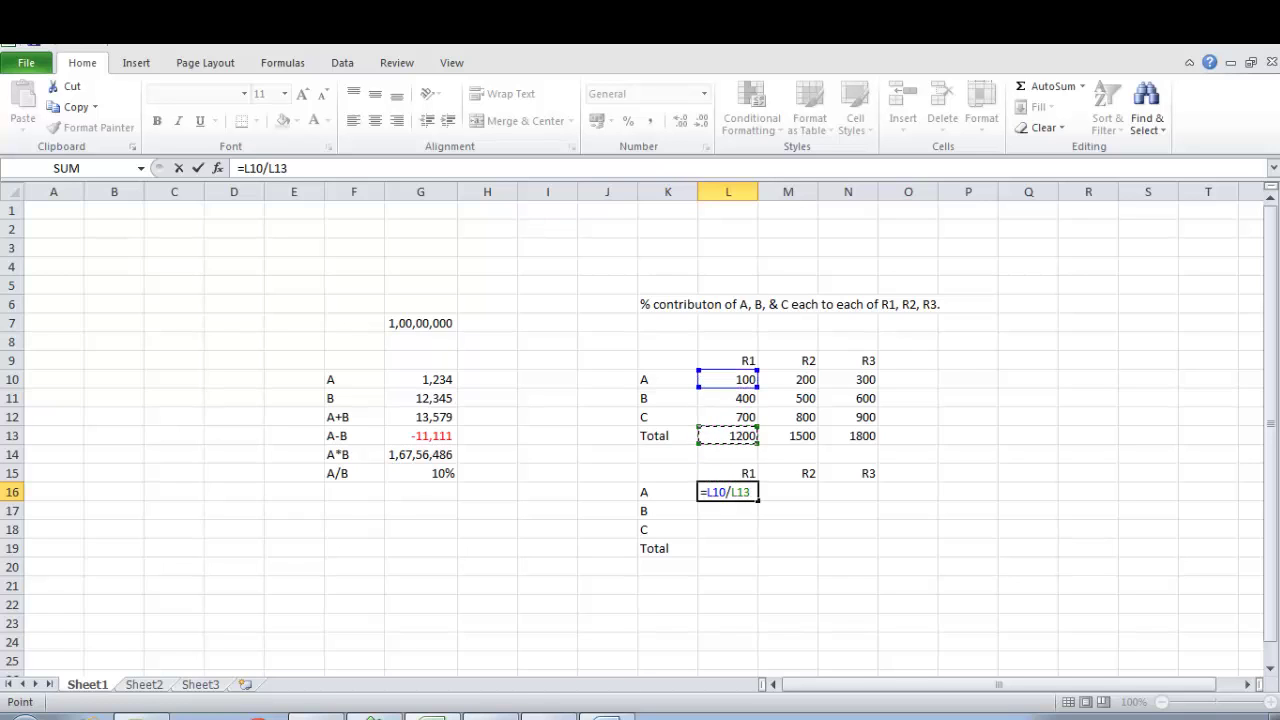
{"action": "key", "text": "F4"}
{"action": "key", "text": "F4"}
{"action": "key", "text": "Return"}
{"action": "key", "text": "Up"}
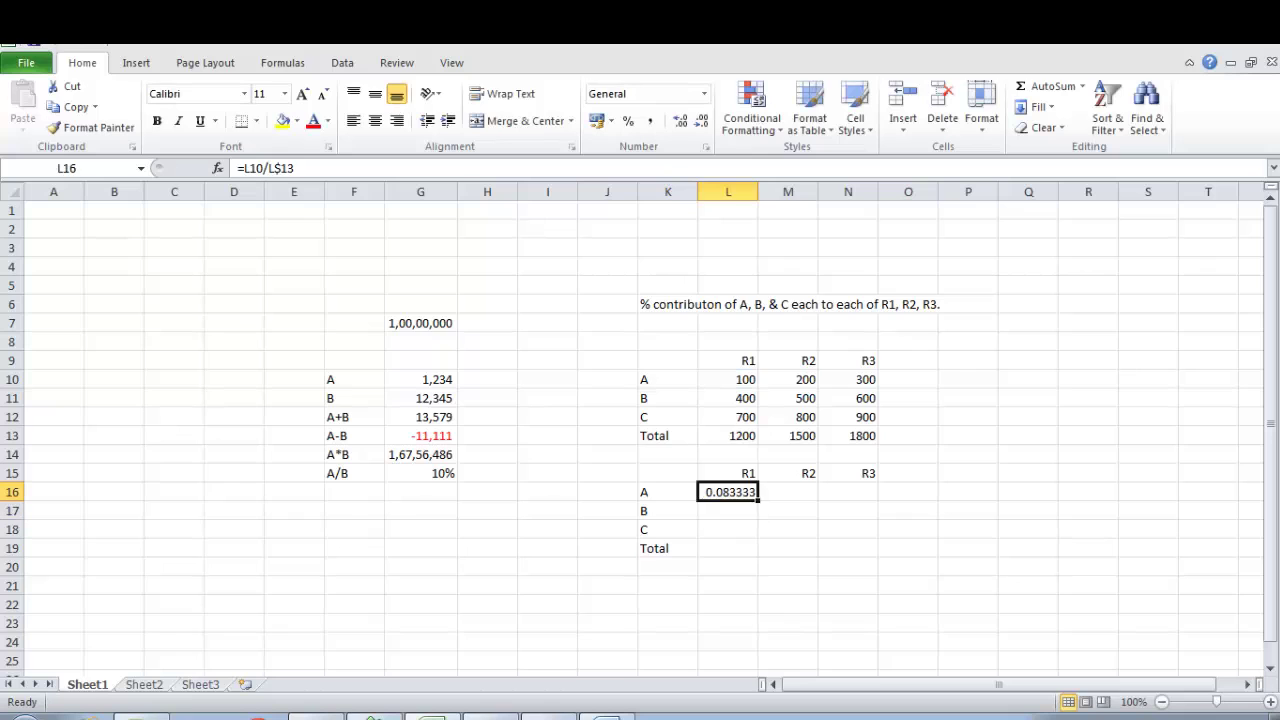
Fill the L16 formula right to N16 and down through the Total row to cover L16:N19.
{"action": "key", "text": "shift+Right"}
{"action": "key", "text": "shift+Right"}
{"action": "key", "text": "ctrl+r"}
{"action": "key", "text": "shift+Down"}
{"action": "key", "text": "shift+Down"}
{"action": "key", "text": "shift+Down"}
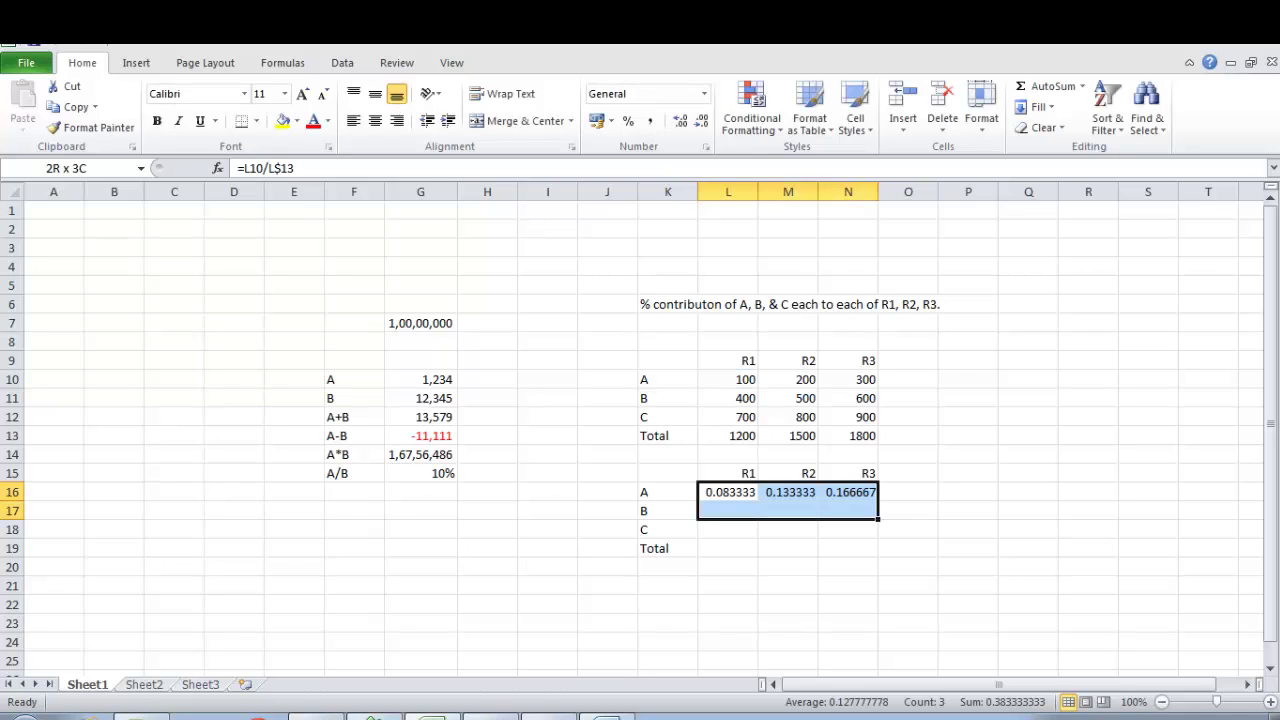
{"action": "key", "text": "ctrl+d"}
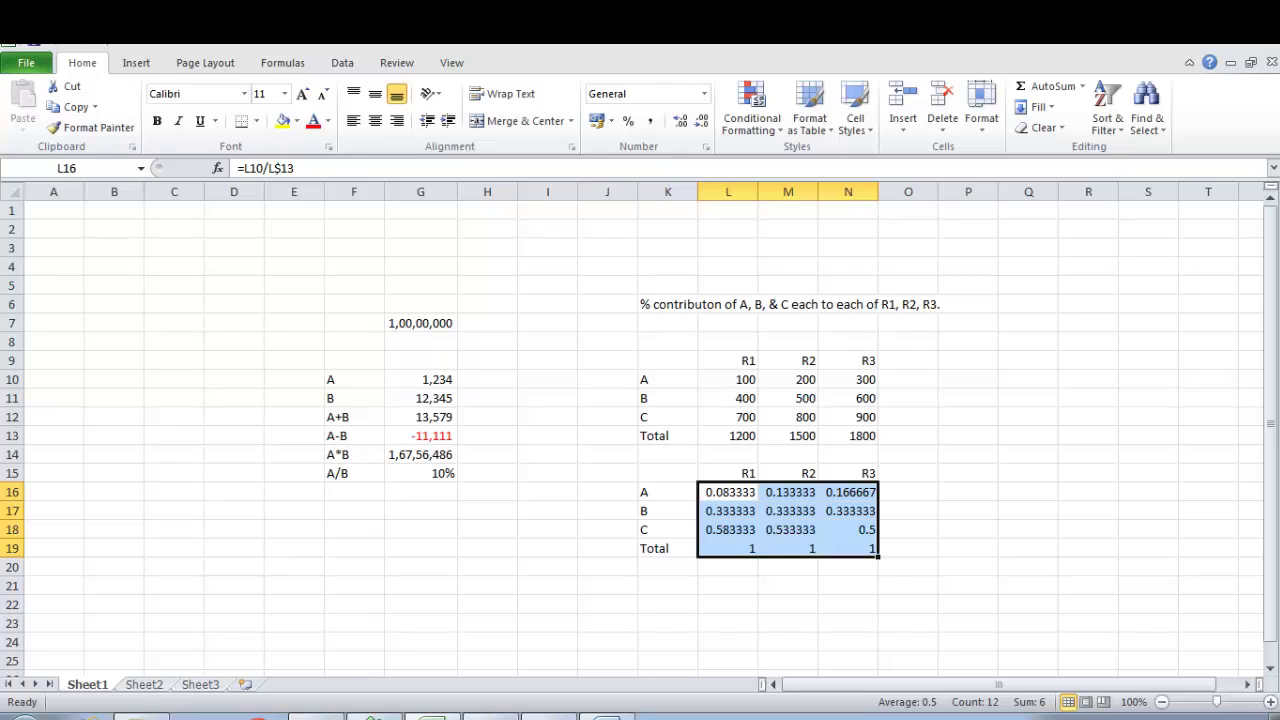
Review the filled formulas in the R1 and R2 columns of the contribution table.
{"action": "key", "text": "Left"}
{"action": "key", "text": "Right"}
{"action": "key", "text": "Right"}
{"action": "key", "text": "Down"}
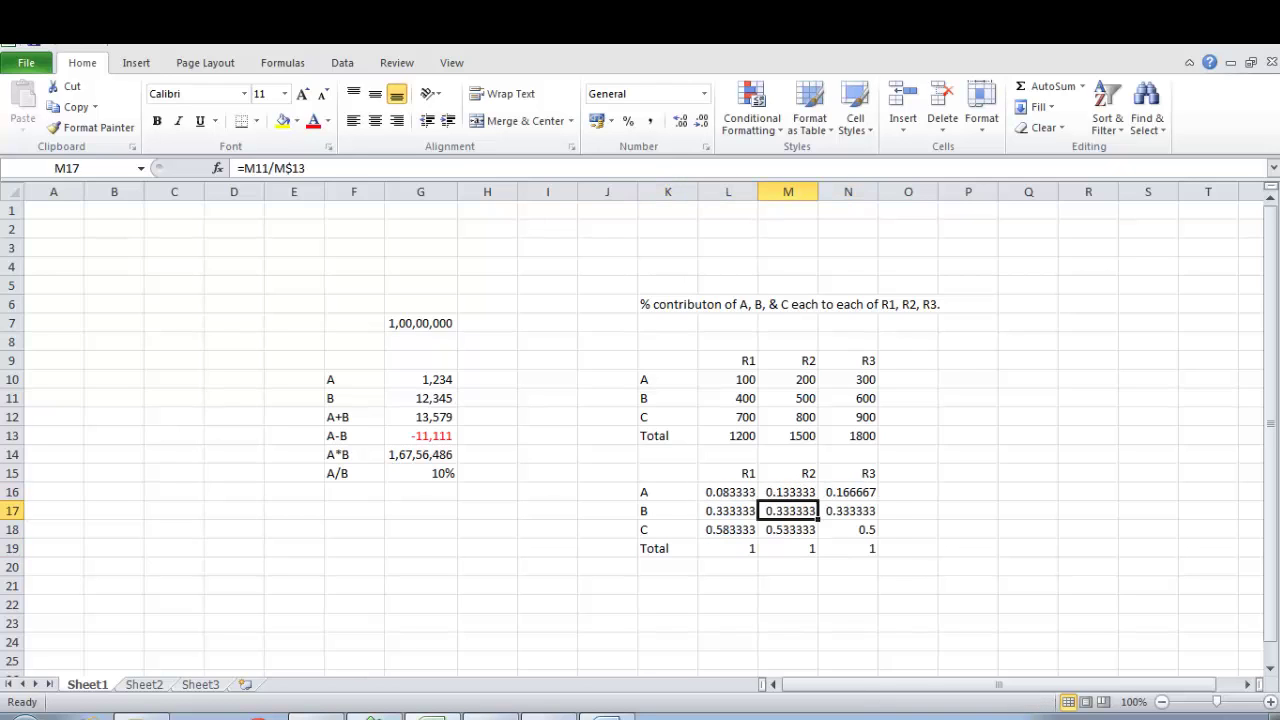
{"action": "key", "text": "Down"}
{"action": "key", "text": "Down"}
{"action": "key", "text": "Left"}
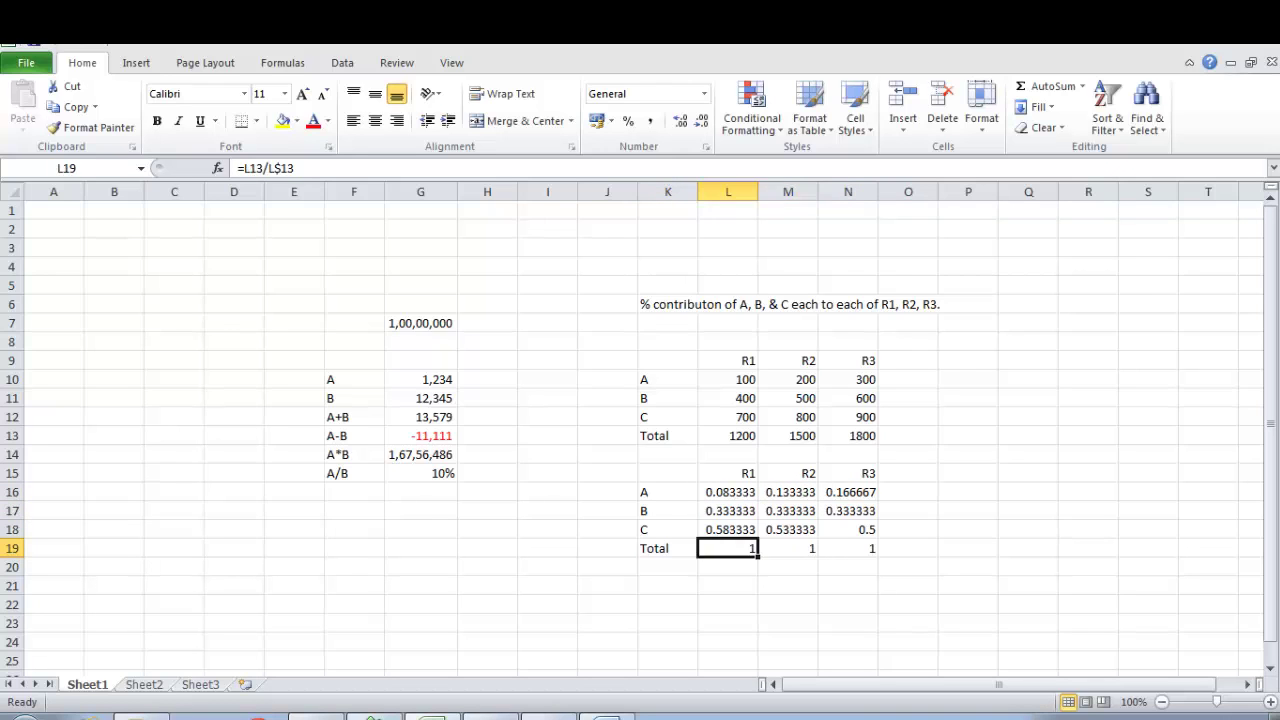
{"action": "key", "text": "Up"}
{"action": "key", "text": "Up"}
{"action": "key", "text": "Up"}
{"action": "key", "text": "Down"}
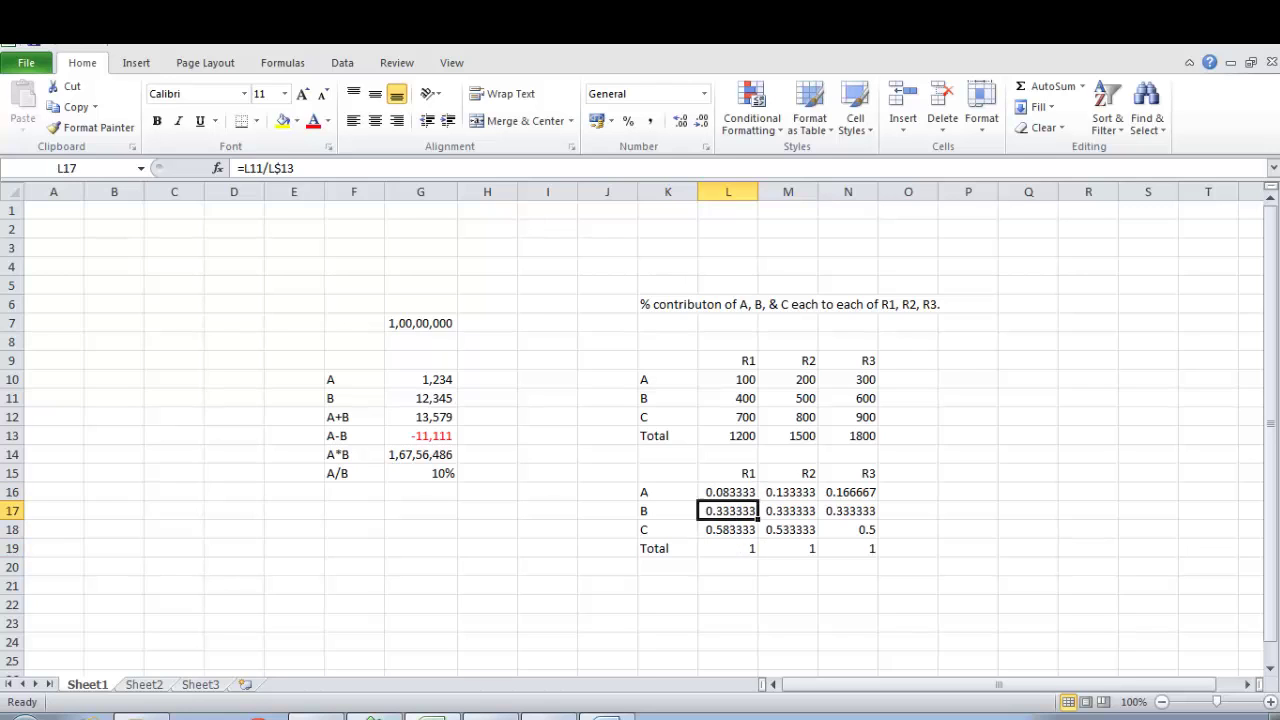
{"action": "key", "text": "Up"}
{"action": "key", "text": "Left"}
{"action": "key", "text": "Right"}
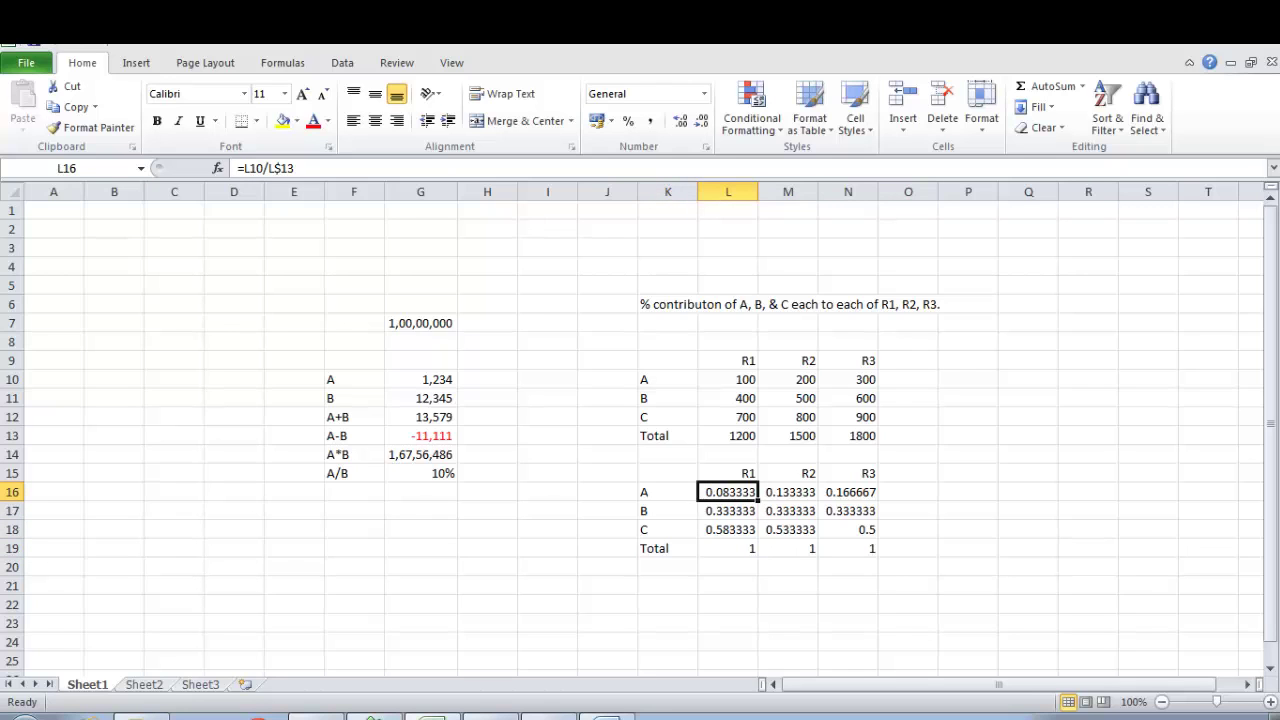
Inspect the cell references of the row A contribution formulas in L16, M16 and N16.
{"action": "key", "text": "F2"}
{"action": "key", "text": "Escape"}
{"action": "key", "text": "Right"}
{"action": "key", "text": "F2"}
{"action": "key", "text": "Escape"}
{"action": "key", "text": "Right"}
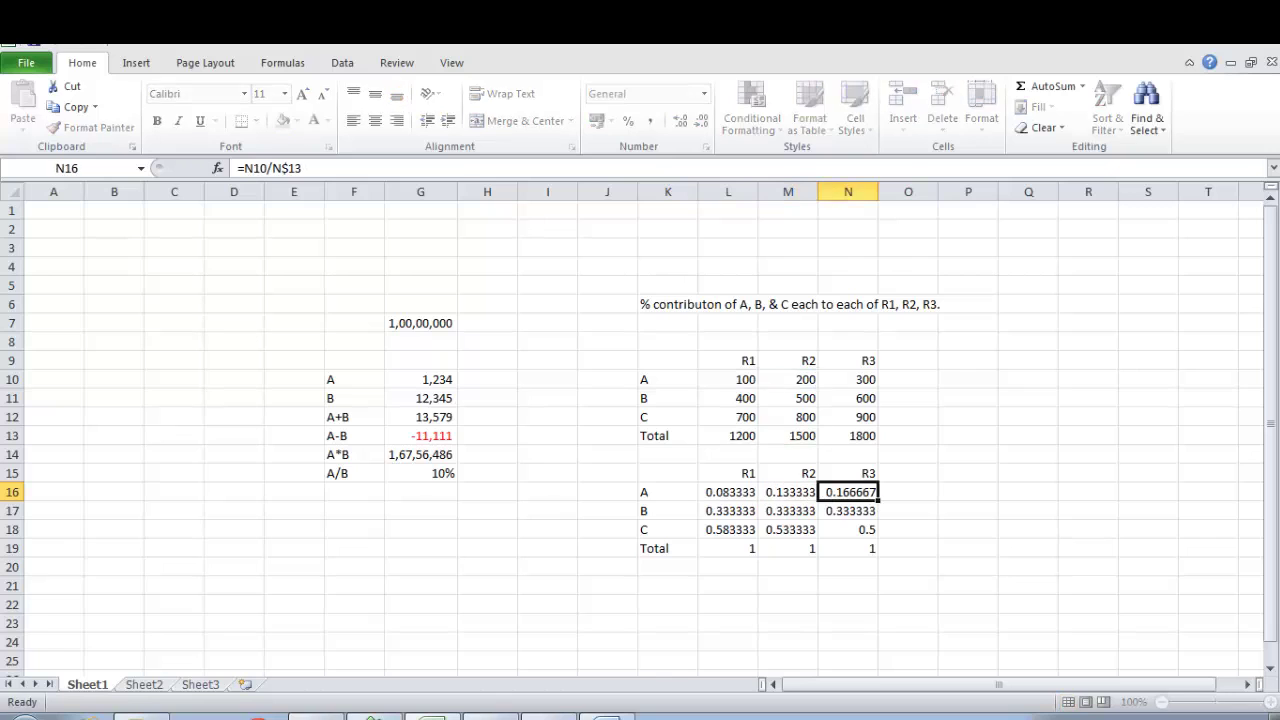
{"action": "key", "text": "F2"}
{"action": "key", "text": "Escape"}
Inspect the cell references of the row B contribution formulas in M17 and N17.
{"action": "key", "text": "Down"}
{"action": "key", "text": "Left"}
{"action": "key", "text": "F2"}
{"action": "key", "text": "Escape"}
{"action": "key", "text": "Left"}
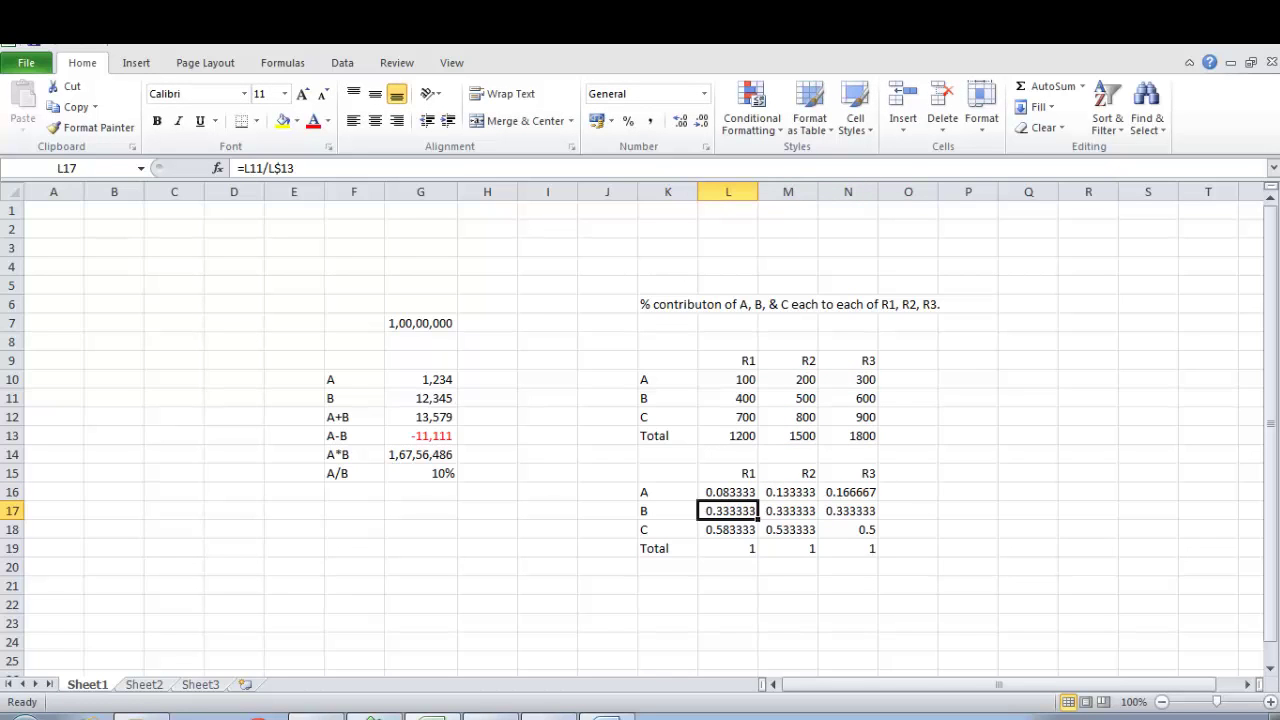
{"action": "key", "text": "Right"}
{"action": "key", "text": "F2"}
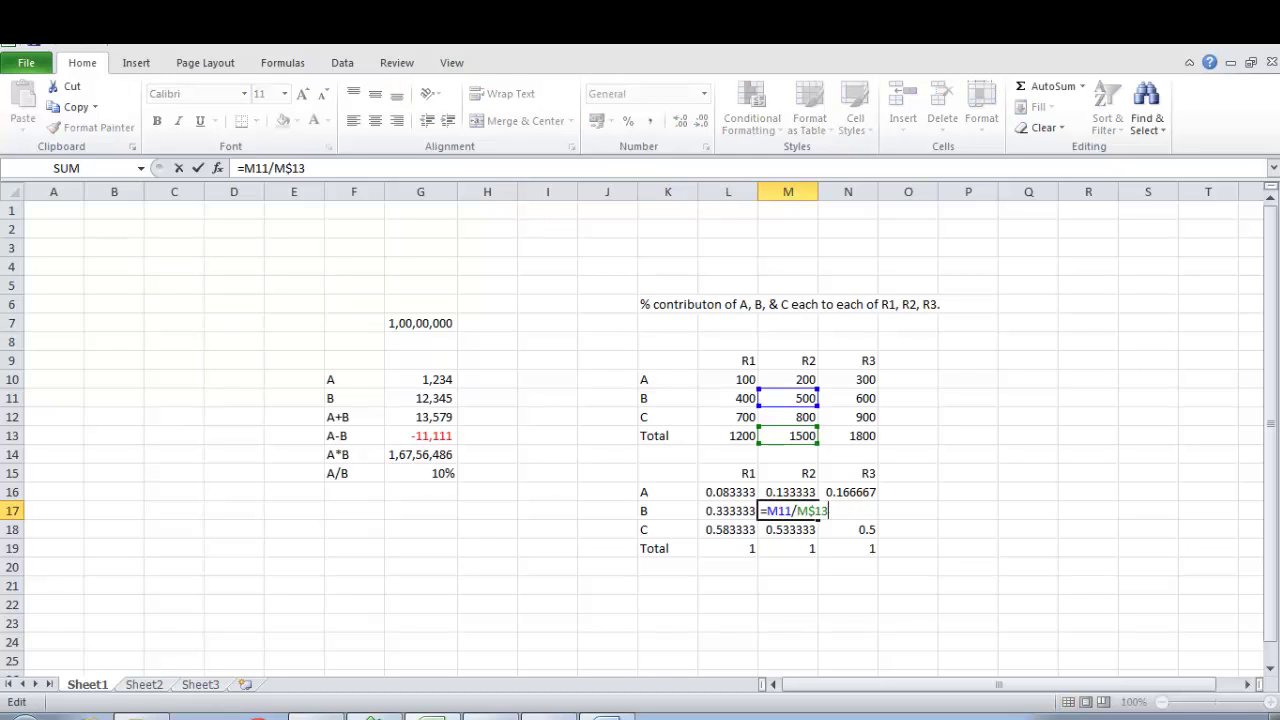
{"action": "key", "text": "Escape"}
{"action": "key", "text": "Right"}
{"action": "key", "text": "F2"}
{"action": "key", "text": "Escape"}
{"action": "key", "text": "Right"}
Inspect the cell references of the row C contribution formulas in N18, M18 and L18.
{"action": "key", "text": "Down"}
{"action": "key", "text": "Left"}
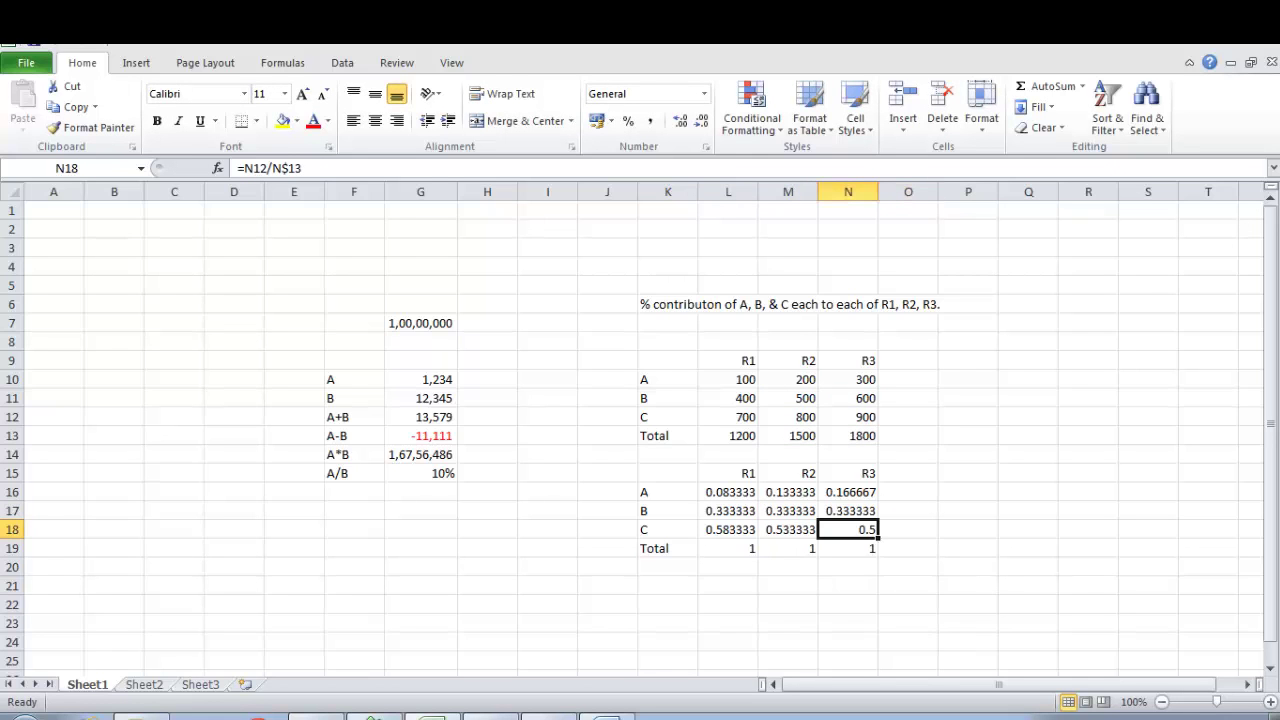
{"action": "key", "text": "F2"}
{"action": "key", "text": "Escape"}
{"action": "key", "text": "Left"}
{"action": "key", "text": "F2"}
{"action": "key", "text": "Escape"}
{"action": "key", "text": "Left"}
{"action": "key", "text": "F2"}
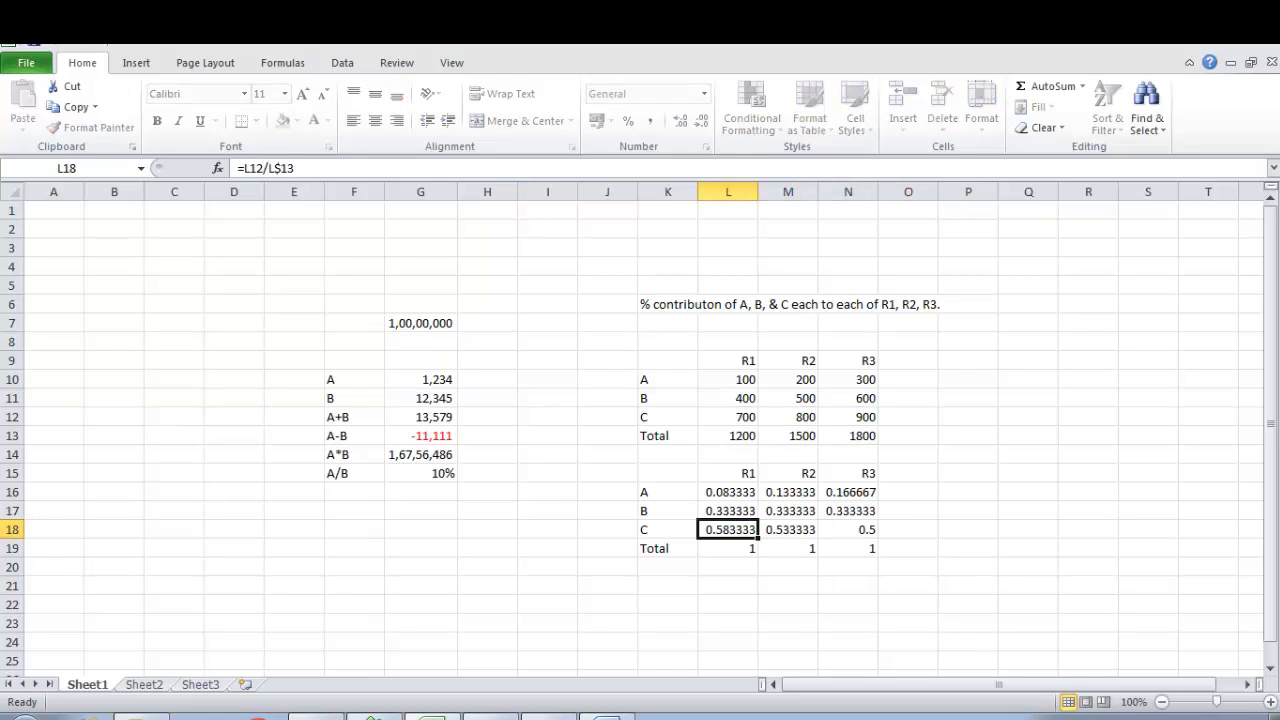
{"action": "key", "text": "Escape"}
Inspect the cell references of the Total row contribution formulas in M19 and N19.
{"action": "key", "text": "Down"}
{"action": "key", "text": "Right"}
{"action": "key", "text": "F2"}
{"action": "key", "text": "Escape"}
{"action": "key", "text": "Right"}
{"action": "key", "text": "F2"}
{"action": "key", "text": "Escape"}
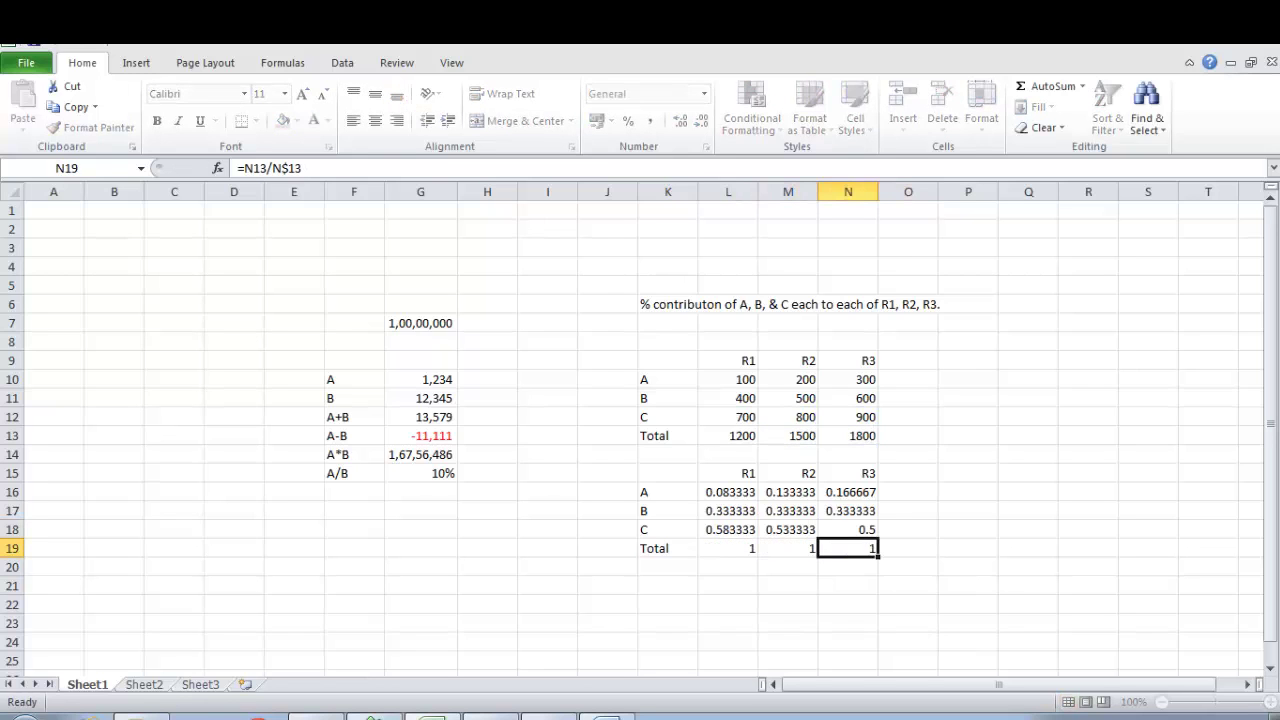
{"action": "key", "text": "Left"}
{"action": "key", "text": "Left"}
{"action": "key", "text": "Left"}
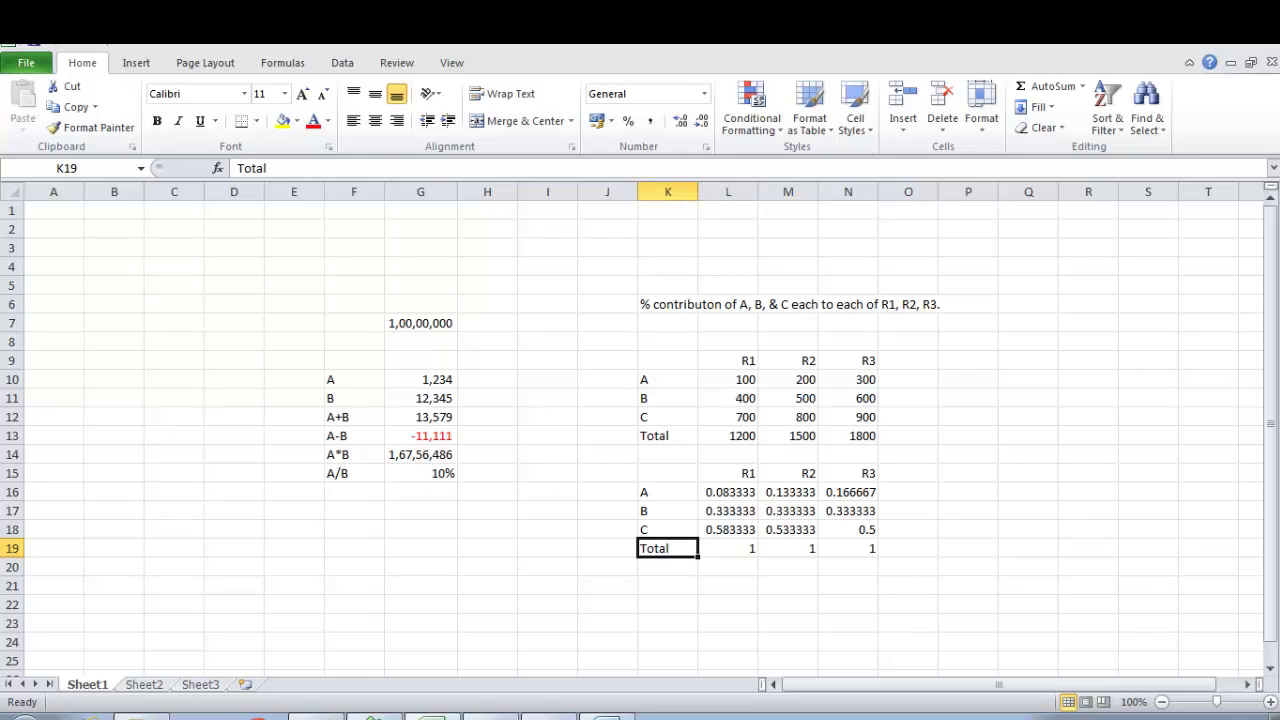
Format the contribution values in L16:N19 as percentages.
{"action": "key", "text": "Right"}
{"action": "key", "text": "Up"}
{"action": "key", "text": "Up"}
{"action": "key", "text": "Up"}
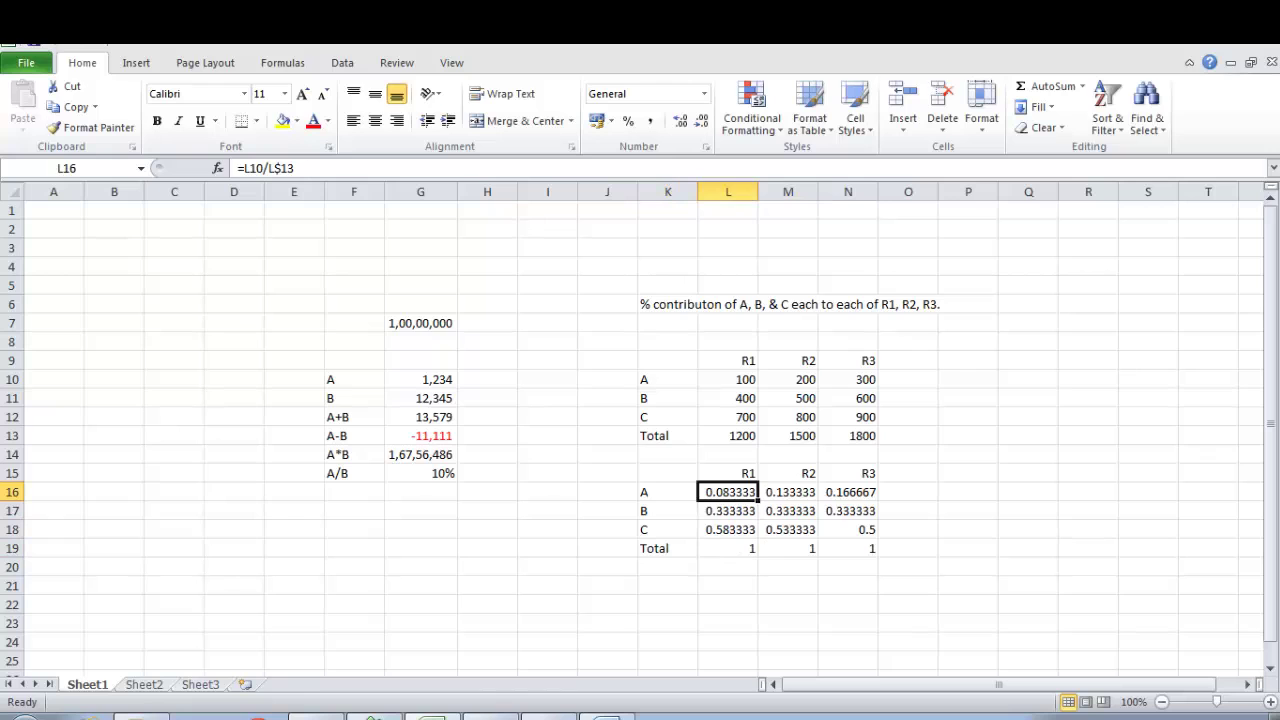
{"action": "key", "text": "shift+Right"}
{"action": "key", "text": "shift+Right"}
{"action": "key", "text": "shift+Down"}
{"action": "key", "text": "shift+Down"}
{"action": "key", "text": "shift+Down"}
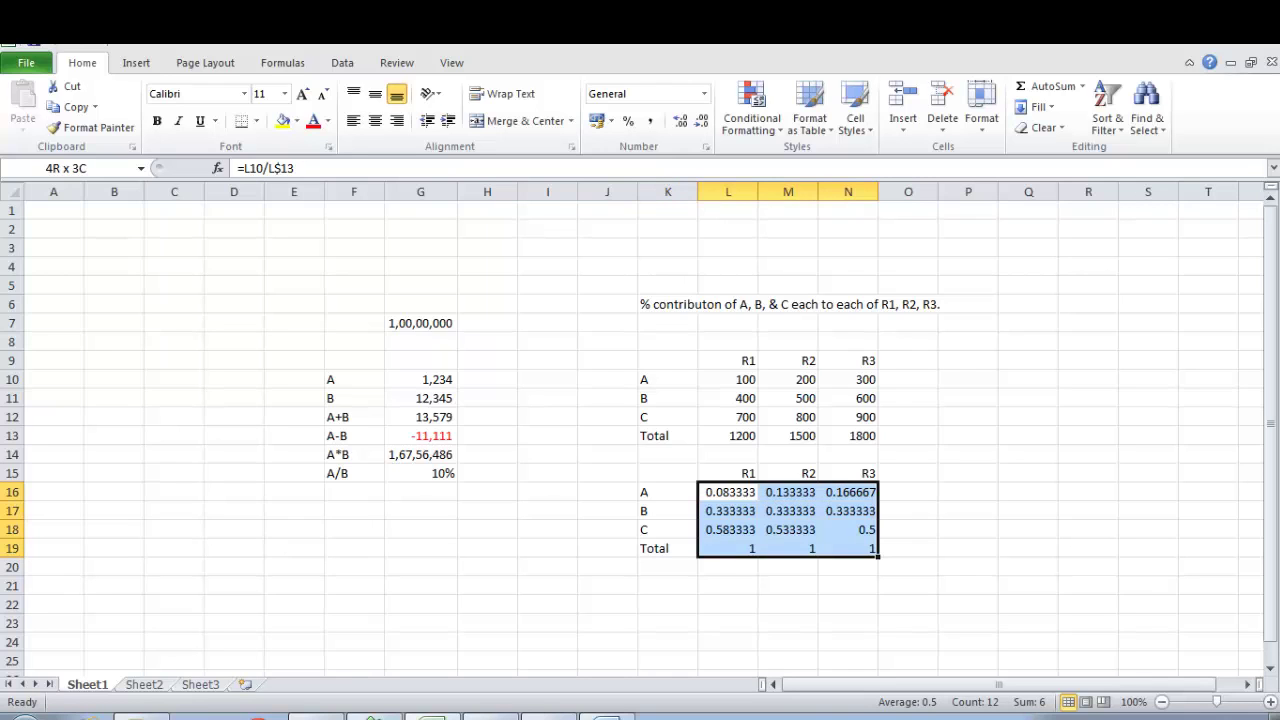
{"action": "key", "text": "ctrl+shift+5"}
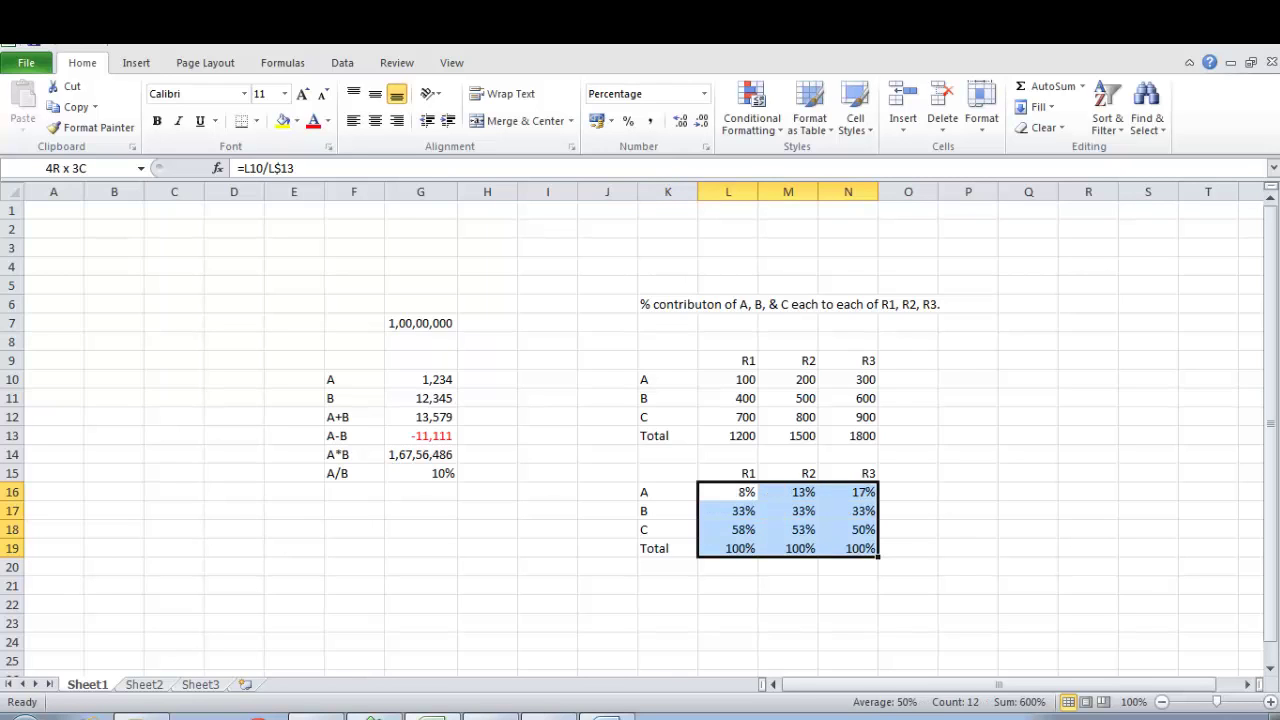
Set the contribution values in L16:N19 back to the General number format.
{"action": "key", "text": "Left"}
{"action": "key", "text": "Right"}
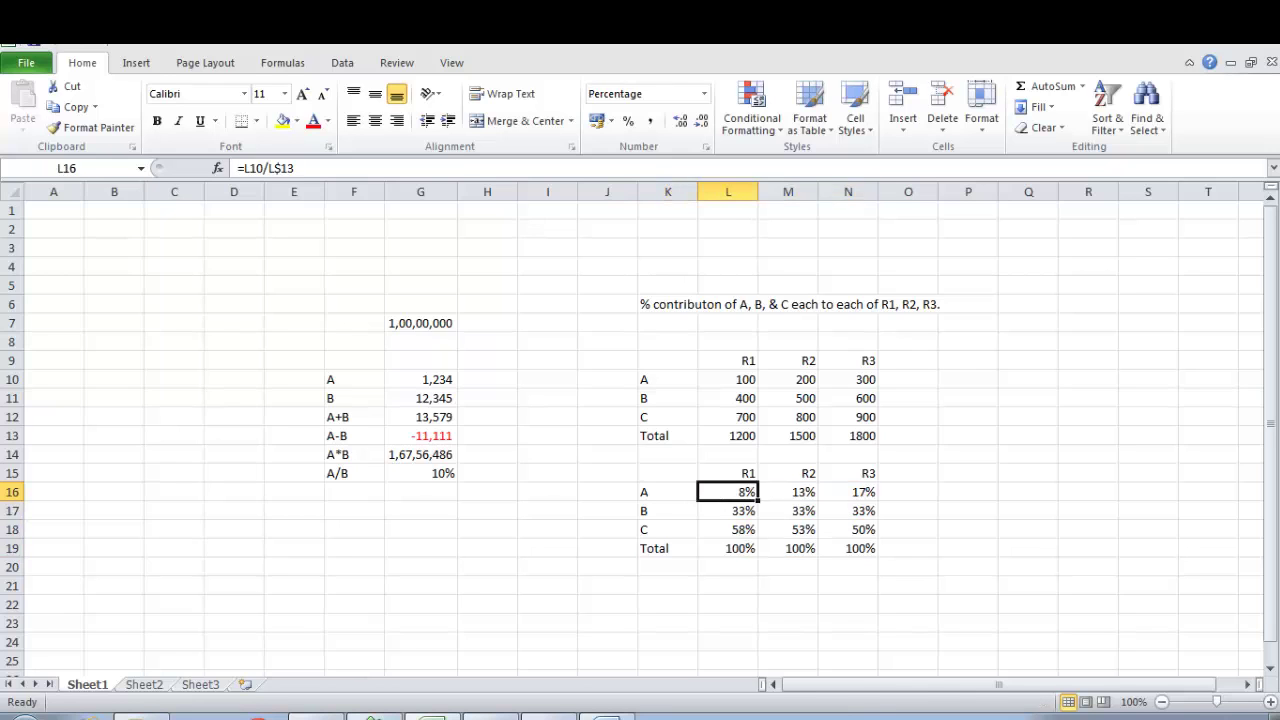
{"action": "key", "text": "shift+Right"}
{"action": "key", "text": "shift+Right"}
{"action": "key", "text": "shift+Down"}
{"action": "key", "text": "shift+Down"}
{"action": "key", "text": "shift+Down"}
{"action": "key", "text": "ctrl+shift+grave"}
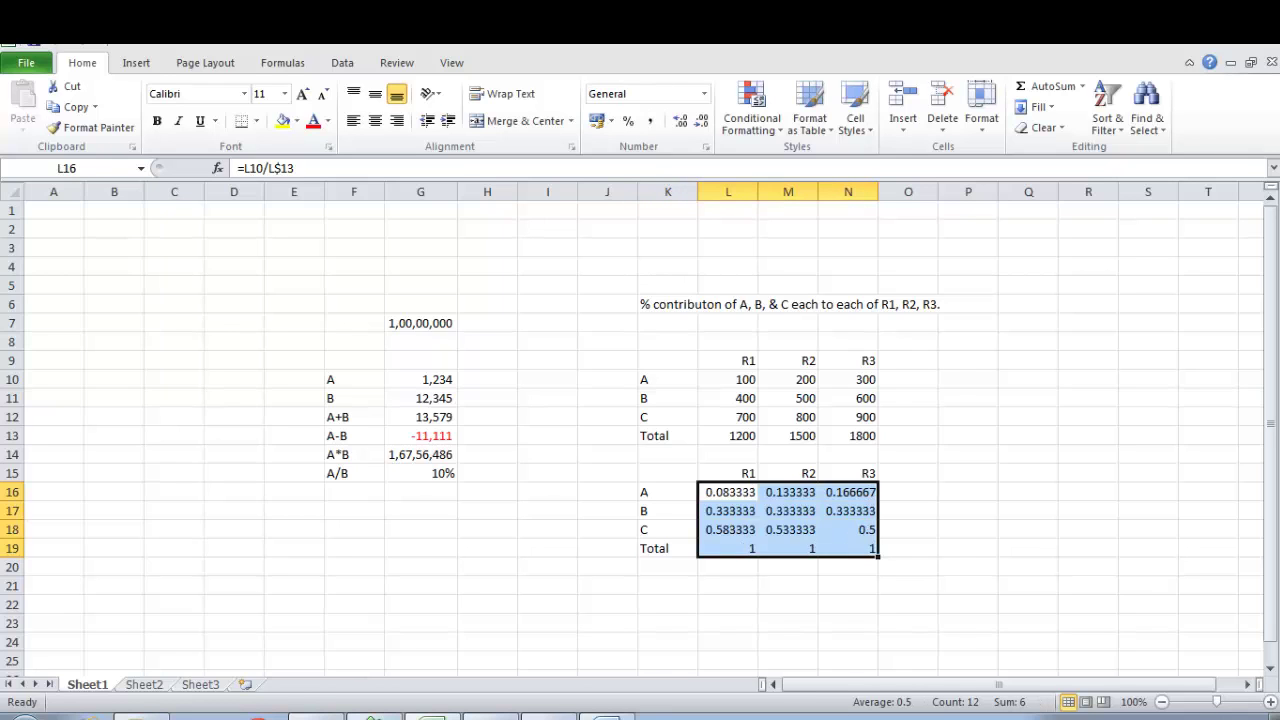
Format L16 as a percentage with one decimal place.
{"action": "key", "text": "Down"}
{"action": "key", "text": "Down"}
{"action": "key", "text": "Up"}
{"action": "key", "text": "Up"}
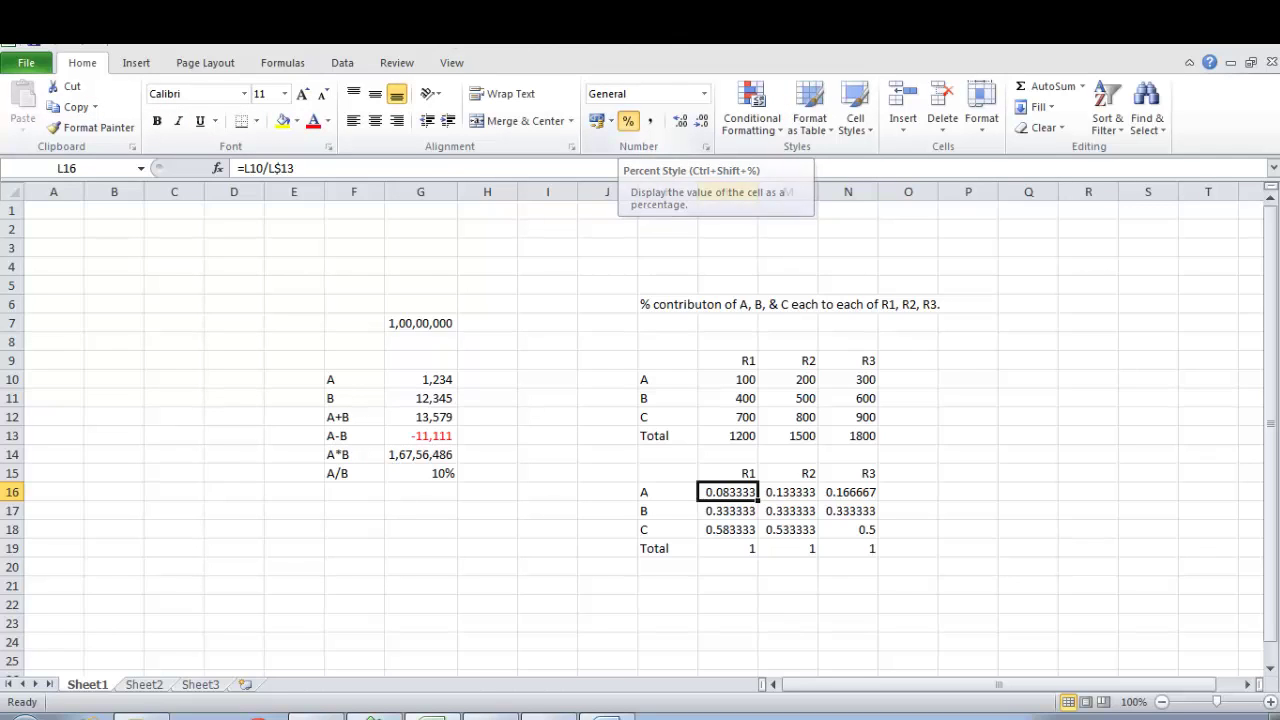
{"action": "left_click", "coordinate": [628, 120]}
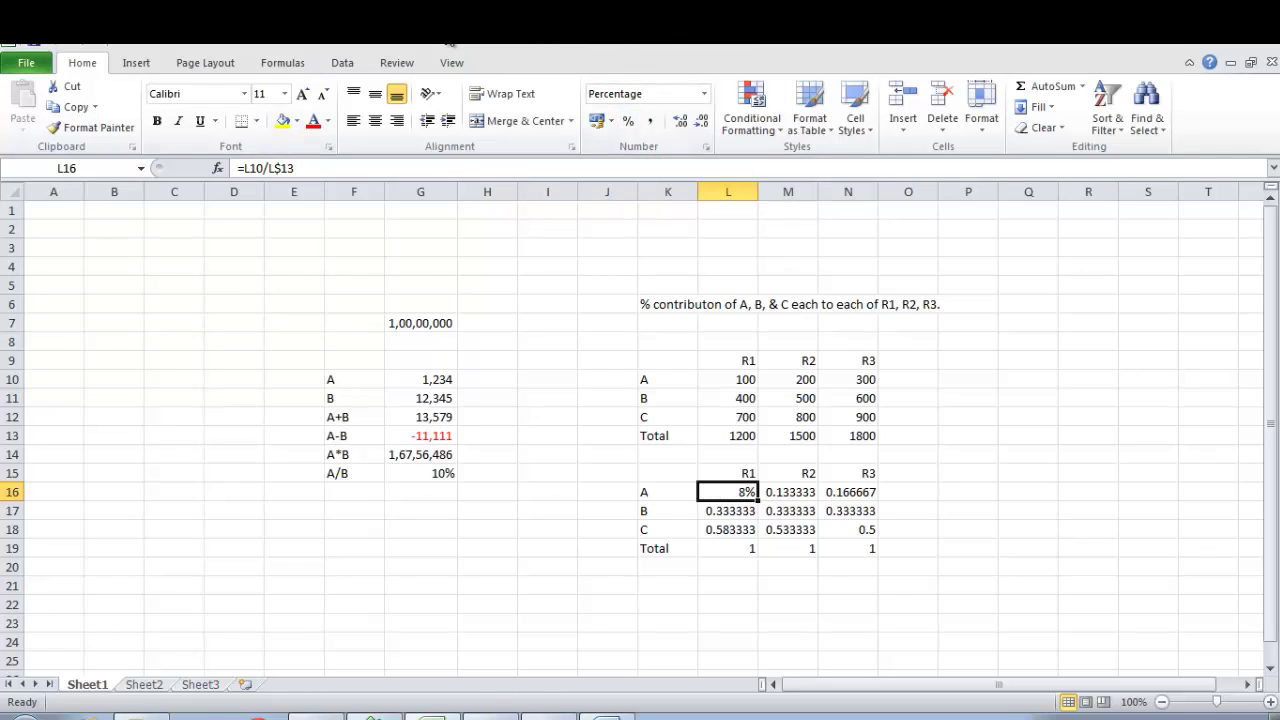
{"action": "left_click", "coordinate": [680, 120]}
Give L16 a yellow fill and a bold red font.
{"action": "left_click", "coordinate": [283, 120]}
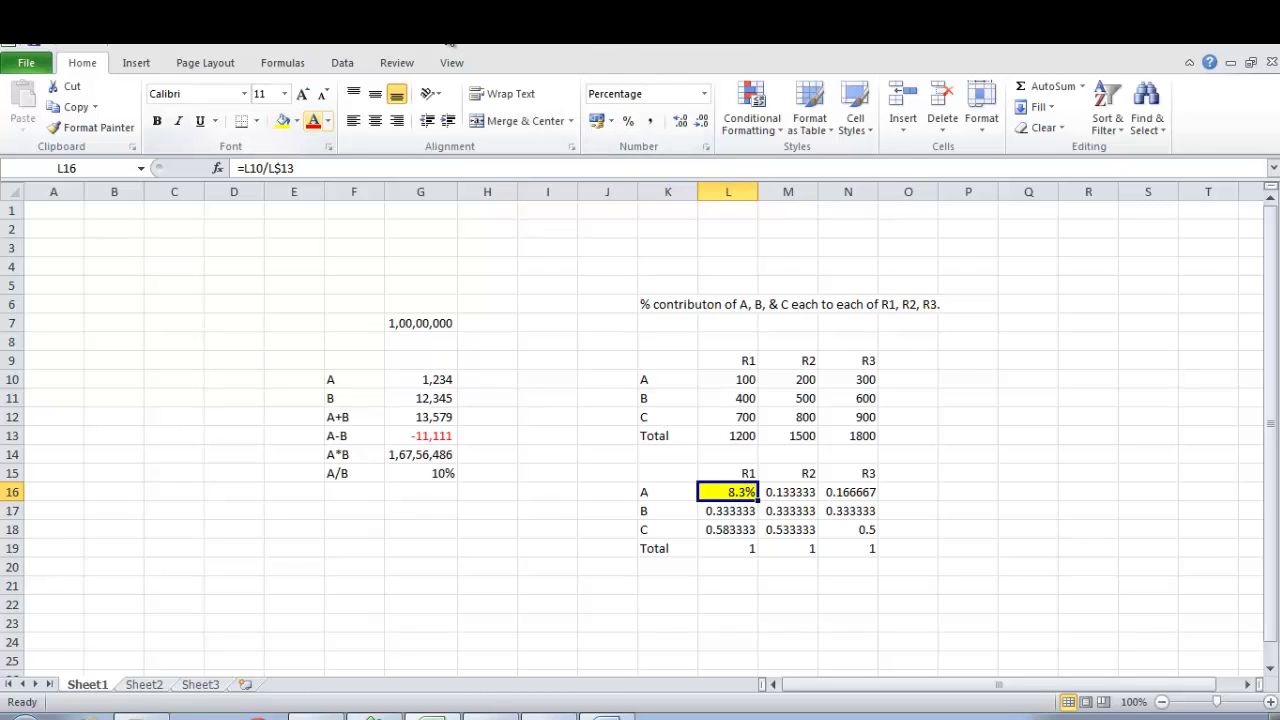
{"action": "left_click", "coordinate": [313, 120]}
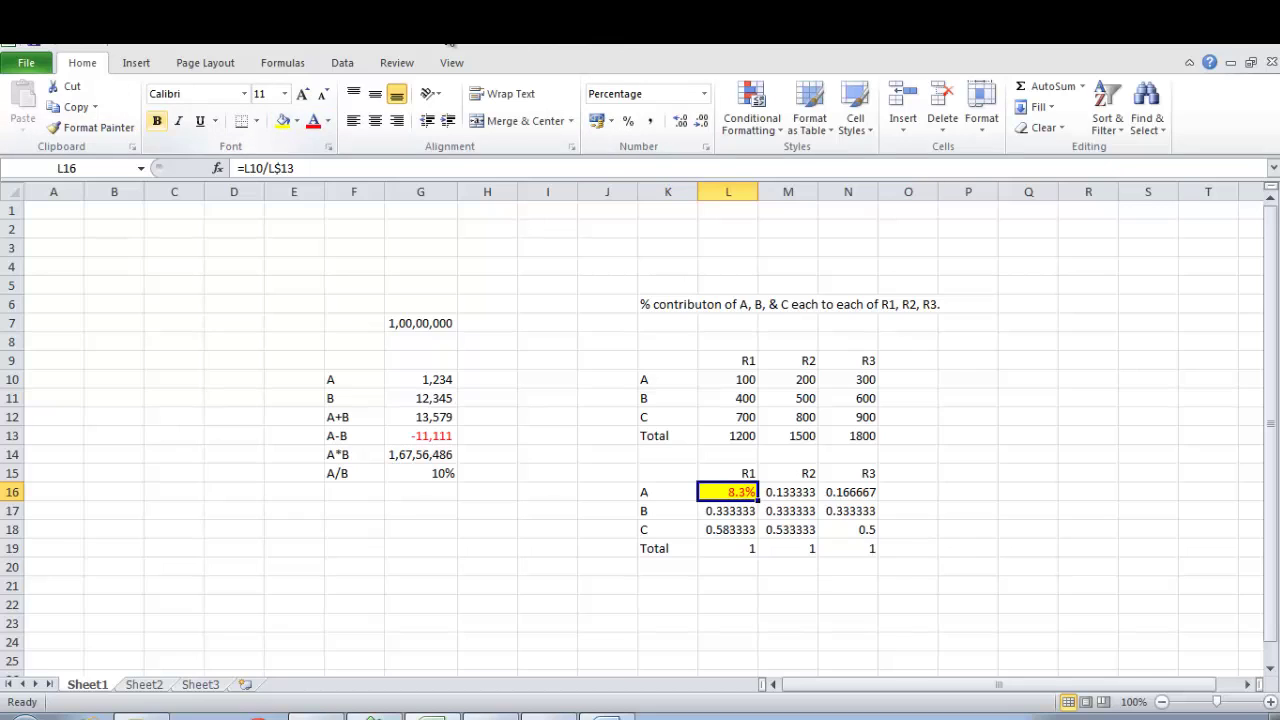
{"action": "left_click", "coordinate": [157, 121]}
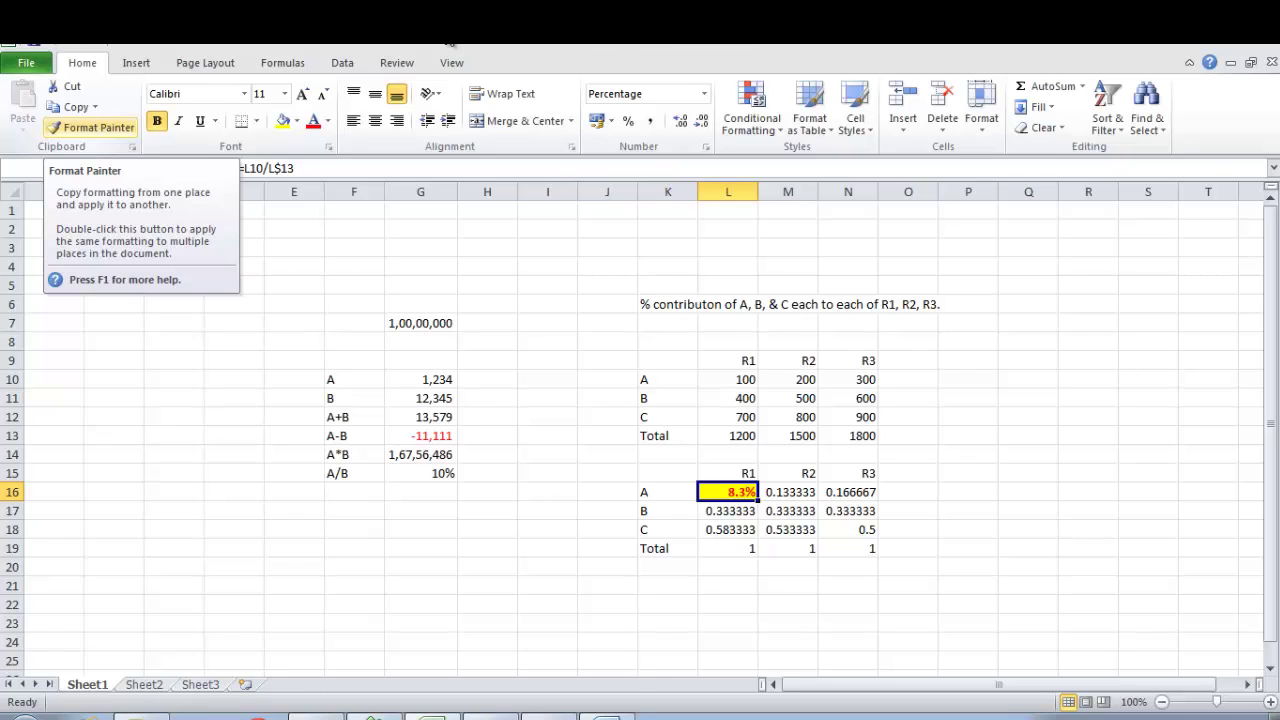
Copy cell L16's formatting to all the other percentage cells in L16:N18 with Format Painter.
{"action": "left_click", "coordinate": [92, 127]}
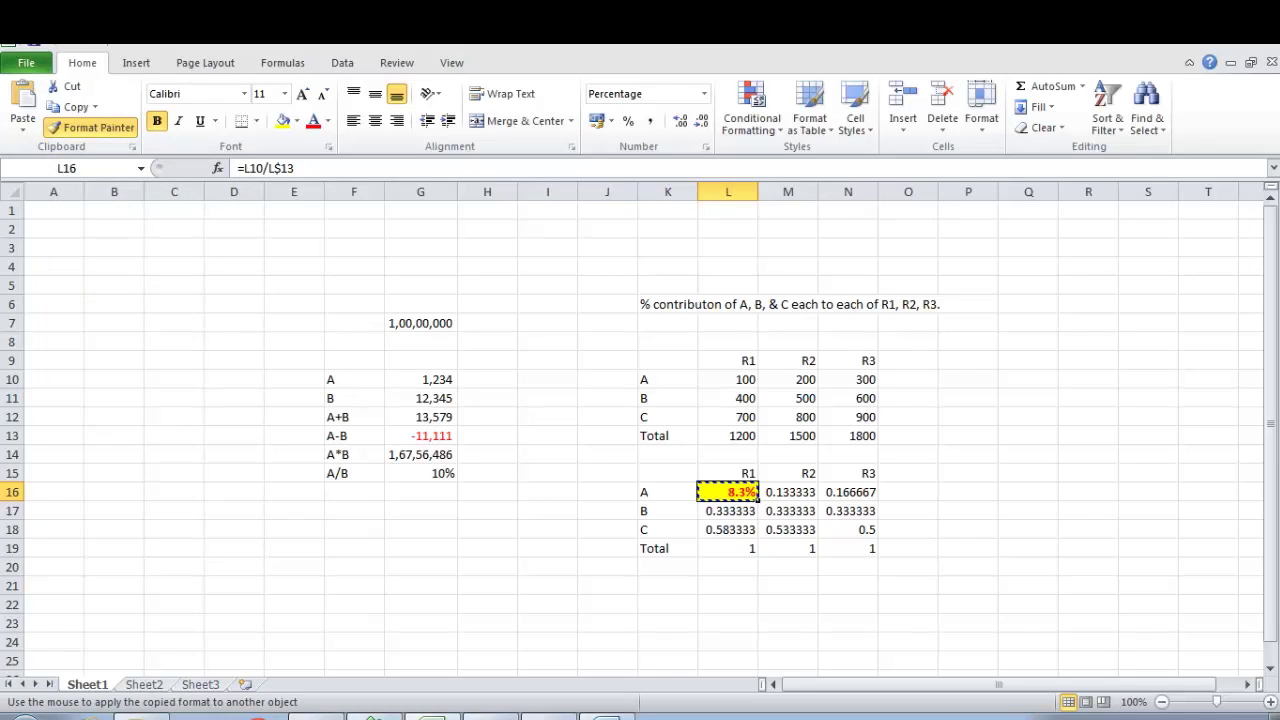
{"action": "left_click", "coordinate": [788, 511]}
{"action": "left_click", "coordinate": [848, 492]}
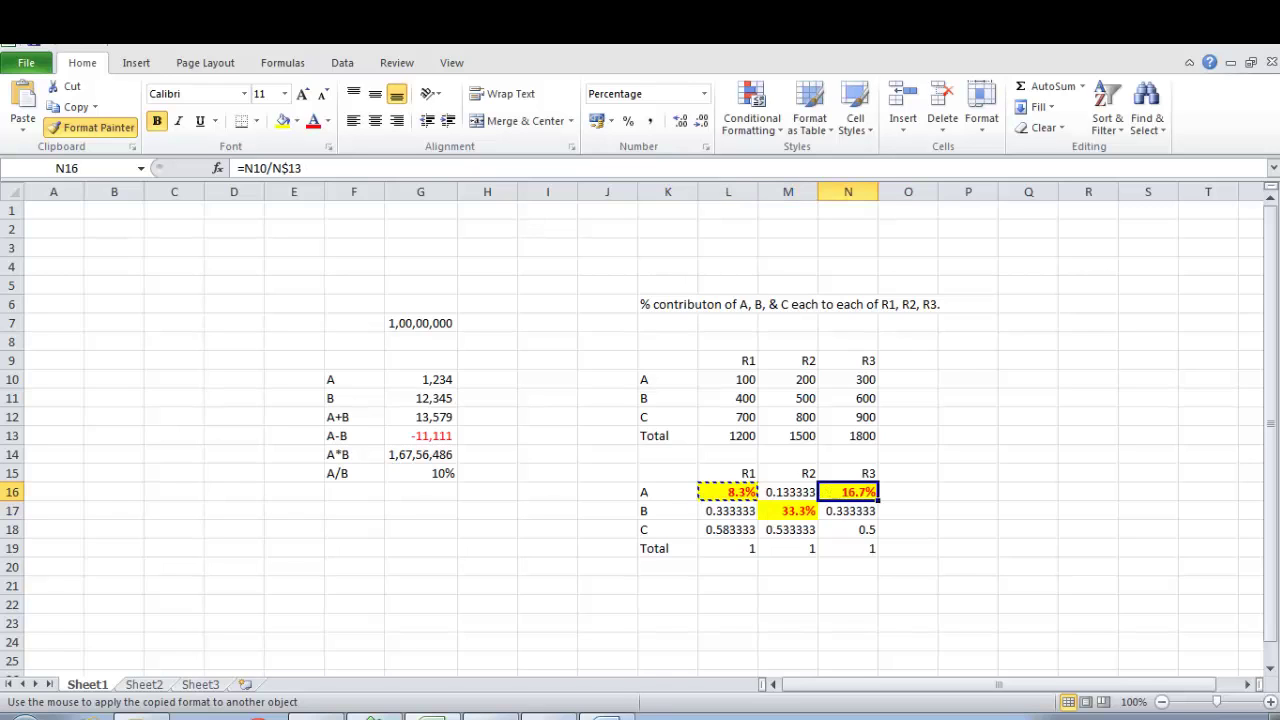
{"action": "left_click", "coordinate": [728, 530]}
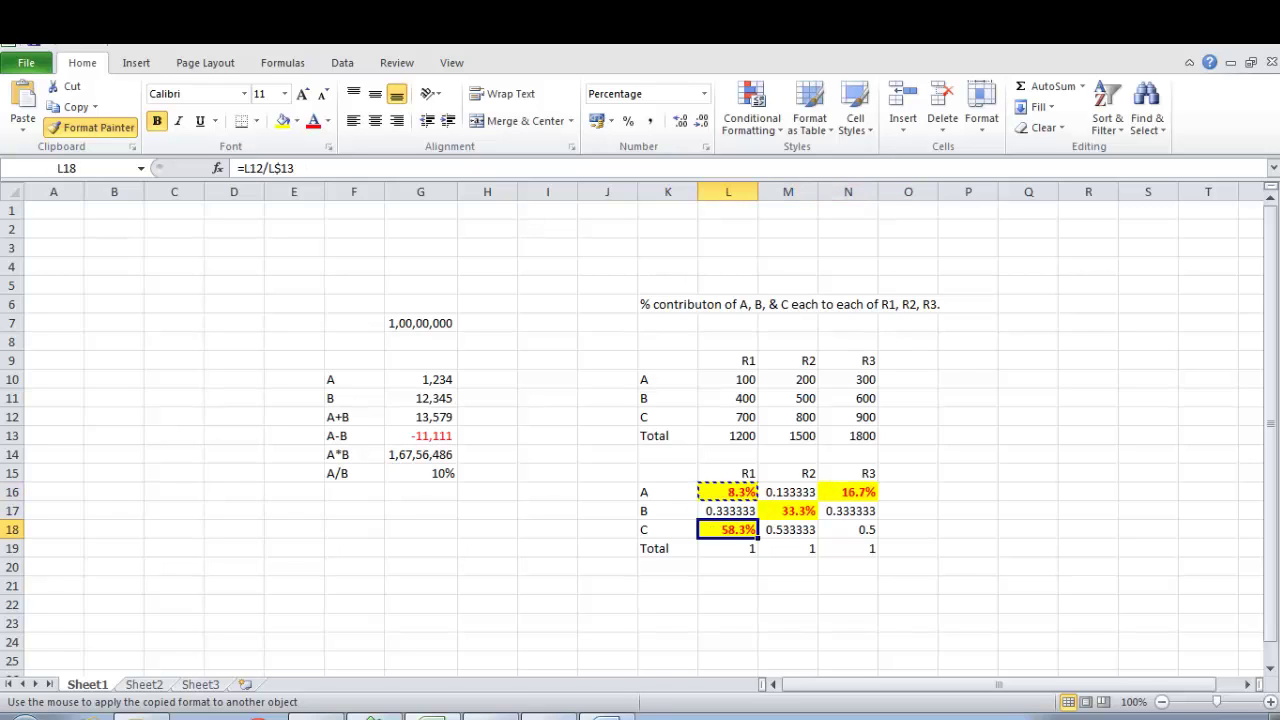
{"action": "left_click", "coordinate": [848, 530]}
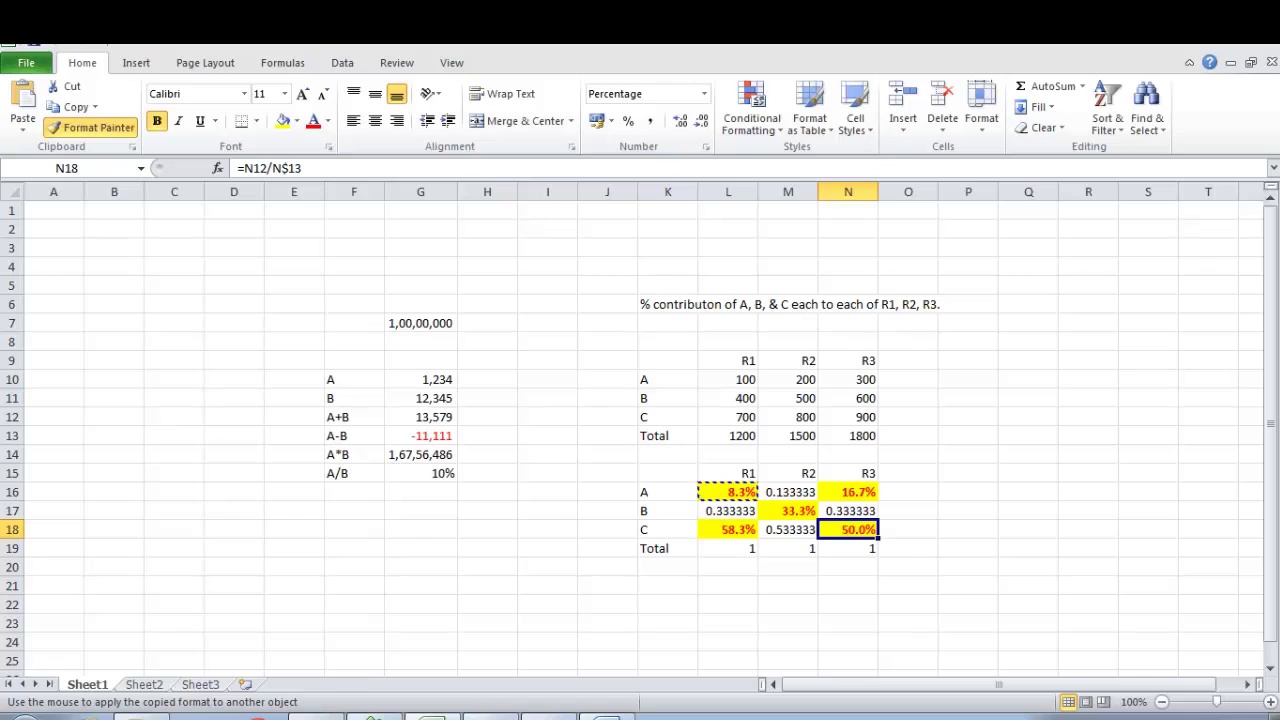
{"action": "left_click", "coordinate": [848, 511]}
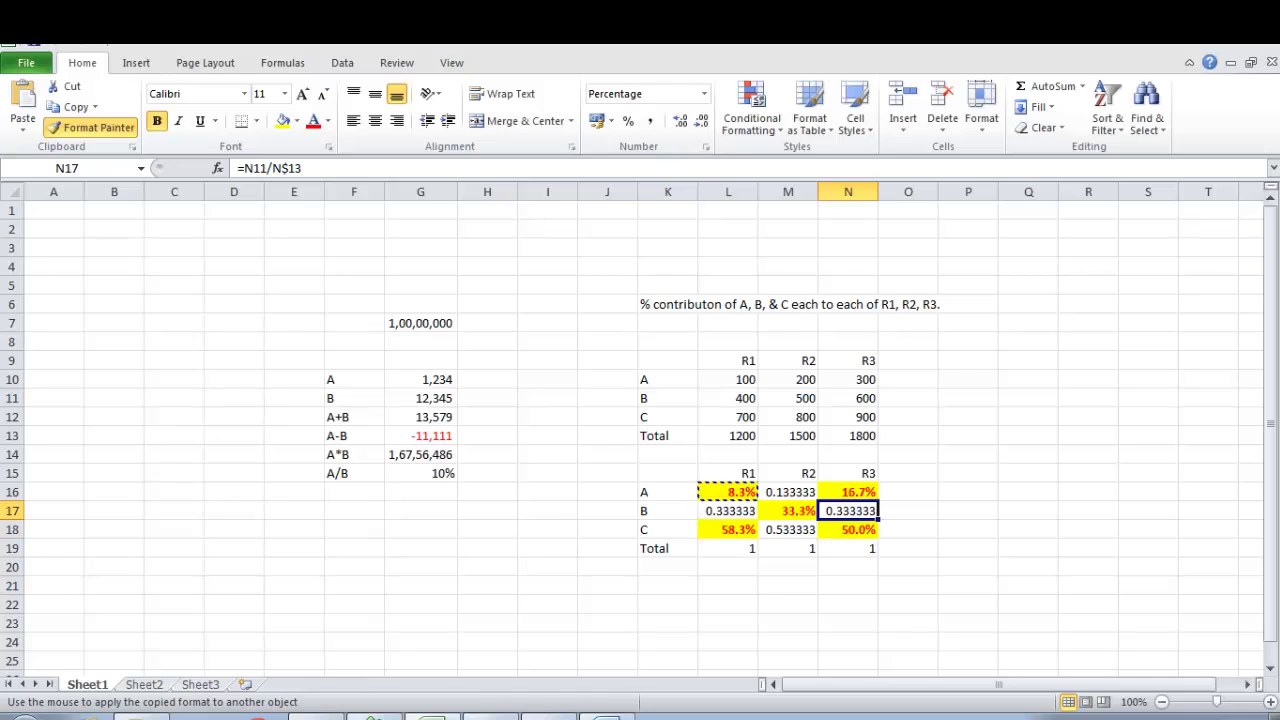
{"action": "left_click", "coordinate": [788, 492]}
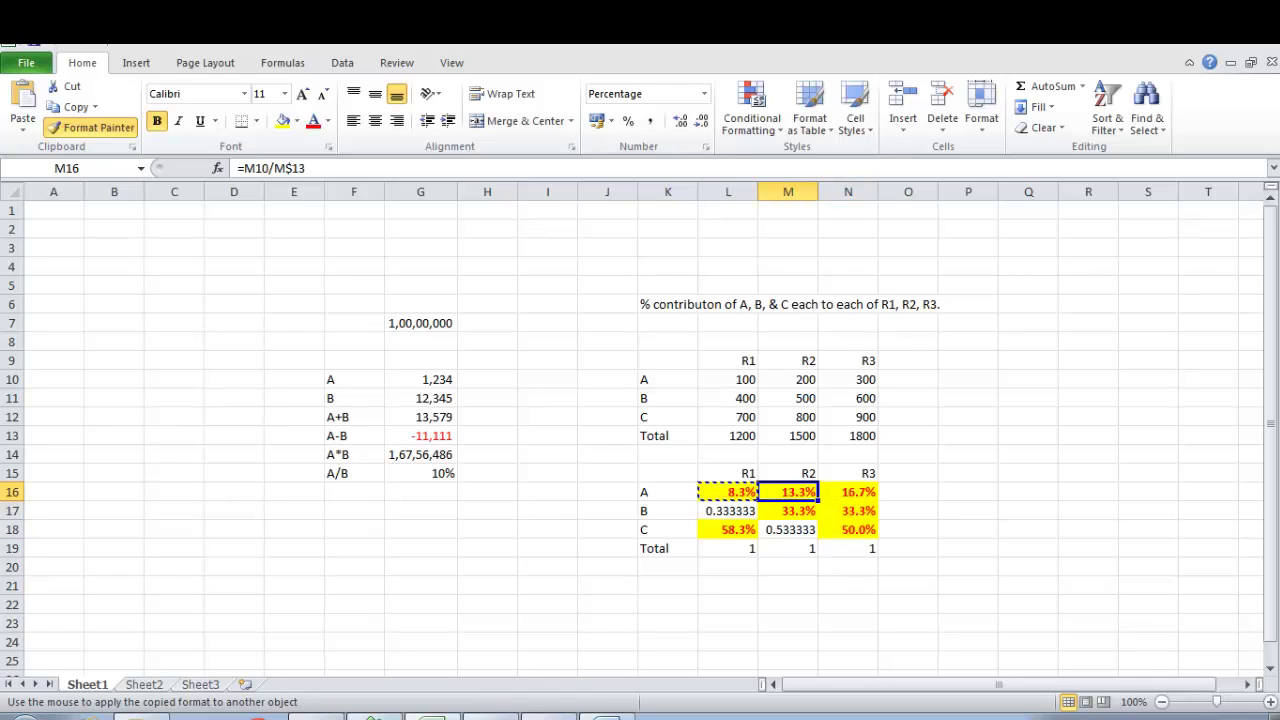
{"action": "left_click", "coordinate": [728, 511]}
{"action": "left_click", "coordinate": [788, 529]}
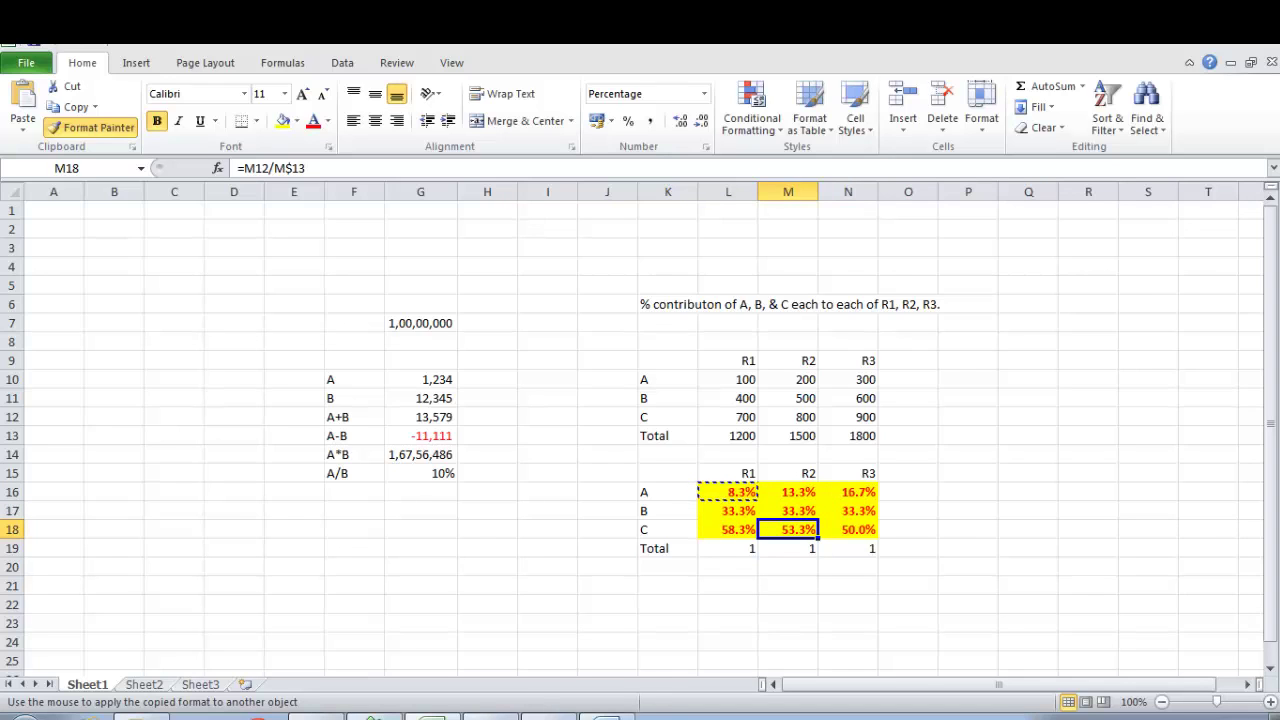
{"action": "left_click", "coordinate": [848, 529]}
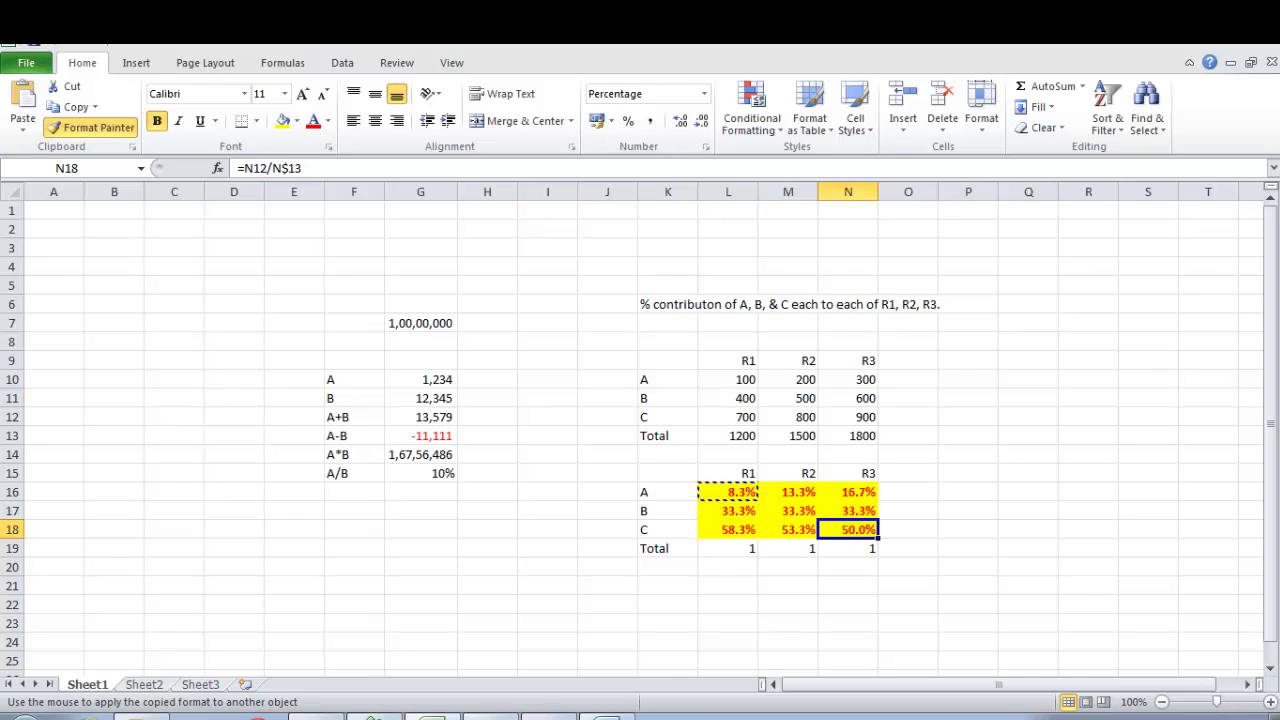
{"action": "key", "text": "Escape"}
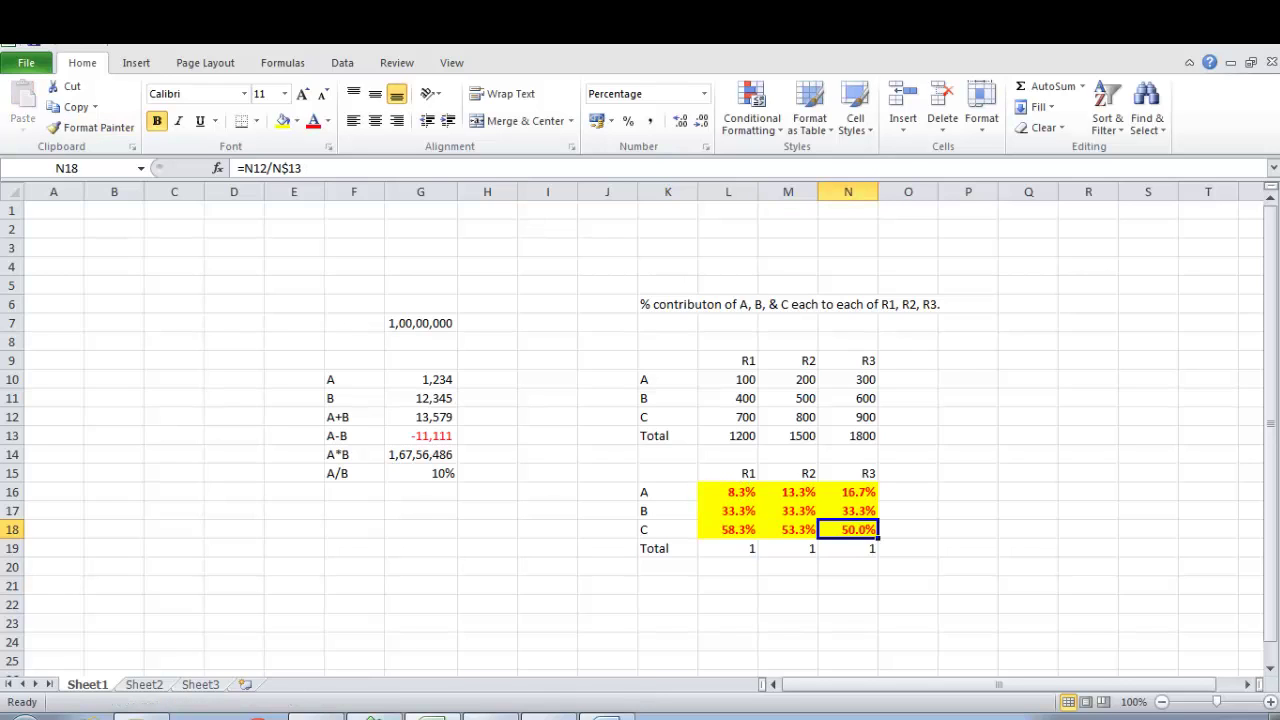
Copy the contribution table K15:N18 on Sheet1, including its headers and row labels but not the Total row.
{"action": "key", "text": "Left"}
{"action": "key", "text": "Left"}
{"action": "key", "text": "Down"}
{"action": "key", "text": "Up"}
{"action": "key", "text": "Left"}
{"action": "key", "text": "Up"}
{"action": "key", "text": "Up"}
{"action": "key", "text": "Up"}
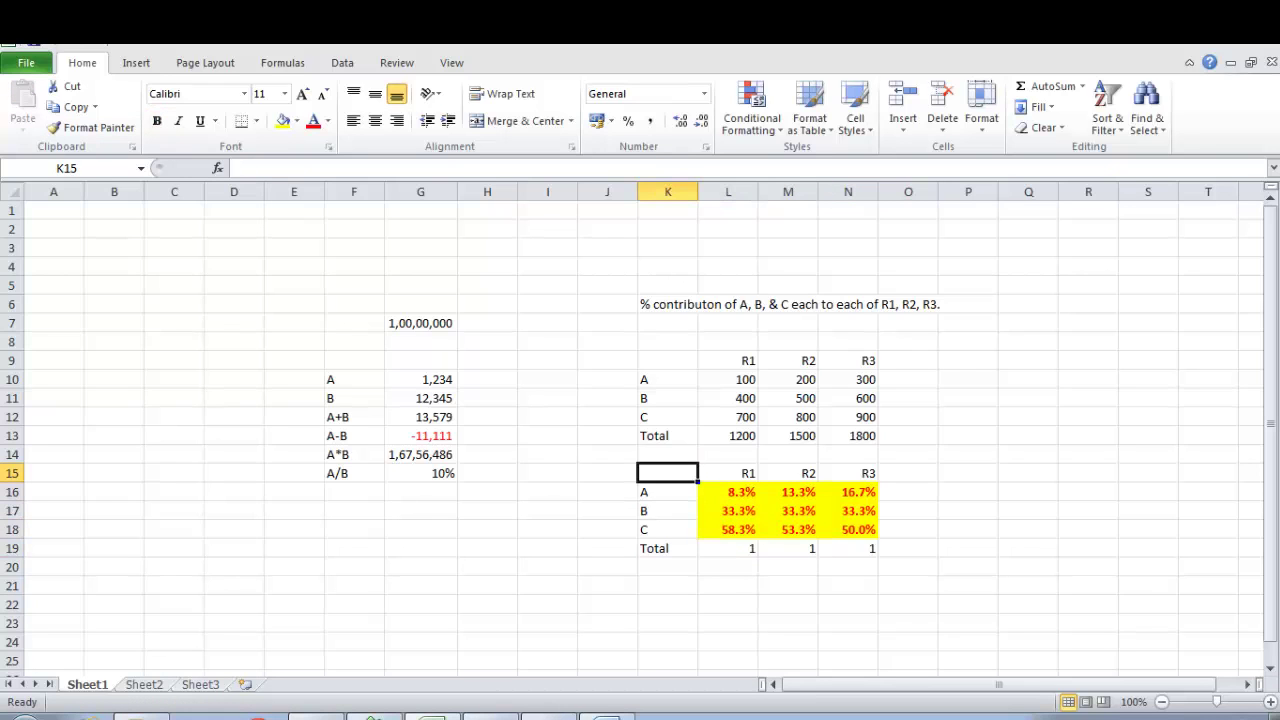
{"action": "key", "text": "shift+Right"}
{"action": "key", "text": "shift+Right"}
{"action": "key", "text": "shift+Right"}
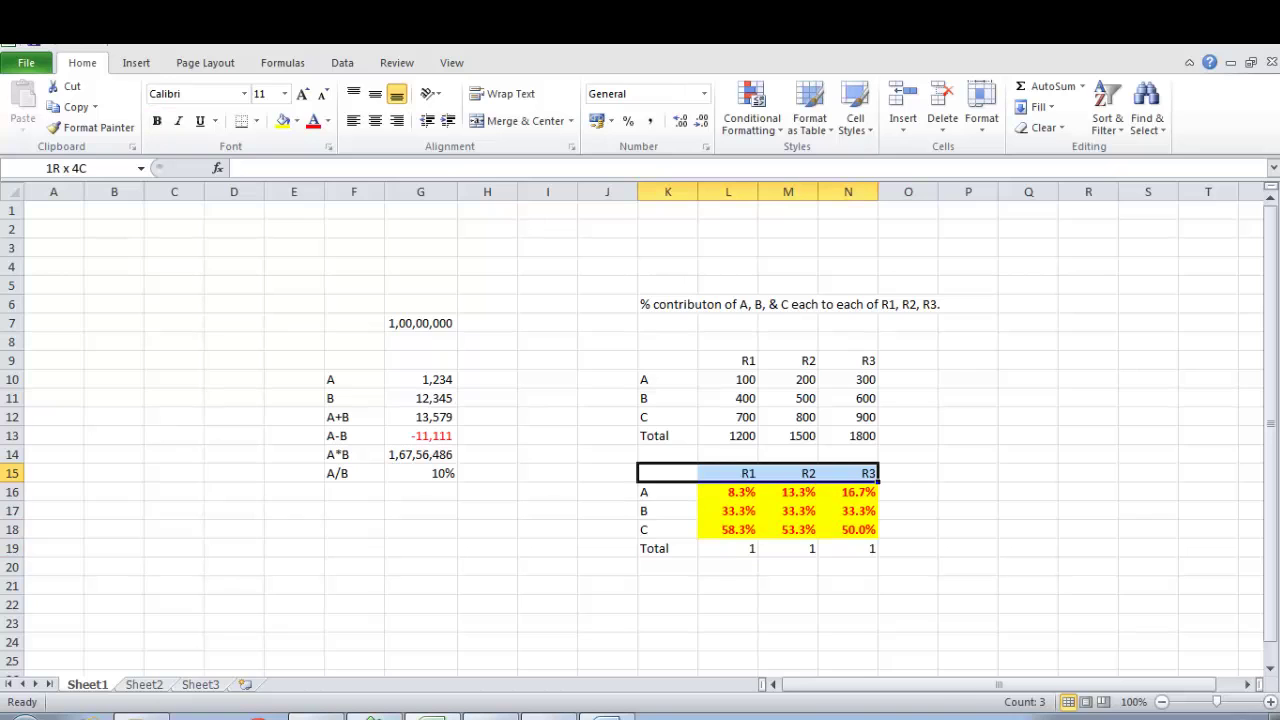
{"action": "key", "text": "shift+Down"}
{"action": "key", "text": "shift+Down"}
{"action": "key", "text": "shift+Down"}
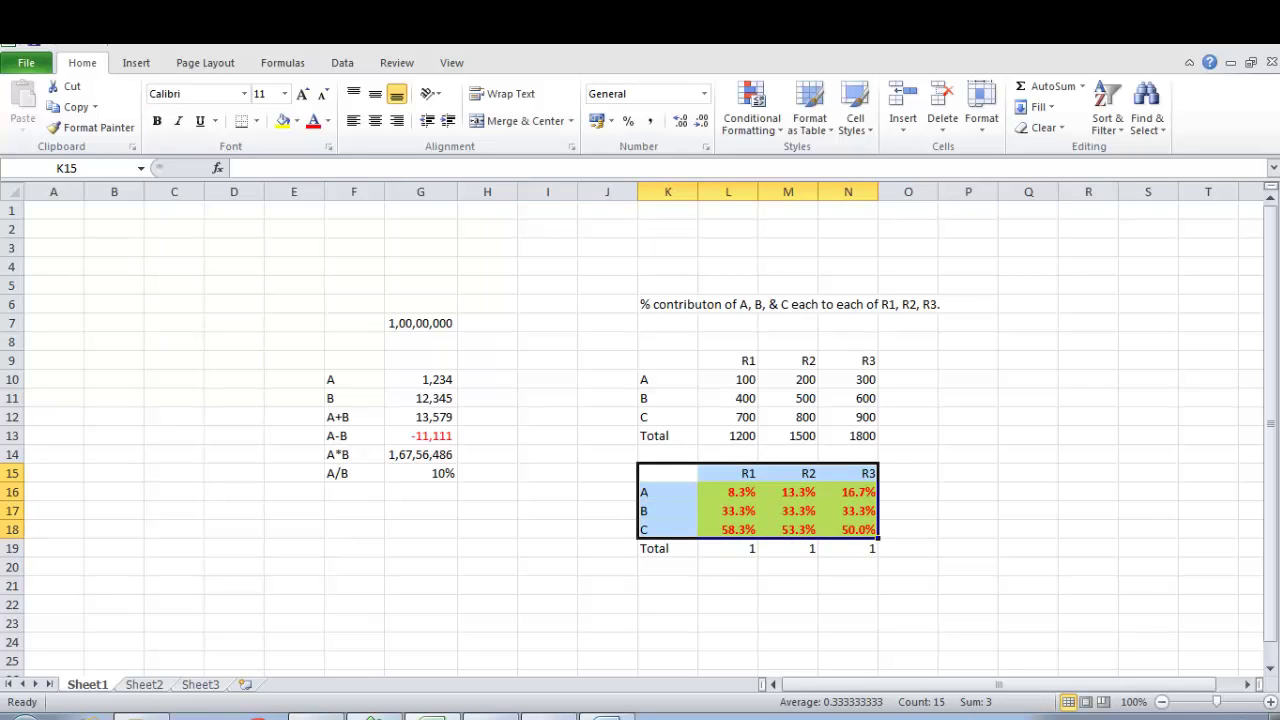
{"action": "key", "text": "ctrl+c"}
Paste the copied contribution table into Sheet2 starting at cell C4.
{"action": "key", "text": "Right"}
{"action": "key", "text": "Right"}
{"action": "key", "text": "Right"}
{"action": "key", "text": "Right"}
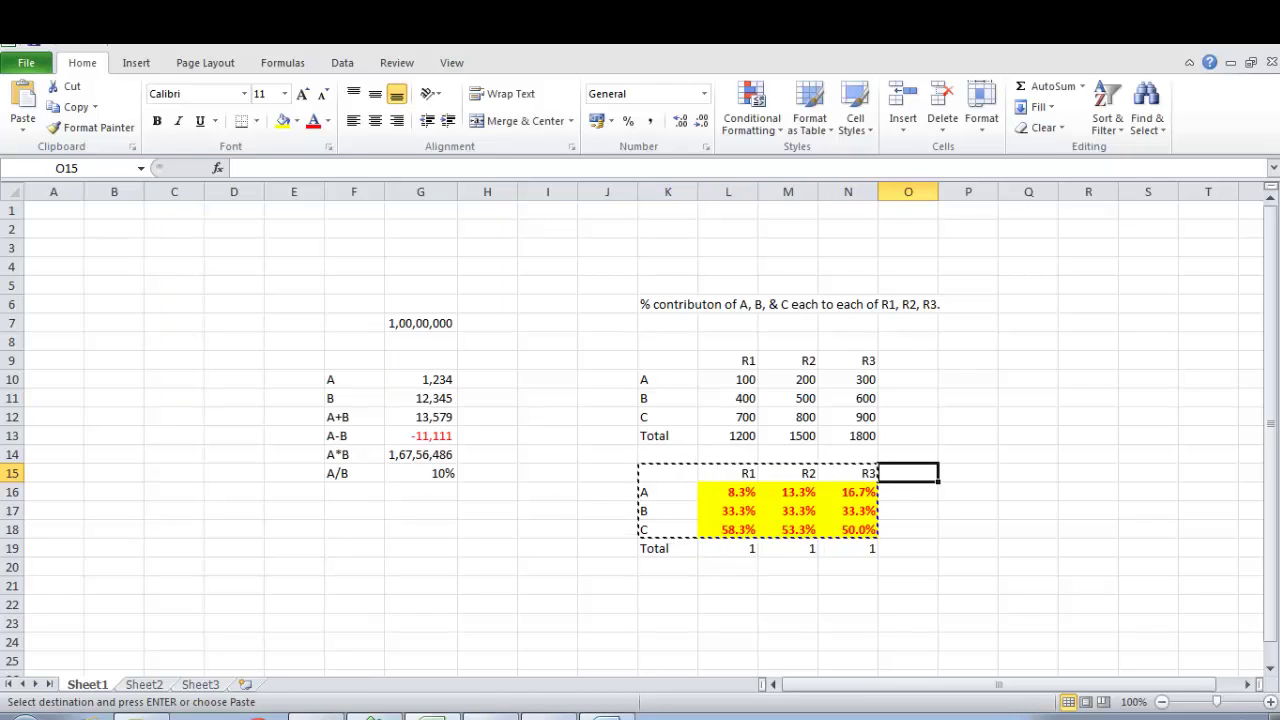
{"action": "key", "text": "Page_Down"}
{"action": "key", "text": "Page_Up"}
{"action": "key", "text": "ctrl+Page_Down"}
{"action": "key", "text": "Down"}
{"action": "key", "text": "Down"}
{"action": "key", "text": "Down"}
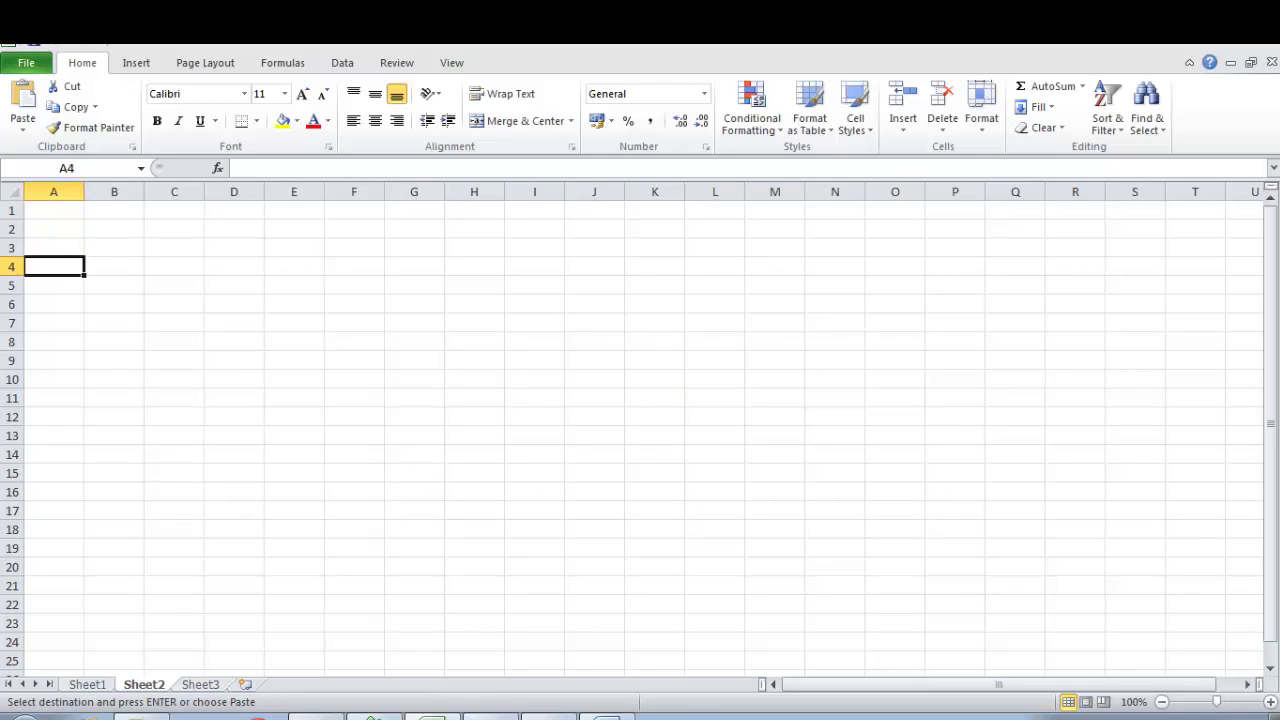
{"action": "key", "text": "Right"}
{"action": "key", "text": "Right"}
{"action": "key", "text": "ctrl+v"}
{"action": "key", "text": "Down"}
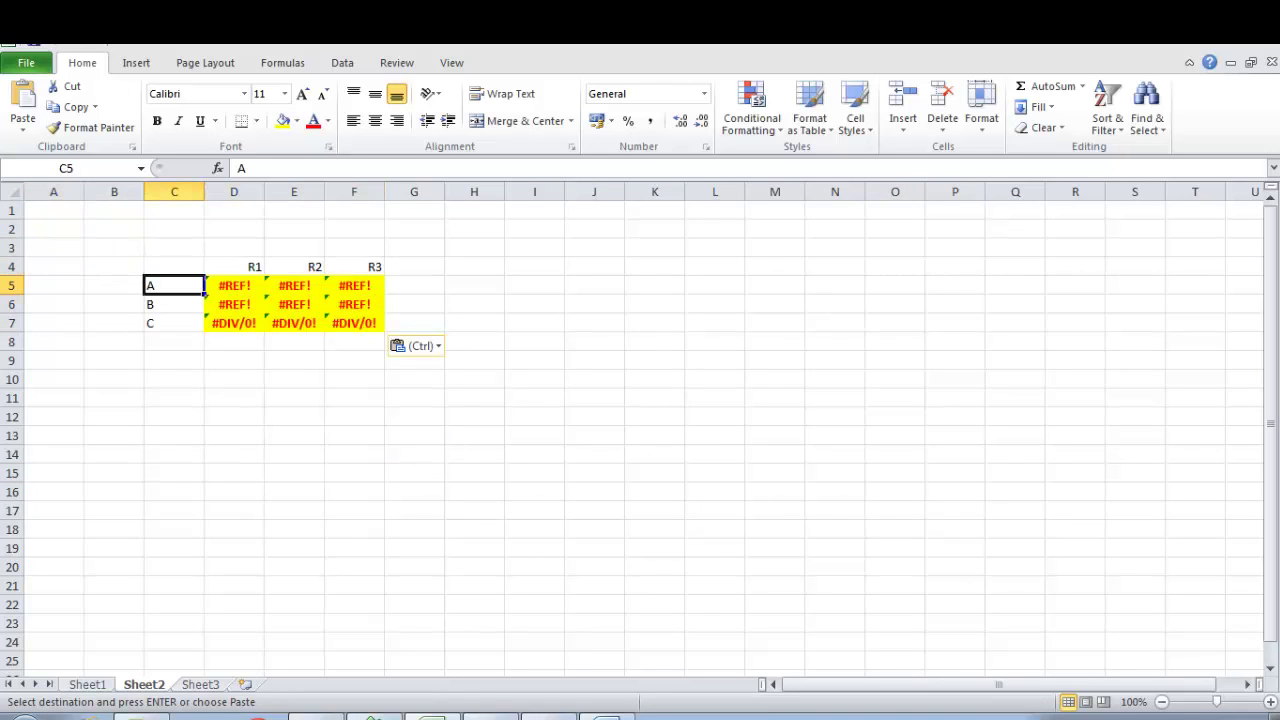
Examine the formulas in the pasted table's value cells on Sheet2 and the available paste options.
{"action": "key", "text": "Right"}
{"action": "key", "text": "shift+Down"}
{"action": "key", "text": "shift+Down"}
{"action": "key", "text": "shift+Down"}
{"action": "key", "text": "shift+Up"}
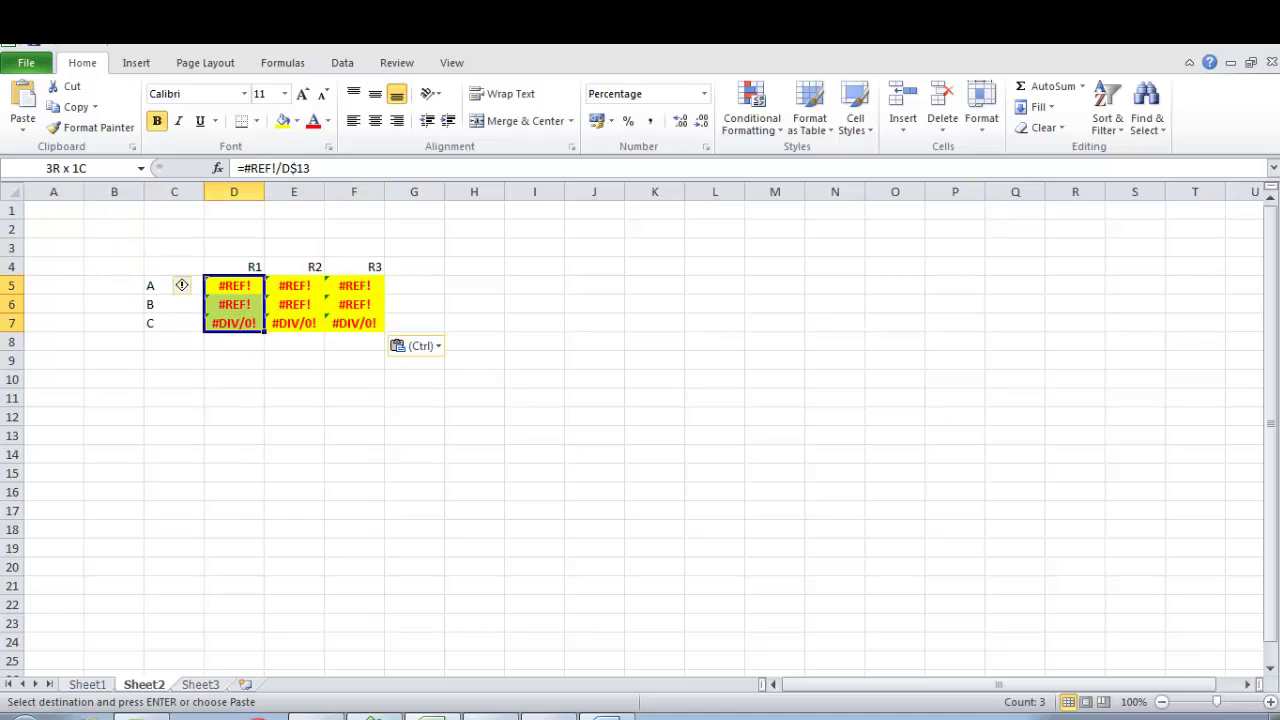
{"action": "key", "text": "shift+Up"}
{"action": "key", "text": "shift+Up"}
{"action": "key", "text": "shift+Down"}
{"action": "key", "text": "shift+Down"}
{"action": "key", "text": "shift+Down"}
{"action": "key", "text": "shift+Right"}
{"action": "key", "text": "shift+Up"}
{"action": "key", "text": "shift+Down"}
{"action": "key", "text": "Up"}
{"action": "key", "text": "Down"}
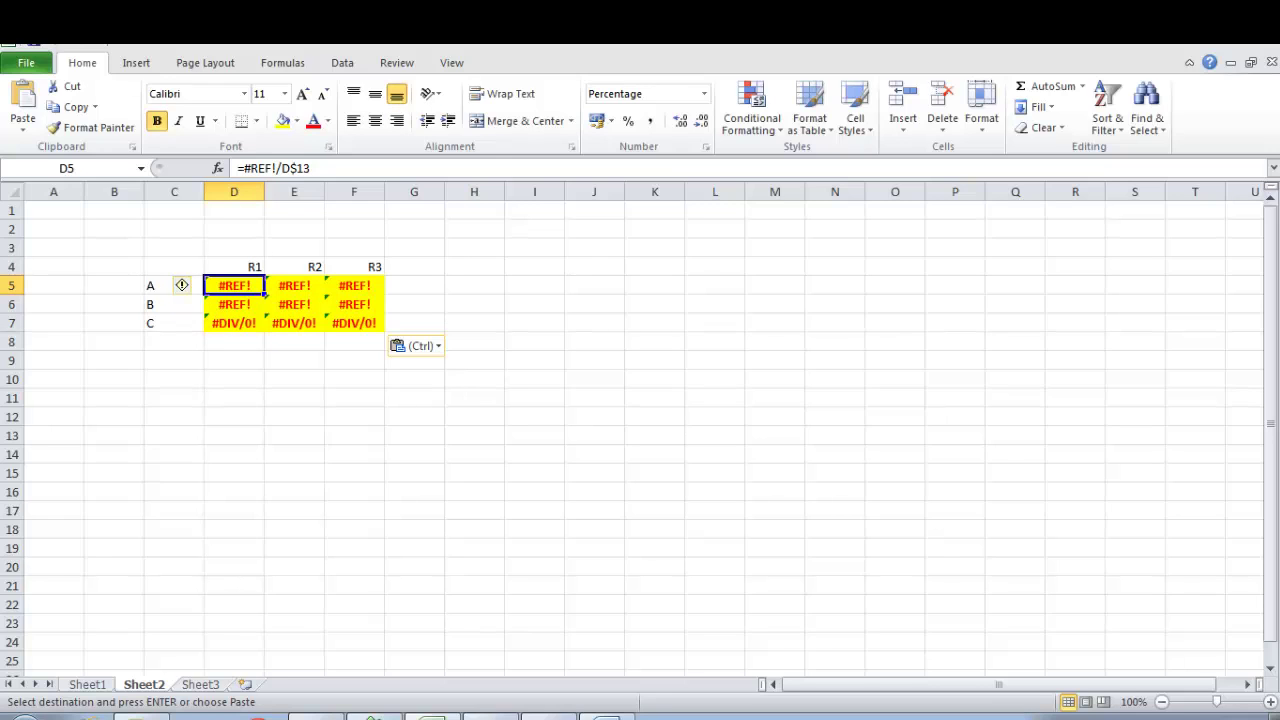
{"action": "key", "text": "ctrl"}
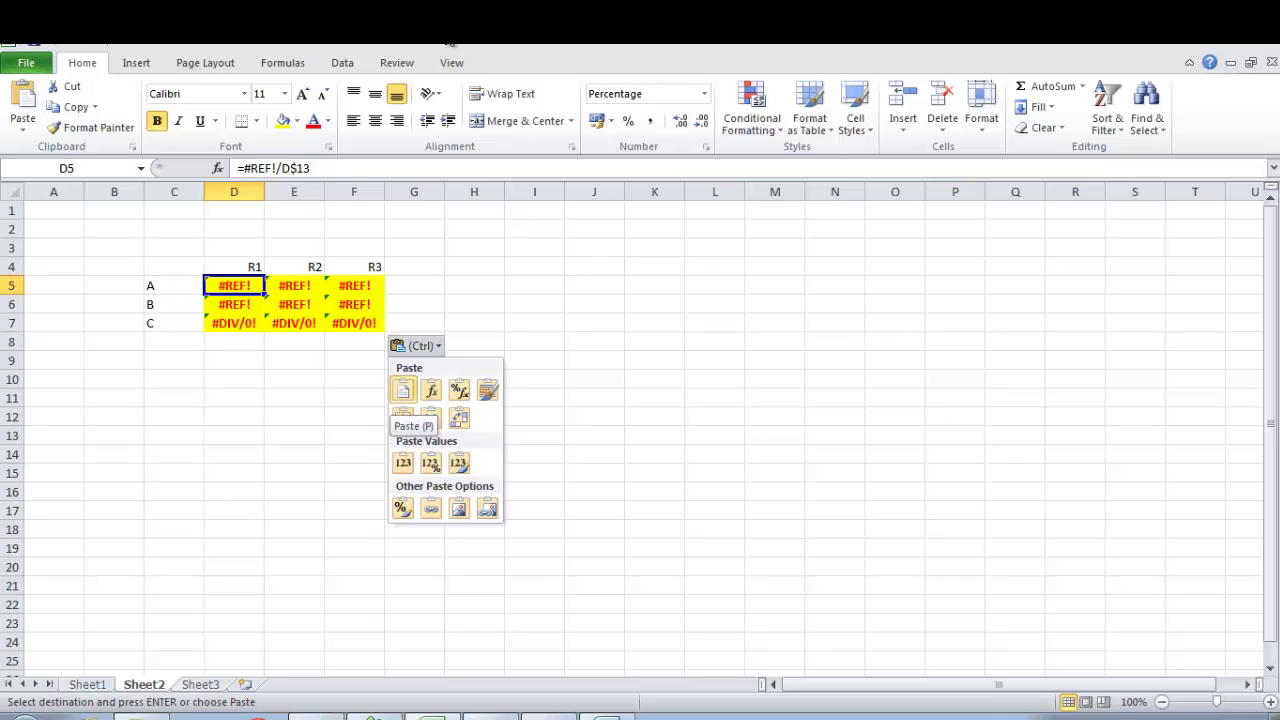
{"action": "key", "text": "Escape"}
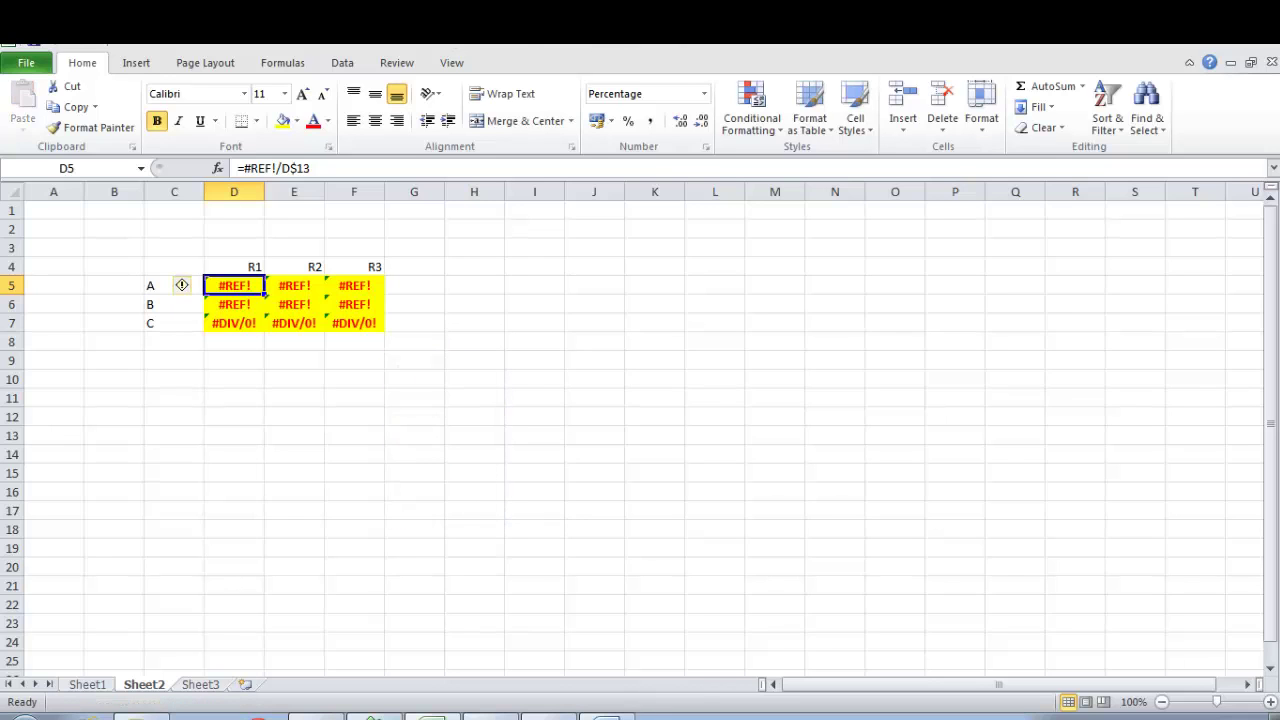
Return to Sheet1 and copy the contribution table K15:N18 again.
{"action": "key", "text": "ctrl+Page_Up"}
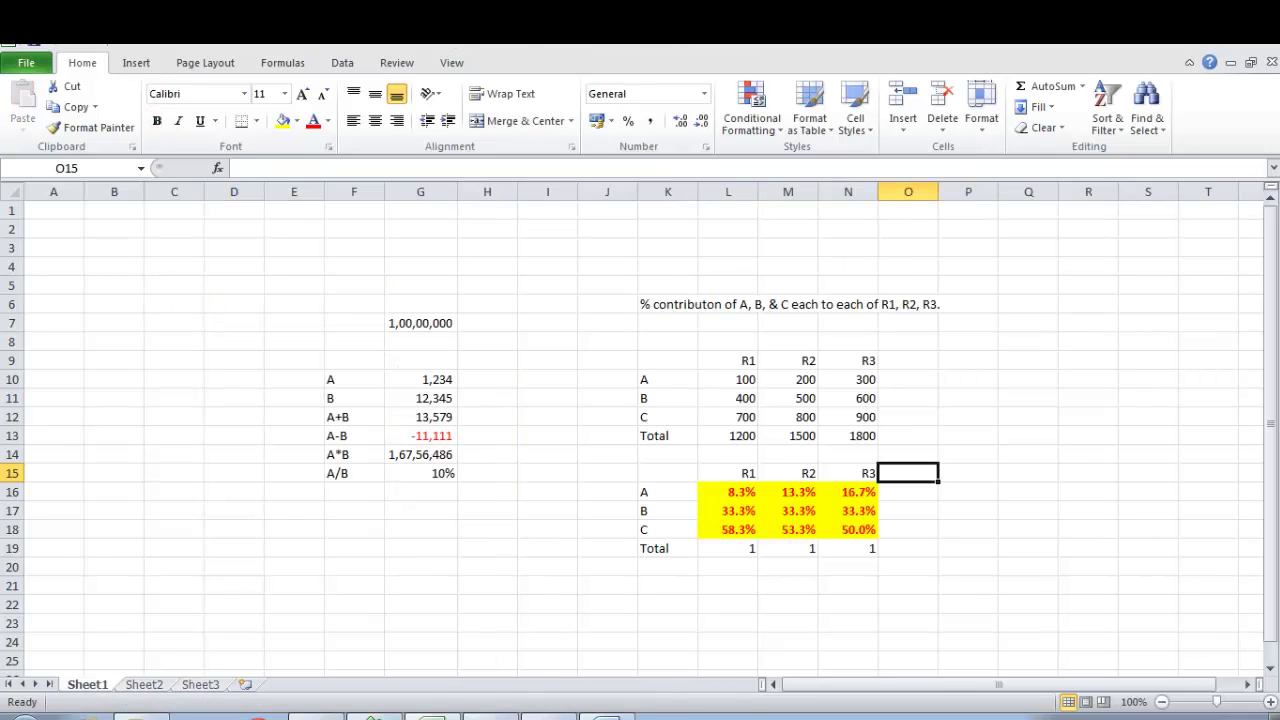
{"action": "key", "text": "Left"}
{"action": "key", "text": "Left"}
{"action": "key", "text": "Left"}
{"action": "key", "text": "Left"}
{"action": "key", "text": "shift+Down"}
{"action": "key", "text": "shift+Down"}
{"action": "key", "text": "shift+Down"}
{"action": "key", "text": "shift+Down"}
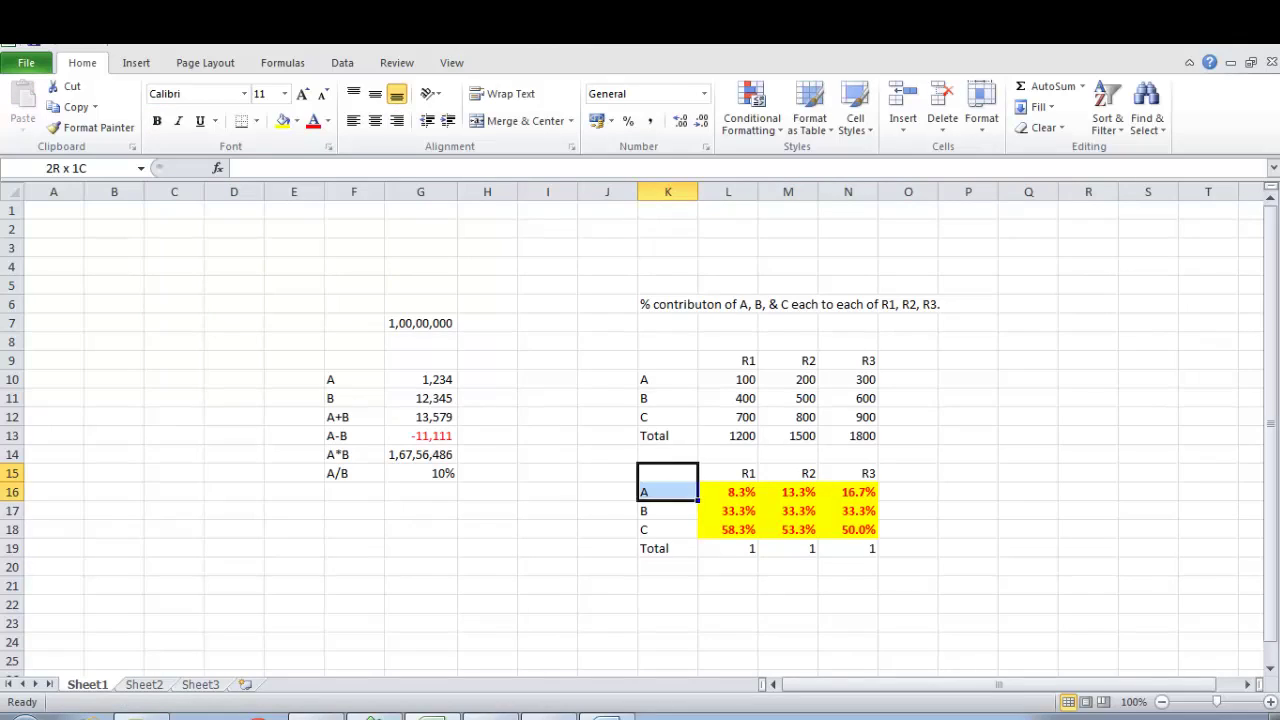
{"action": "key", "text": "shift+Up"}
{"action": "key", "text": "shift+Right"}
{"action": "key", "text": "shift+Right"}
{"action": "key", "text": "shift+Right"}
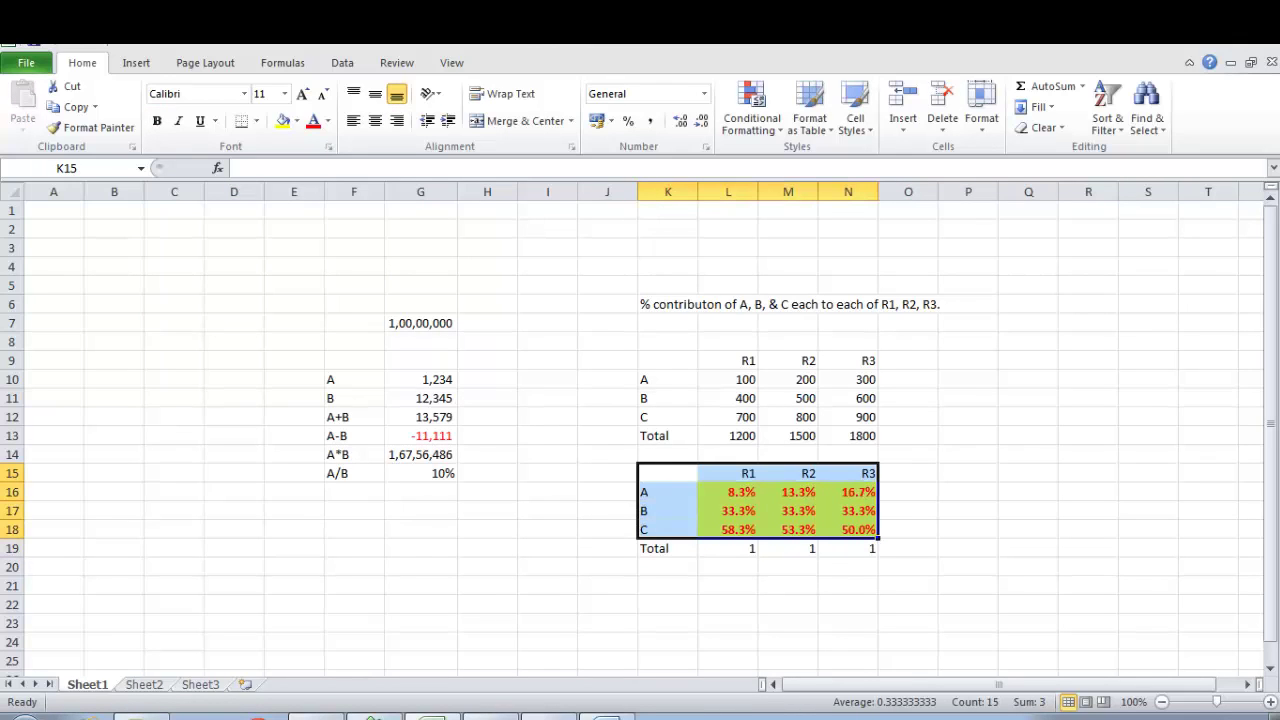
{"action": "key", "text": "ctrl+c"}
Paste the copied table as Values only with Paste Special into Sheet2, starting at cell C12.
{"action": "key", "text": "ctrl+Page_Down"}
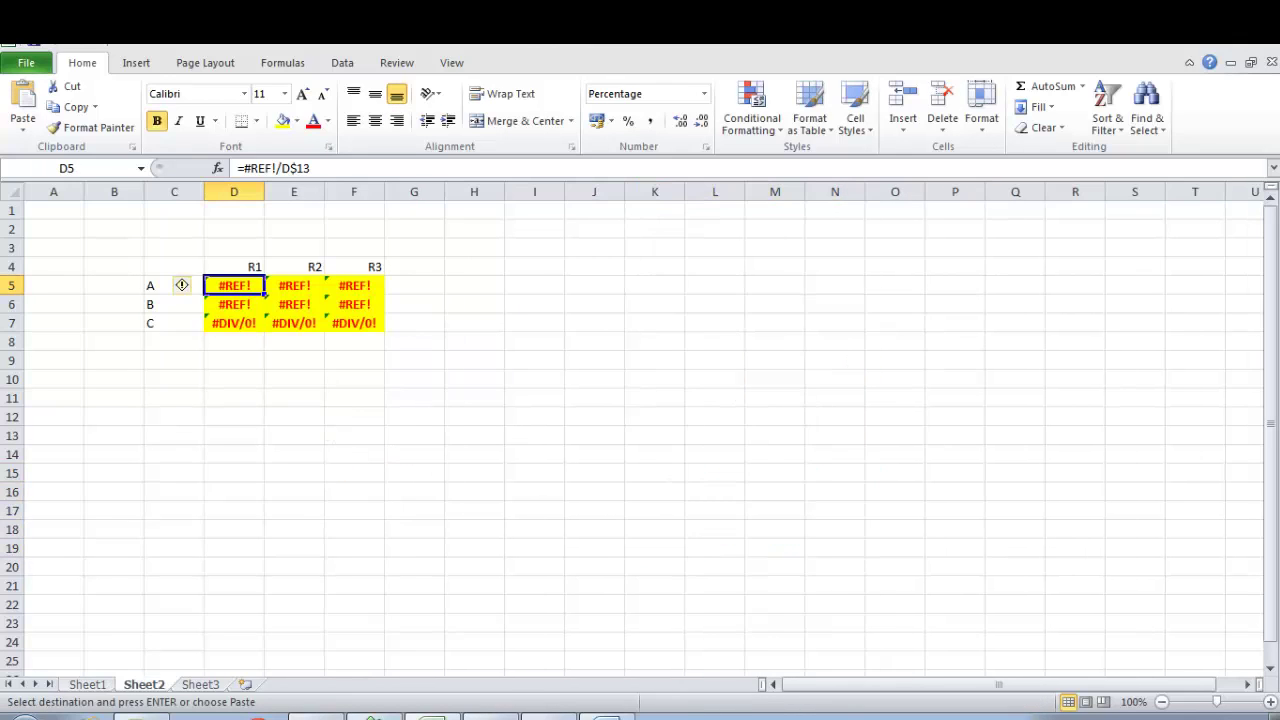
{"action": "key", "text": "Down"}
{"action": "key", "text": "Down"}
{"action": "key", "text": "Down"}
{"action": "key", "text": "Down"}
{"action": "key", "text": "Down"}
{"action": "key", "text": "Down"}
{"action": "key", "text": "Down"}
{"action": "key", "text": "Down"}
{"action": "key", "text": "Down"}
{"action": "key", "text": "Down"}
{"action": "key", "text": "Down"}
{"action": "key", "text": "ctrl+Page_Up"}
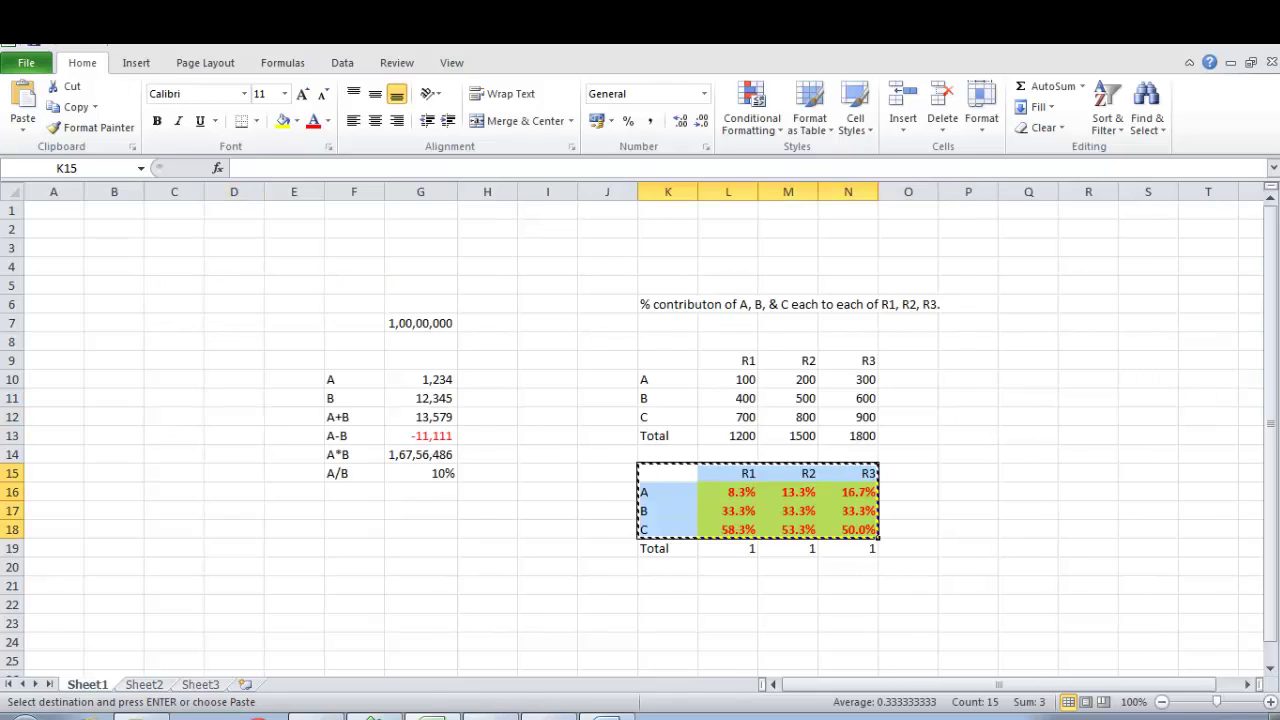
{"action": "key", "text": "ctrl+Page_Down"}
{"action": "key", "text": "Down"}
{"action": "key", "text": "Up"}
{"action": "key", "text": "Up"}
{"action": "key", "text": "Up"}
{"action": "key", "text": "Up"}
{"action": "key", "text": "Up"}
{"action": "key", "text": "Left"}
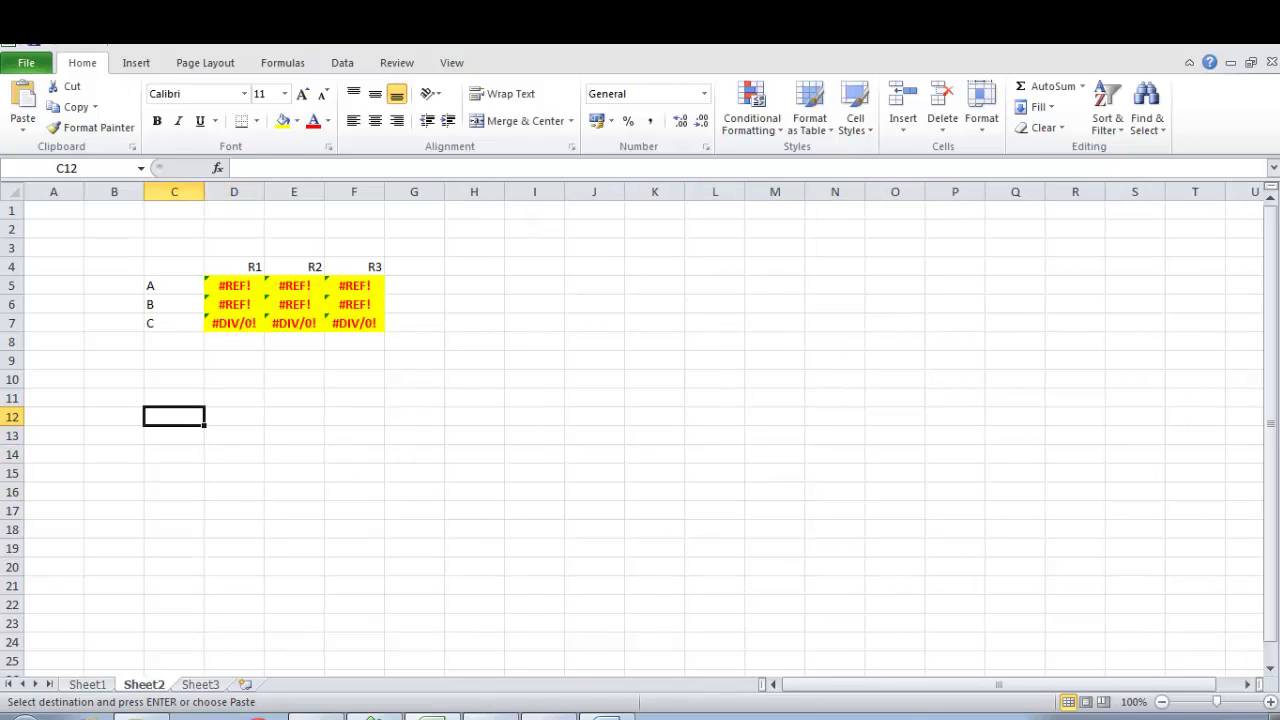
{"action": "key", "text": "shift+F10"}
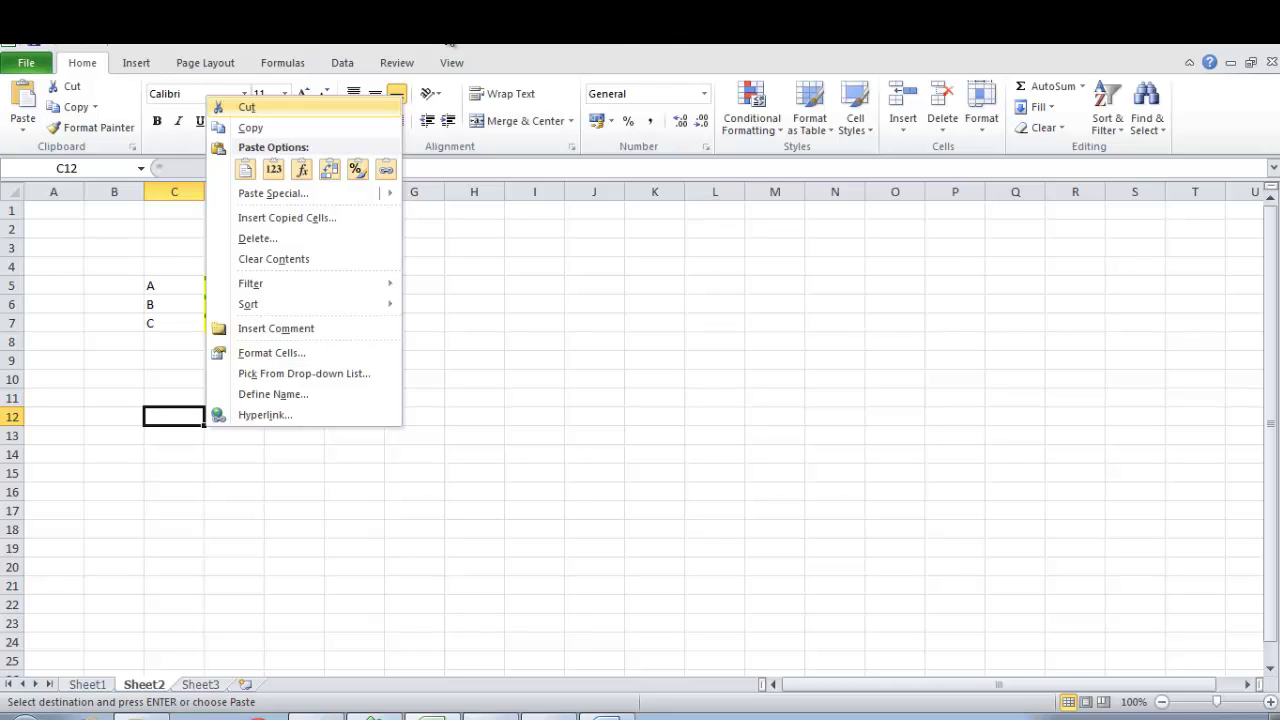
{"action": "key", "text": "s"}
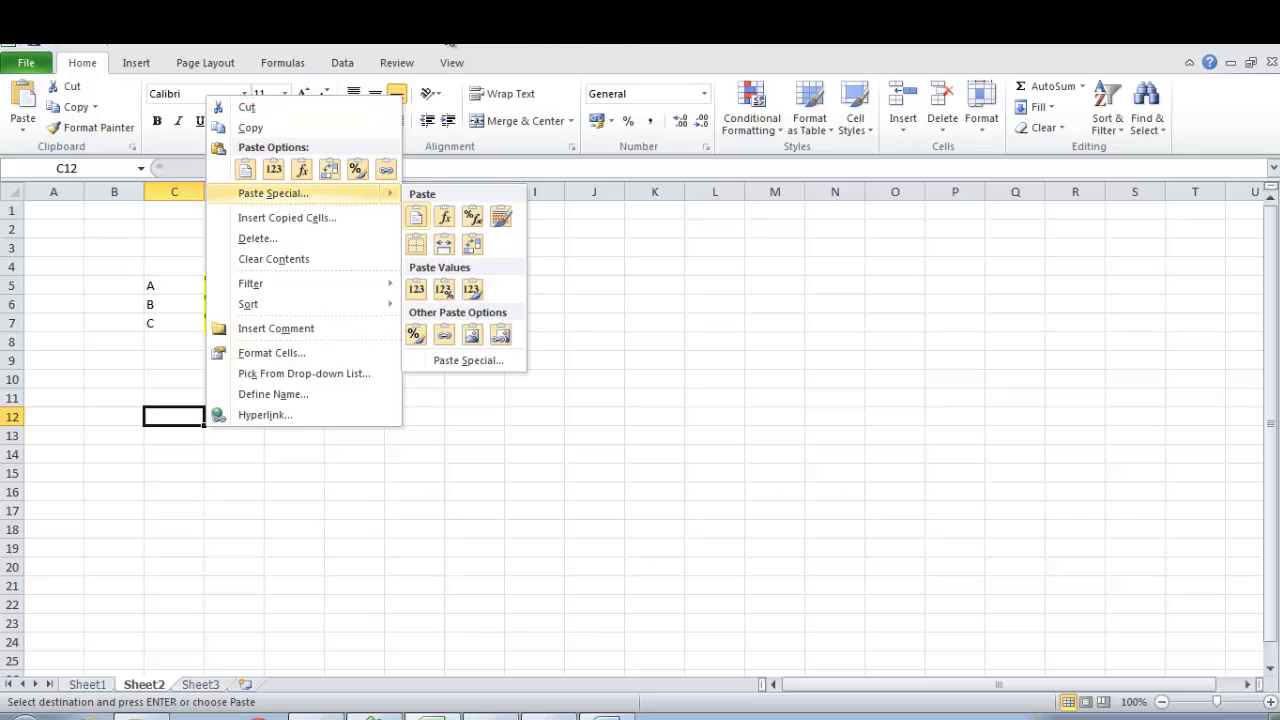
{"action": "key", "text": "s"}
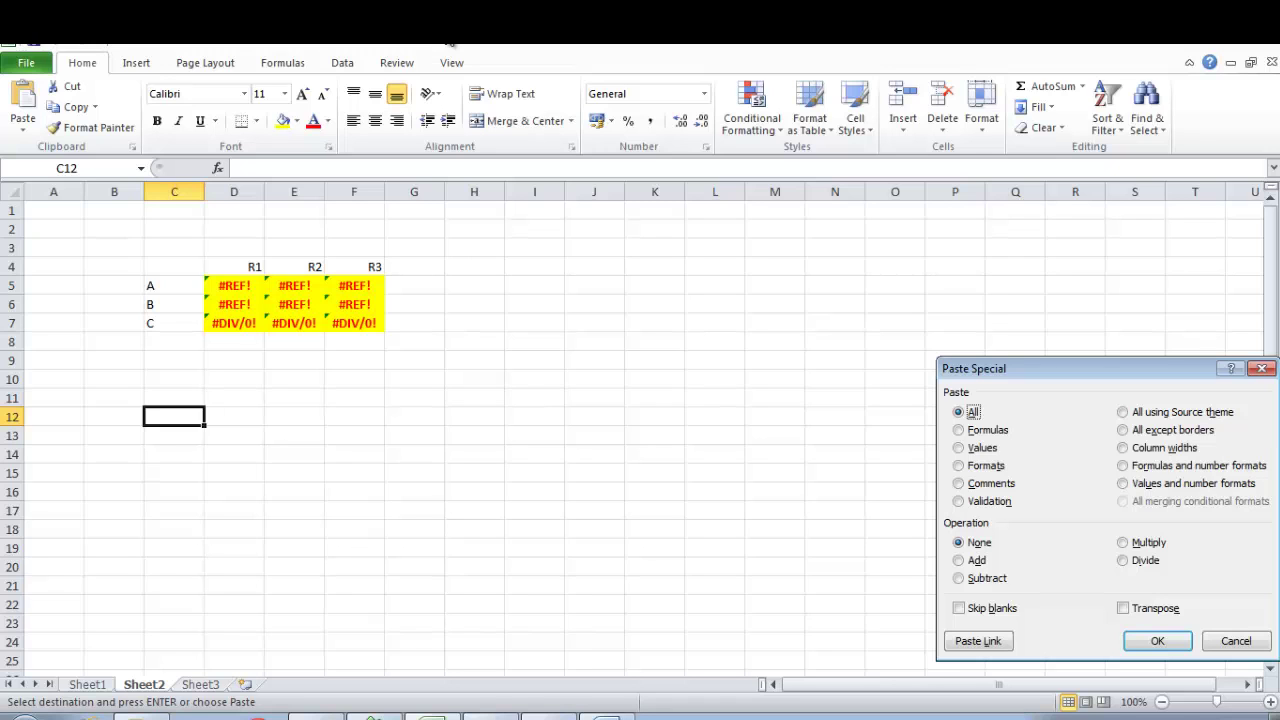
{"action": "left_click_drag", "start_coordinate": [1080, 369], "coordinate": [953, 233]}
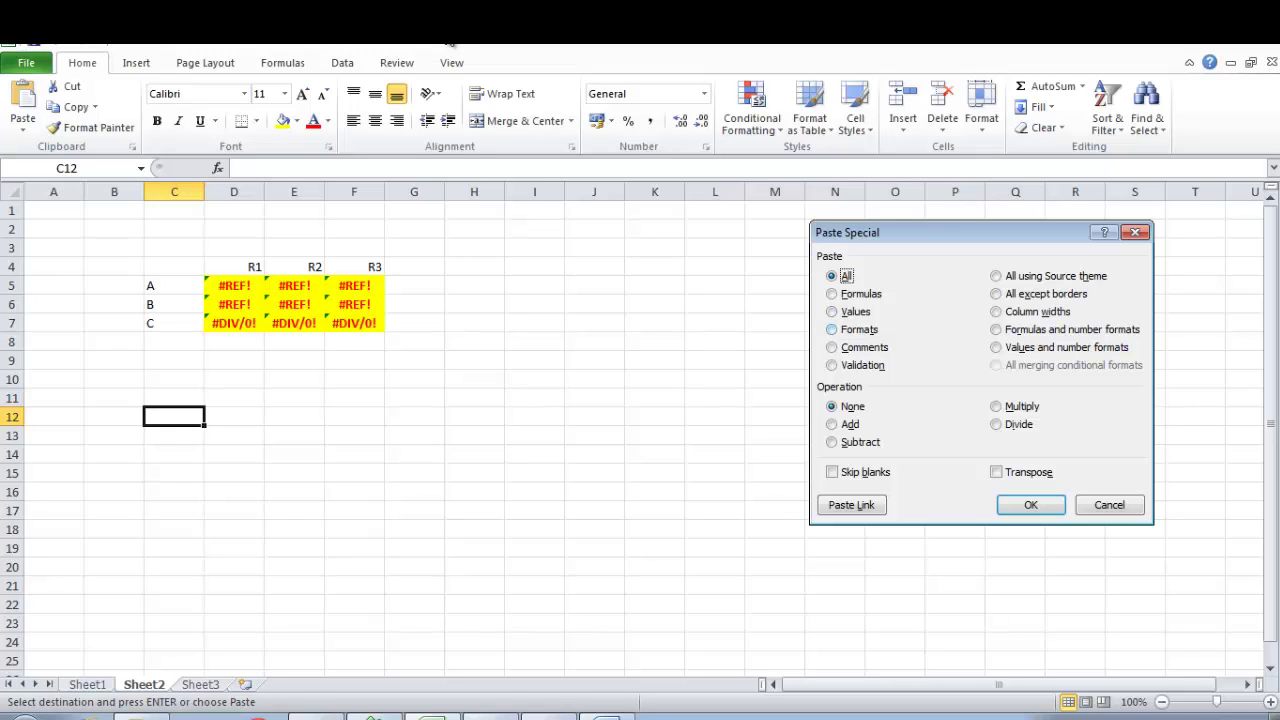
{"action": "key", "text": "v"}
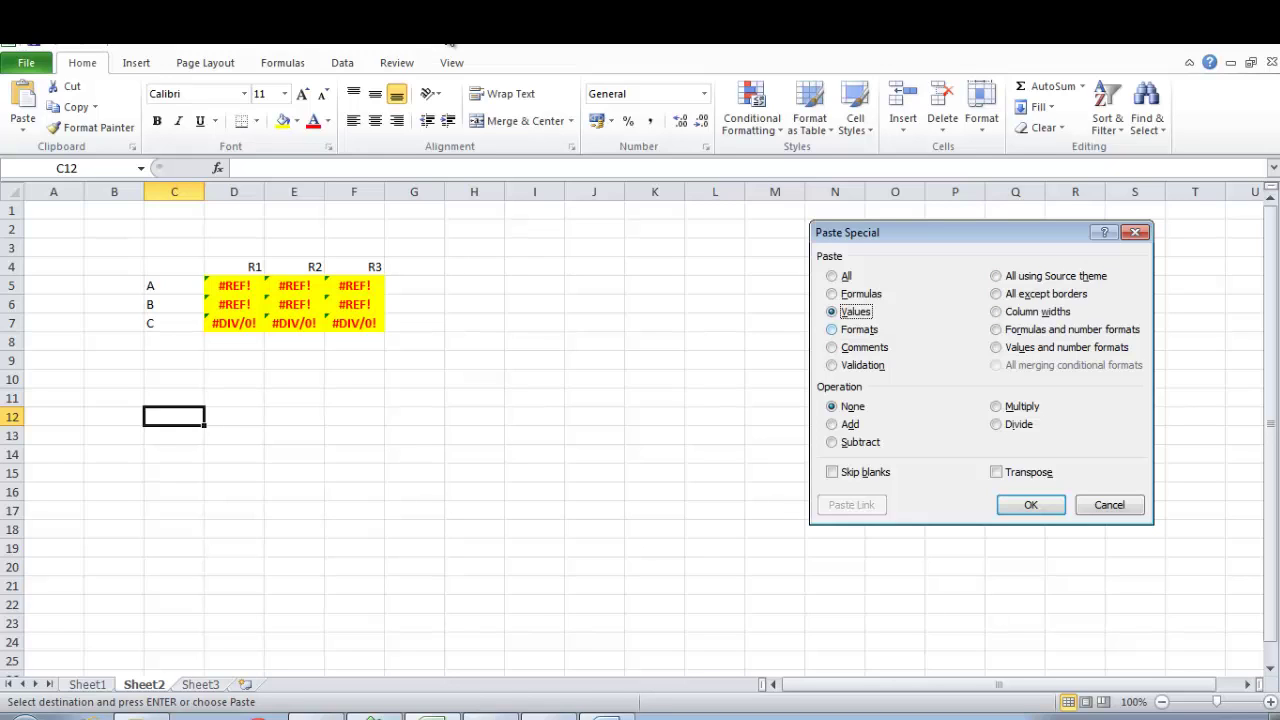
{"action": "key", "text": "alt+a"}
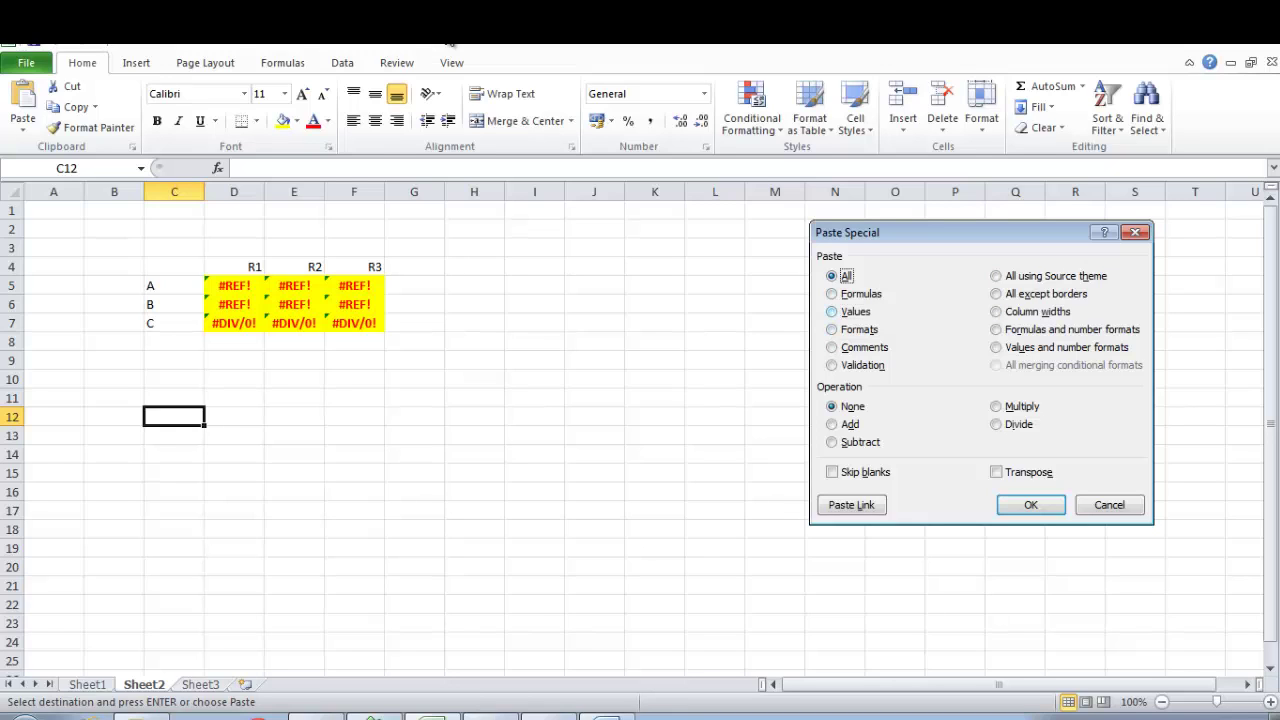
{"action": "key", "text": "alt+v"}
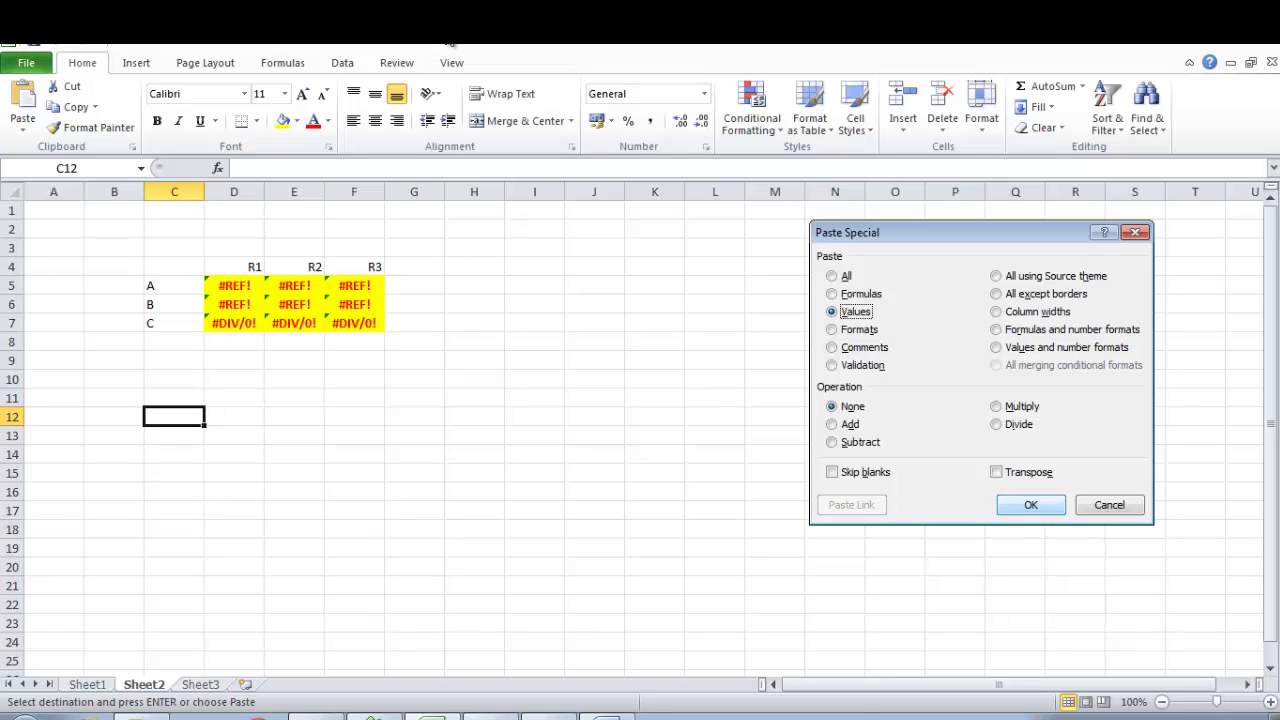
{"action": "key", "text": "Return"}
Format the pasted values in D13:F15 on Sheet2 as percentages without decimals.
{"action": "left_click", "coordinate": [174, 398]}
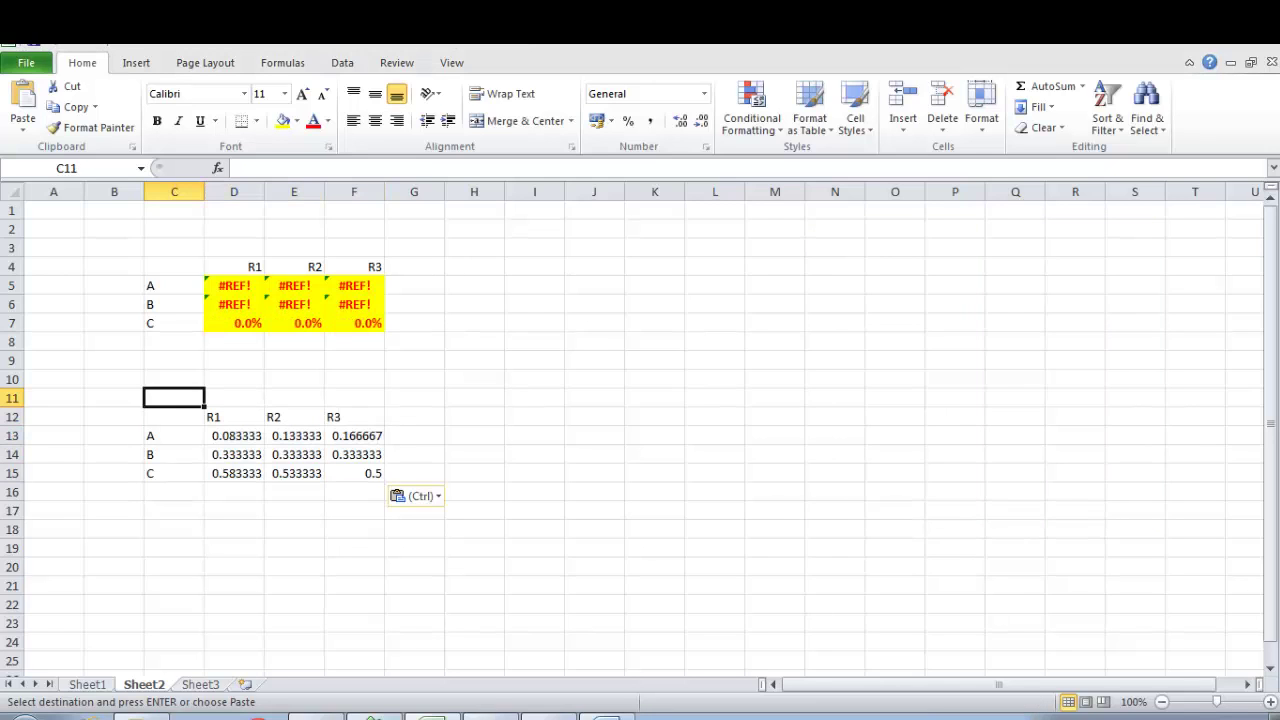
{"action": "left_click", "coordinate": [174, 436]}
{"action": "left_click", "coordinate": [234, 436]}
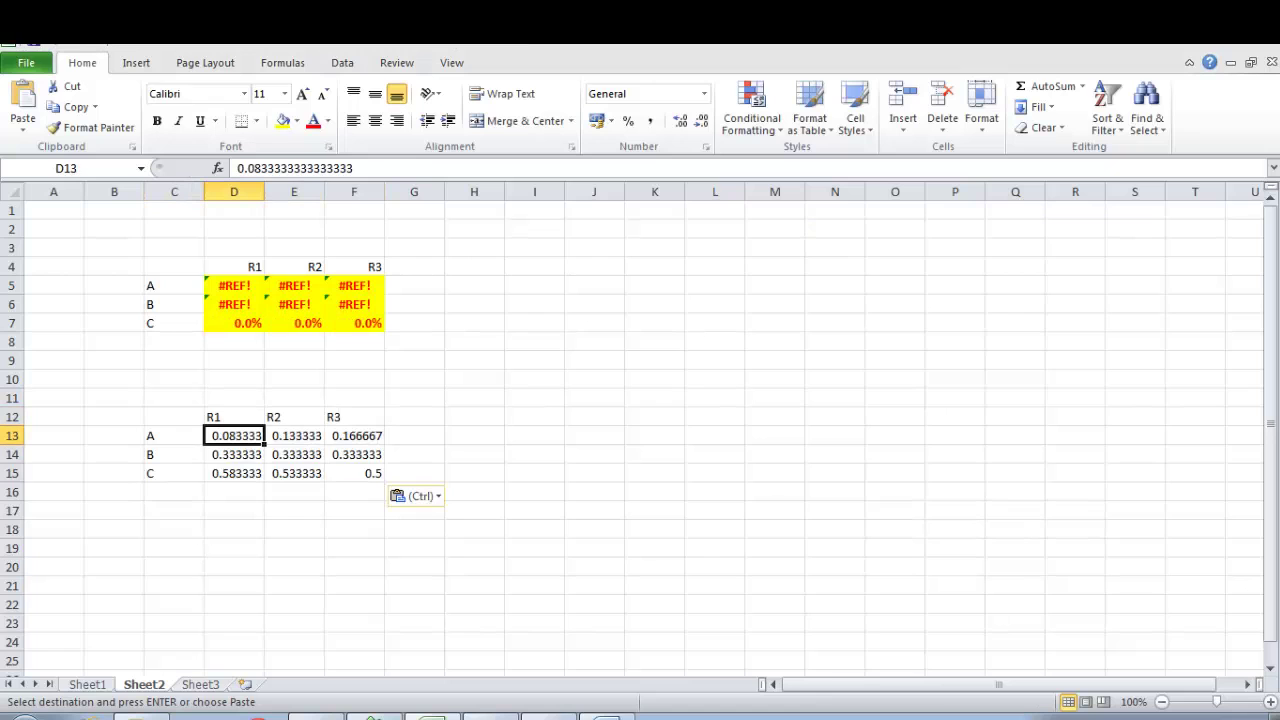
{"action": "left_click_drag", "start_coordinate": [234, 436], "coordinate": [360, 473]}
{"action": "key", "text": "ctrl+shift+5"}
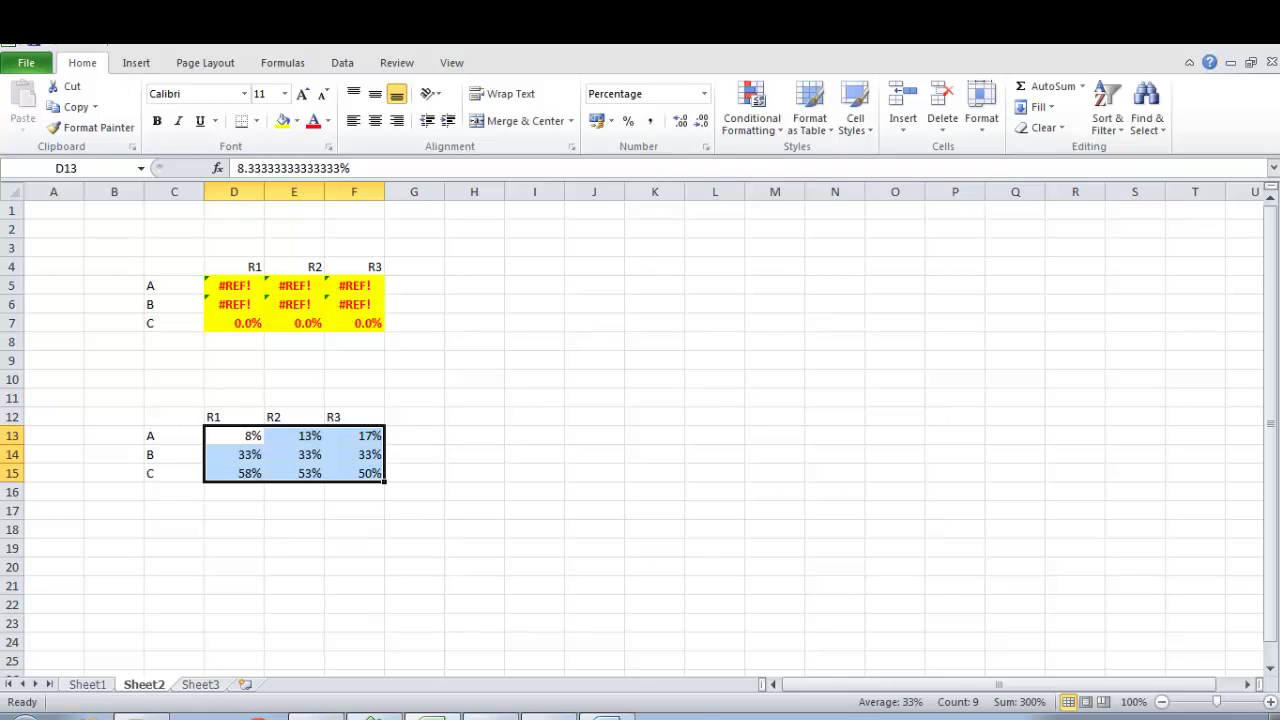
Return to Sheet1 and go to the empty cell P8 beside the source table.
{"action": "key", "text": "ctrl+Page_Up"}
{"action": "key", "text": "Up"}
{"action": "key", "text": "Up"}
{"action": "key", "text": "Up"}
{"action": "key", "text": "Up"}
{"action": "key", "text": "Up"}
{"action": "key", "text": "Up"}
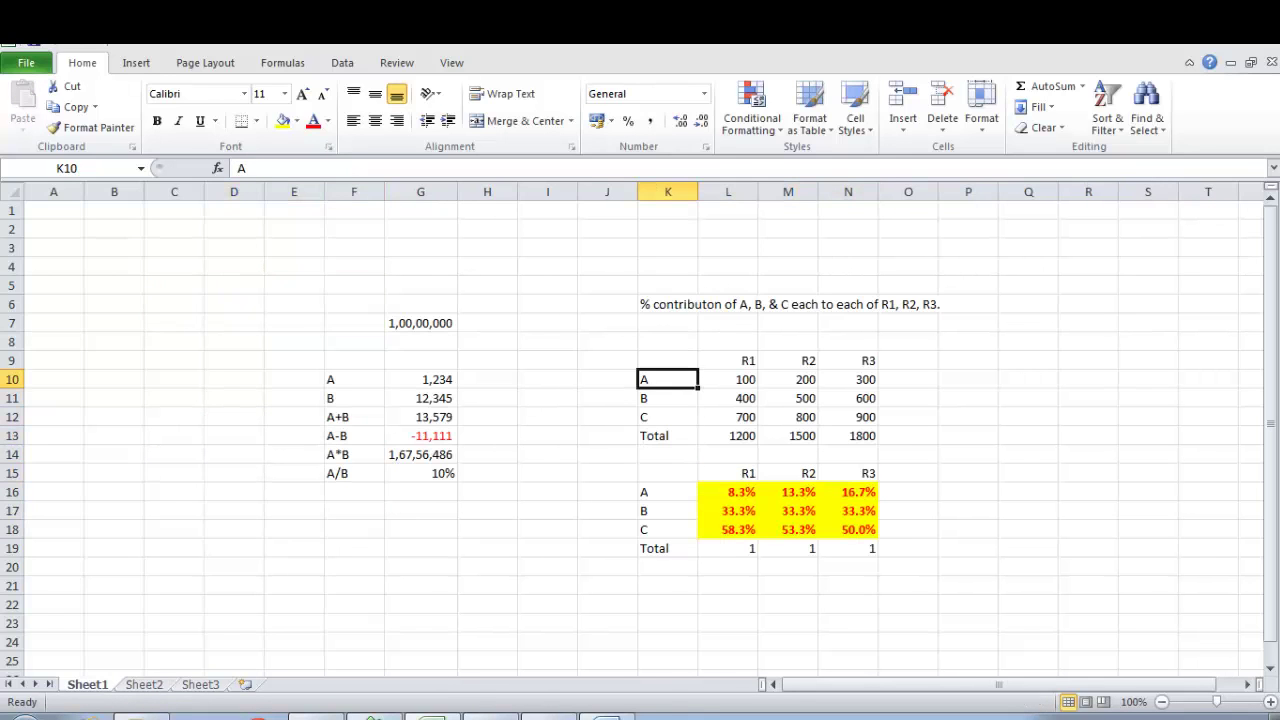
{"action": "key", "text": "Right"}
{"action": "key", "text": "Right"}
{"action": "key", "text": "Right"}
{"action": "key", "text": "Right"}
{"action": "key", "text": "Right"}
{"action": "key", "text": "Up"}
{"action": "key", "text": "Up"}
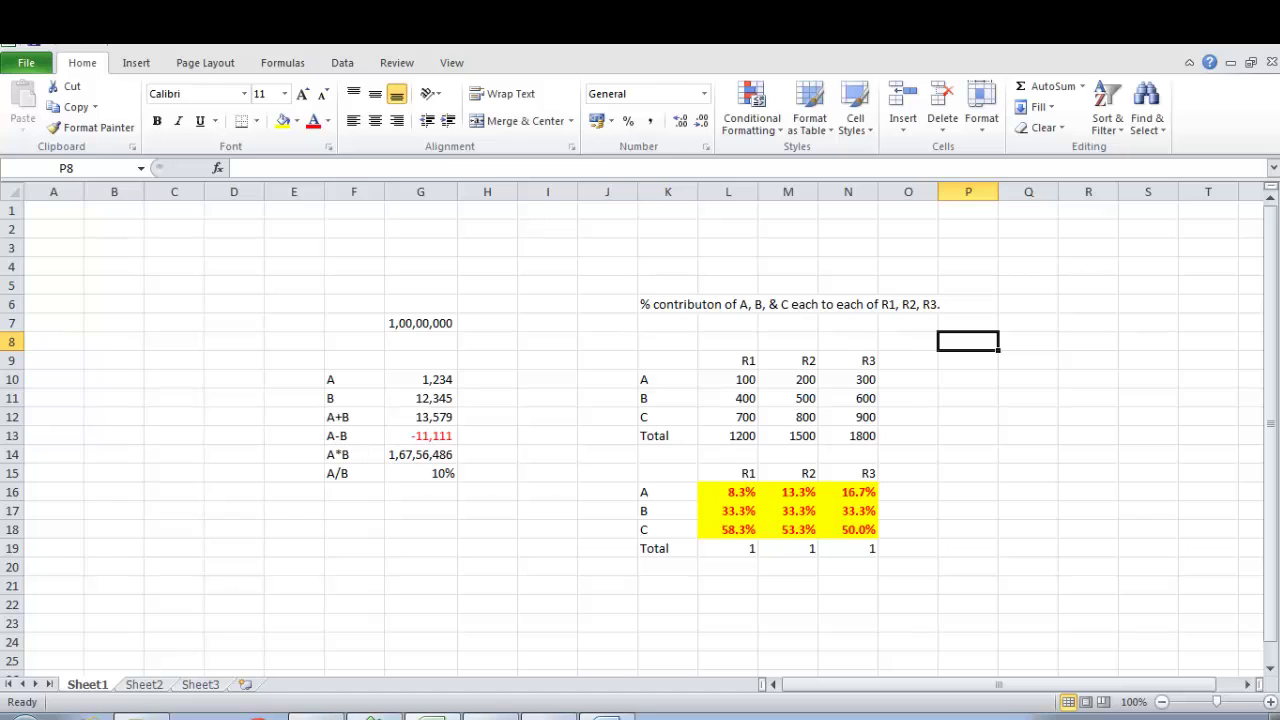
Examine the source values of A, B and C for R1 to R3 in L10:N12.
{"action": "key", "text": "Down"}
{"action": "key", "text": "Down"}
{"action": "key", "text": "Left"}
{"action": "key", "text": "Left"}
{"action": "key", "text": "Left"}
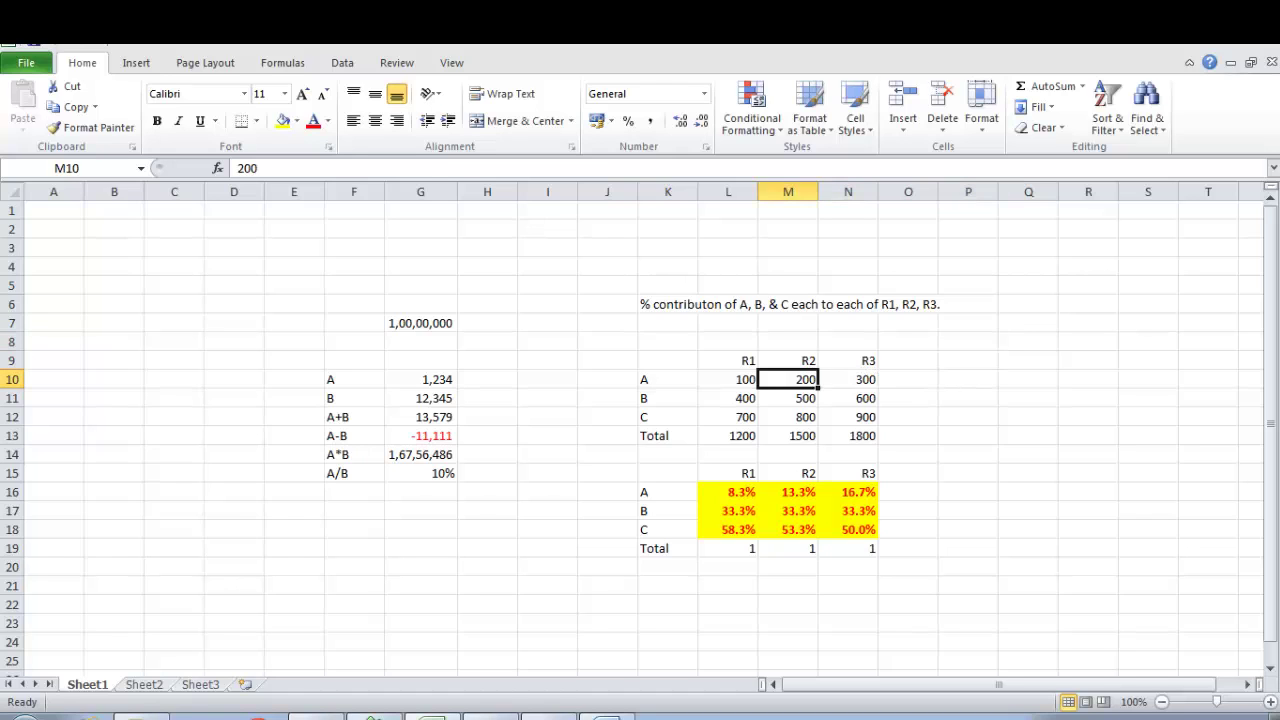
{"action": "key", "text": "Left"}
{"action": "key", "text": "Right"}
{"action": "key", "text": "Right"}
{"action": "key", "text": "Left"}
{"action": "key", "text": "Left"}
{"action": "key", "text": "shift+Right"}
{"action": "key", "text": "shift+Right"}
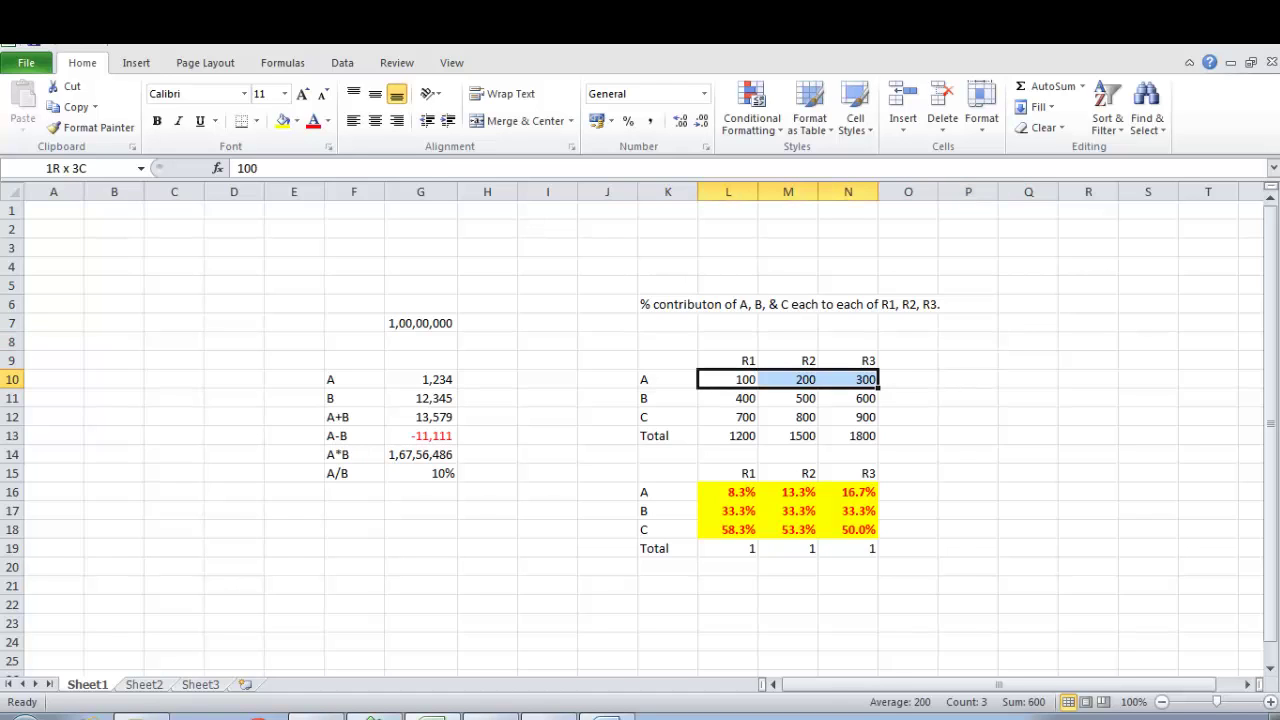
{"action": "key", "text": "shift+Down"}
{"action": "key", "text": "shift+Down"}
{"action": "key", "text": "Up"}
{"action": "key", "text": "Down"}
{"action": "key", "text": "shift+Right"}
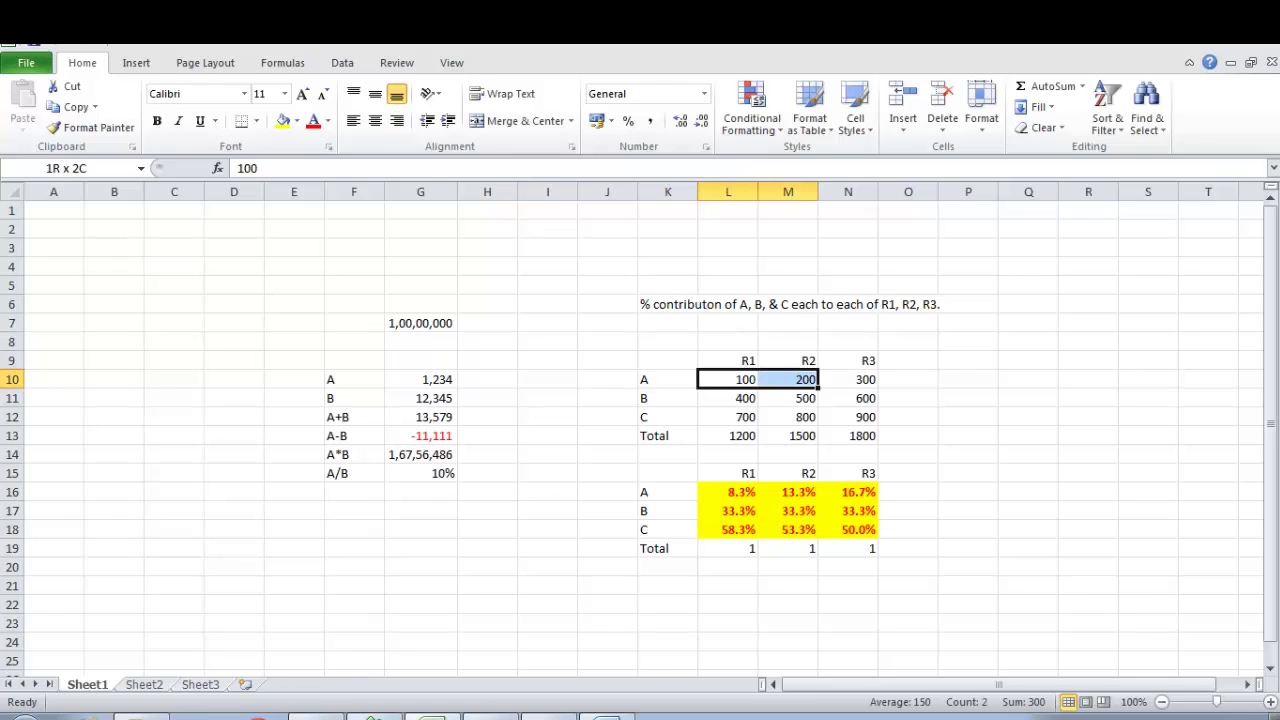
{"action": "key", "text": "shift+Right"}
{"action": "key", "text": "shift+Down"}
{"action": "key", "text": "shift+Down"}
{"action": "key", "text": "Up"}
{"action": "key", "text": "Up"}
{"action": "key", "text": "Down"}
{"action": "key", "text": "Right"}
{"action": "key", "text": "Right"}
{"action": "key", "text": "Right"}
{"action": "key", "text": "Right"}
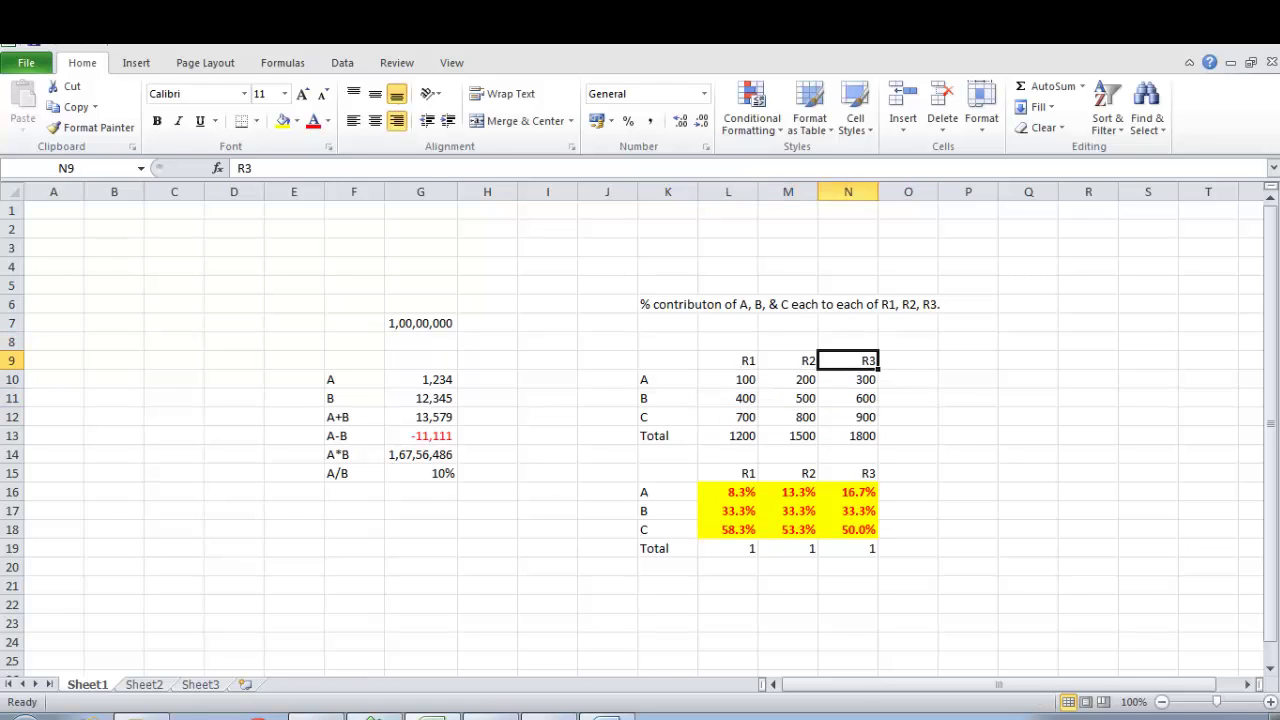
{"action": "type", "text": "10"}
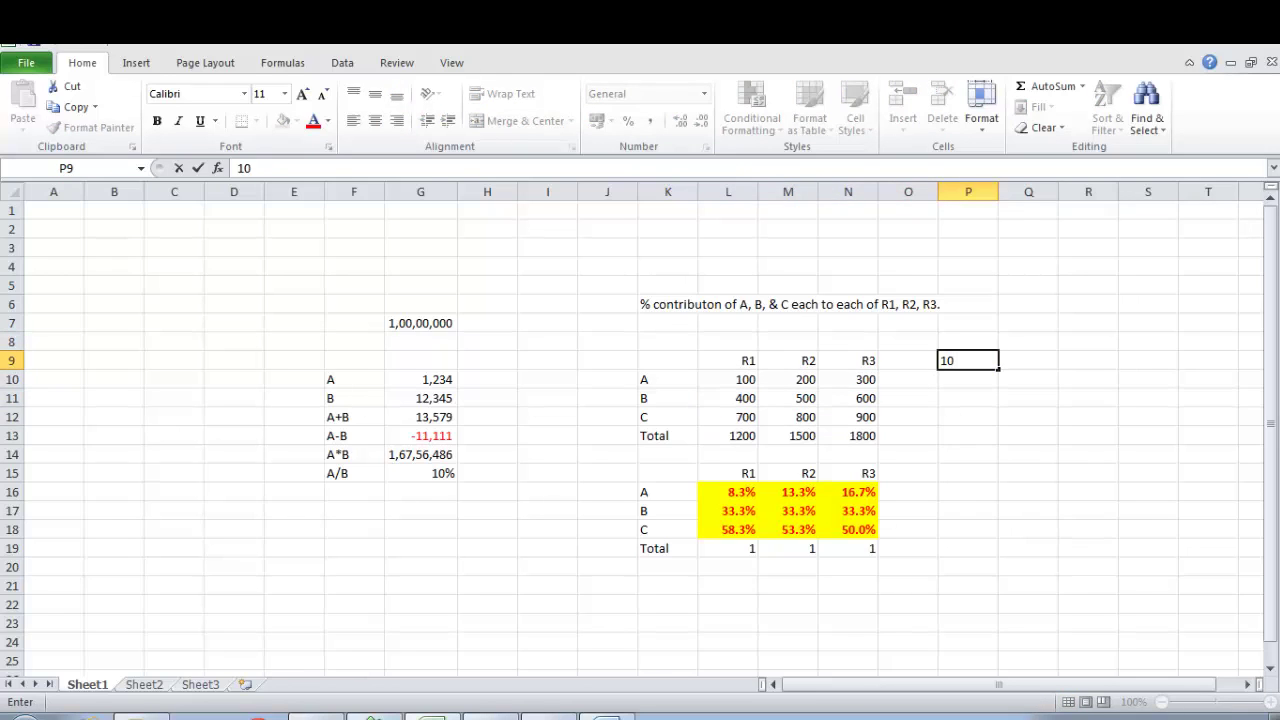
{"action": "key", "text": "Escape"}
{"action": "key", "text": "Left"}
{"action": "key", "text": "Left"}
{"action": "key", "text": "Left"}
{"action": "key", "text": "Left"}
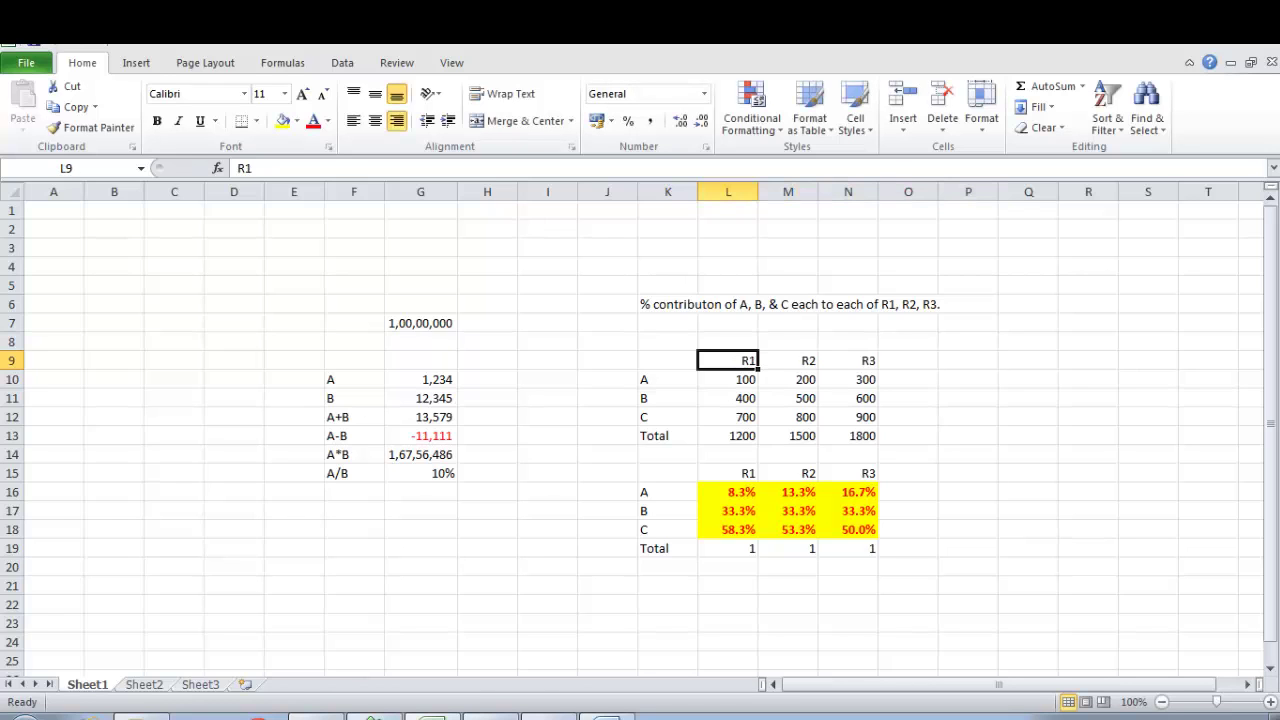
Try manually changing L10 to 1000 and M10 to 2000, and undo both edits.
{"action": "key", "text": "Down"}
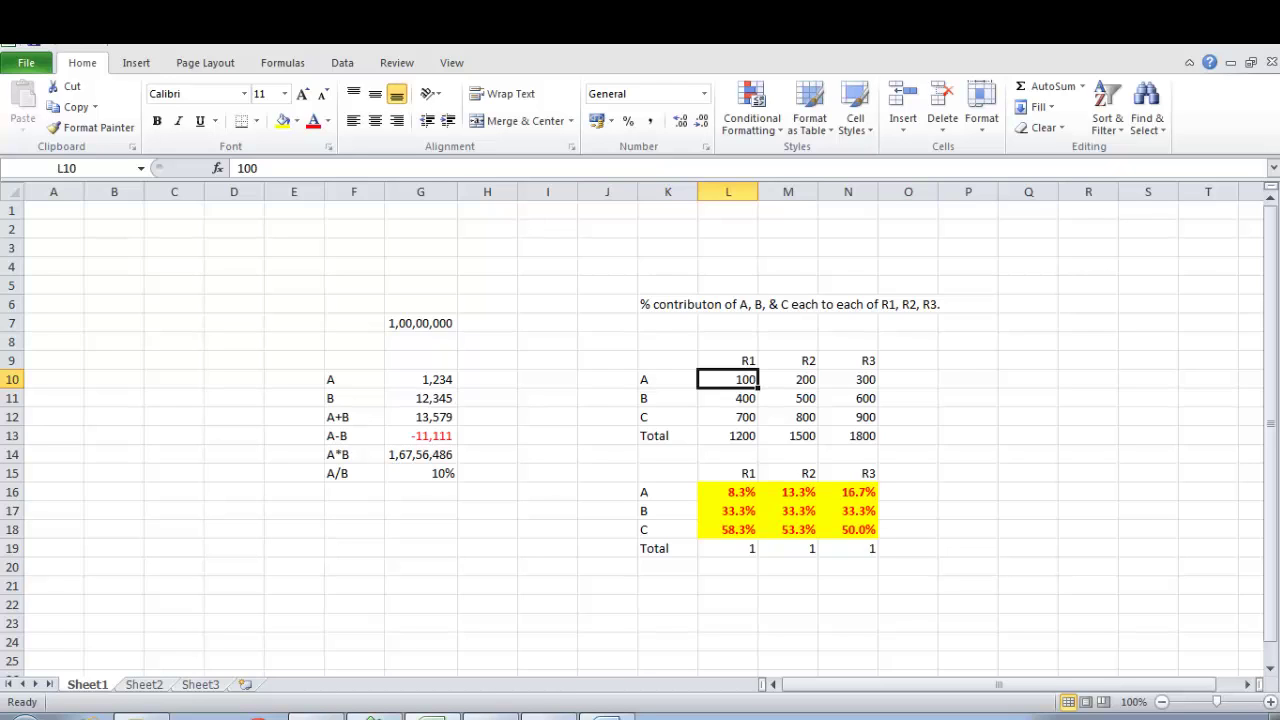
{"action": "key", "text": "F2"}
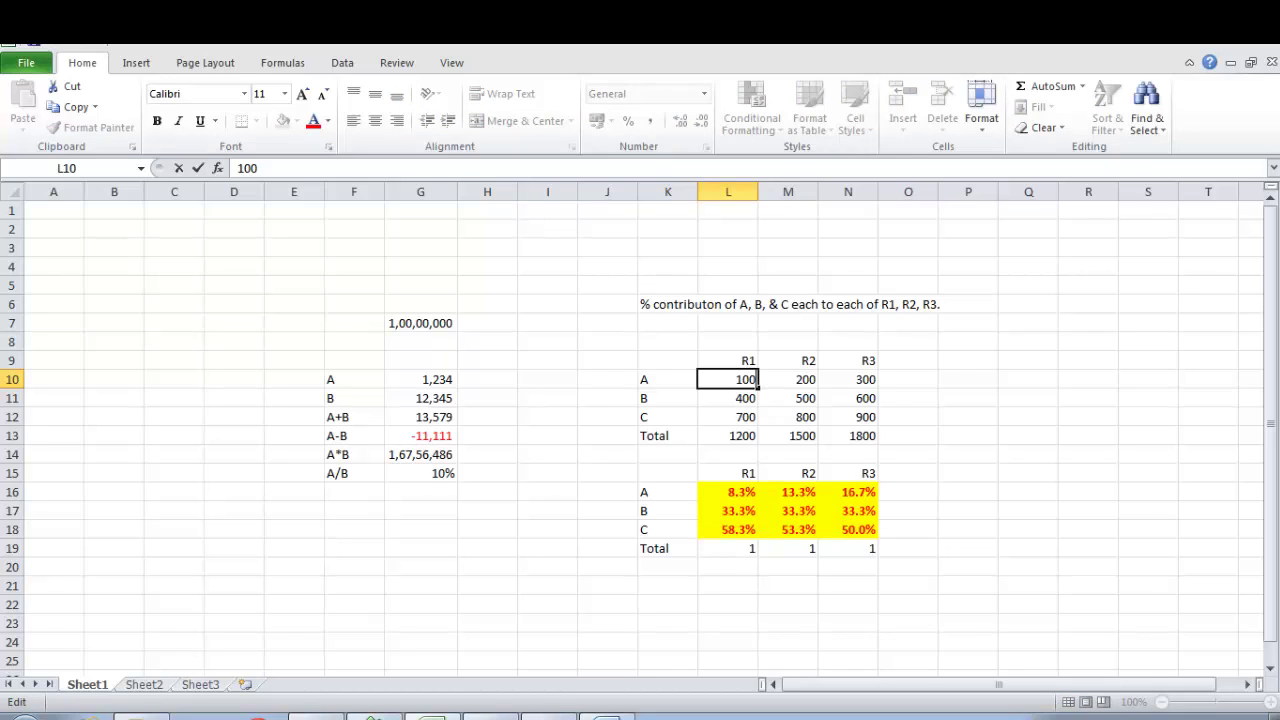
{"action": "type", "text": "0"}
{"action": "key", "text": "Tab"}
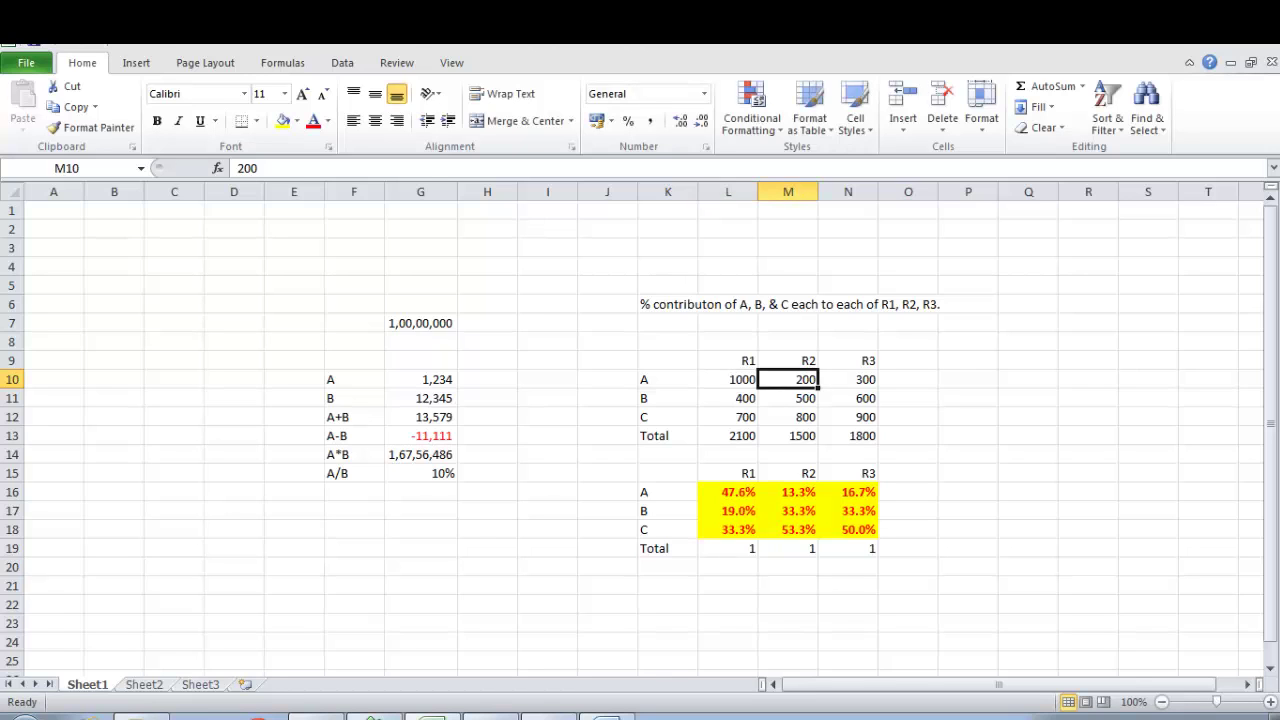
{"action": "key", "text": "F2"}
{"action": "type", "text": "0"}
{"action": "key", "text": "Tab"}
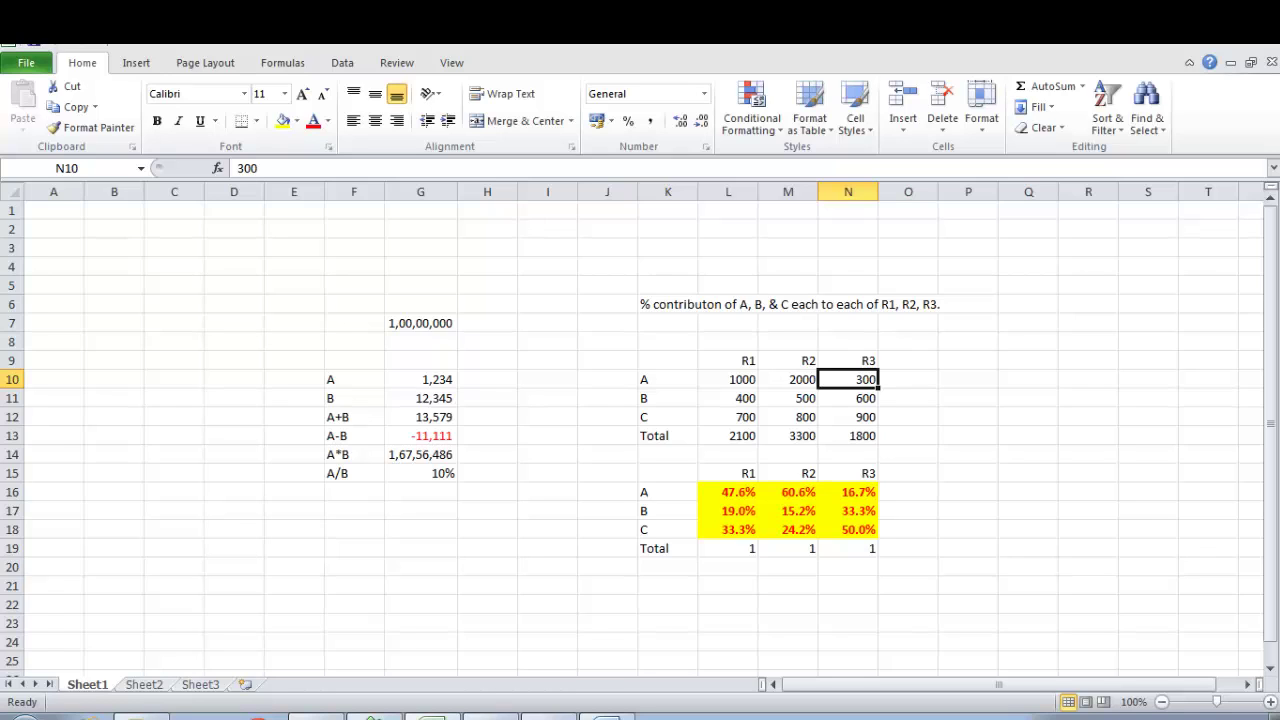
{"action": "key", "text": "ctrl+z"}
{"action": "key", "text": "ctrl+z"}
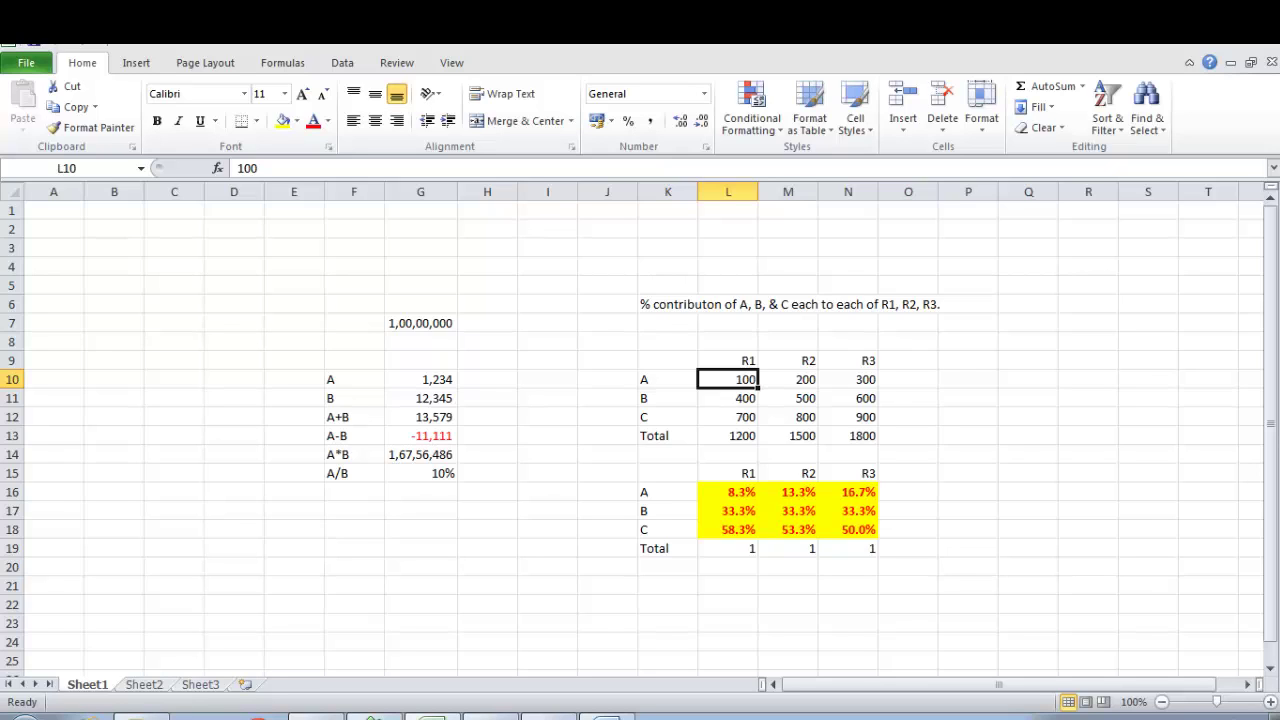
Enter the factor 10 in the empty cell P9 beside the source table.
{"action": "key", "text": "Right"}
{"action": "key", "text": "Right"}
{"action": "key", "text": "Right"}
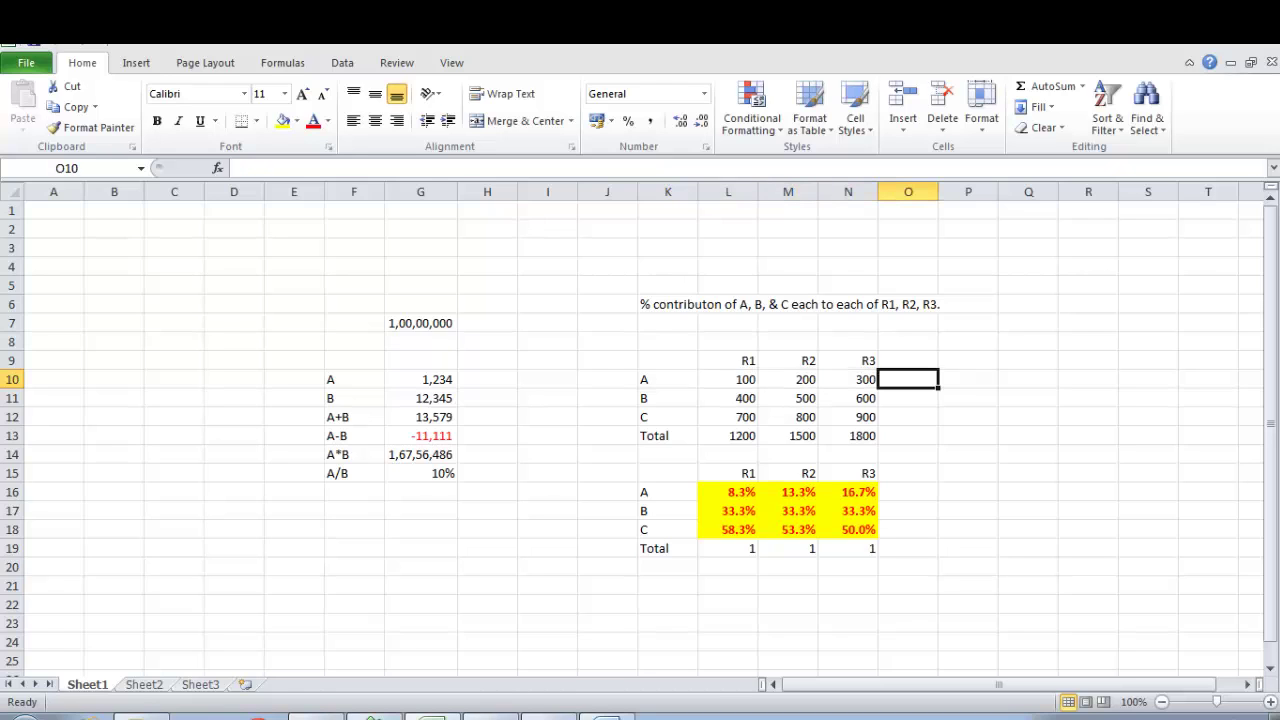
{"action": "key", "text": "Up"}
{"action": "key", "text": "Right"}
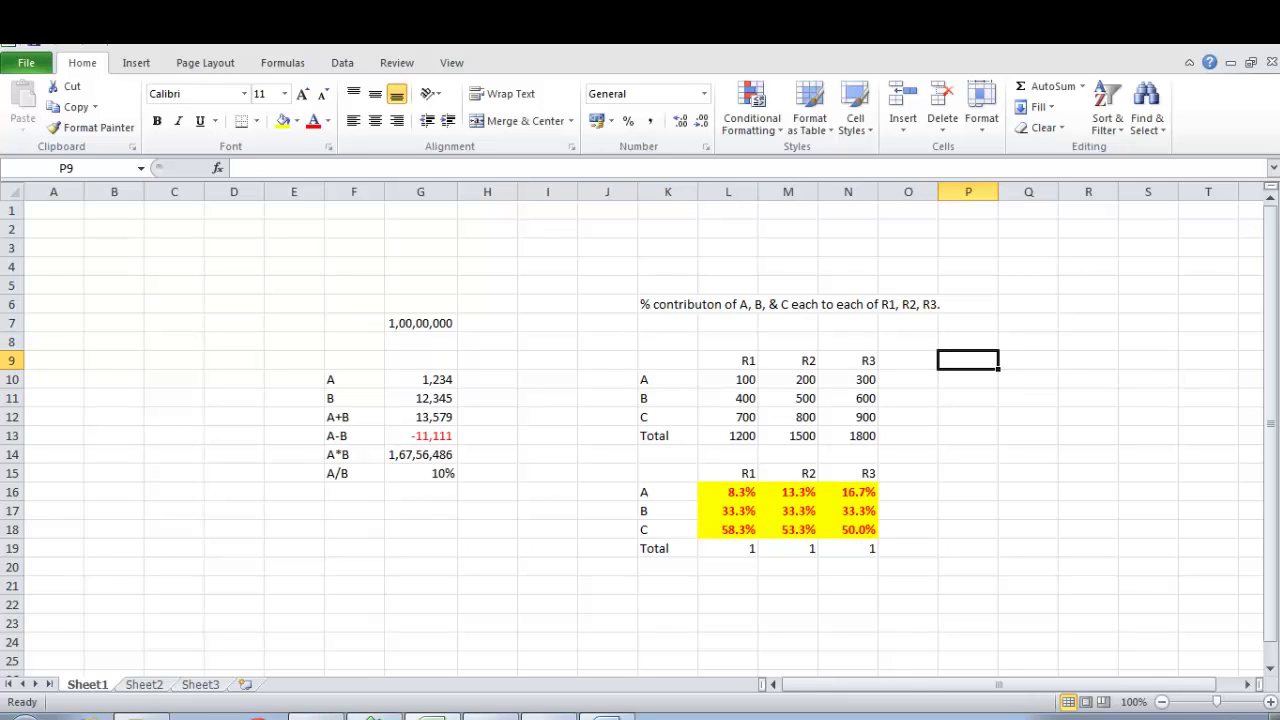
{"action": "type", "text": "10"}
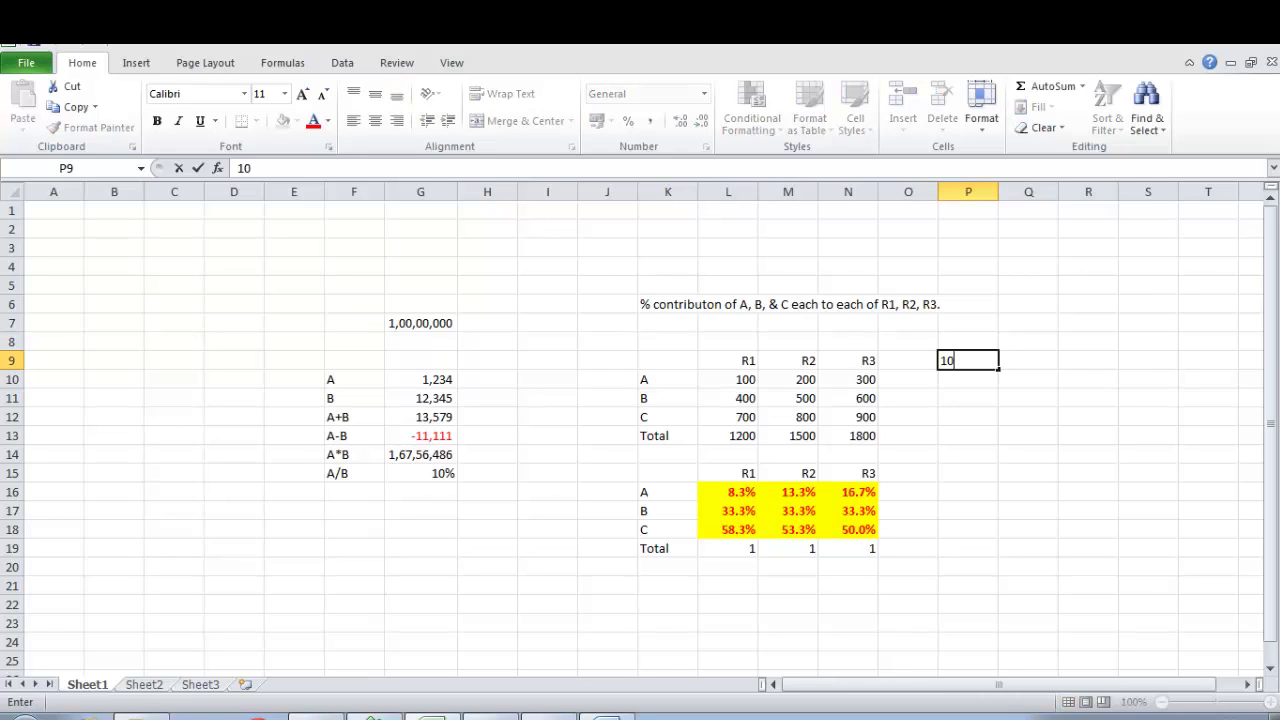
{"action": "key", "text": "Return"}
{"action": "key", "text": "Up"}
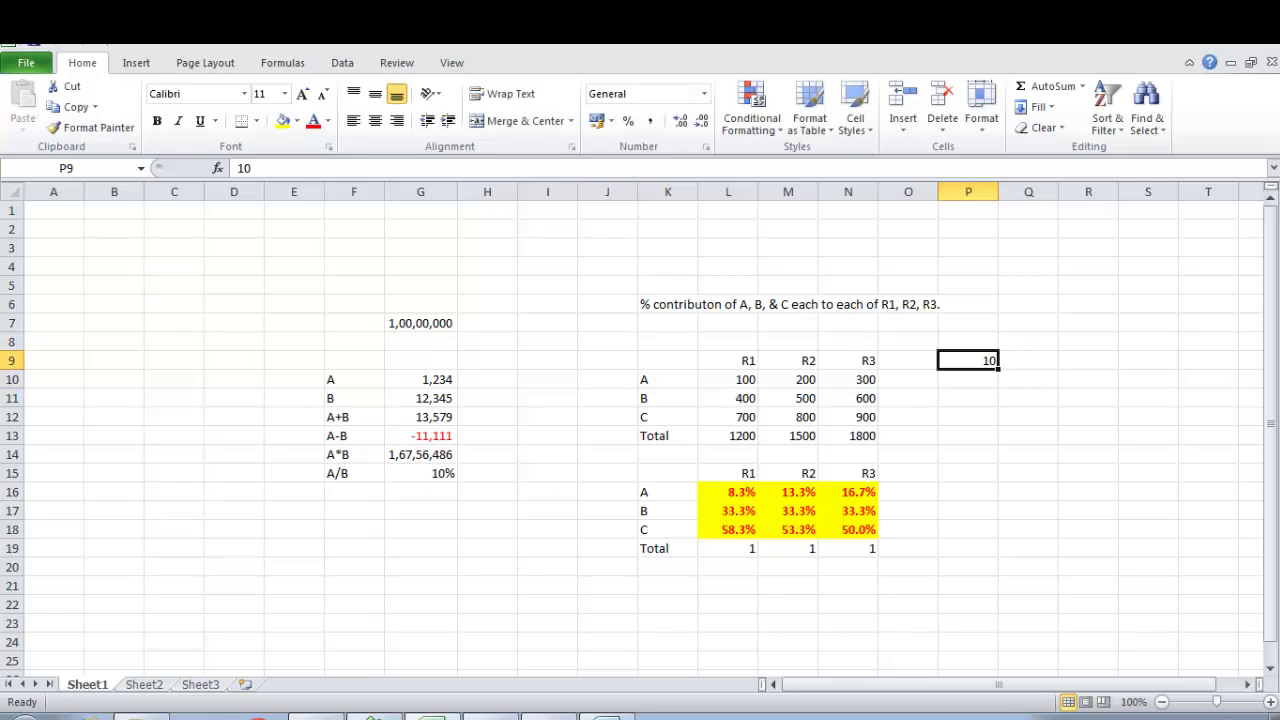
Copy the factor in P9 and multiply all source values in L10:N12 by it using Paste Special with the Multiply operation.
{"action": "key", "text": "ctrl+c"}
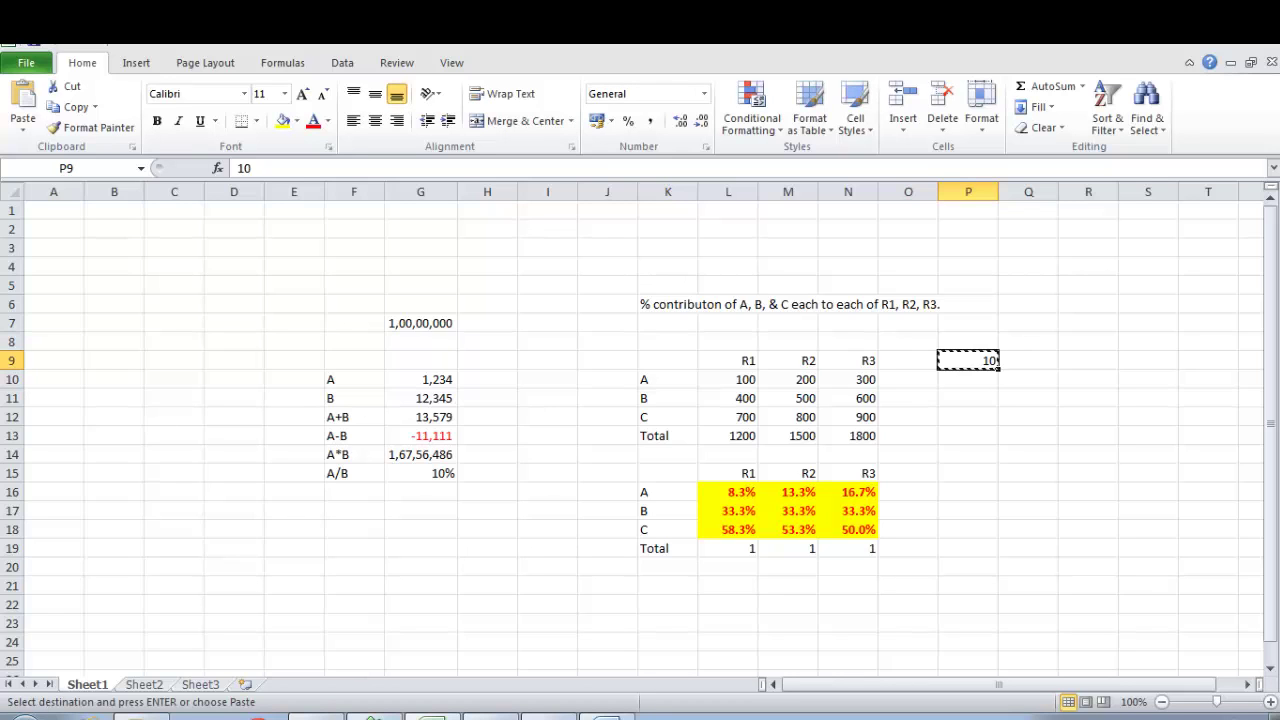
{"action": "key", "text": "Down"}
{"action": "key", "text": "Down"}
{"action": "key", "text": "Up"}
{"action": "key", "text": "Left"}
{"action": "key", "text": "Left"}
{"action": "key", "text": "Left"}
{"action": "key", "text": "Left"}
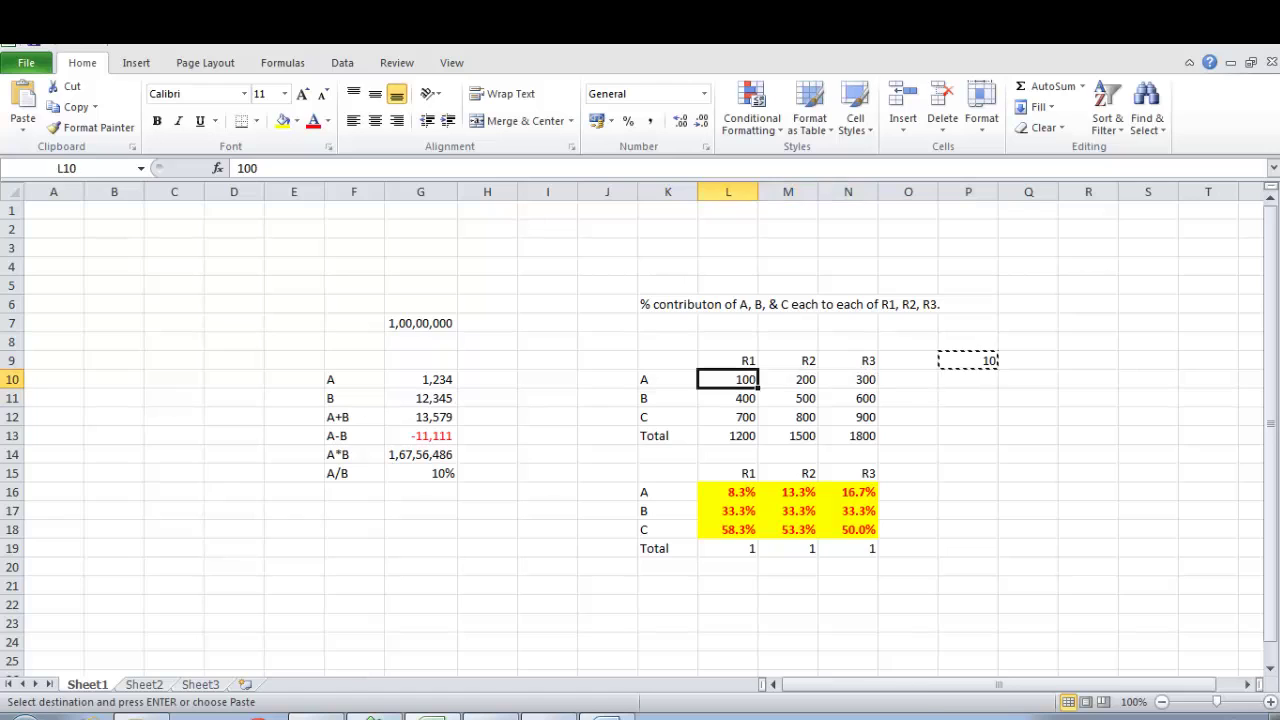
{"action": "key", "text": "shift+Right"}
{"action": "key", "text": "shift+Right"}
{"action": "key", "text": "shift+Down"}
{"action": "key", "text": "shift+Down"}
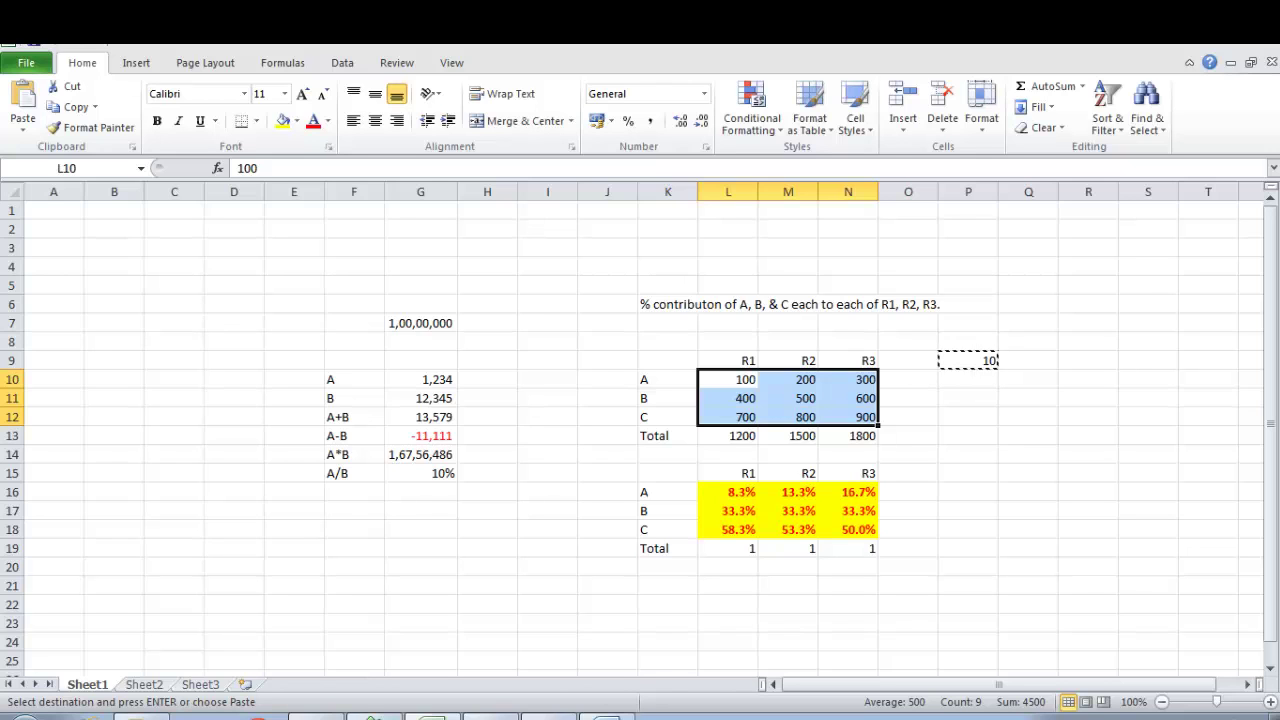
{"action": "right_click", "coordinate": [760, 394]}
{"action": "left_click", "coordinate": [826, 156]}
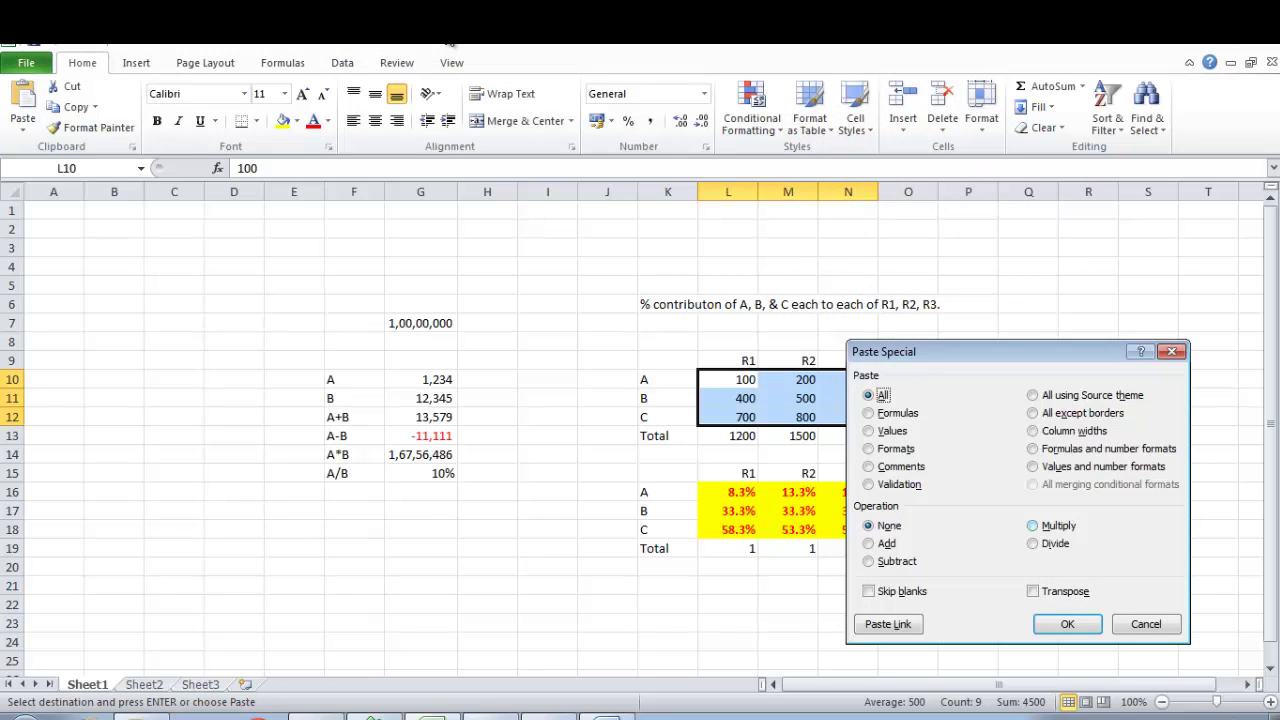
{"action": "left_click", "coordinate": [1033, 525]}
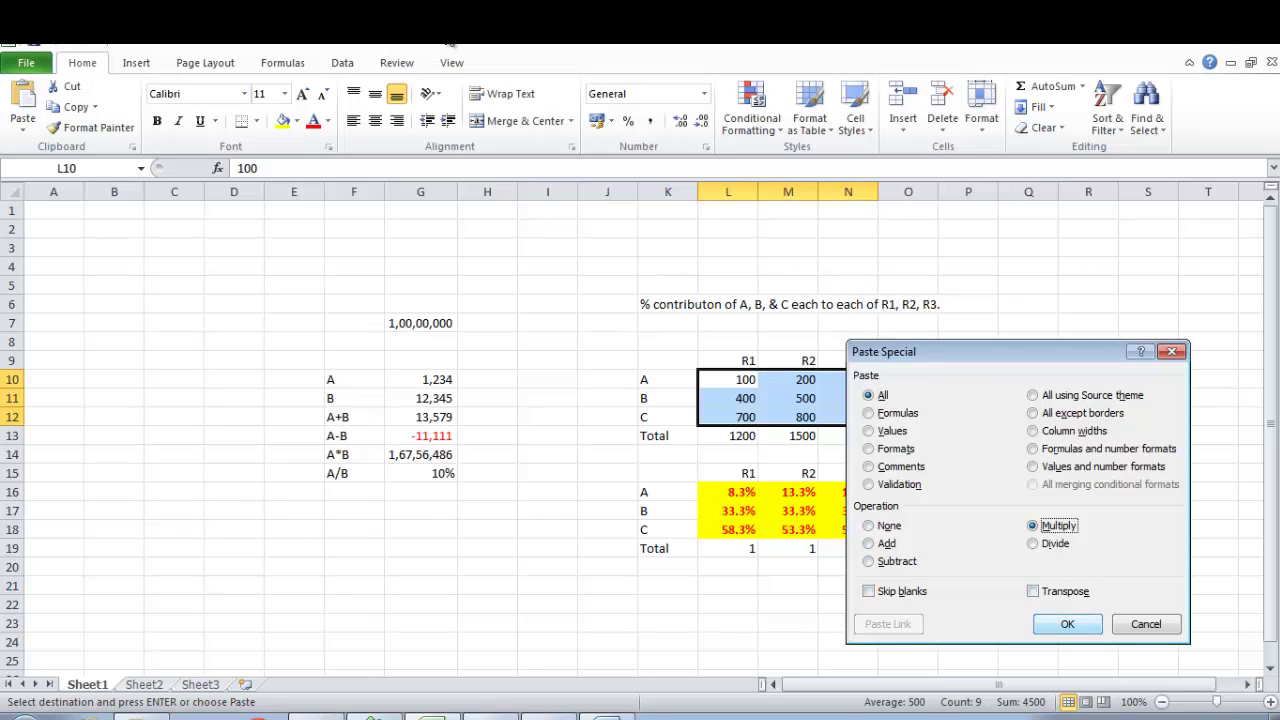
{"action": "left_click", "coordinate": [1067, 624]}
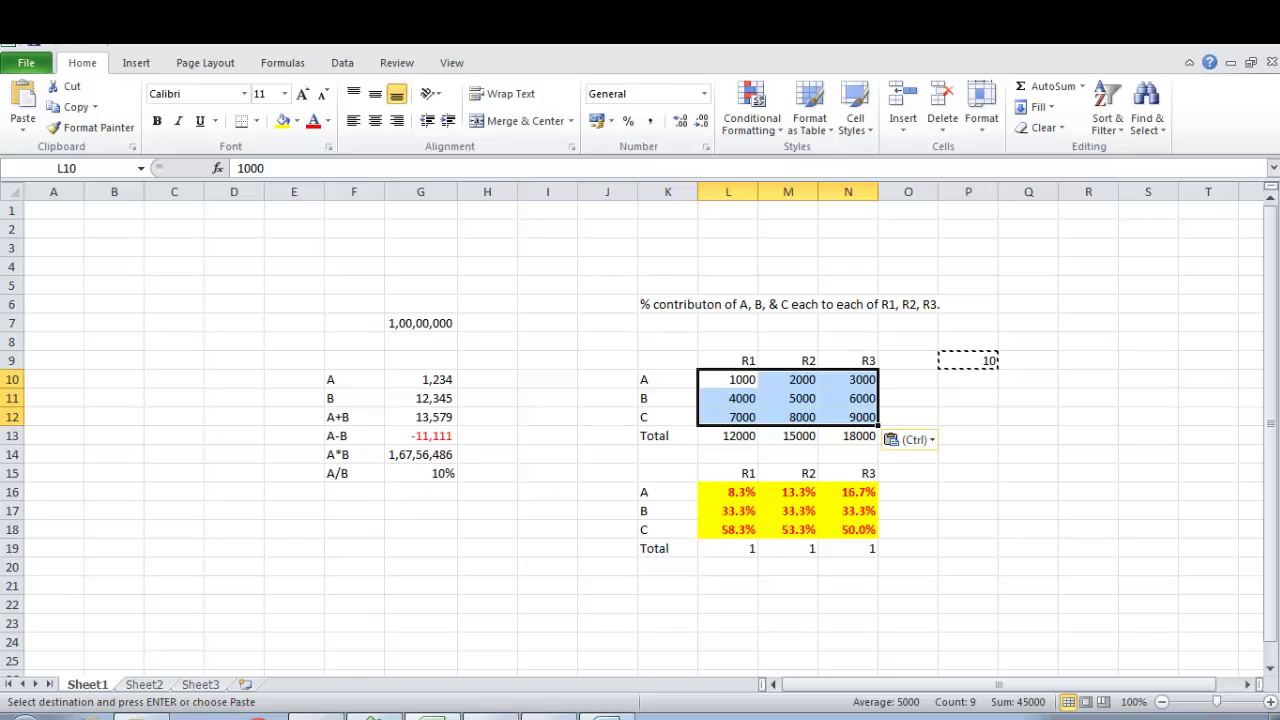
{"action": "key", "text": "Escape"}
Copy the factor in P9 again and divide the values in L10:N12 by it using Paste Special with the Divide operation.
{"action": "key", "text": "Up"}
{"action": "key", "text": "Up"}
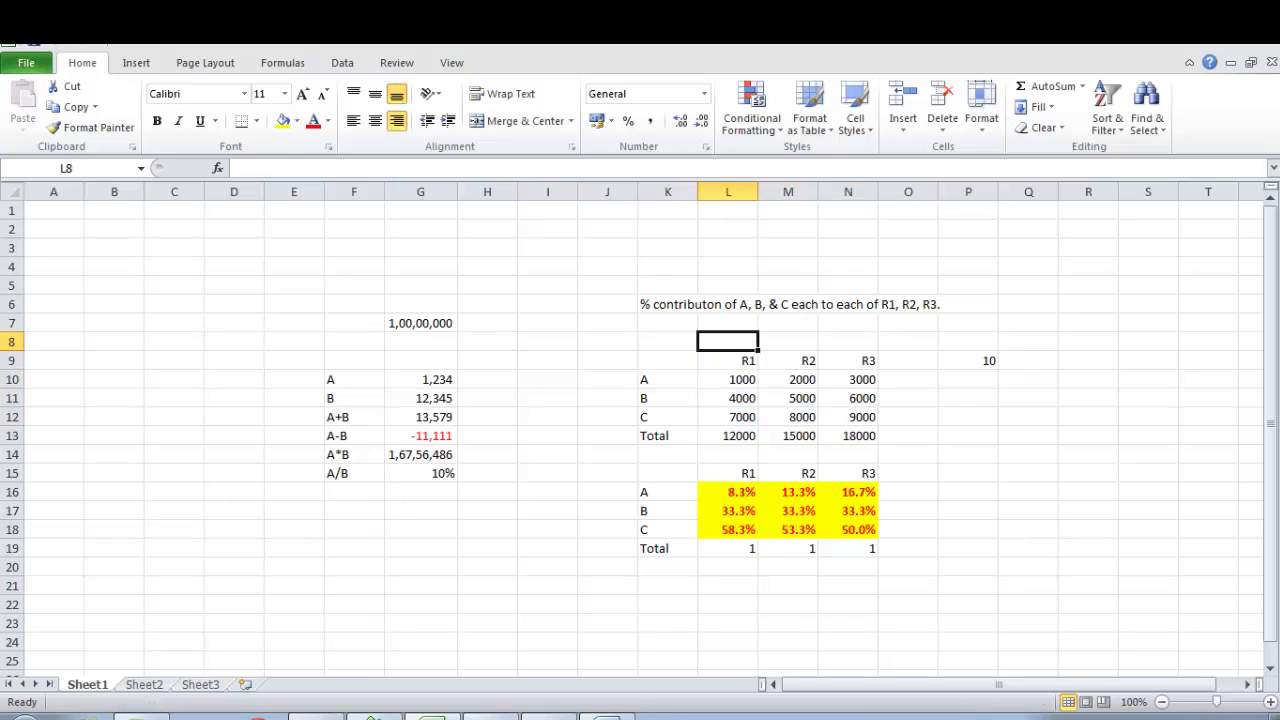
{"action": "key", "text": "Down"}
{"action": "key", "text": "Right"}
{"action": "key", "text": "Right"}
{"action": "key", "text": "Right"}
{"action": "key", "text": "Right"}
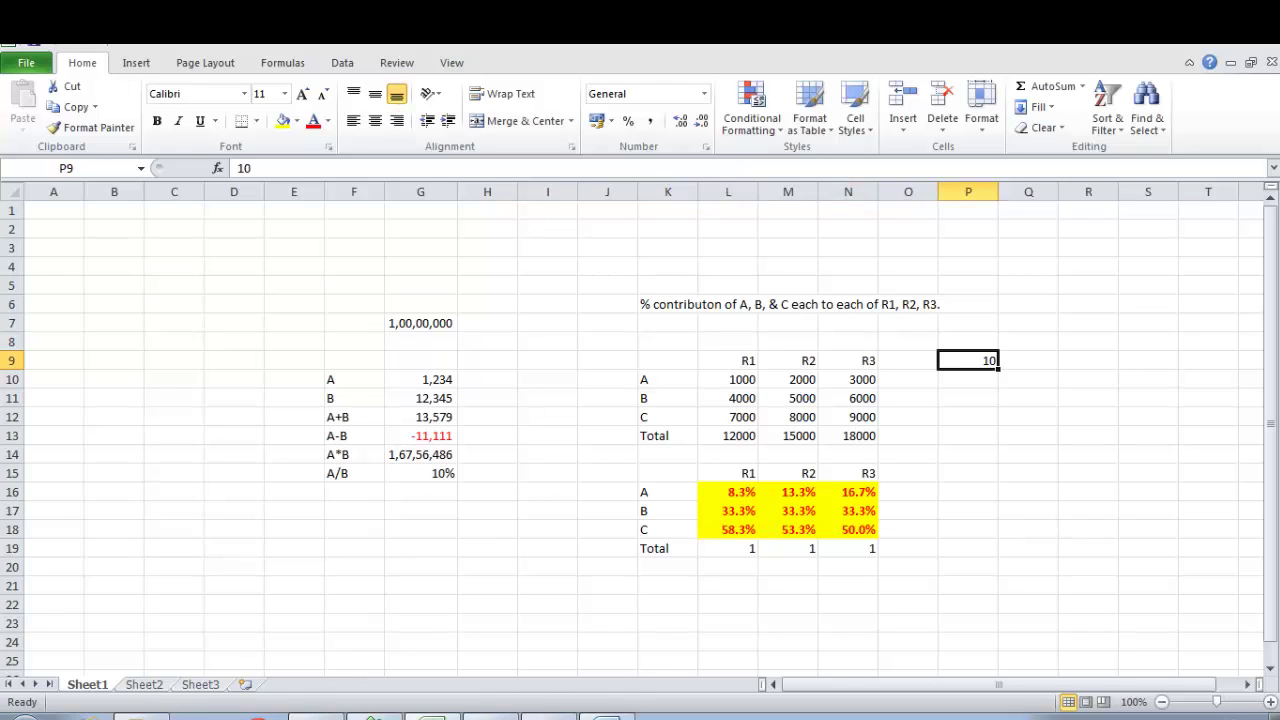
{"action": "key", "text": "ctrl+c"}
{"action": "key", "text": "Left"}
{"action": "key", "text": "Left"}
{"action": "key", "text": "Down"}
{"action": "key", "text": "Left"}
{"action": "key", "text": "Left"}
{"action": "key", "text": "shift+Right"}
{"action": "key", "text": "shift+Right"}
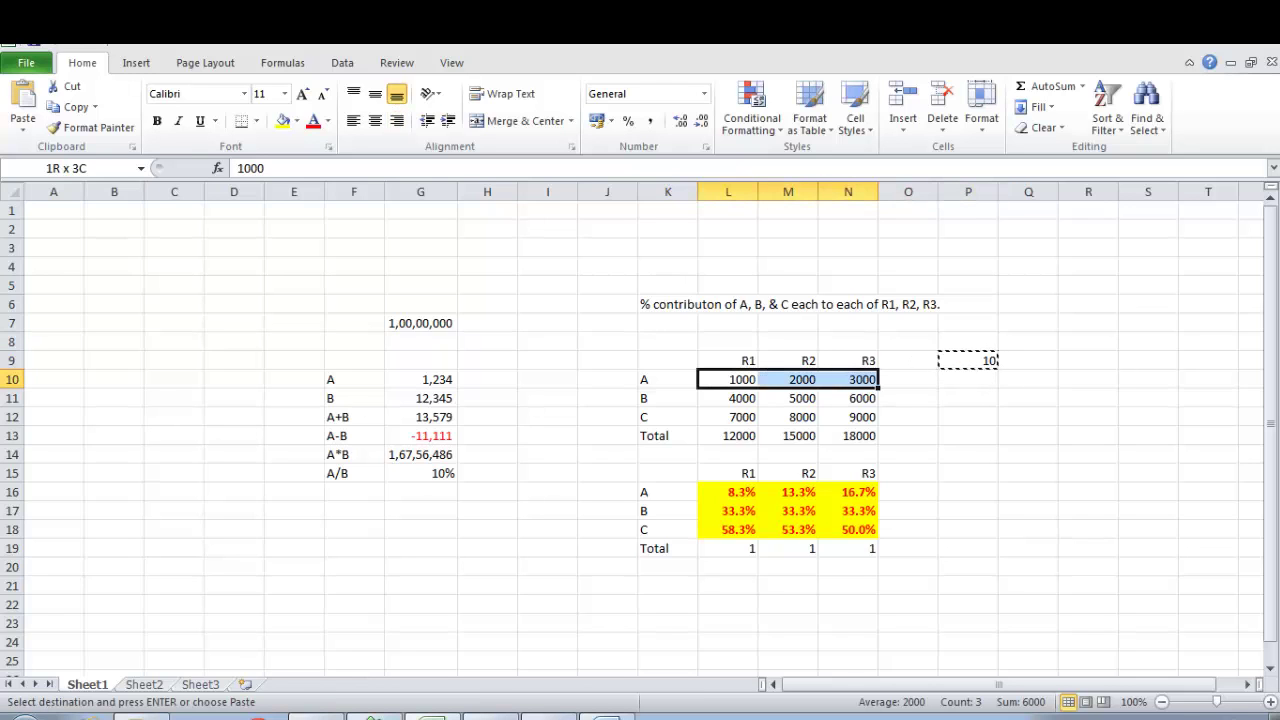
{"action": "key", "text": "shift+Right"}
{"action": "key", "text": "shift+Left"}
{"action": "key", "text": "shift+Down"}
{"action": "key", "text": "shift+Down"}
{"action": "key", "text": "shift+F10"}
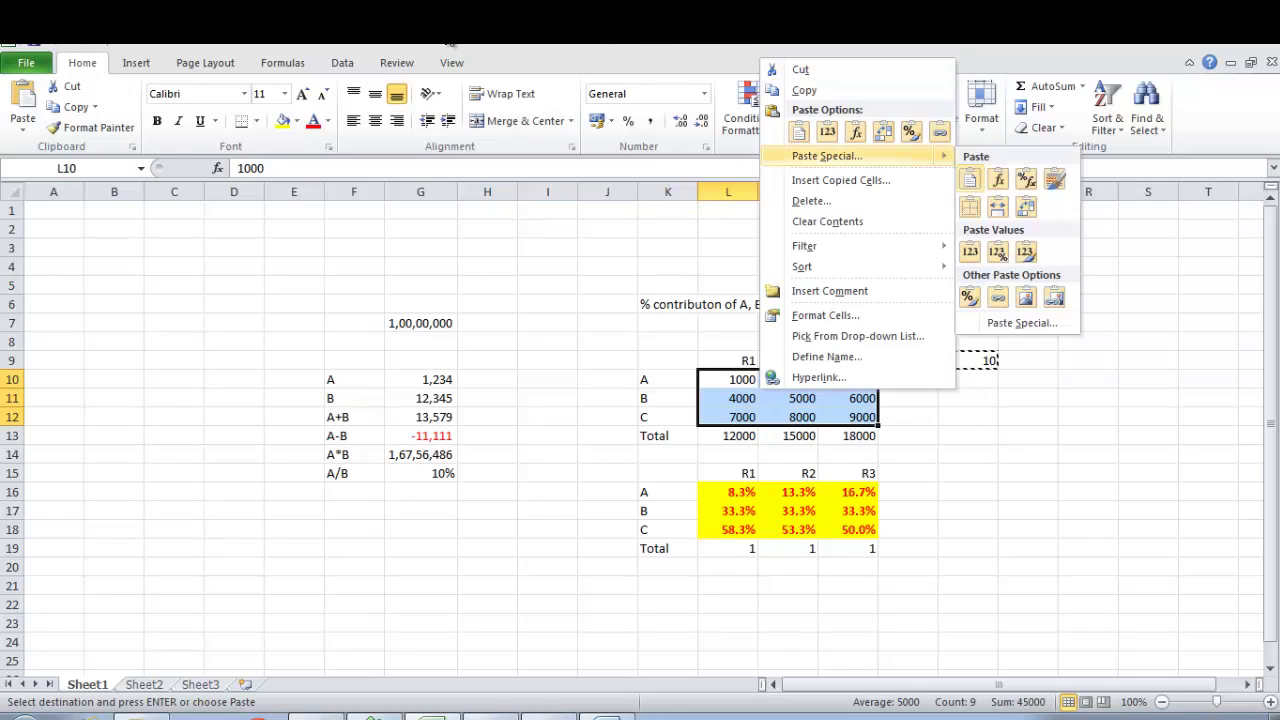
{"action": "key", "text": "s"}
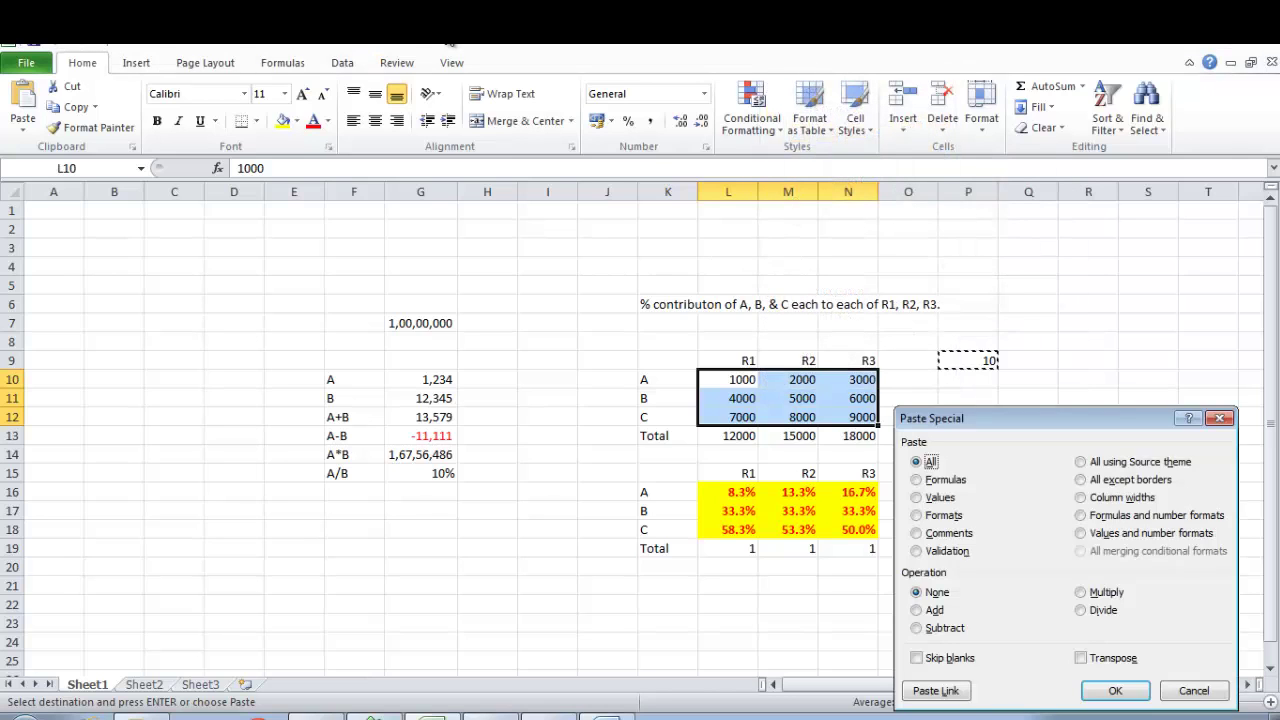
{"action": "key", "text": "i"}
{"action": "key", "text": "Return"}
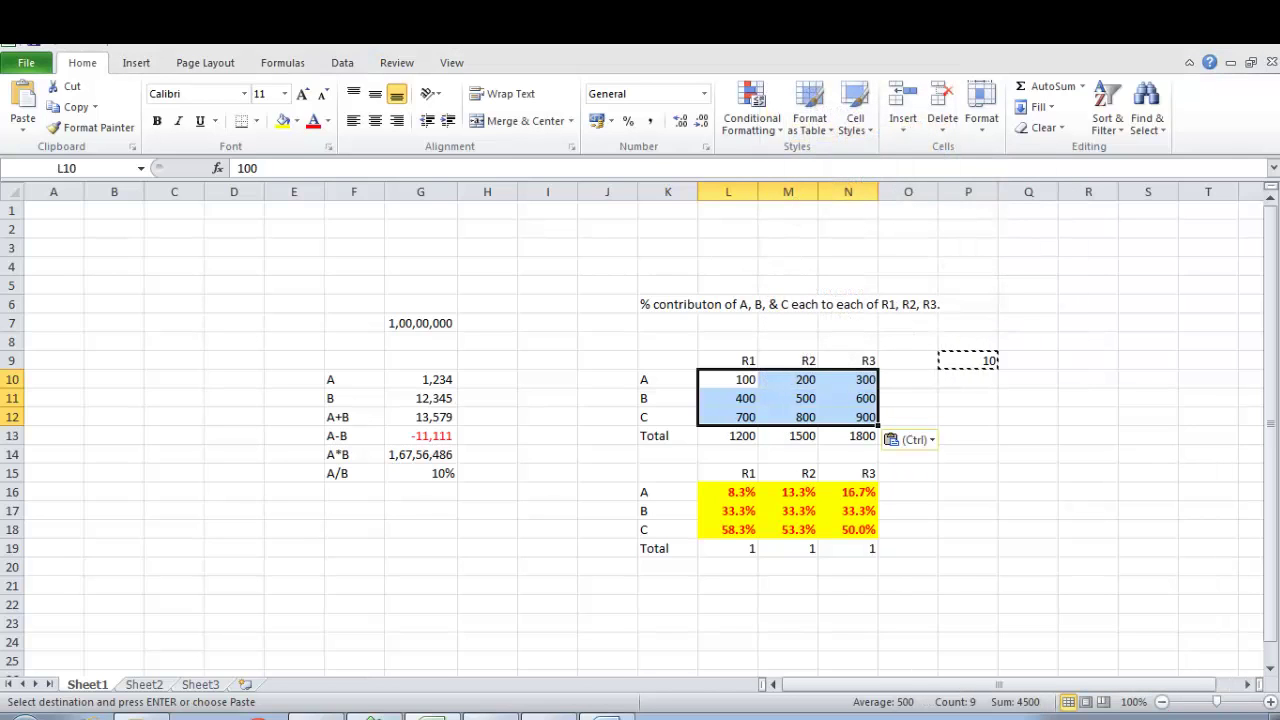
{"action": "key", "text": "Escape"}
Review the source values, totals and contribution percentages on Sheet1 after the division.
{"action": "key", "text": "Down"}
{"action": "key", "text": "Down"}
{"action": "key", "text": "Down"}
{"action": "key", "text": "Down"}
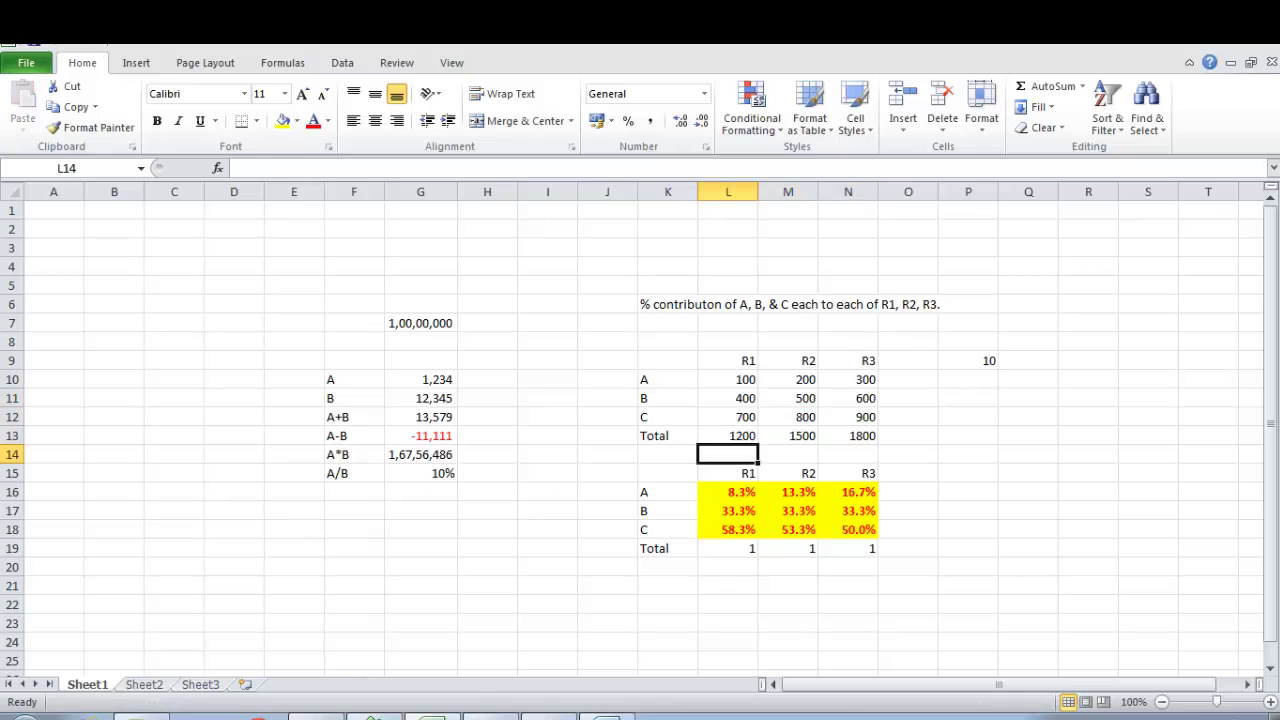
{"action": "key", "text": "Down"}
{"action": "key", "text": "Down"}
{"action": "key", "text": "Down"}
{"action": "key", "text": "Down"}
{"action": "key", "text": "Down"}
{"action": "key", "text": "Up"}
{"action": "key", "text": "Up"}
{"action": "key", "text": "Up"}
{"action": "key", "text": "Up"}
{"action": "key", "text": "Up"}
{"action": "key", "text": "Up"}
{"action": "key", "text": "Up"}
{"action": "key", "text": "Up"}
{"action": "key", "text": "Up"}
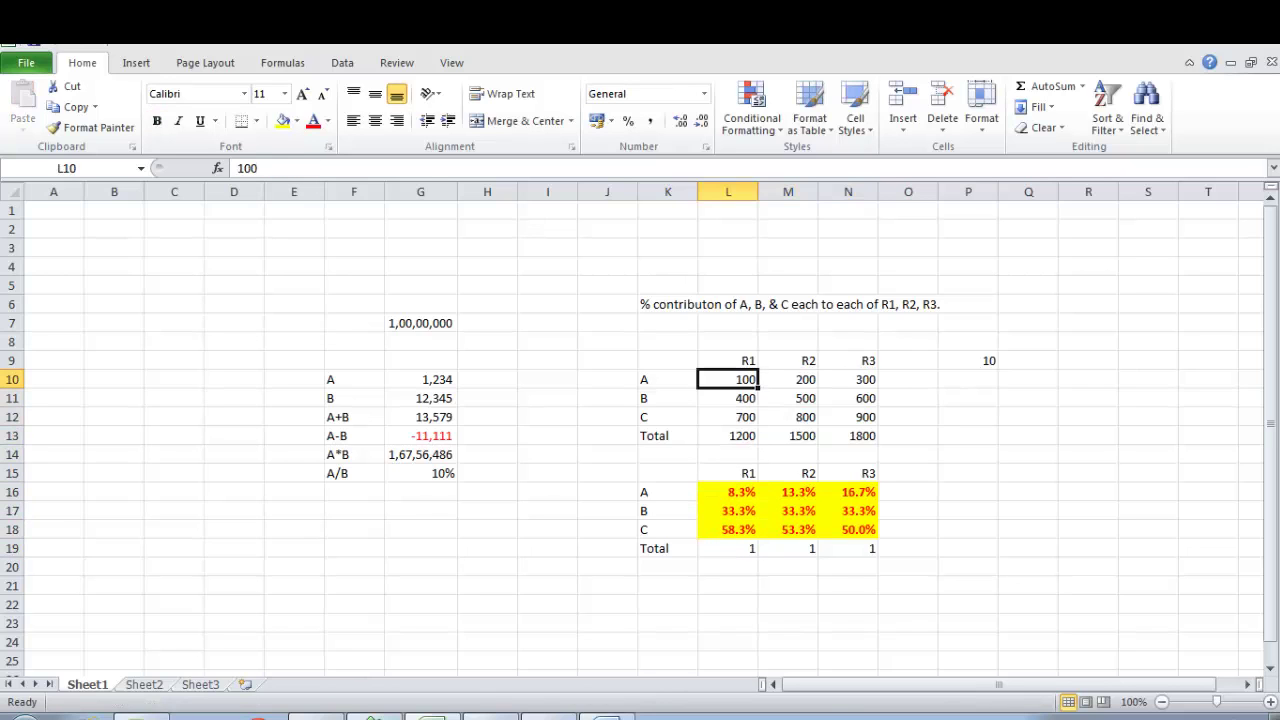
{"action": "key", "text": "Down"}
{"action": "key", "text": "Down"}
{"action": "key", "text": "Right"}
{"action": "key", "text": "Right"}
{"action": "key", "text": "Right"}
{"action": "key", "text": "Up"}
{"action": "key", "text": "Left"}
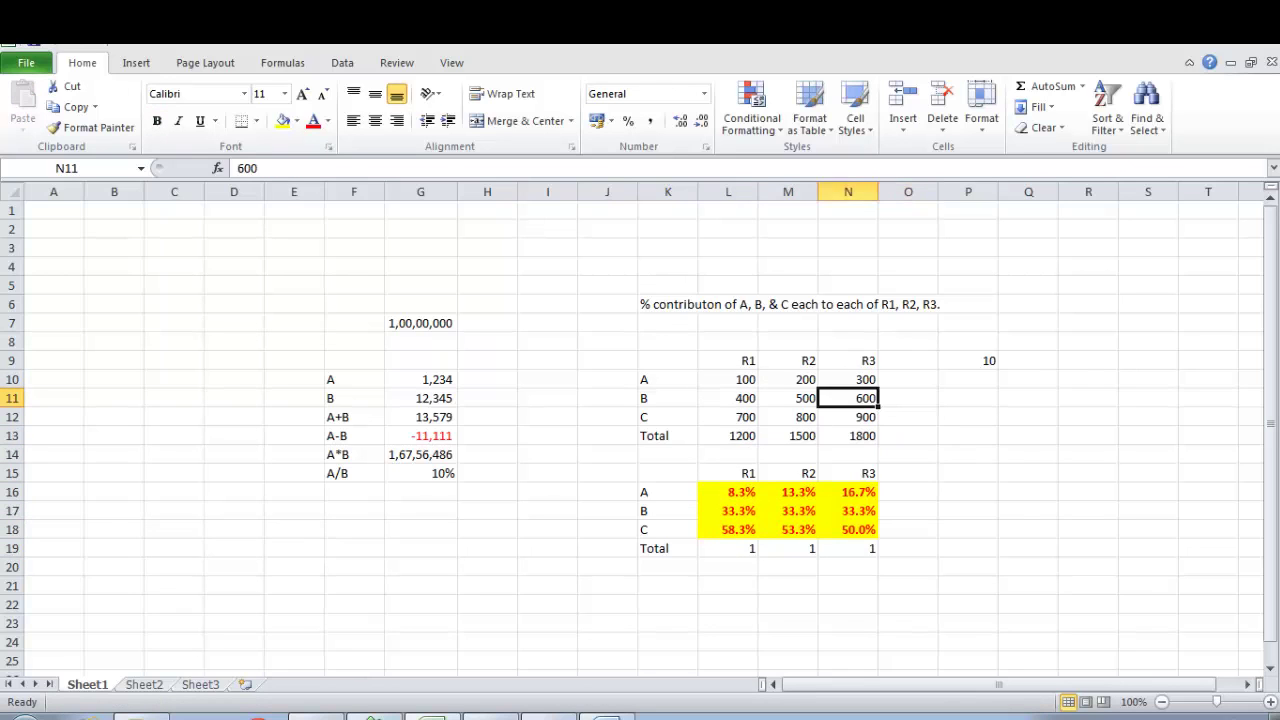
{"action": "key", "text": "Up"}
{"action": "key", "text": "Up"}
{"action": "key", "text": "Left"}
{"action": "key", "text": "Down"}
{"action": "key", "text": "Left"}
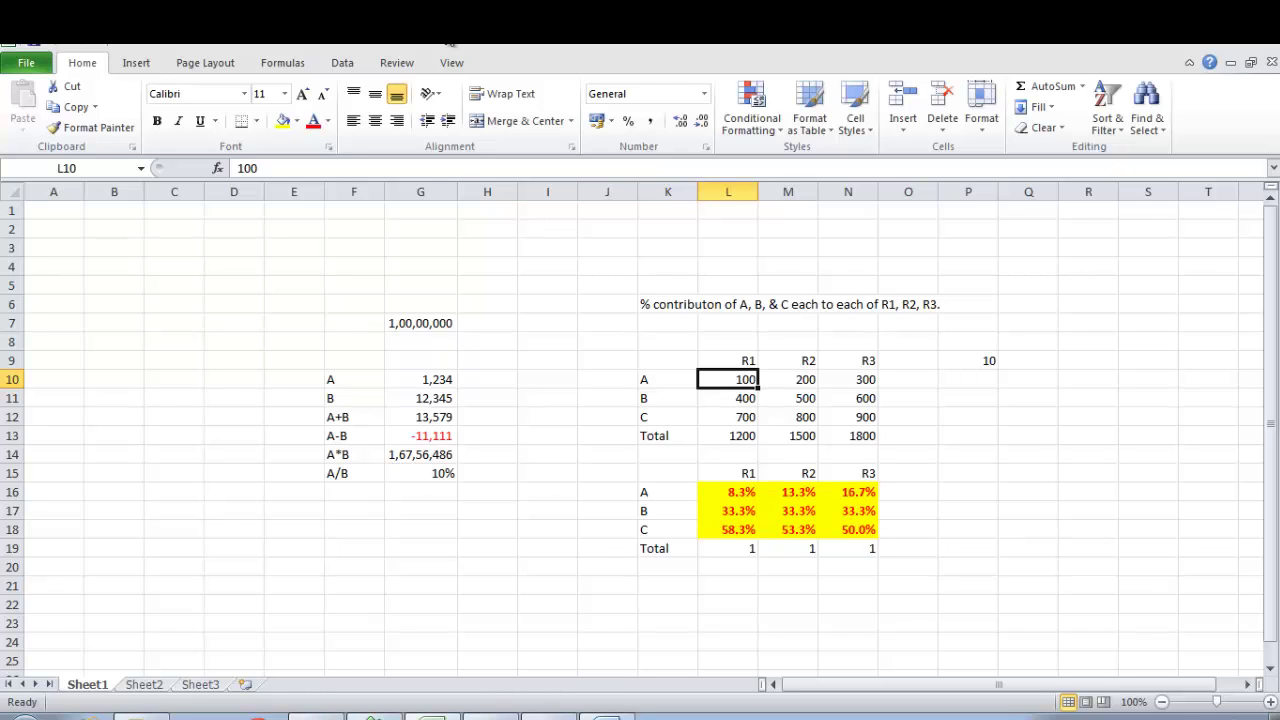
Switch to the Word document "Key Shortcuts for Excel that You Must Practice" and look over the start of its list.
{"action": "key", "text": "alt+Tab"}
{"action": "key", "text": "alt+Tab"}
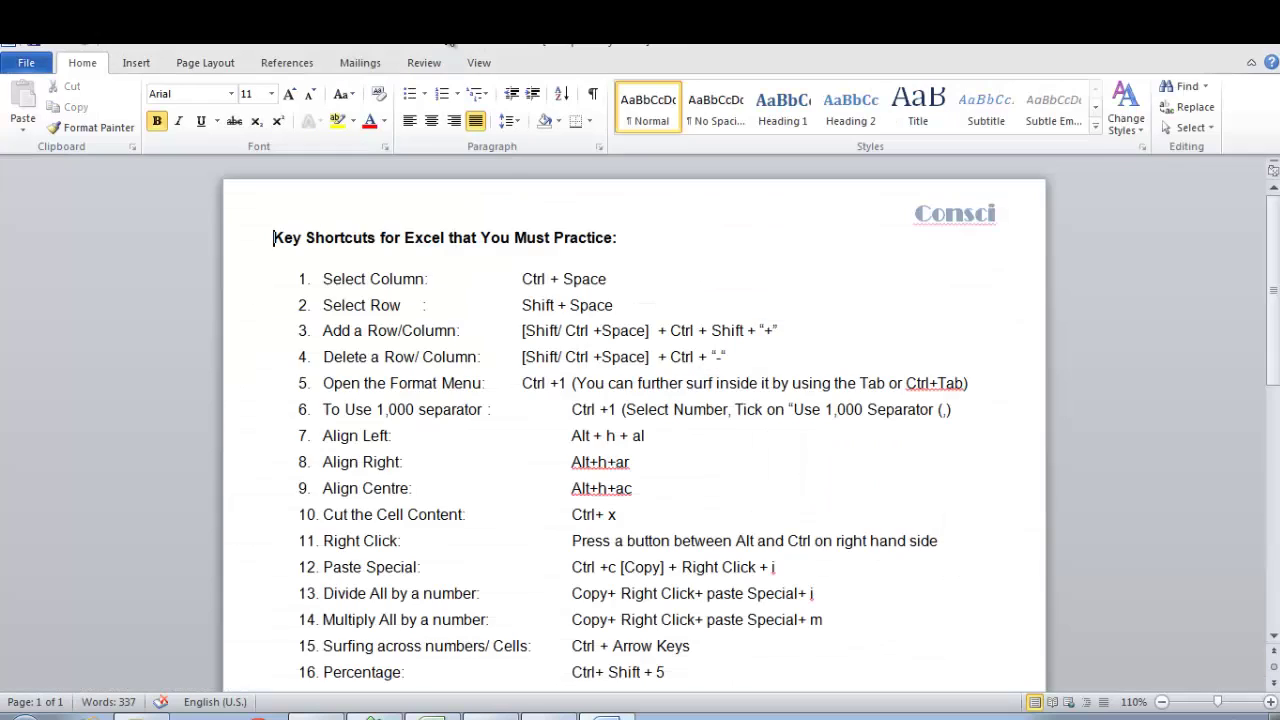
{"action": "key", "text": "Down"}
{"action": "key", "text": "Down"}
{"action": "key", "text": "Up"}
{"action": "key", "text": "Up"}
{"action": "key", "text": "Down"}
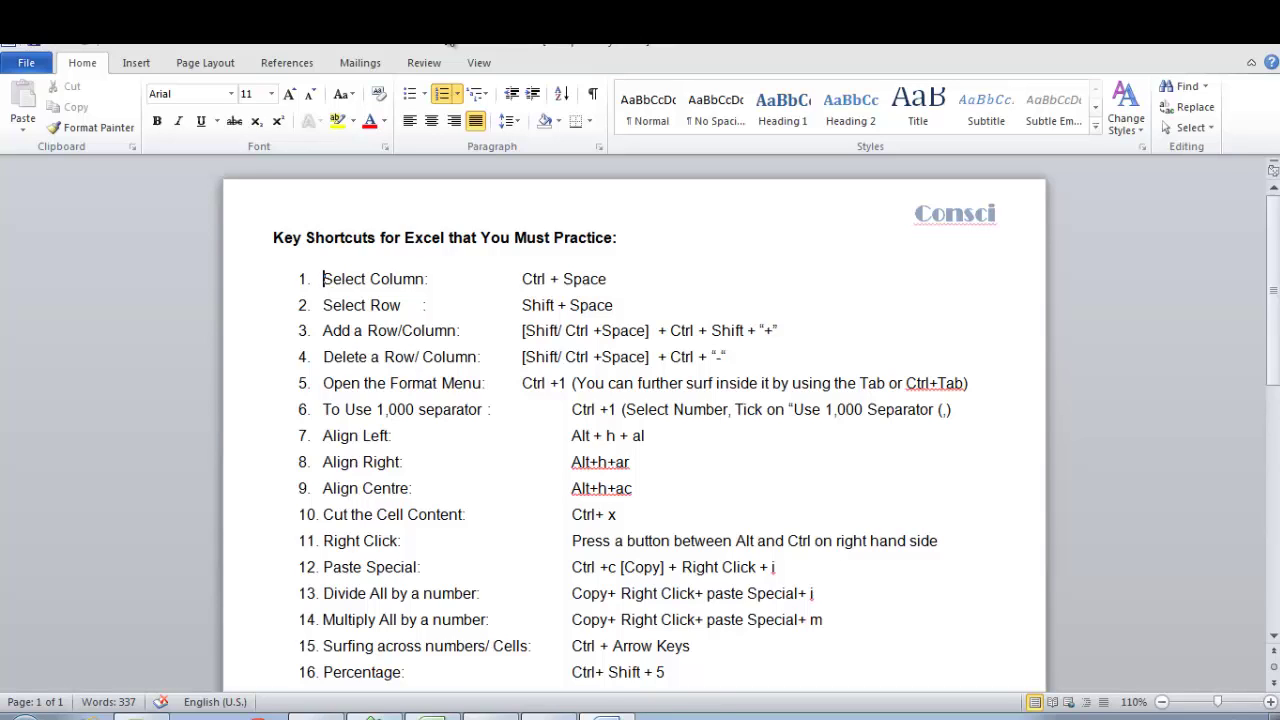
Switch back to the Excel workbook and select the whole of column I on Sheet1.
{"action": "key", "text": "alt+Tab"}
{"action": "key", "text": "Left"}
{"action": "key", "text": "Left"}
{"action": "key", "text": "Left"}
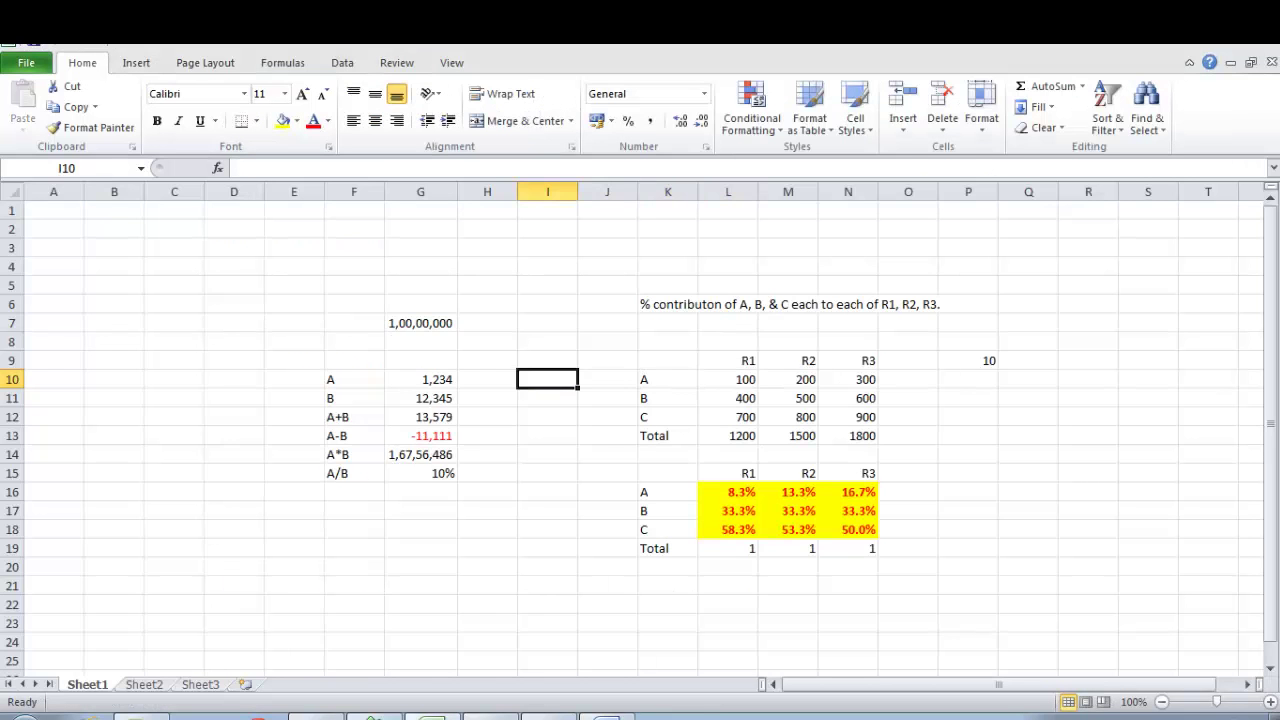
{"action": "key", "text": "ctrl+space"}
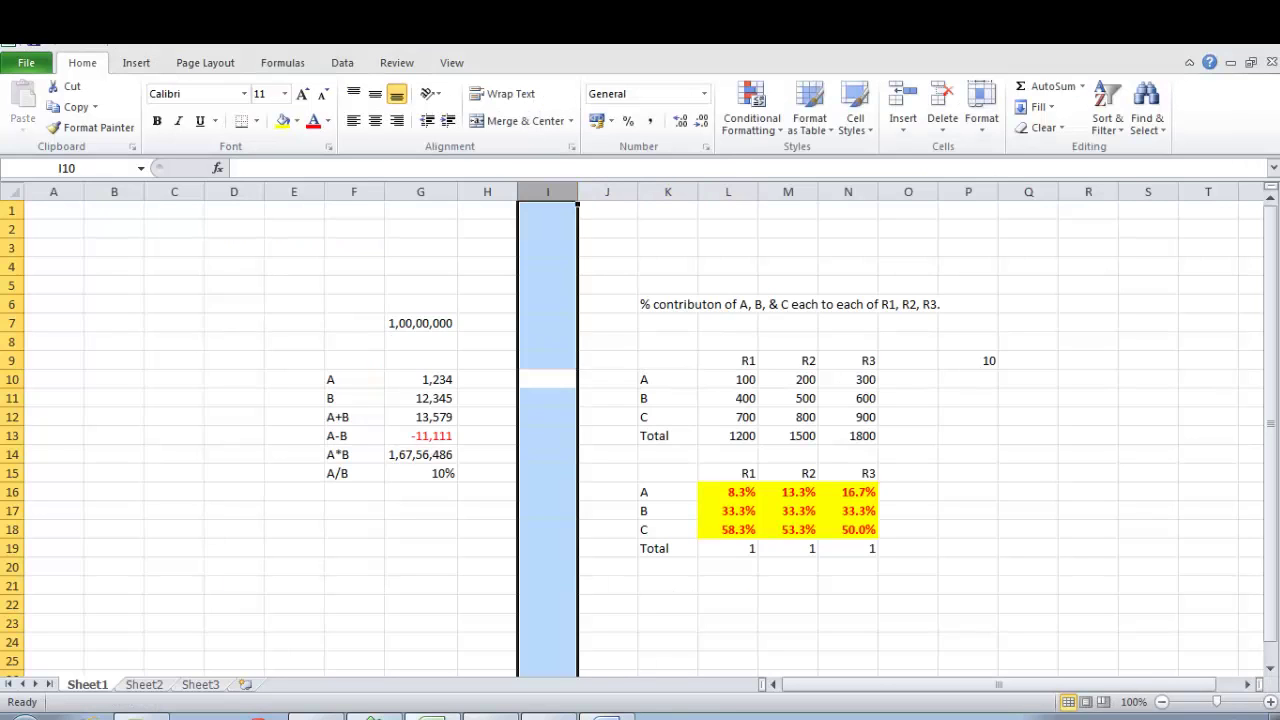
{"action": "key", "text": "Up"}
{"action": "key", "text": "Up"}
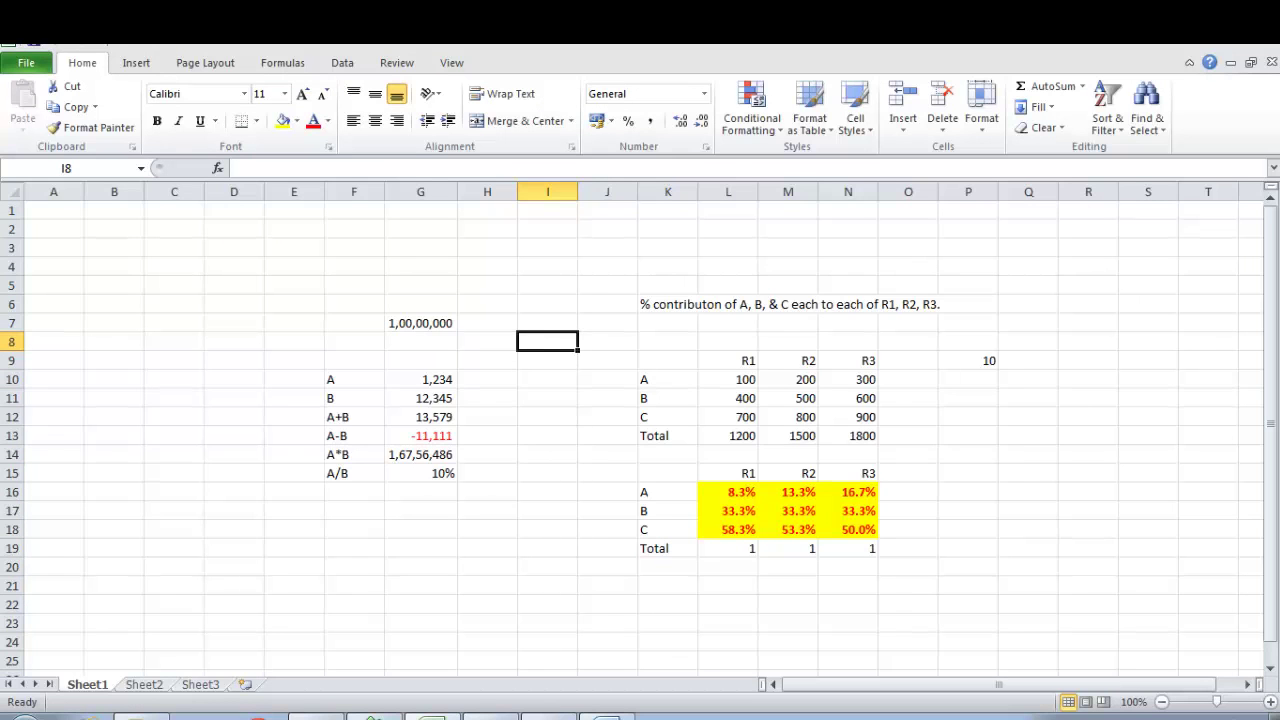
Practise alternating between selecting the entire row 8 and the entire column I.
{"action": "key", "text": "shift+space"}
{"action": "key", "text": "Down"}
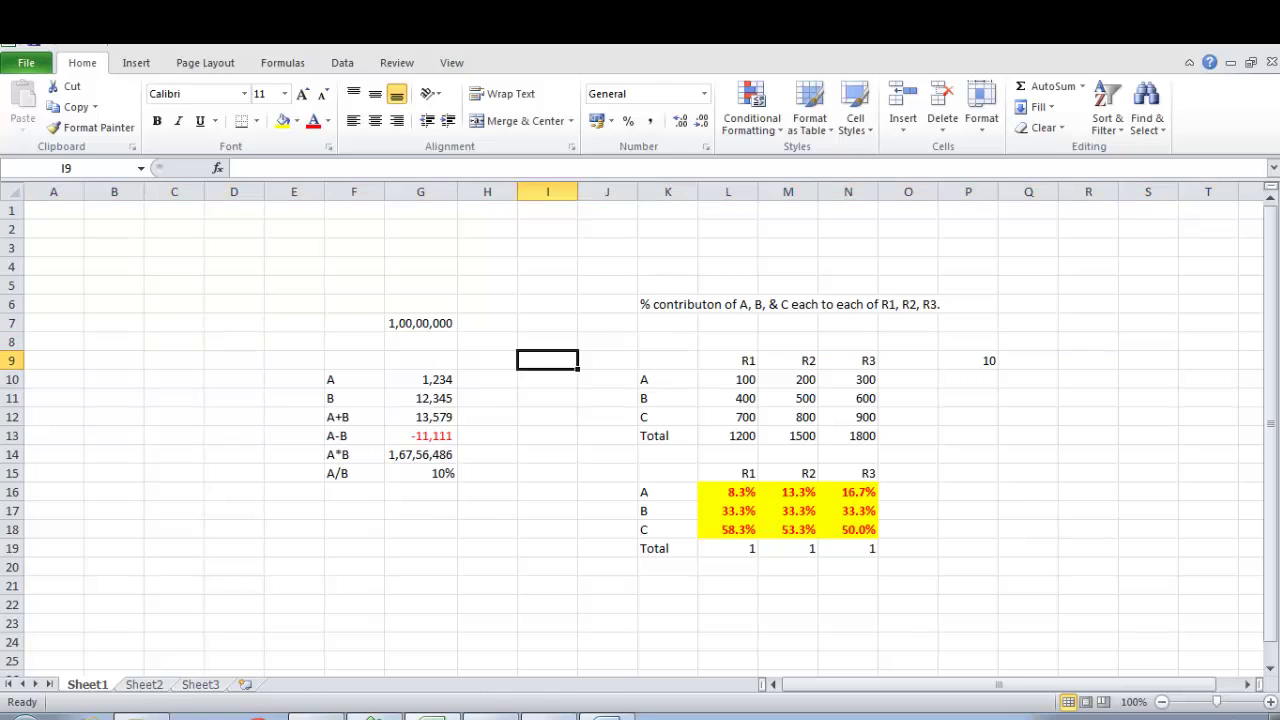
{"action": "key", "text": "Up"}
{"action": "key", "text": "ctrl+space"}
{"action": "key", "text": "Up"}
{"action": "key", "text": "Down"}
{"action": "key", "text": "shift+space"}
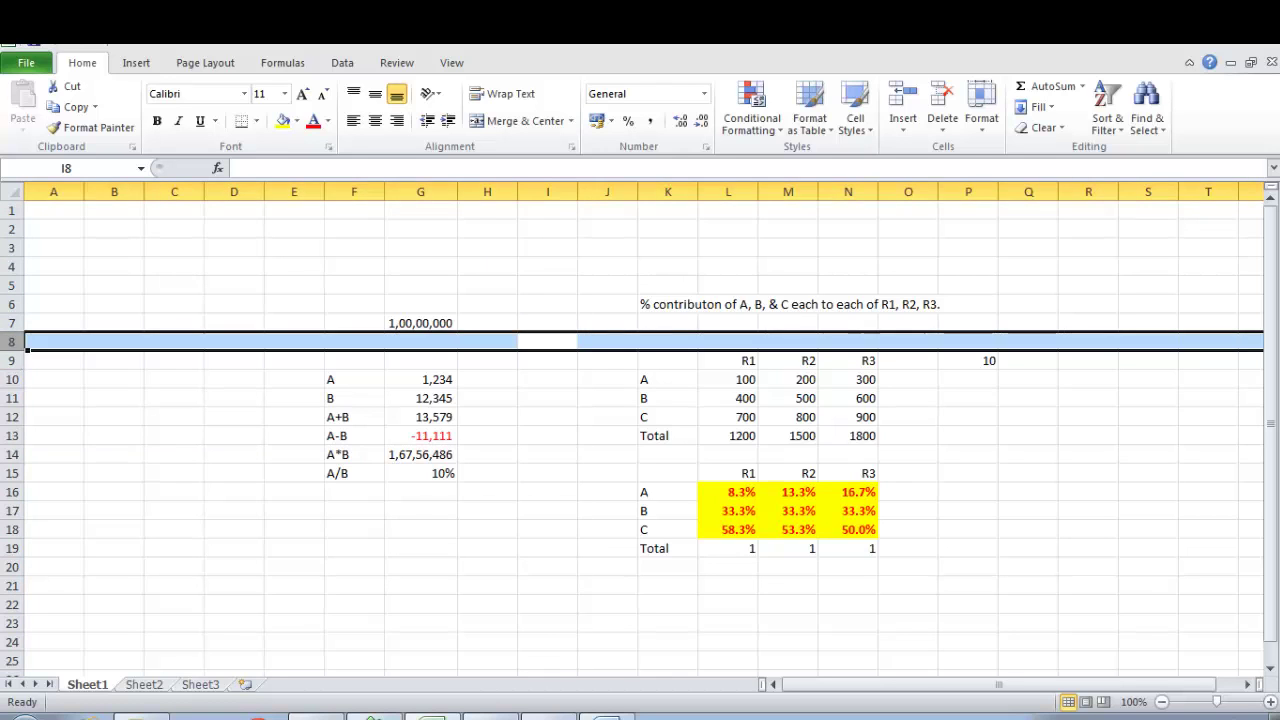
{"action": "key", "text": "Down"}
{"action": "key", "text": "Up"}
{"action": "key", "text": "Up"}
{"action": "key", "text": "Down"}
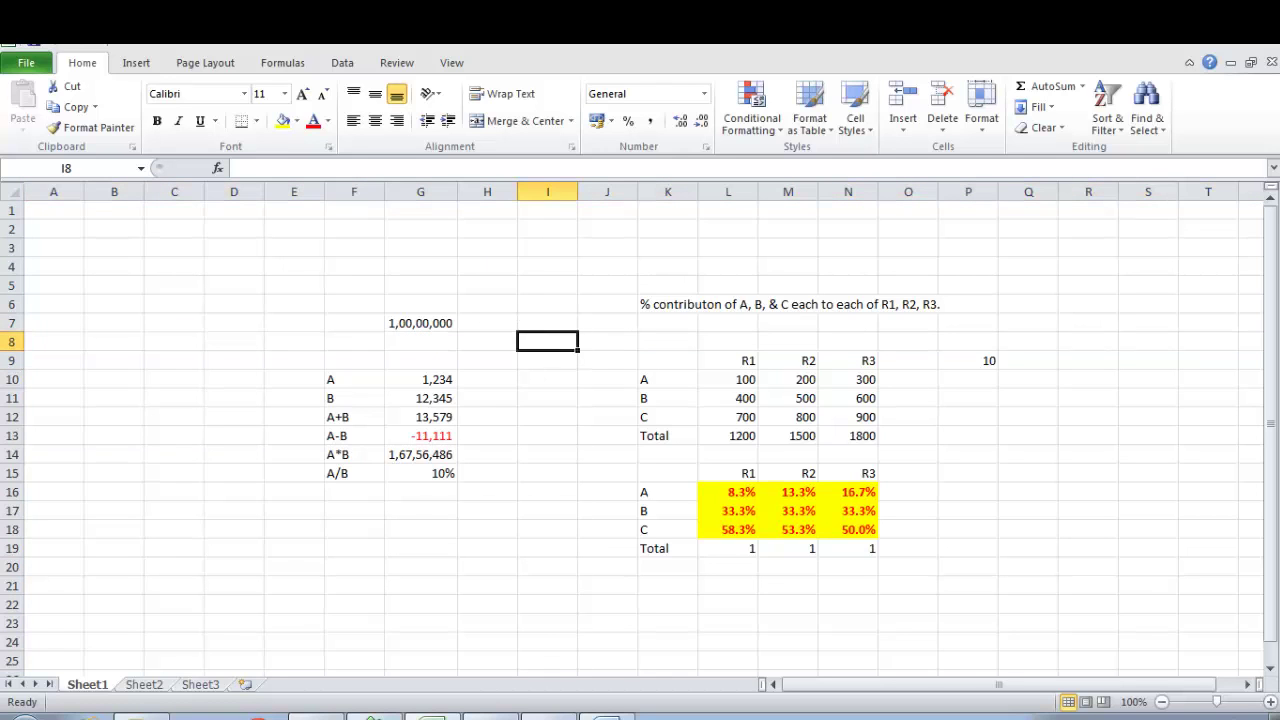
Select the entire row 8 and insert two blank rows there.
{"action": "key", "text": "ctrl+space"}
{"action": "key", "text": "Up"}
{"action": "key", "text": "Down"}
{"action": "key", "text": "shift+space"}
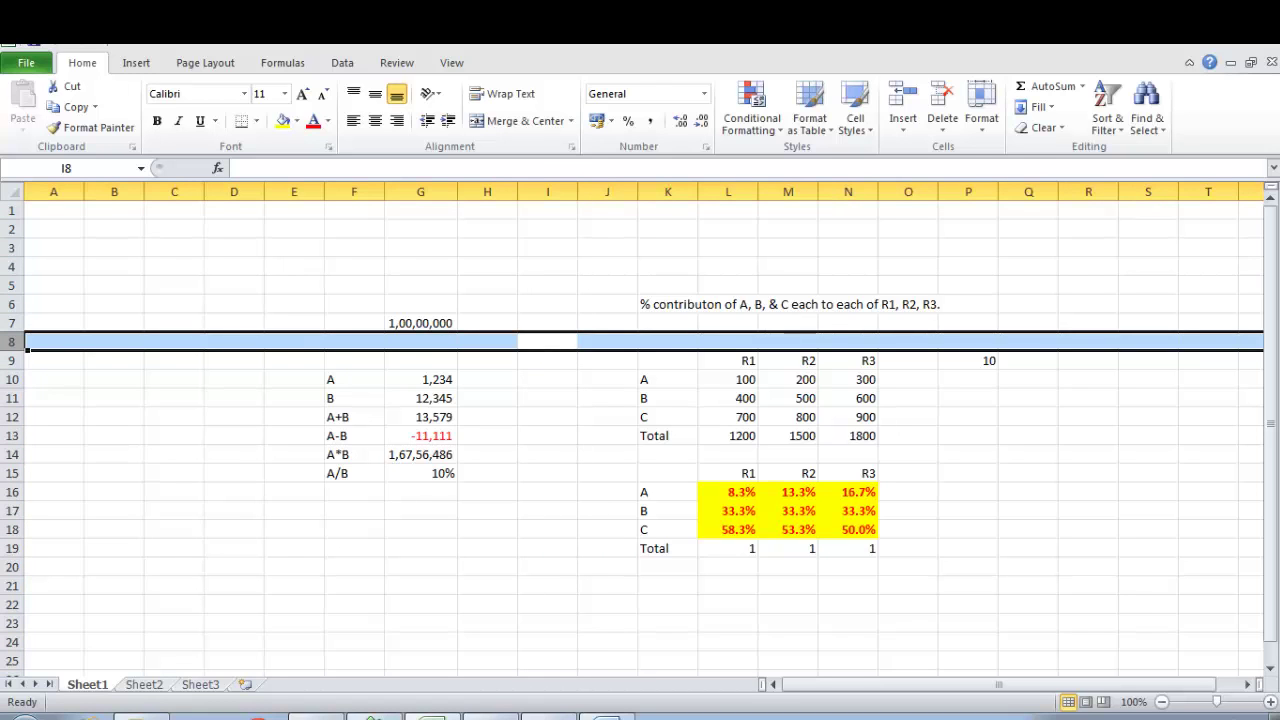
{"action": "key", "text": "ctrl+plus"}
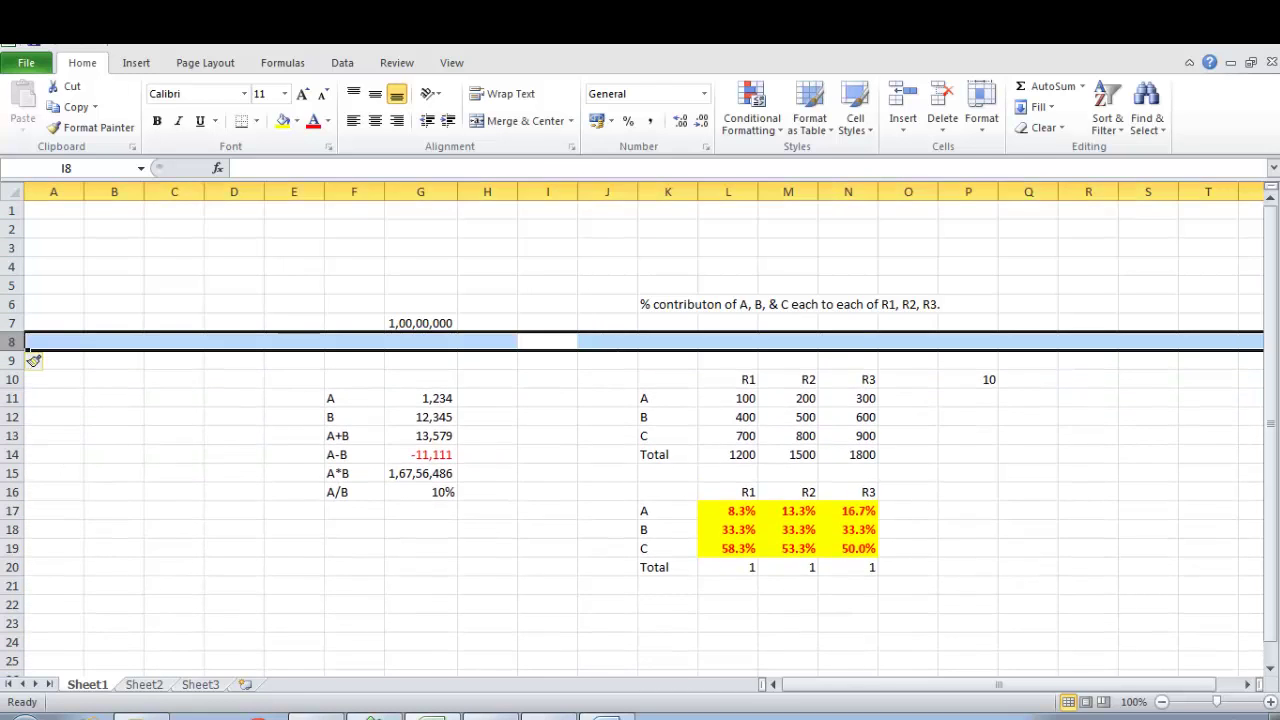
{"action": "key", "text": "ctrl+plus"}
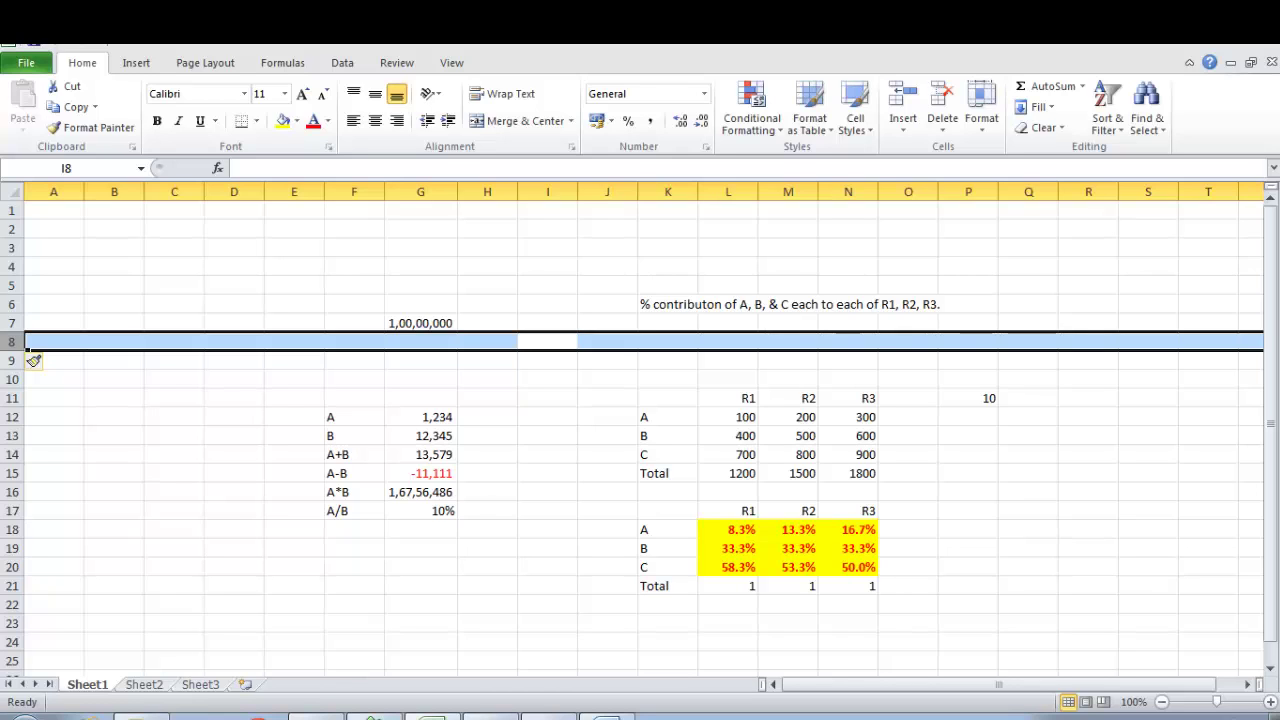
{"action": "key", "text": "Down"}
{"action": "key", "text": "Up"}
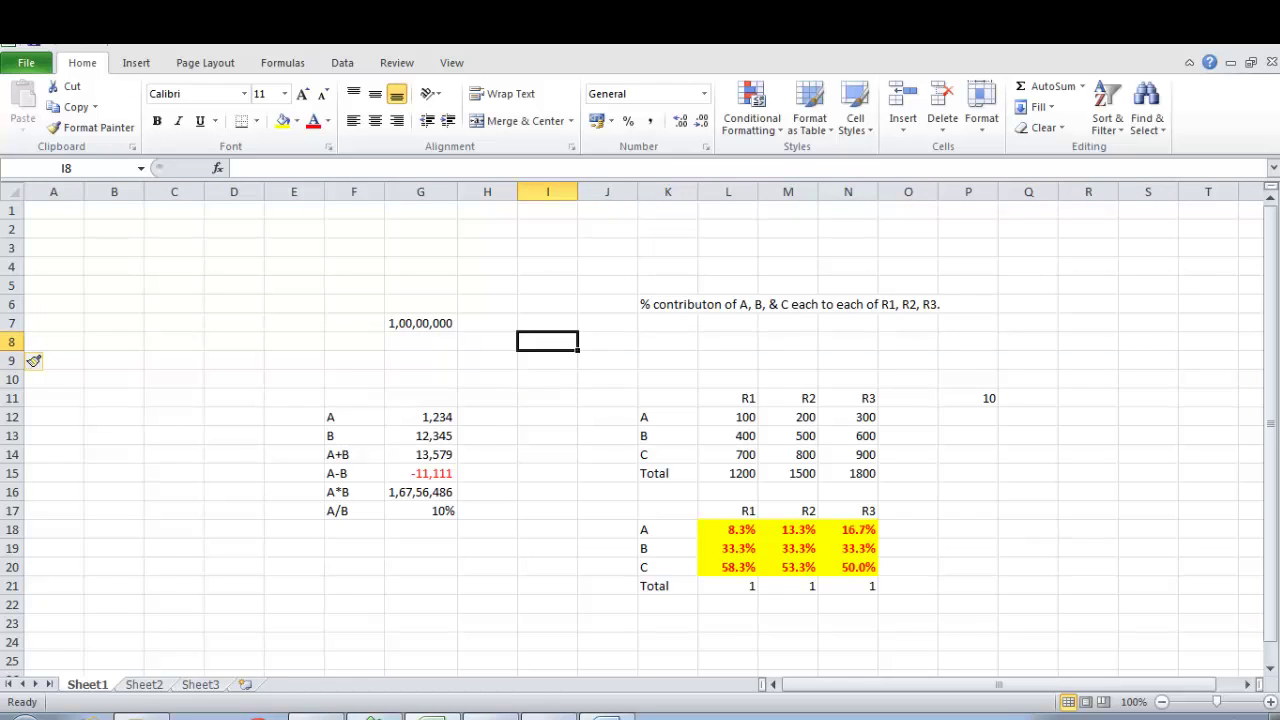
Select the entire column I and insert three blank columns between the two tables.
{"action": "key", "text": "ctrl+space"}
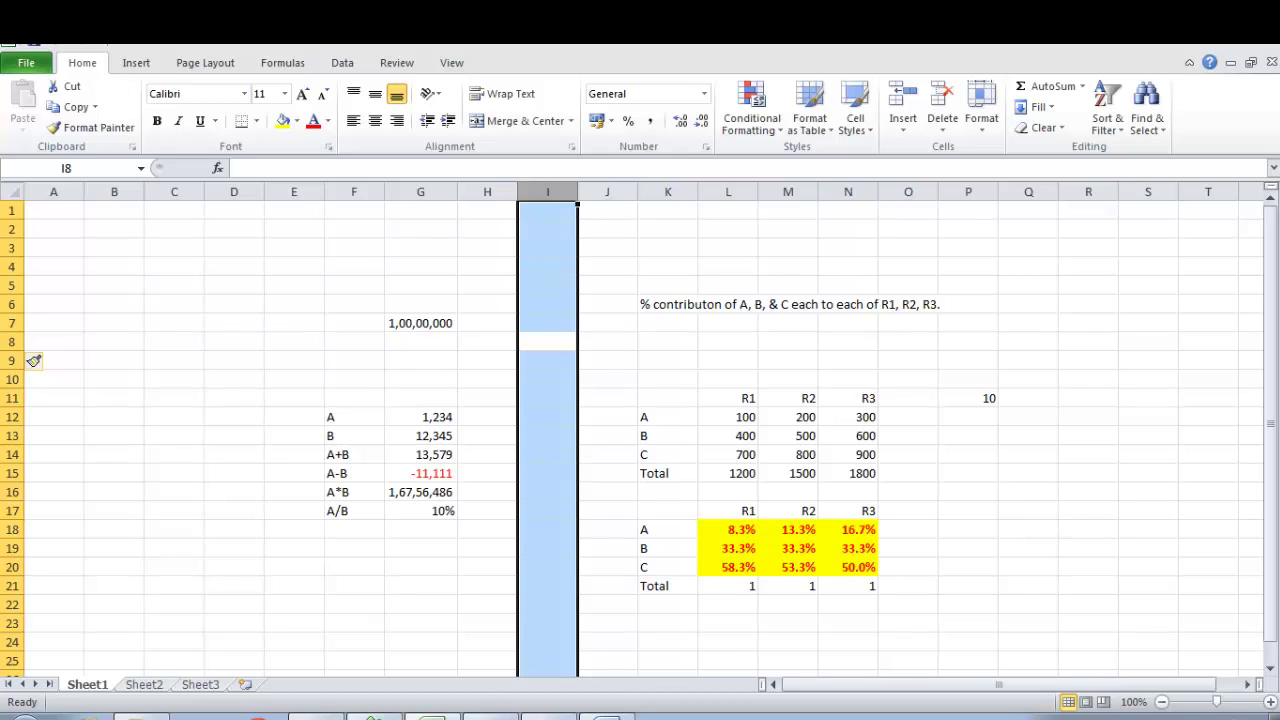
{"action": "key", "text": "ctrl+plus"}
{"action": "key", "text": "ctrl+plus"}
{"action": "key", "text": "ctrl+plus"}
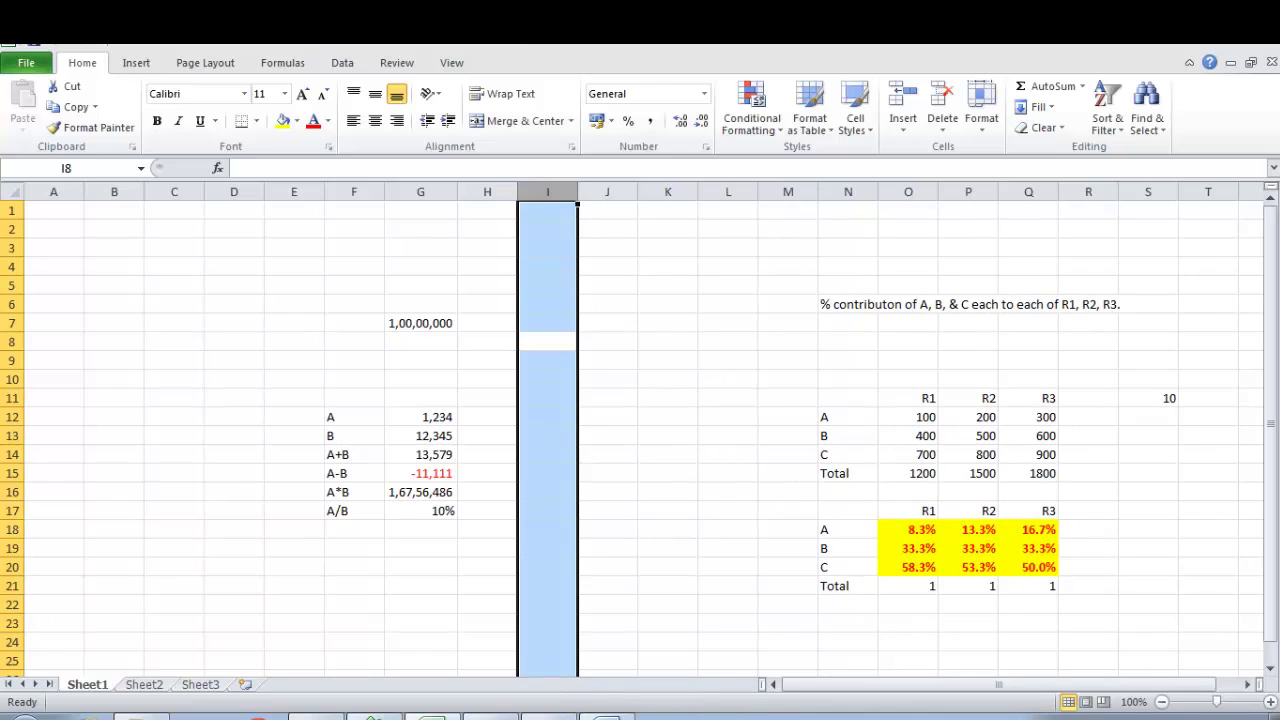
{"action": "key", "text": "Left"}
{"action": "key", "text": "Right"}
{"action": "key", "text": "Left"}
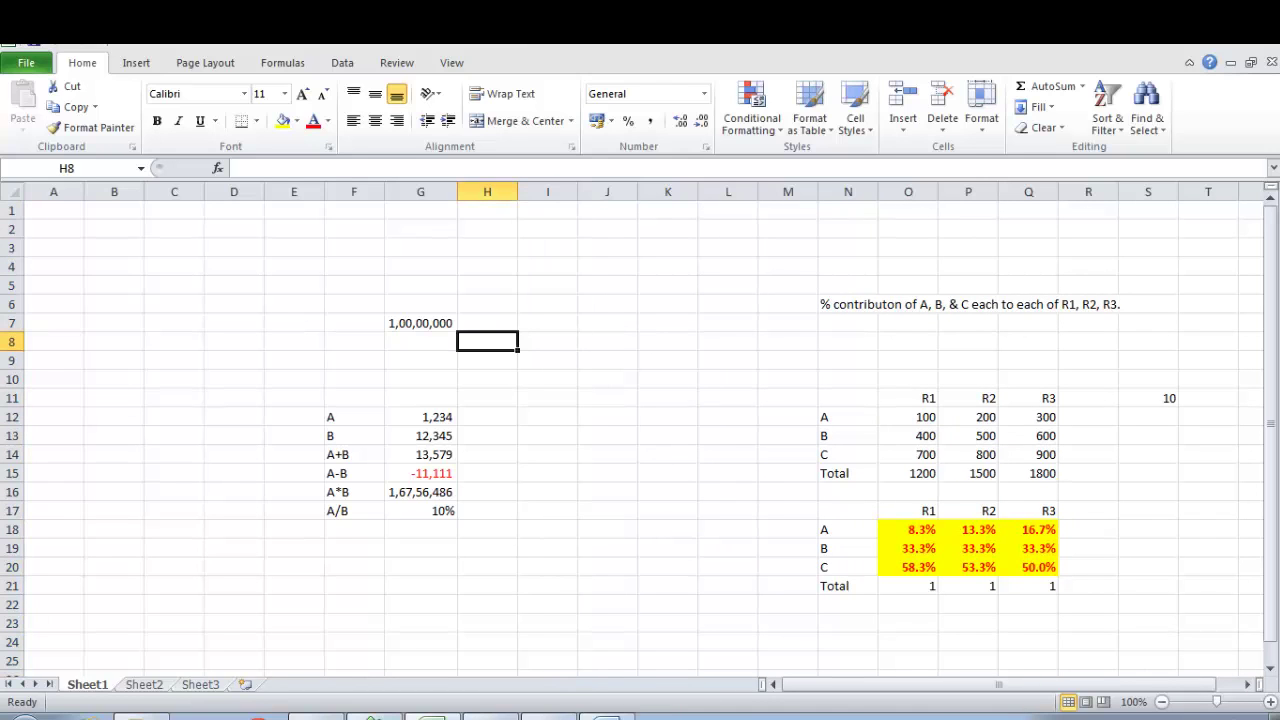
Delete four blank columns between the two tables, starting at column H.
{"action": "key", "text": "ctrl+space"}
{"action": "key", "text": "ctrl+minus"}
{"action": "key", "text": "ctrl+minus"}
{"action": "key", "text": "ctrl+minus"}
{"action": "key", "text": "ctrl+minus"}
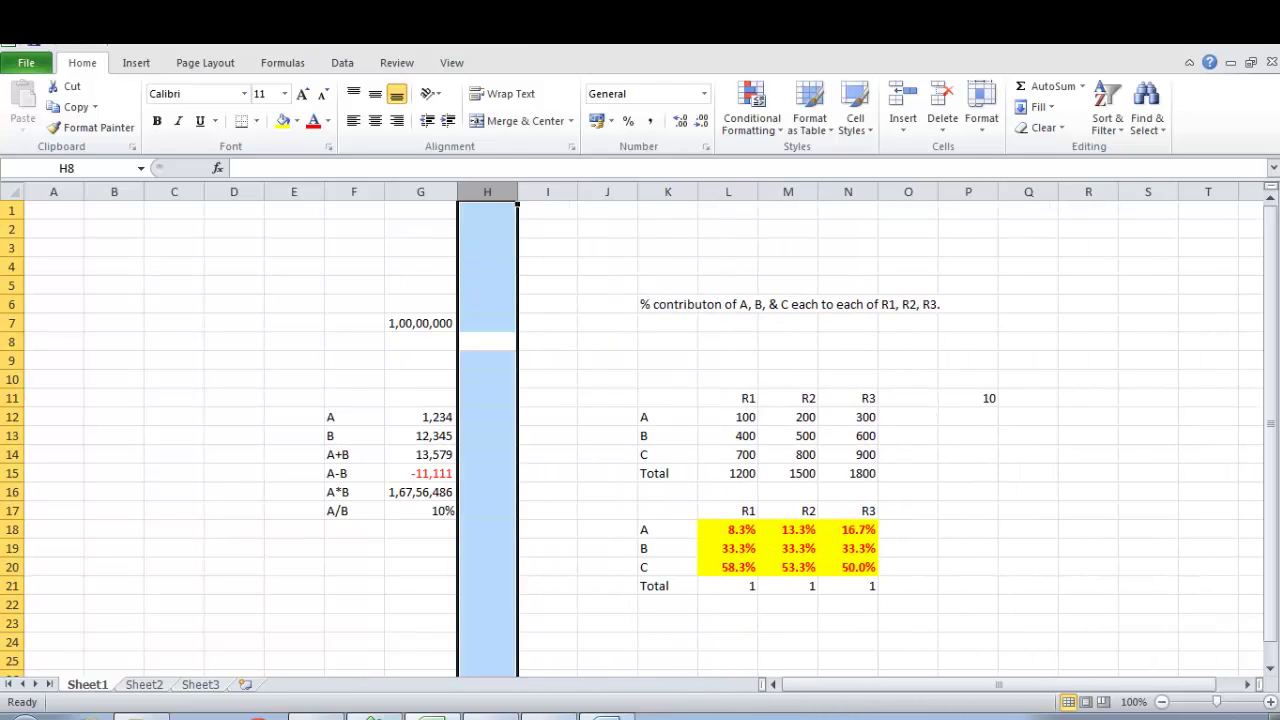
{"action": "key", "text": "Right"}
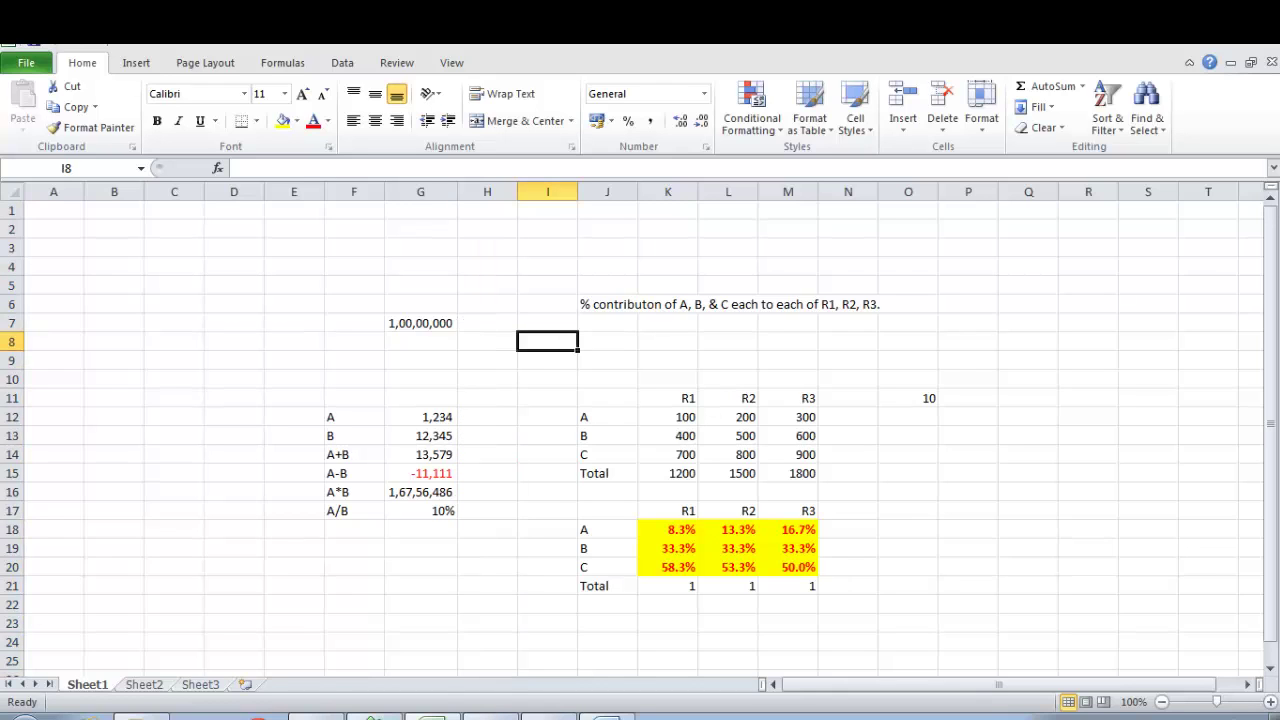
Select column H and delete one more blank column between the tables.
{"action": "key", "text": "Left"}
{"action": "key", "text": "Down"}
{"action": "key", "text": "Down"}
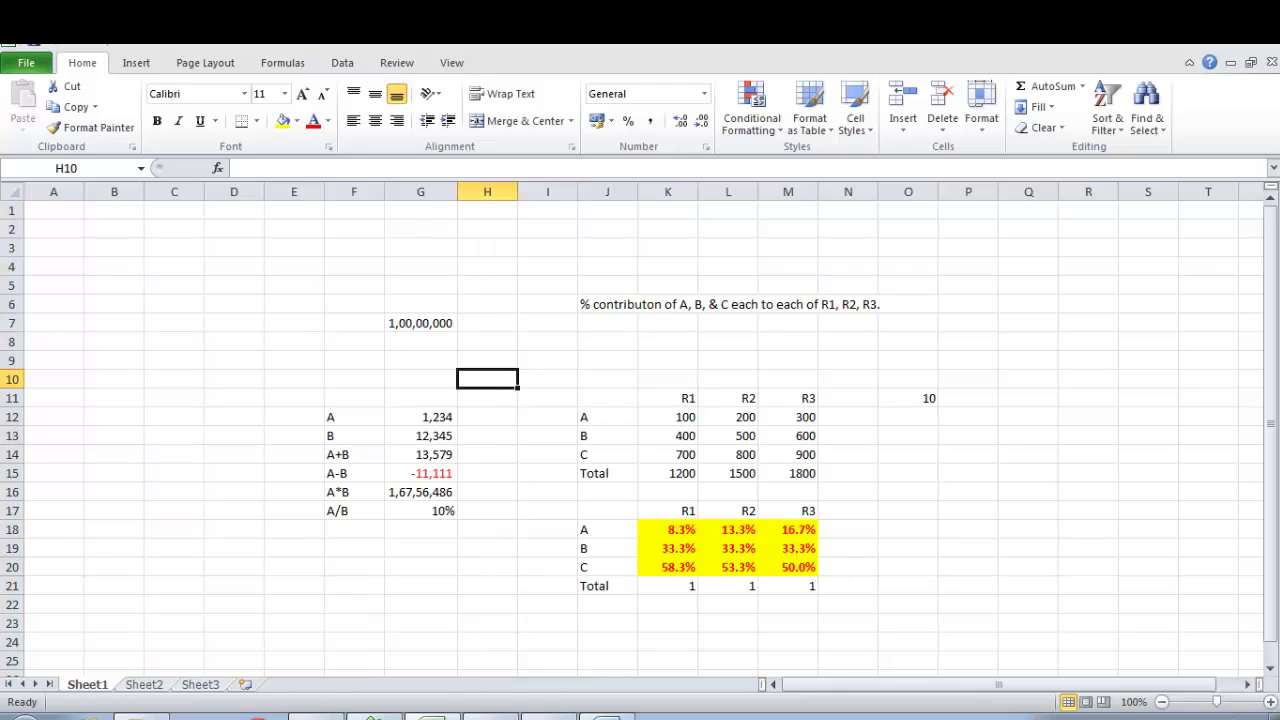
{"action": "key", "text": "Up"}
{"action": "key", "text": "Right"}
{"action": "key", "text": "Left"}
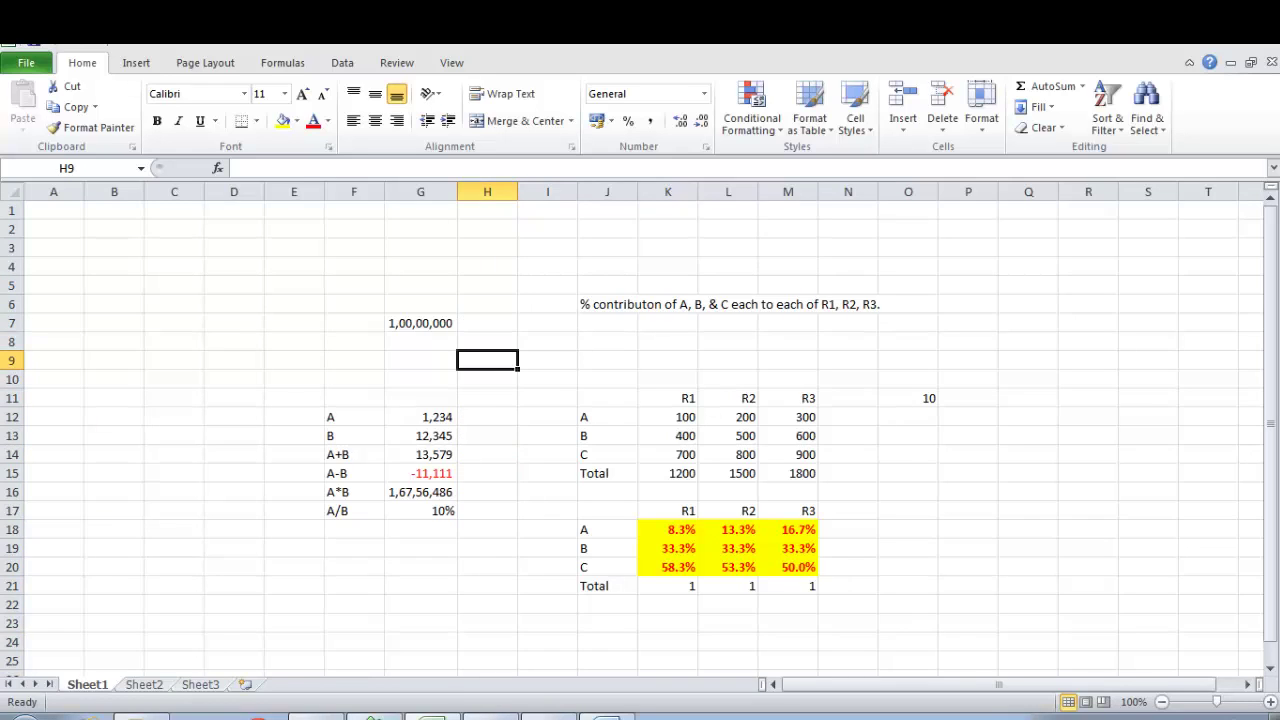
{"action": "key", "text": "ctrl+space"}
{"action": "key", "text": "Down"}
{"action": "key", "text": "Up"}
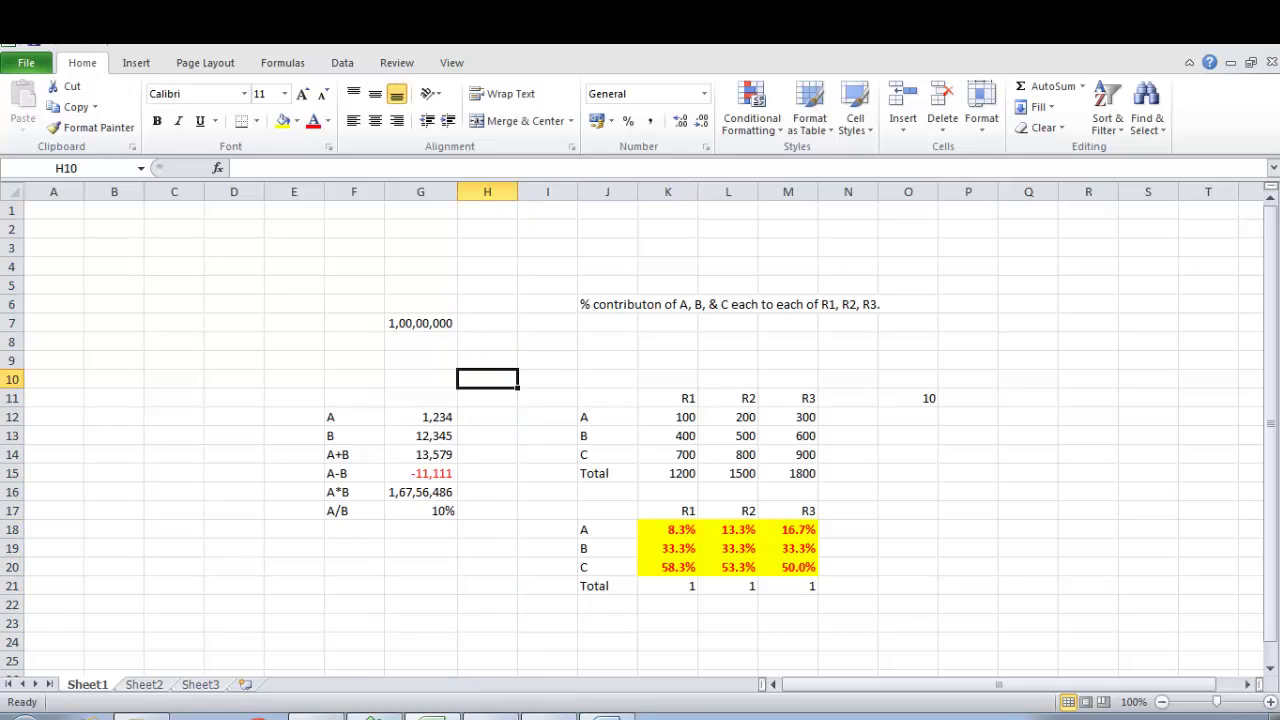
{"action": "key", "text": "ctrl+space"}
{"action": "key", "text": "ctrl+minus"}
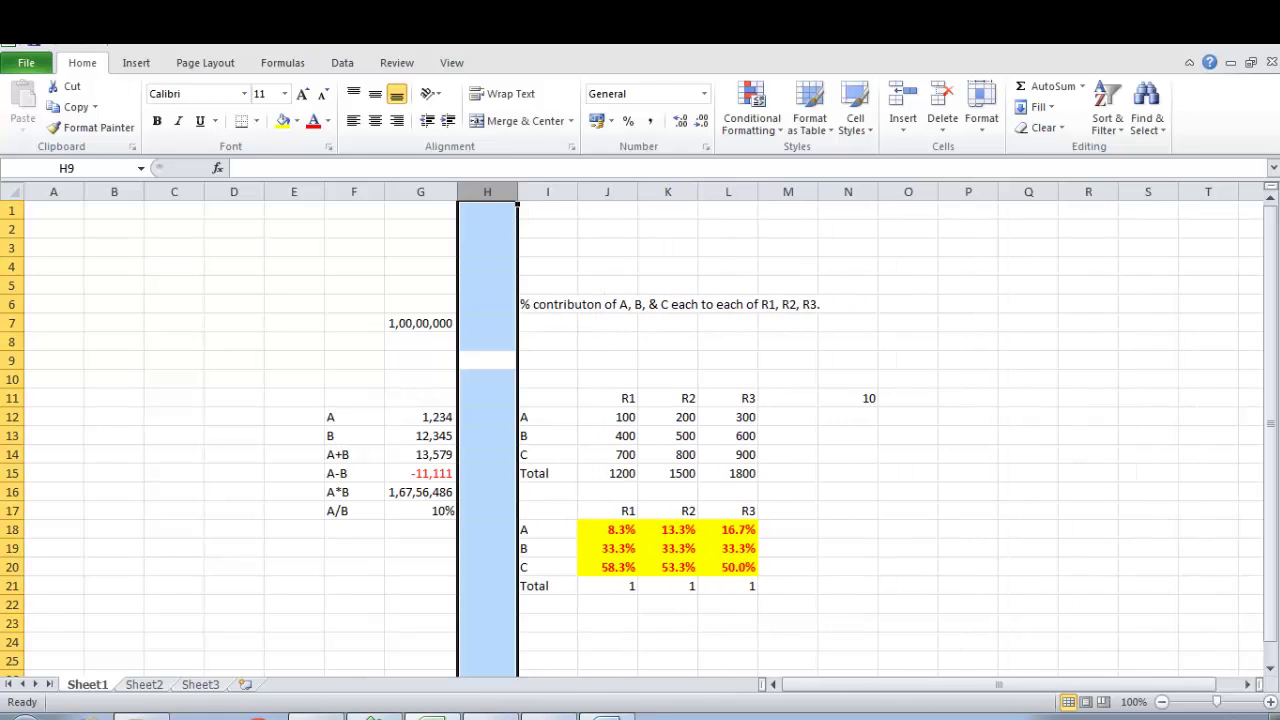
Select the entire row 9 and delete this blank row.
{"action": "key", "text": "Down"}
{"action": "key", "text": "Up"}
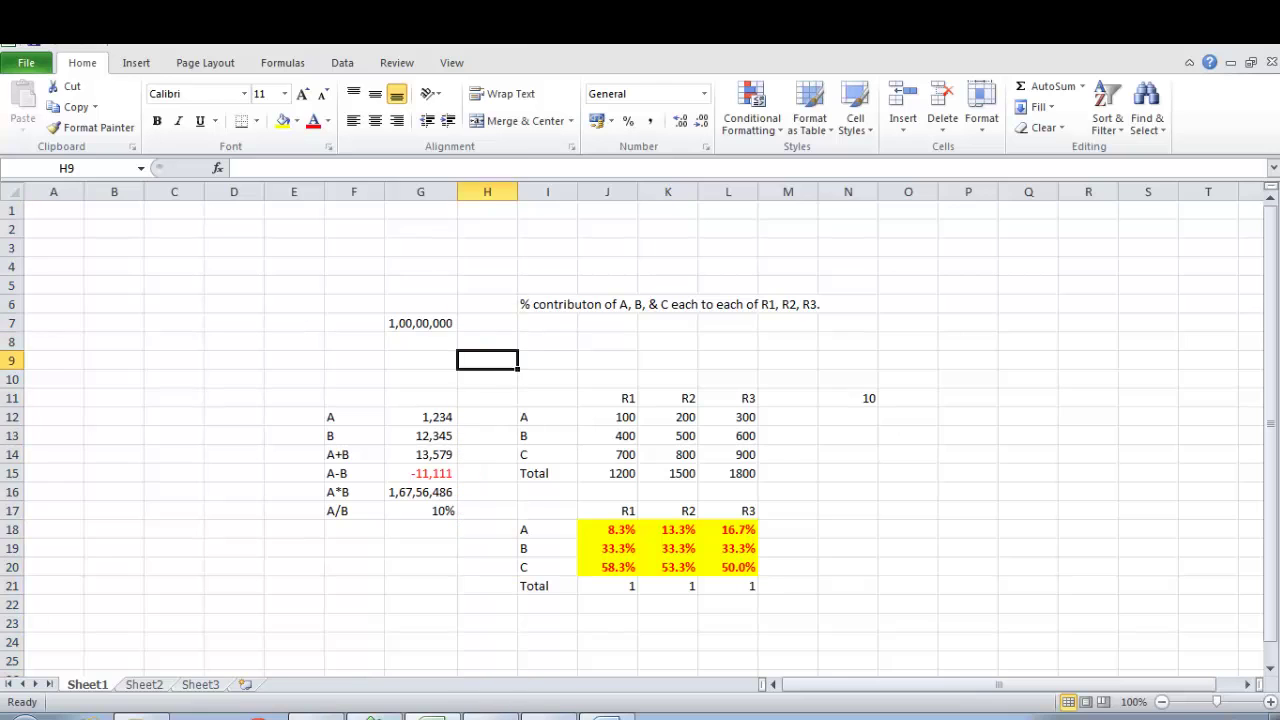
{"action": "key", "text": "shift+space"}
{"action": "key", "text": "ctrl+minus"}
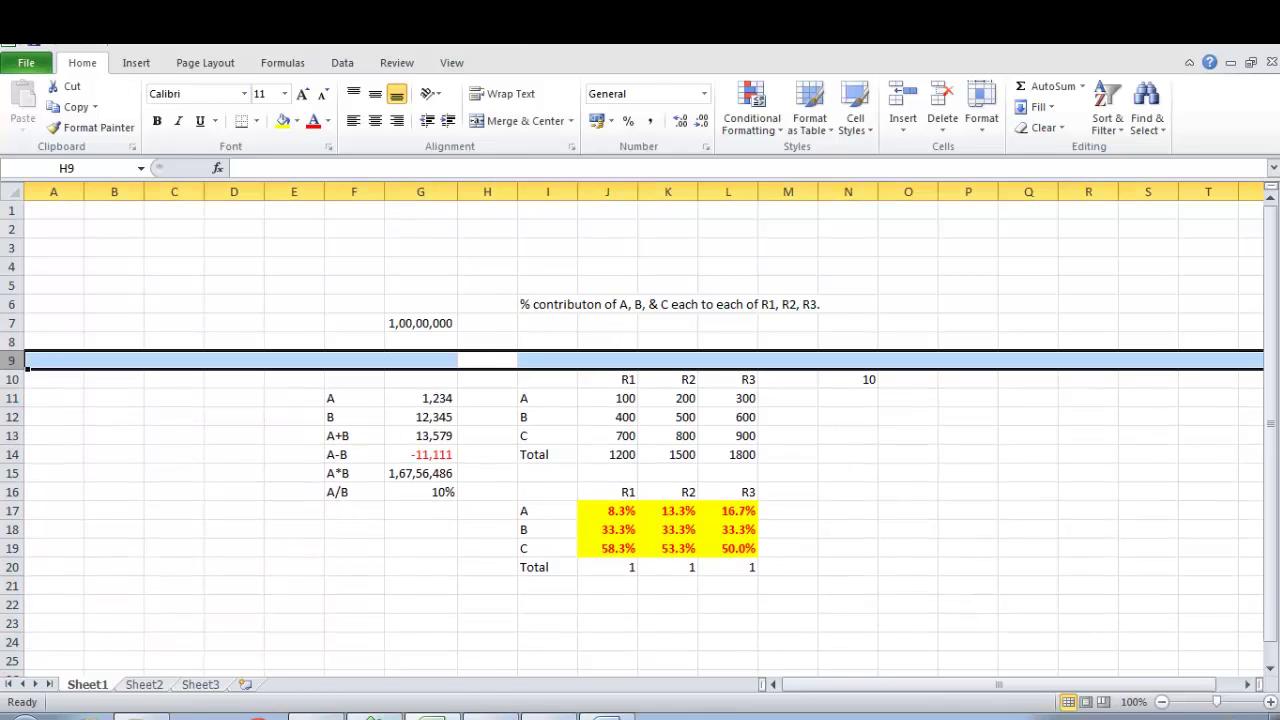
Go to cell D5, select its whole column and delete the two blank columns D and E.
{"action": "key", "text": "Up"}
{"action": "key", "text": "Up"}
{"action": "key", "text": "Up"}
{"action": "key", "text": "Up"}
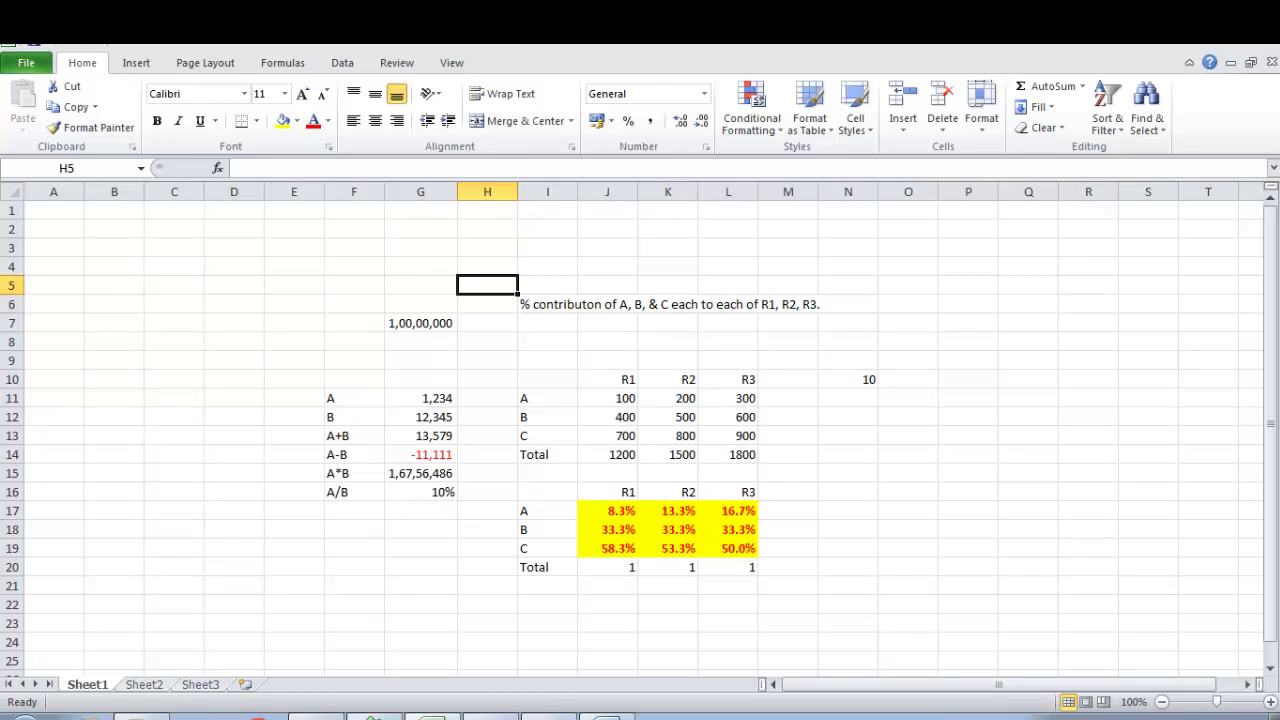
{"action": "key", "text": "Left"}
{"action": "key", "text": "Left"}
{"action": "key", "text": "Left"}
{"action": "key", "text": "Left"}
{"action": "key", "text": "ctrl+space"}
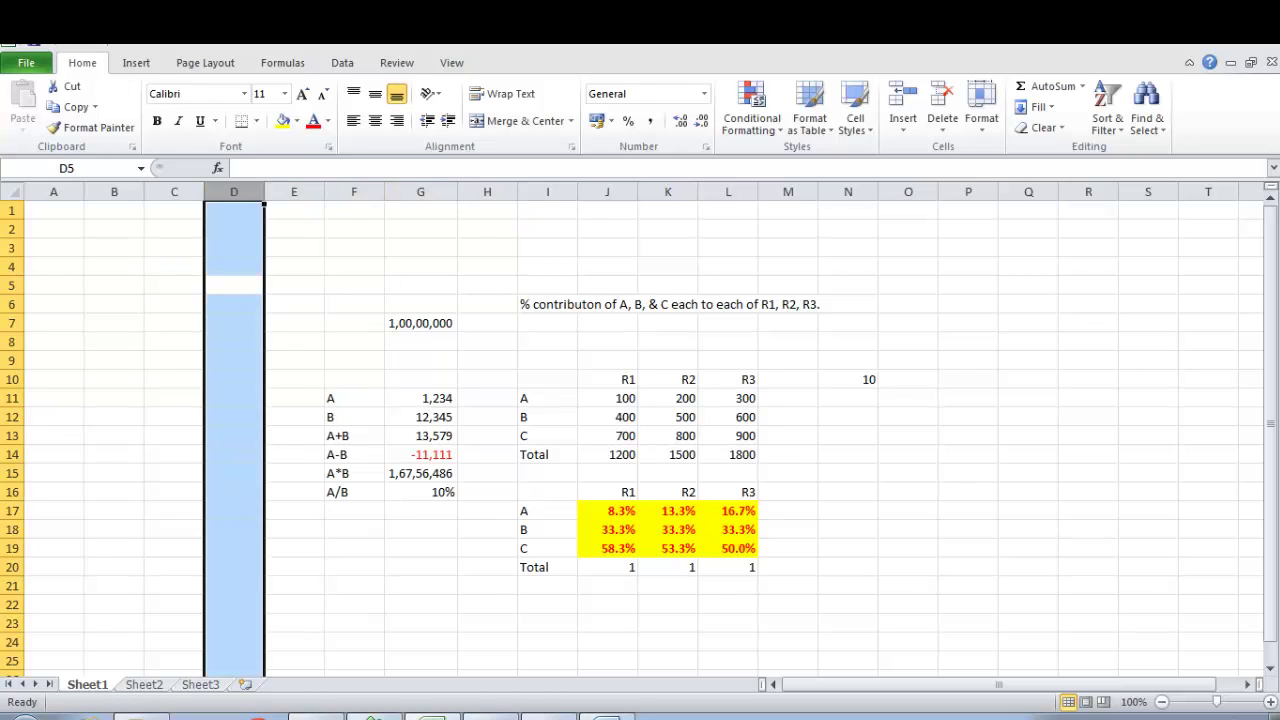
{"action": "key", "text": "ctrl+minus"}
{"action": "key", "text": "ctrl+minus"}
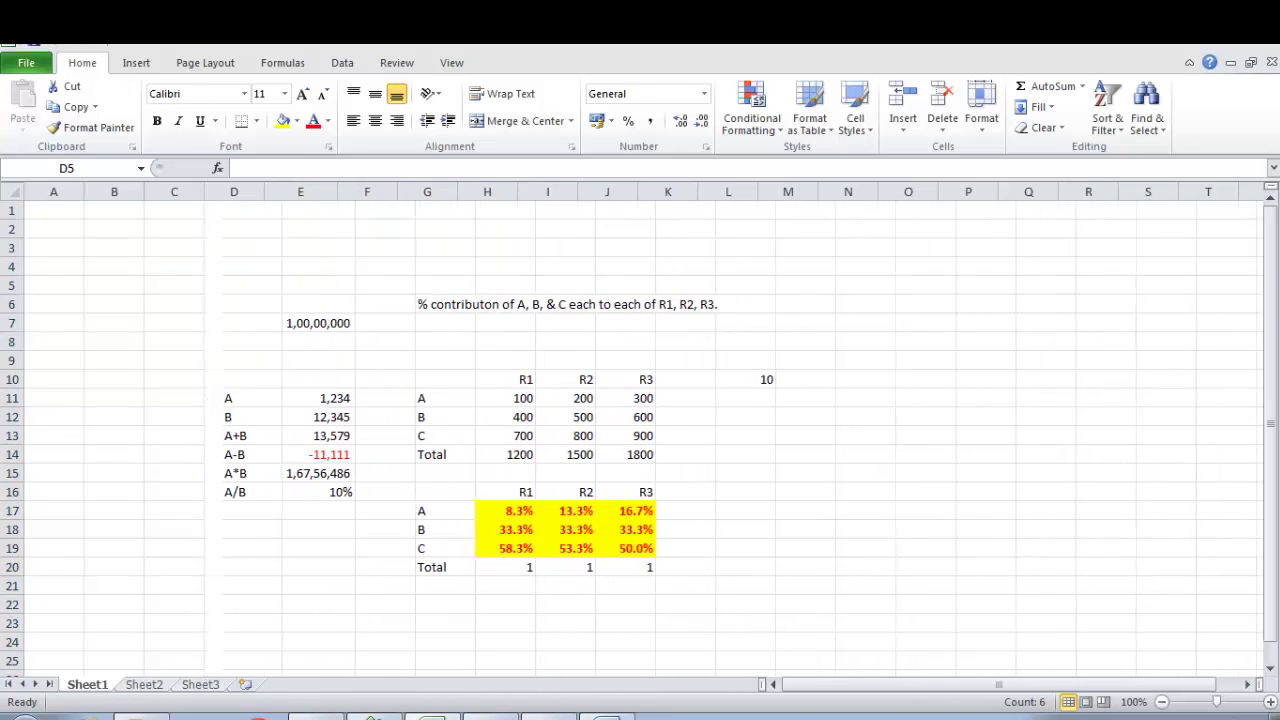
Insert two blank columns at column D to replace the deleted ones.
{"action": "key", "text": "ctrl+space"}
{"action": "key", "text": "ctrl+shift+plus"}
{"action": "key", "text": "Up"}
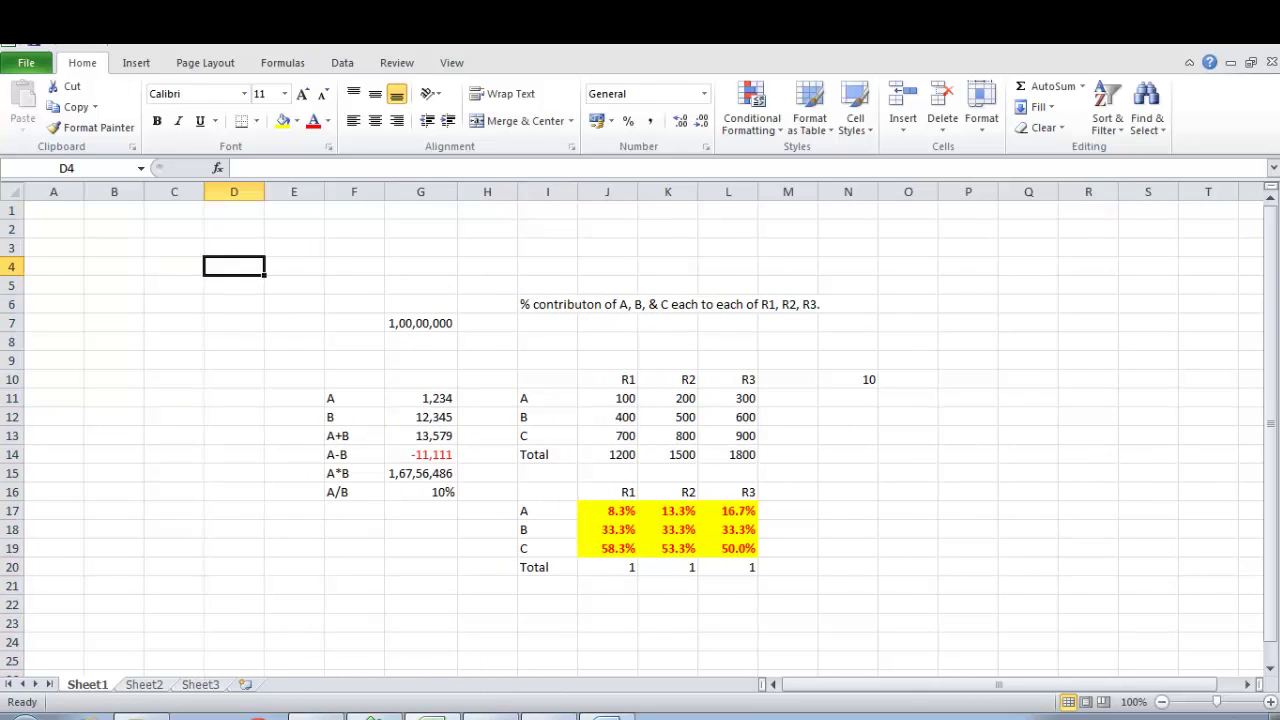
Insert two blank rows at row 5 and delete them again.
{"action": "key", "text": "Down"}
{"action": "key", "text": "shift+space"}
{"action": "key", "text": "ctrl+shift+plus"}
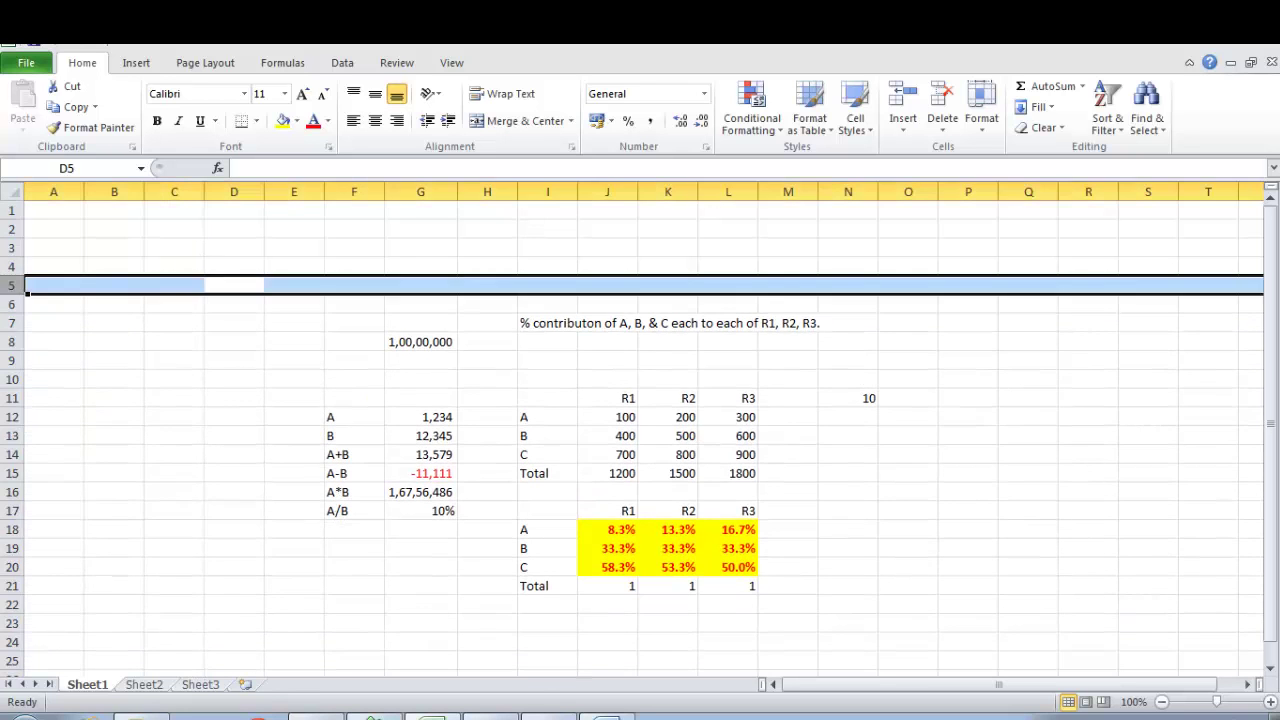
{"action": "key", "text": "ctrl+shift+plus"}
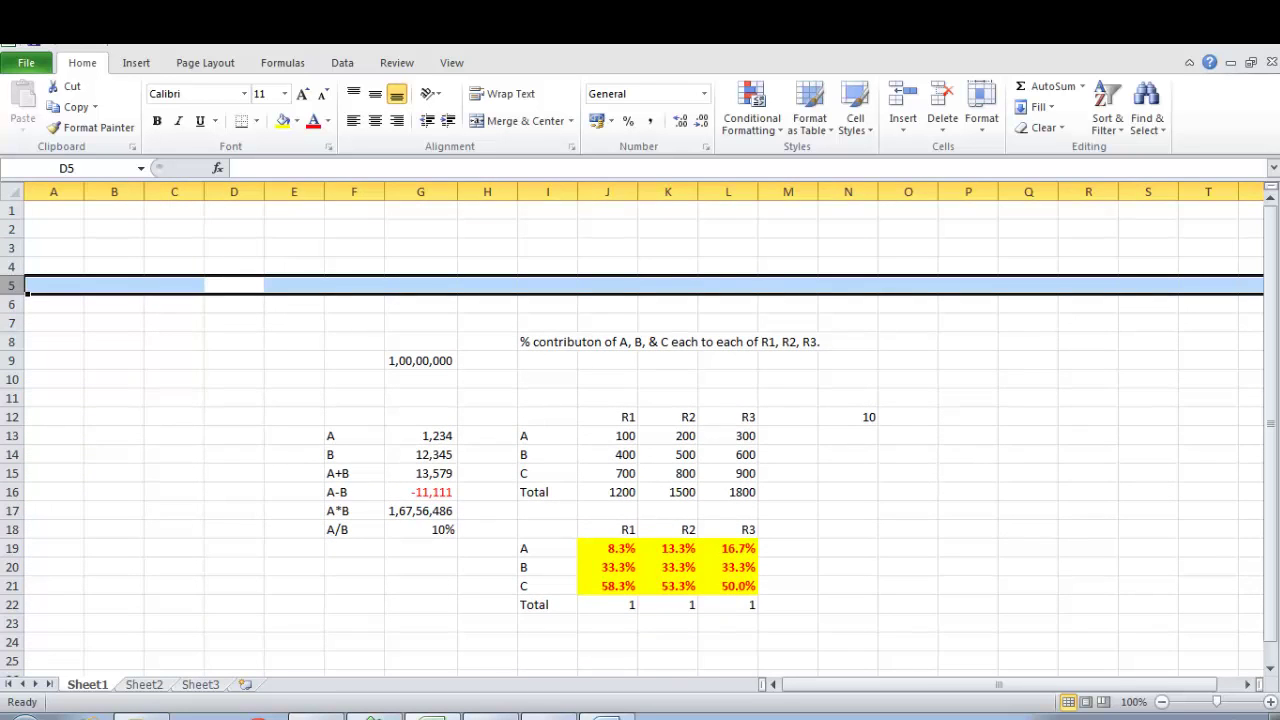
{"action": "key", "text": "ctrl+minus"}
{"action": "key", "text": "ctrl+minus"}
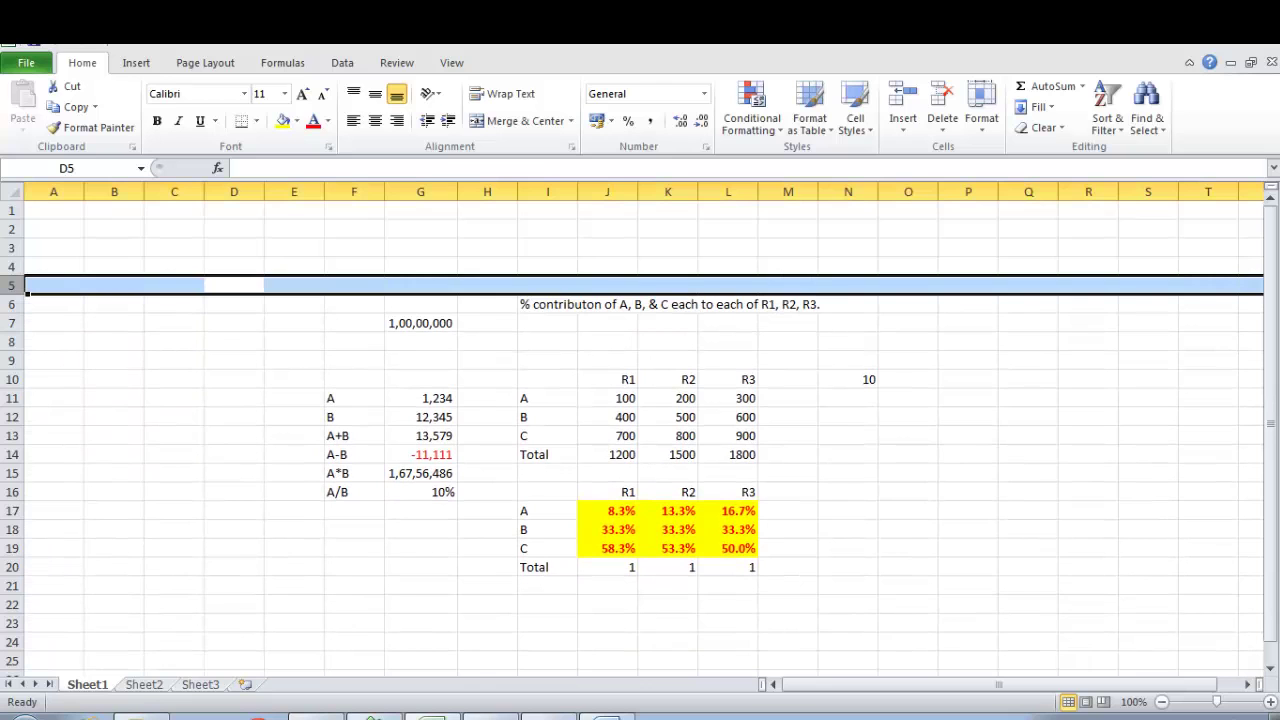
Switch to the Word shortcut list and examine the entries on adding or deleting rows and columns and opening the format menu.
{"action": "key", "text": "alt+Tab"}
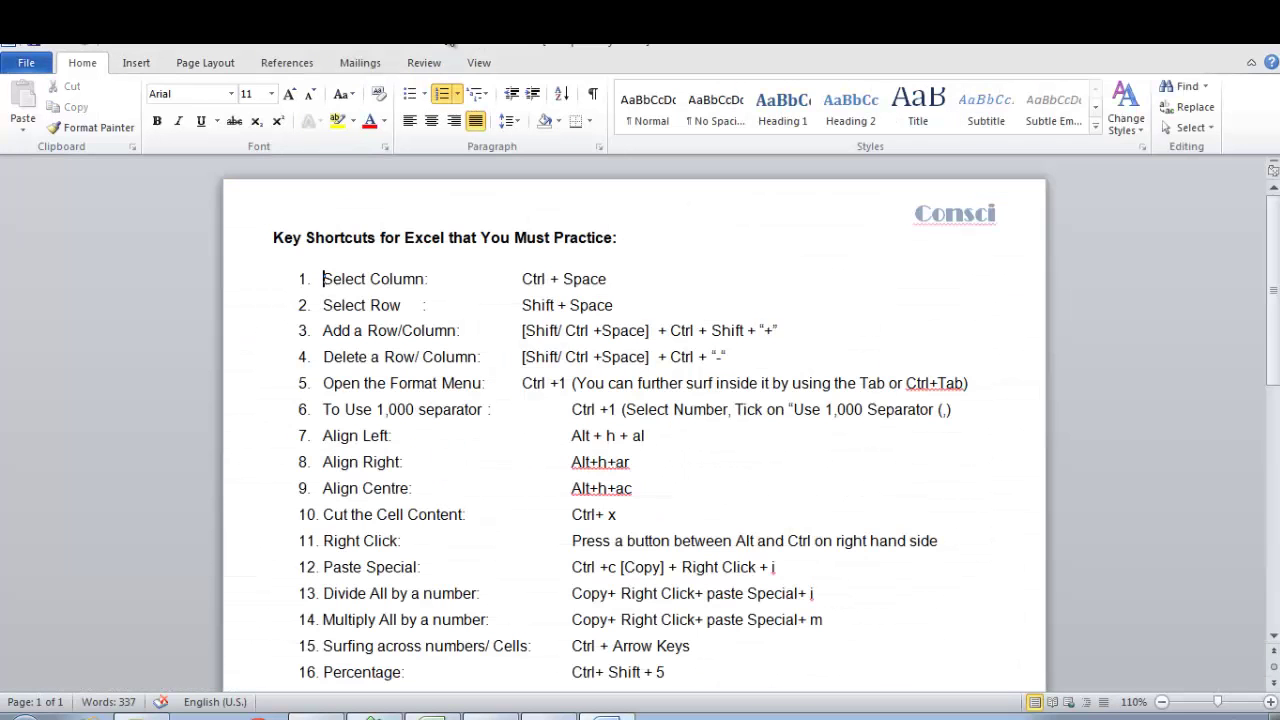
{"action": "key", "text": "Down"}
{"action": "key", "text": "Down"}
{"action": "key", "text": "Down"}
{"action": "key", "text": "Down"}
{"action": "key", "text": "Up"}
{"action": "key", "text": "Down"}
{"action": "key", "text": "Down"}
{"action": "key", "text": "Up"}
{"action": "key", "text": "Up"}
Return to the Excel workbook, select the source values in J11:L13, and open and dismiss their context menu.
{"action": "key", "text": "alt+Tab"}
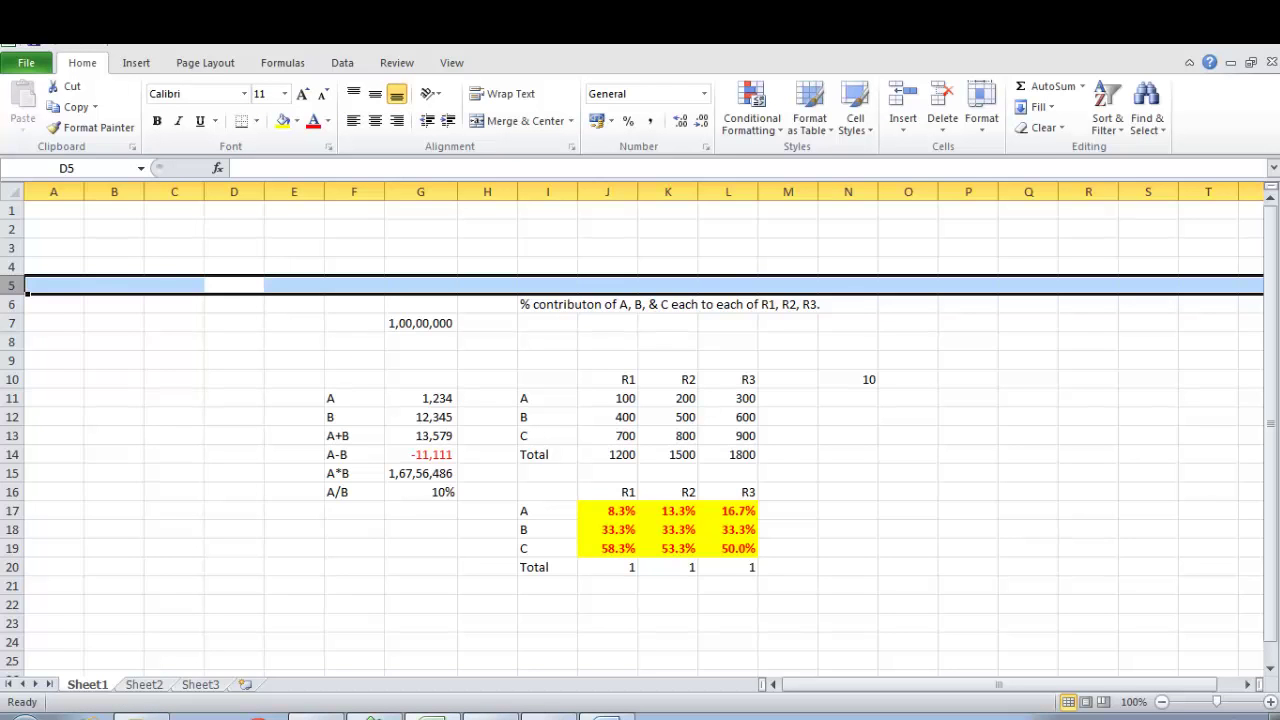
{"action": "key", "text": "Down"}
{"action": "key", "text": "Down"}
{"action": "key", "text": "Down"}
{"action": "key", "text": "Down"}
{"action": "key", "text": "Down"}
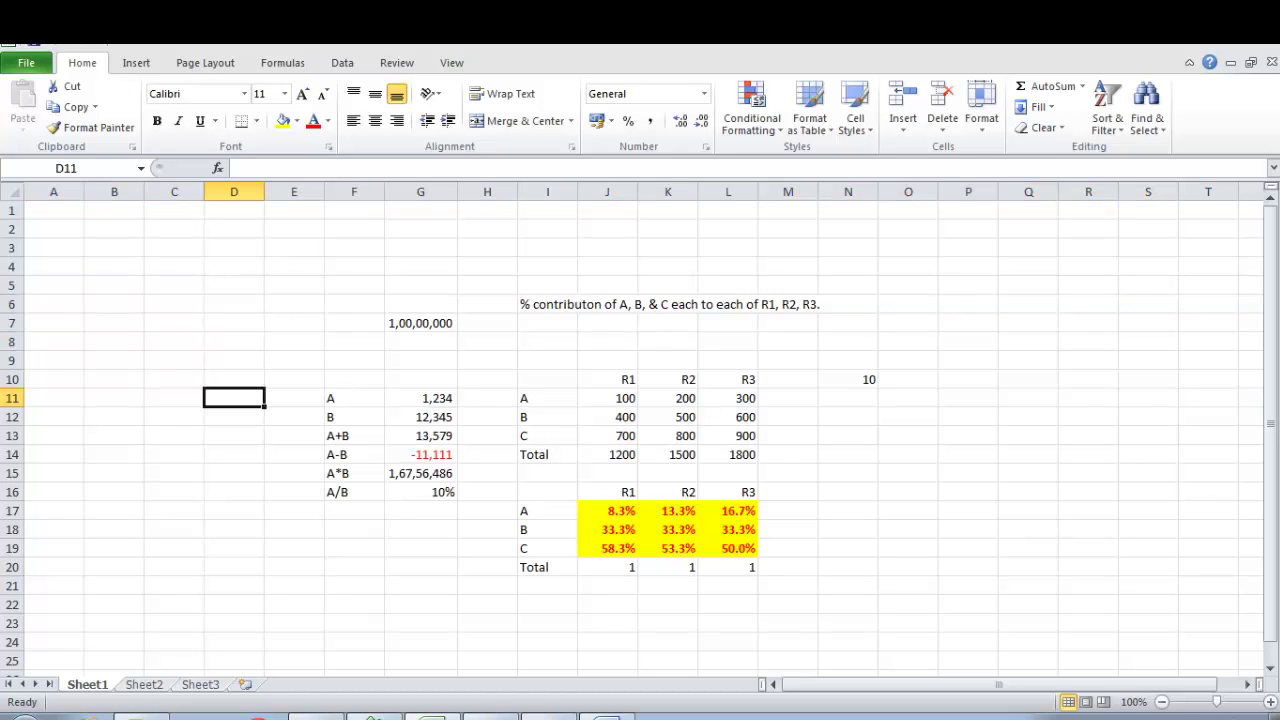
{"action": "key", "text": "Right"}
{"action": "key", "text": "Right"}
{"action": "key", "text": "Right"}
{"action": "key", "text": "Right"}
{"action": "key", "text": "Right"}
{"action": "key", "text": "Right"}
{"action": "key", "text": "shift+Down"}
{"action": "key", "text": "shift+Down"}
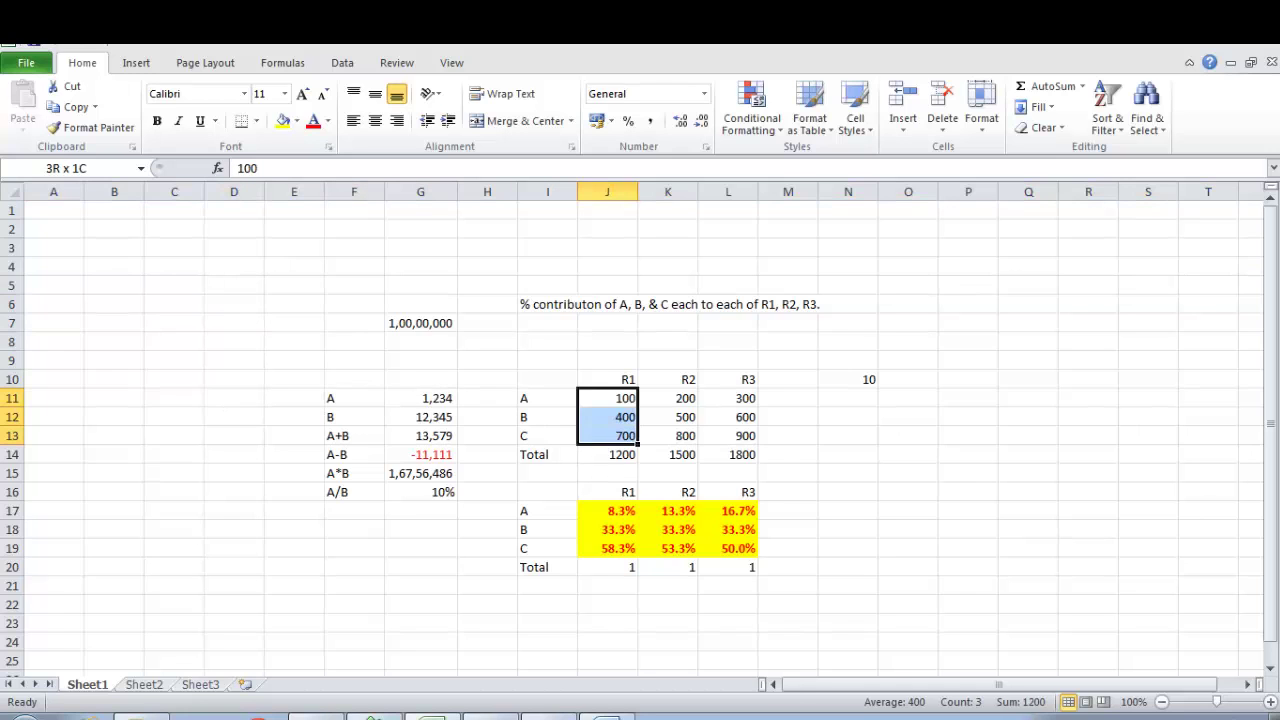
{"action": "key", "text": "shift+Right"}
{"action": "key", "text": "shift+Right"}
{"action": "key", "text": "shift+F10"}
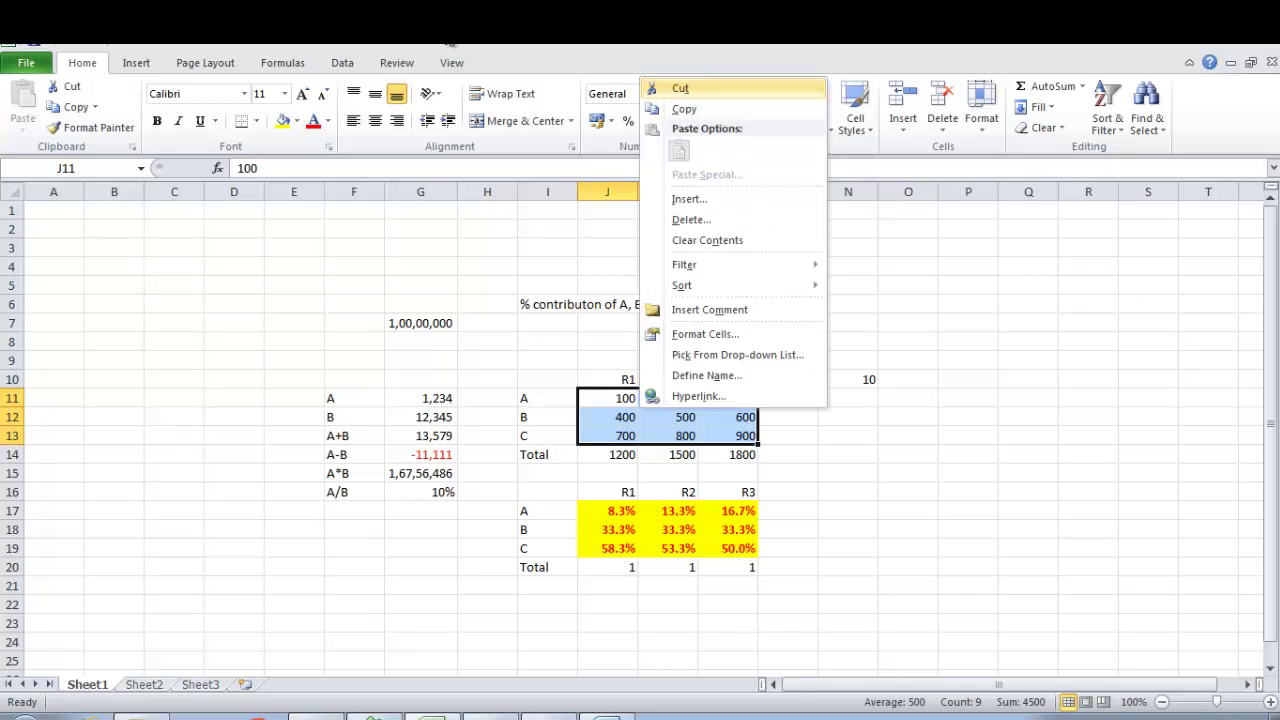
{"action": "key", "text": "Escape"}
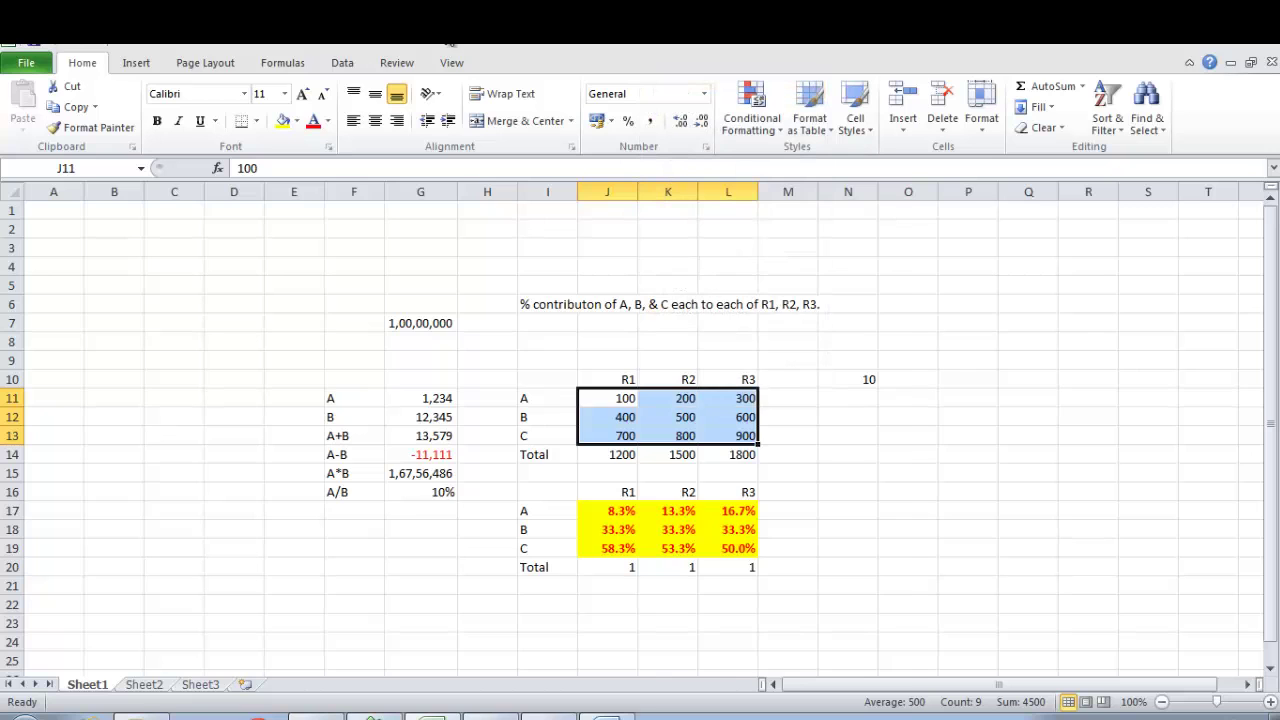
Open the Format Cells dialog for J11:L13, close it without changes, and switch to the Word shortcut list.
{"action": "key", "text": "ctrl+1"}
{"action": "key", "text": "Escape"}
{"action": "key", "text": "alt+Tab"}
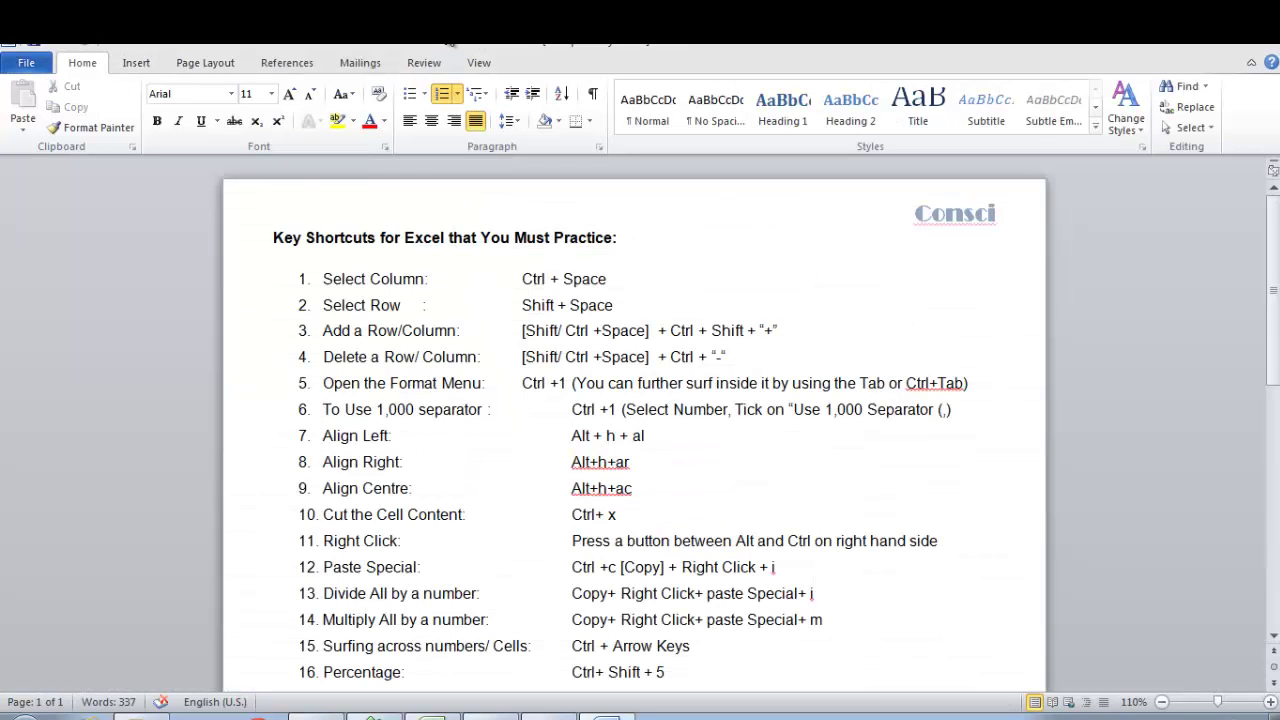
Return from the Word shortcut list to the Excel workbook and reselect the source values in J11:L13.
{"action": "key", "text": "Down"}
{"action": "key", "text": "Down"}
{"action": "key", "text": "Down"}
{"action": "key", "text": "alt+Tab"}
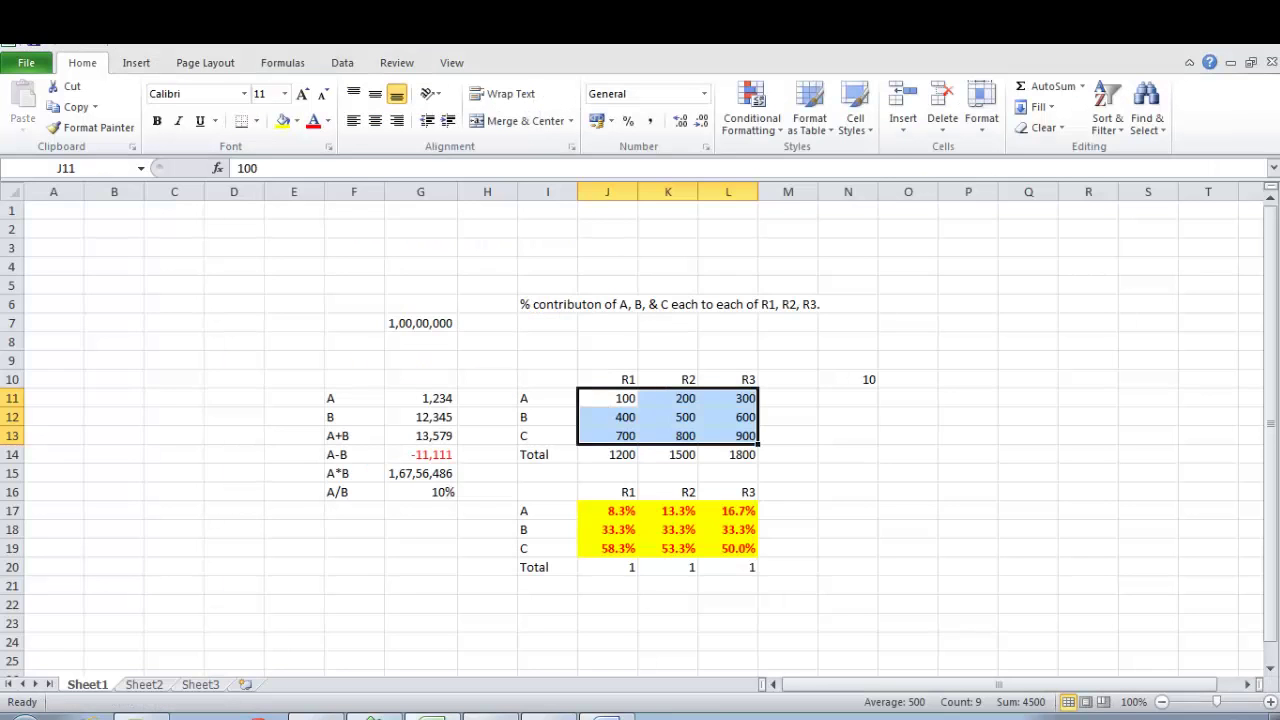
{"action": "key", "text": "Left"}
{"action": "key", "text": "Right"}
{"action": "key", "text": "shift+Down"}
{"action": "key", "text": "shift+Down"}
{"action": "key", "text": "shift+Right"}
{"action": "key", "text": "shift+Right"}
Left-align the values in J11:L13 and change their alignment to centred.
{"action": "key", "text": "alt"}
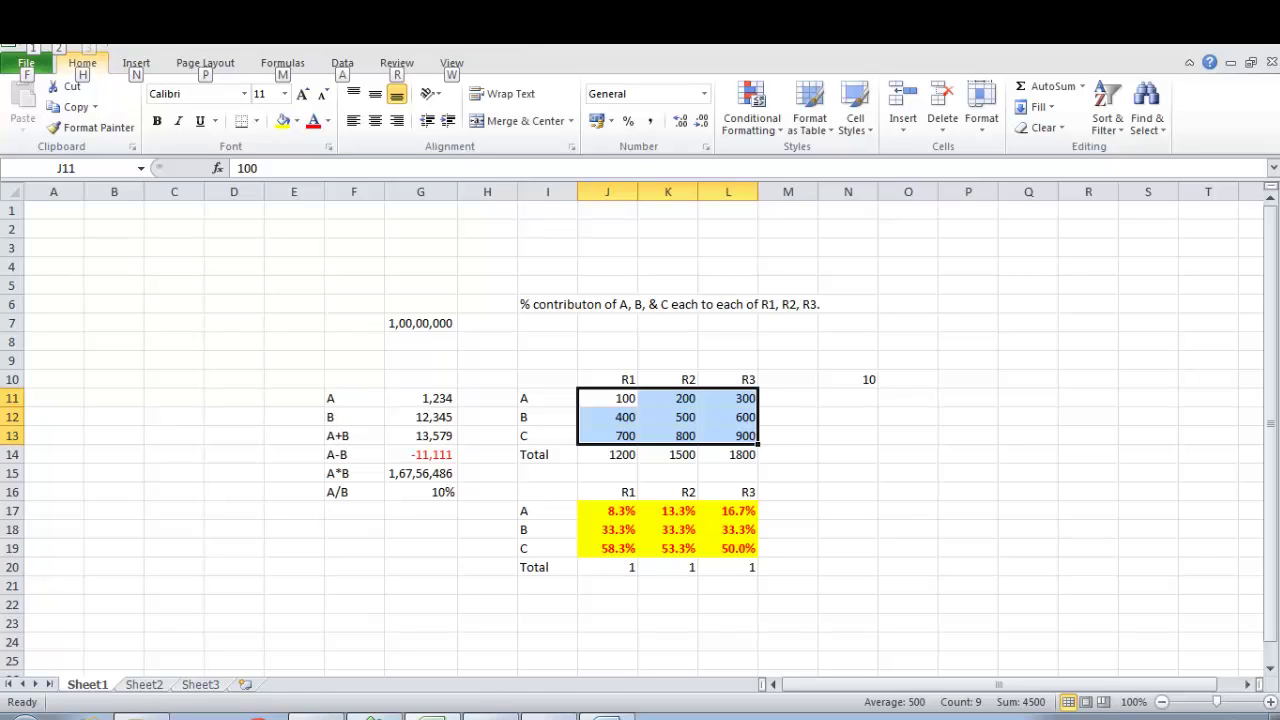
{"action": "key", "text": "h"}
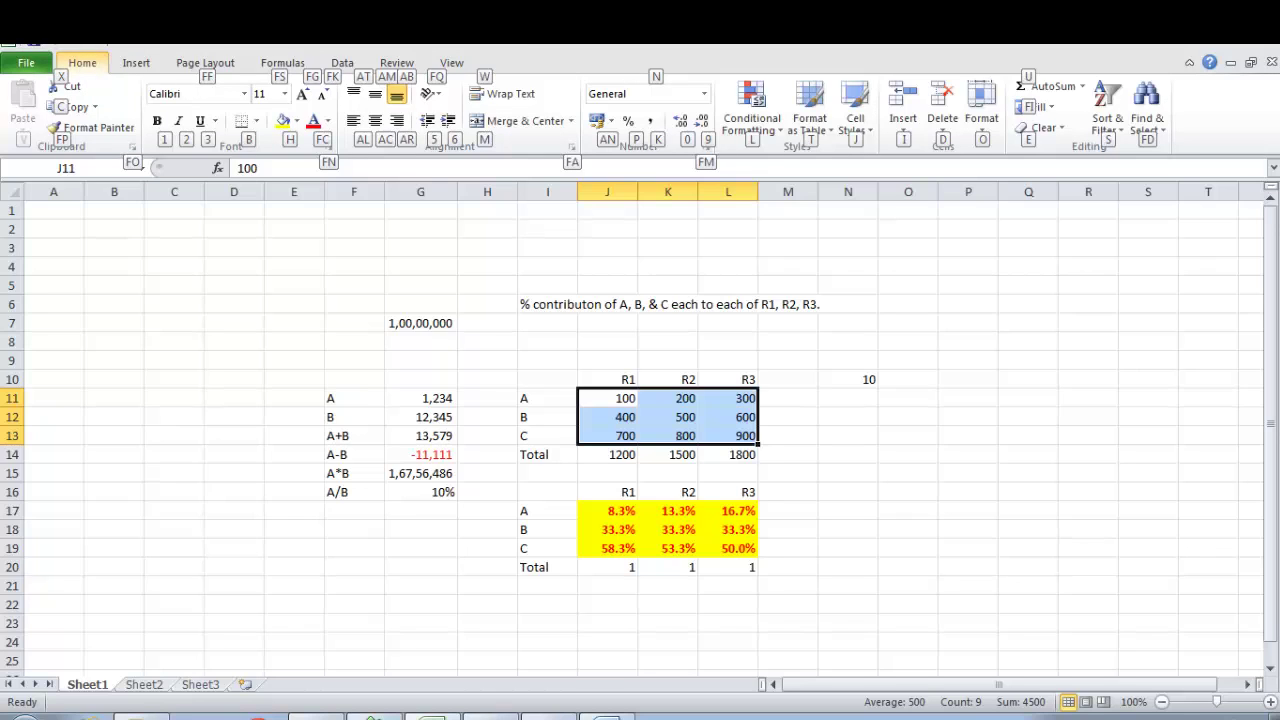
{"action": "key", "text": "a"}
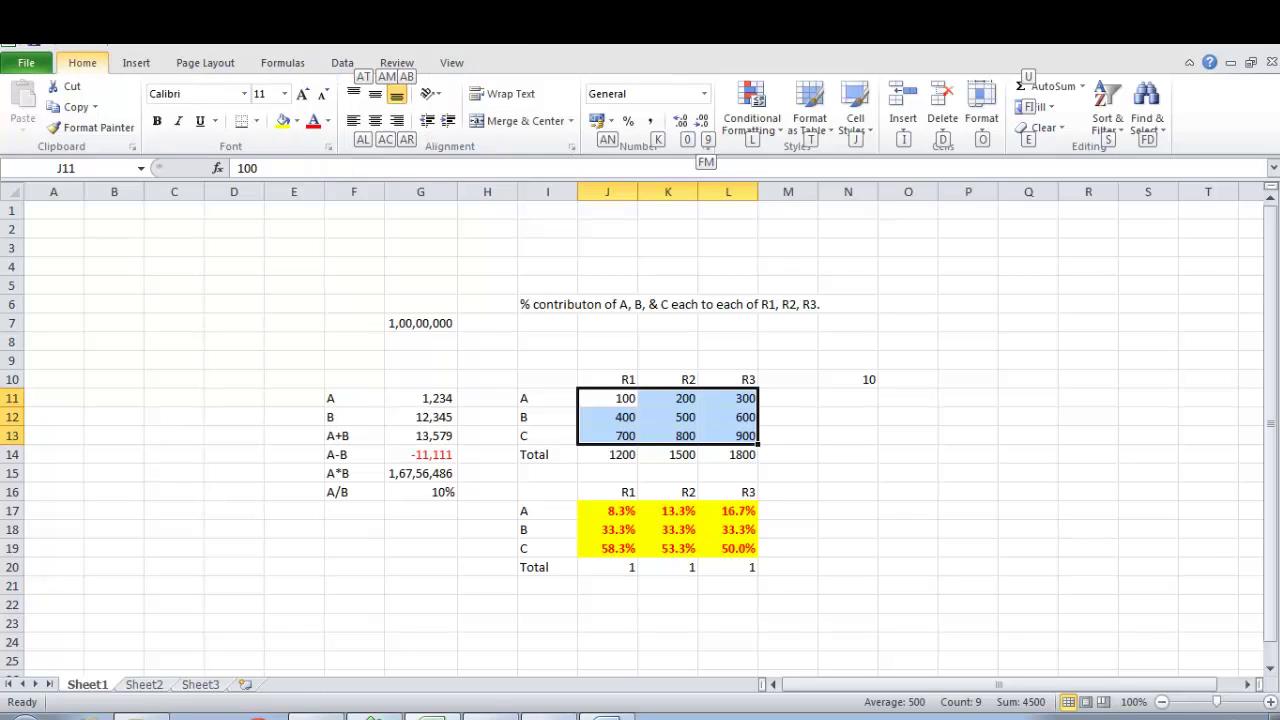
{"action": "key", "text": "l"}
{"action": "key", "text": "alt+h"}
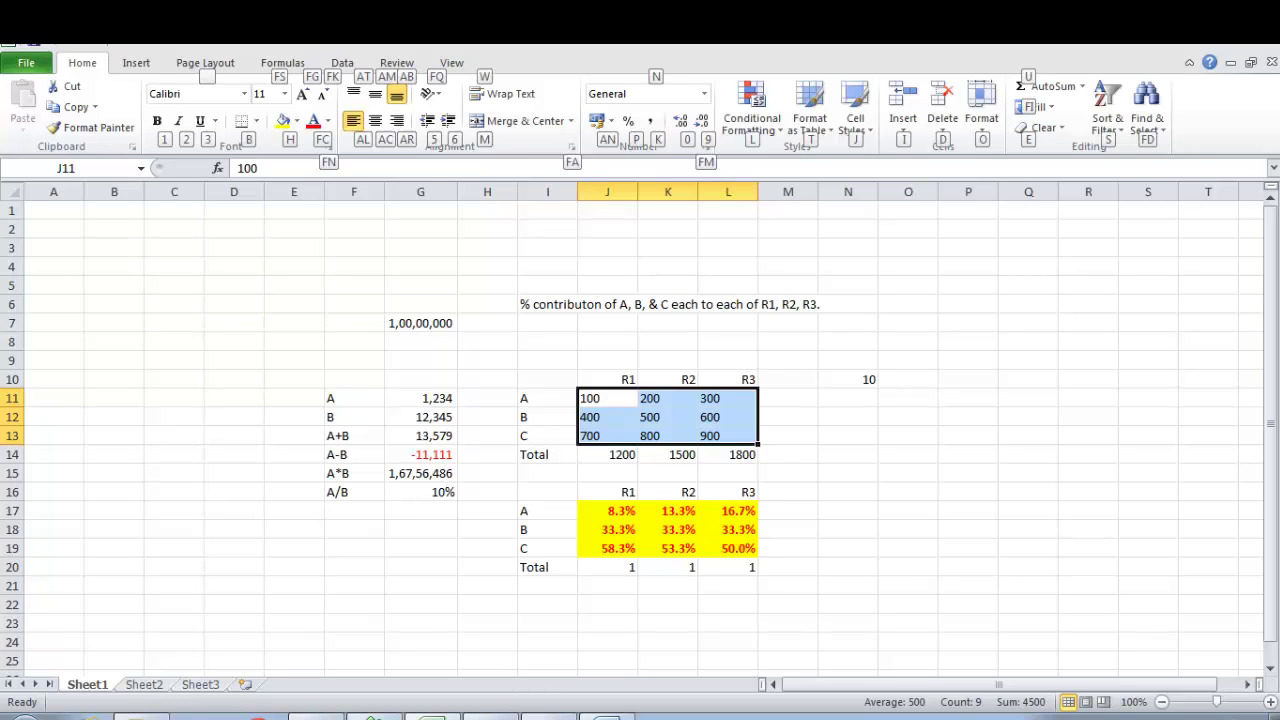
{"action": "key", "text": "a"}
{"action": "key", "text": "c"}
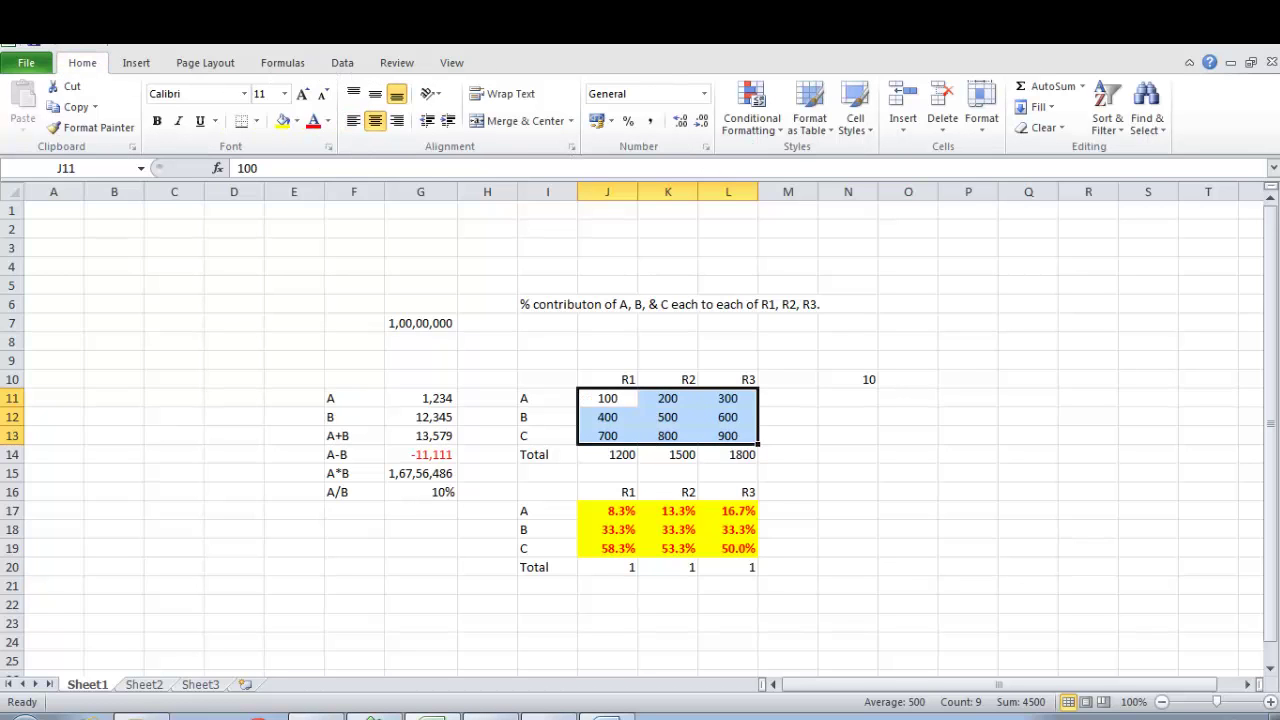
Right-align the values in J11:L13.
{"action": "key", "text": "alt+h"}
{"action": "key", "text": "a"}
{"action": "key", "text": "r"}
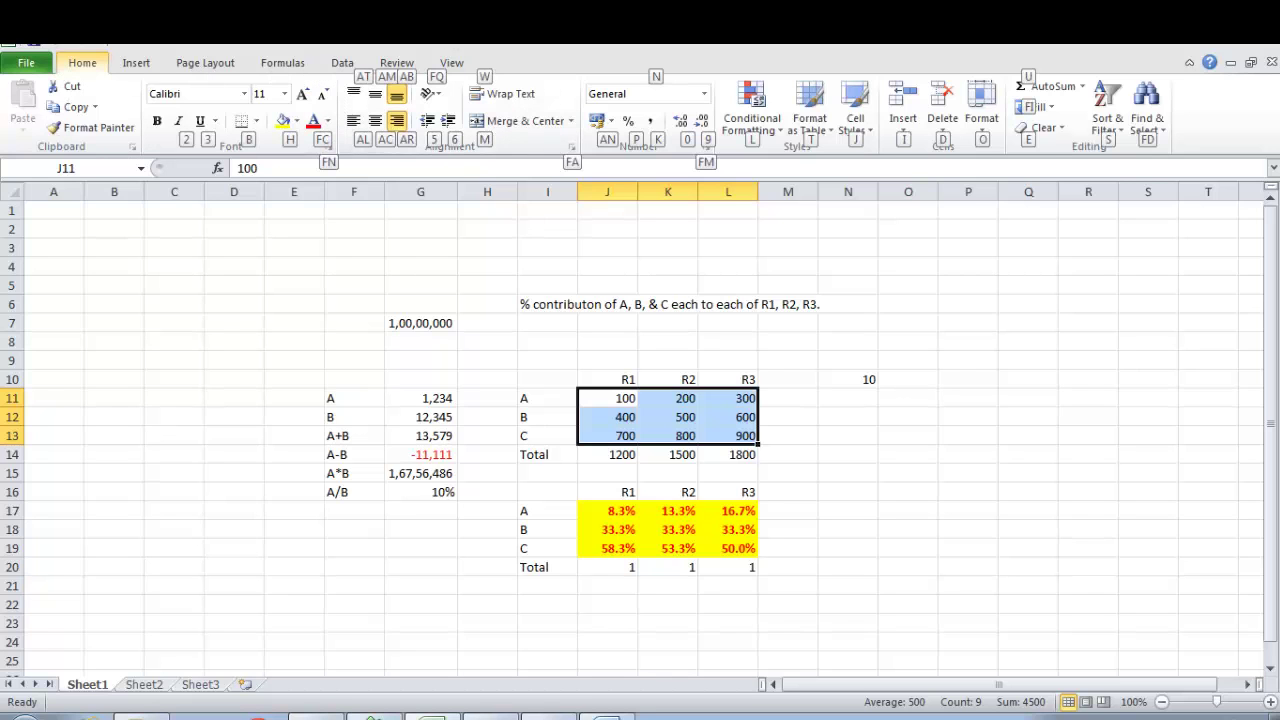
{"action": "key", "text": "Escape"}
Switch to the Word shortcut list and look through its entries down to searching within a worksheet.
{"action": "key", "text": "alt+Tab"}
{"action": "key", "text": "Down"}
{"action": "key", "text": "Down"}
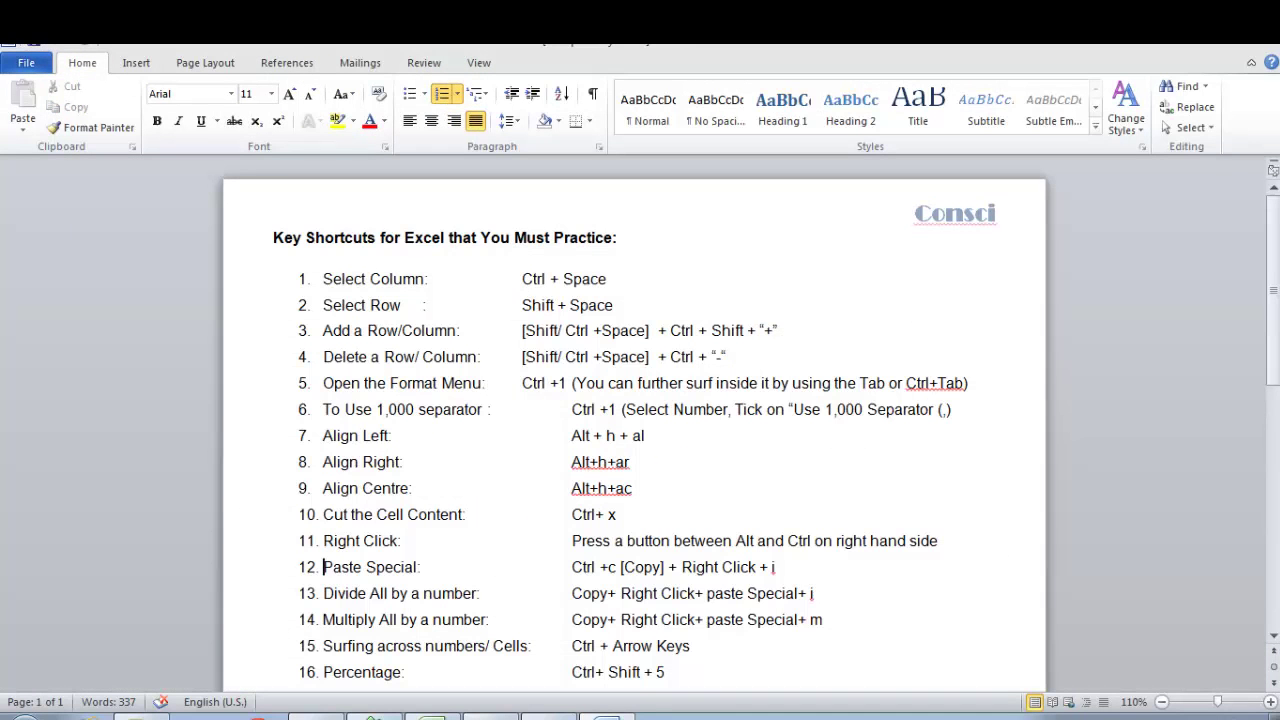
{"action": "key", "text": "Up"}
{"action": "key", "text": "Up"}
{"action": "key", "text": "Down"}
{"action": "key", "text": "Down"}
{"action": "key", "text": "Down"}
{"action": "key", "text": "Down"}
{"action": "key", "text": "Down"}
{"action": "key", "text": "Down"}
{"action": "key", "text": "Down"}
{"action": "key", "text": "Down"}
{"action": "key", "text": "Down"}
{"action": "key", "text": "Down"}
{"action": "key", "text": "Down"}
{"action": "key", "text": "Down"}
{"action": "key", "text": "Down"}
{"action": "key", "text": "Down"}
{"action": "key", "text": "Down"}
{"action": "key", "text": "Down"}
{"action": "key", "text": "Down"}
{"action": "key", "text": "Down"}
{"action": "key", "text": "Down"}
{"action": "key", "text": "Down"}
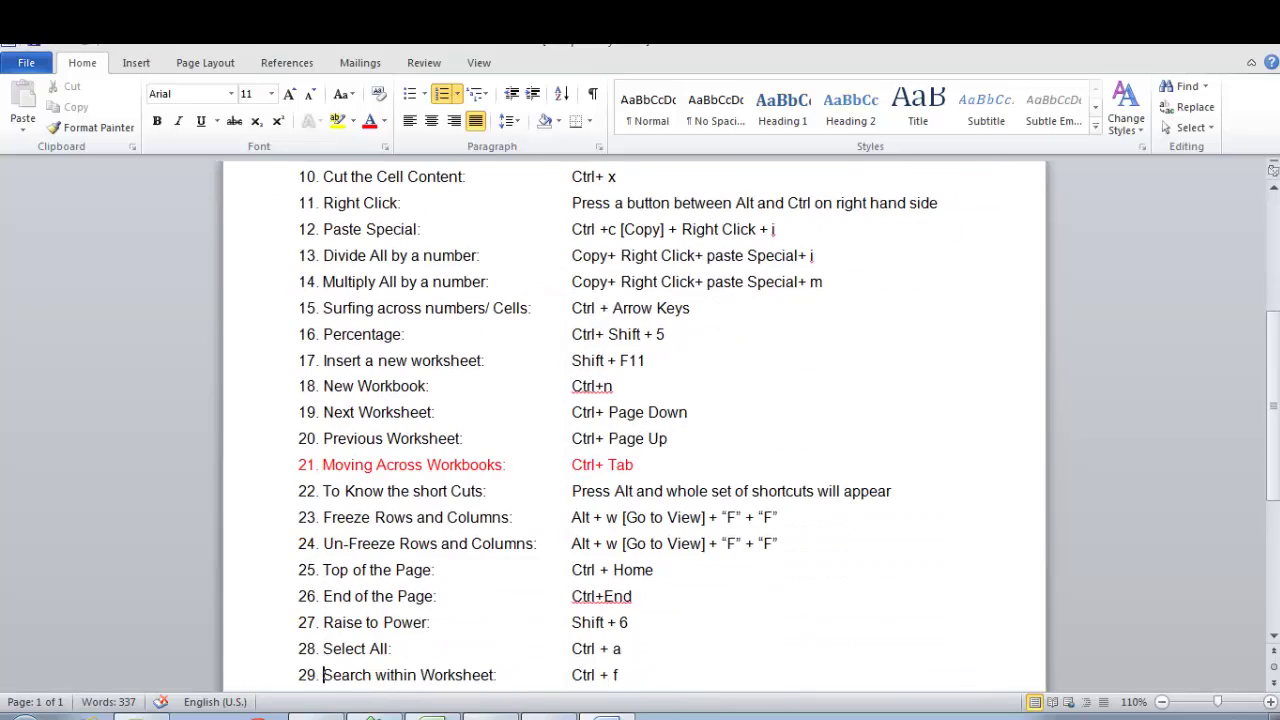
Go back up the shortcut list and examine the entries from cutting cell content to surfing across numbers and cells.
{"action": "key", "text": "Up"}
{"action": "key", "text": "Up"}
{"action": "key", "text": "Up"}
{"action": "key", "text": "Up"}
{"action": "key", "text": "Up"}
{"action": "key", "text": "Up"}
{"action": "key", "text": "Up"}
{"action": "key", "text": "Up"}
{"action": "key", "text": "Up"}
{"action": "key", "text": "Up"}
{"action": "key", "text": "Up"}
{"action": "key", "text": "Up"}
{"action": "key", "text": "Up"}
{"action": "key", "text": "Up"}
{"action": "key", "text": "Up"}
{"action": "key", "text": "Up"}
{"action": "key", "text": "Up"}
{"action": "key", "text": "Up"}
{"action": "key", "text": "Up"}
{"action": "key", "text": "Up"}
{"action": "key", "text": "Down"}
{"action": "key", "text": "Down"}
{"action": "key", "text": "Down"}
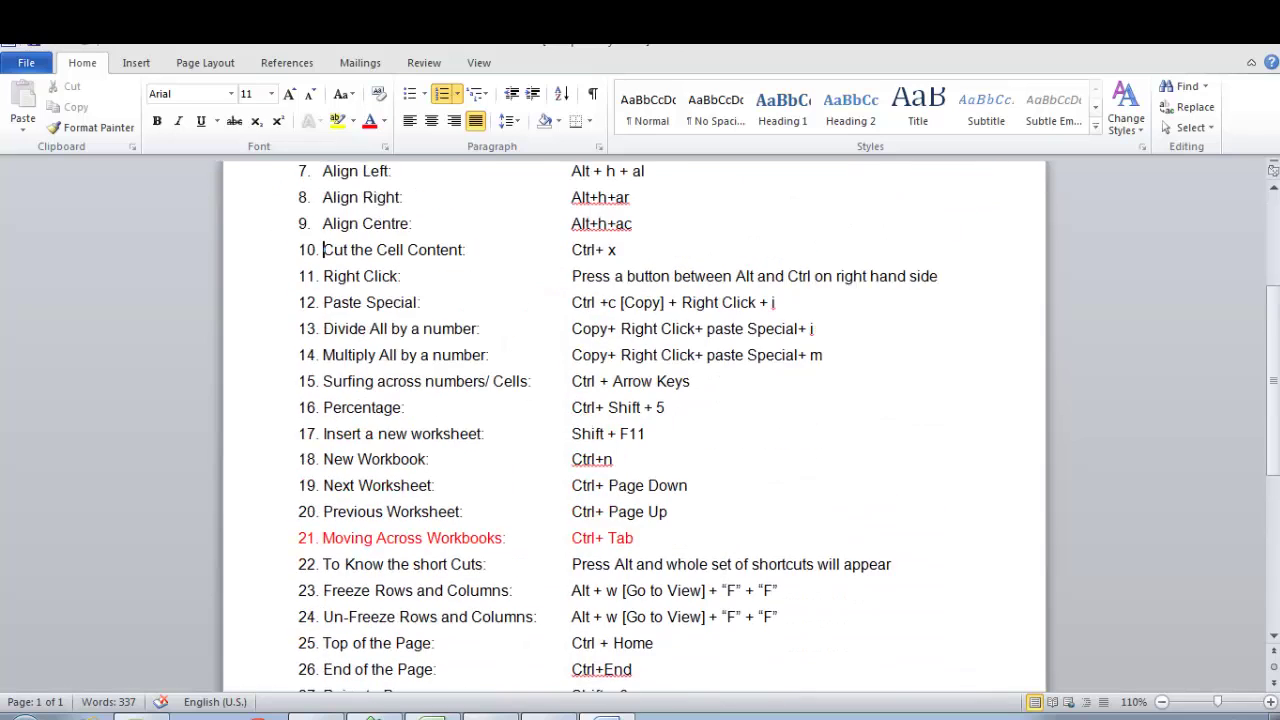
{"action": "key", "text": "Down"}
{"action": "key", "text": "Up"}
{"action": "key", "text": "Down"}
{"action": "key", "text": "Down"}
{"action": "key", "text": "Up"}
{"action": "key", "text": "Down"}
{"action": "key", "text": "Down"}
{"action": "key", "text": "Down"}
{"action": "key", "text": "Down"}
Return to the Excel workbook and jump to the top edge of the sheet and across to cell A1.
{"action": "key", "text": "alt+Tab"}
{"action": "key", "text": "ctrl+Up"}
{"action": "key", "text": "ctrl+Up"}
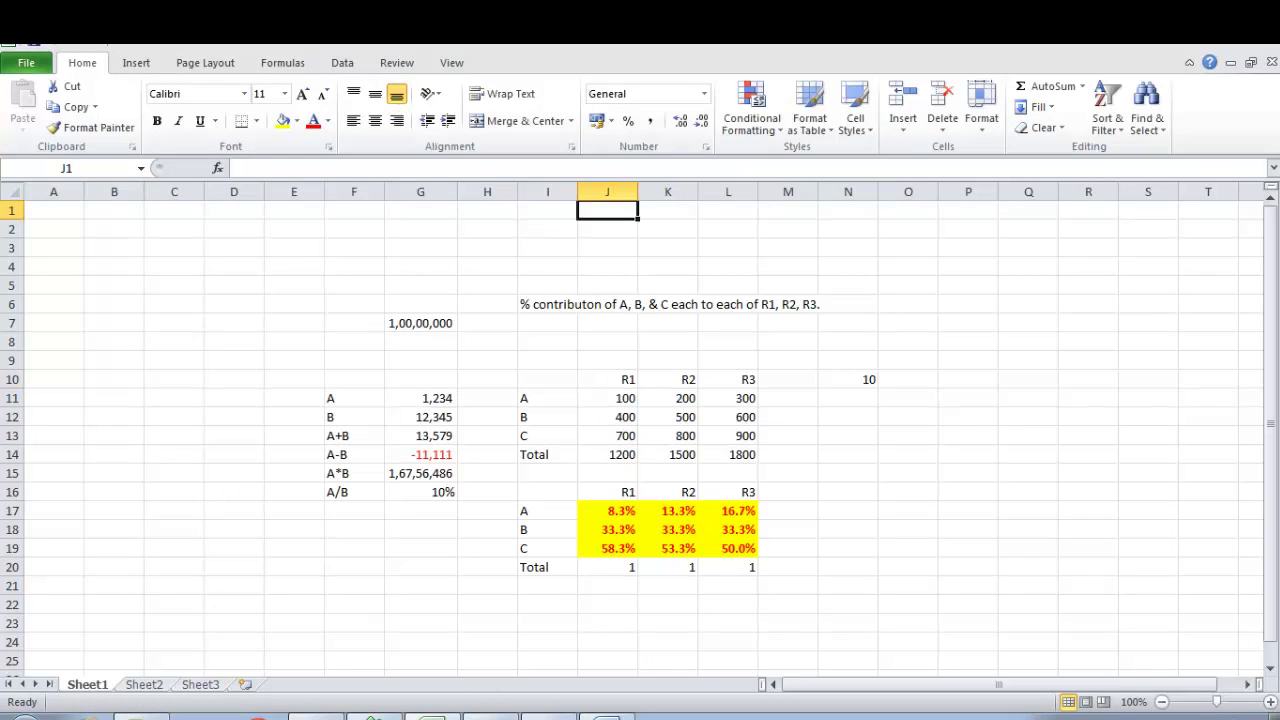
{"action": "key", "text": "ctrl+Left"}
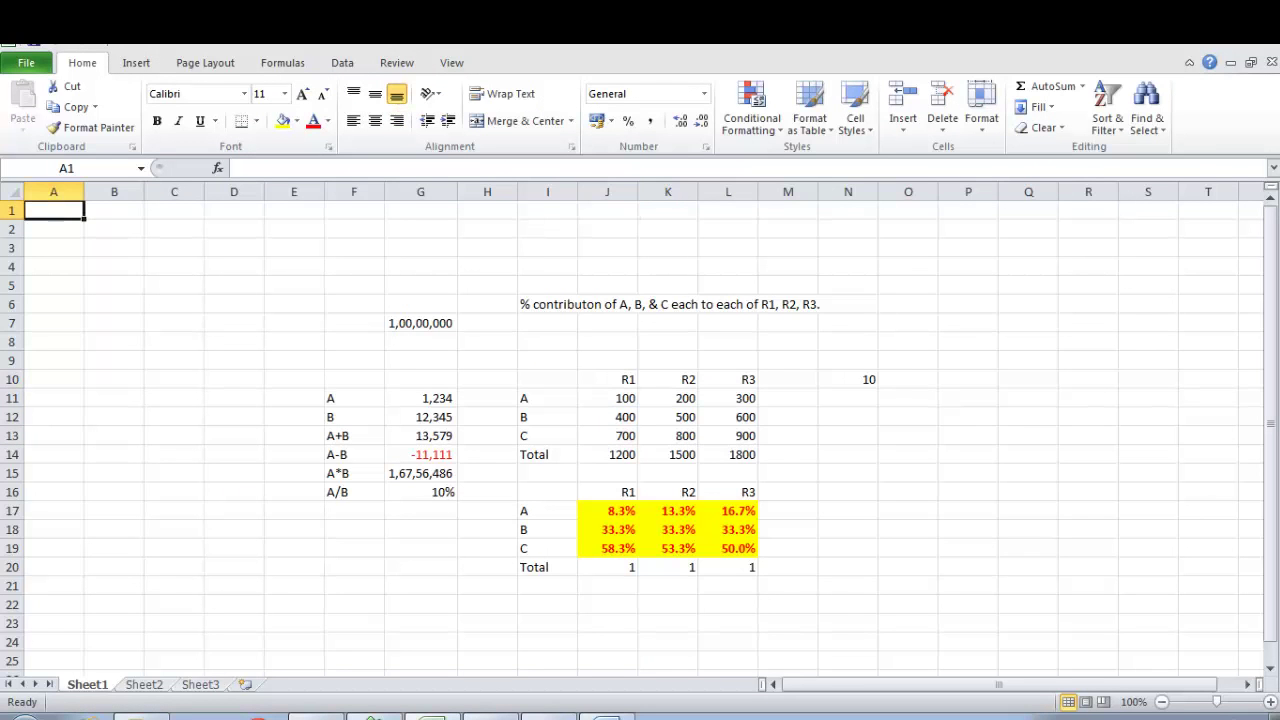
Move cell by cell along row 1 to I1 and back to F1.
{"action": "key", "text": "Right"}
{"action": "key", "text": "Right"}
{"action": "key", "text": "Right"}
{"action": "key", "text": "Right"}
{"action": "key", "text": "Right"}
{"action": "key", "text": "Right"}
{"action": "key", "text": "Right"}
{"action": "key", "text": "Right"}
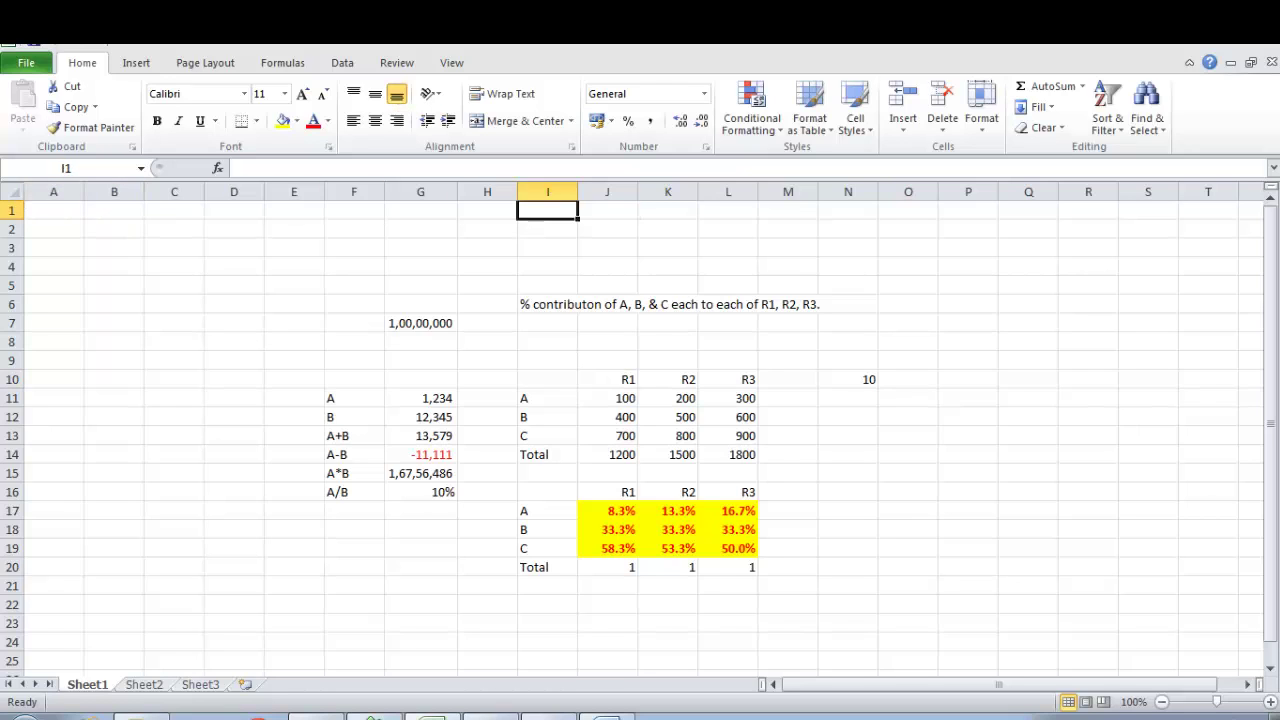
{"action": "key", "text": "Left"}
{"action": "key", "text": "Left"}
{"action": "key", "text": "Left"}
{"action": "key", "text": "Left"}
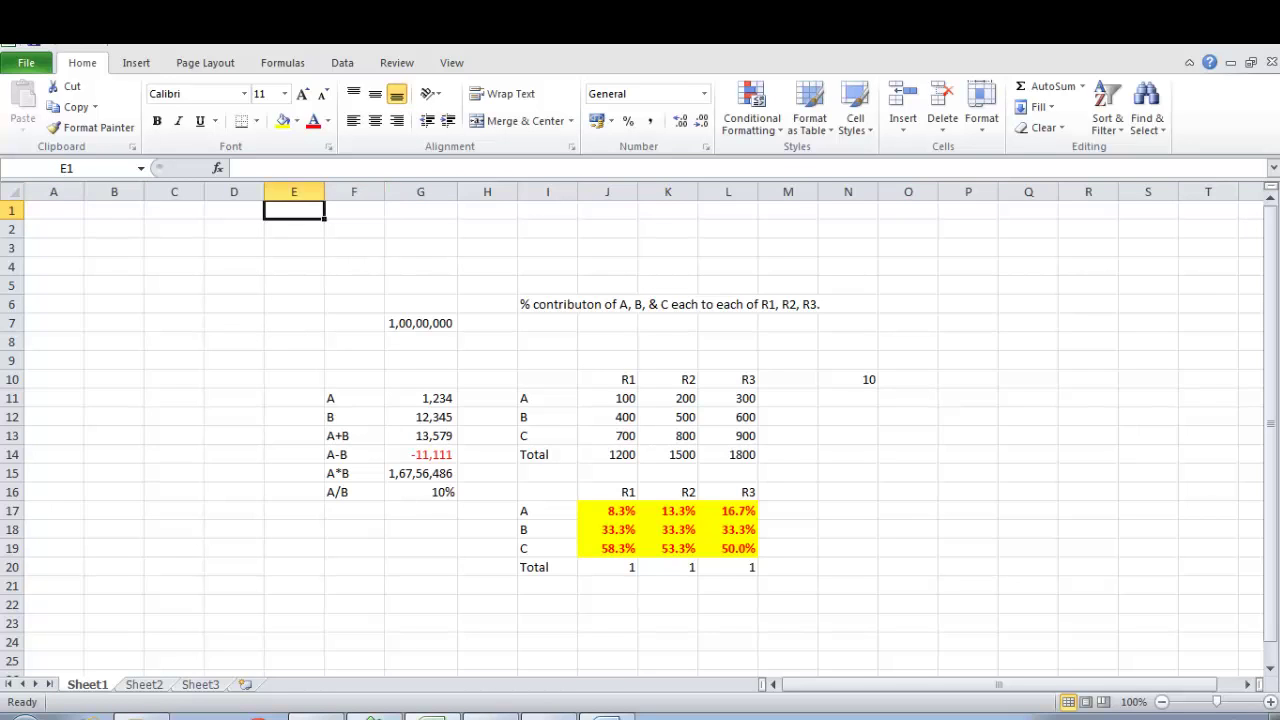
{"action": "key", "text": "Right"}
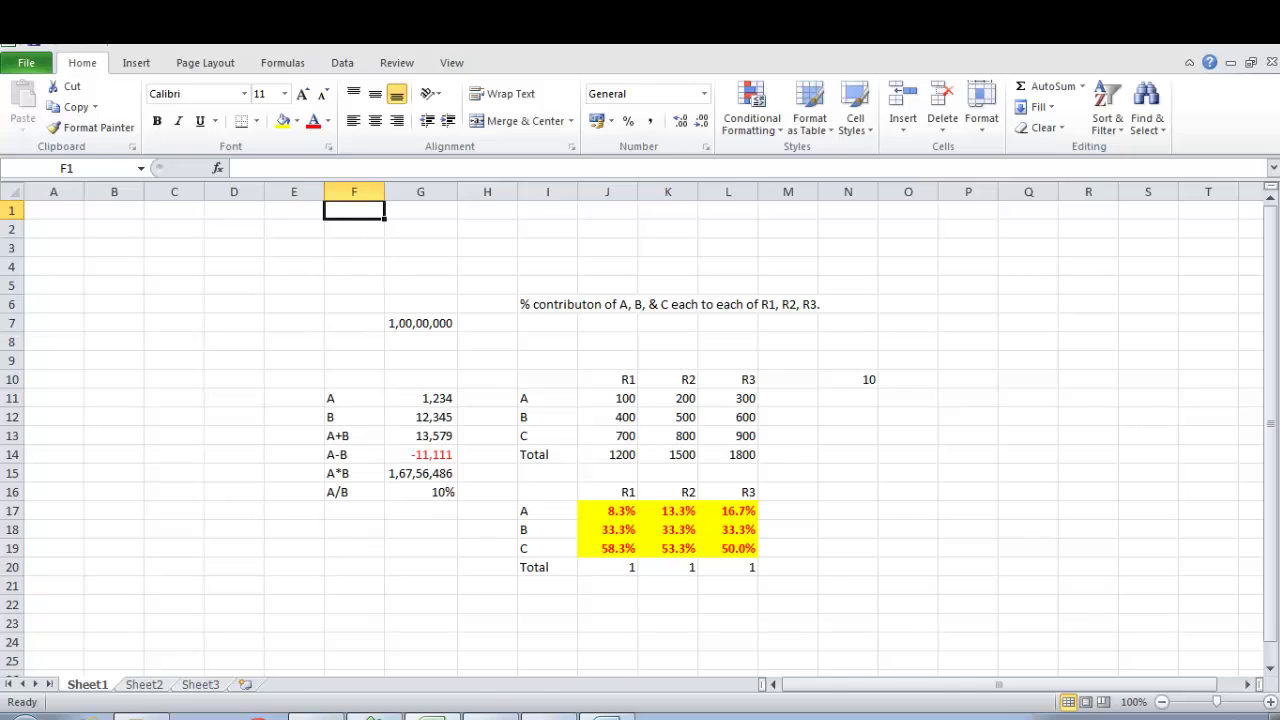
Jump from F1 to the first filled cell in column F and back, step down to F9, and jump back to F1.
{"action": "key", "text": "ctrl+Down"}
{"action": "key", "text": "ctrl+Up"}
{"action": "key", "text": "Down"}
{"action": "key", "text": "Down"}
{"action": "key", "text": "Down"}
{"action": "key", "text": "Down"}
{"action": "key", "text": "Down"}
{"action": "key", "text": "Down"}
{"action": "key", "text": "Down"}
{"action": "key", "text": "Down"}
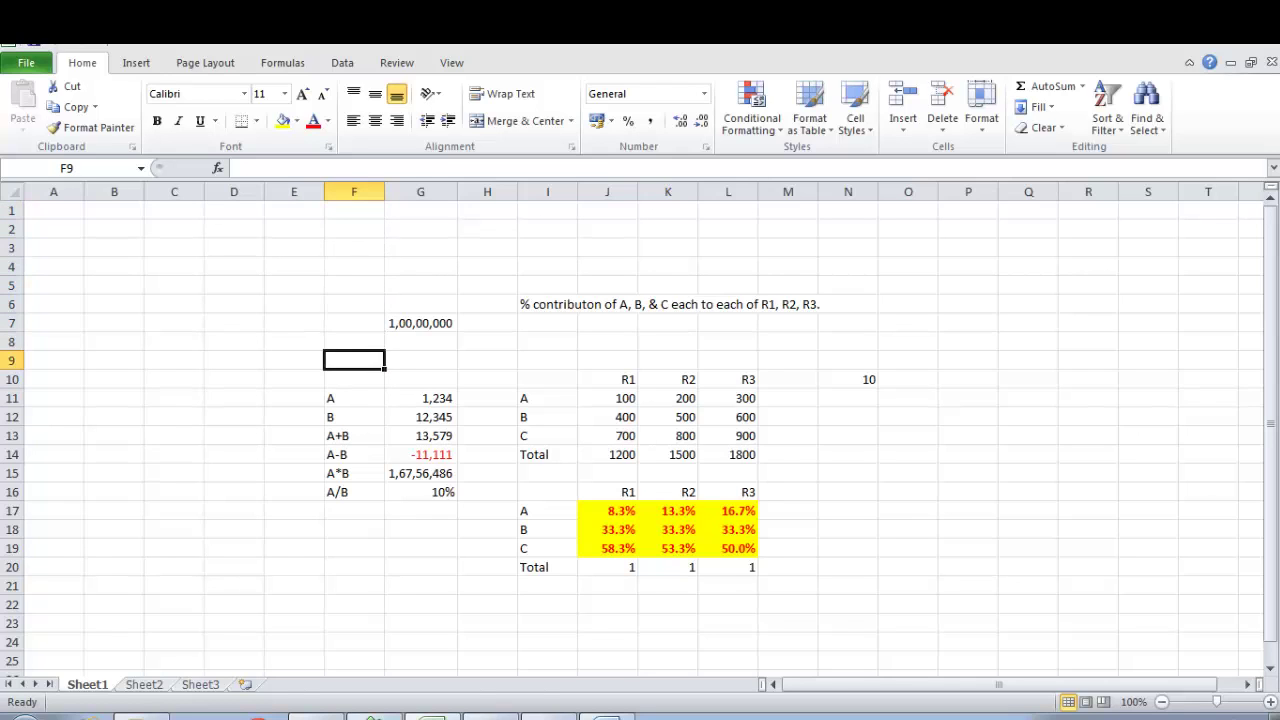
{"action": "key", "text": "ctrl+Up"}
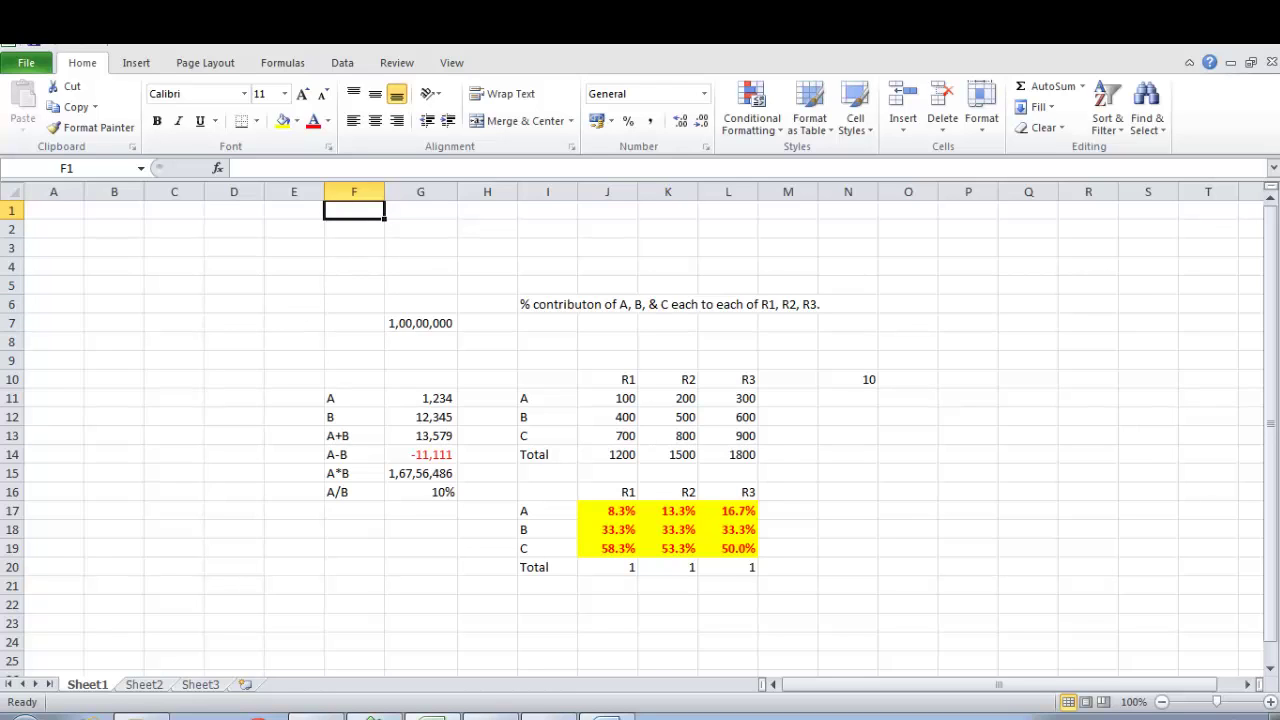
Jump repeatedly between F1 and the first filled cell F11, ending on F11.
{"action": "key", "text": "ctrl+Down"}
{"action": "key", "text": "ctrl+Up"}
{"action": "key", "text": "ctrl+Down"}
{"action": "key", "text": "ctrl+Up"}
{"action": "key", "text": "ctrl+Down"}
{"action": "key", "text": "ctrl+Up"}
{"action": "key", "text": "ctrl+Down"}
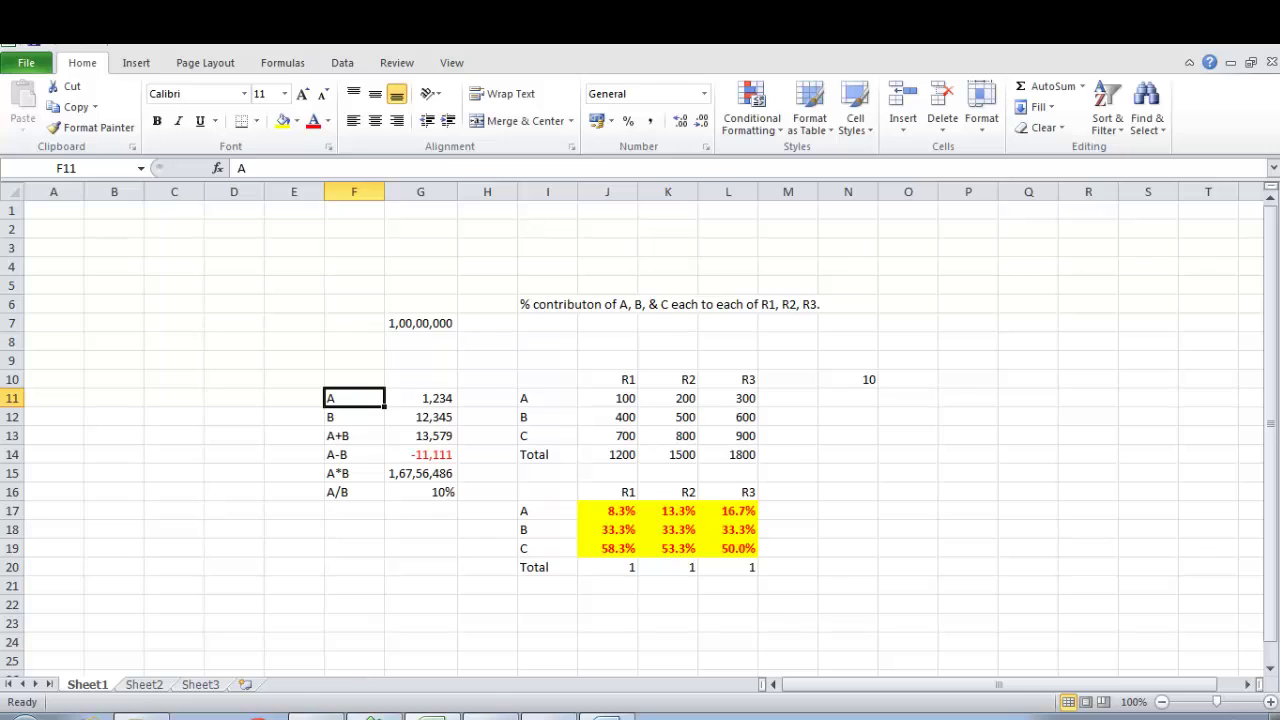
Jump between the first and last filled cells of column F, F11 and F16, and return to F1.
{"action": "key", "text": "ctrl+Down"}
{"action": "key", "text": "ctrl+Up"}
{"action": "key", "text": "ctrl+Up"}
{"action": "key", "text": "ctrl+Down"}
{"action": "key", "text": "ctrl+Down"}
{"action": "key", "text": "ctrl+Up"}
{"action": "key", "text": "ctrl+Up"}
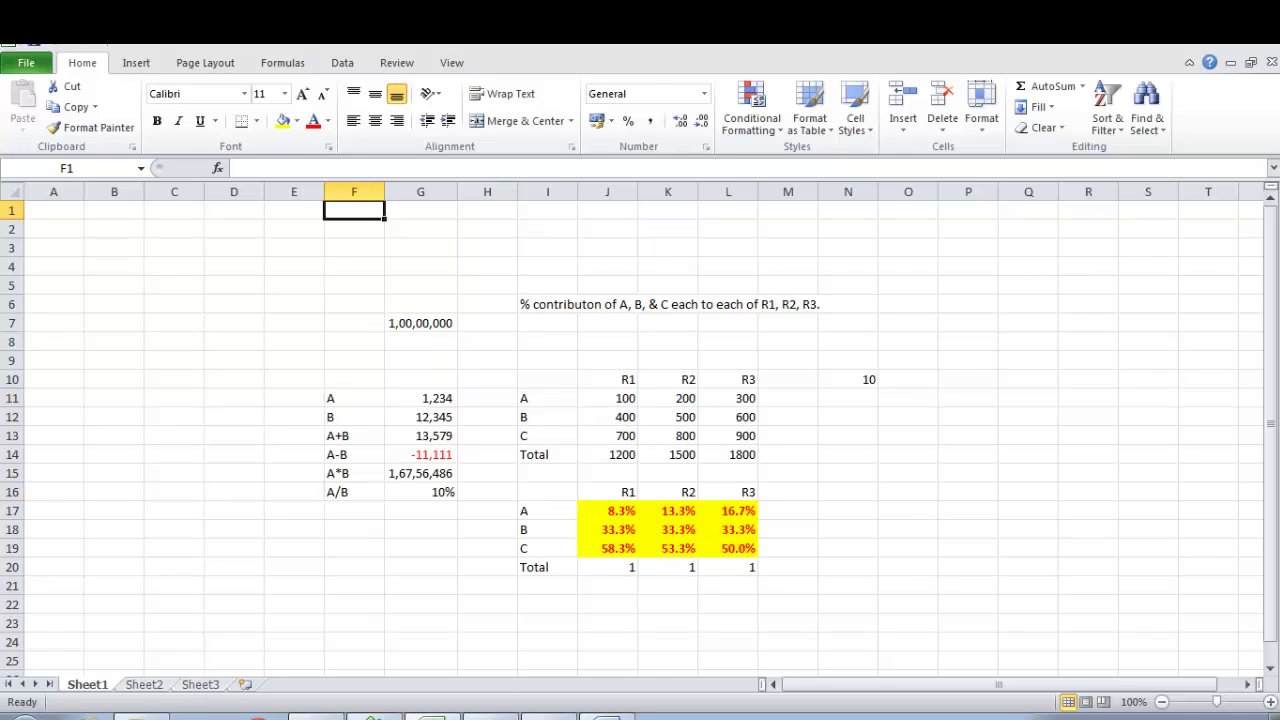
Jump down to F11 and across the data blocks of row 11 to column L, ending on the R3 header in L10.
{"action": "key", "text": "ctrl+Down"}
{"action": "key", "text": "ctrl+Right"}
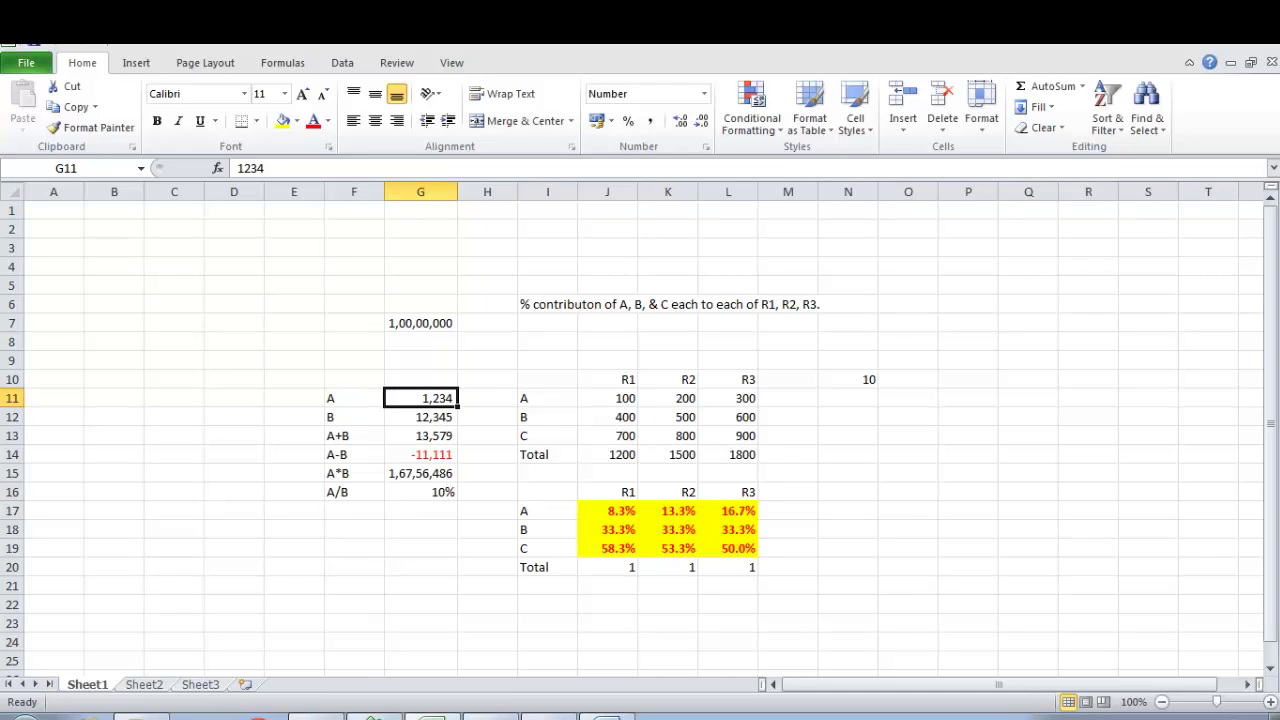
{"action": "key", "text": "ctrl+Right"}
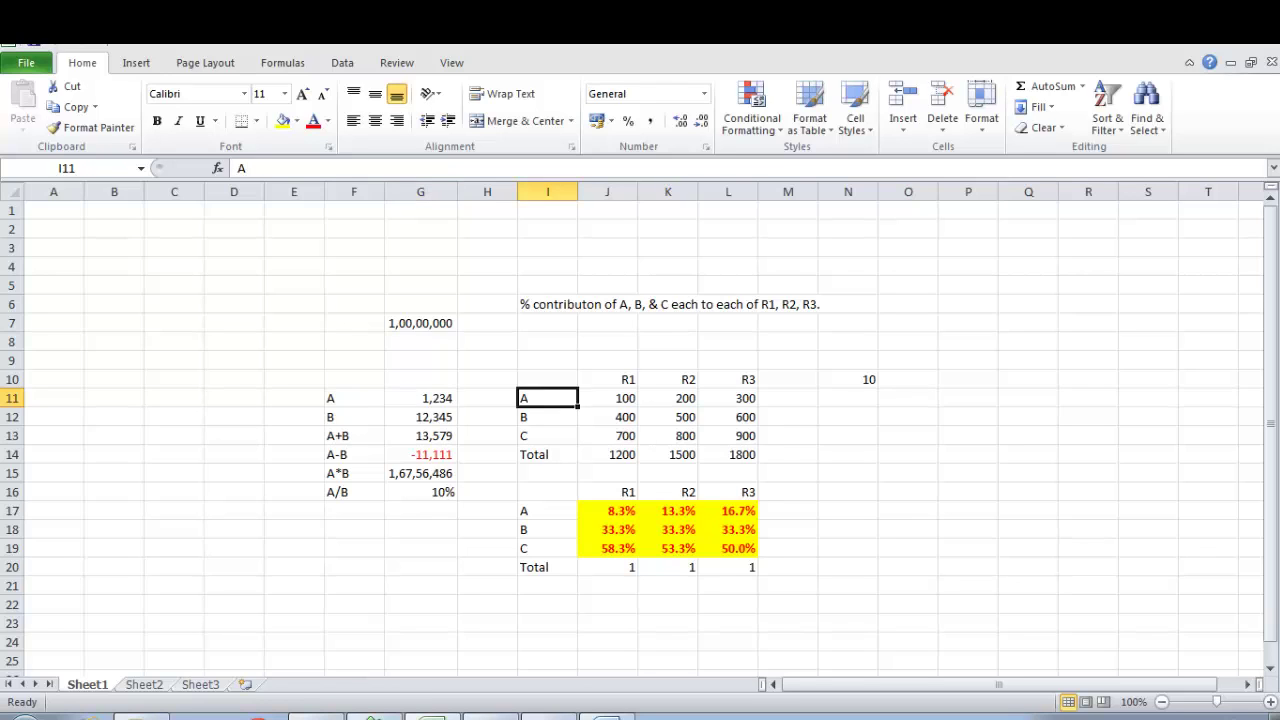
{"action": "key", "text": "ctrl+Right"}
{"action": "key", "text": "Up"}
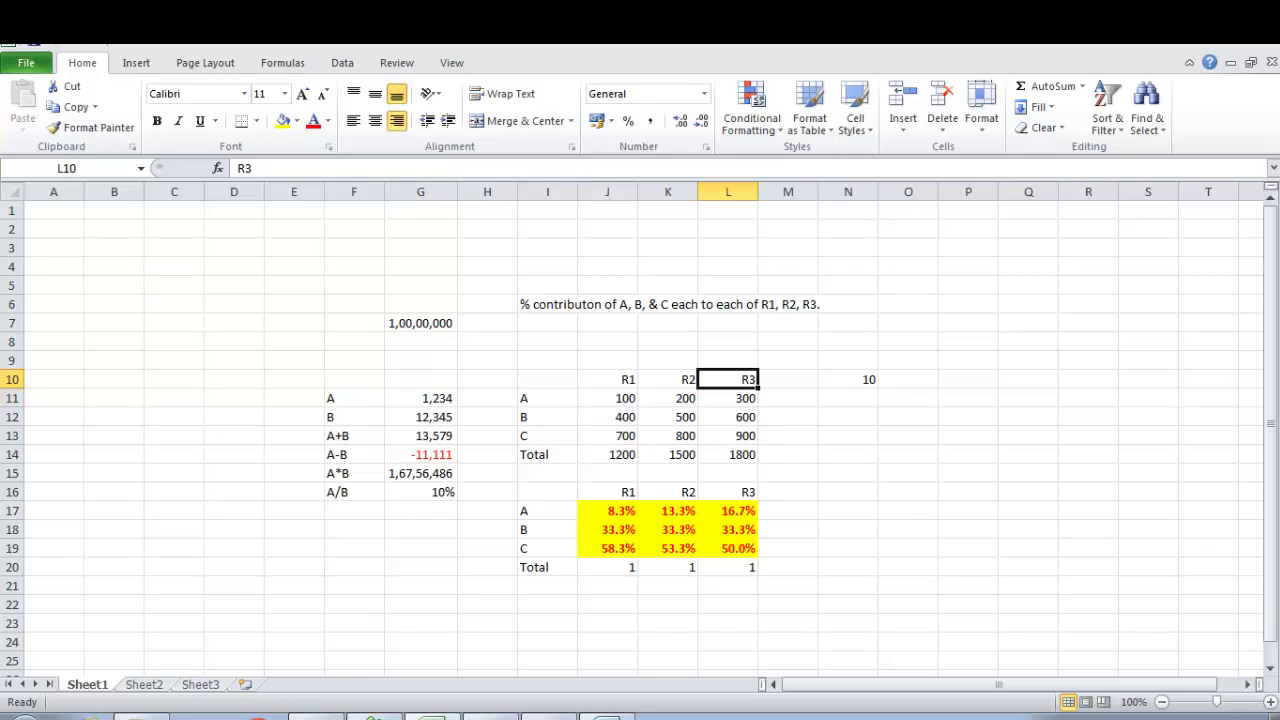
Jump through the data block edges in column L from L1 to L20, and across and up column I to I14.
{"action": "key", "text": "ctrl+Up"}
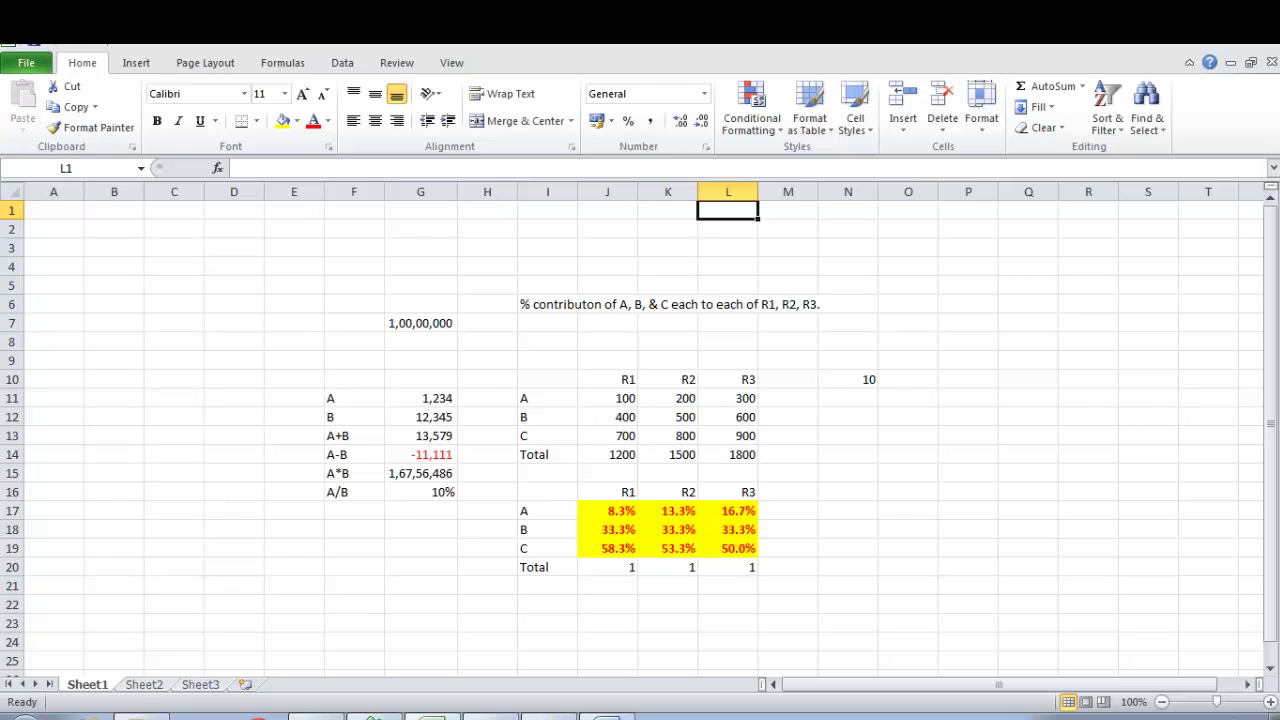
{"action": "key", "text": "ctrl+Down"}
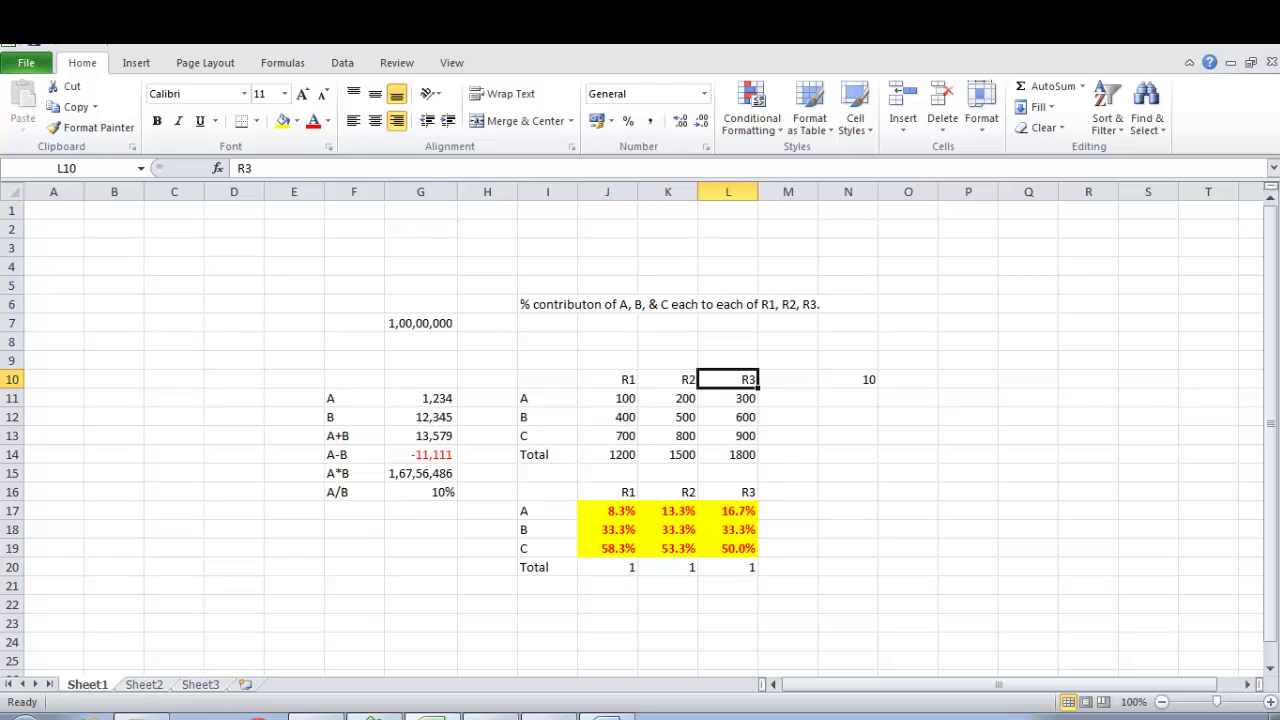
{"action": "key", "text": "ctrl+Down"}
{"action": "key", "text": "ctrl+Down"}
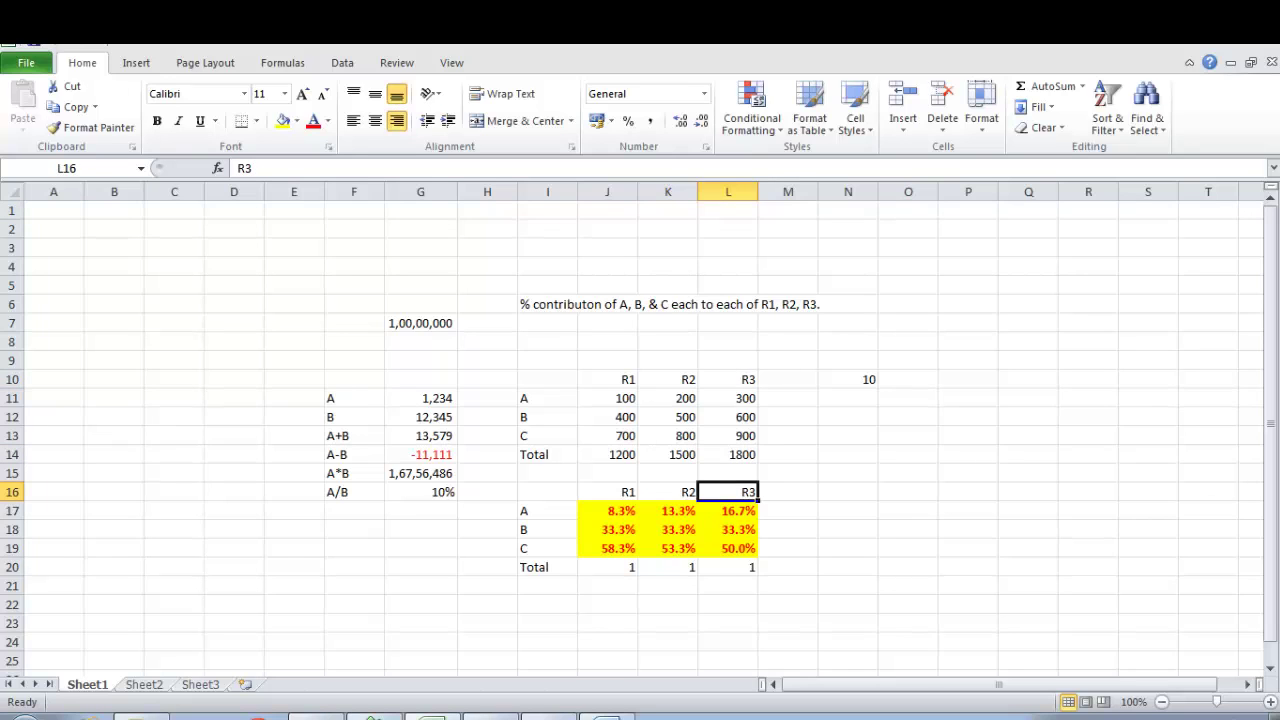
{"action": "key", "text": "ctrl+Down"}
{"action": "key", "text": "ctrl+Left"}
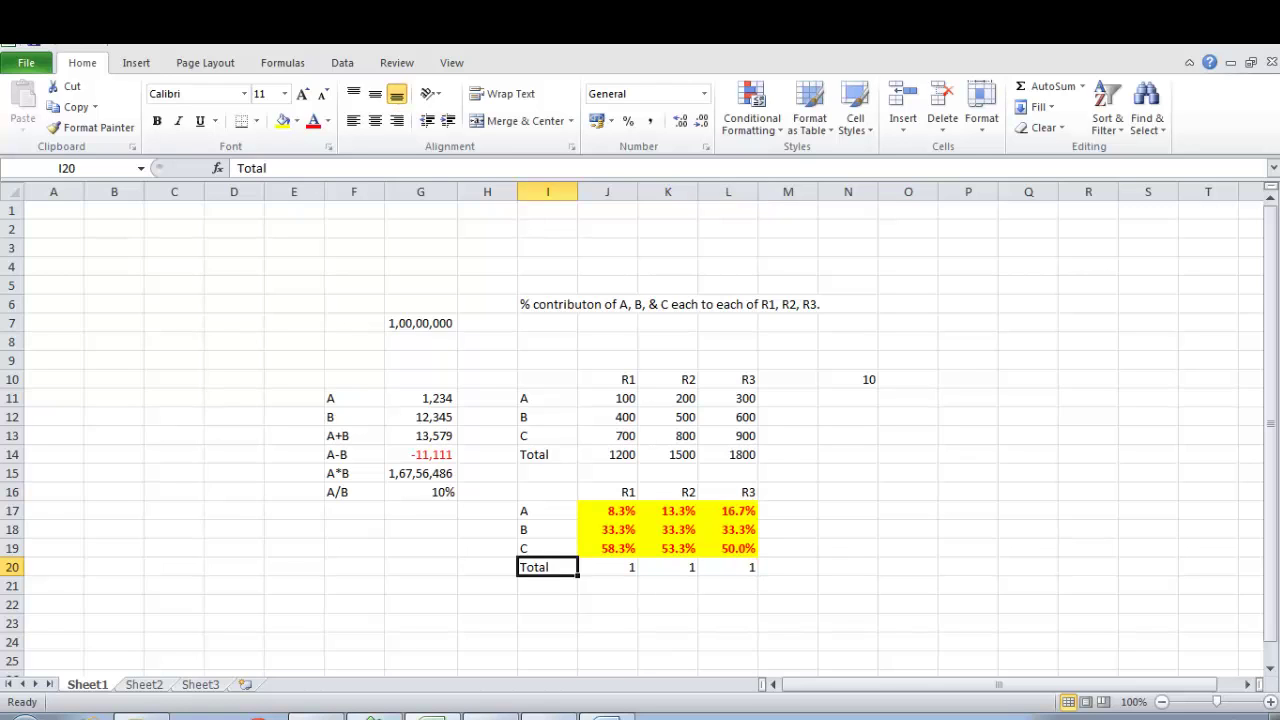
{"action": "key", "text": "ctrl+Up"}
{"action": "key", "text": "ctrl+Up"}
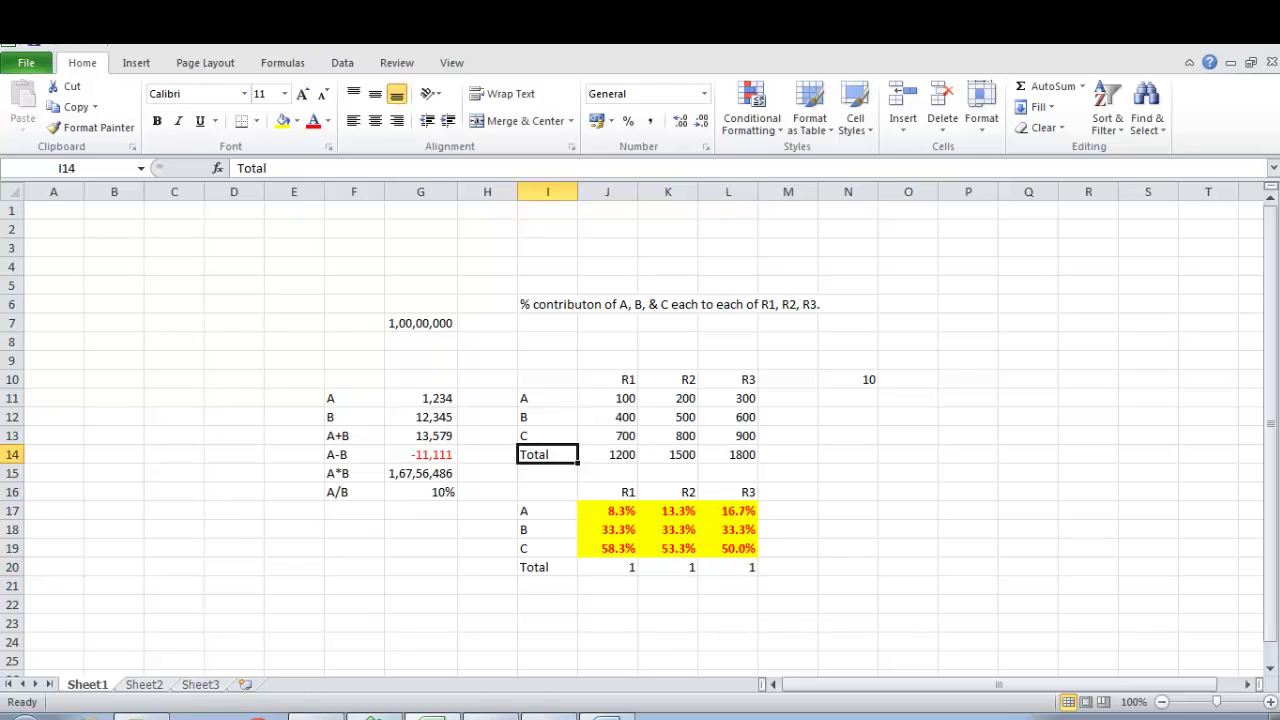
Jump along row 14 to the sheet's last column and down to its last cell, XFD1048576.
{"action": "key", "text": "ctrl+Right"}
{"action": "key", "text": "ctrl+Right"}
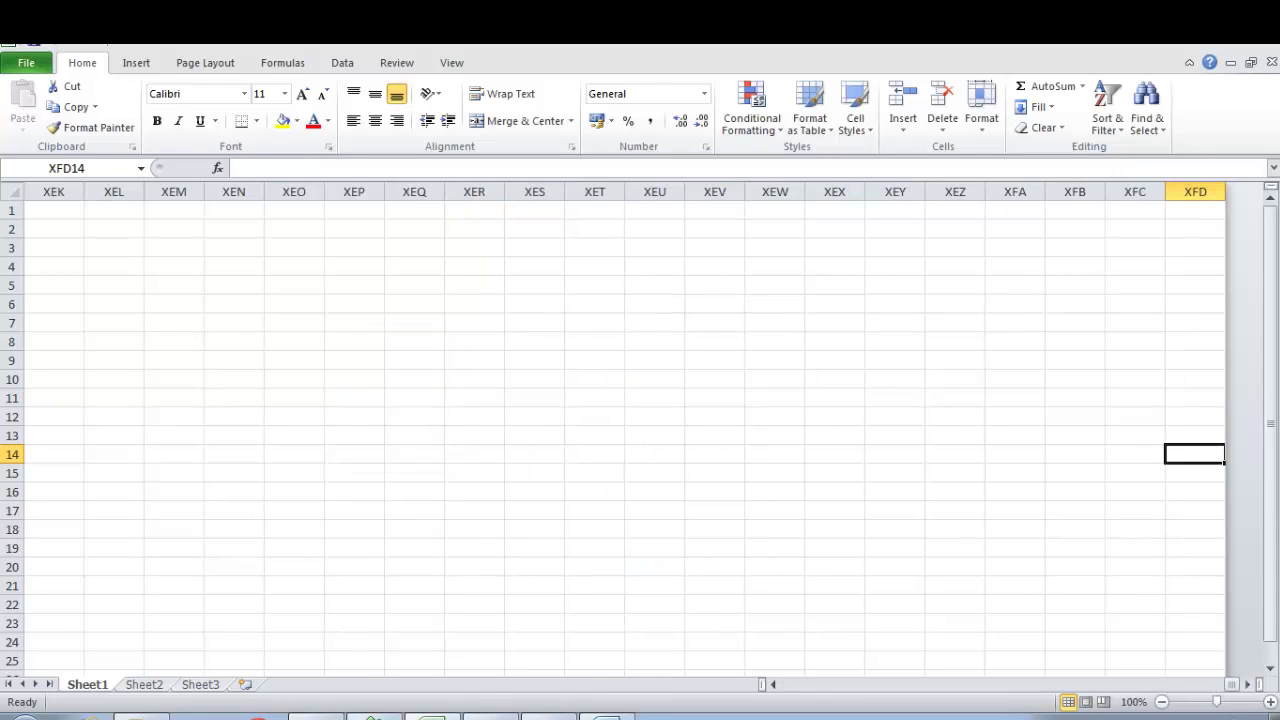
{"action": "key", "text": "ctrl+Down"}
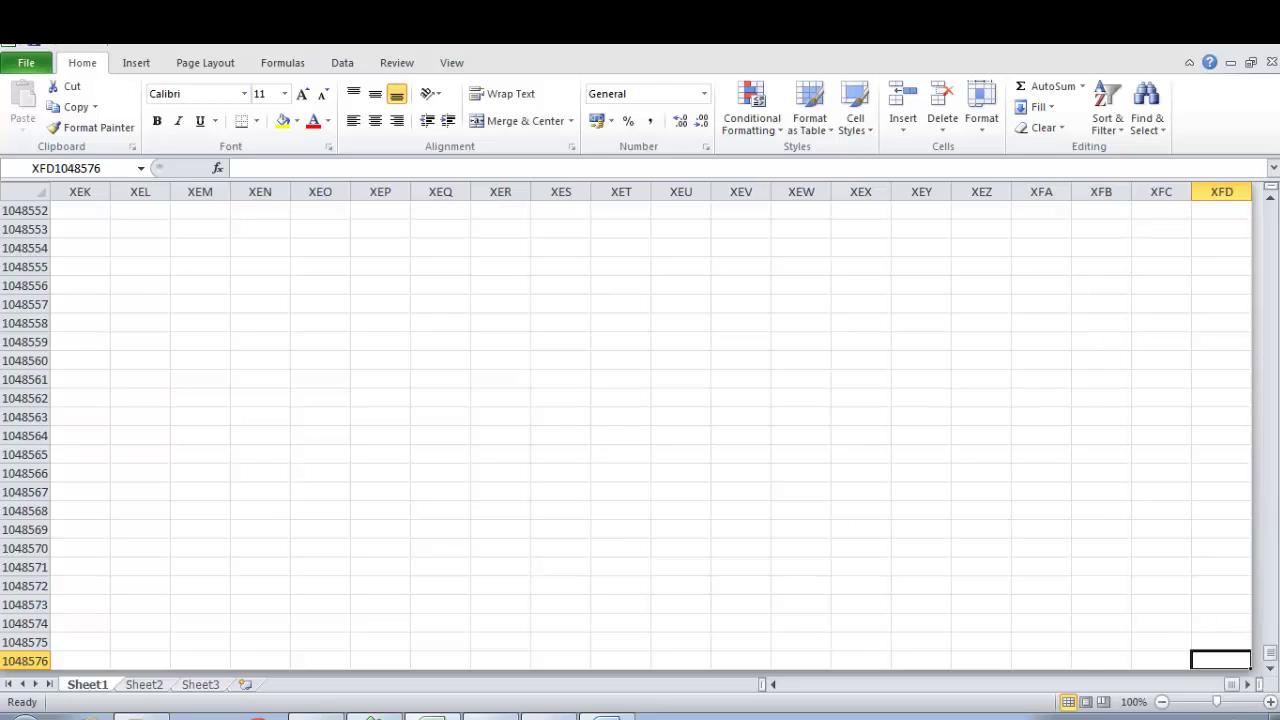
Jump back along the sheet edges to A1 and move along row 1 to K1.
{"action": "key", "text": "ctrl+Left"}
{"action": "key", "text": "ctrl+Up"}
{"action": "key", "text": "Right"}
{"action": "key", "text": "Right"}
{"action": "key", "text": "Right"}
{"action": "key", "text": "Right"}
{"action": "key", "text": "Right"}
{"action": "key", "text": "Right"}
{"action": "key", "text": "Right"}
{"action": "key", "text": "Right"}
{"action": "key", "text": "Right"}
{"action": "key", "text": "Right"}
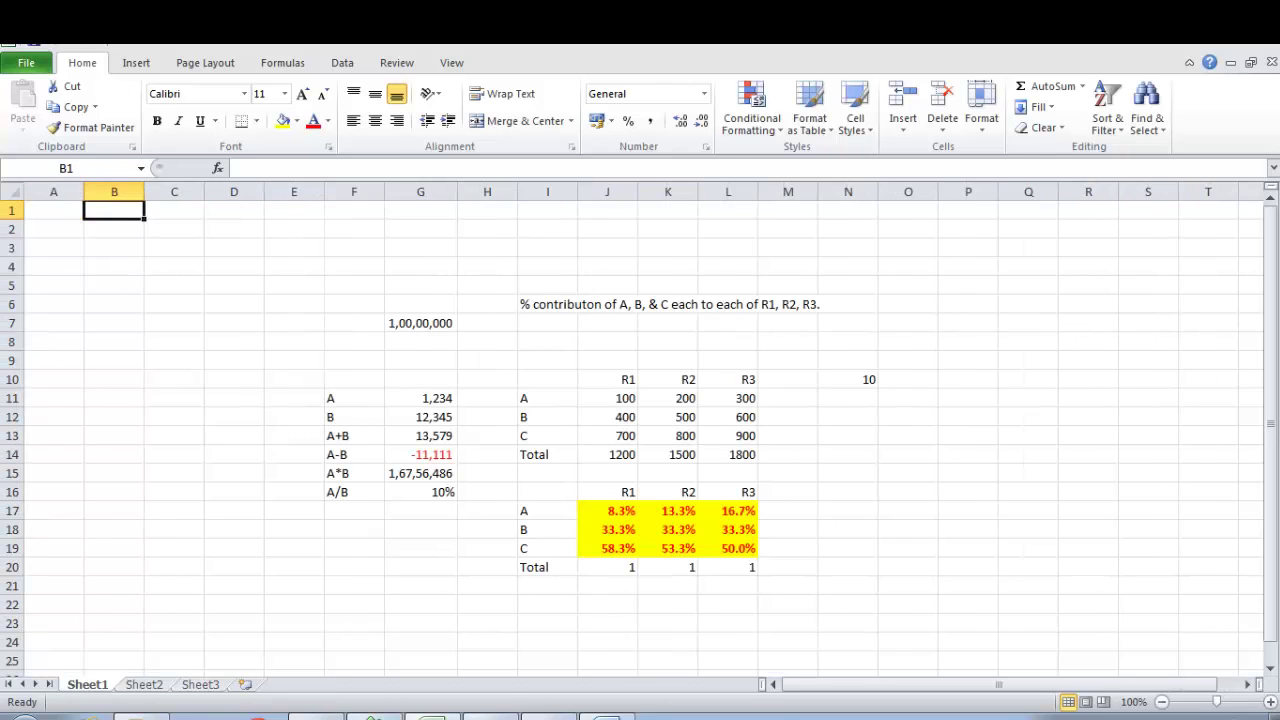
Jump through the data block edges in column K down to K20 and back up to K1.
{"action": "key", "text": "ctrl+Down"}
{"action": "key", "text": "ctrl+Down"}
{"action": "key", "text": "ctrl+Up"}
{"action": "key", "text": "ctrl+Down"}
{"action": "key", "text": "ctrl+Down"}
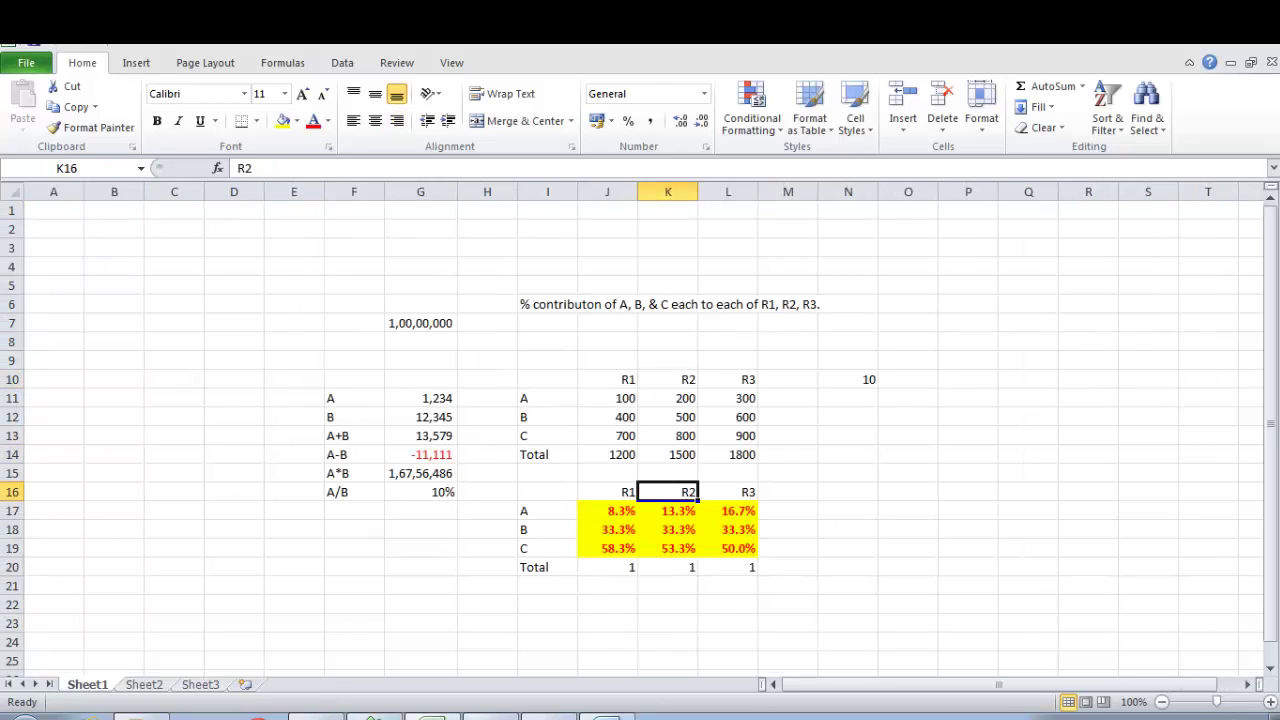
{"action": "key", "text": "ctrl+Down"}
{"action": "key", "text": "ctrl+Up"}
{"action": "key", "text": "ctrl+Up"}
{"action": "key", "text": "ctrl+Up"}
{"action": "key", "text": "ctrl+Up"}
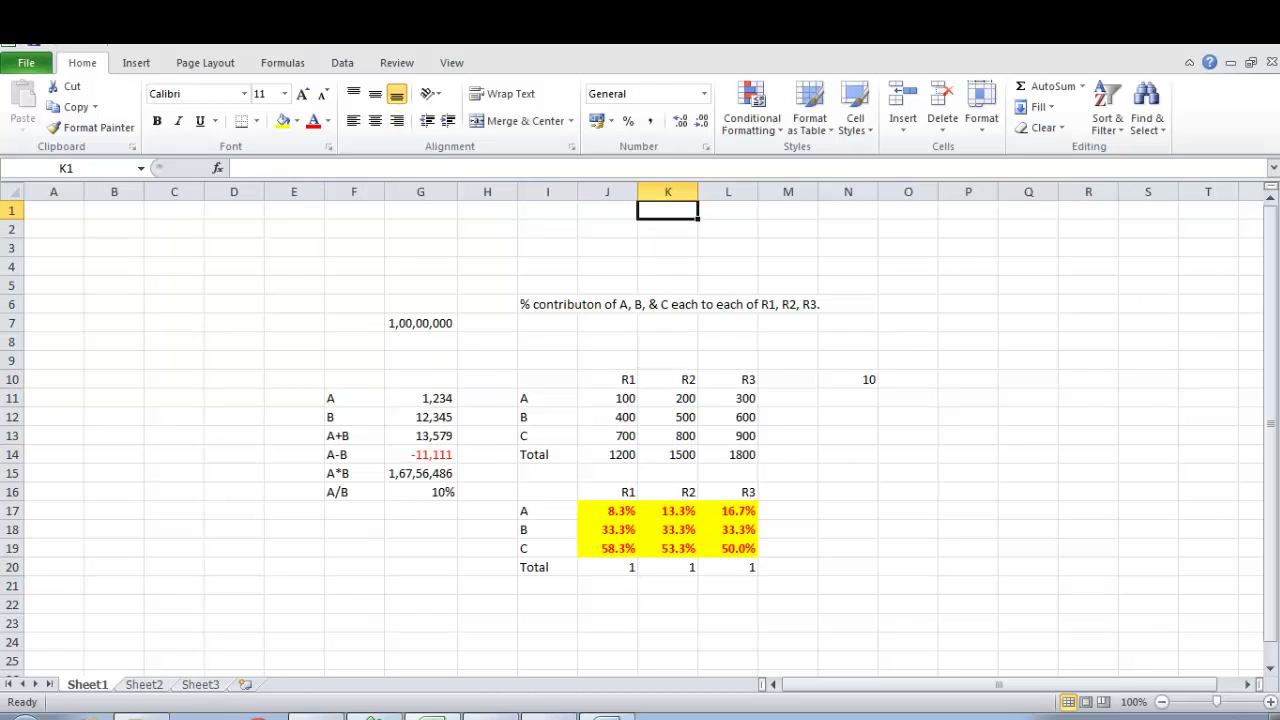
Jump between the data edges in column K from K1 to K14 and back, ending on cell I10 via row 10.
{"action": "key", "text": "ctrl+Down"}
{"action": "key", "text": "ctrl+Down"}
{"action": "key", "text": "ctrl+Up"}
{"action": "key", "text": "ctrl+Up"}
{"action": "key", "text": "ctrl+Down"}
{"action": "key", "text": "ctrl+Left"}
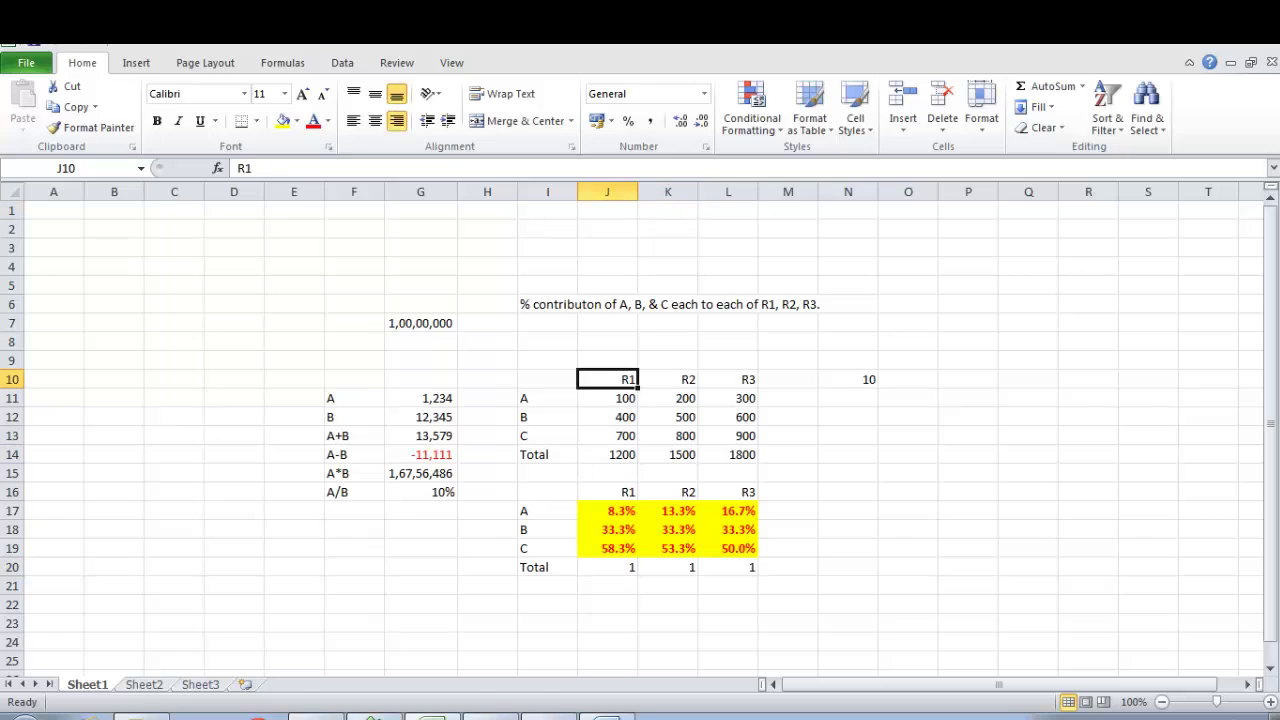
{"action": "key", "text": "Left"}
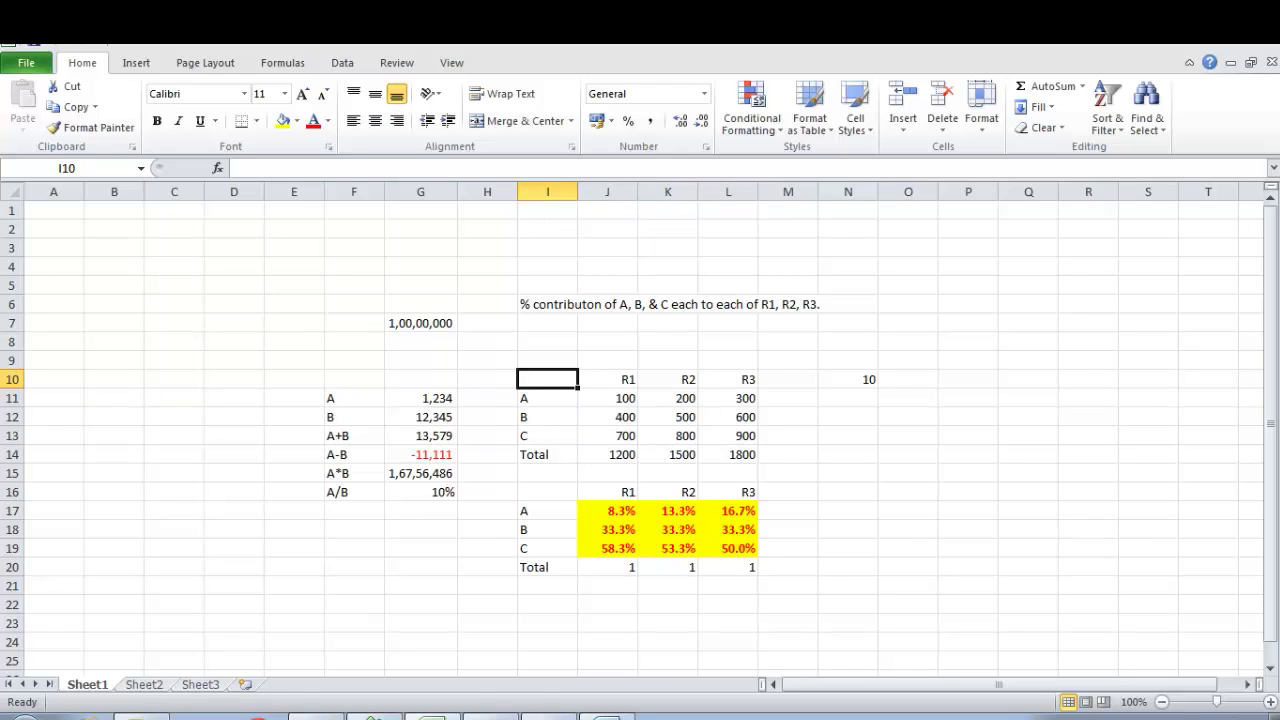
Select the whole upper table from I10 to L14, extending the selection cell by cell.
{"action": "key", "text": "shift+Down"}
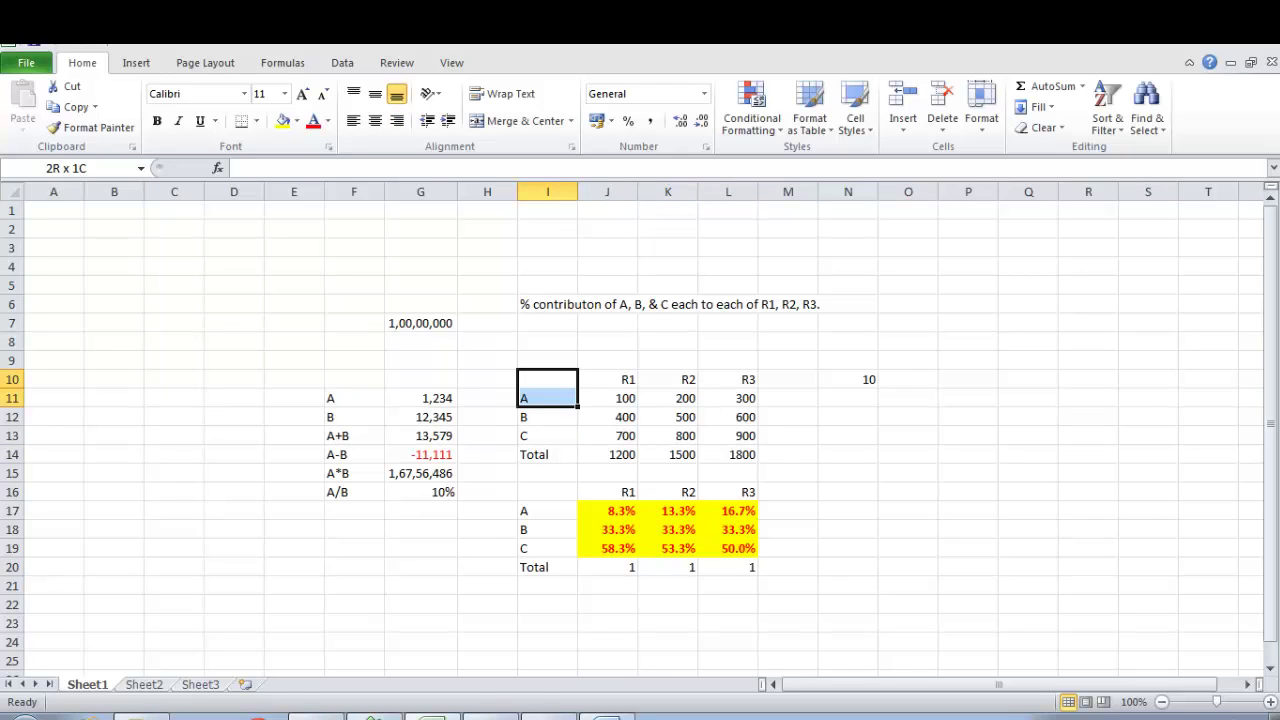
{"action": "key", "text": "shift+Down"}
{"action": "key", "text": "shift+Down"}
{"action": "key", "text": "shift+Down"}
{"action": "key", "text": "shift+Right"}
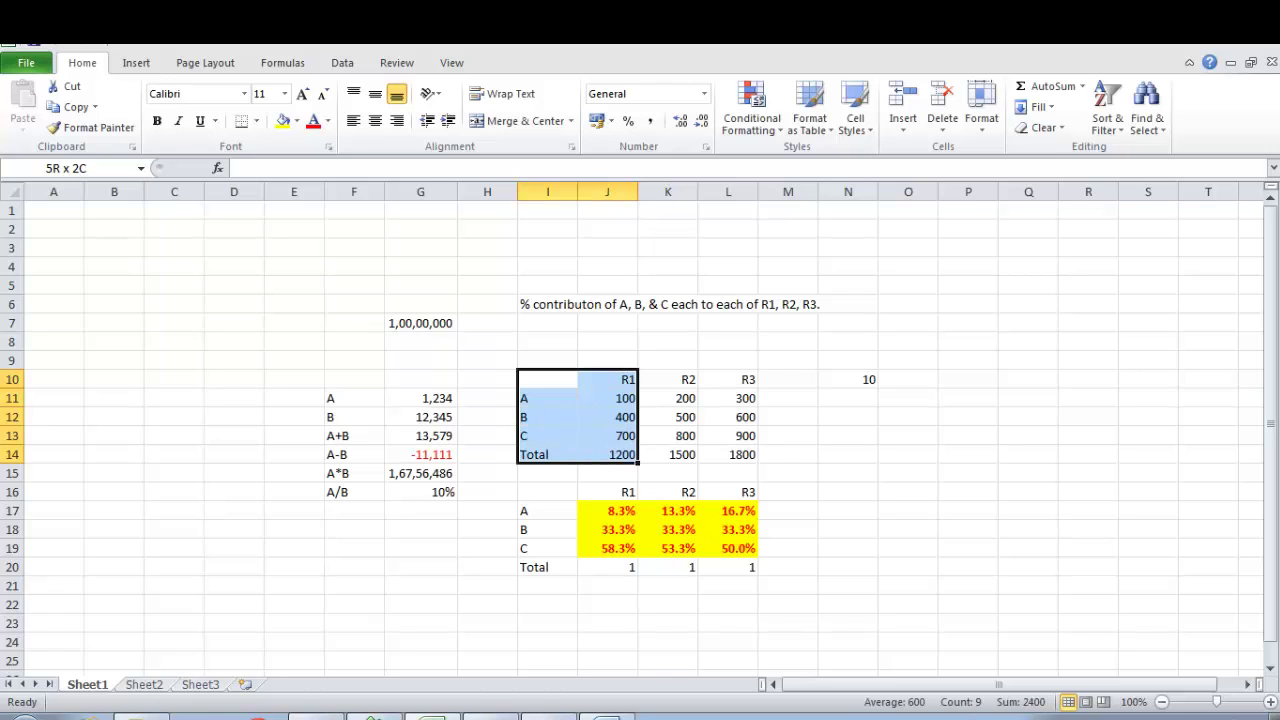
{"action": "key", "text": "shift+Right"}
{"action": "key", "text": "shift+Right"}
Select the upper table's headers, numbers and totals starting from J10 through L14.
{"action": "key", "text": "Right"}
{"action": "key", "text": "shift+Down"}
{"action": "key", "text": "shift+Down"}
{"action": "key", "text": "shift+Down"}
{"action": "key", "text": "shift+Down"}
{"action": "key", "text": "shift+Right"}
{"action": "key", "text": "shift+Right"}
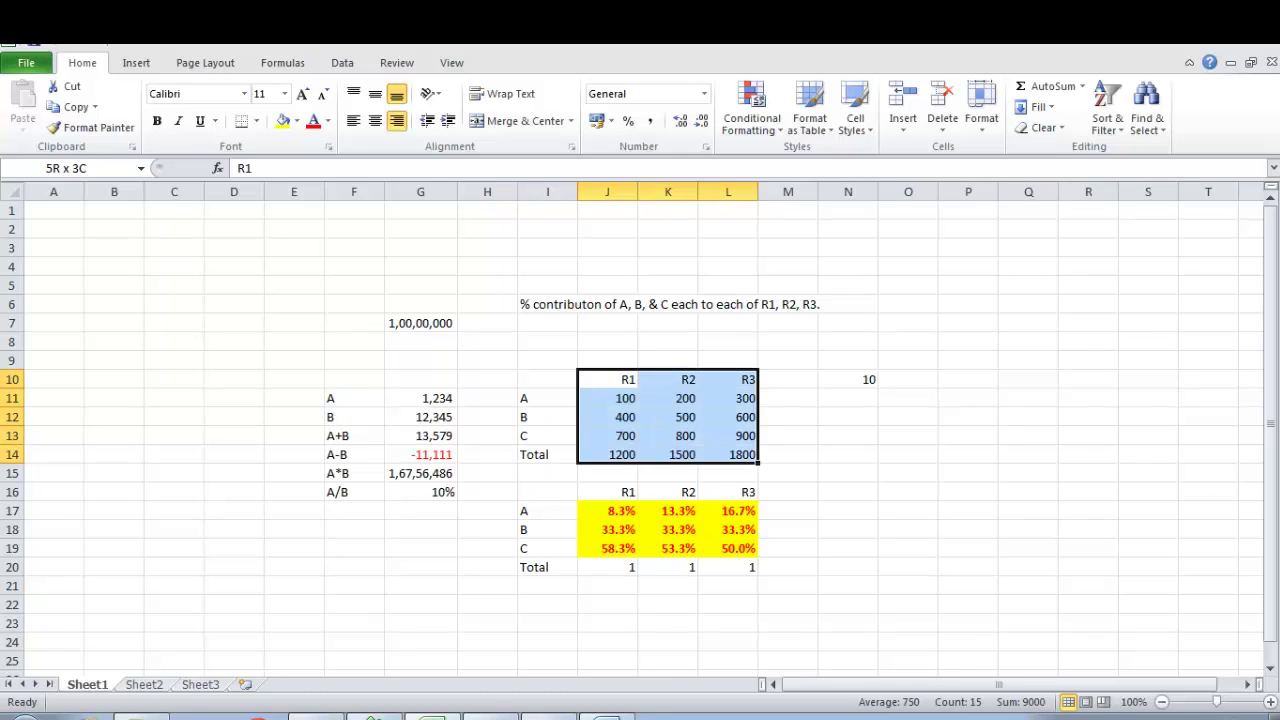
Select the same block of the upper table in reverse, from L10 down and across to J14.
{"action": "key", "text": "Right"}
{"action": "key", "text": "Right"}
{"action": "key", "text": "shift+Down"}
{"action": "key", "text": "shift+Down"}
{"action": "key", "text": "shift+Down"}
{"action": "key", "text": "shift+Down"}
{"action": "key", "text": "shift+Left"}
{"action": "key", "text": "shift+Left"}
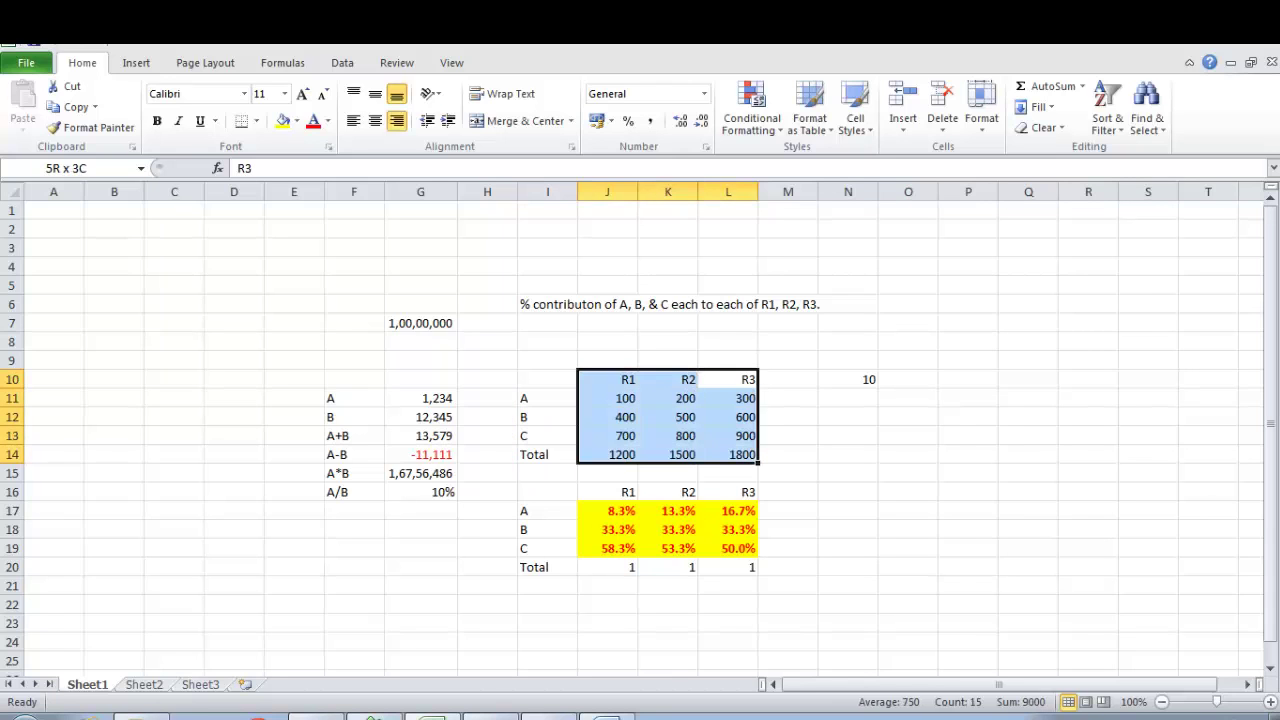
Select the lower percentage table from L16 to J20, and move to cell K16.
{"action": "key", "text": "ctrl+Down"}
{"action": "key", "text": "Down"}
{"action": "key", "text": "Down"}
{"action": "key", "text": "shift+Down"}
{"action": "key", "text": "shift+Down"}
{"action": "key", "text": "shift+Down"}
{"action": "key", "text": "shift+Down"}
{"action": "key", "text": "shift+Left"}
{"action": "key", "text": "shift+Left"}
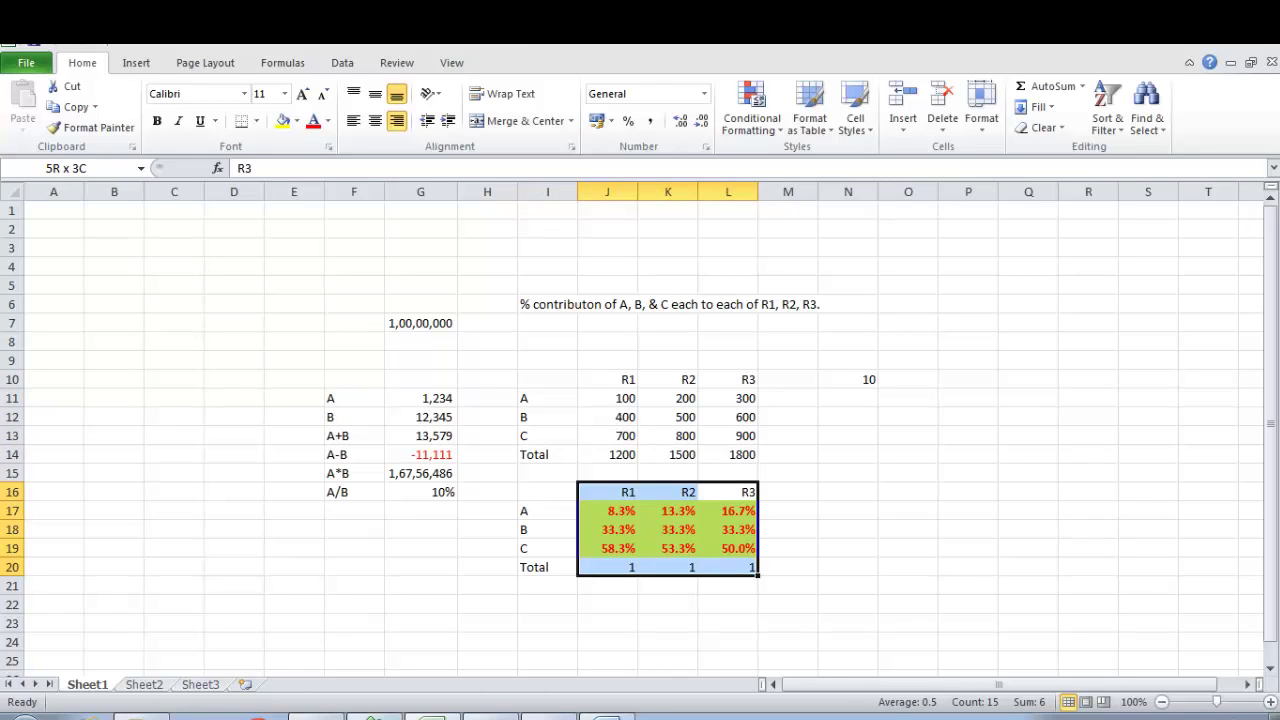
{"action": "key", "text": "Right"}
{"action": "key", "text": "Left"}
{"action": "key", "text": "Left"}
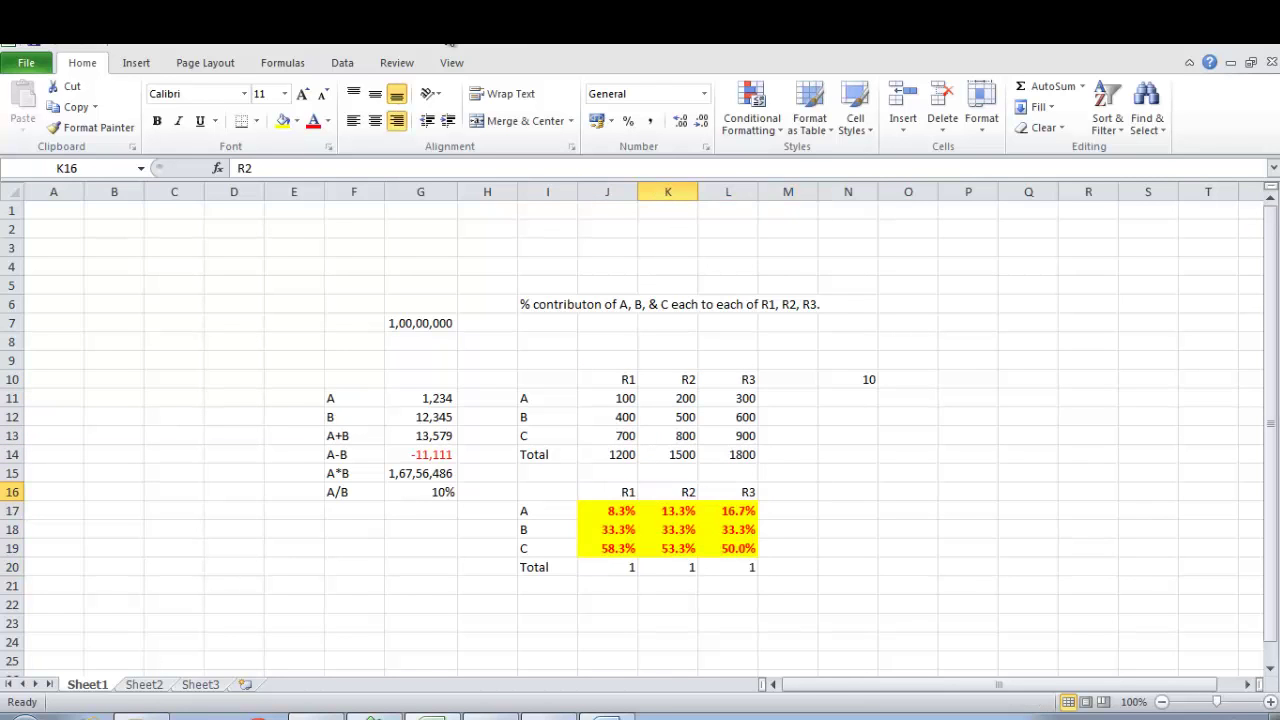
Switch to the Word shortcut list and review the entries around Surfing across numbers/Cells, Percentage and Insert a new worksheet.
{"action": "key", "text": "alt+Tab"}
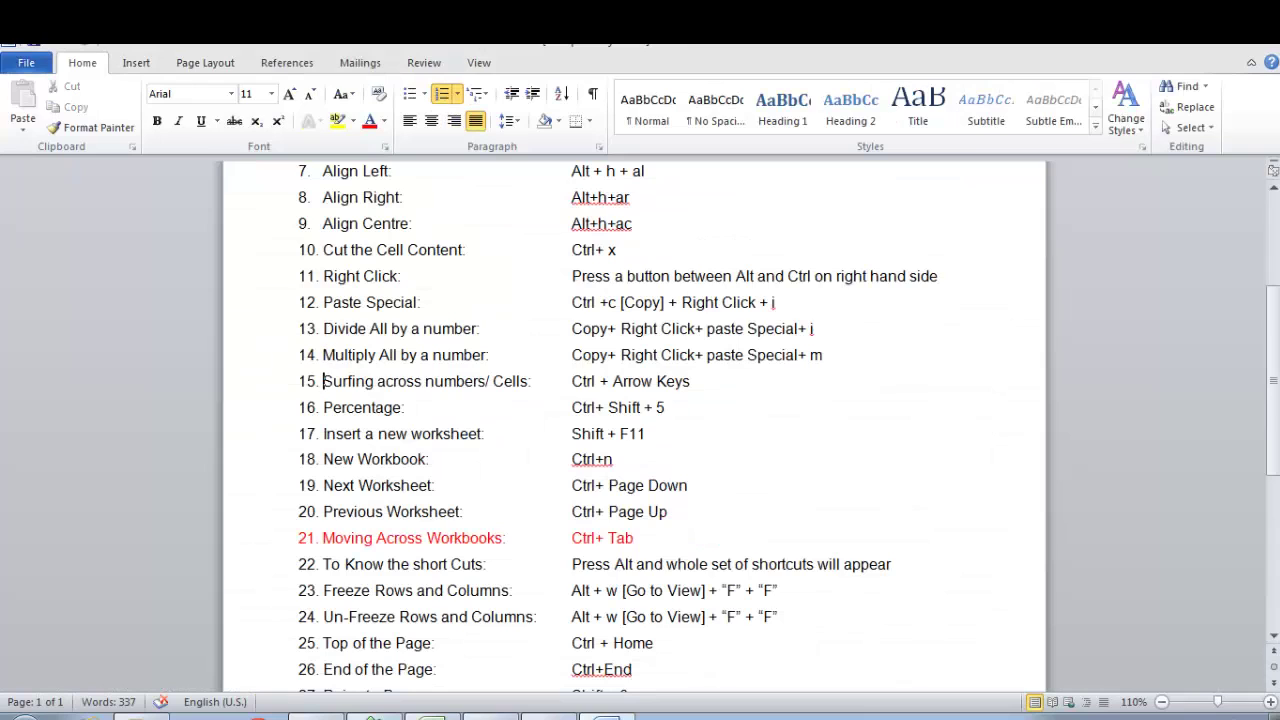
{"action": "key", "text": "Down"}
{"action": "key", "text": "Up"}
{"action": "key", "text": "Up"}
{"action": "key", "text": "Up"}
{"action": "key", "text": "Up"}
{"action": "key", "text": "Down"}
{"action": "key", "text": "Down"}
{"action": "key", "text": "Down"}
{"action": "key", "text": "Down"}
{"action": "key", "text": "Down"}
{"action": "key", "text": "Up"}
{"action": "key", "text": "Down"}
{"action": "key", "text": "Down"}
{"action": "key", "text": "Up"}
Switch back to Excel, insert two new worksheets between Sheet1 and Sheet2, and return to Sheet1.
{"action": "key", "text": "alt+Tab"}
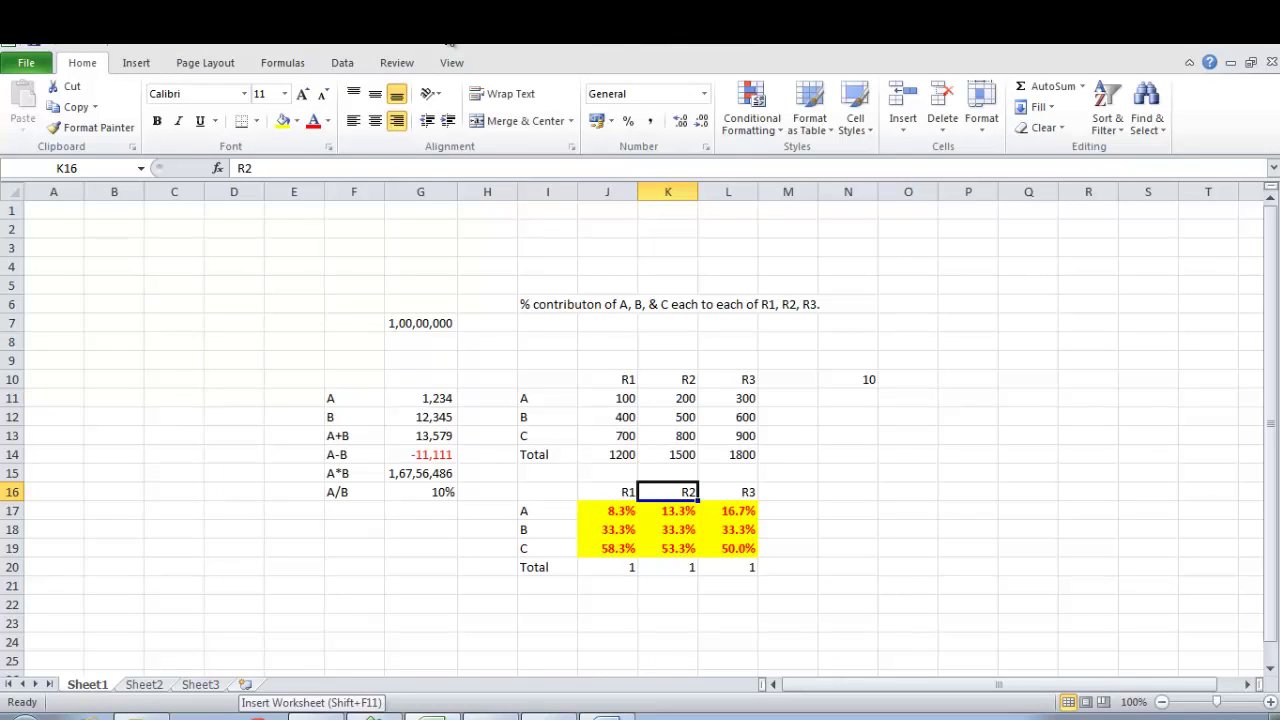
{"action": "key", "text": "ctrl+Page_Down"}
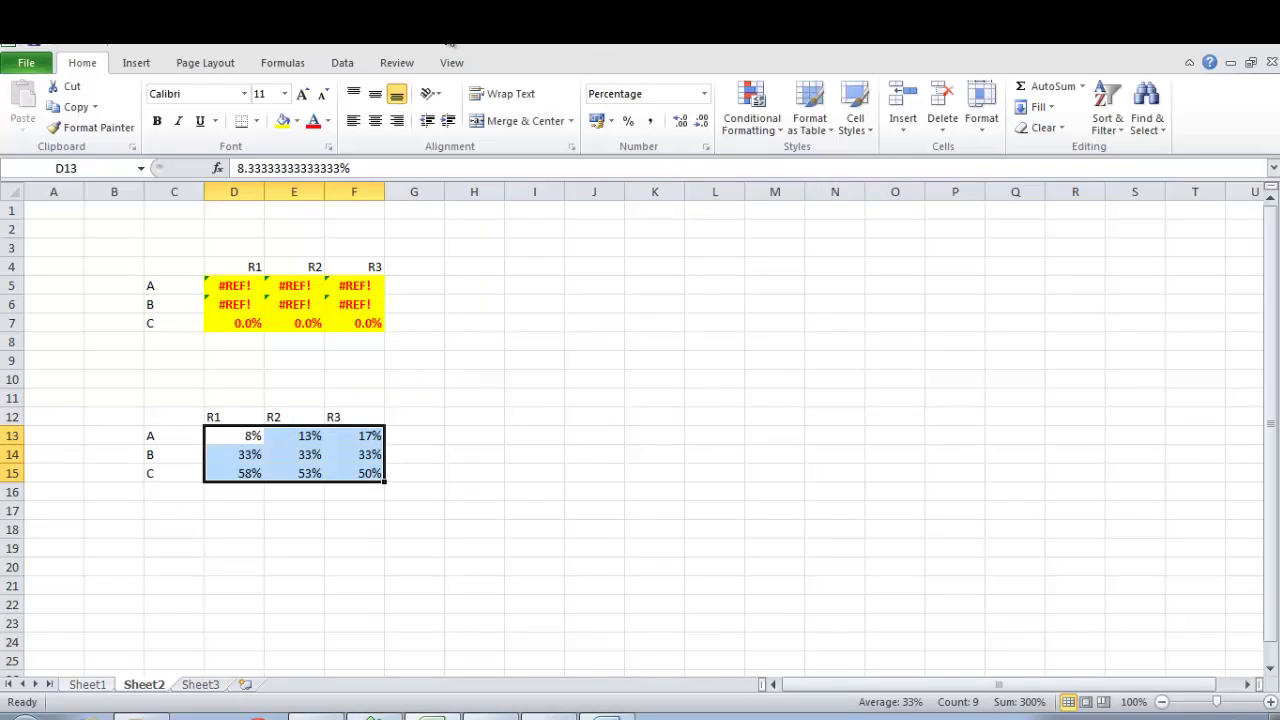
{"action": "key", "text": "XF86MonBrightnessUp"}
{"action": "key", "text": "XF86AudioMute"}
{"action": "key", "text": "shift+F11"}
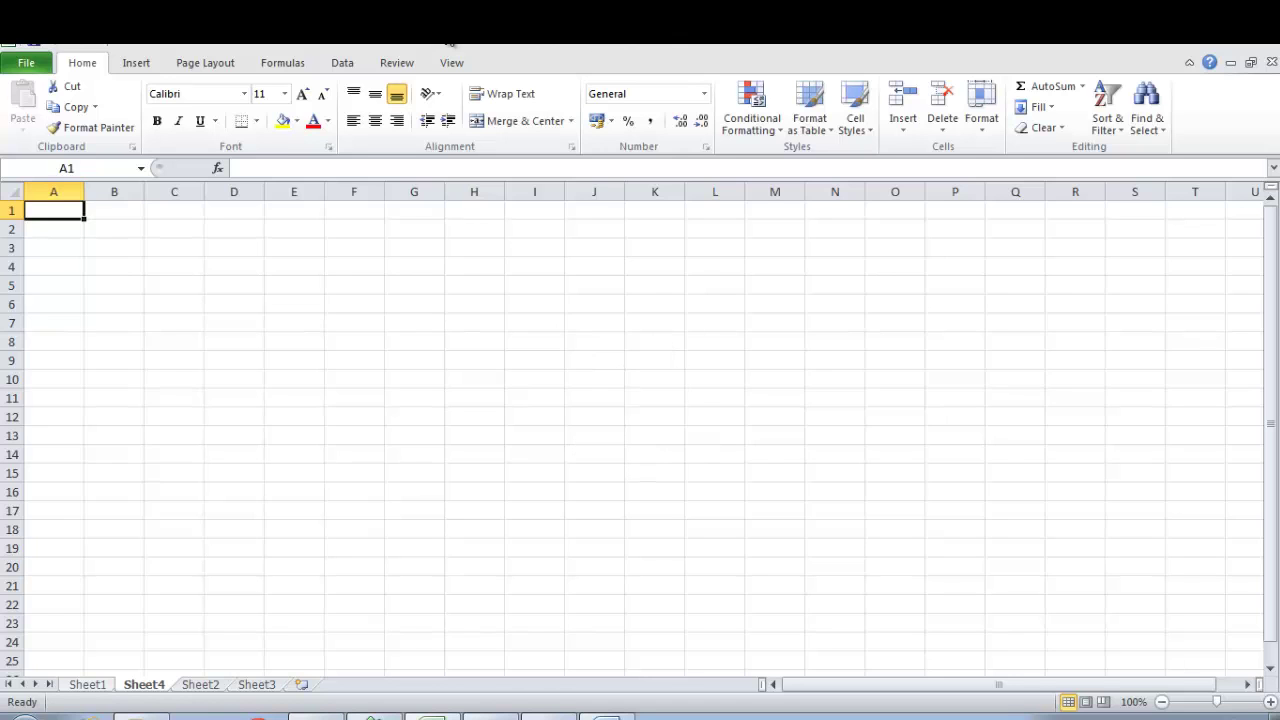
{"action": "key", "text": "shift+F11"}
{"action": "key", "text": "ctrl+Page_Up"}
Check the New Workbook entry in the Word list and create a new blank workbook in Excel.
{"action": "key", "text": "alt+Tab"}
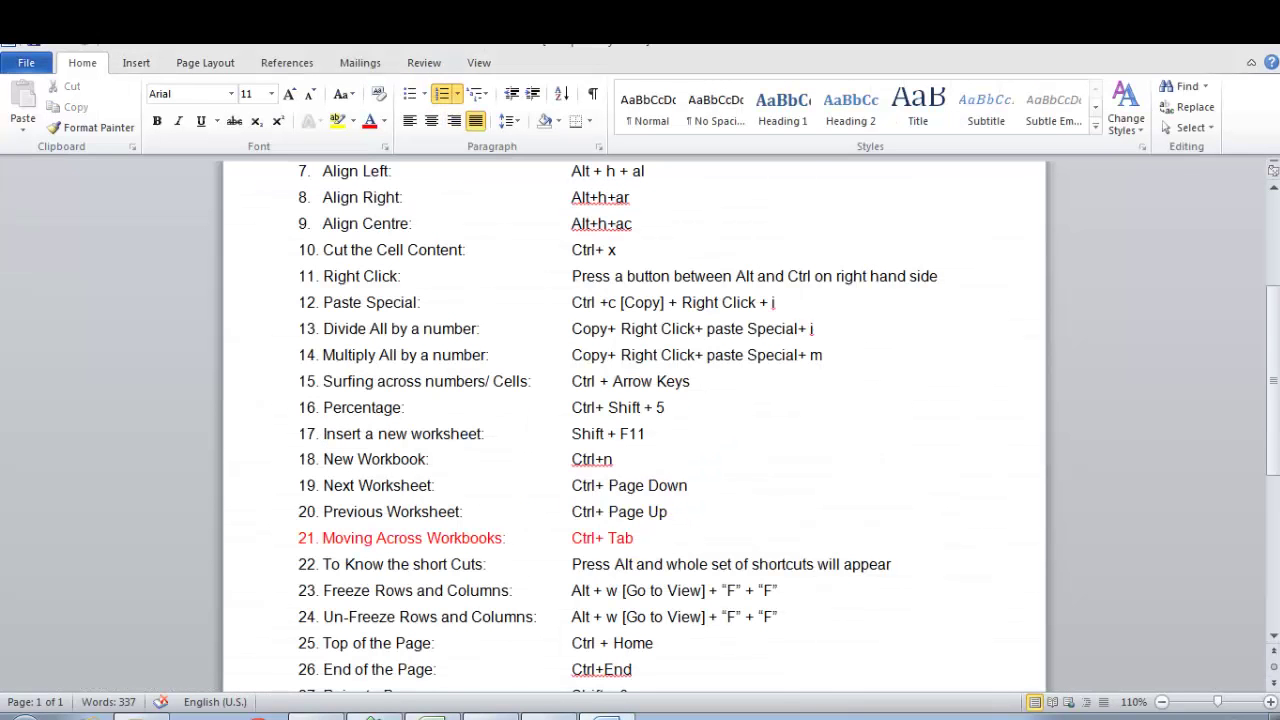
{"action": "key", "text": "Down"}
{"action": "key", "text": "alt+Tab"}
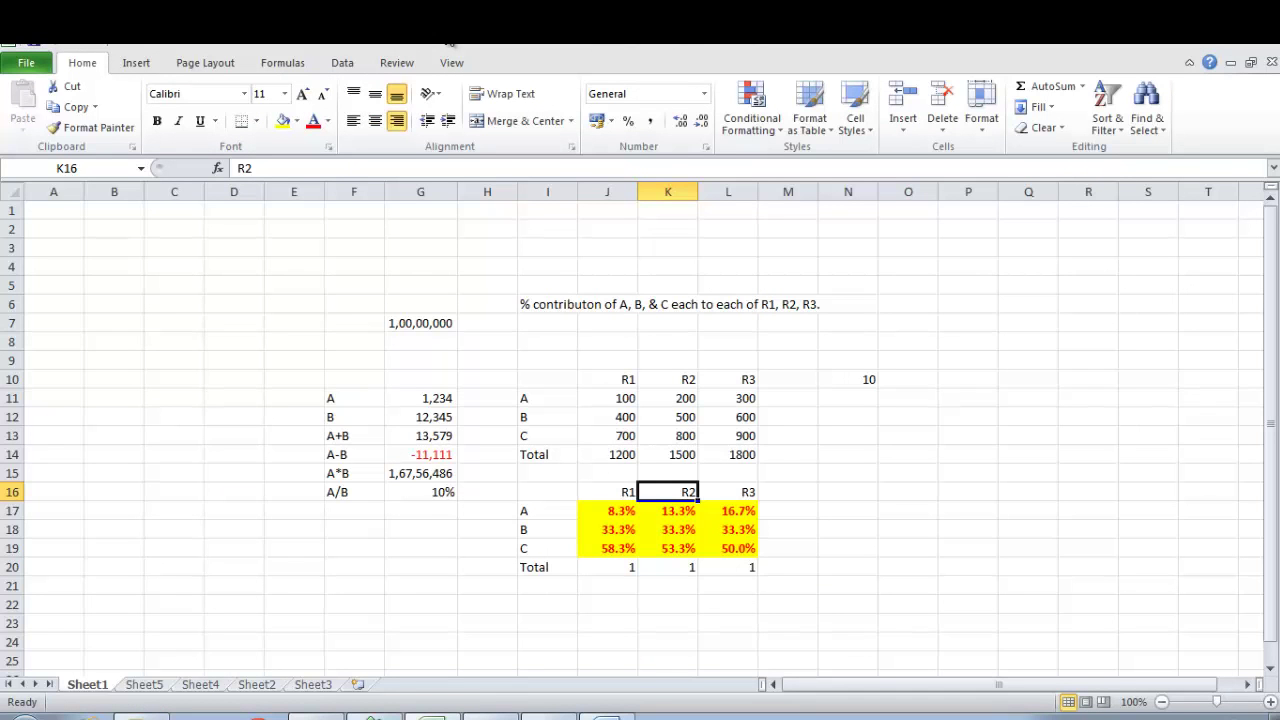
{"action": "key", "text": "alt+Tab"}
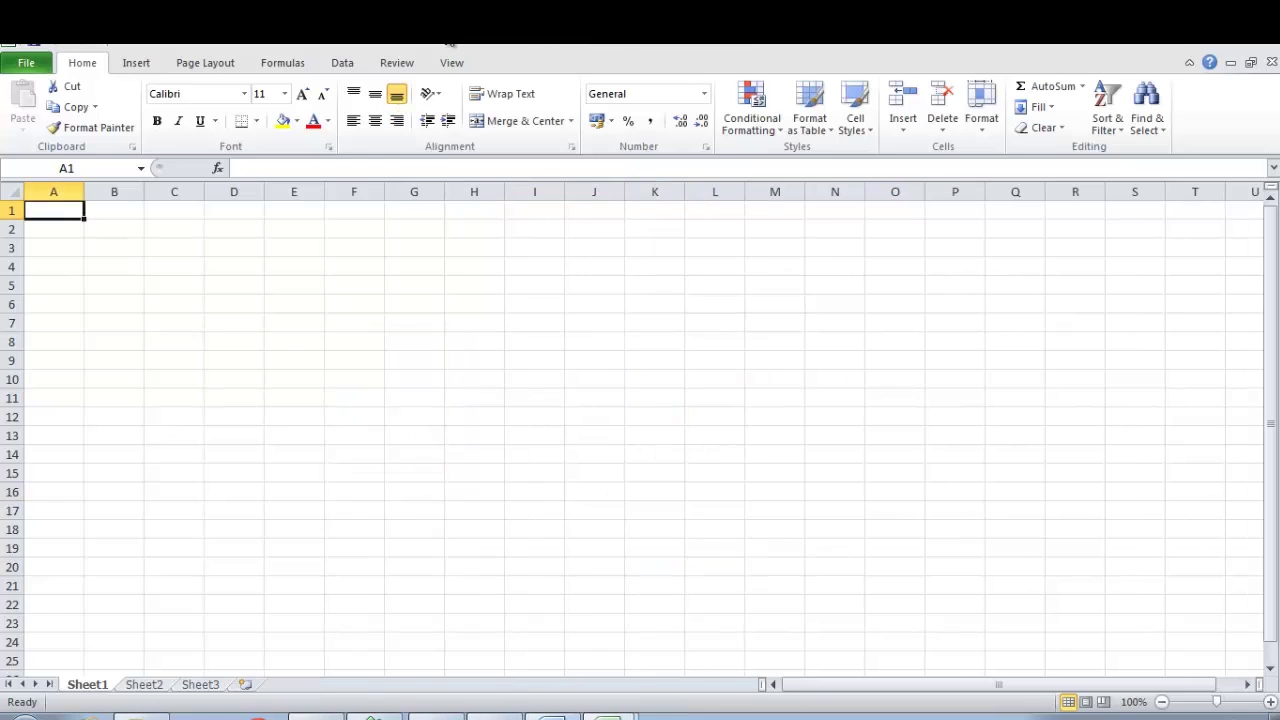
Switch through the open windows to the Word list and review the New Workbook, Next Worksheet and Previous Worksheet entries.
{"action": "key", "text": "alt+Tab"}
{"action": "key", "text": "alt+Tab"}
{"action": "key", "text": "alt+Tab"}
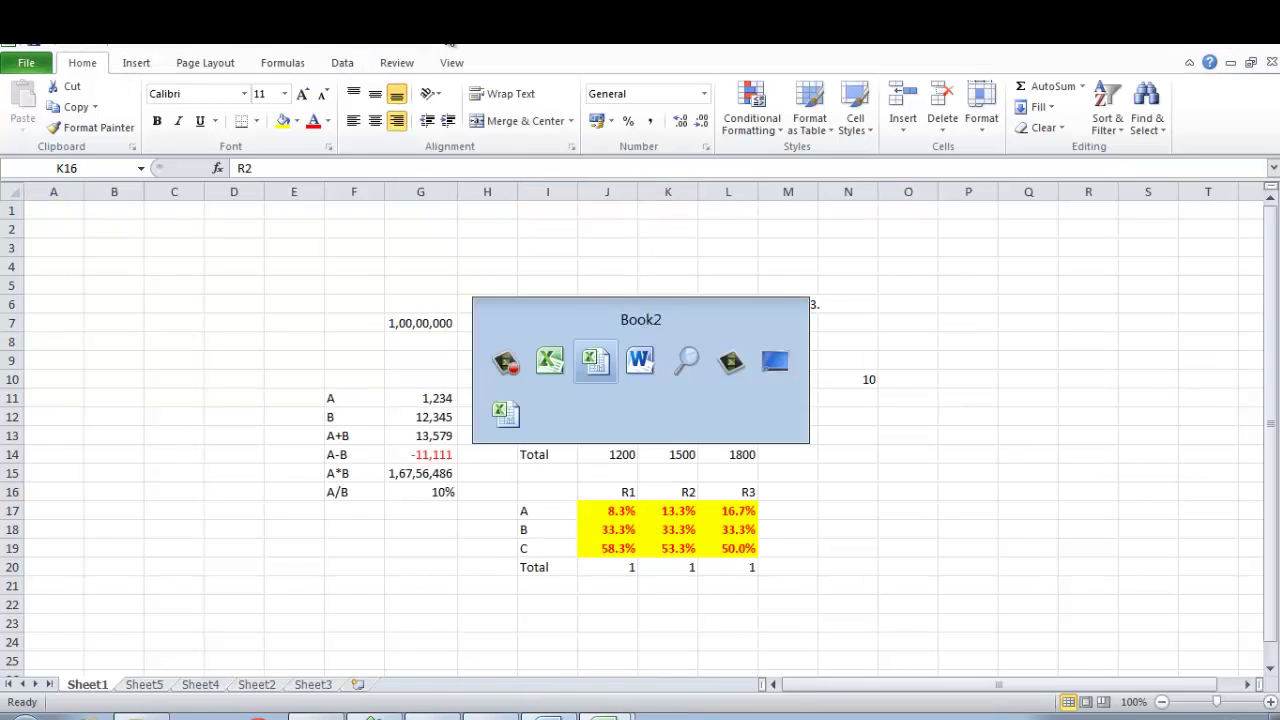
{"action": "key", "text": "Down"}
{"action": "key", "text": "Down"}
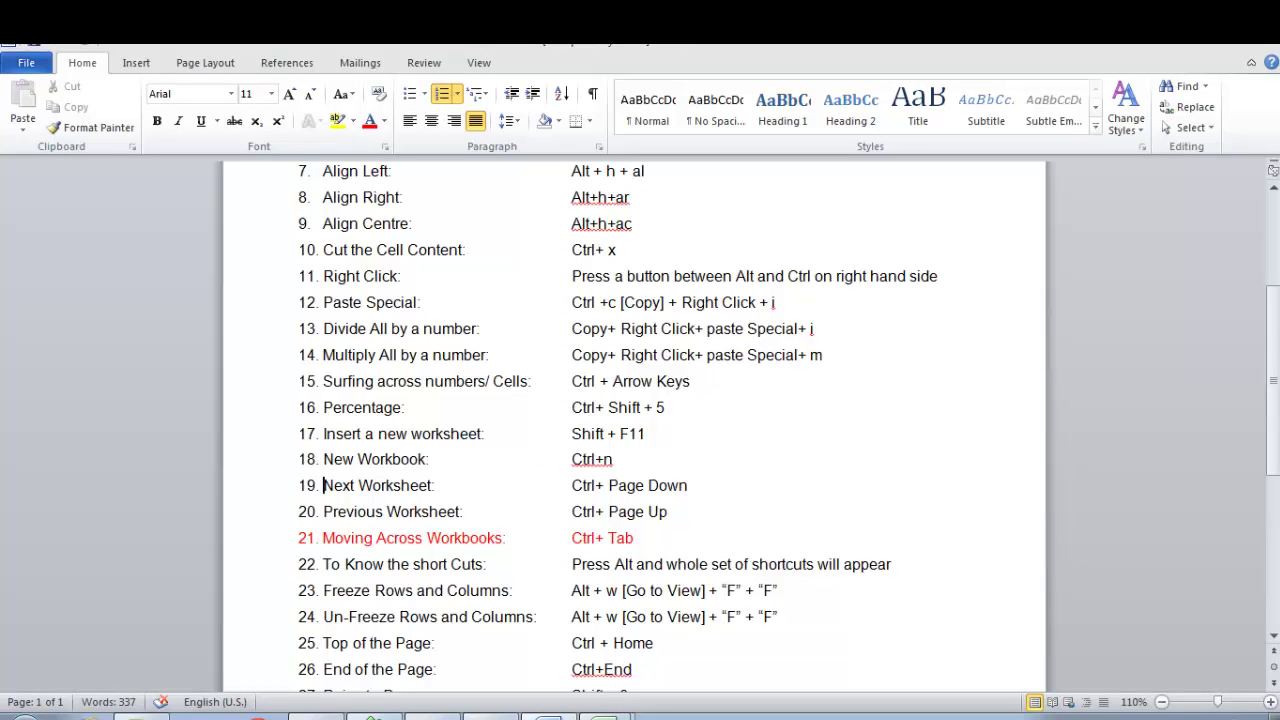
{"action": "key", "text": "Up"}
{"action": "key", "text": "Up"}
{"action": "key", "text": "Down"}
{"action": "key", "text": "Down"}
{"action": "key", "text": "Up"}
Return to the original Excel workbook and step forward through its worksheets to Sheet3, and back to Sheet5.
{"action": "key", "text": "alt+Tab"}
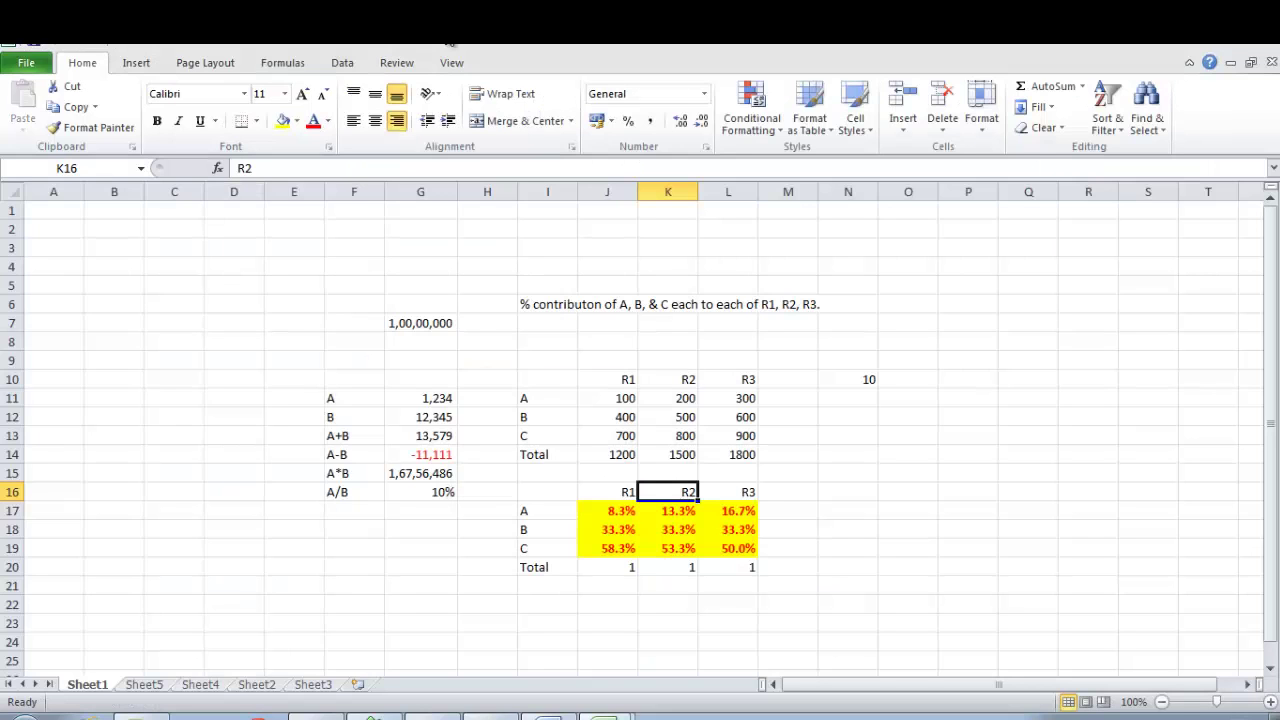
{"action": "key", "text": "ctrl+Page_Down"}
{"action": "key", "text": "ctrl+Page_Down"}
{"action": "key", "text": "ctrl+Page_Down"}
{"action": "key", "text": "ctrl+Page_Down"}
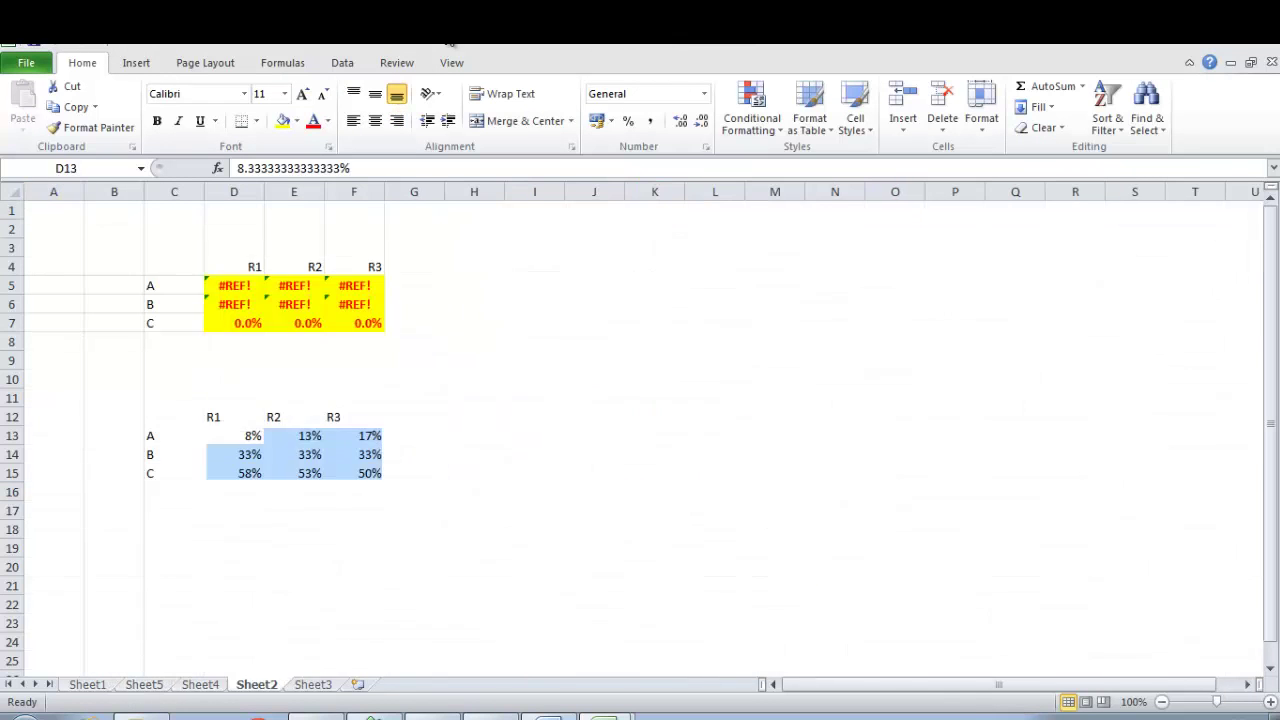
{"action": "key", "text": "ctrl+Page_Up"}
{"action": "key", "text": "ctrl+Page_Up"}
{"action": "key", "text": "ctrl+Page_Up"}
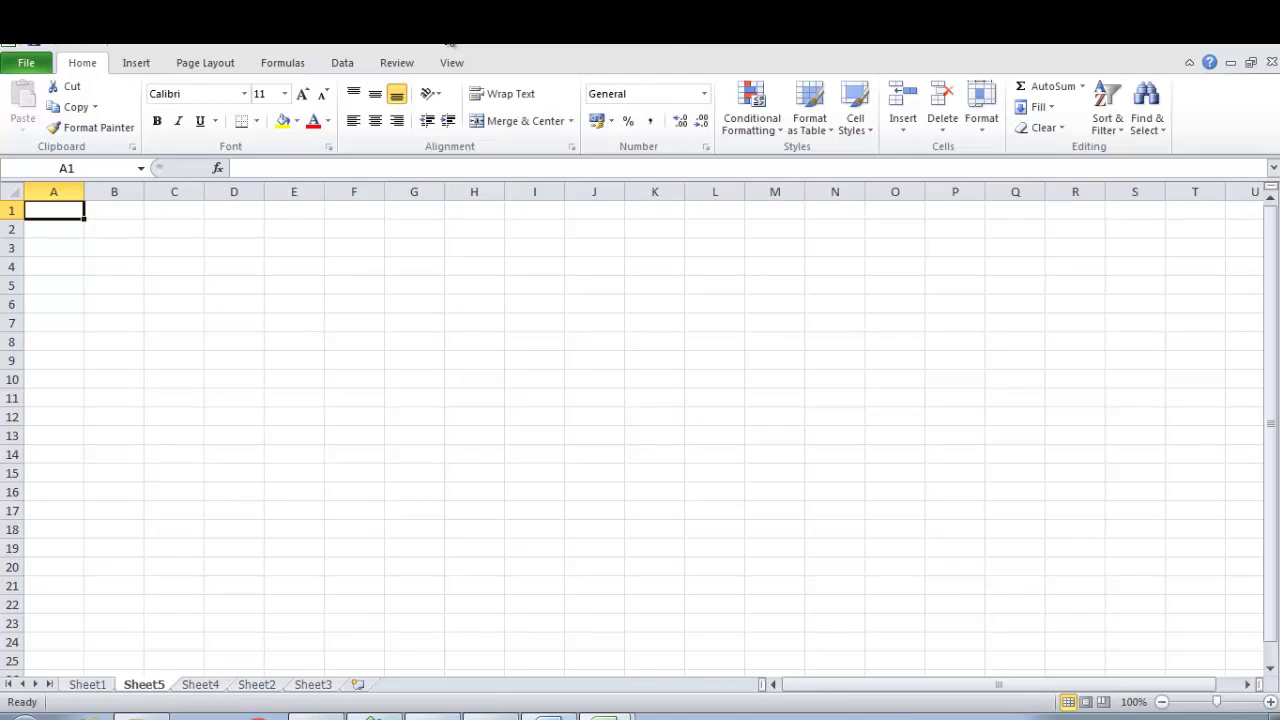
Switch to the Word list and review its remaining entries, ending on the To Know the short Cuts item.
{"action": "key", "text": "alt"}
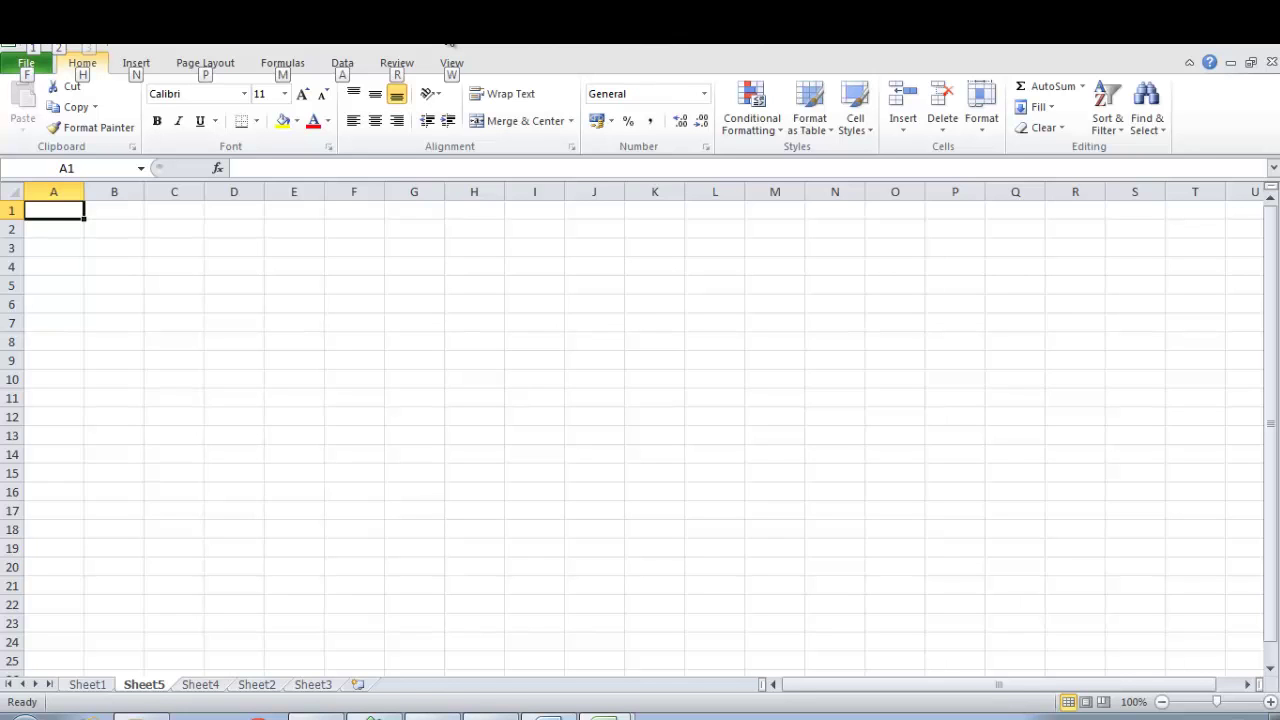
{"action": "key", "text": "alt+Tab"}
{"action": "key", "text": "Down"}
{"action": "key", "text": "Down"}
{"action": "key", "text": "Down"}
{"action": "key", "text": "Down"}
{"action": "key", "text": "Down"}
{"action": "key", "text": "Down"}
{"action": "key", "text": "Down"}
{"action": "key", "text": "Down"}
{"action": "key", "text": "Down"}
{"action": "key", "text": "Down"}
{"action": "key", "text": "Down"}
{"action": "key", "text": "Down"}
{"action": "key", "text": "Down"}
{"action": "key", "text": "Down"}
{"action": "key", "text": "Down"}
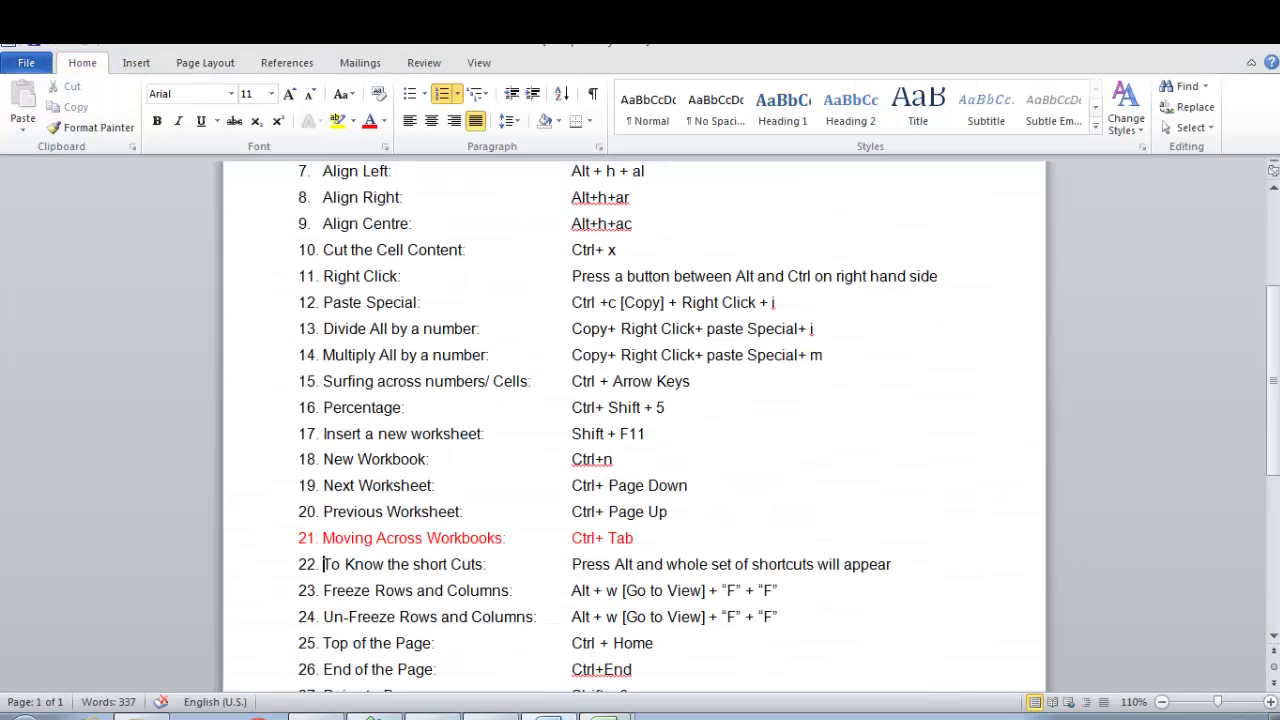
{"action": "key", "text": "Up"}
{"action": "key", "text": "Up"}
{"action": "key", "text": "Up"}
{"action": "key", "text": "Up"}
{"action": "key", "text": "Up"}
{"action": "key", "text": "Up"}
{"action": "key", "text": "Up"}
{"action": "key", "text": "Up"}
{"action": "key", "text": "Up"}
{"action": "key", "text": "Up"}
{"action": "key", "text": "Up"}
{"action": "key", "text": "Up"}
{"action": "key", "text": "Up"}
{"action": "key", "text": "Up"}
{"action": "key", "text": "Up"}
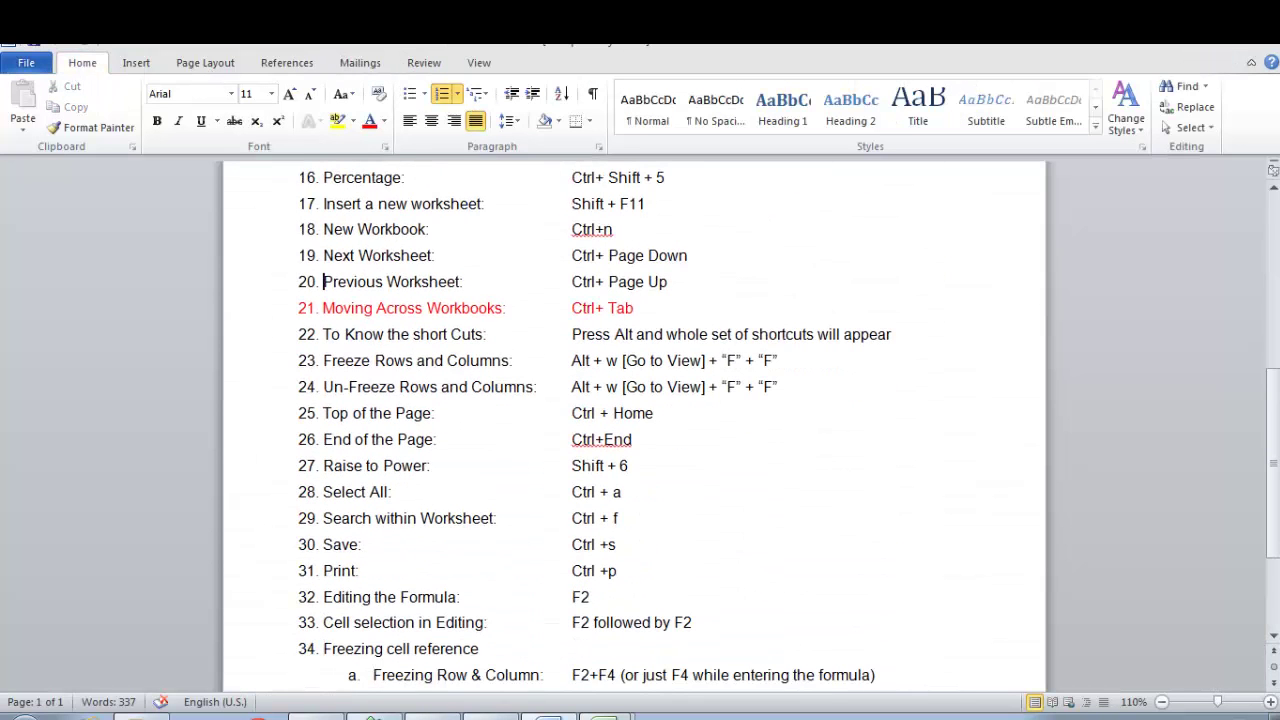
{"action": "key", "text": "Down"}
{"action": "key", "text": "Down"}
Switch to Sheet1 in Excel, move to cell M17 and display the ribbon's shortcut key tips.
{"action": "key", "text": "alt+Tab"}
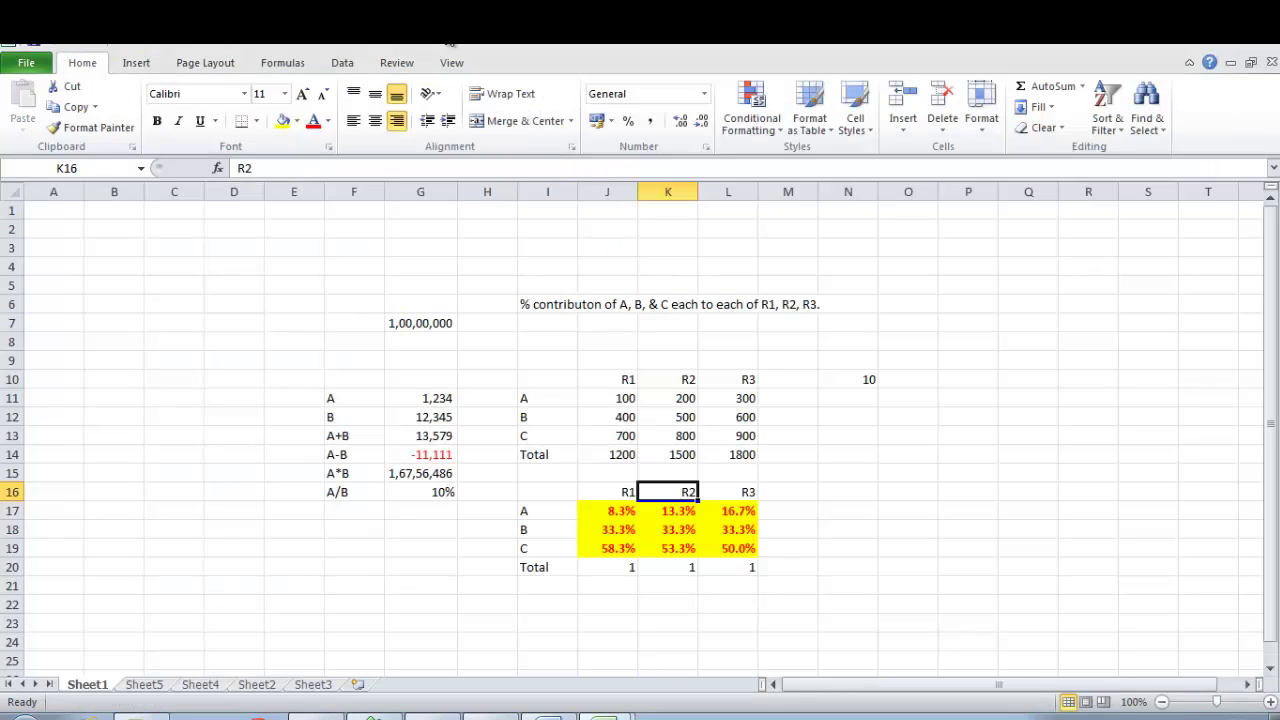
{"action": "key", "text": "Right"}
{"action": "key", "text": "Right"}
{"action": "key", "text": "Down"}
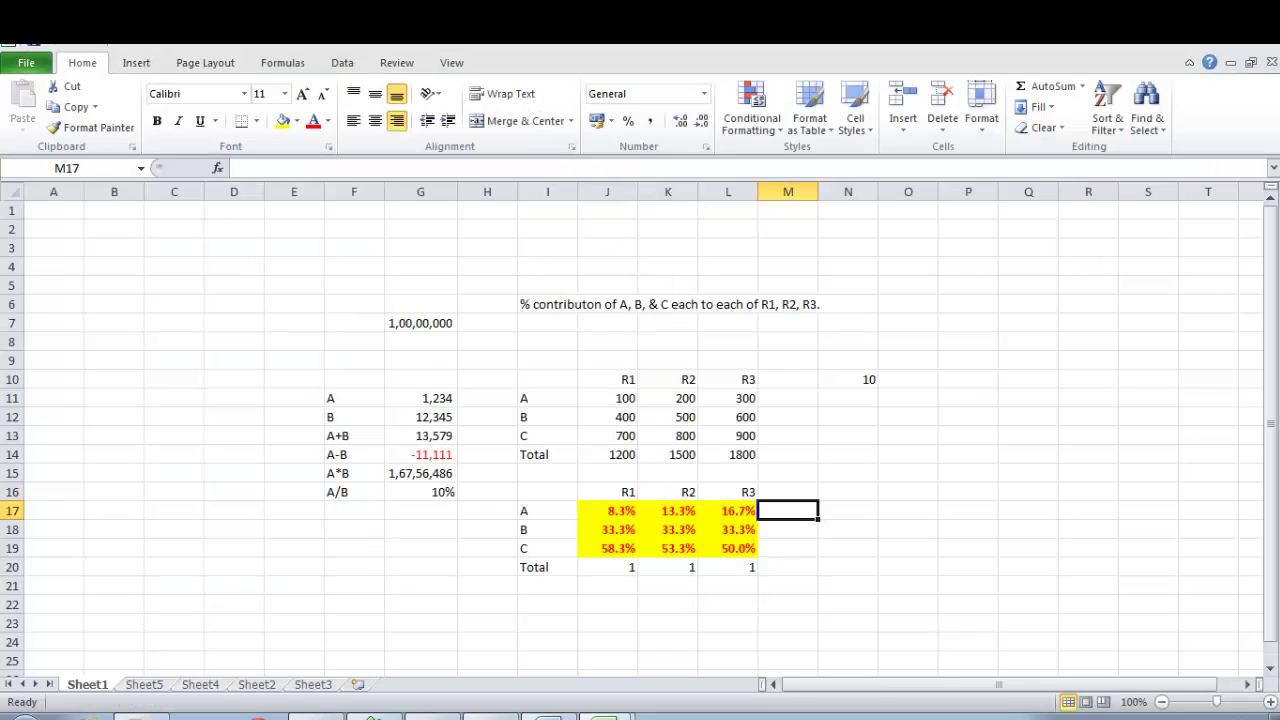
{"action": "key", "text": "alt"}
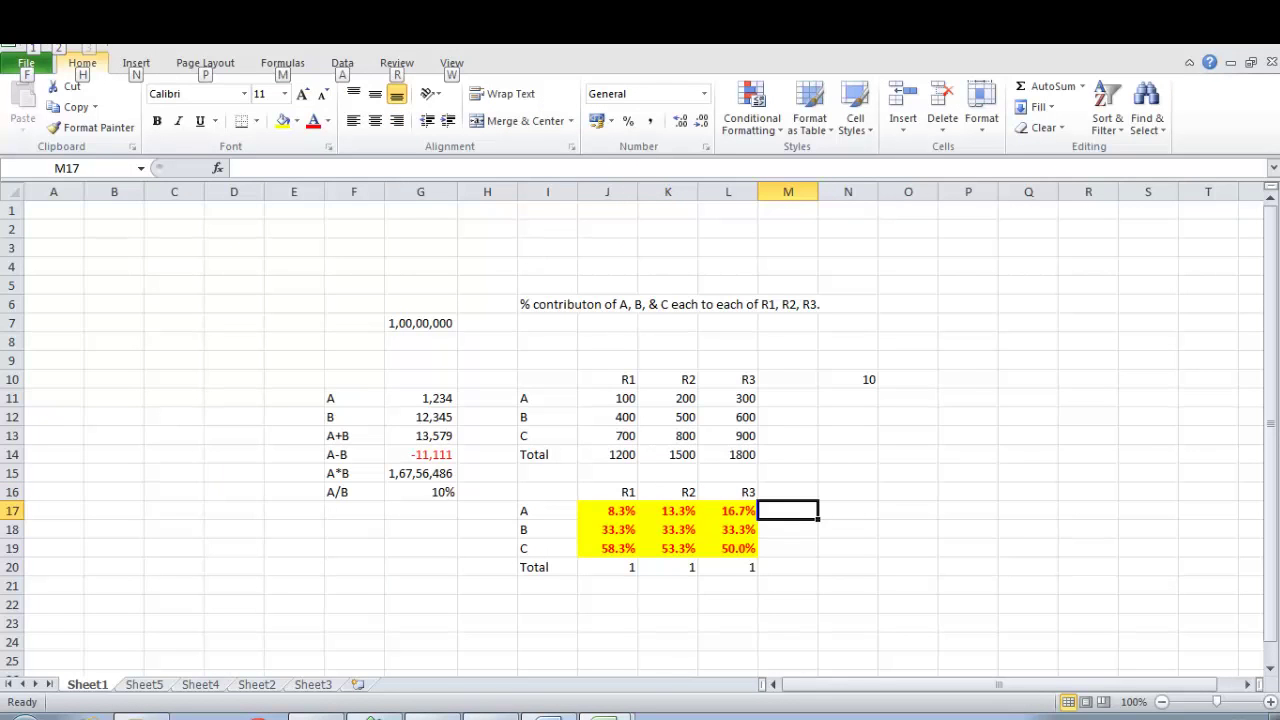
Check the Freeze Rows and Columns entry in the Word list and return to the Excel workbook.
{"action": "key", "text": "alt+Tab"}
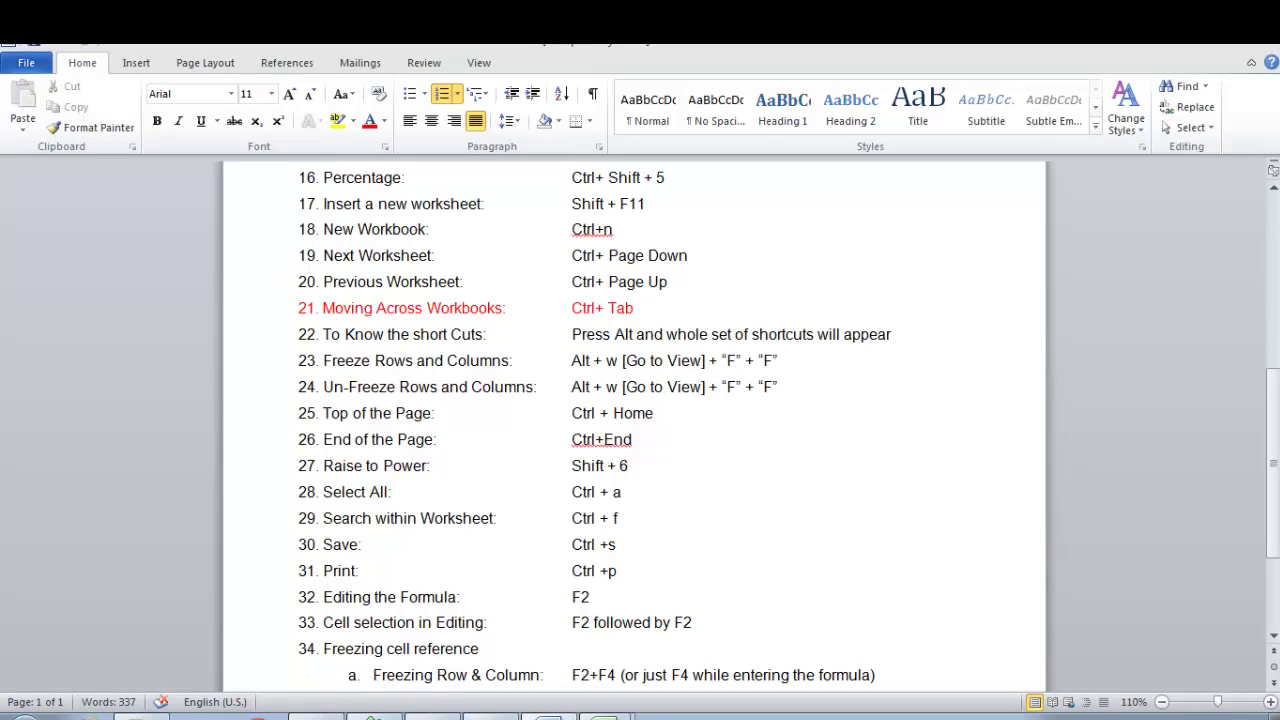
{"action": "key", "text": "Down"}
{"action": "key", "text": "alt+Tab"}
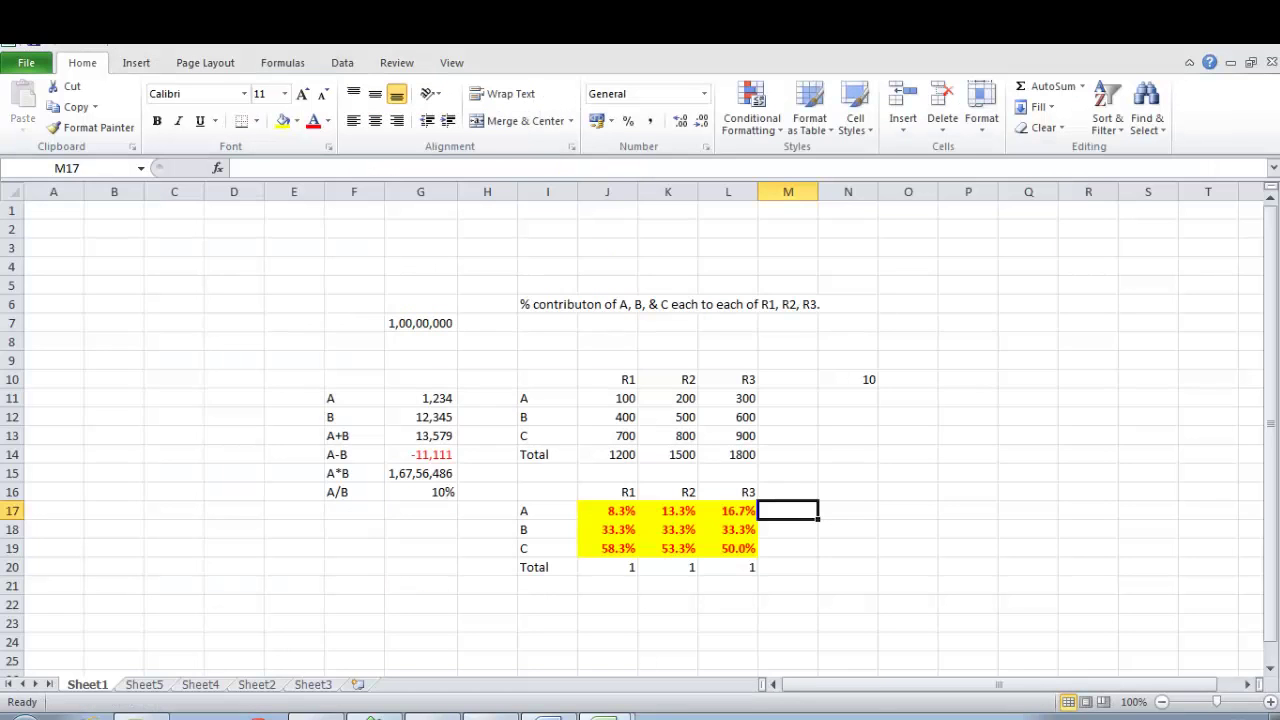
Move up column M to the top of Sheet1, and select cell J11 in the upper table.
{"action": "key", "text": "Up"}
{"action": "key", "text": "Up"}
{"action": "key", "text": "Up"}
{"action": "key", "text": "Up"}
{"action": "key", "text": "Up"}
{"action": "key", "text": "Up"}
{"action": "key", "text": "Up"}
{"action": "key", "text": "Up"}
{"action": "key", "text": "Up"}
{"action": "key", "text": "Up"}
{"action": "key", "text": "Up"}
{"action": "key", "text": "Up"}
{"action": "key", "text": "Up"}
{"action": "key", "text": "Up"}
{"action": "key", "text": "Up"}
{"action": "key", "text": "Up"}
{"action": "key", "text": "Down"}
{"action": "key", "text": "Down"}
{"action": "key", "text": "Down"}
{"action": "key", "text": "Down"}
{"action": "key", "text": "Down"}
{"action": "key", "text": "Down"}
{"action": "key", "text": "Down"}
{"action": "key", "text": "Down"}
{"action": "key", "text": "Down"}
{"action": "key", "text": "Down"}
{"action": "key", "text": "Down"}
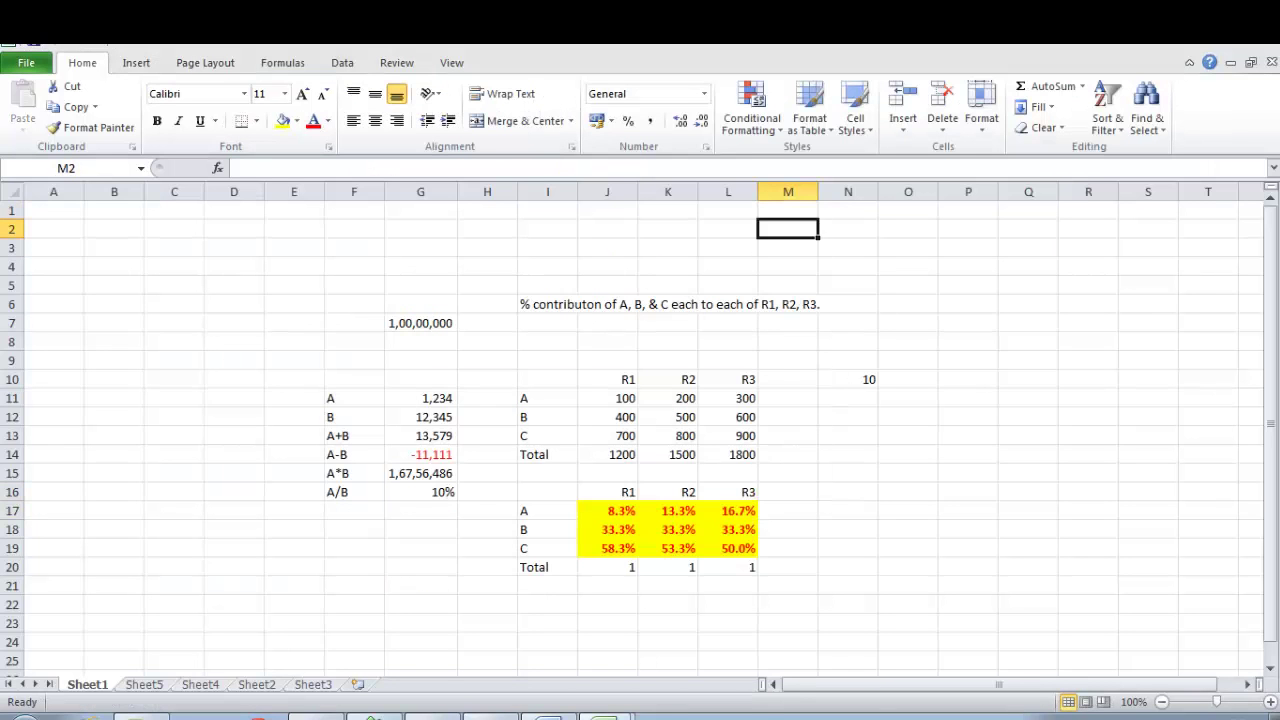
{"action": "key", "text": "Left"}
{"action": "key", "text": "Left"}
{"action": "key", "text": "Left"}
{"action": "key", "text": "Up"}
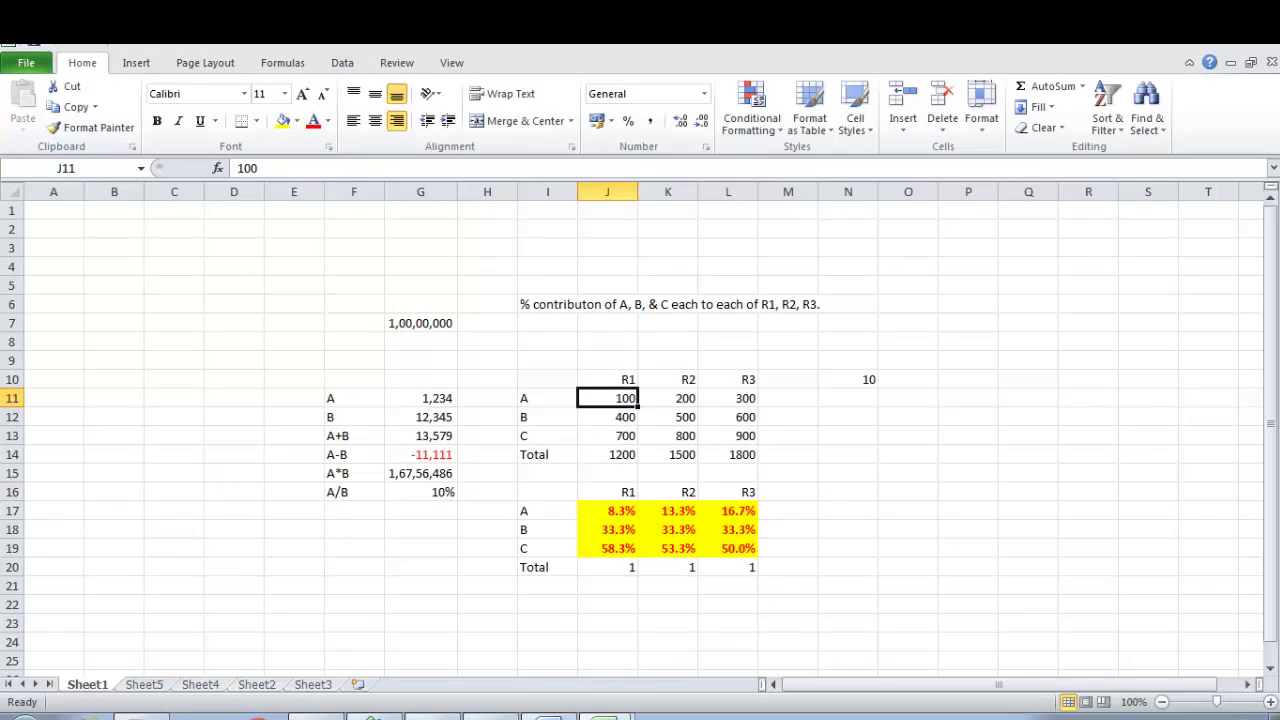
Freeze the panes of Sheet1 at cell J11, locking rows 1 to 10 and columns A to I.
{"action": "key", "text": "Right"}
{"action": "key", "text": "Left"}
{"action": "left_click", "coordinate": [451, 60]}
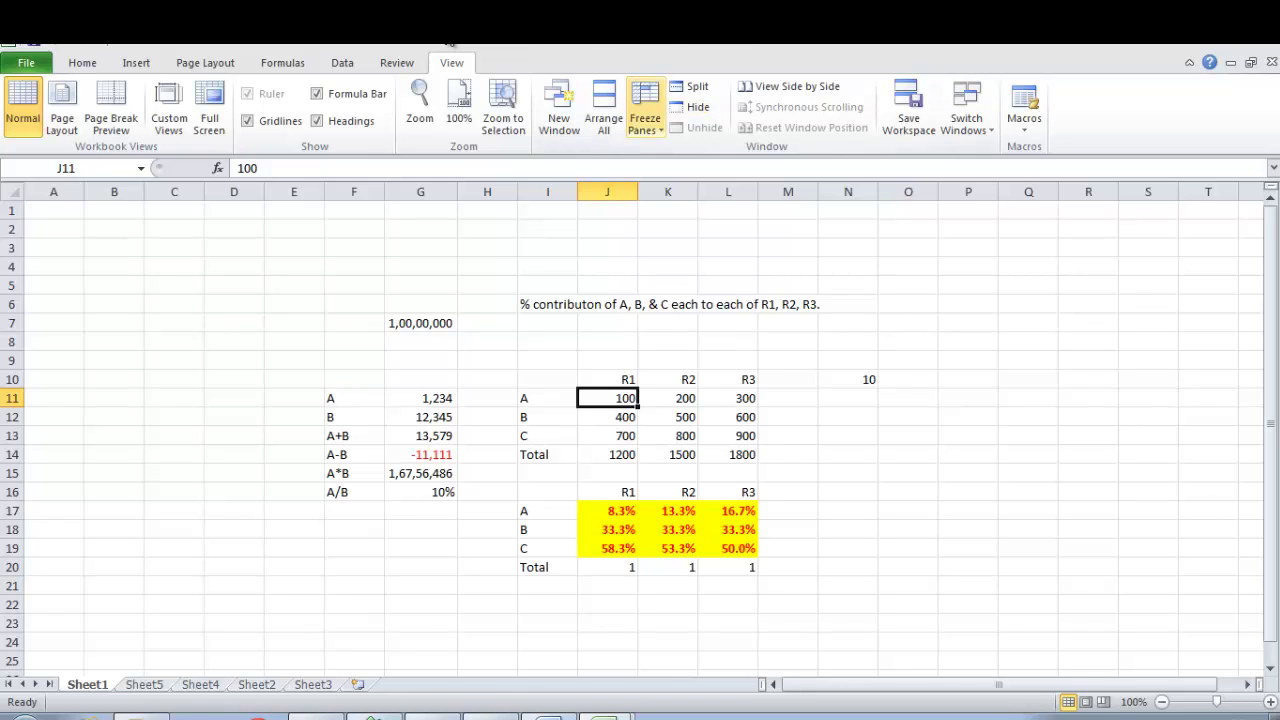
{"action": "left_click", "coordinate": [645, 112]}
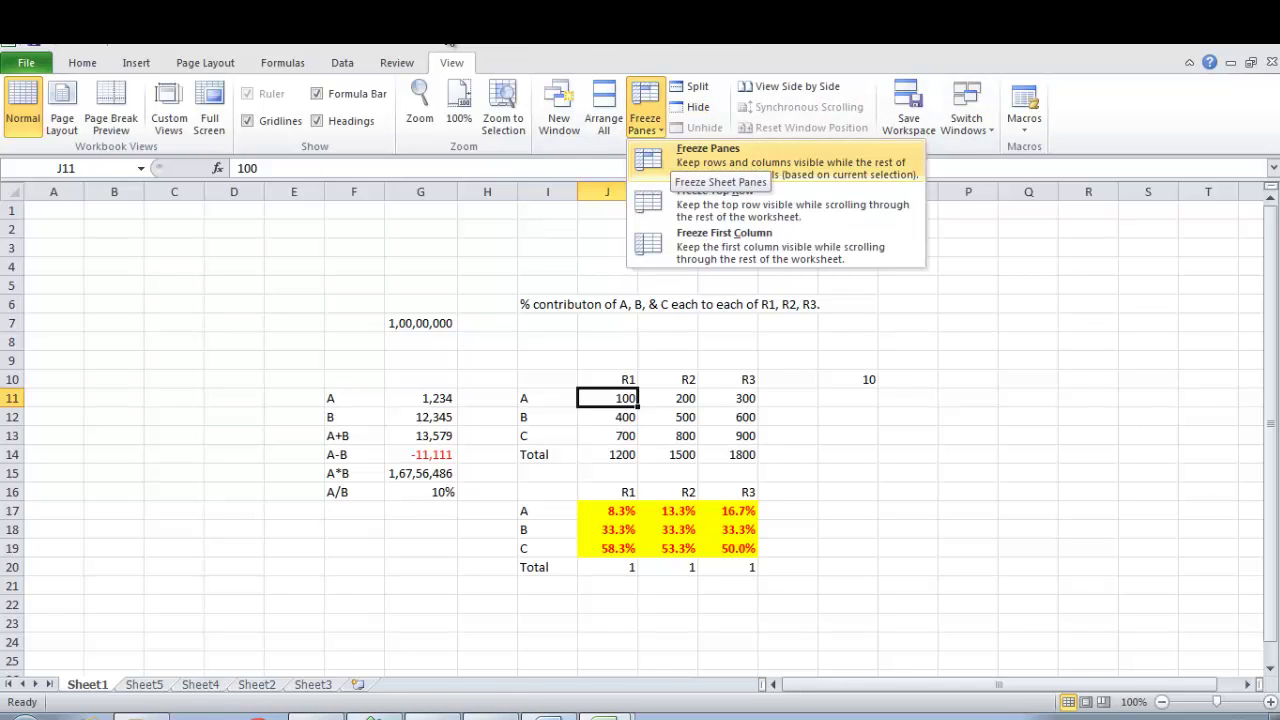
{"action": "left_click", "coordinate": [705, 158]}
Move back and forth along row 11, past column AG and back to the table, to check the frozen columns A to I.
{"action": "key", "text": "Right"}
{"action": "key", "text": "Right"}
{"action": "key", "text": "Right"}
{"action": "key", "text": "Right"}
{"action": "key", "text": "Right"}
{"action": "key", "text": "Right"}
{"action": "key", "text": "Right"}
{"action": "key", "text": "Right"}
{"action": "key", "text": "Right"}
{"action": "key", "text": "Right"}
{"action": "key", "text": "Right"}
{"action": "key", "text": "Right"}
{"action": "key", "text": "Right"}
{"action": "key", "text": "Right"}
{"action": "key", "text": "Right"}
{"action": "key", "text": "Right"}
{"action": "key", "text": "Right"}
{"action": "key", "text": "Right"}
{"action": "key", "text": "Right"}
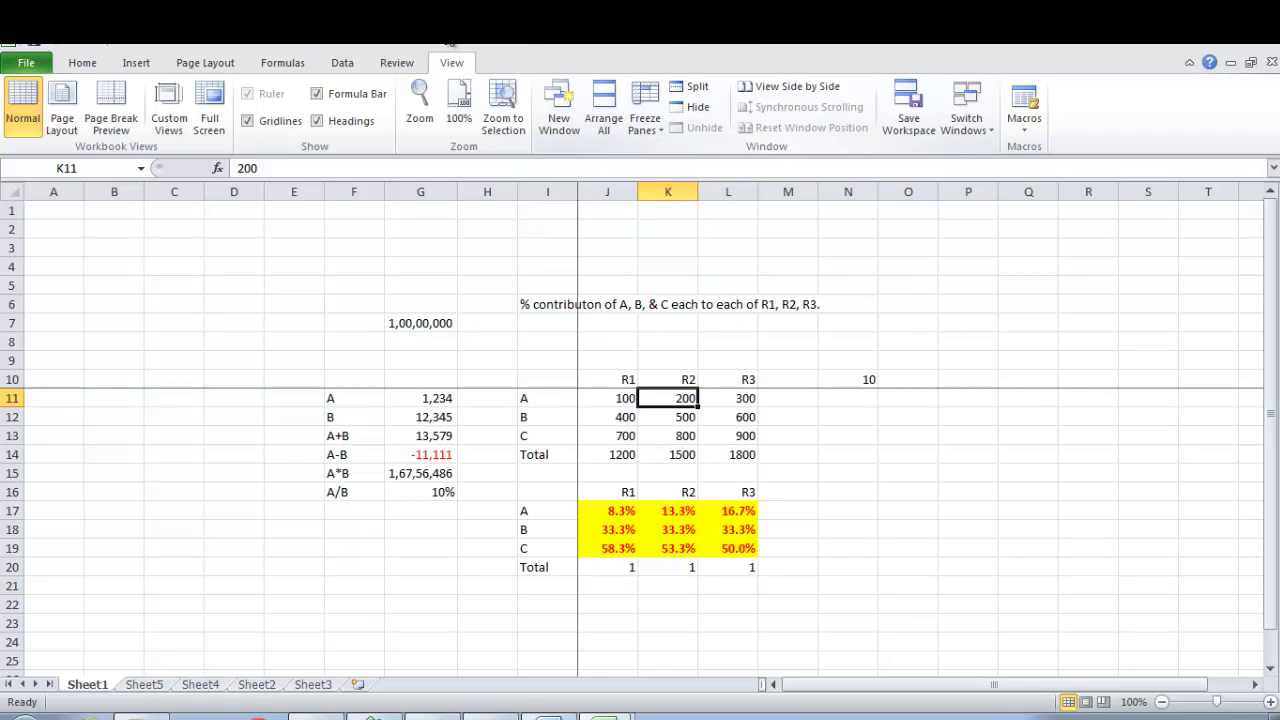
{"action": "key", "text": "Left"}
{"action": "key", "text": "Left"}
{"action": "key", "text": "Left"}
{"action": "key", "text": "Left"}
{"action": "key", "text": "Left"}
{"action": "key", "text": "Left"}
{"action": "key", "text": "Left"}
{"action": "key", "text": "Left"}
{"action": "key", "text": "Left"}
{"action": "key", "text": "Left"}
{"action": "key", "text": "Left"}
{"action": "key", "text": "Left"}
{"action": "key", "text": "Left"}
{"action": "key", "text": "Left"}
{"action": "key", "text": "Left"}
{"action": "key", "text": "Left"}
{"action": "key", "text": "Left"}
{"action": "key", "text": "Left"}
{"action": "key", "text": "Left"}
{"action": "key", "text": "Left"}
{"action": "key", "text": "Left"}
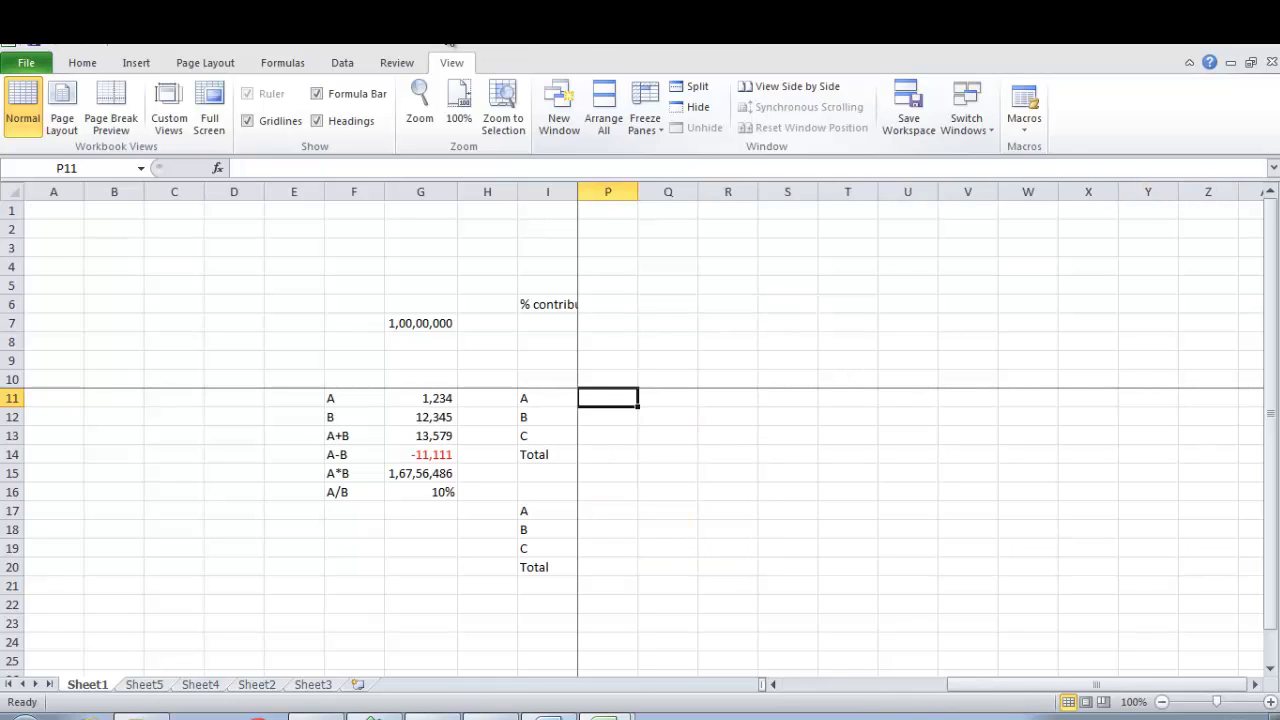
{"action": "key", "text": "Right"}
{"action": "key", "text": "Right"}
{"action": "key", "text": "Right"}
{"action": "key", "text": "Right"}
{"action": "key", "text": "Right"}
{"action": "key", "text": "Right"}
{"action": "key", "text": "Right"}
{"action": "key", "text": "Right"}
{"action": "key", "text": "Right"}
{"action": "key", "text": "Right"}
{"action": "key", "text": "Right"}
{"action": "key", "text": "Right"}
{"action": "key", "text": "Right"}
{"action": "key", "text": "Right"}
{"action": "key", "text": "Right"}
{"action": "key", "text": "Right"}
{"action": "key", "text": "Right"}
{"action": "key", "text": "Right"}
{"action": "key", "text": "Right"}
{"action": "key", "text": "Right"}
{"action": "key", "text": "Right"}
{"action": "key", "text": "Right"}
{"action": "key", "text": "Right"}
{"action": "key", "text": "Right"}
{"action": "key", "text": "Right"}
{"action": "key", "text": "Right"}
{"action": "key", "text": "Right"}
{"action": "key", "text": "Right"}
{"action": "key", "text": "Right"}
{"action": "key", "text": "Right"}
{"action": "key", "text": "Right"}
{"action": "key", "text": "Right"}
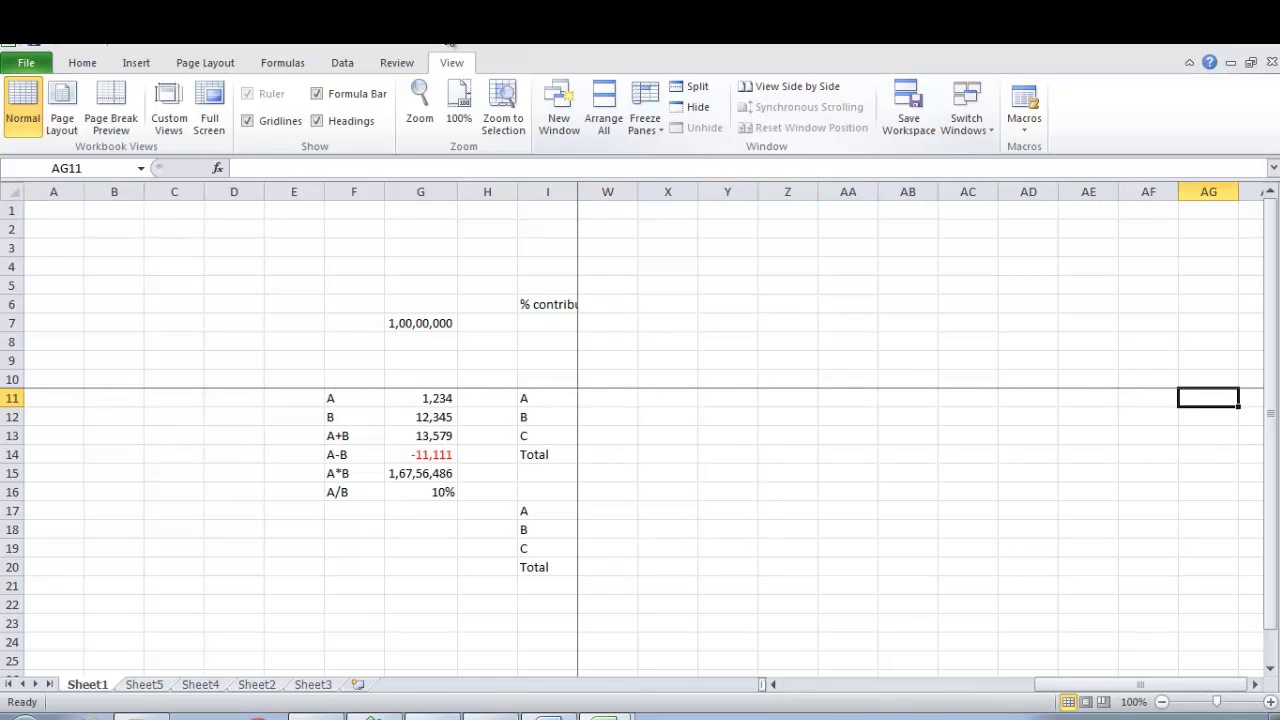
{"action": "key", "text": "Left"}
{"action": "key", "text": "Left"}
{"action": "key", "text": "Left"}
{"action": "key", "text": "Left"}
{"action": "key", "text": "Left"}
{"action": "key", "text": "Left"}
{"action": "key", "text": "Left"}
{"action": "key", "text": "Left"}
{"action": "key", "text": "Left"}
{"action": "key", "text": "Left"}
{"action": "key", "text": "Left"}
{"action": "key", "text": "Left"}
{"action": "key", "text": "Left"}
{"action": "key", "text": "Left"}
{"action": "key", "text": "Left"}
{"action": "key", "text": "Left"}
{"action": "key", "text": "Left"}
{"action": "key", "text": "Left"}
{"action": "key", "text": "Left"}
{"action": "key", "text": "Left"}
{"action": "key", "text": "Left"}
{"action": "key", "text": "Right"}
{"action": "key", "text": "Right"}
{"action": "key", "text": "Right"}
{"action": "key", "text": "Right"}
{"action": "key", "text": "Right"}
{"action": "key", "text": "Right"}
{"action": "key", "text": "Right"}
{"action": "key", "text": "Right"}
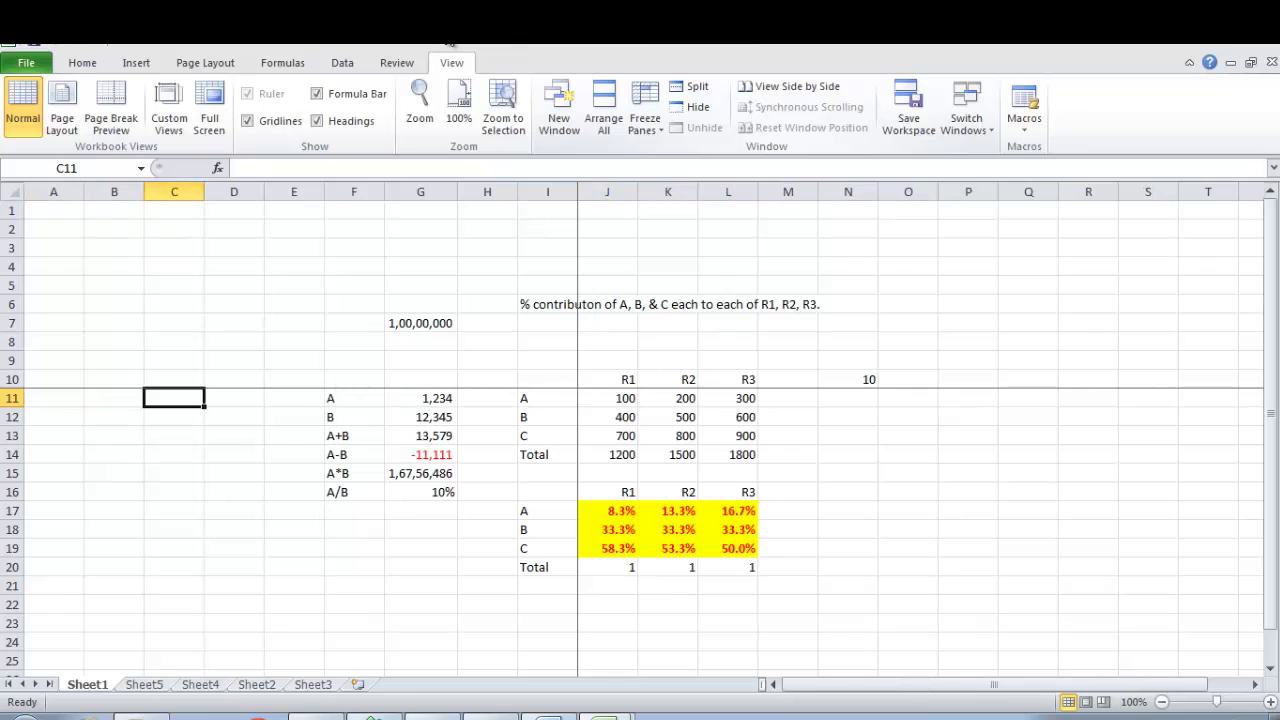
Move up and down column J between row 11 and about row 33 to check the frozen rows 1 to 10.
{"action": "key", "text": "Down"}
{"action": "key", "text": "Down"}
{"action": "key", "text": "Down"}
{"action": "key", "text": "Down"}
{"action": "key", "text": "Down"}
{"action": "key", "text": "Down"}
{"action": "key", "text": "Down"}
{"action": "key", "text": "Down"}
{"action": "key", "text": "Down"}
{"action": "key", "text": "Down"}
{"action": "key", "text": "Down"}
{"action": "key", "text": "Down"}
{"action": "key", "text": "Down"}
{"action": "key", "text": "Down"}
{"action": "key", "text": "Down"}
{"action": "key", "text": "Down"}
{"action": "key", "text": "Down"}
{"action": "key", "text": "Down"}
{"action": "key", "text": "Down"}
{"action": "key", "text": "Down"}
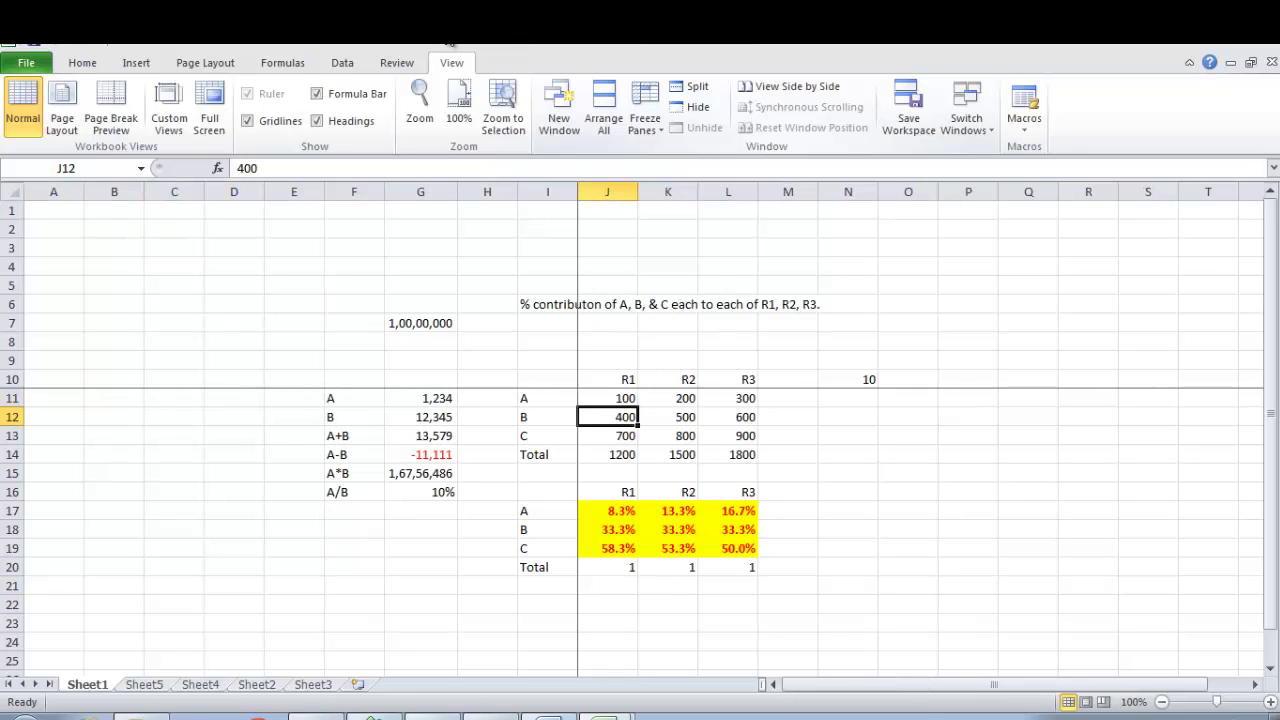
{"action": "key", "text": "Up"}
{"action": "key", "text": "Up"}
{"action": "key", "text": "Up"}
{"action": "key", "text": "Up"}
{"action": "key", "text": "Up"}
{"action": "key", "text": "Up"}
{"action": "key", "text": "Up"}
{"action": "key", "text": "Up"}
{"action": "key", "text": "Up"}
{"action": "key", "text": "Up"}
{"action": "key", "text": "Up"}
{"action": "key", "text": "Up"}
{"action": "key", "text": "Up"}
{"action": "key", "text": "Up"}
{"action": "key", "text": "Up"}
{"action": "key", "text": "Up"}
{"action": "key", "text": "Up"}
{"action": "key", "text": "Up"}
{"action": "key", "text": "Up"}
{"action": "key", "text": "Up"}
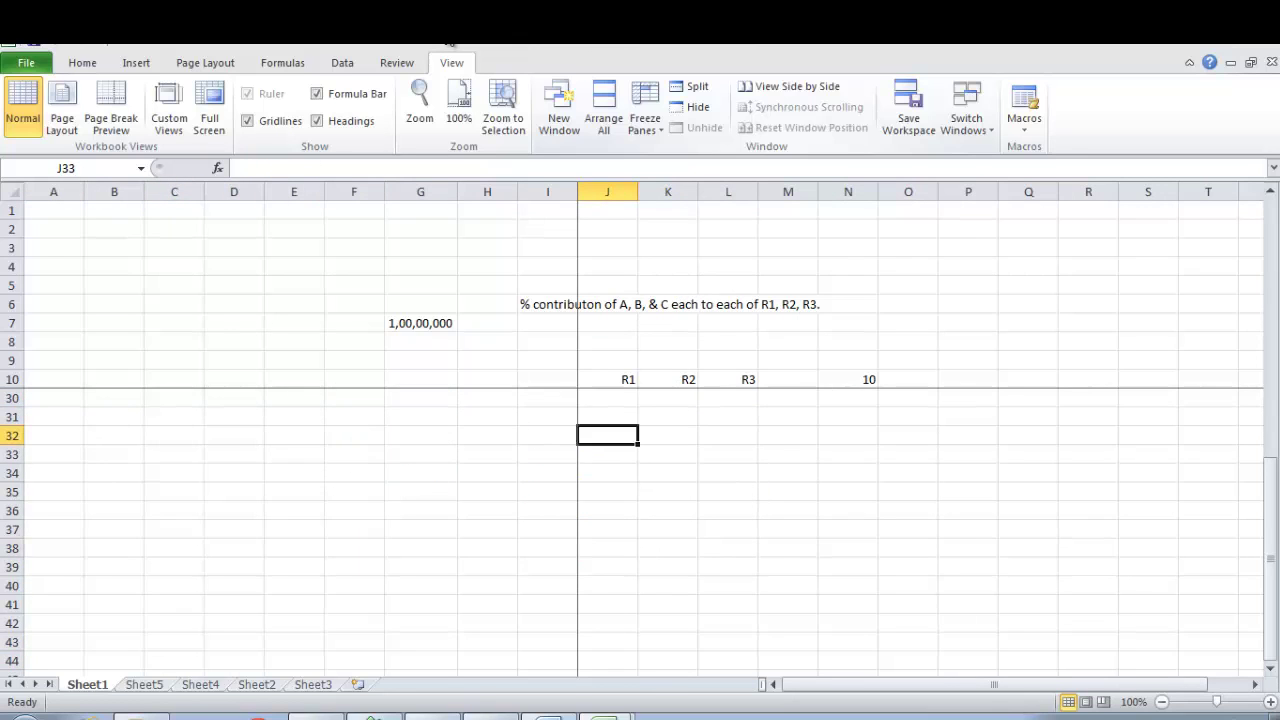
{"action": "key", "text": "Down"}
{"action": "key", "text": "Down"}
{"action": "key", "text": "Down"}
{"action": "key", "text": "Down"}
{"action": "key", "text": "Down"}
{"action": "key", "text": "Down"}
{"action": "key", "text": "Down"}
{"action": "key", "text": "Down"}
{"action": "key", "text": "Down"}
{"action": "key", "text": "Down"}
{"action": "key", "text": "Down"}
{"action": "key", "text": "Down"}
{"action": "key", "text": "Down"}
{"action": "key", "text": "Down"}
{"action": "key", "text": "Down"}
{"action": "key", "text": "Down"}
{"action": "key", "text": "Down"}
{"action": "key", "text": "Down"}
{"action": "key", "text": "Down"}
{"action": "key", "text": "Down"}
{"action": "key", "text": "Down"}
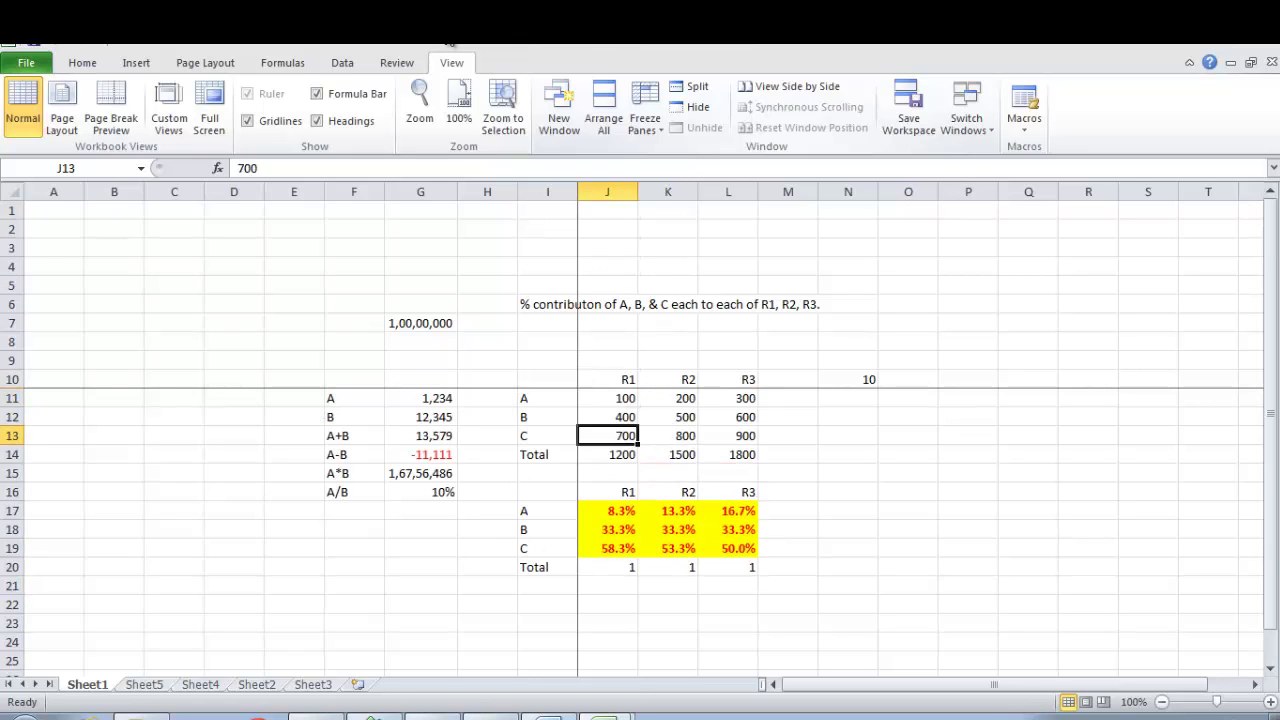
{"action": "key", "text": "Up"}
{"action": "key", "text": "Up"}
{"action": "key", "text": "Up"}
{"action": "key", "text": "Up"}
{"action": "key", "text": "Up"}
{"action": "key", "text": "Up"}
{"action": "key", "text": "Up"}
{"action": "key", "text": "Up"}
{"action": "key", "text": "Up"}
{"action": "key", "text": "Up"}
{"action": "key", "text": "Up"}
{"action": "key", "text": "Up"}
{"action": "key", "text": "Up"}
{"action": "key", "text": "Up"}
{"action": "key", "text": "Up"}
{"action": "key", "text": "Up"}
{"action": "key", "text": "Up"}
{"action": "key", "text": "Up"}
{"action": "key", "text": "Up"}
{"action": "key", "text": "Up"}
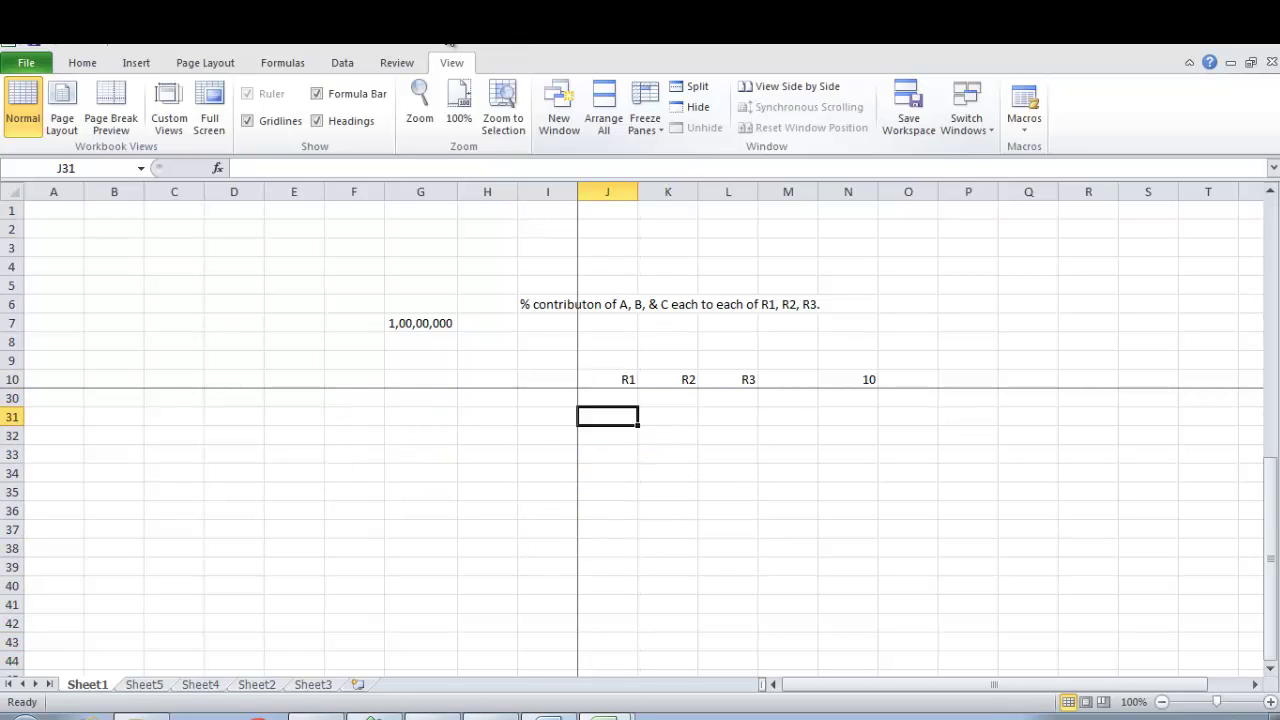
{"action": "key", "text": "Down"}
{"action": "key", "text": "Down"}
{"action": "key", "text": "Down"}
{"action": "key", "text": "Down"}
{"action": "key", "text": "Down"}
{"action": "key", "text": "Down"}
{"action": "key", "text": "Down"}
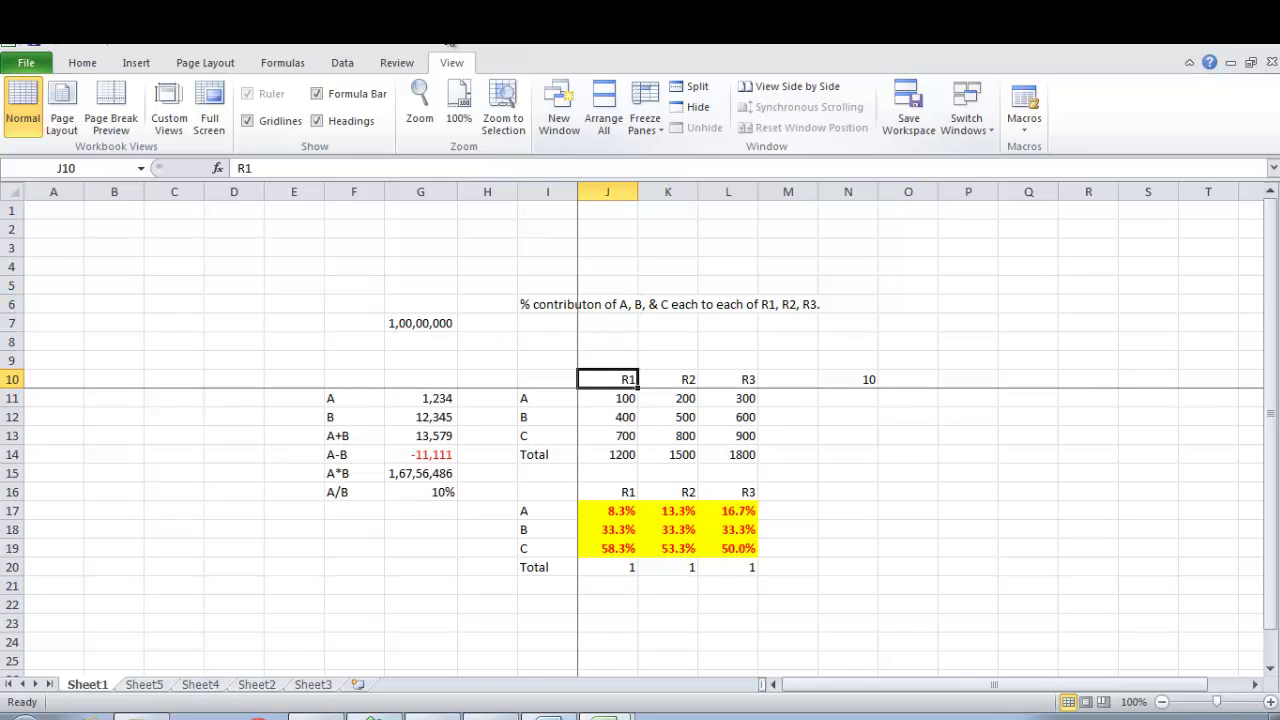
Unfreeze the panes of Sheet1.
{"action": "key", "text": "alt"}
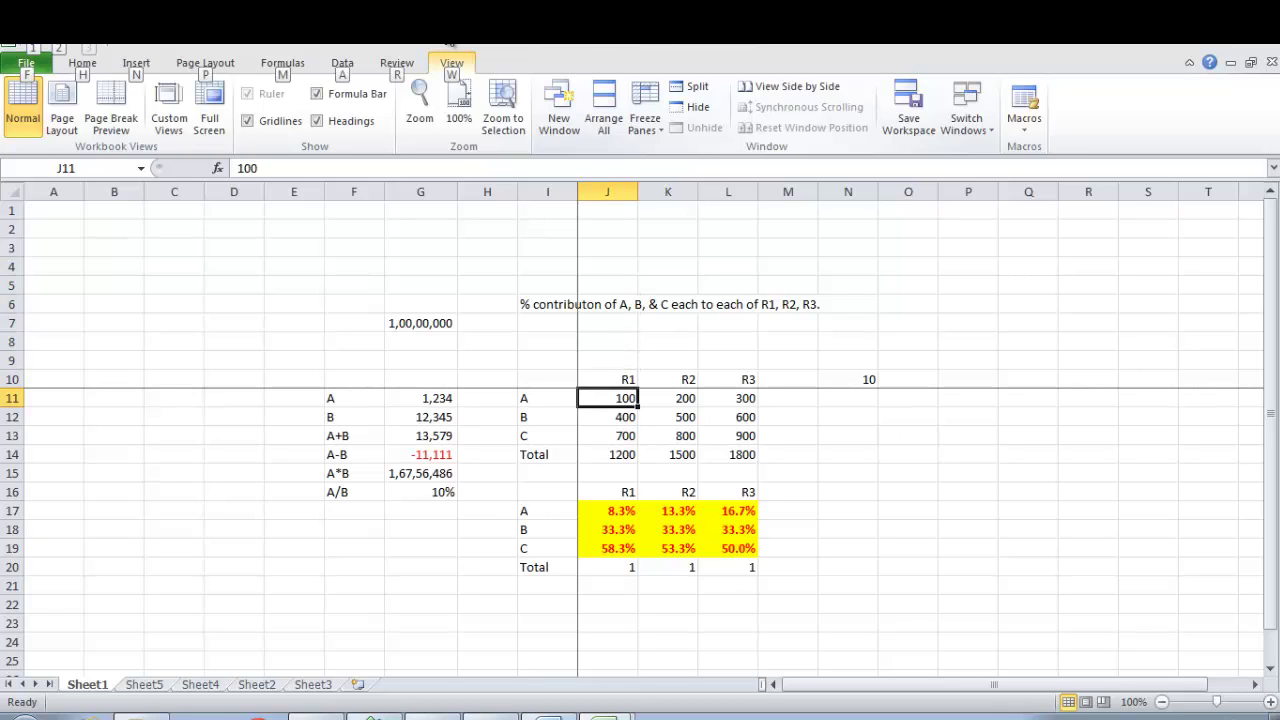
{"action": "key", "text": "w"}
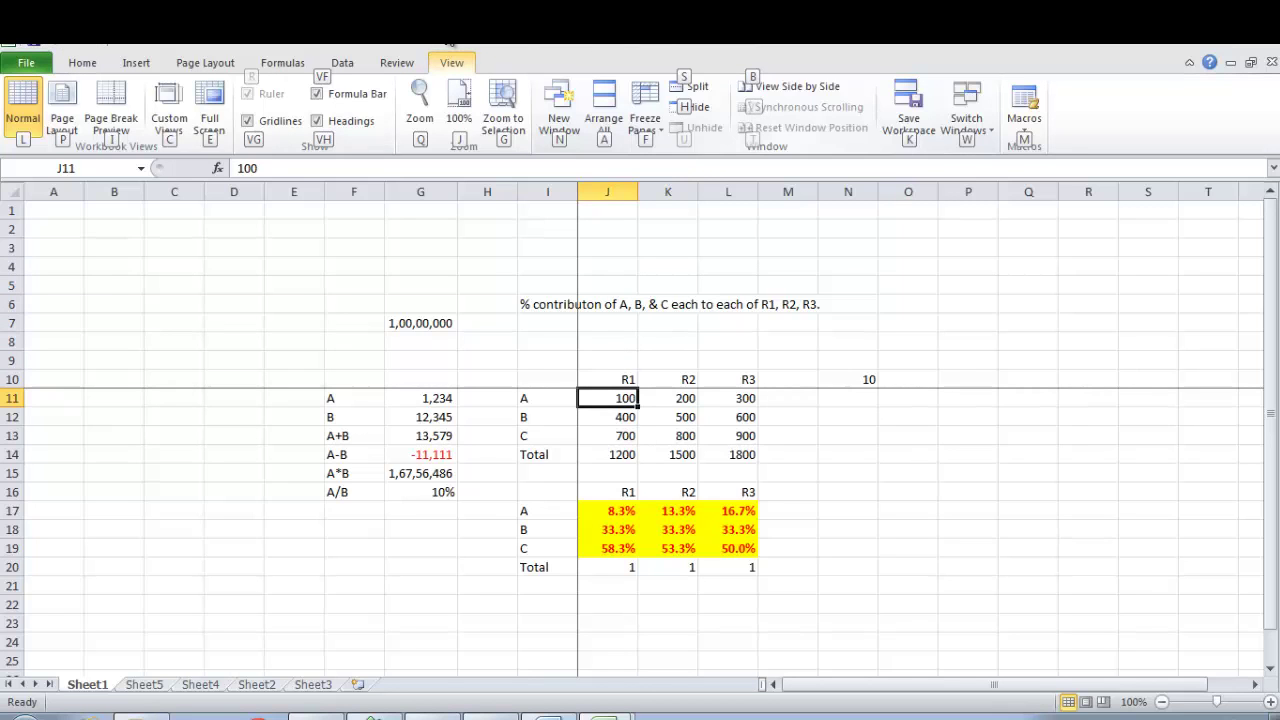
{"action": "key", "text": "f"}
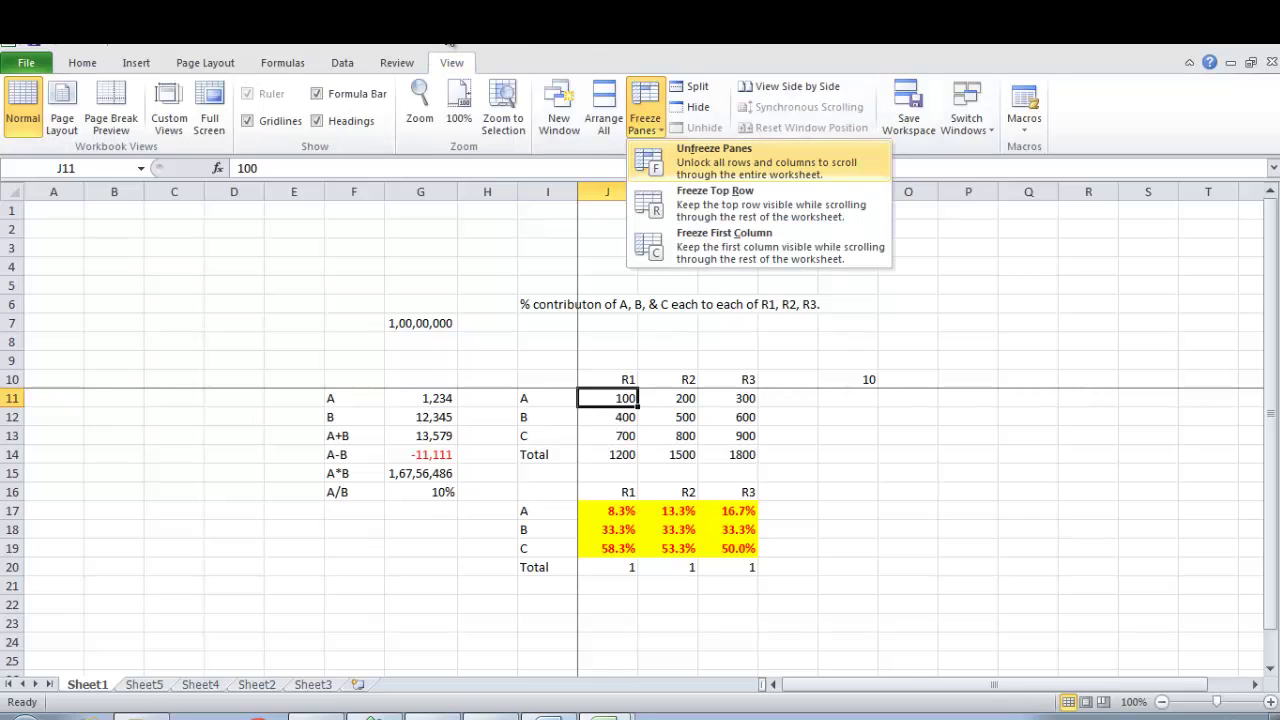
{"action": "key", "text": "f"}
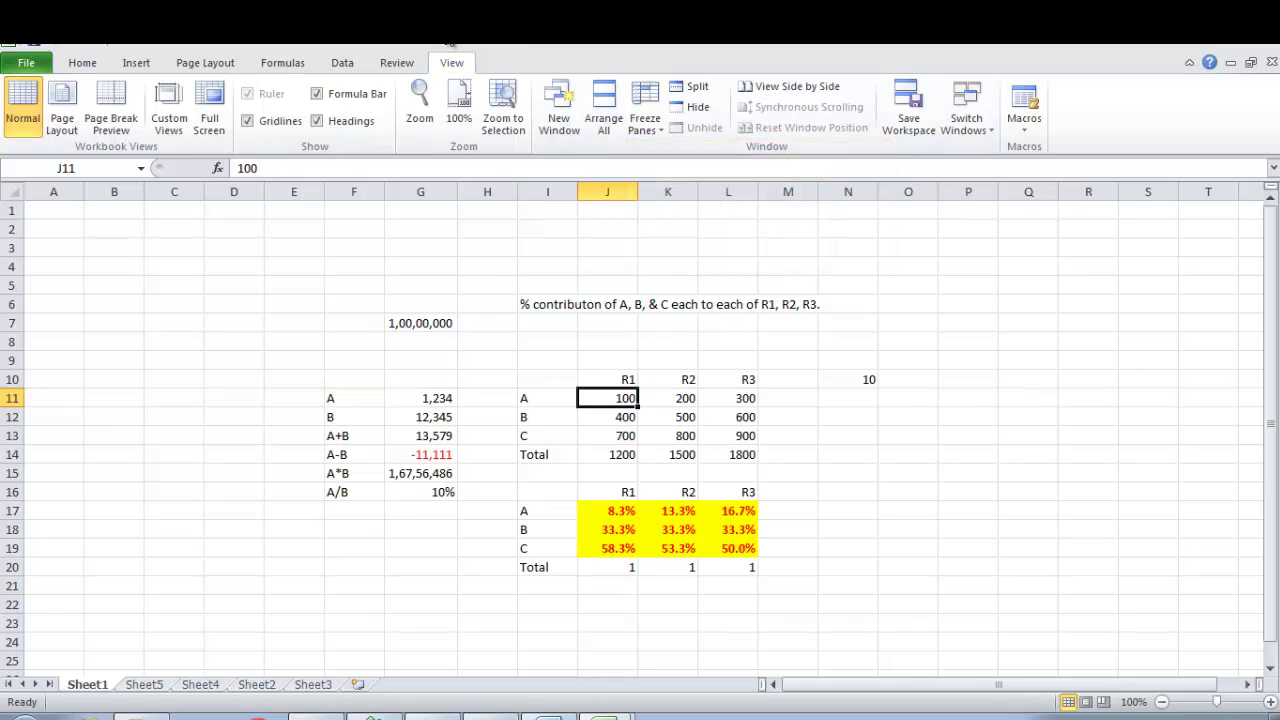
Freeze the panes at cell J11 once more and unfreeze them again.
{"action": "key", "text": "alt"}
{"action": "key", "text": "w"}
{"action": "key", "text": "f"}
{"action": "key", "text": "f"}
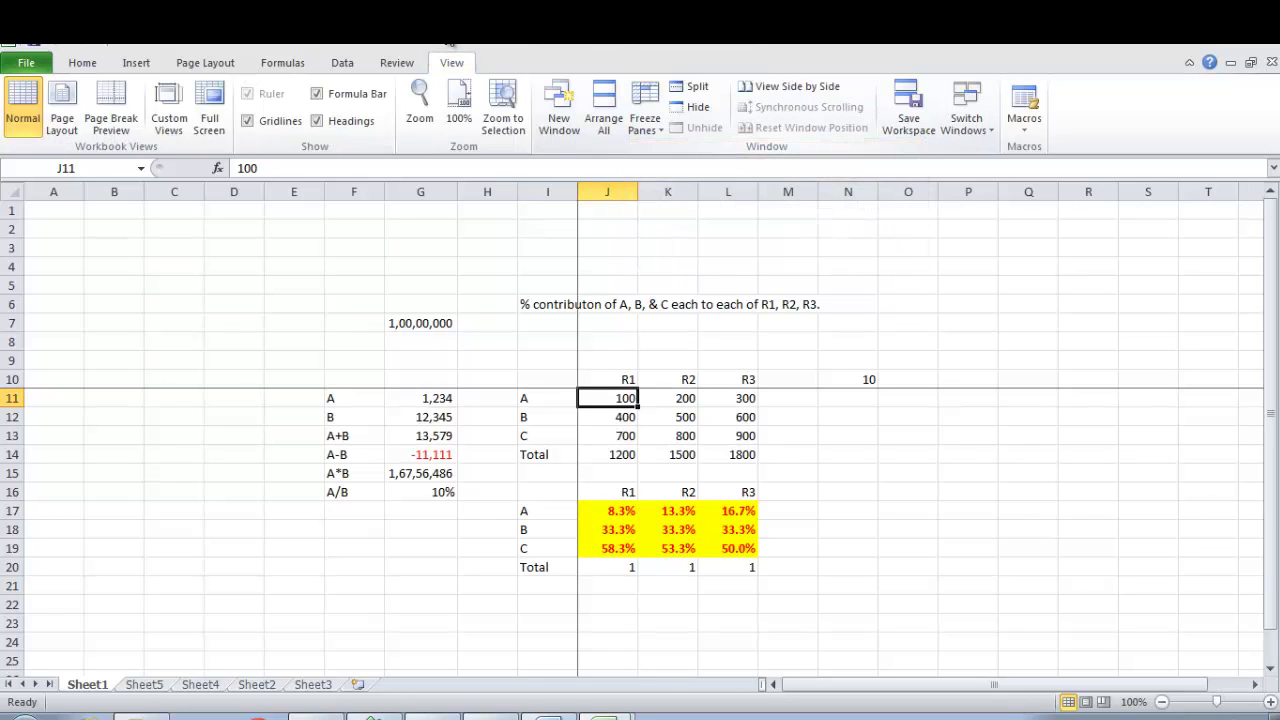
{"action": "key", "text": "alt"}
{"action": "key", "text": "w"}
{"action": "key", "text": "f"}
{"action": "key", "text": "f"}
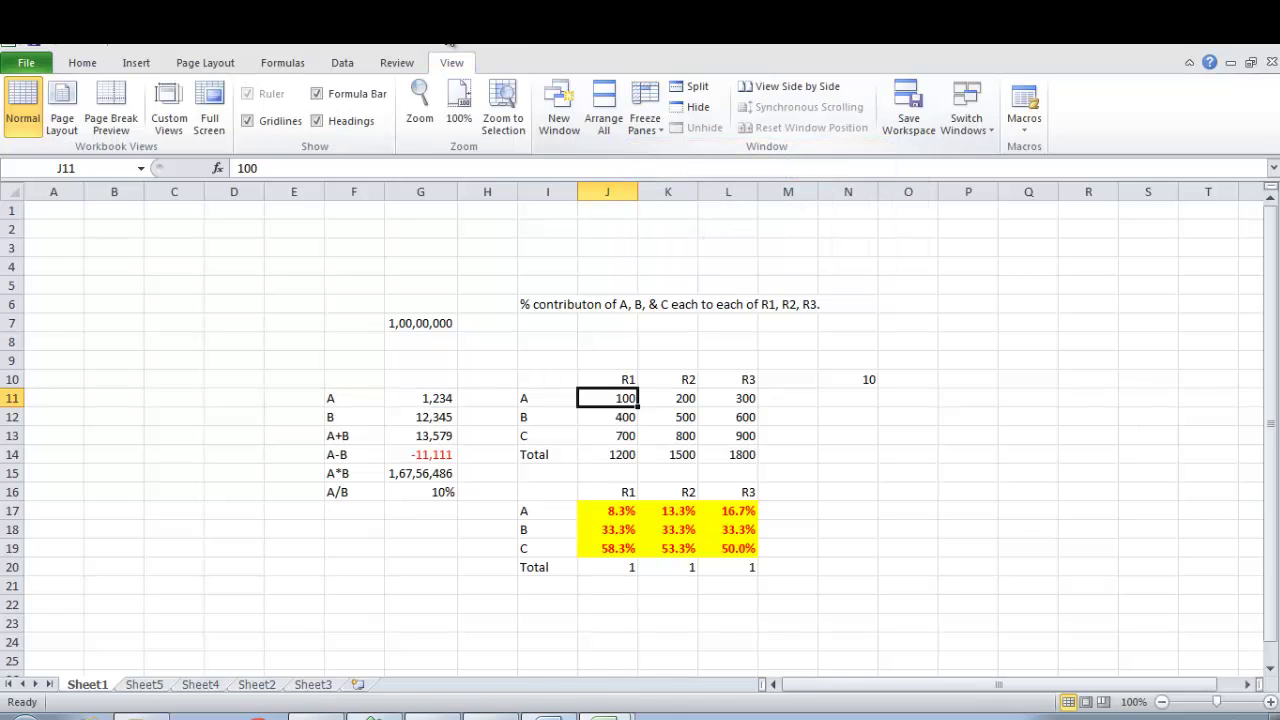
Check the Top of the Page and End of the Page entries in the Word list and return to the Excel workbook.
{"action": "key", "text": "alt+Tab"}
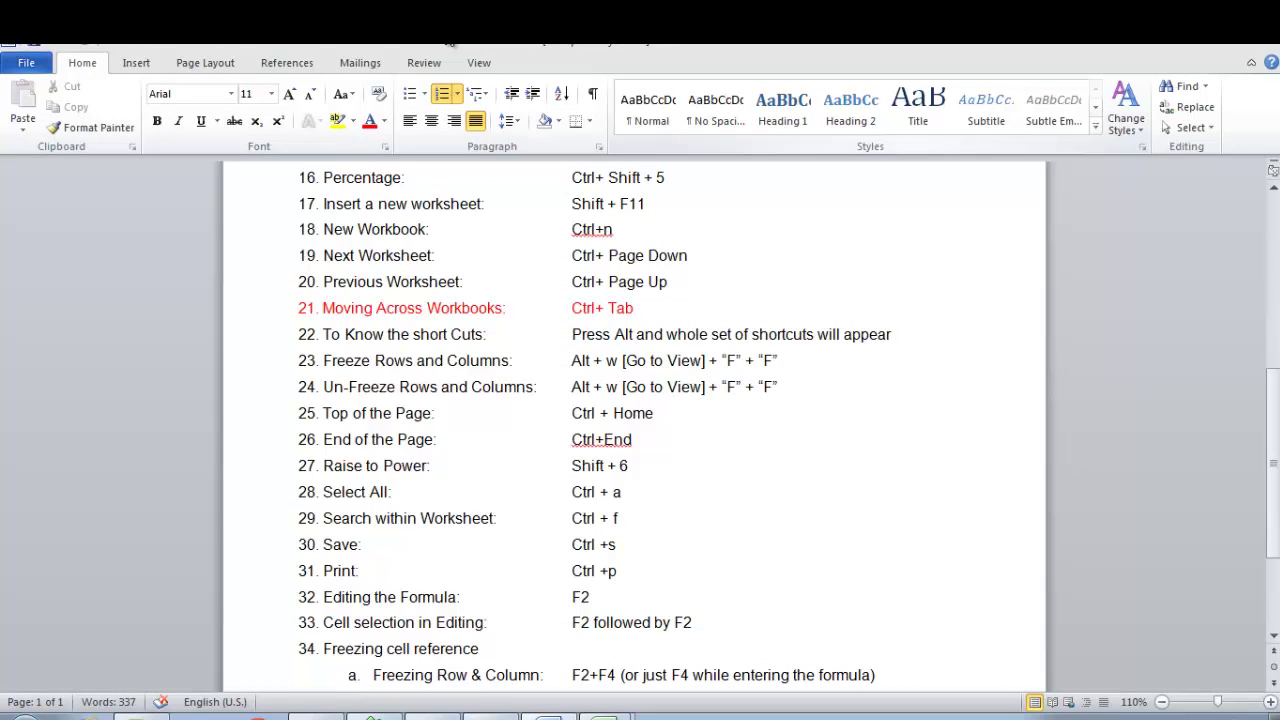
{"action": "key", "text": "Down"}
{"action": "key", "text": "Down"}
{"action": "key", "text": "alt+Tab"}
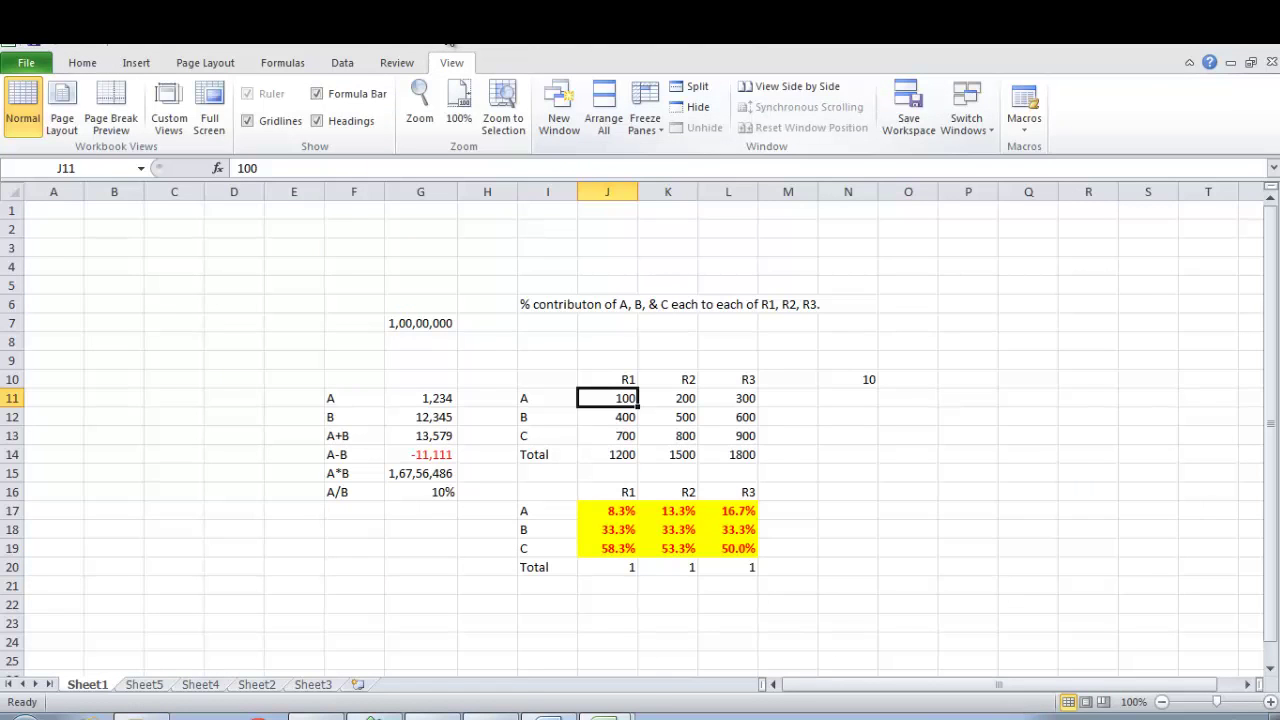
Jump between cell A1 and the end of Sheet1's used range at U23, finishing at A1.
{"action": "key", "text": "ctrl+Home"}
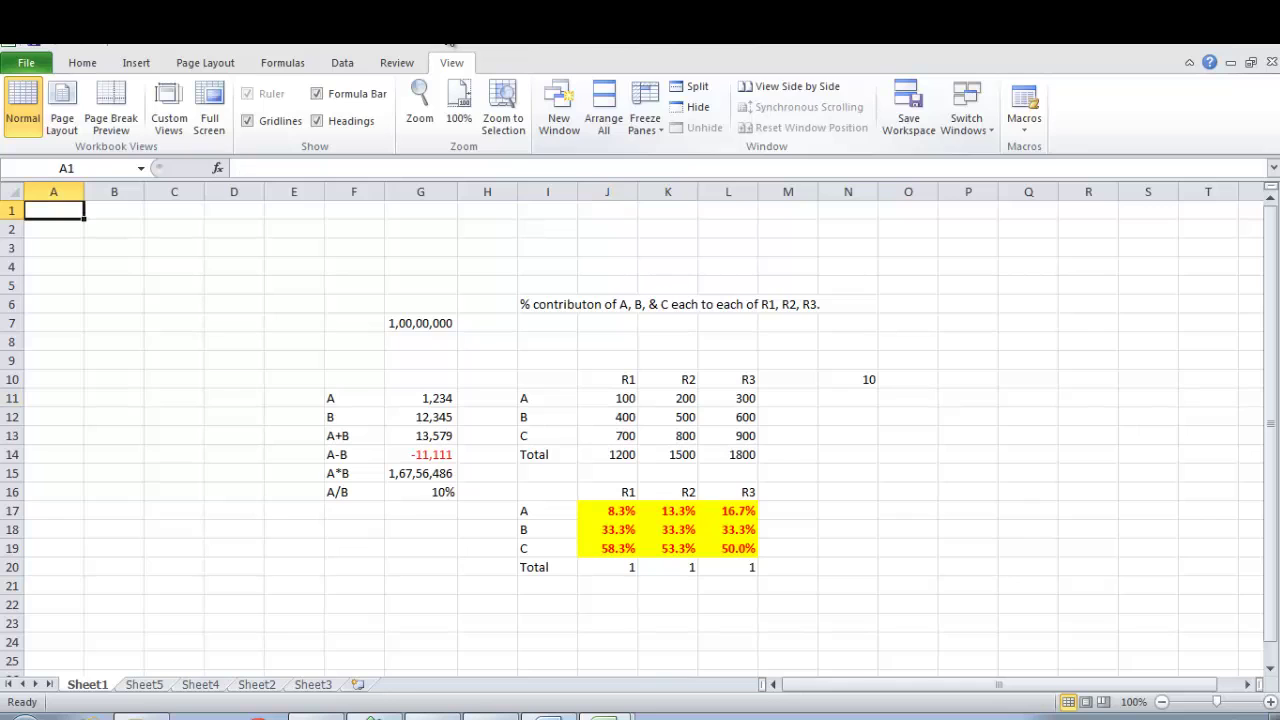
{"action": "key", "text": "ctrl+End"}
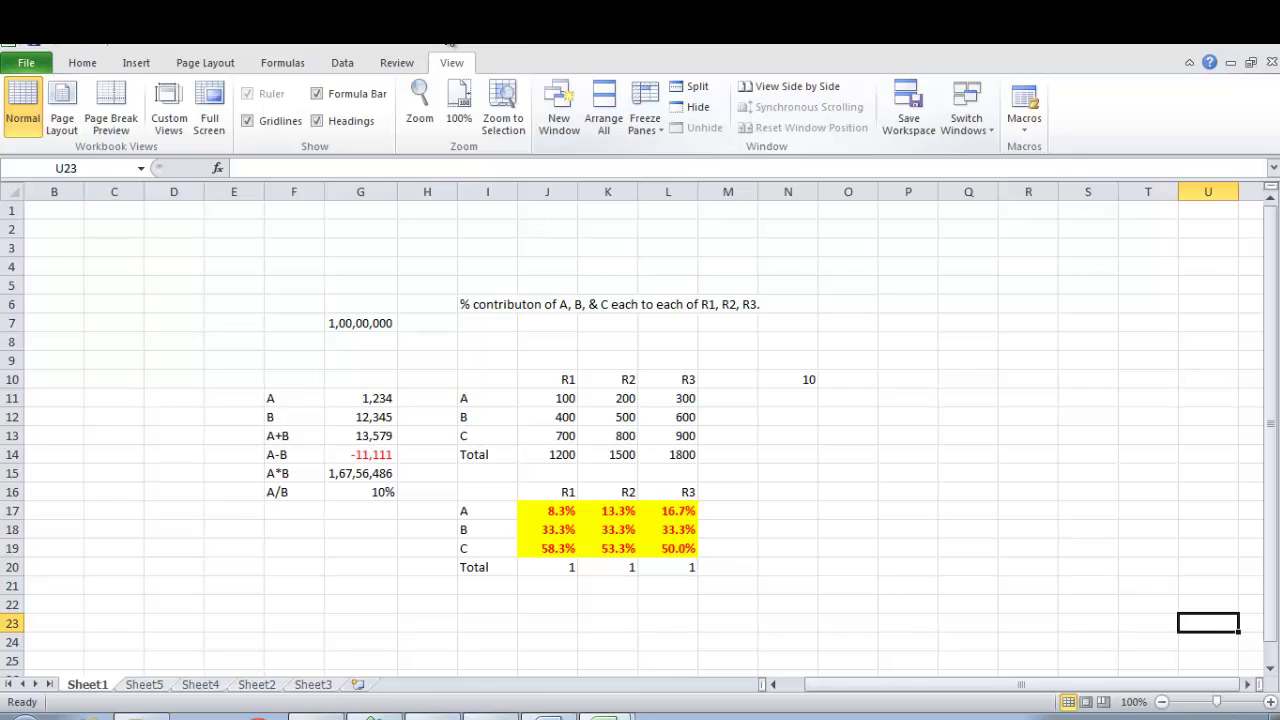
{"action": "key", "text": "ctrl+Home"}
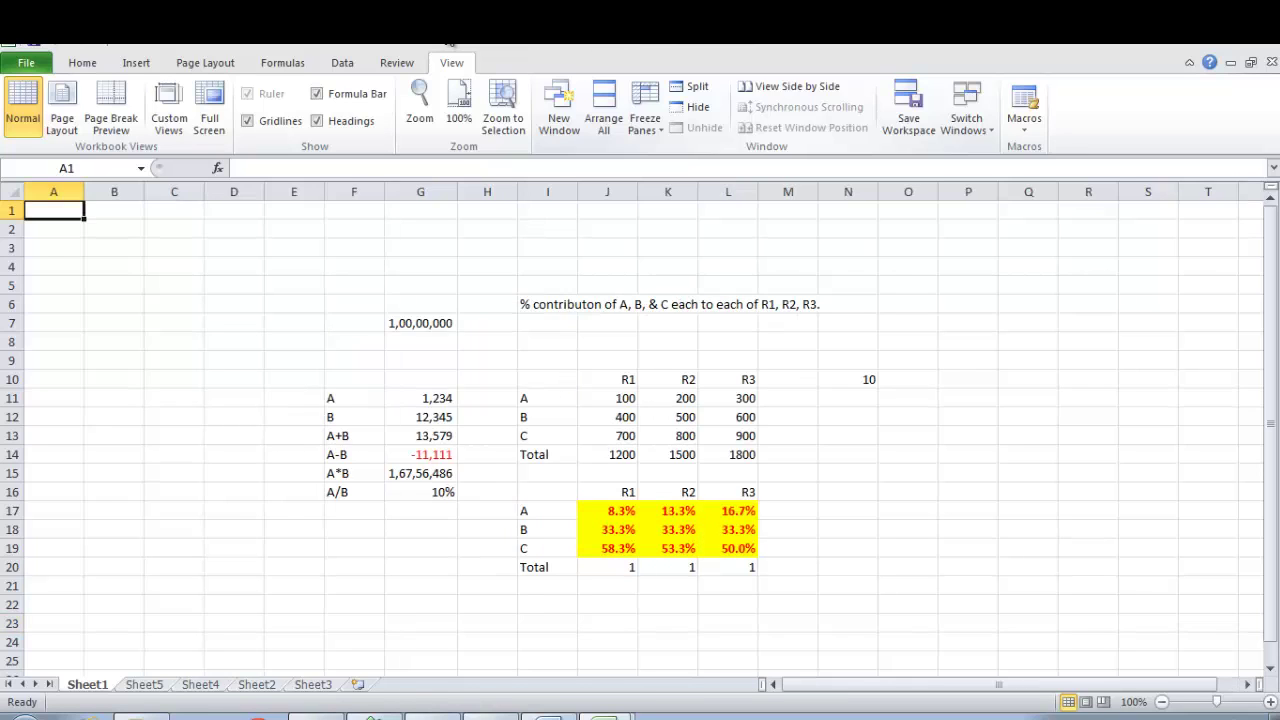
Check the Raise to Power entry in the Word list and return to the Excel workbook.
{"action": "key", "text": "alt+Tab"}
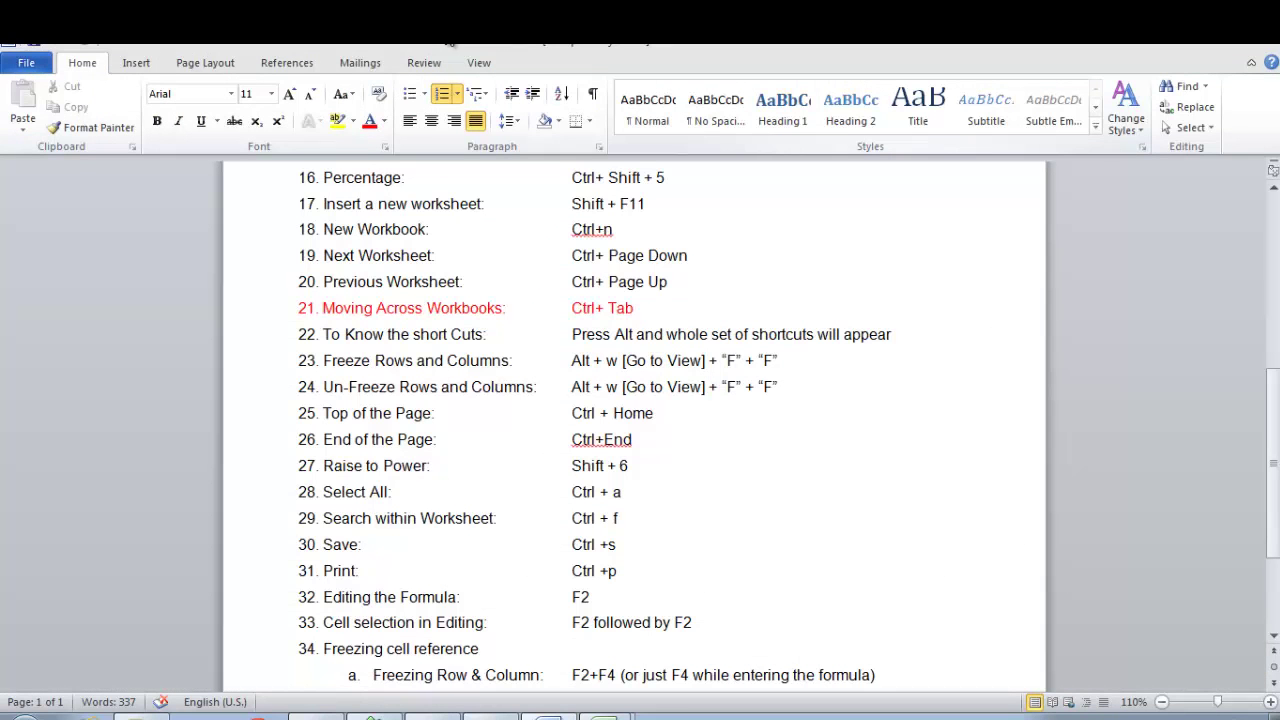
{"action": "key", "text": "Down"}
{"action": "key", "text": "Down"}
{"action": "key", "text": "Down"}
{"action": "key", "text": "Up"}
{"action": "key", "text": "Down"}
{"action": "key", "text": "Up"}
{"action": "key", "text": "alt+Tab"}
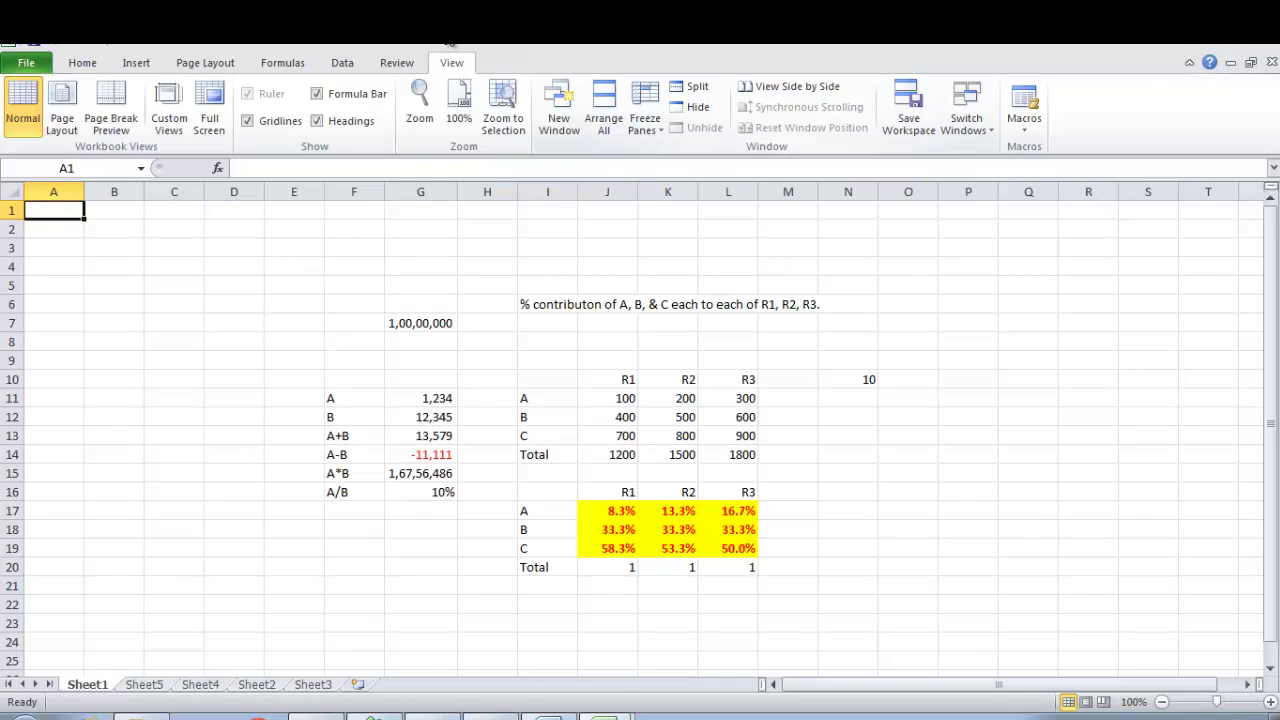
Enter the power formula =10^6 in cell J8 above the upper table and reselect that cell.
{"action": "key", "text": "Down"}
{"action": "key", "text": "Down"}
{"action": "key", "text": "Down"}
{"action": "key", "text": "Down"}
{"action": "key", "text": "Down"}
{"action": "key", "text": "Down"}
{"action": "key", "text": "Down"}
{"action": "key", "text": "Down"}
{"action": "key", "text": "Down"}
{"action": "key", "text": "Right"}
{"action": "key", "text": "Right"}
{"action": "key", "text": "Right"}
{"action": "key", "text": "Right"}
{"action": "key", "text": "Right"}
{"action": "key", "text": "Right"}
{"action": "key", "text": "Right"}
{"action": "key", "text": "Right"}
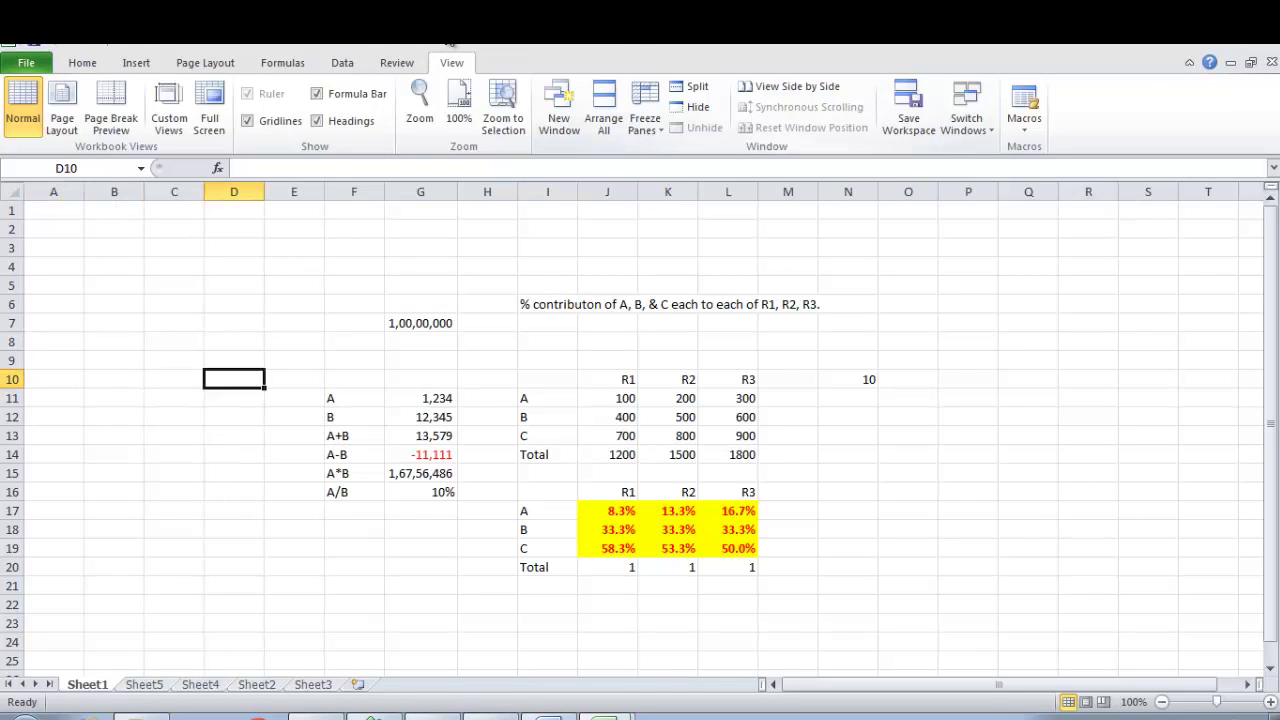
{"action": "key", "text": "Up"}
{"action": "key", "text": "Up"}
{"action": "key", "text": "Right"}
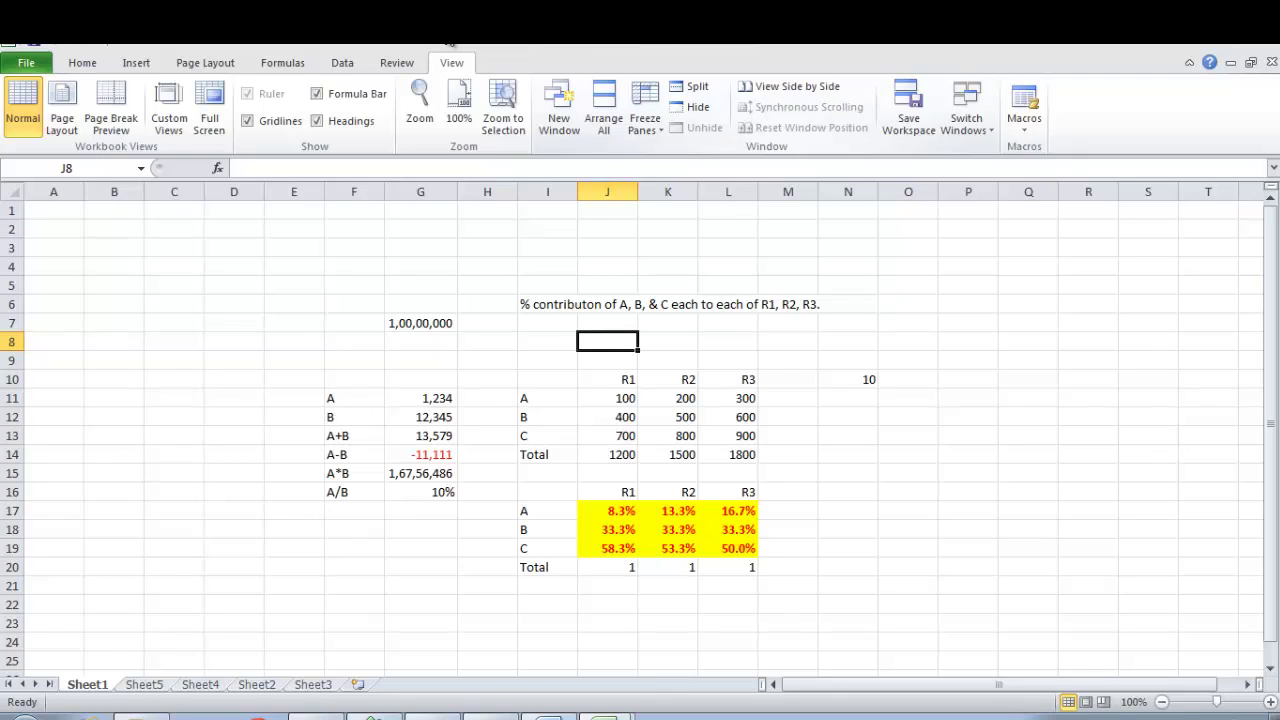
{"action": "type", "text": "=10^6"}
{"action": "key", "text": "Return"}
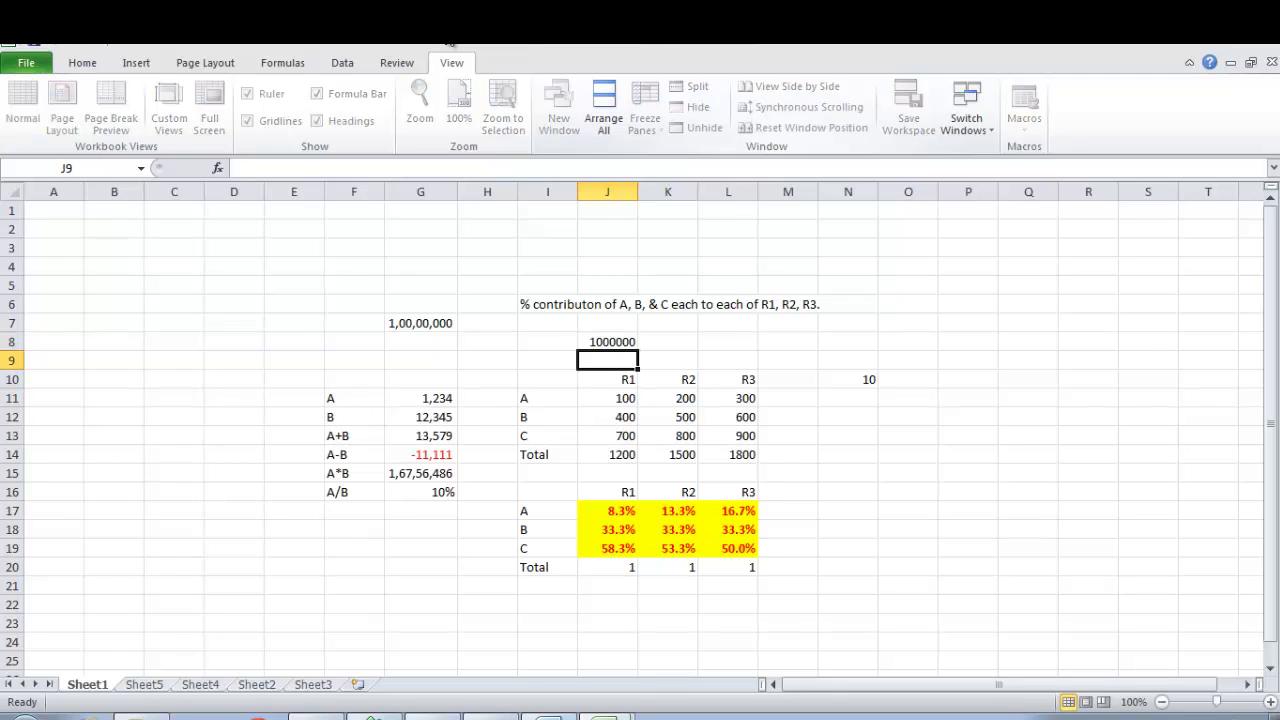
{"action": "key", "text": "Up"}
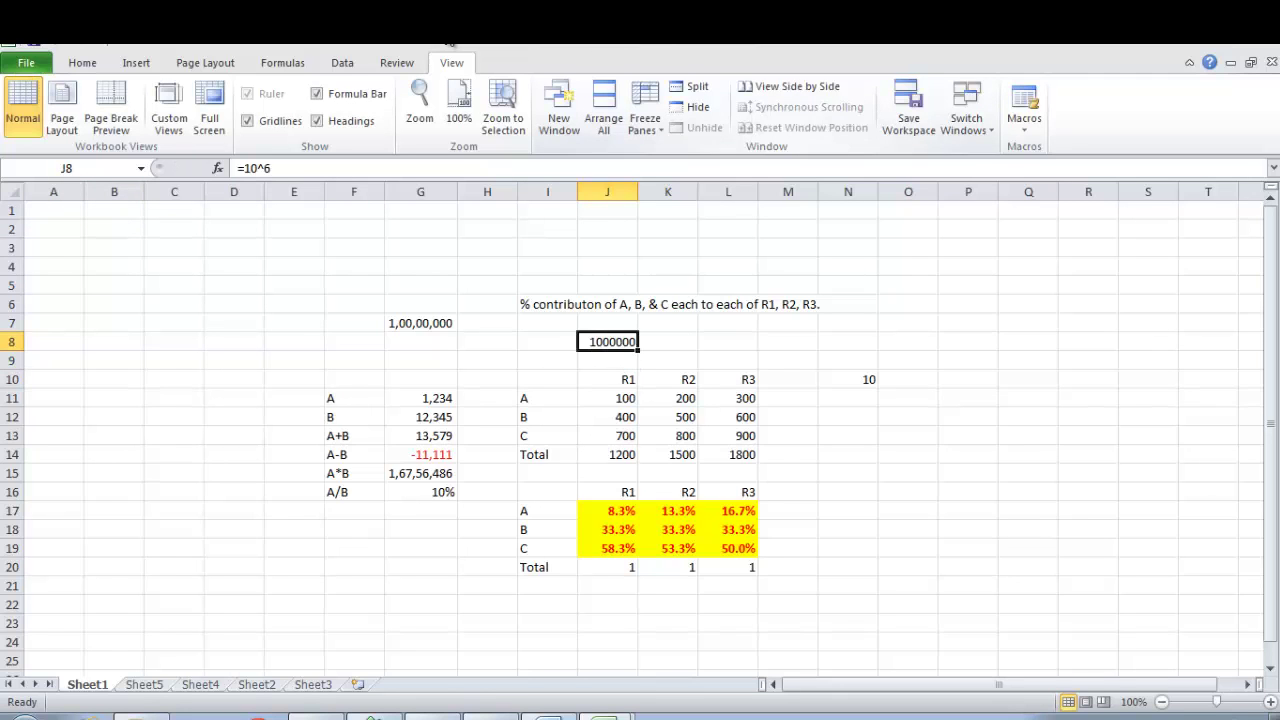
Check the Select All entry in the Word list and try to select all cells of Sheet1 in Excel.
{"action": "key", "text": "alt+Tab"}
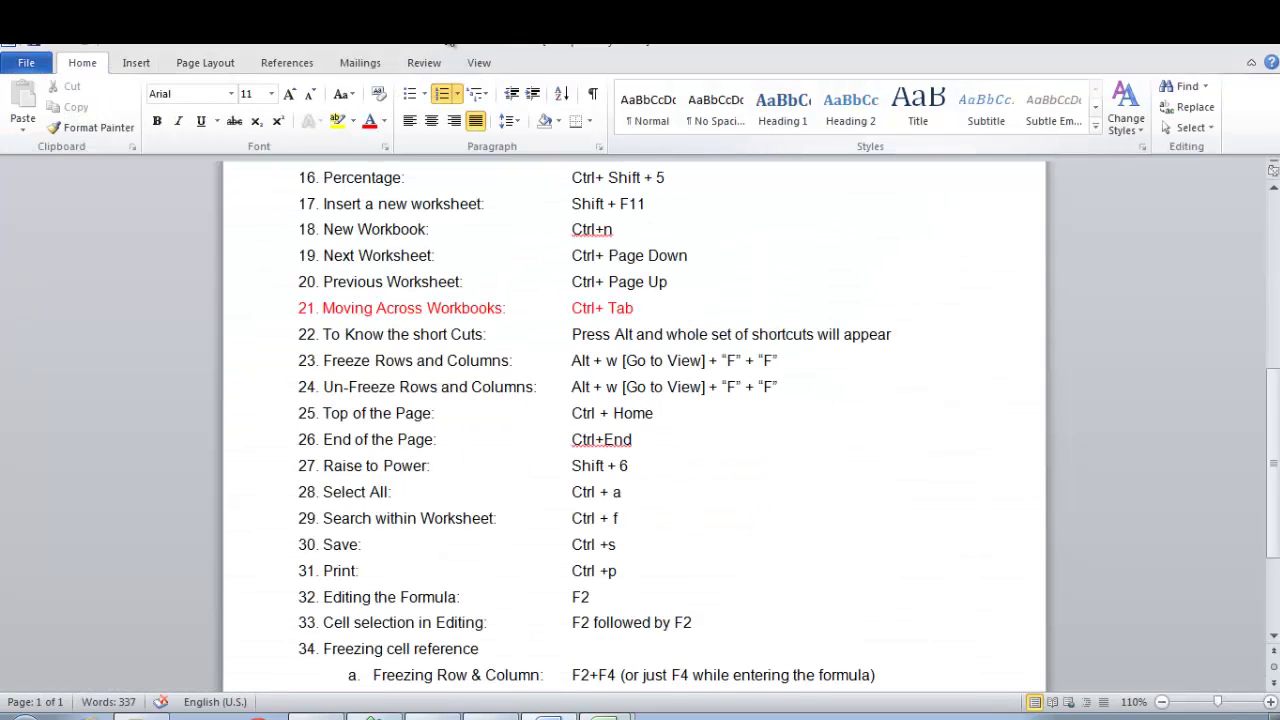
{"action": "key", "text": "alt+Tab"}
{"action": "key", "text": "ctrl+a"}
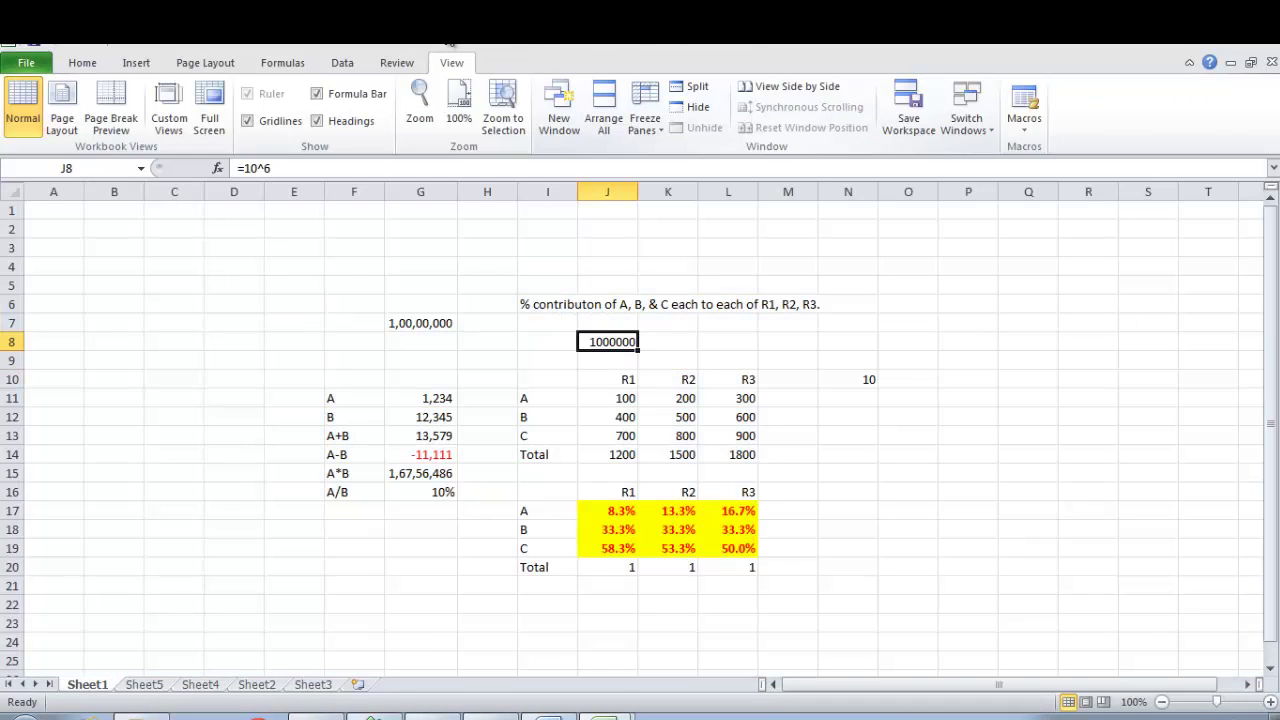
Check the Search within Worksheet entry in the Word list and return to the Excel workbook.
{"action": "key", "text": "alt+Tab"}
{"action": "key", "text": "Down"}
{"action": "key", "text": "Up"}
{"action": "key", "text": "Down"}
{"action": "key", "text": "Down"}
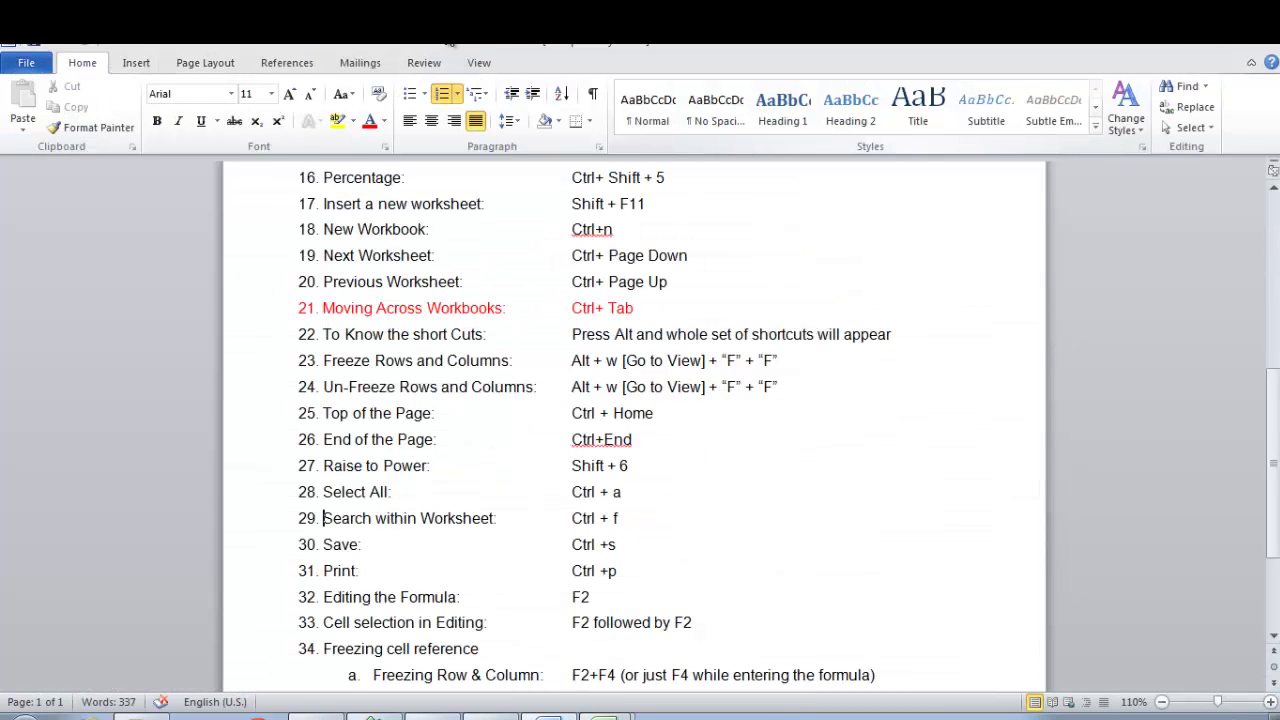
{"action": "key", "text": "Up"}
{"action": "key", "text": "Up"}
{"action": "key", "text": "Down"}
{"action": "key", "text": "alt+Tab"}
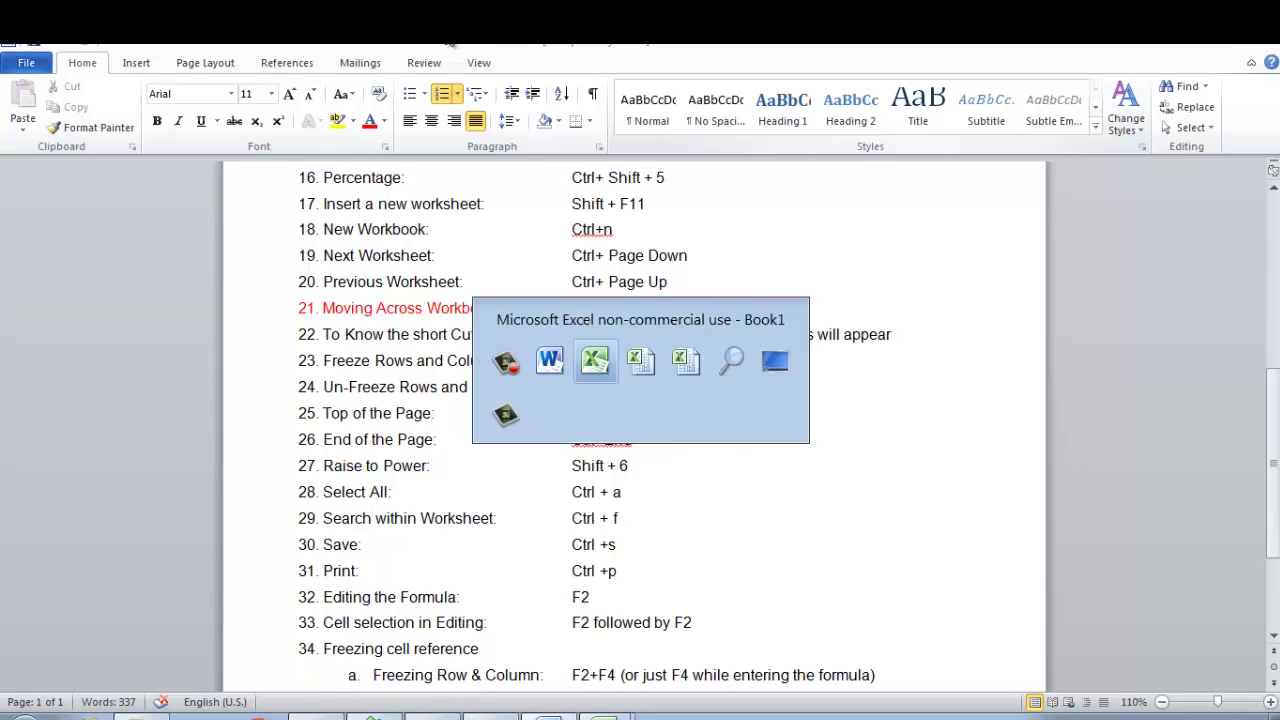
Search Sheet1 for "A", step through several matches, close the search and switch to the Word list.
{"action": "key", "text": "ctrl+f"}
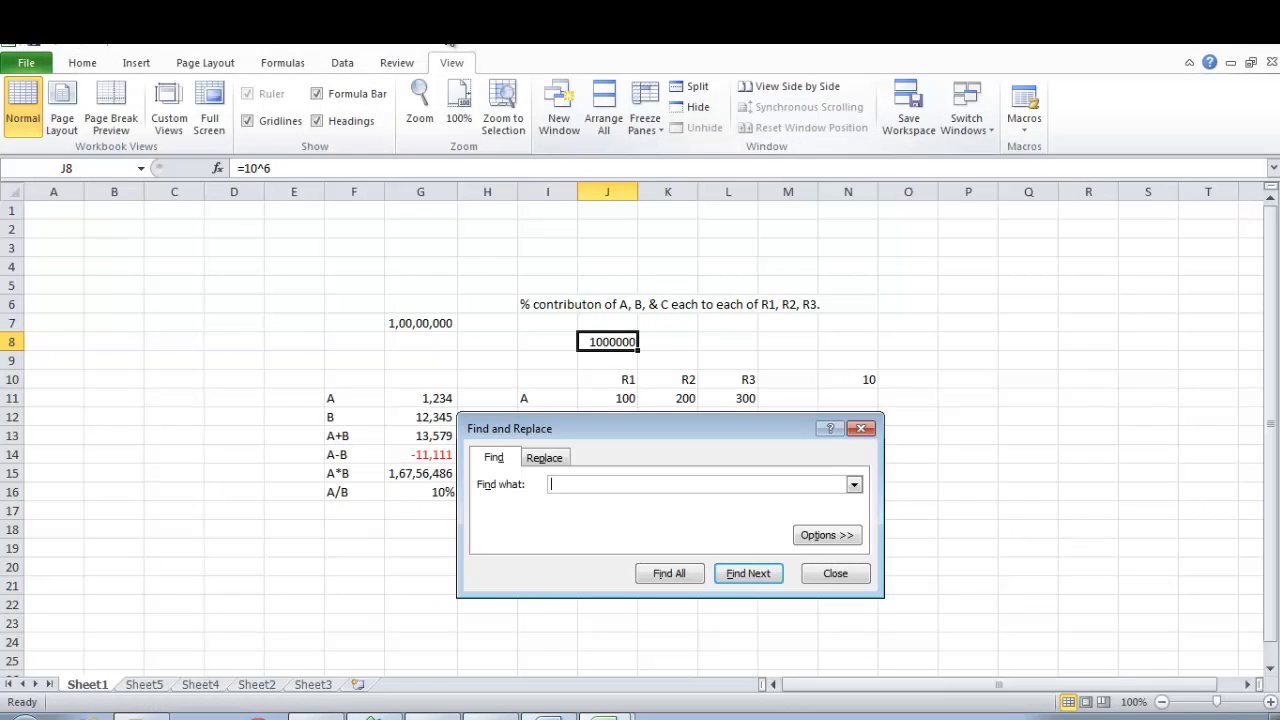
{"action": "type", "text": "A"}
{"action": "key", "text": "Return"}
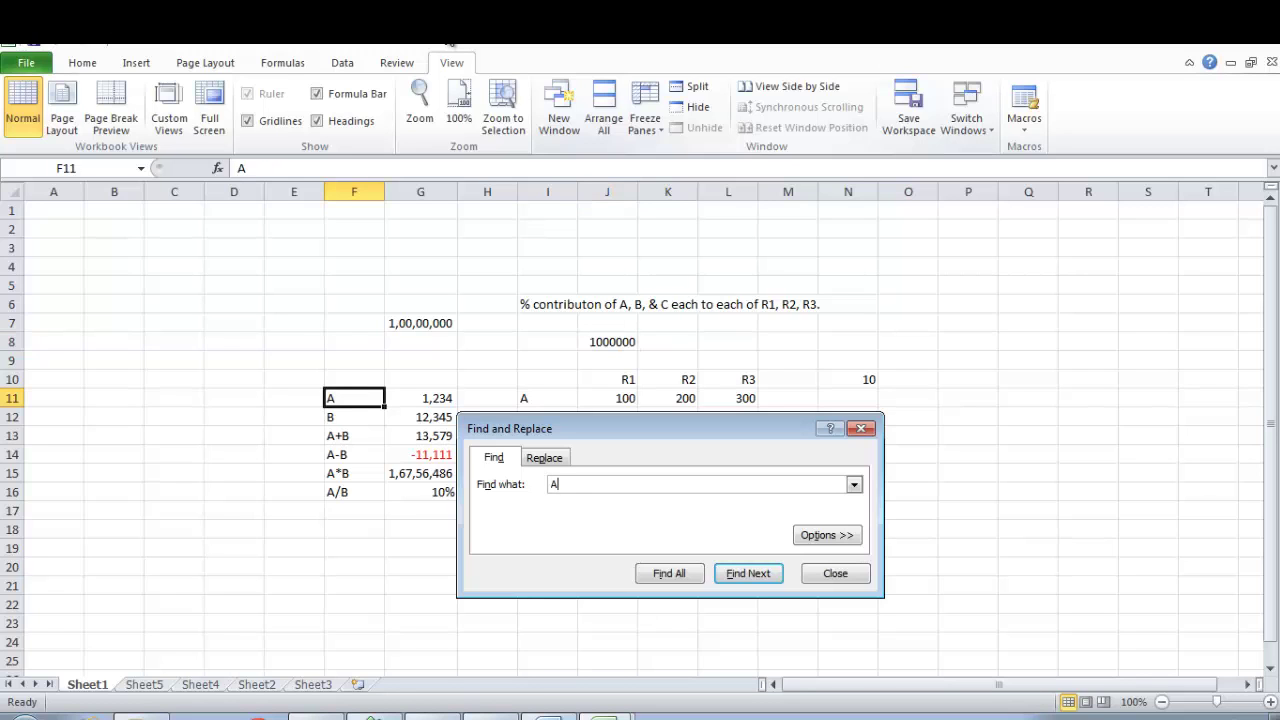
{"action": "key", "text": "Return"}
{"action": "key", "text": "Return"}
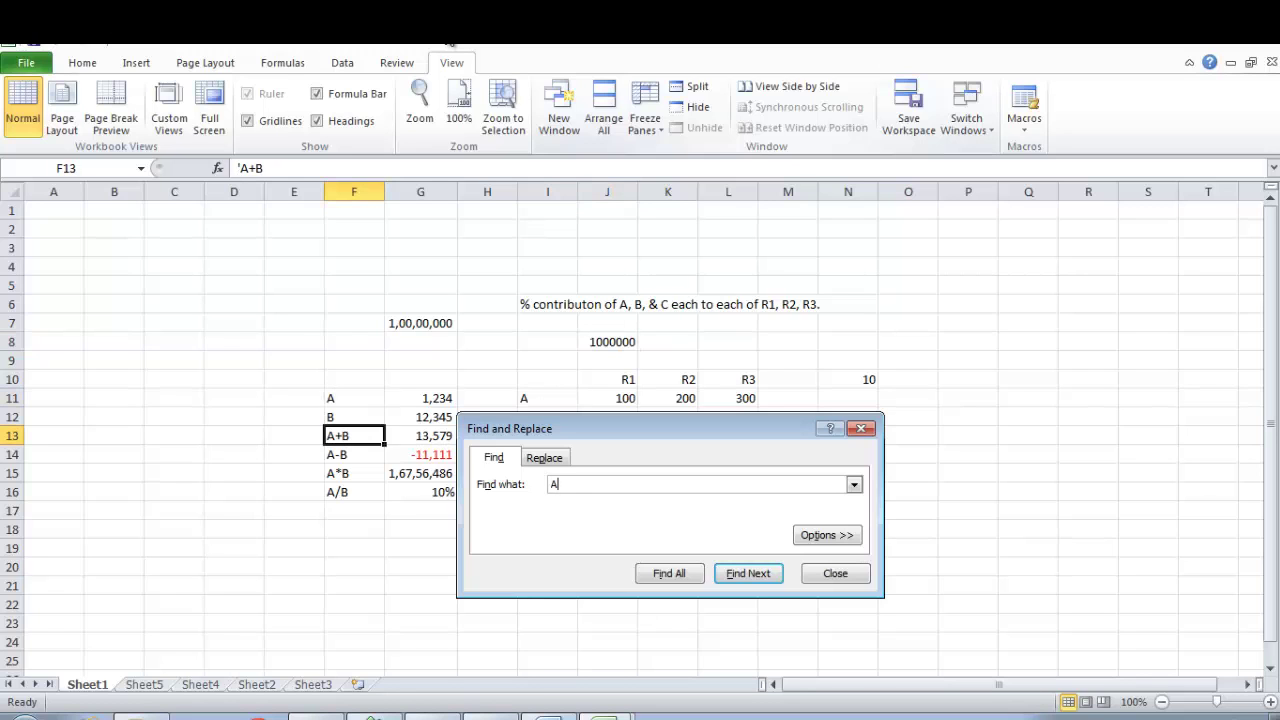
{"action": "key", "text": "Return"}
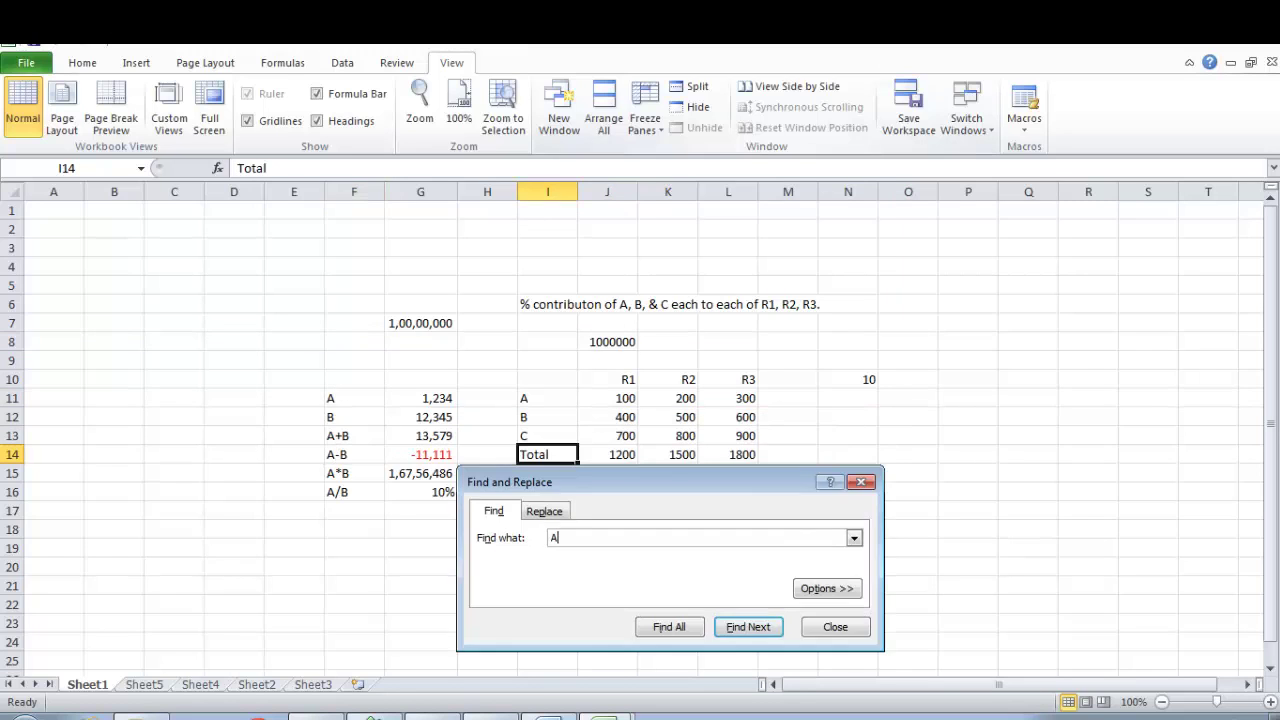
{"action": "key", "text": "Escape"}
{"action": "key", "text": "alt+Tab"}
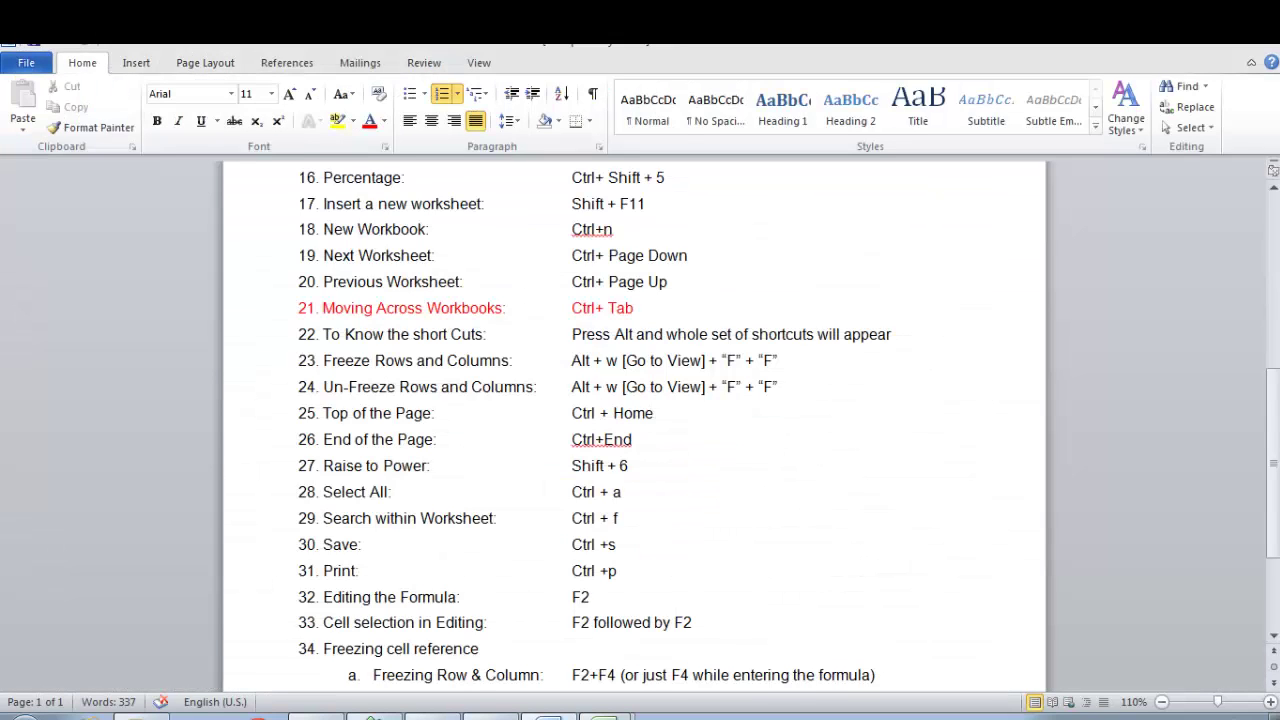
Review the Save, Print and Editing the Formula entries in the Word shortcut list, then switch to the Excel workbook.
{"action": "key", "text": "Down"}
{"action": "key", "text": "Down"}
{"action": "key", "text": "Down"}
{"action": "key", "text": "Down"}
{"action": "key", "text": "Down"}
{"action": "key", "text": "Down"}
{"action": "key", "text": "Down"}
{"action": "key", "text": "Down"}
{"action": "key", "text": "Down"}
{"action": "key", "text": "Up"}
{"action": "key", "text": "Up"}
{"action": "key", "text": "Up"}
{"action": "key", "text": "Up"}
{"action": "key", "text": "Up"}
{"action": "key", "text": "Up"}
{"action": "key", "text": "Up"}
{"action": "key", "text": "Up"}
{"action": "key", "text": "Up"}
{"action": "key", "text": "Up"}
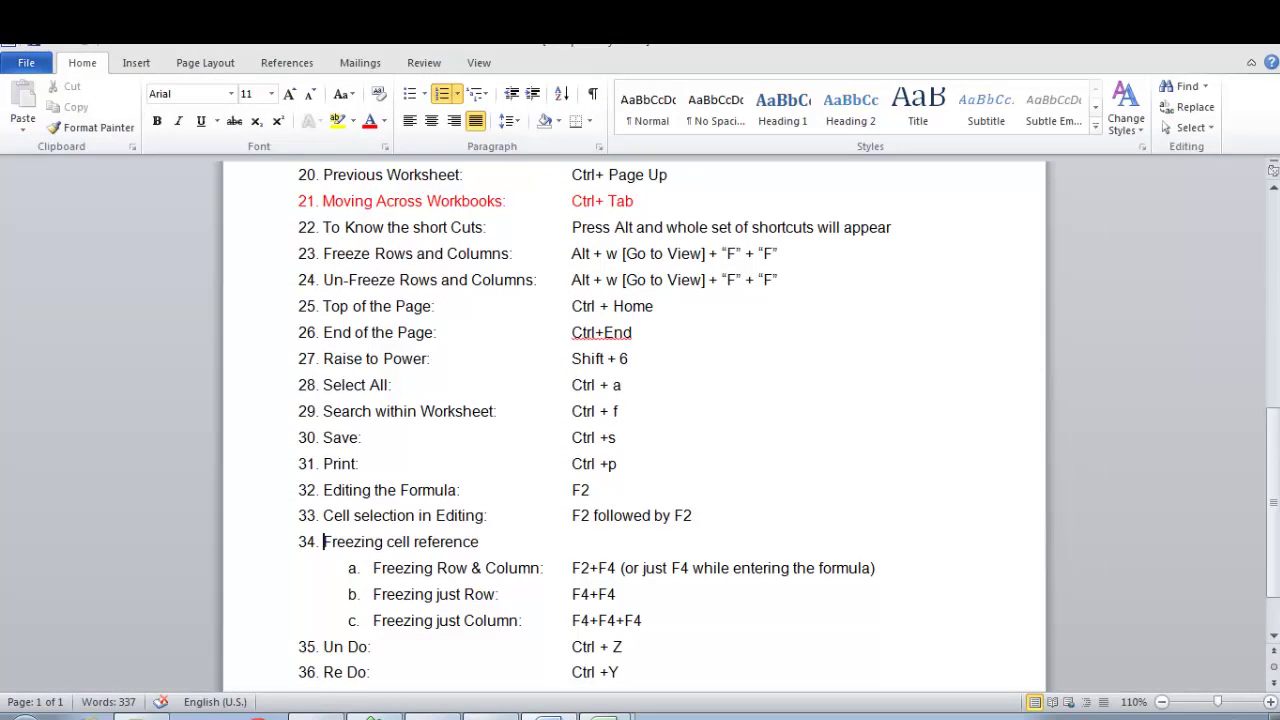
{"action": "key", "text": "Down"}
{"action": "key", "text": "Down"}
{"action": "key", "text": "Down"}
{"action": "key", "text": "Down"}
{"action": "key", "text": "alt+Tab"}
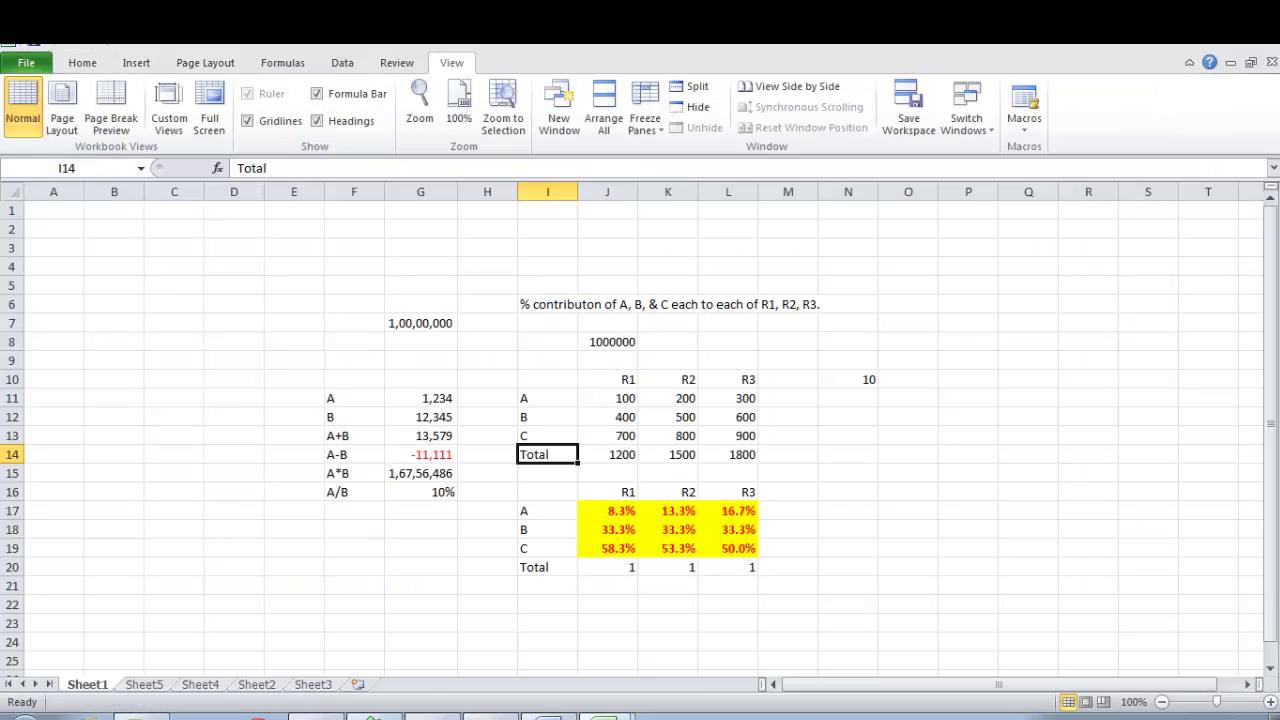
Open the R1 total formula in cell J14 for editing several times, cancelling each time.
{"action": "left_click", "coordinate": [607, 454]}
{"action": "key", "text": "F2"}
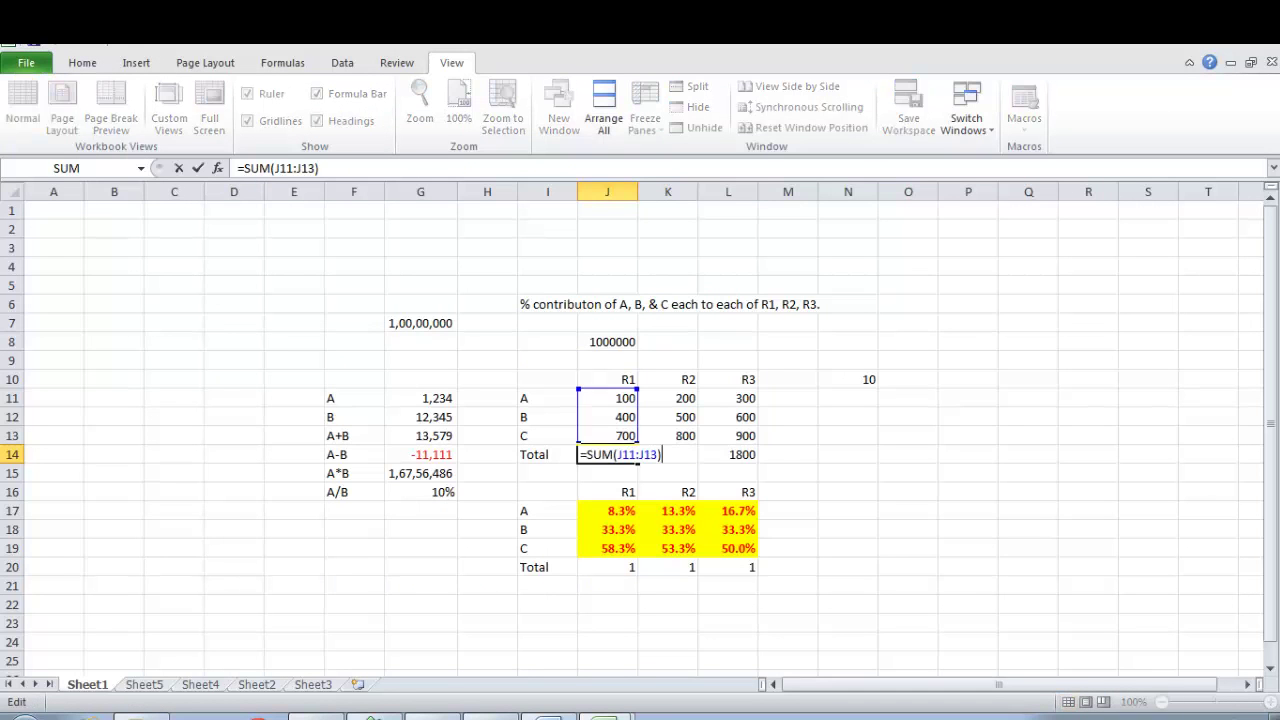
{"action": "key", "text": "Escape"}
{"action": "key", "text": "F2"}
{"action": "key", "text": "Escape"}
{"action": "key", "text": "F2"}
{"action": "key", "text": "Escape"}
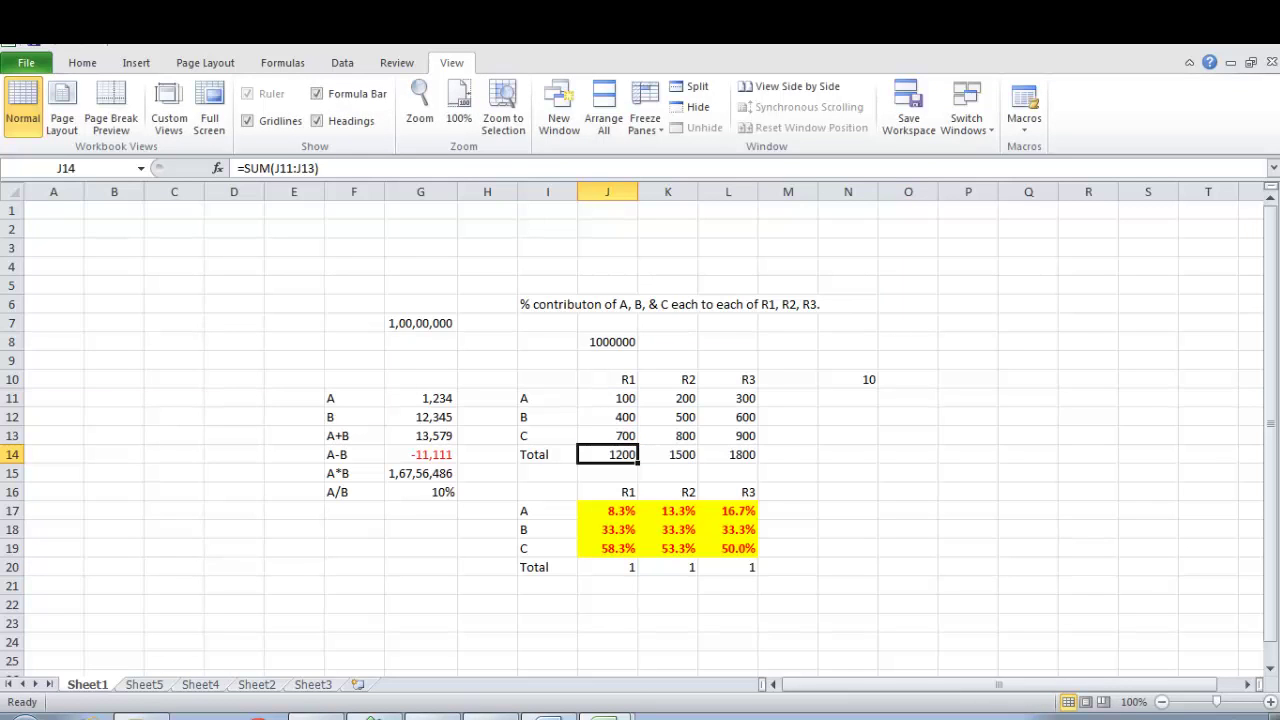
{"action": "key", "text": "F2"}
{"action": "key", "text": "Escape"}
{"action": "key", "text": "F2"}
{"action": "key", "text": "Escape"}
Check the Cell selection in Editing entry in Word, then append a plus sign and a reference to H14 to the formula in Excel cell J14.
{"action": "key", "text": "alt+Tab"}
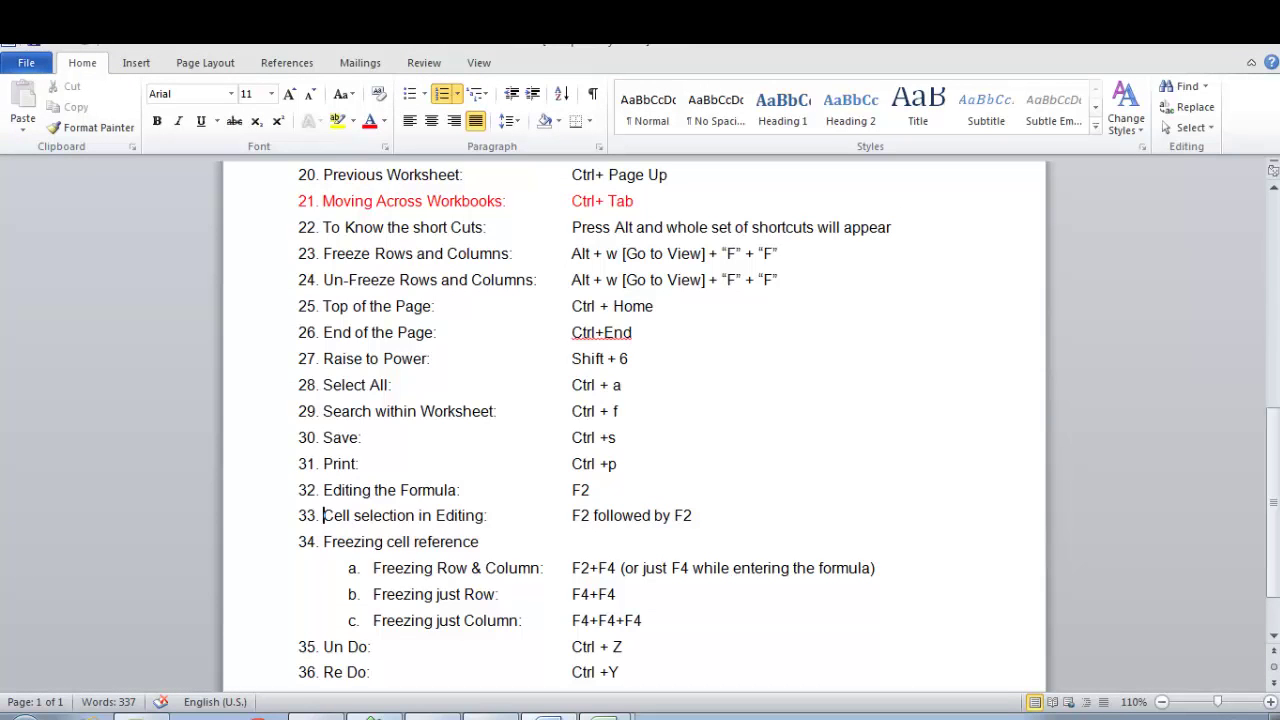
{"action": "key", "text": "alt+Tab"}
{"action": "key", "text": "F2"}
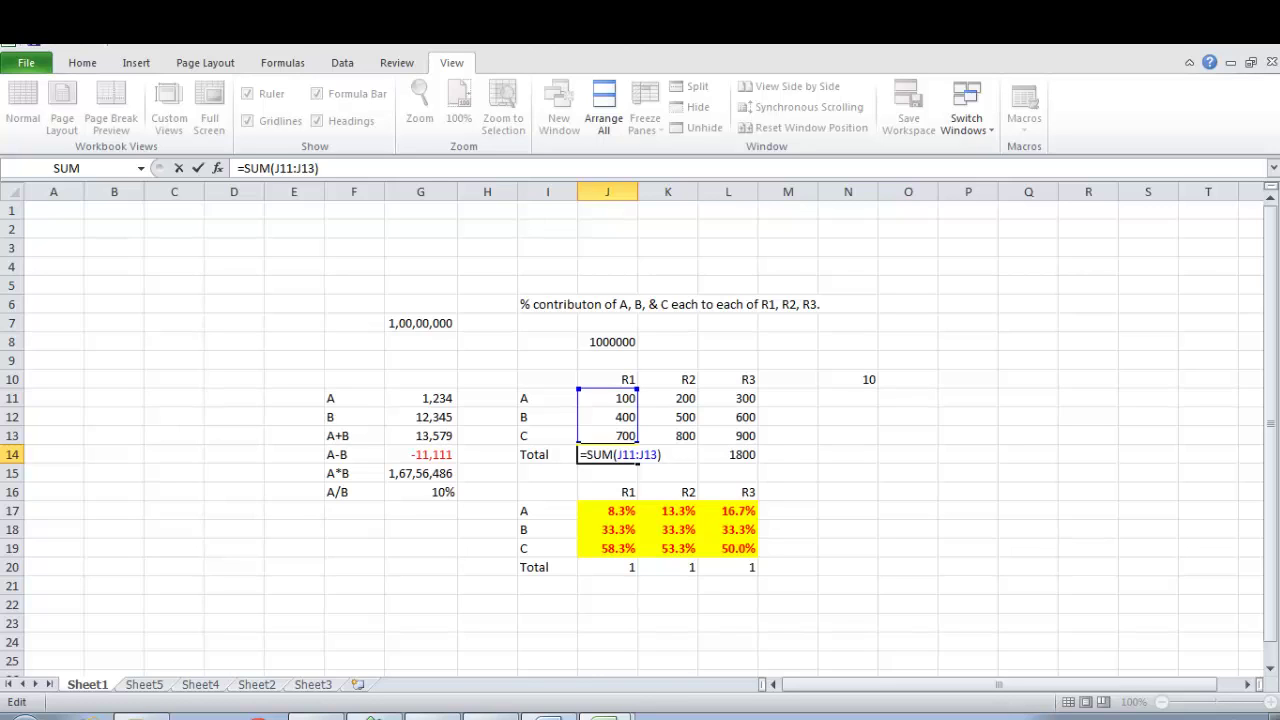
{"action": "type", "text": "+"}
{"action": "key", "text": "F2"}
{"action": "key", "text": "Left"}
{"action": "key", "text": "Left"}
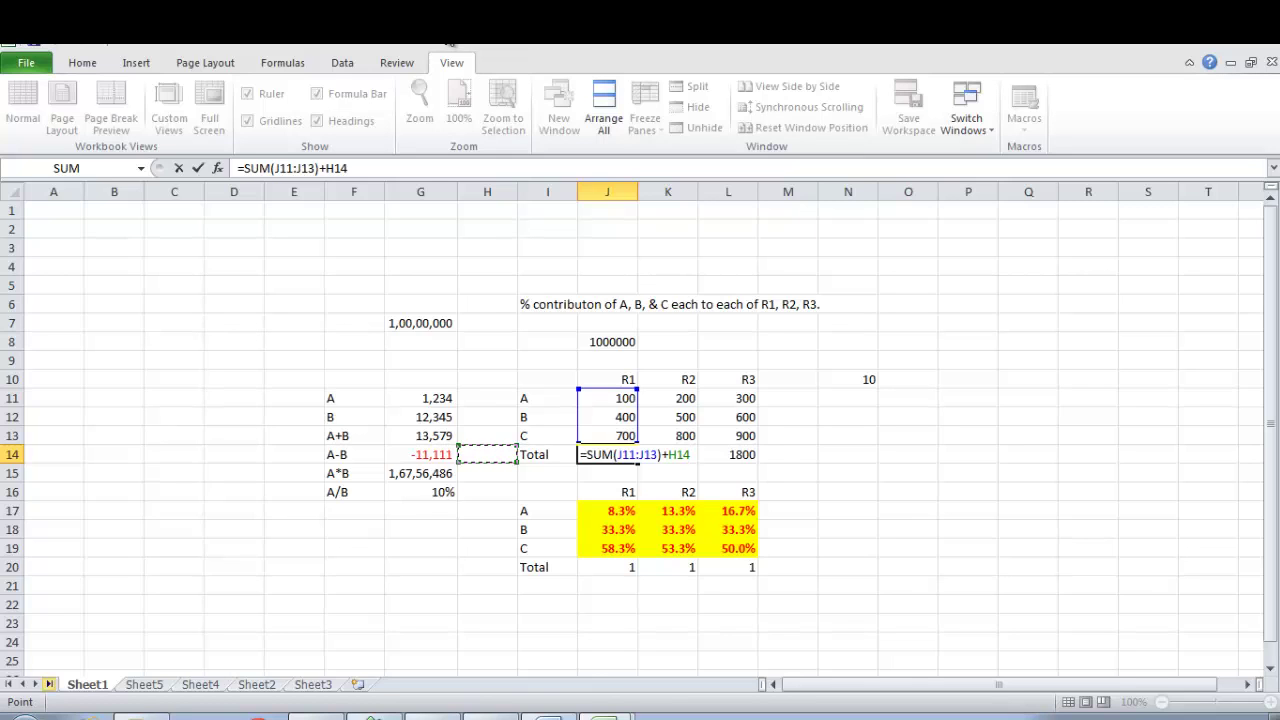
Replace the H14 reference with G11 so cell J14 holds =SUM(J11:J13)+G11, and reselect that cell.
{"action": "key", "text": "BackSpace"}
{"action": "key", "text": "BackSpace"}
{"action": "key", "text": "BackSpace"}
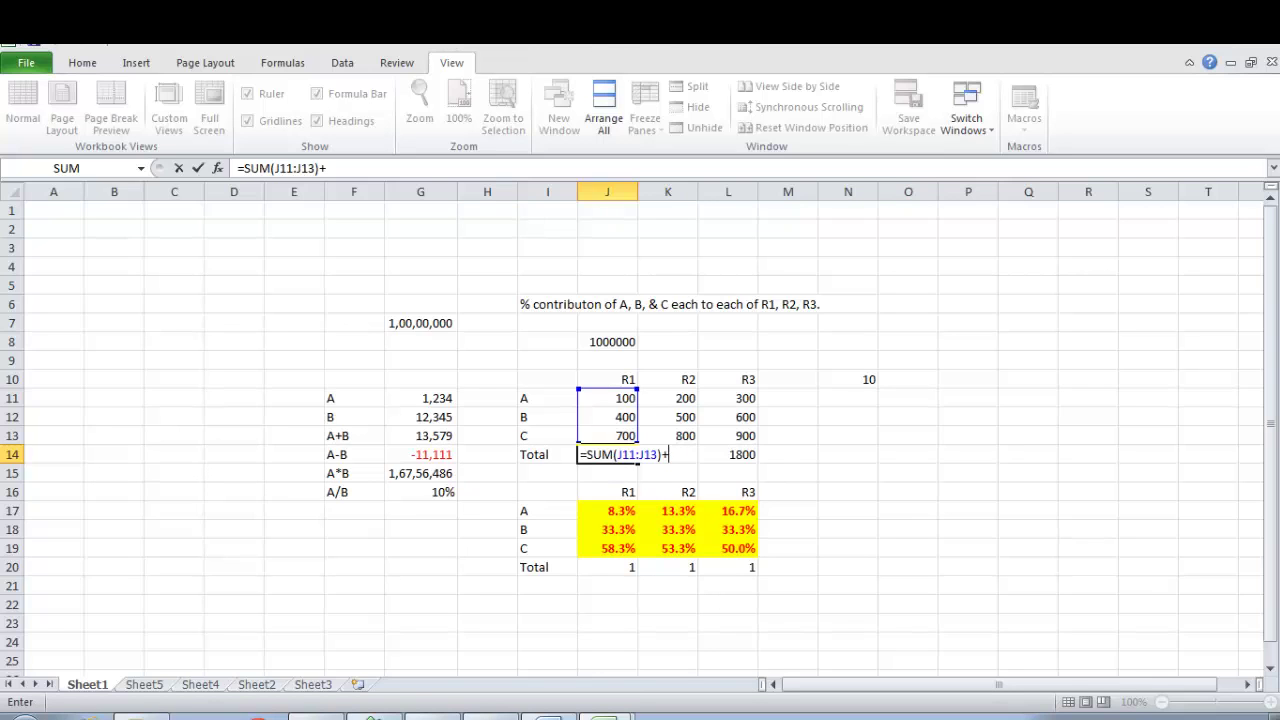
{"action": "key", "text": "Left"}
{"action": "key", "text": "Left"}
{"action": "key", "text": "Left"}
{"action": "key", "text": "Up"}
{"action": "key", "text": "Up"}
{"action": "key", "text": "Up"}
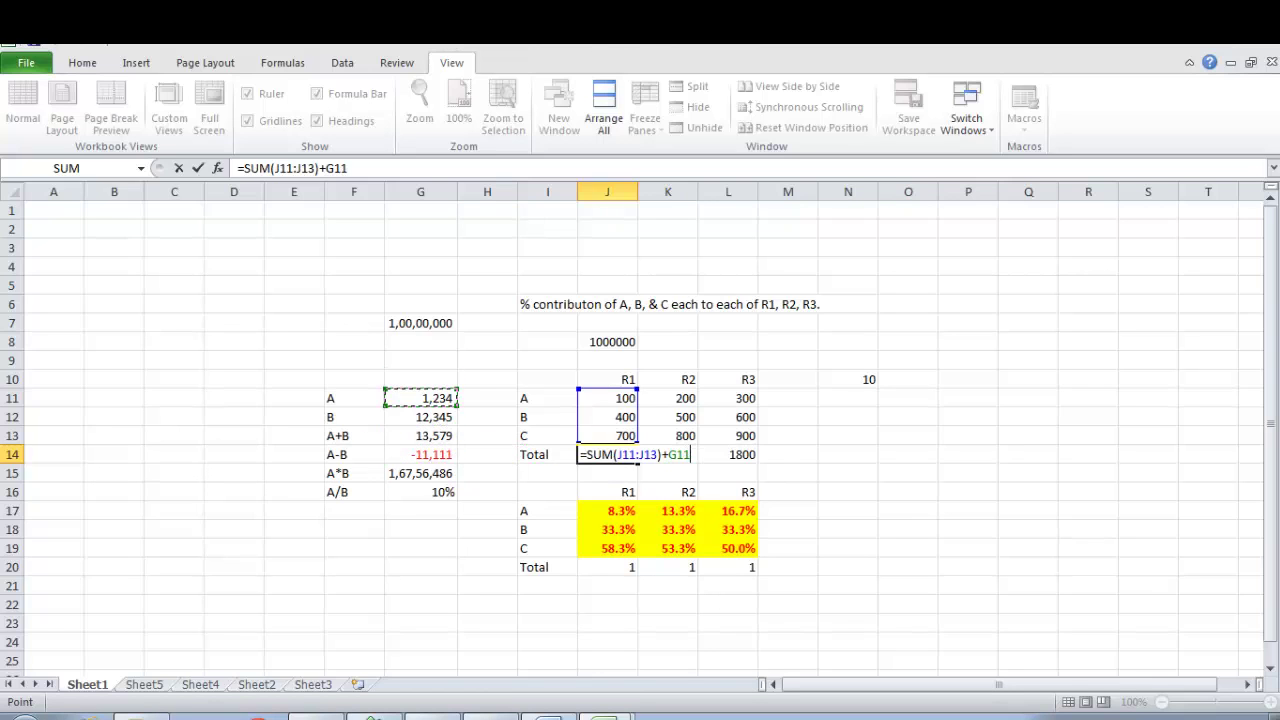
{"action": "key", "text": "Return"}
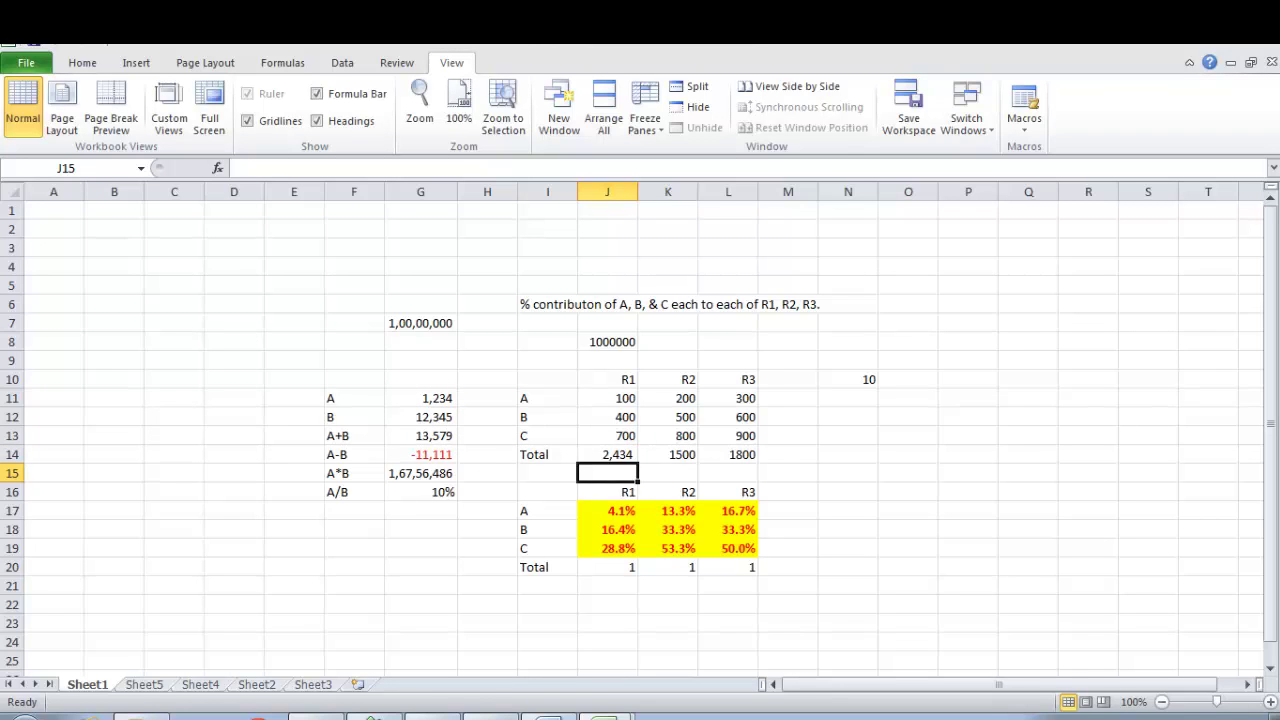
{"action": "key", "text": "Up"}
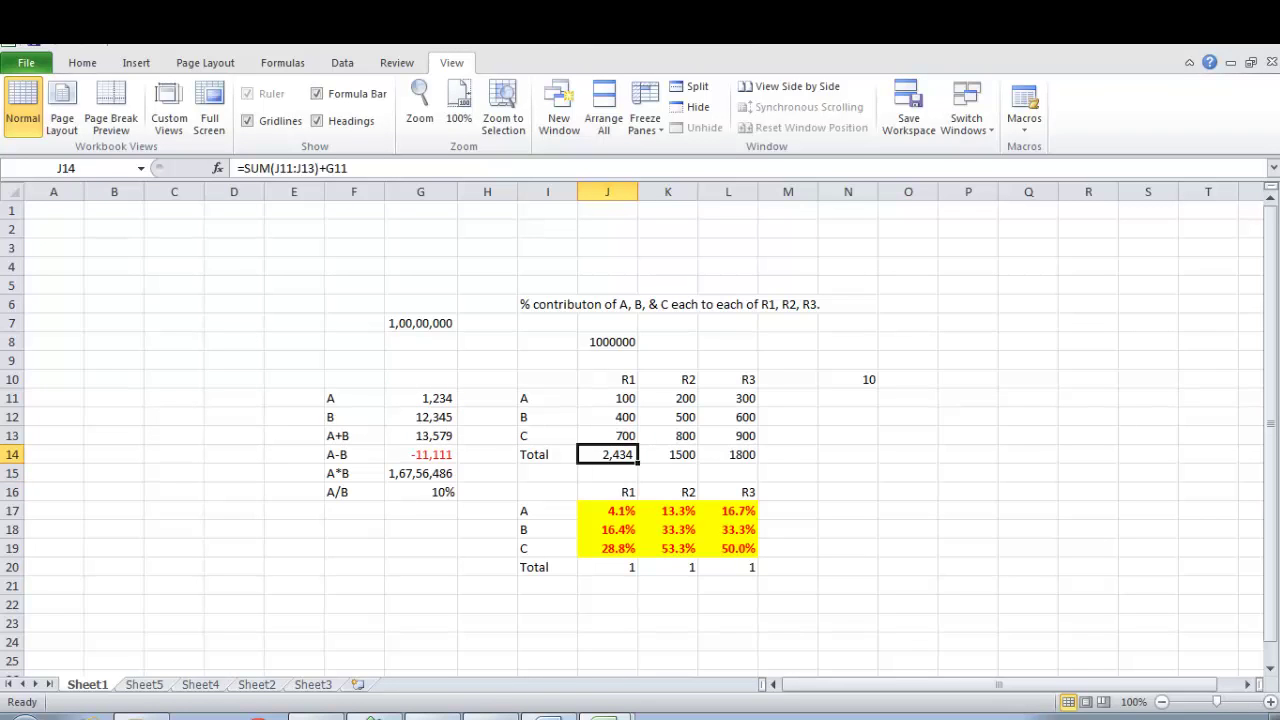
Switch to the Word list, highlight the Cell selection in Editing entry and move on from it.
{"action": "key", "text": "alt+Tab"}
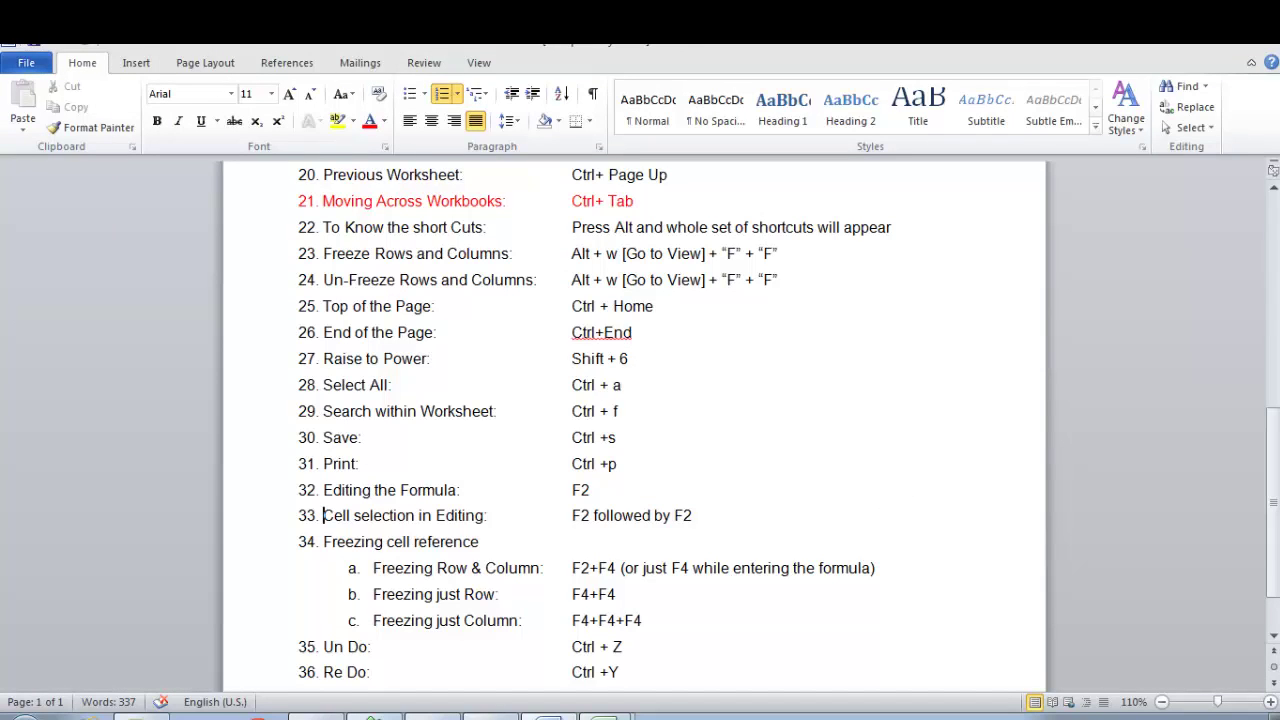
{"action": "key", "text": "ctrl+shift+Right"}
{"action": "key", "text": "ctrl+shift+Right"}
{"action": "key", "text": "ctrl+shift+Right"}
{"action": "key", "text": "ctrl+shift+Right"}
{"action": "key", "text": "ctrl+shift+Right"}
{"action": "key", "text": "ctrl+shift+Right"}
{"action": "key", "text": "ctrl+shift+Right"}
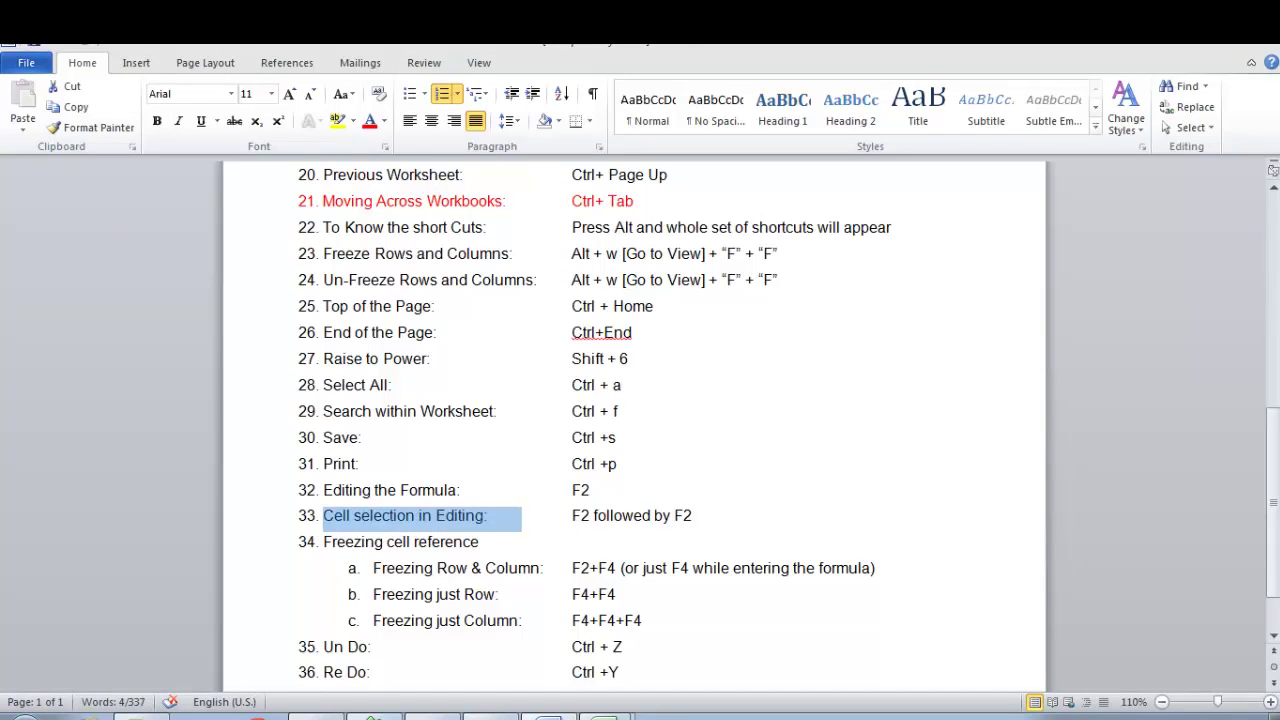
{"action": "key", "text": "Down"}
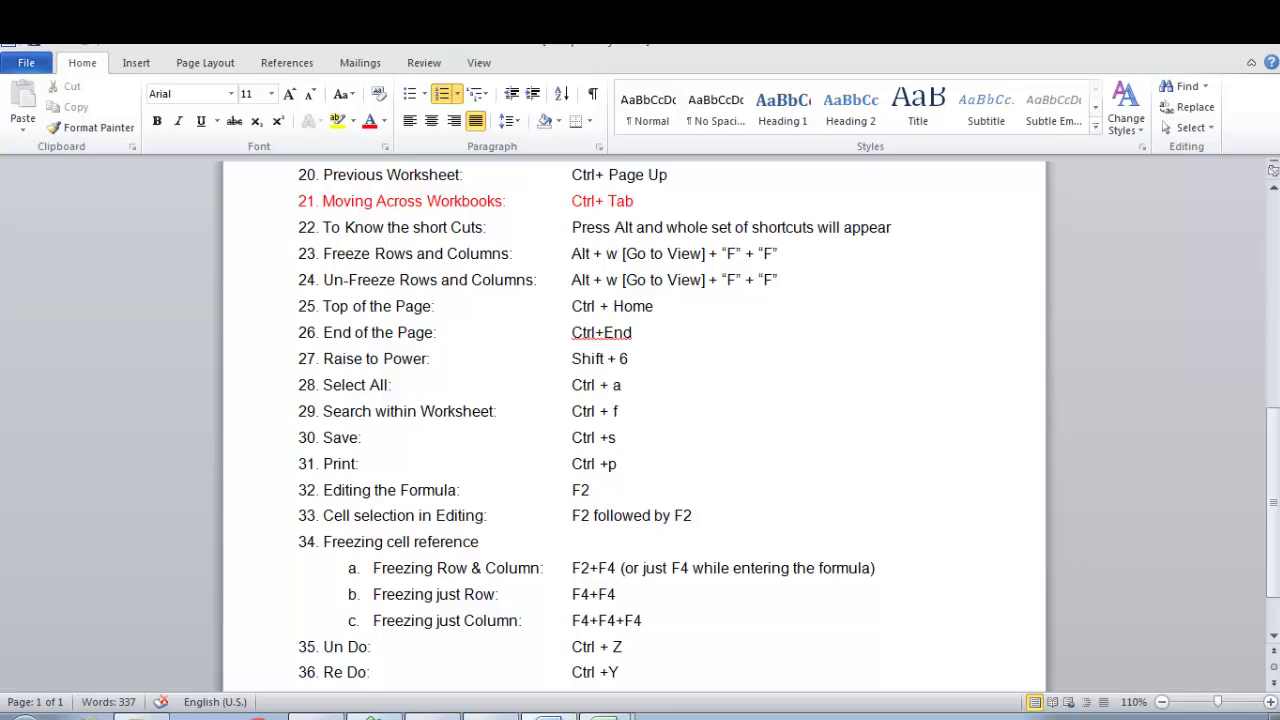
Go back and forth over the formula editing and Freezing cell reference entries in the Word list.
{"action": "key", "text": "Up"}
{"action": "key", "text": "Up"}
{"action": "key", "text": "Up"}
{"action": "key", "text": "Down"}
{"action": "key", "text": "Down"}
{"action": "key", "text": "Down"}
{"action": "key", "text": "Down"}
{"action": "key", "text": "Up"}
{"action": "key", "text": "Up"}
{"action": "key", "text": "Up"}
{"action": "key", "text": "Up"}
{"action": "key", "text": "Down"}
{"action": "key", "text": "Down"}
{"action": "key", "text": "Down"}
Switch to the Excel workbook and select cell J17, the R1 percentage for A, to view its formula.
{"action": "key", "text": "alt+Tab"}
{"action": "key", "text": "Down"}
{"action": "key", "text": "Down"}
{"action": "key", "text": "Down"}
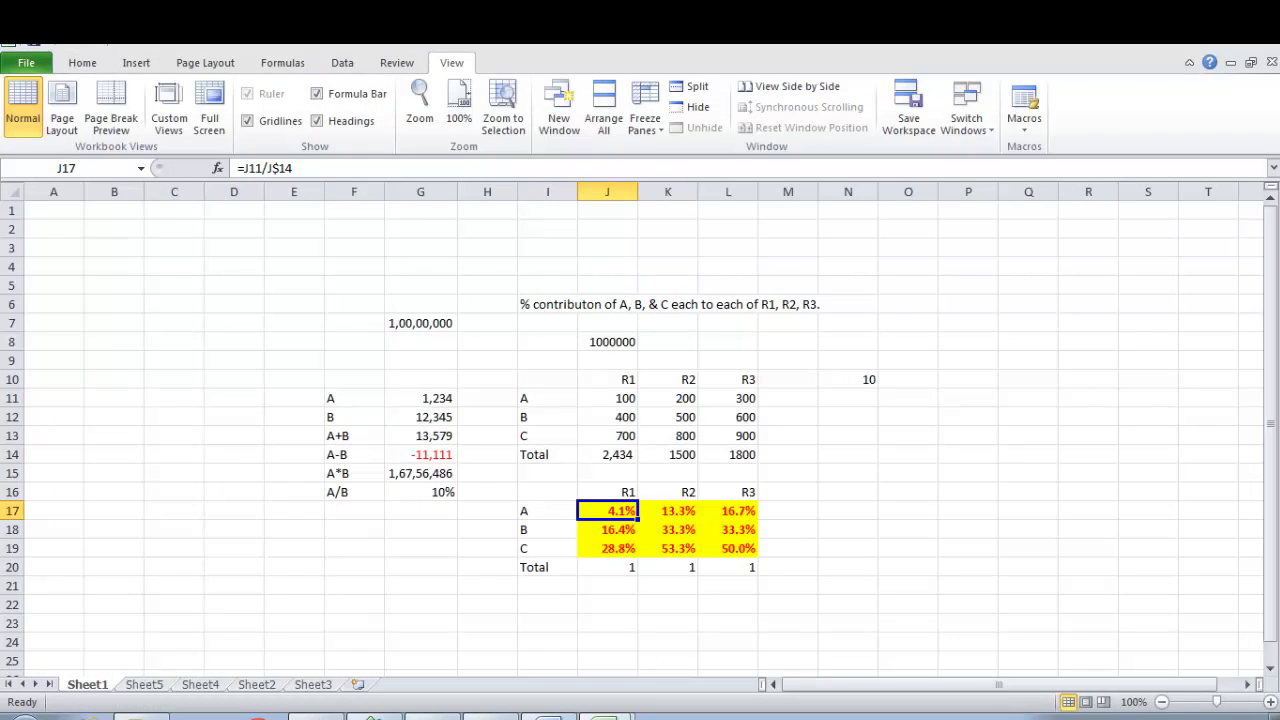
Check the Un Do and Re Do entries in the Word list and return to the Excel workbook.
{"action": "key", "text": "alt+Tab"}
{"action": "key", "text": "Down"}
{"action": "key", "text": "Down"}
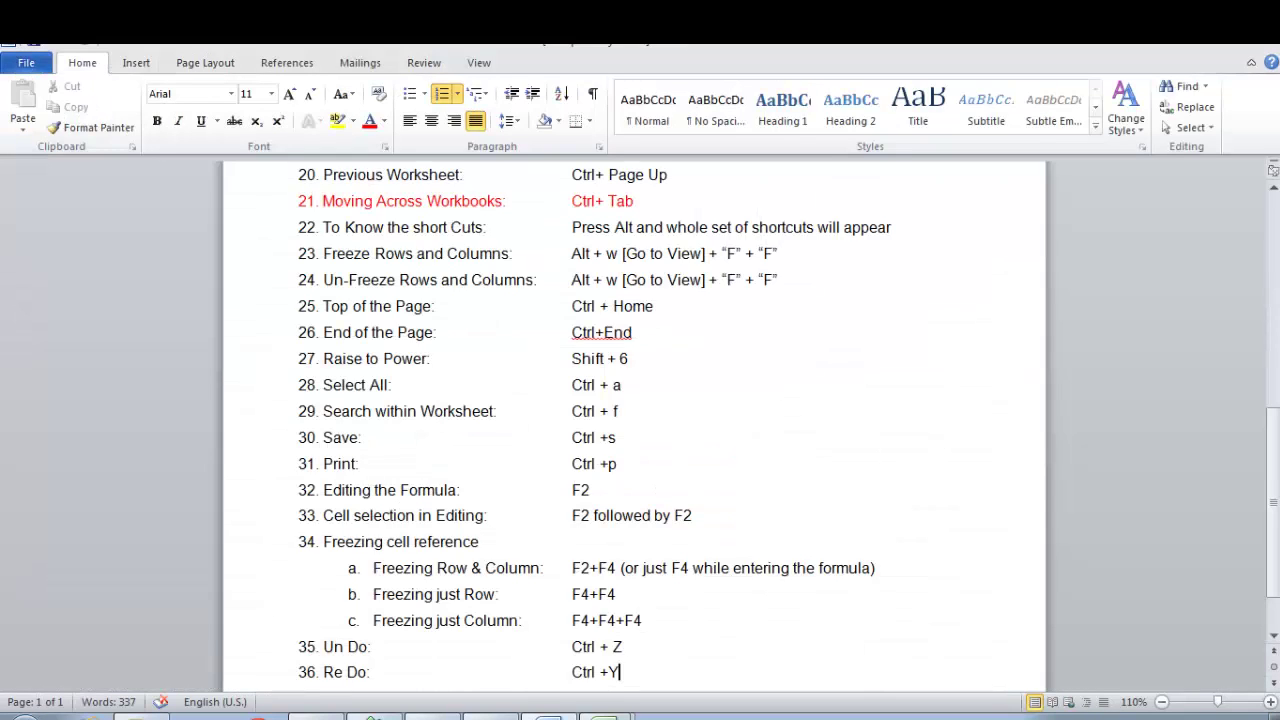
{"action": "key", "text": "Up"}
{"action": "key", "text": "Down"}
{"action": "key", "text": "Up"}
{"action": "key", "text": "Down"}
{"action": "key", "text": "Up"}
{"action": "key", "text": "Down"}
{"action": "key", "text": "Up"}
{"action": "key", "text": "Down"}
{"action": "key", "text": "Up"}
{"action": "left_click", "coordinate": [620, 673]}
{"action": "key", "text": "alt+Tab"}
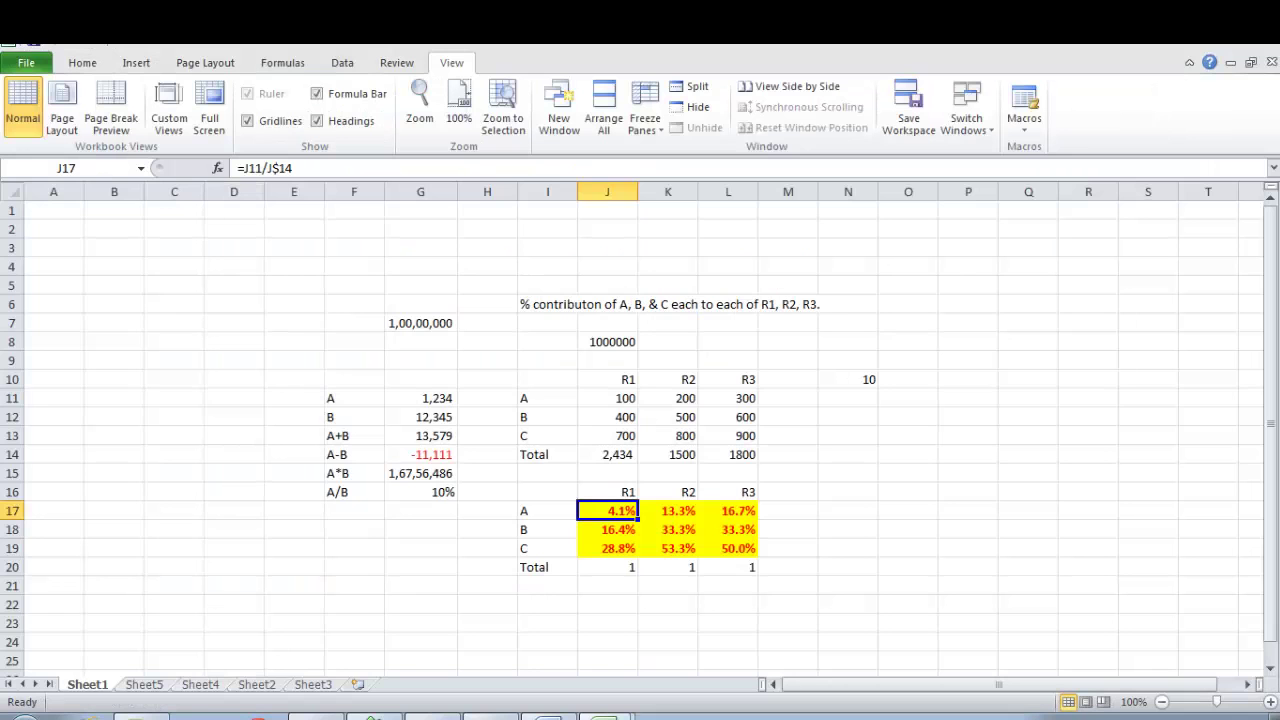